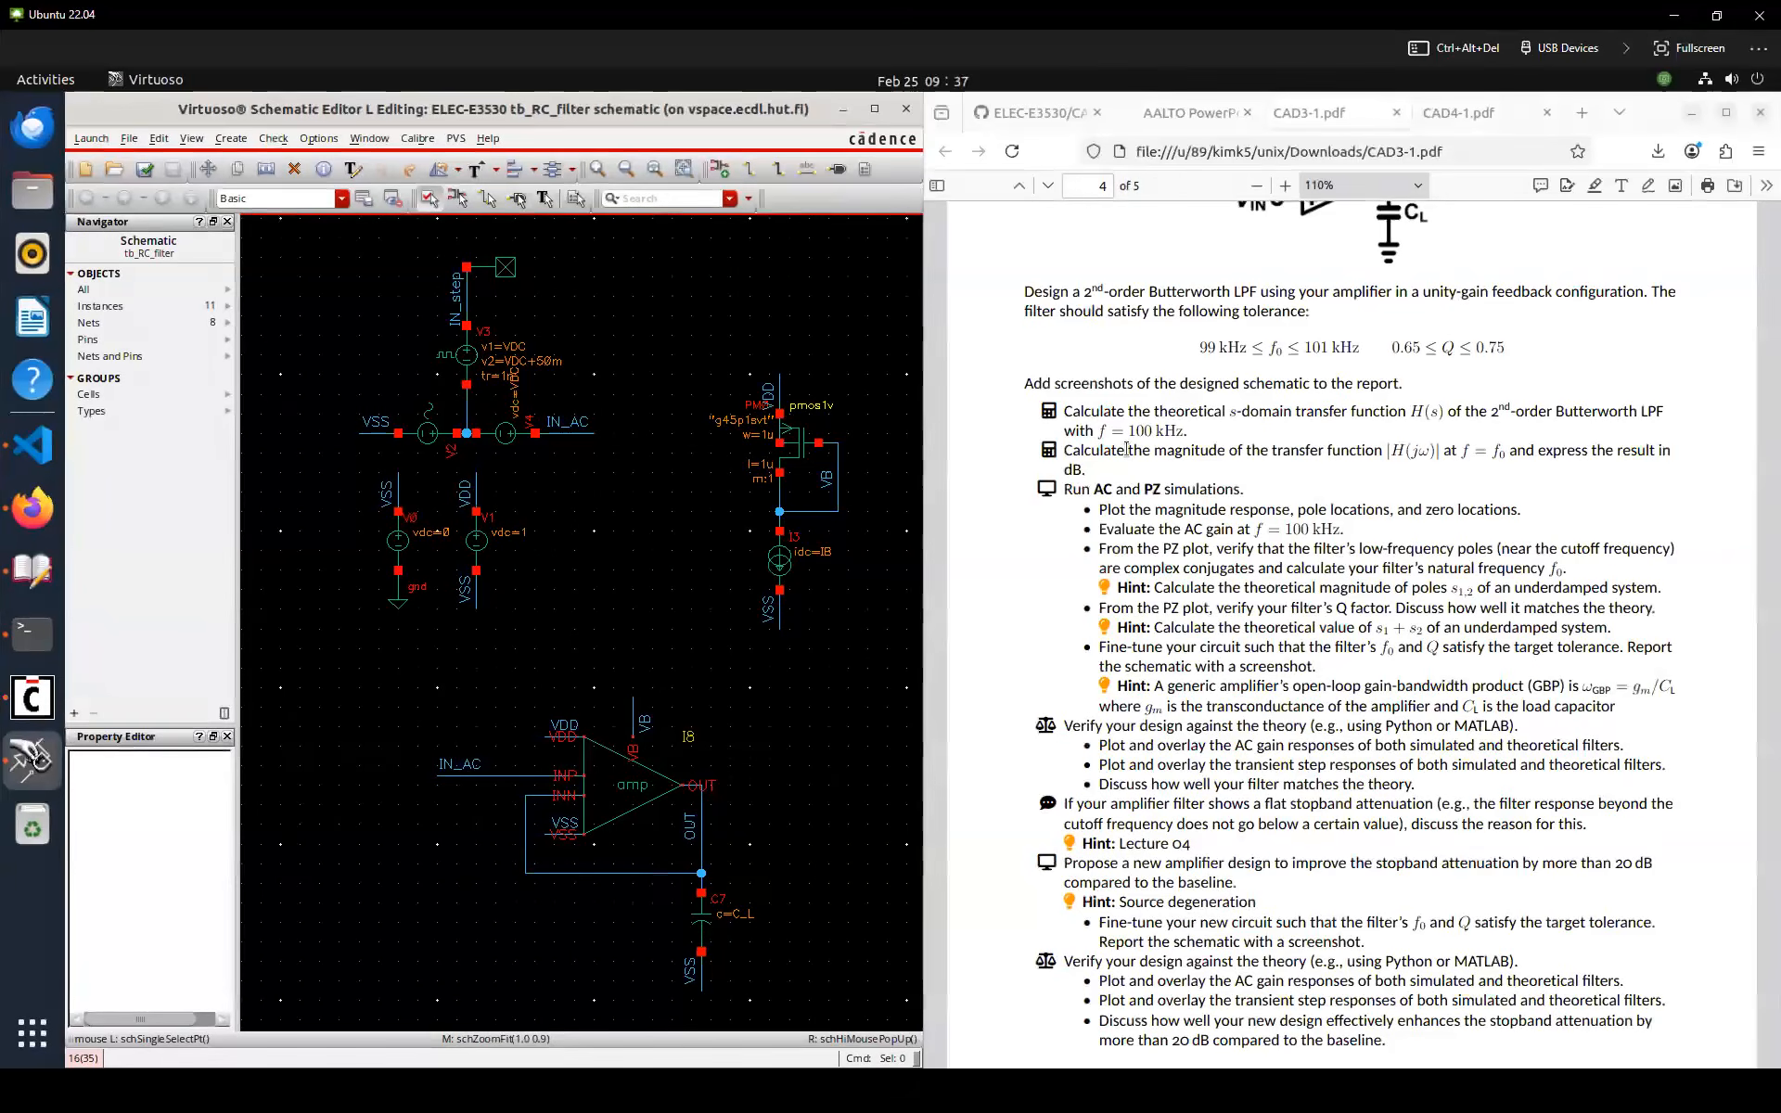
# Highlight the word "theoretical" in the assignment PDF without adding a comment
pyautogui.moveTo(1161, 414); pyautogui.dragTo(1190, 416)
pyautogui.click(1147, 441)
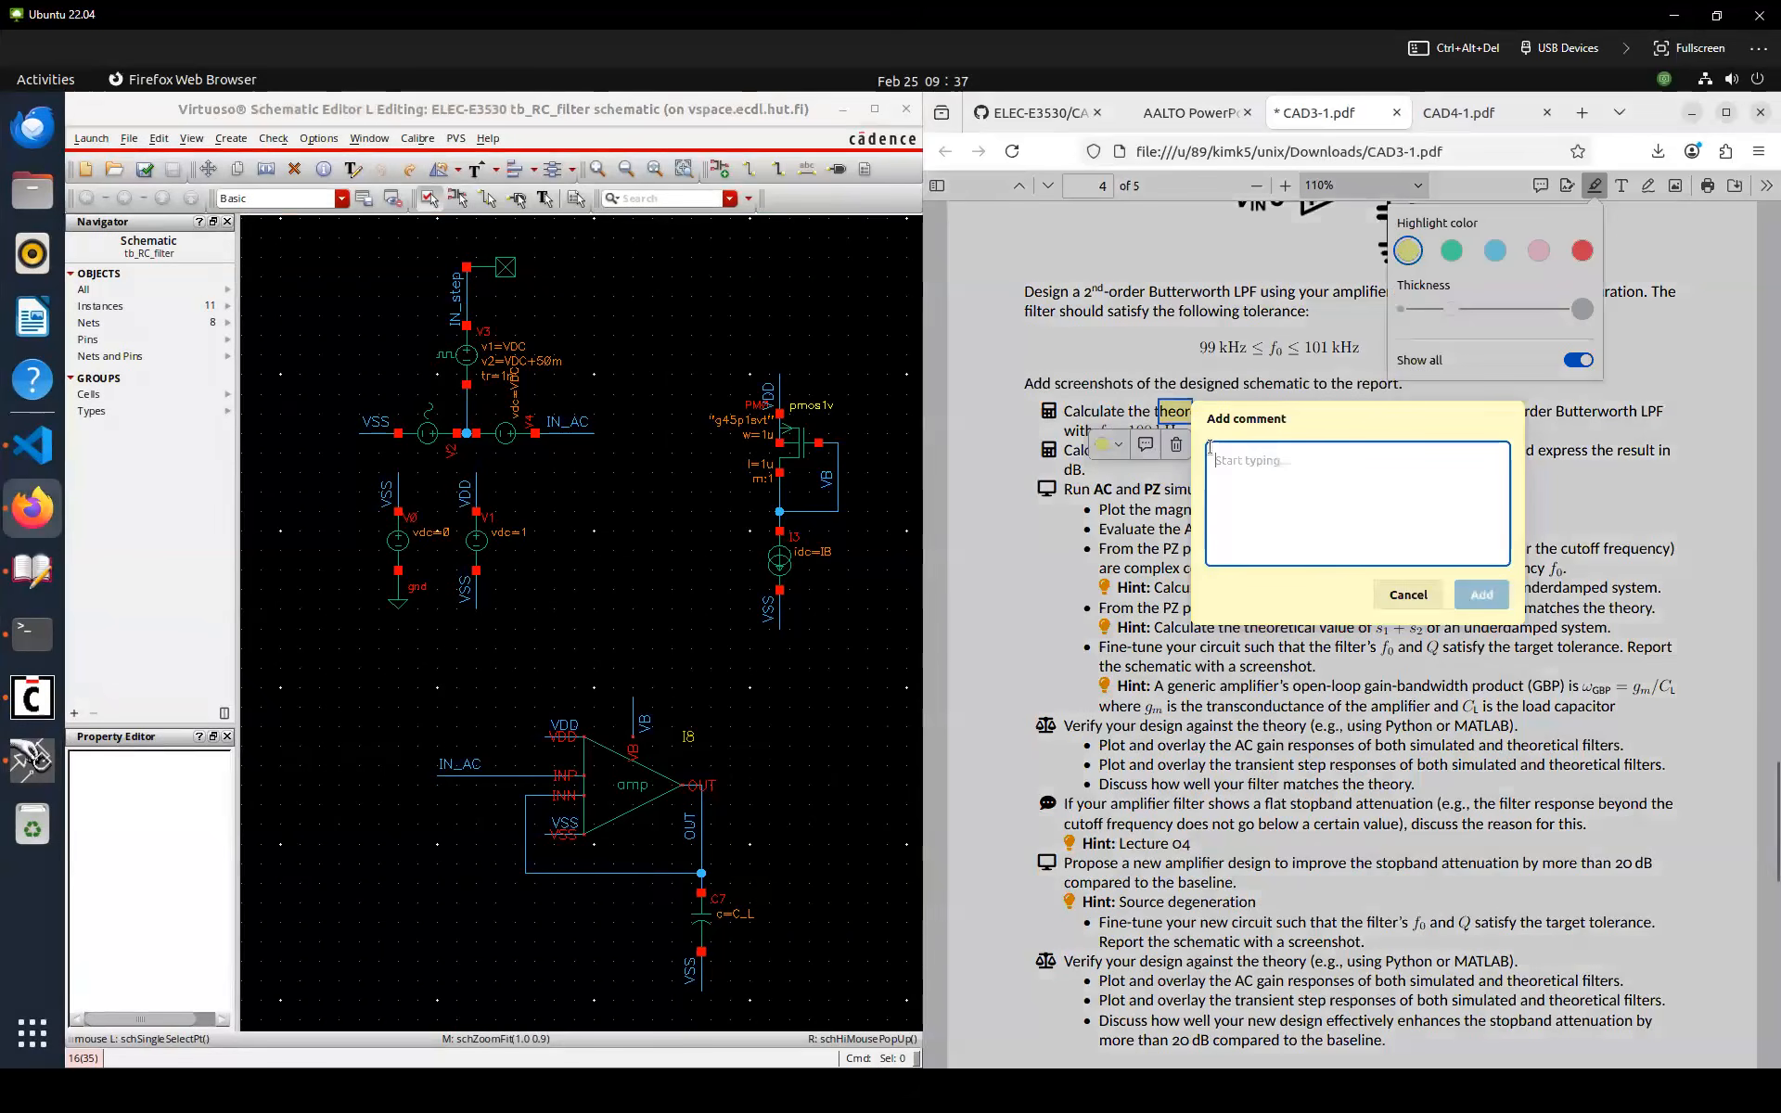
pyautogui.press('Escape')
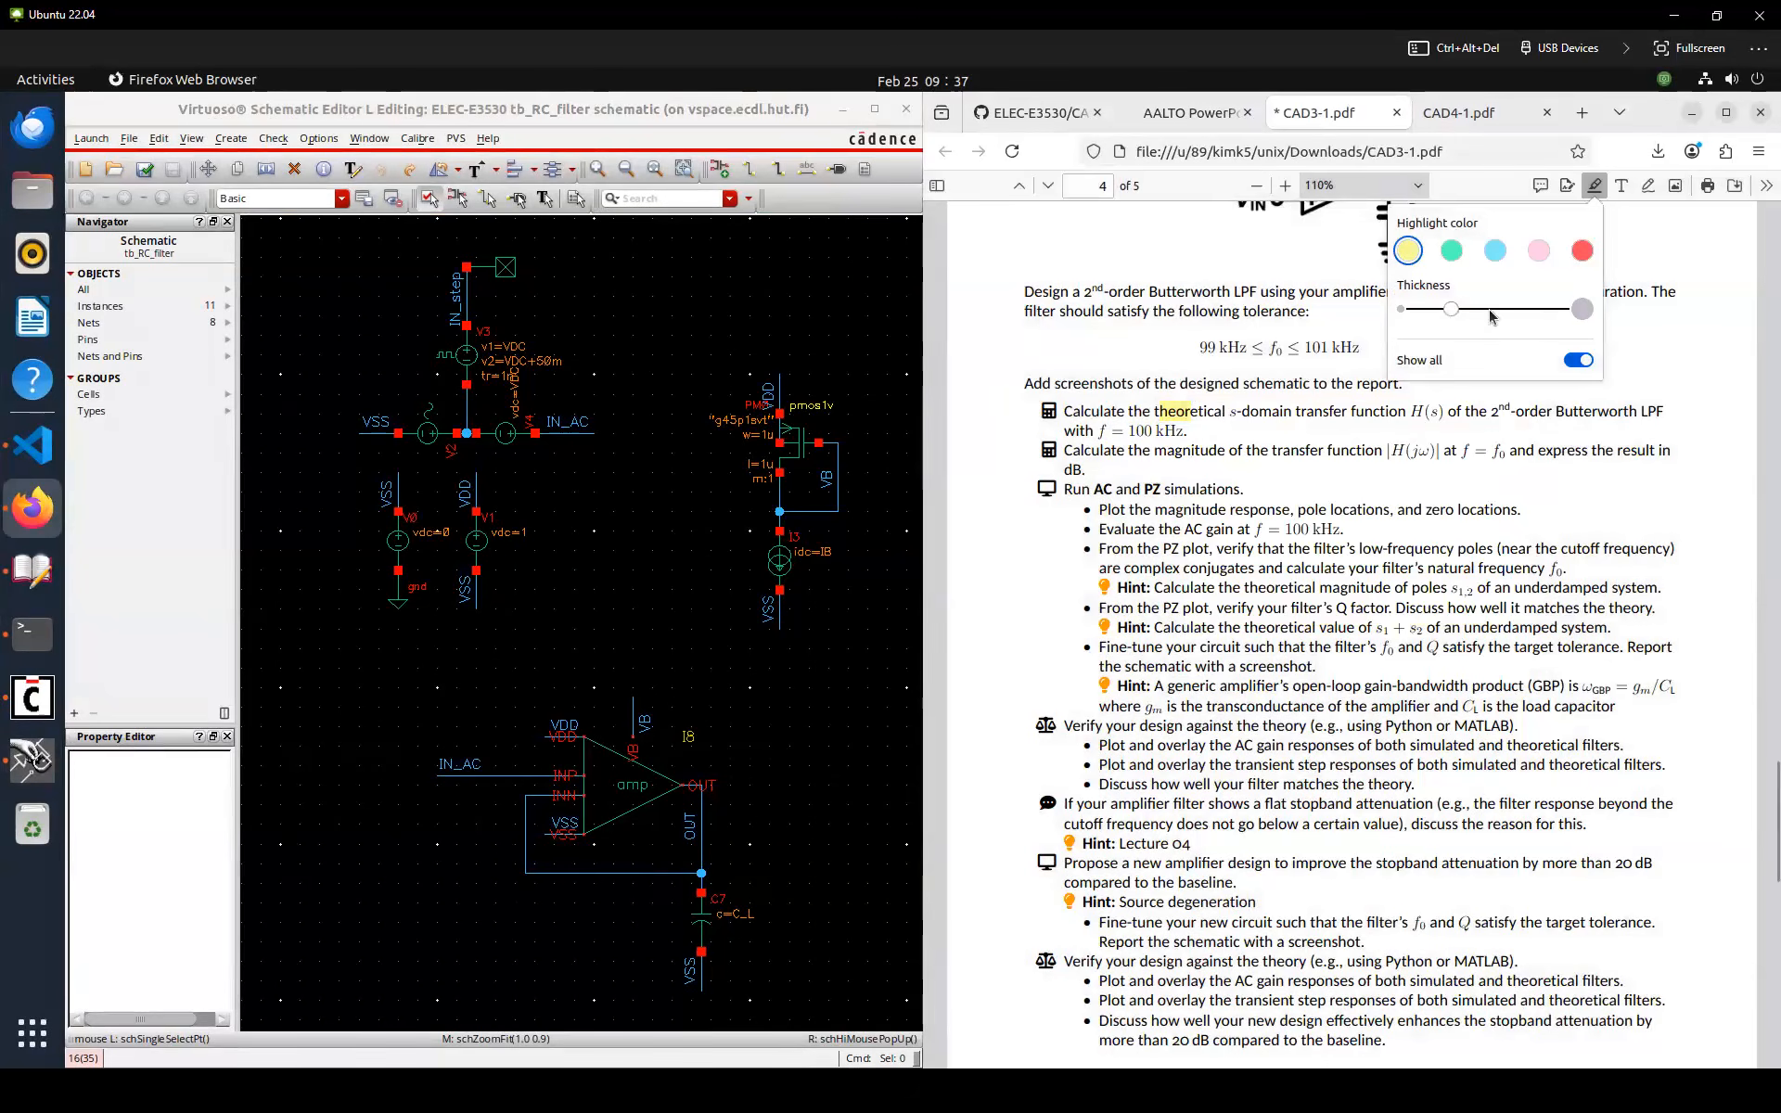
pyautogui.click(1595, 186)
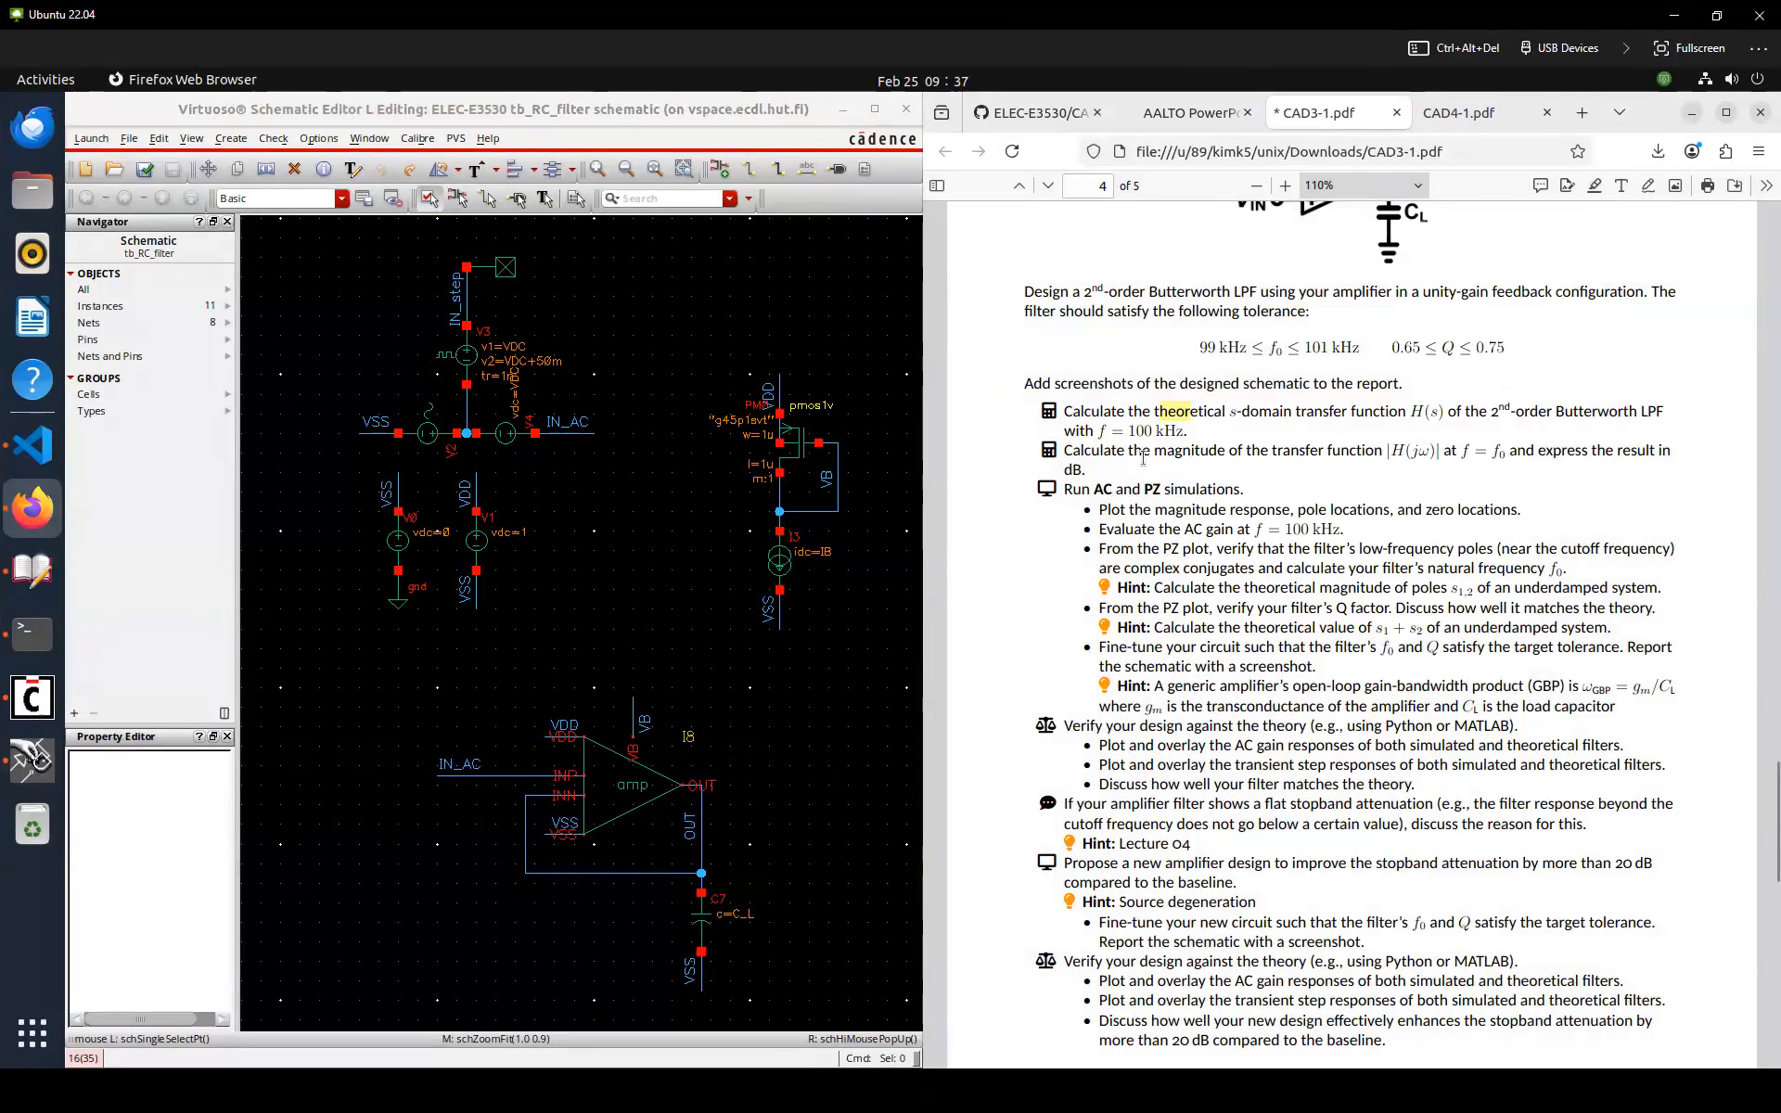
pyautogui.scroll(-2, 1004, 439)
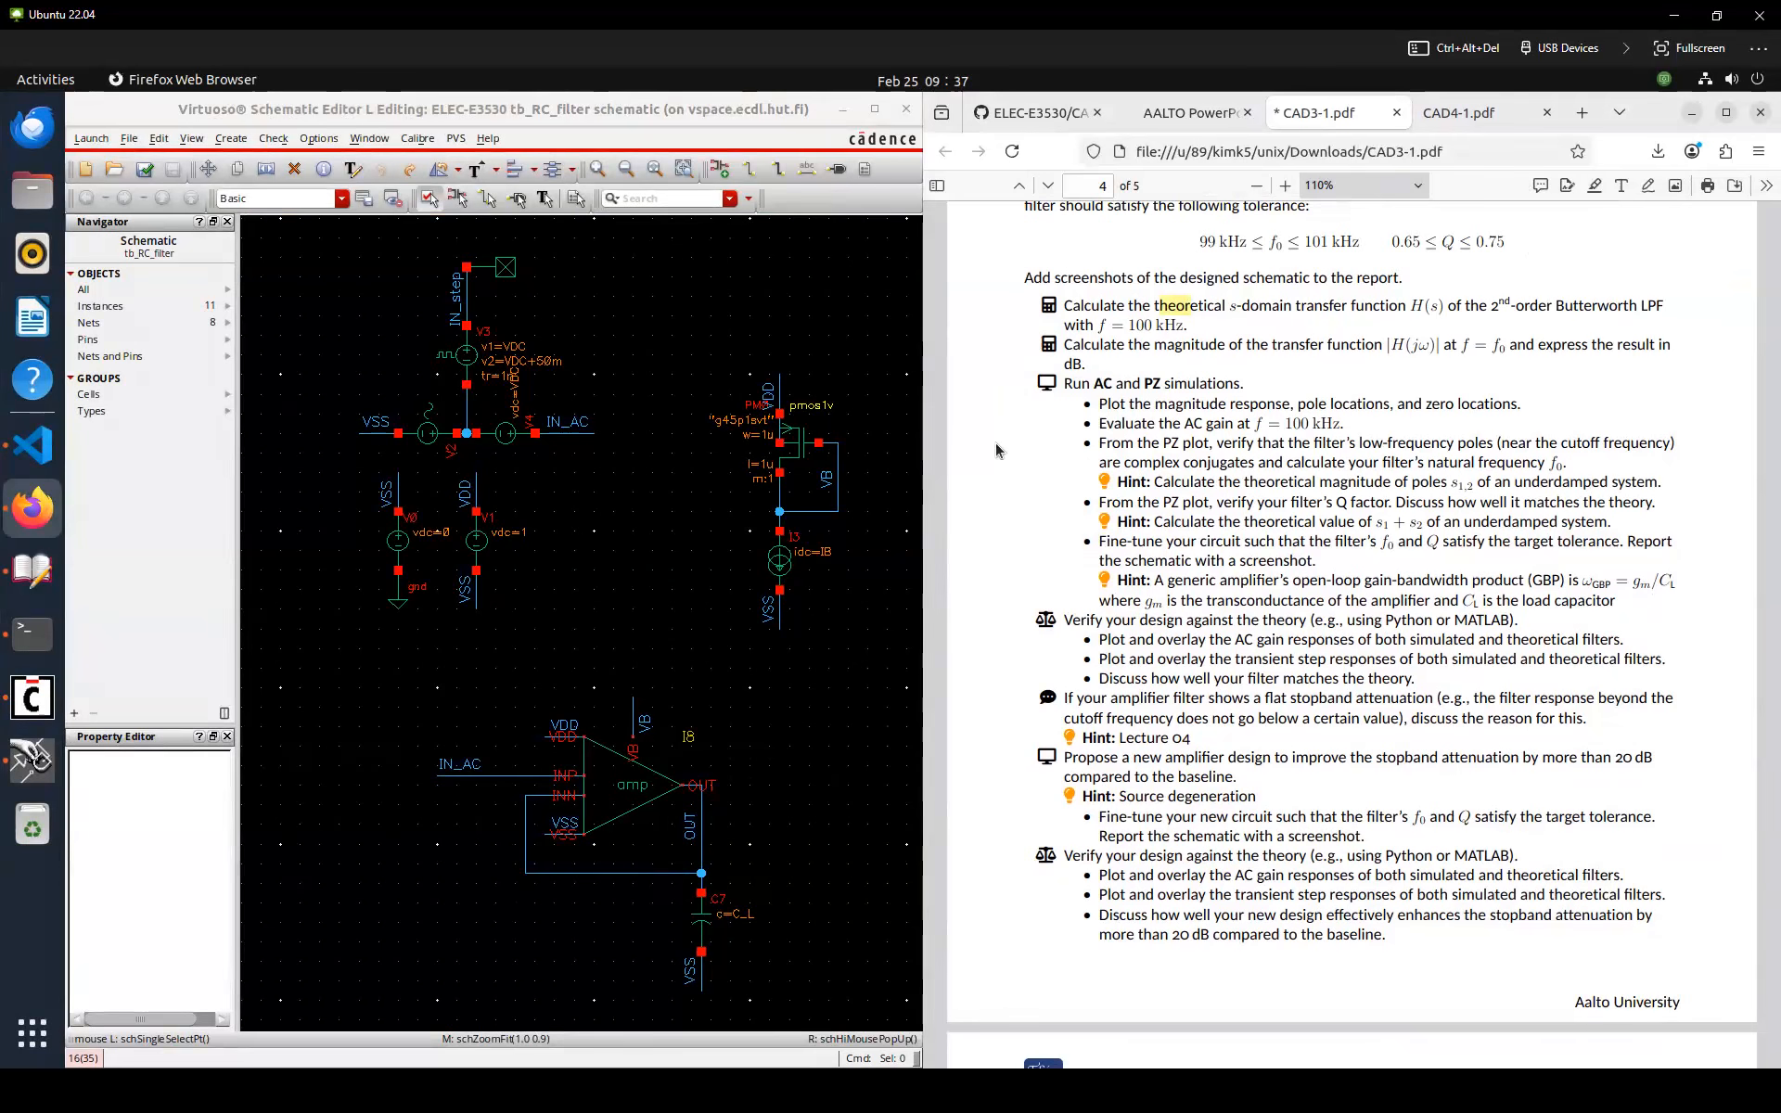
pyautogui.scroll(2, 999, 450)
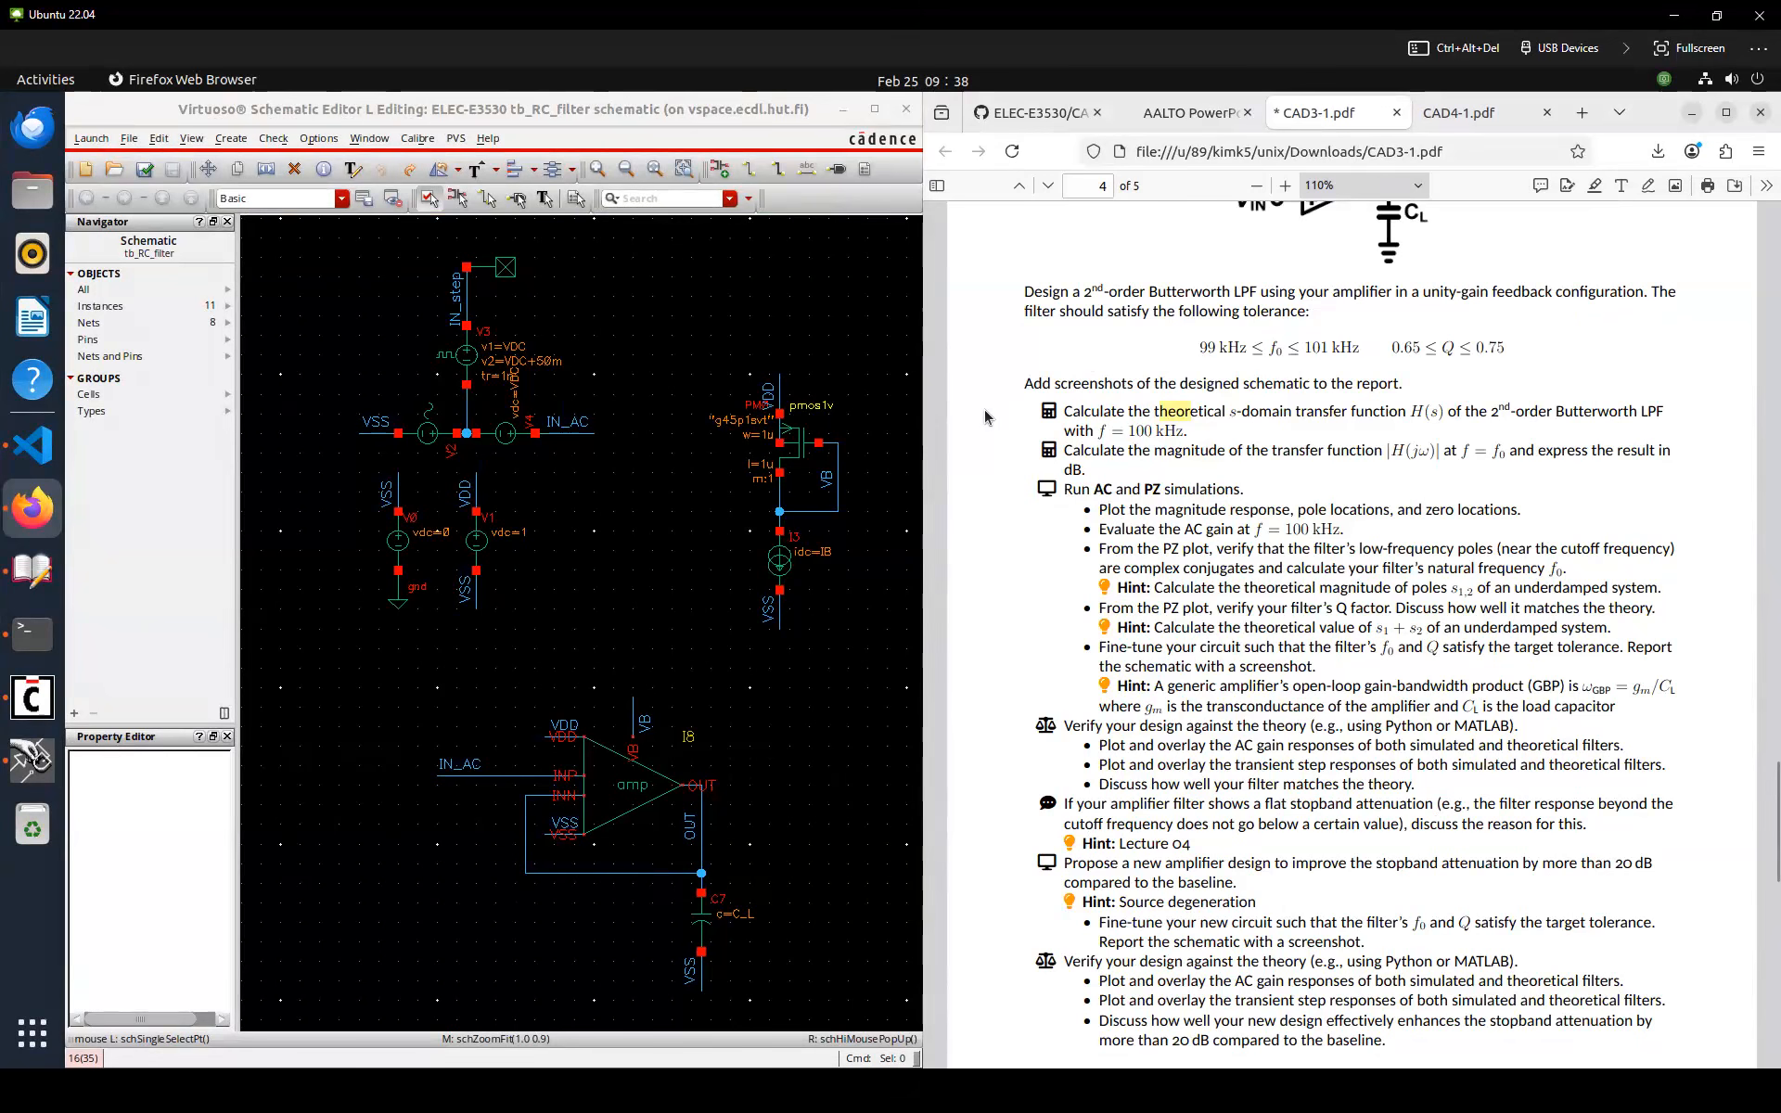
pyautogui.click(678, 565)
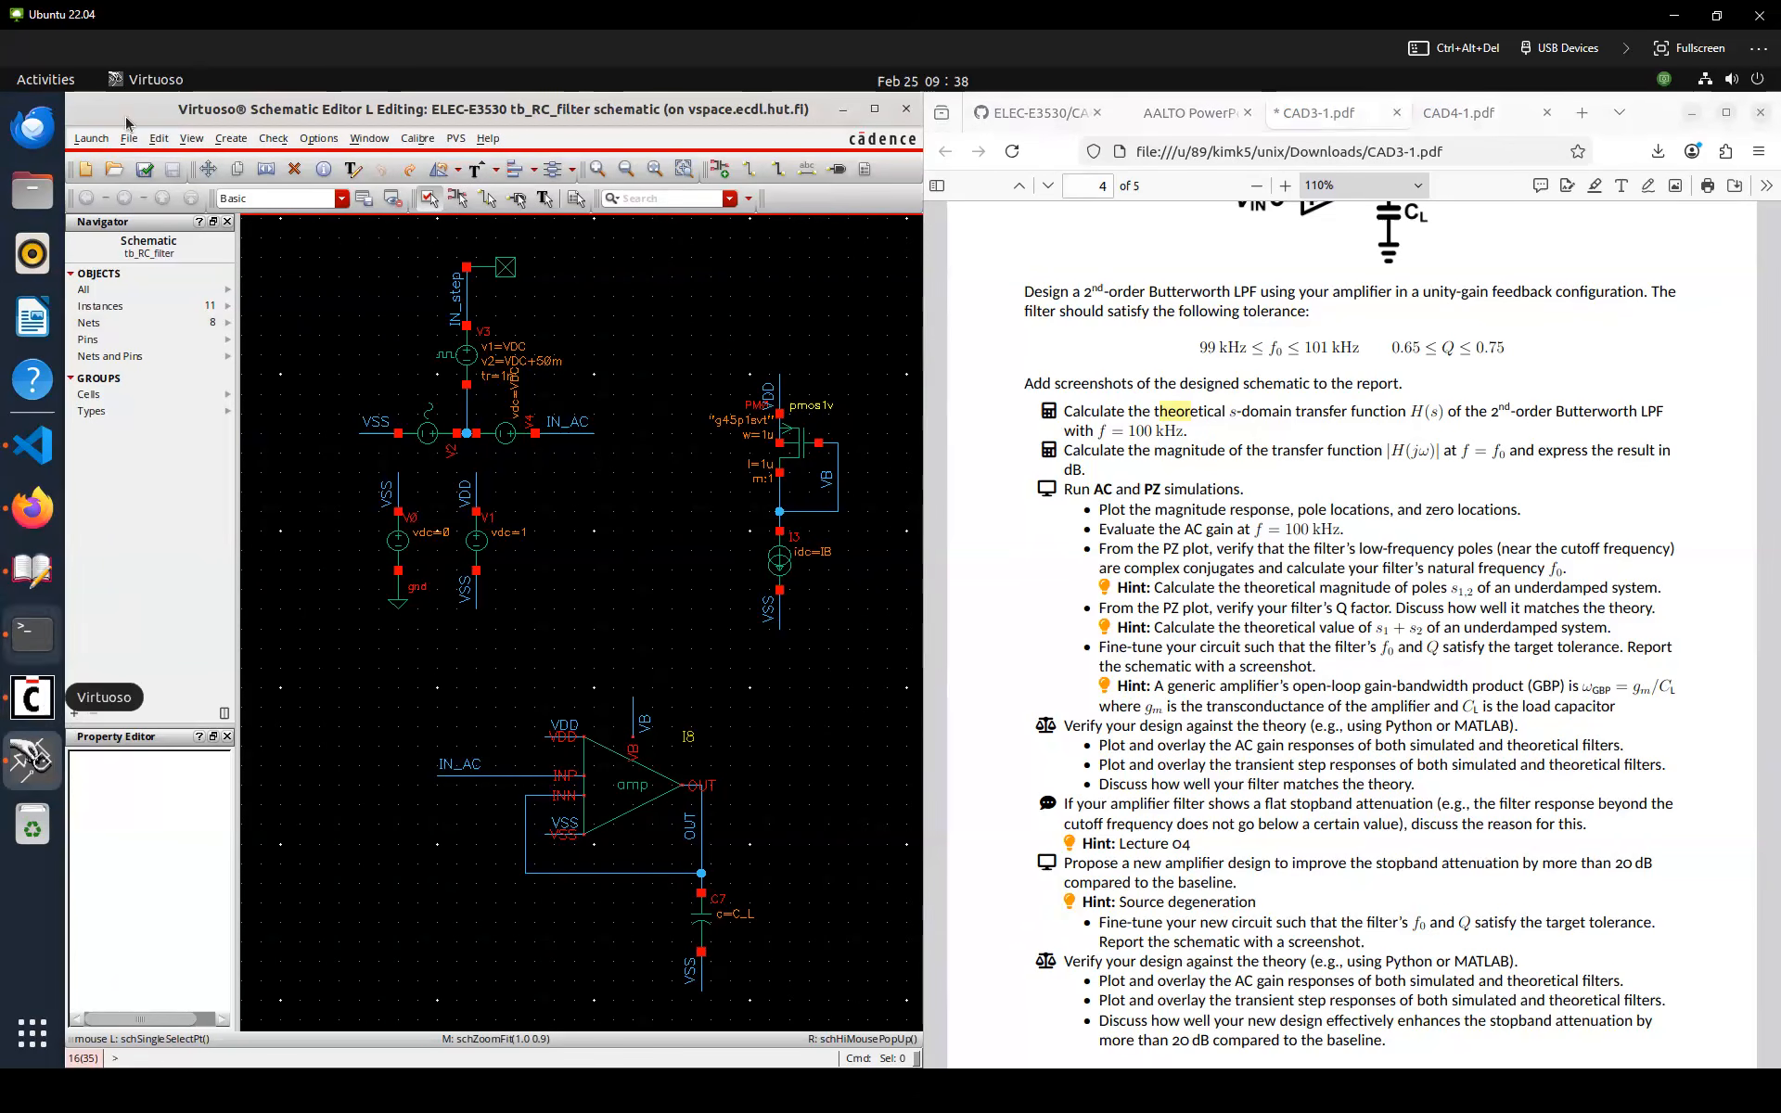
# Launch ADE L for the tb_RC_filter schematic
pyautogui.click(91, 138)
pyautogui.click(100, 188)
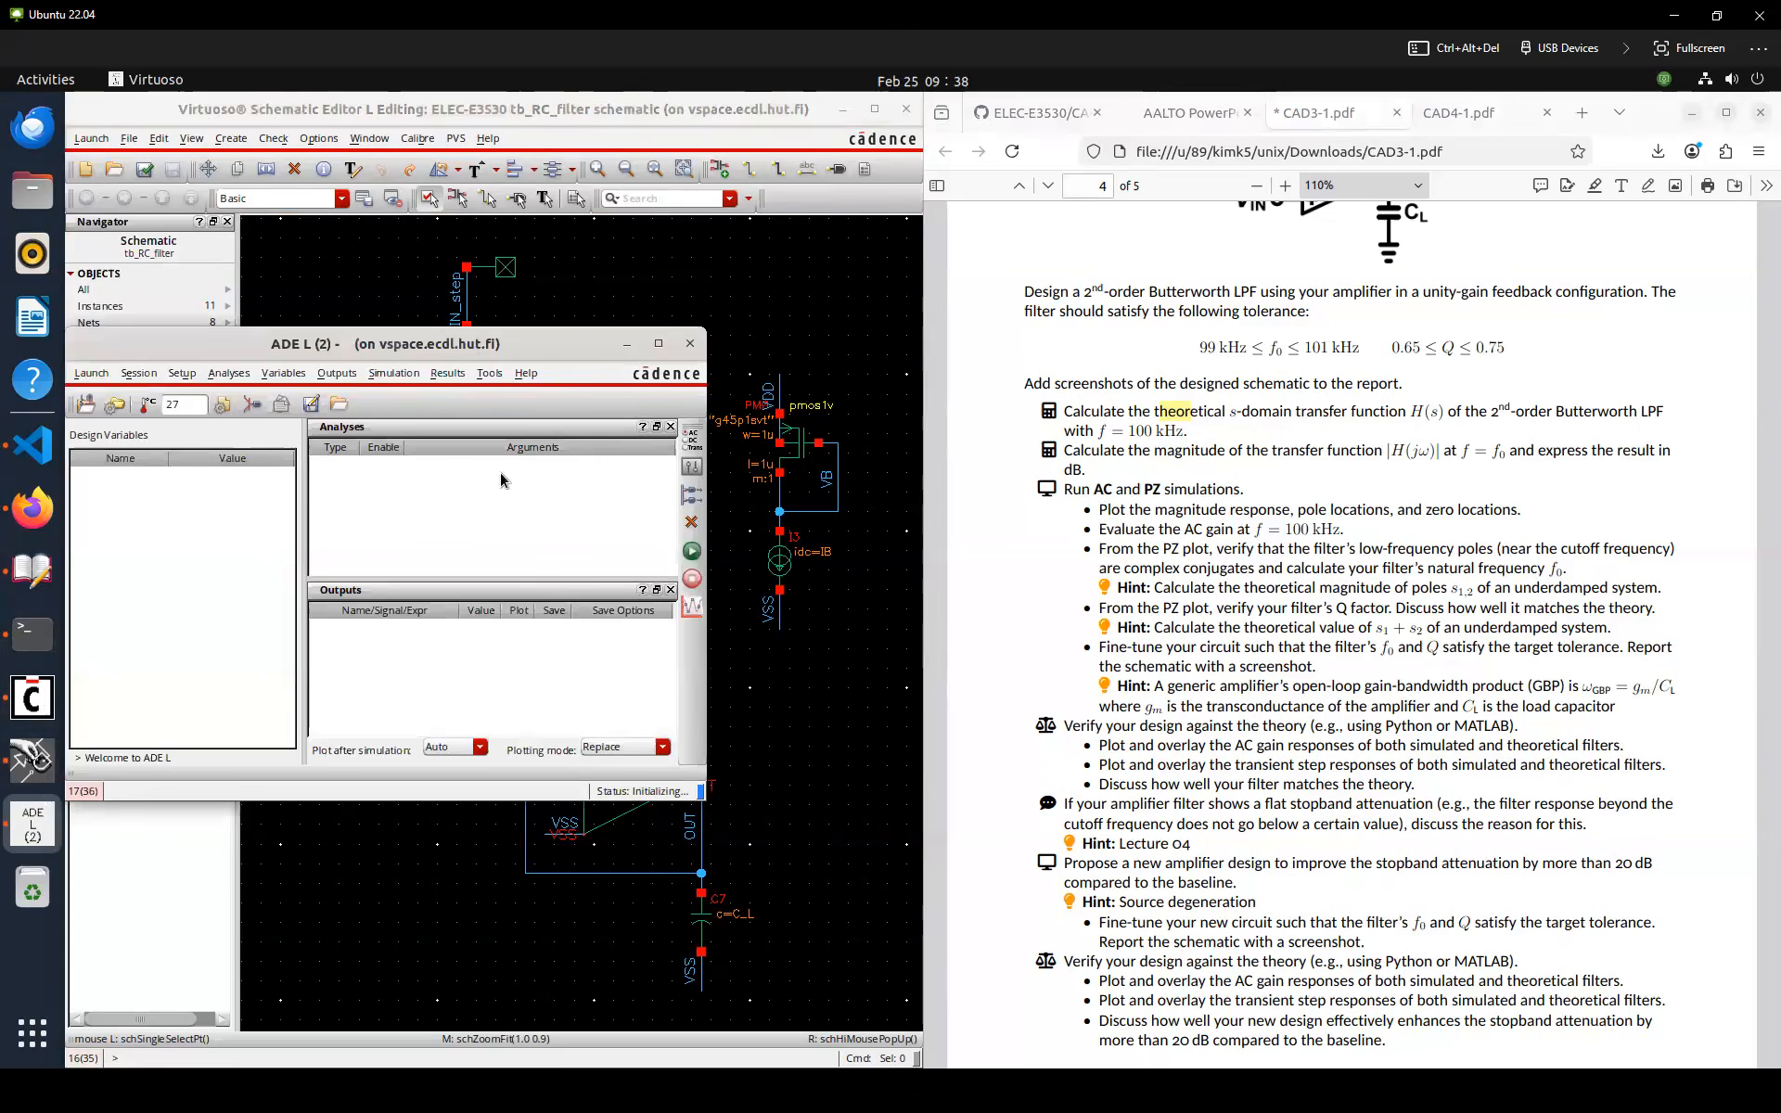
pyautogui.moveTo(382, 213); pyautogui.dragTo(388, 146)
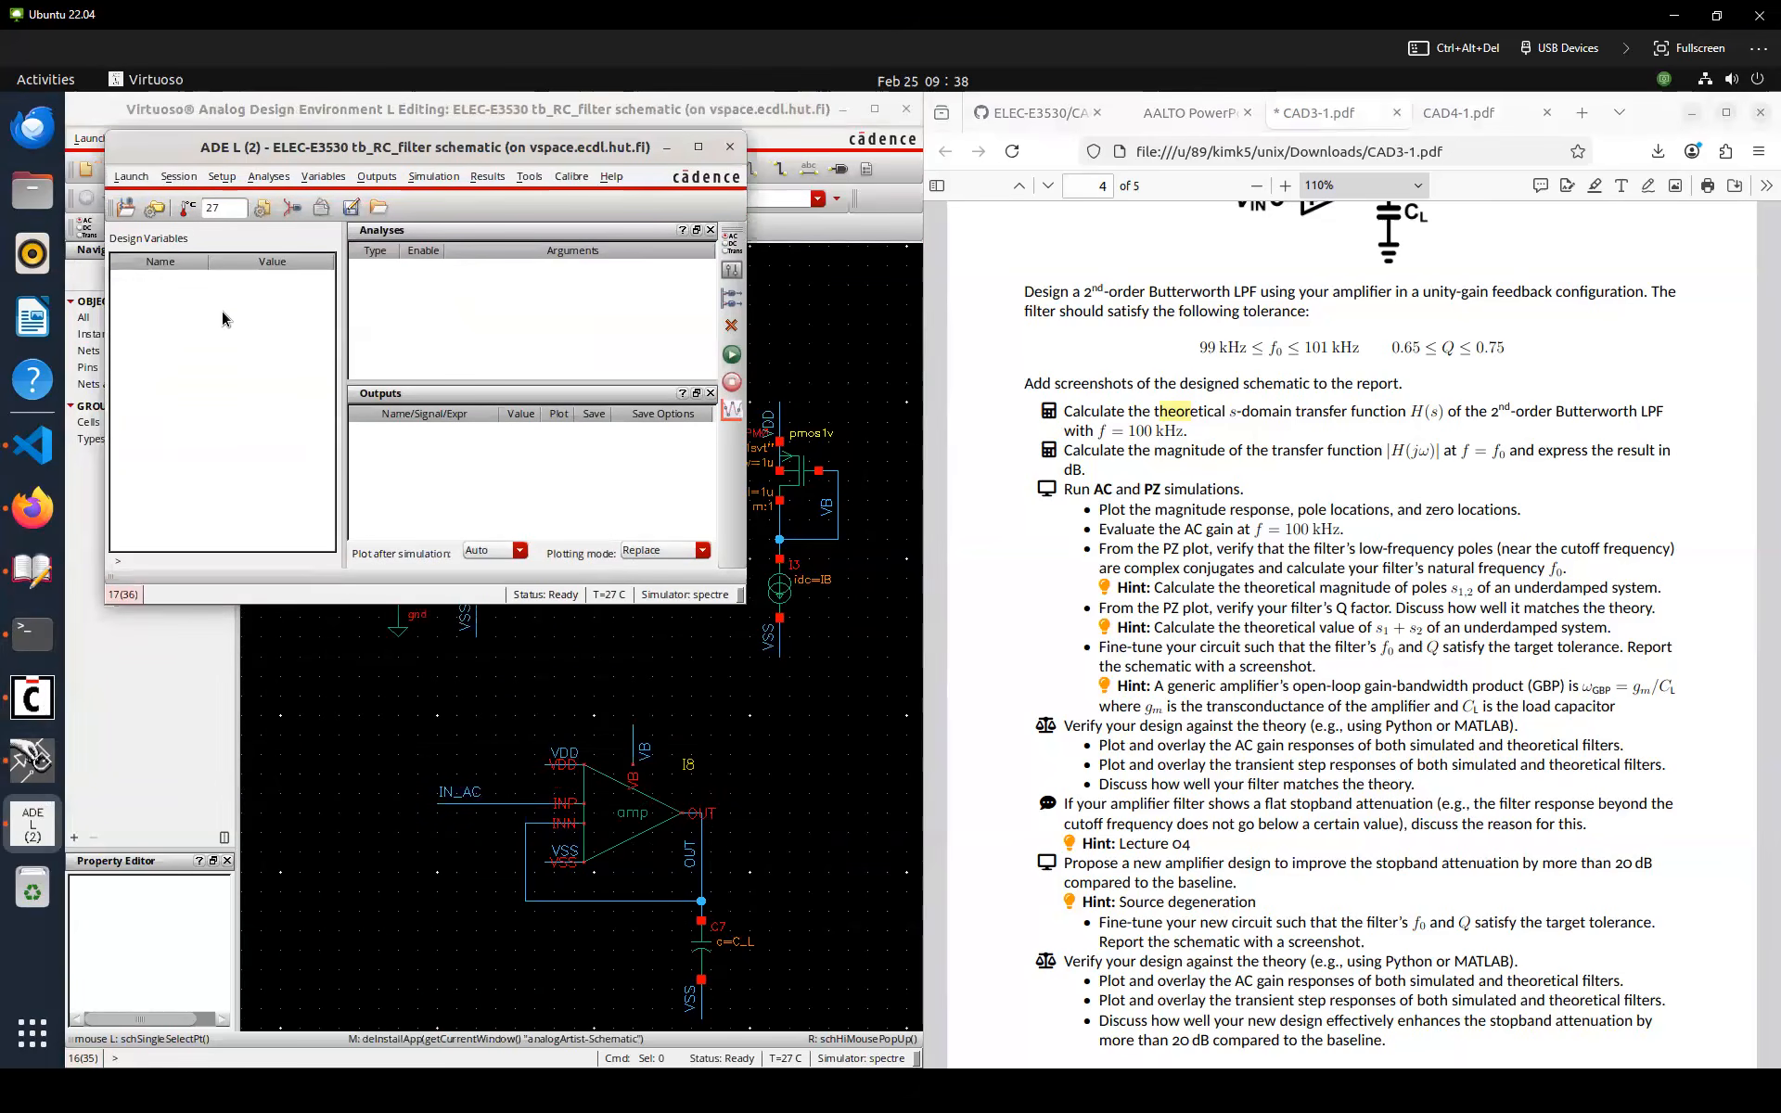
# Copy the design variables from the schematic cellview into ADE L
pyautogui.rightClick(220, 342)
pyautogui.click(260, 359)
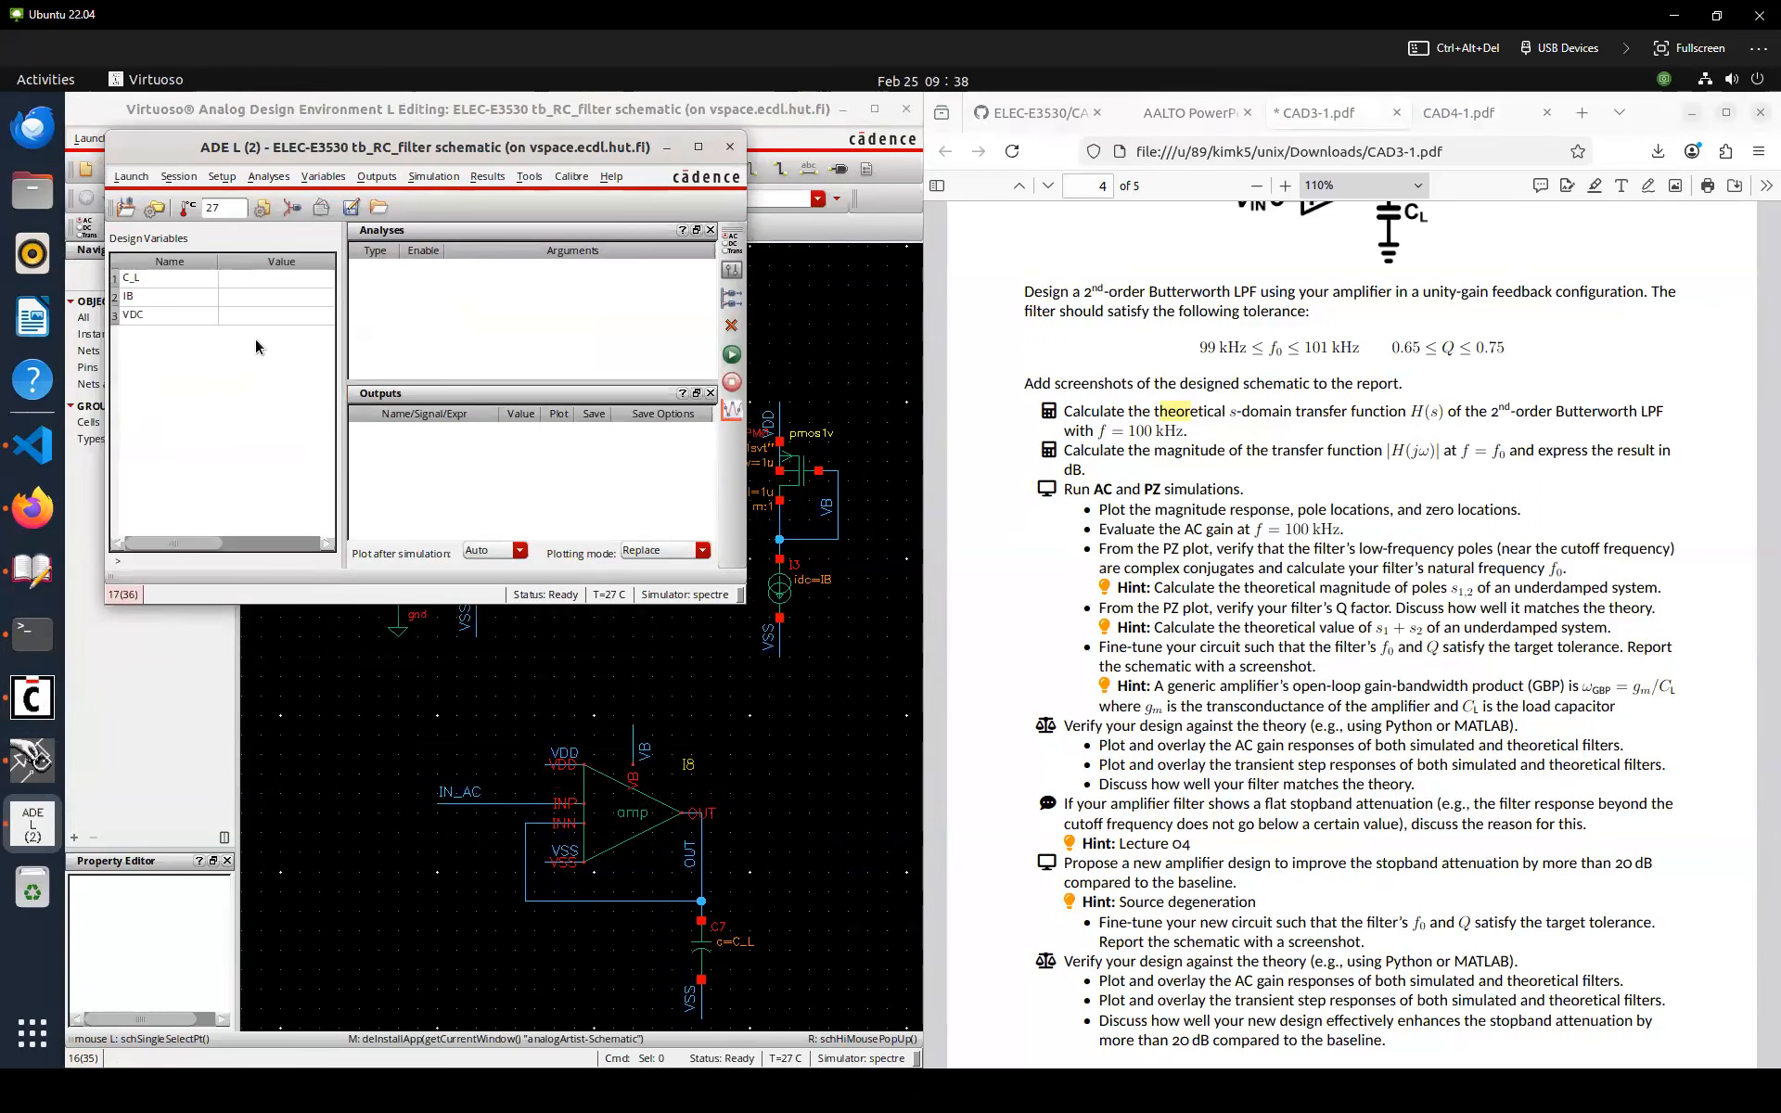
pyautogui.moveTo(346, 305); pyautogui.dragTo(350, 306)
# Set the design variables C_L to 100f, IB to 1u and VDC to 400m
pyautogui.doubleClick(310, 282)
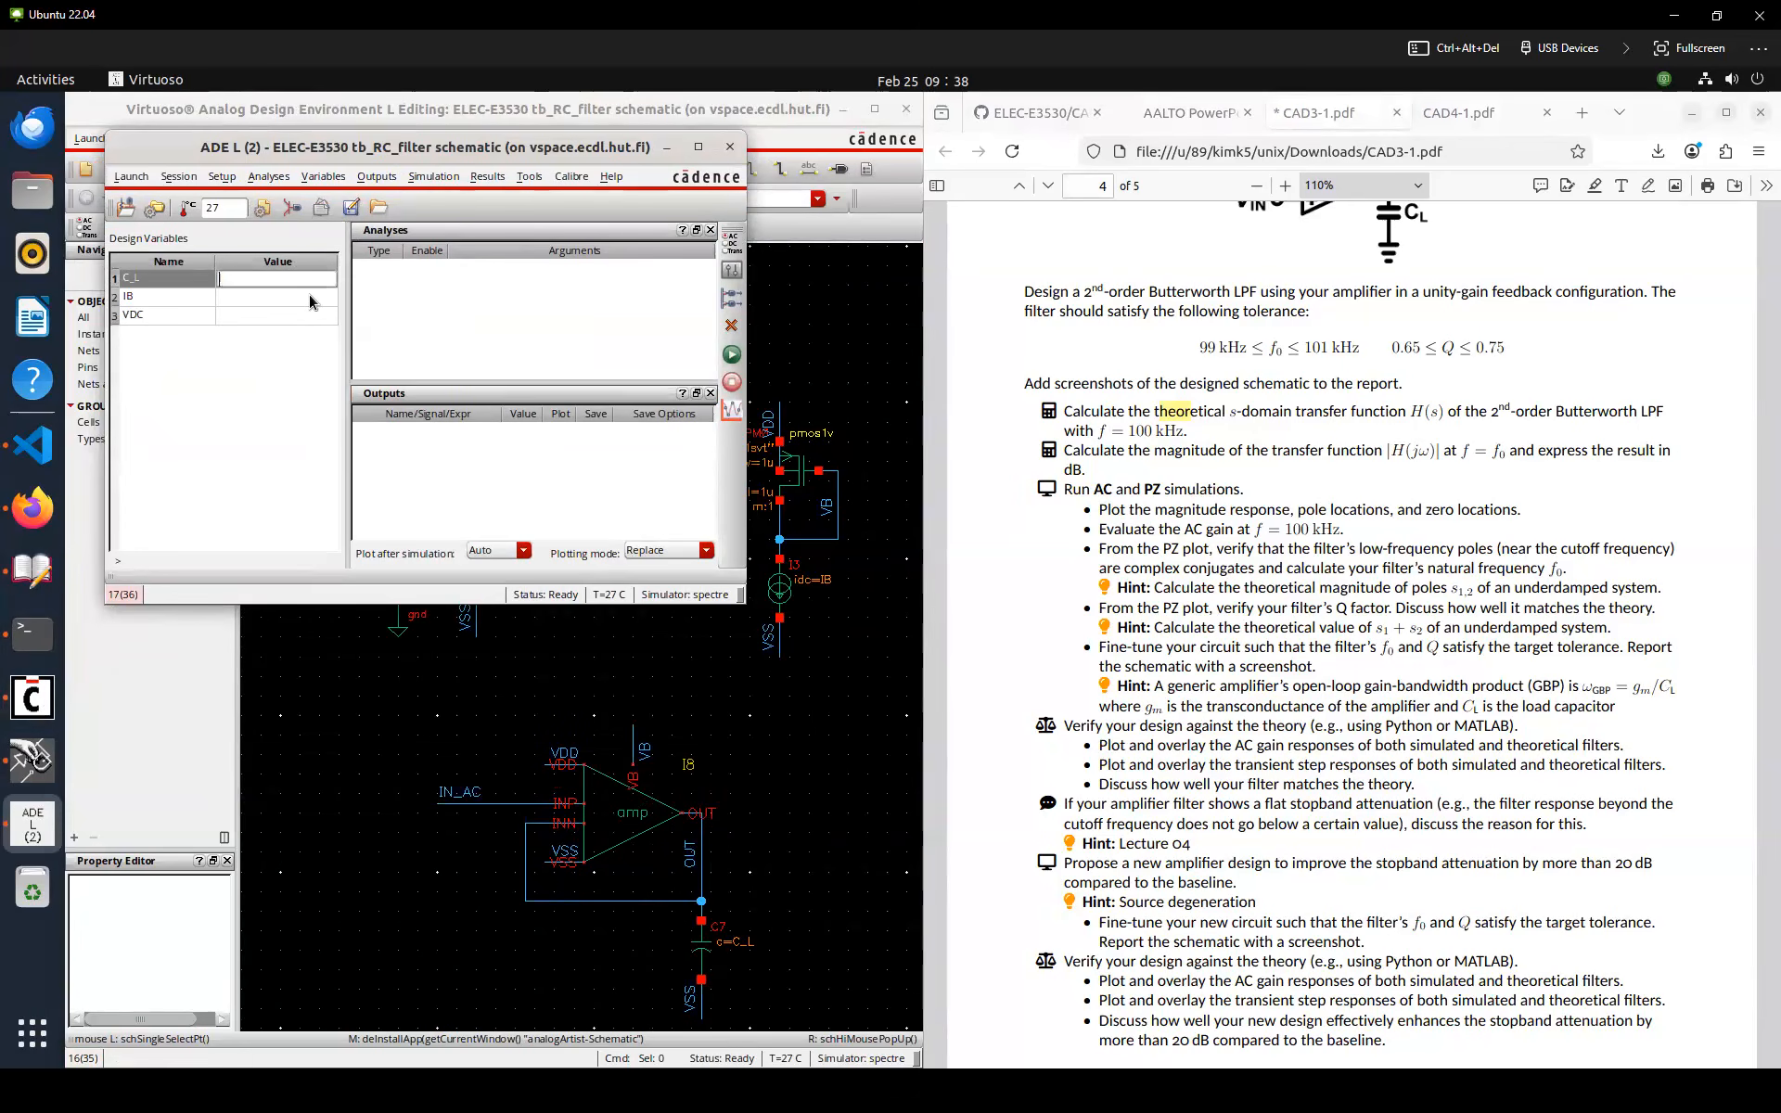
pyautogui.write('100f')
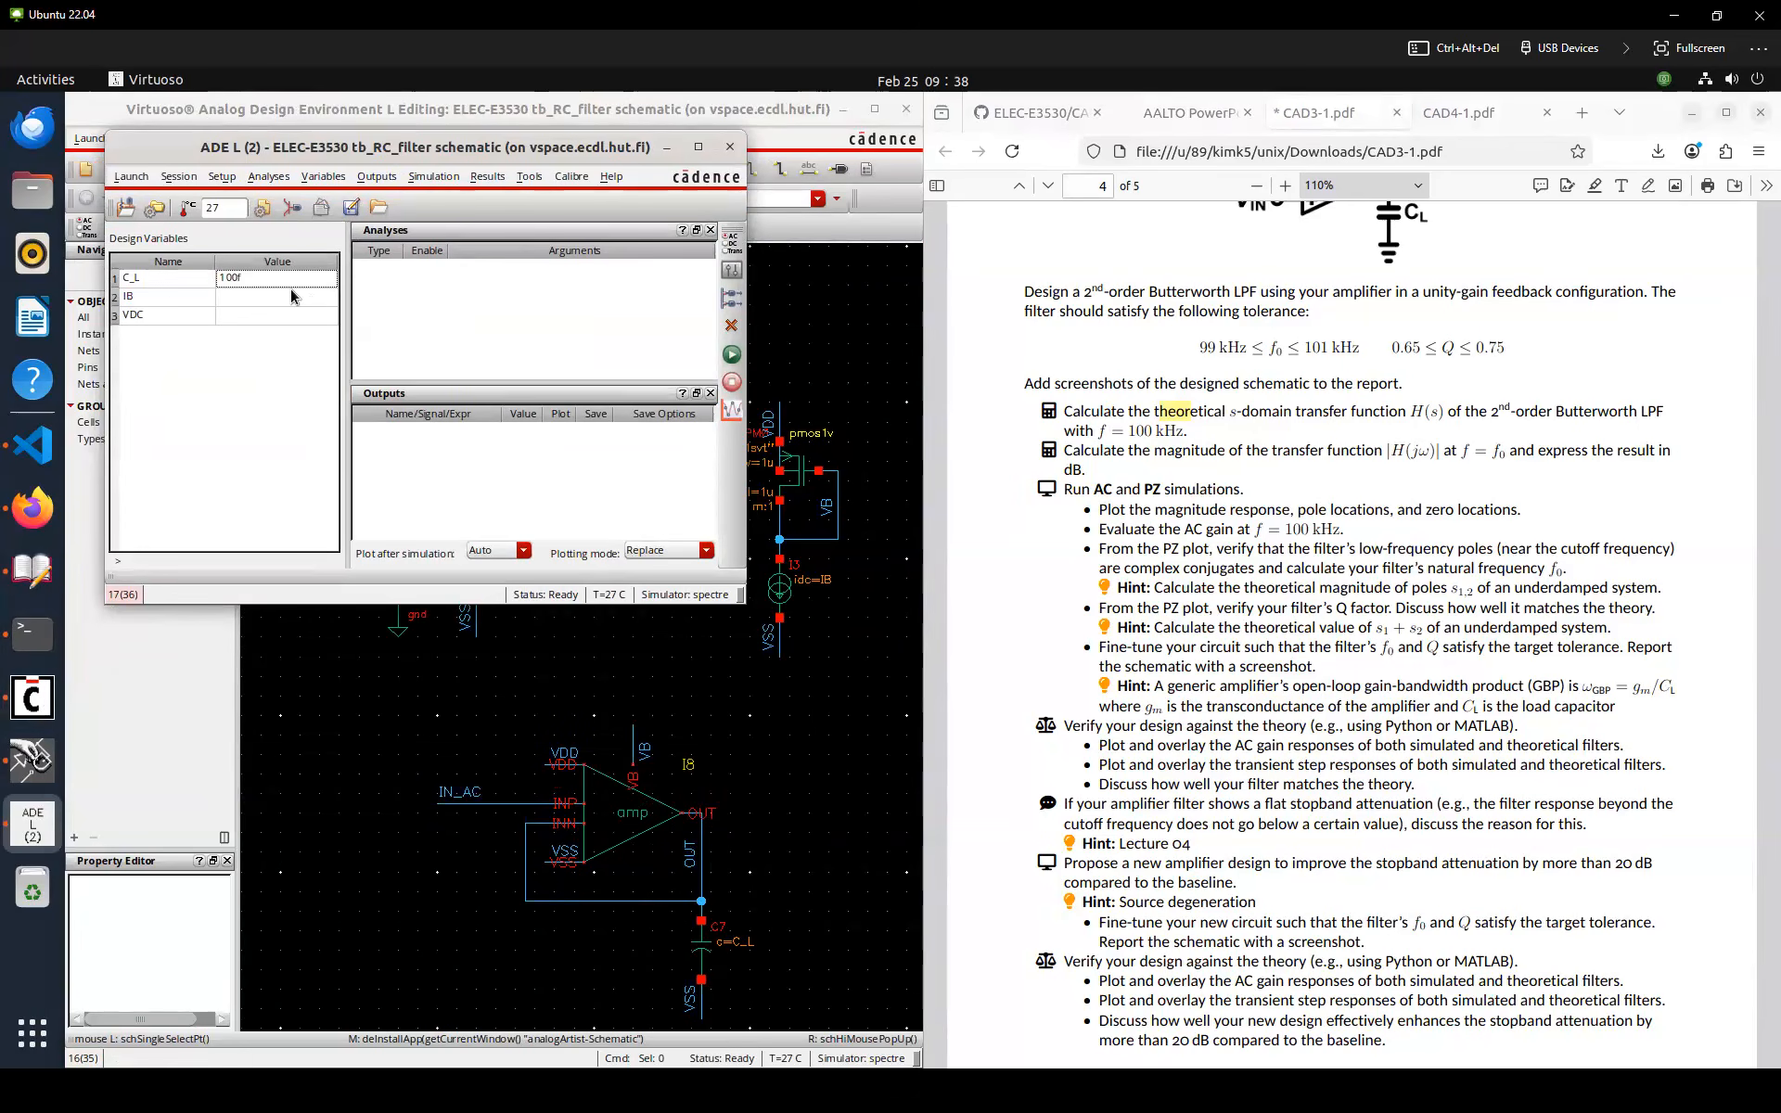
pyautogui.press('Tab')
pyautogui.write('1u')
pyautogui.press('Tab')
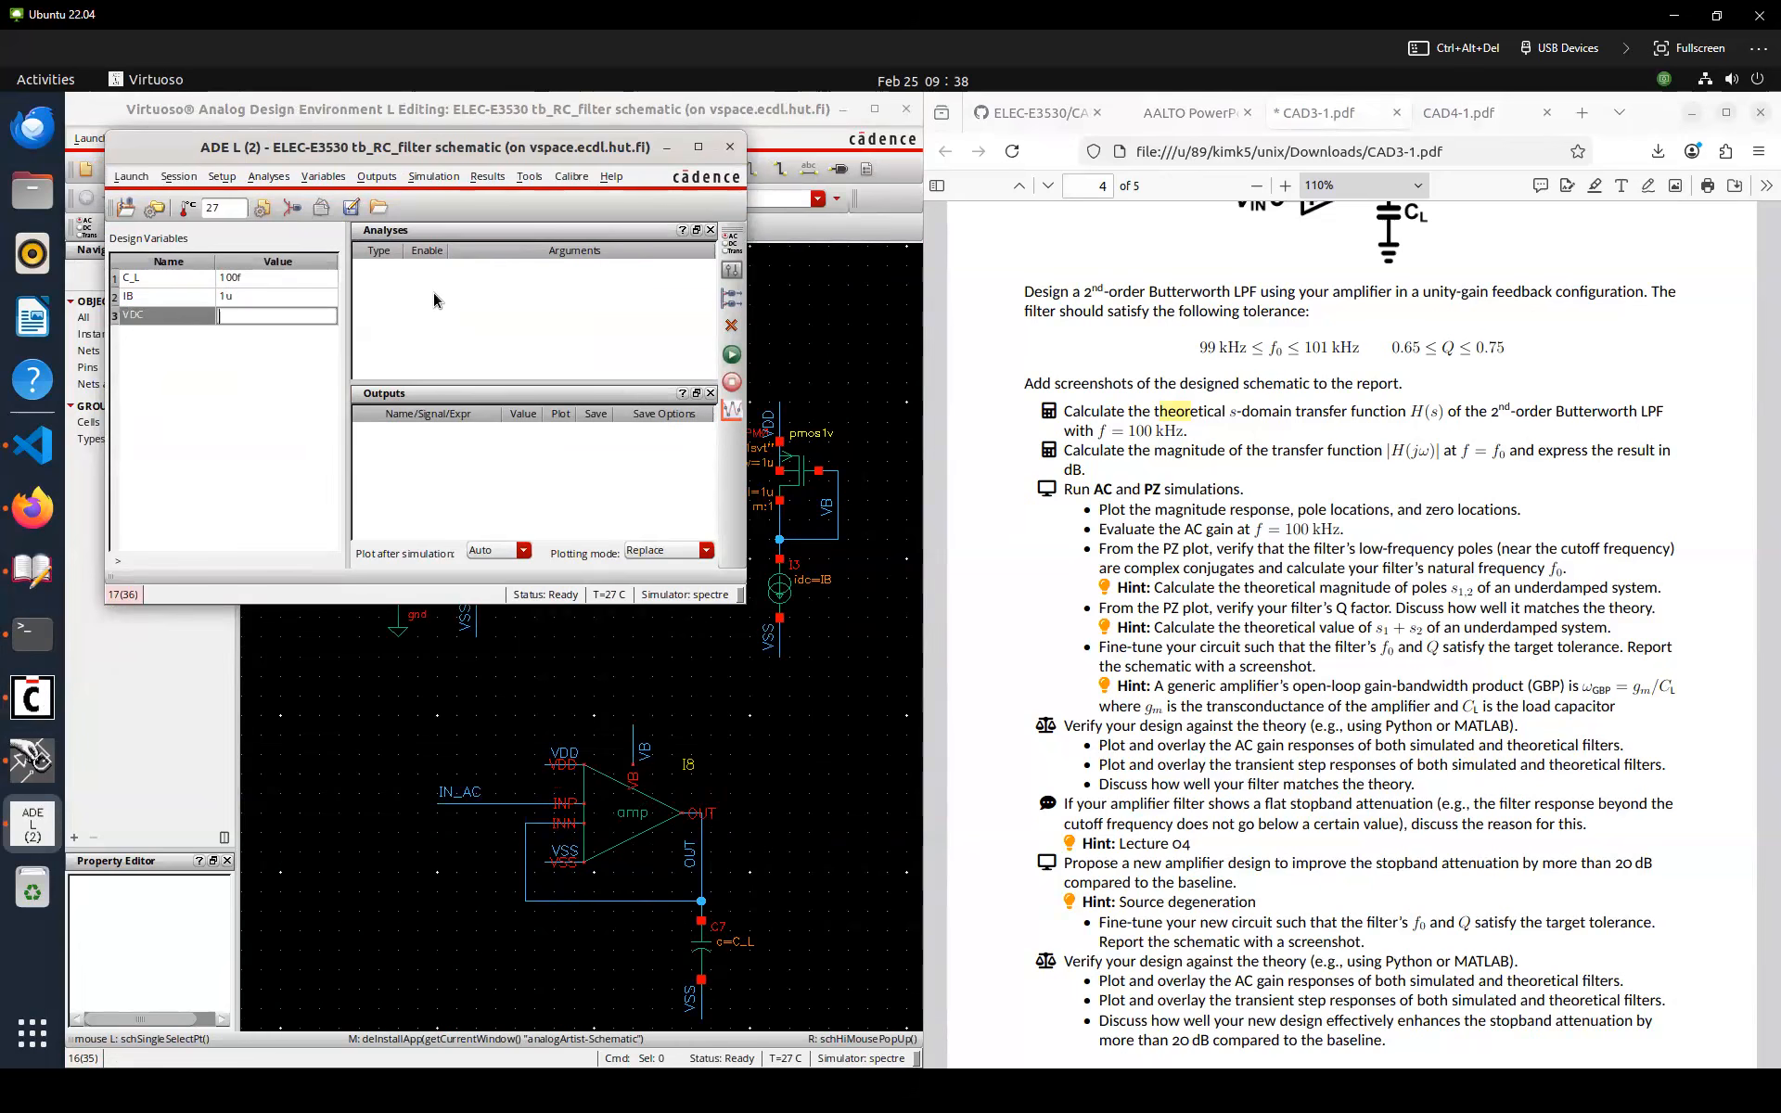
pyautogui.write('400m')
pyautogui.press('Return')
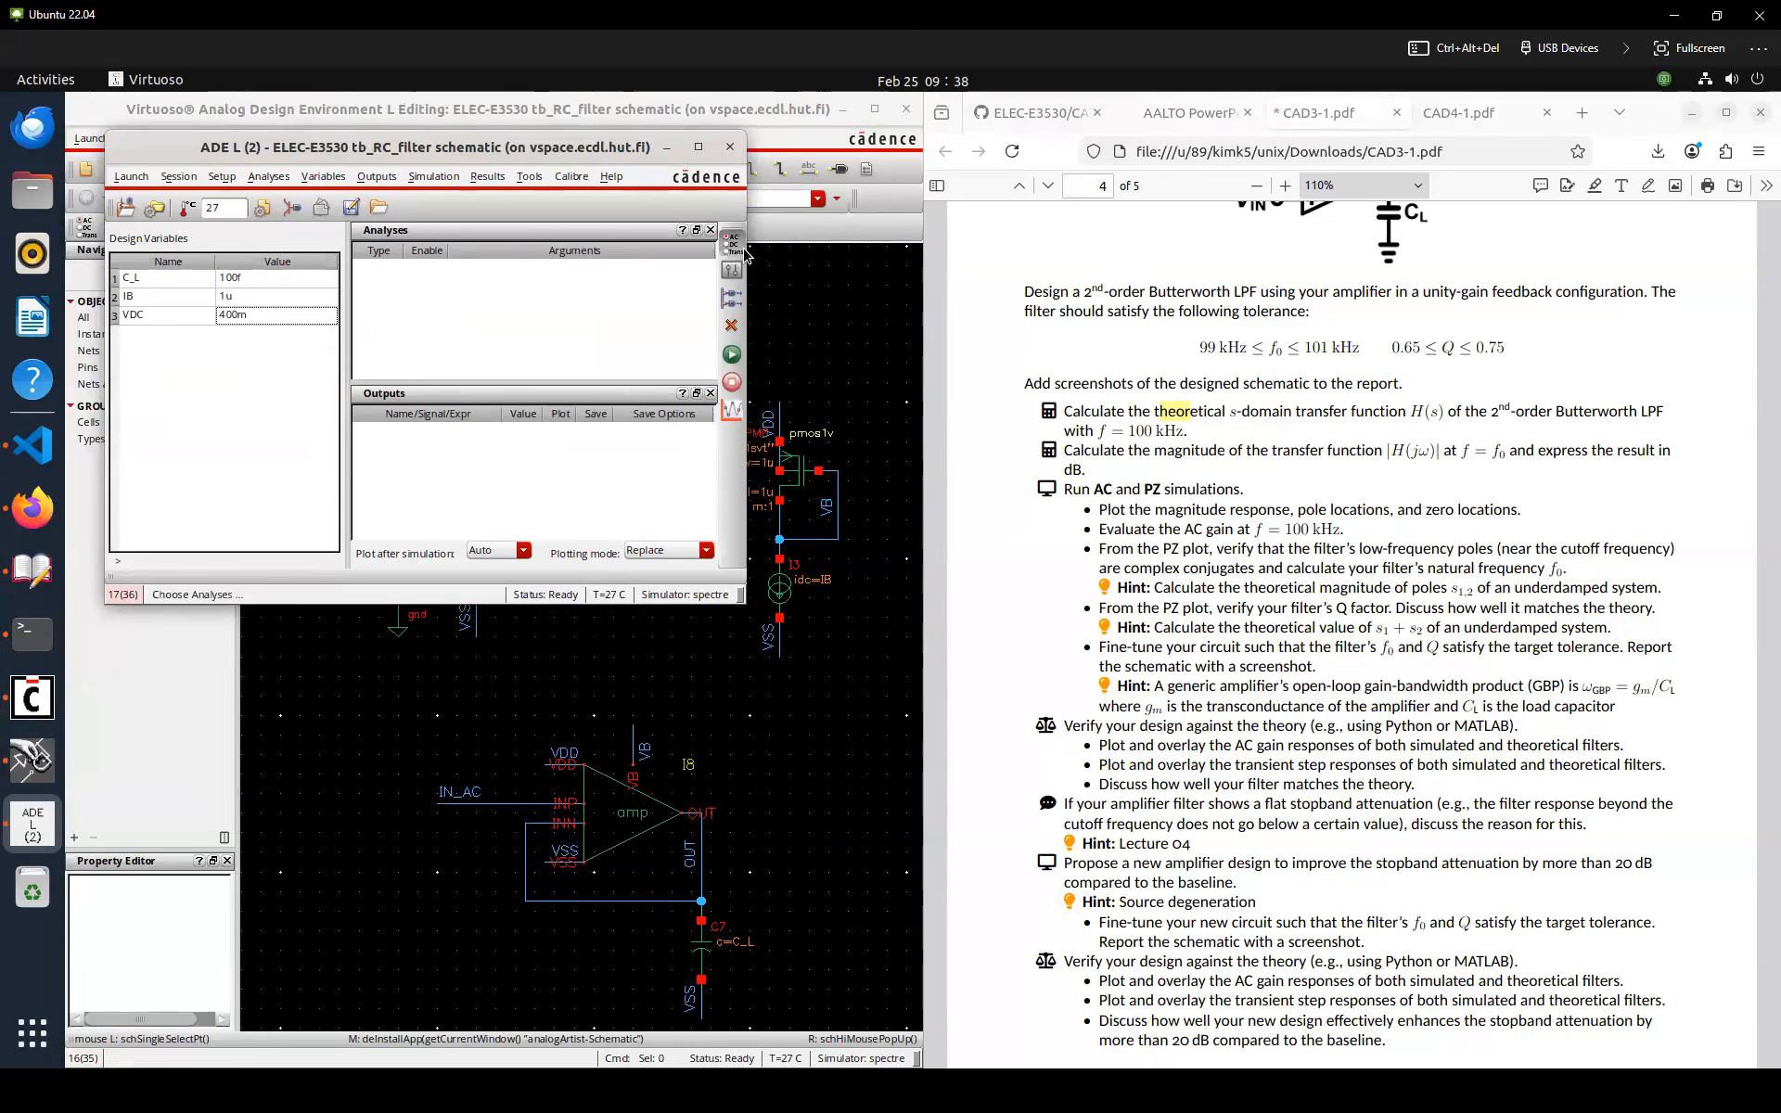
# Add an AC frequency sweep from 1k to 1M Hz and run the simulation
pyautogui.click(525, 220)
pyautogui.click(589, 214)
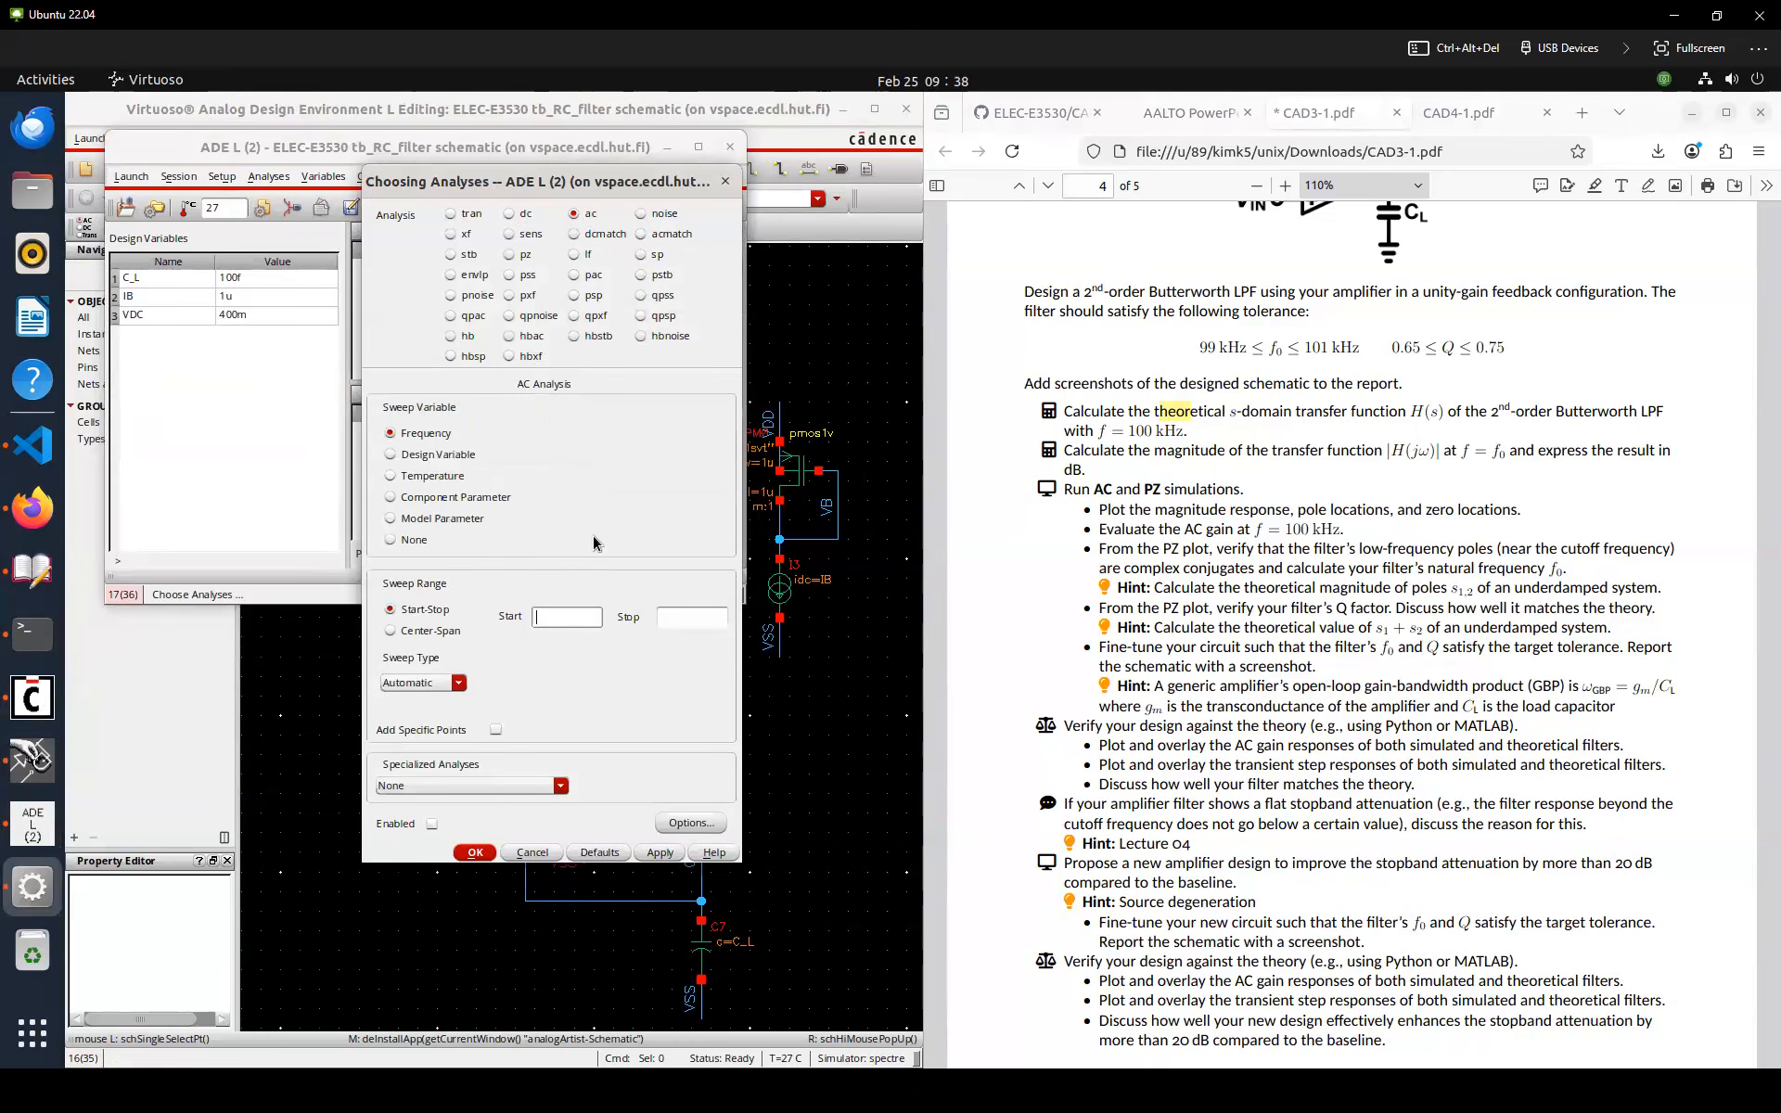
pyautogui.press('Tab')
pyautogui.write('1M')
pyautogui.press('Return')
pyautogui.click(732, 354)
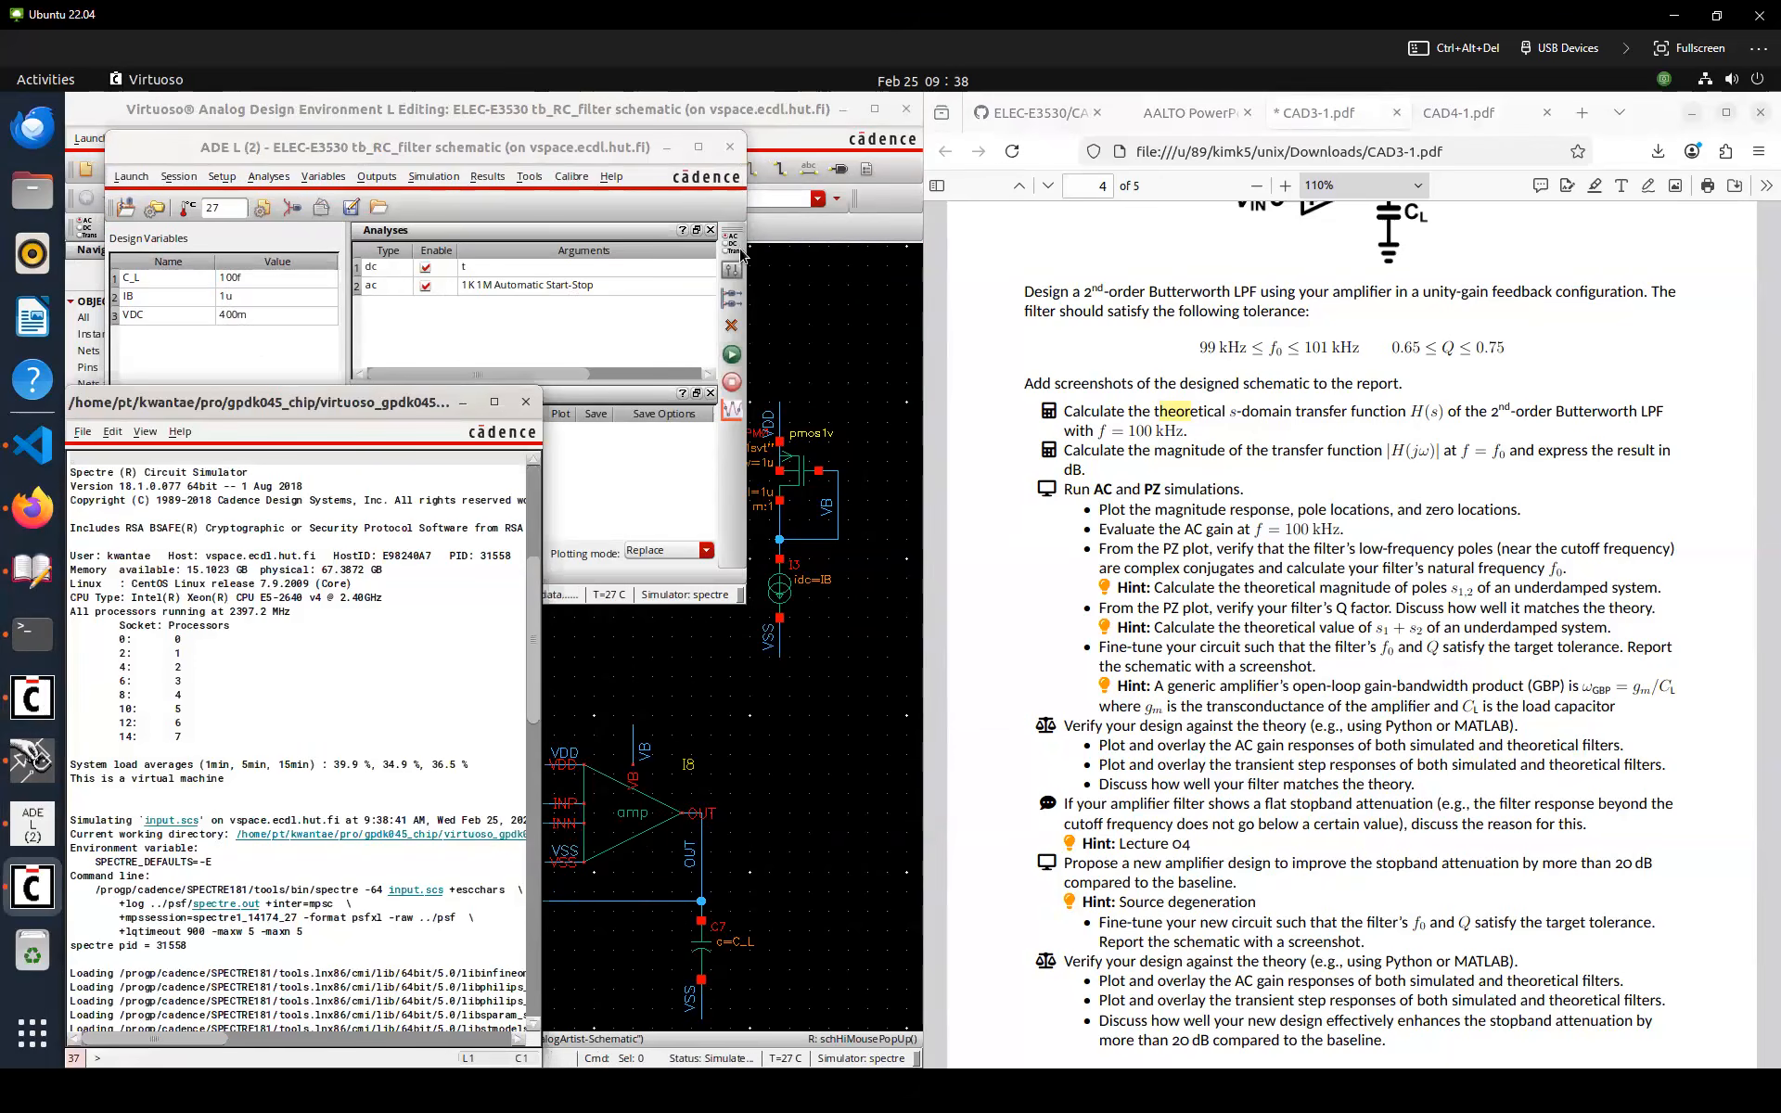
# Add a PZ analysis with the positive output node picked as the OUT net on the schematic
pyautogui.doubleClick(627, 291)
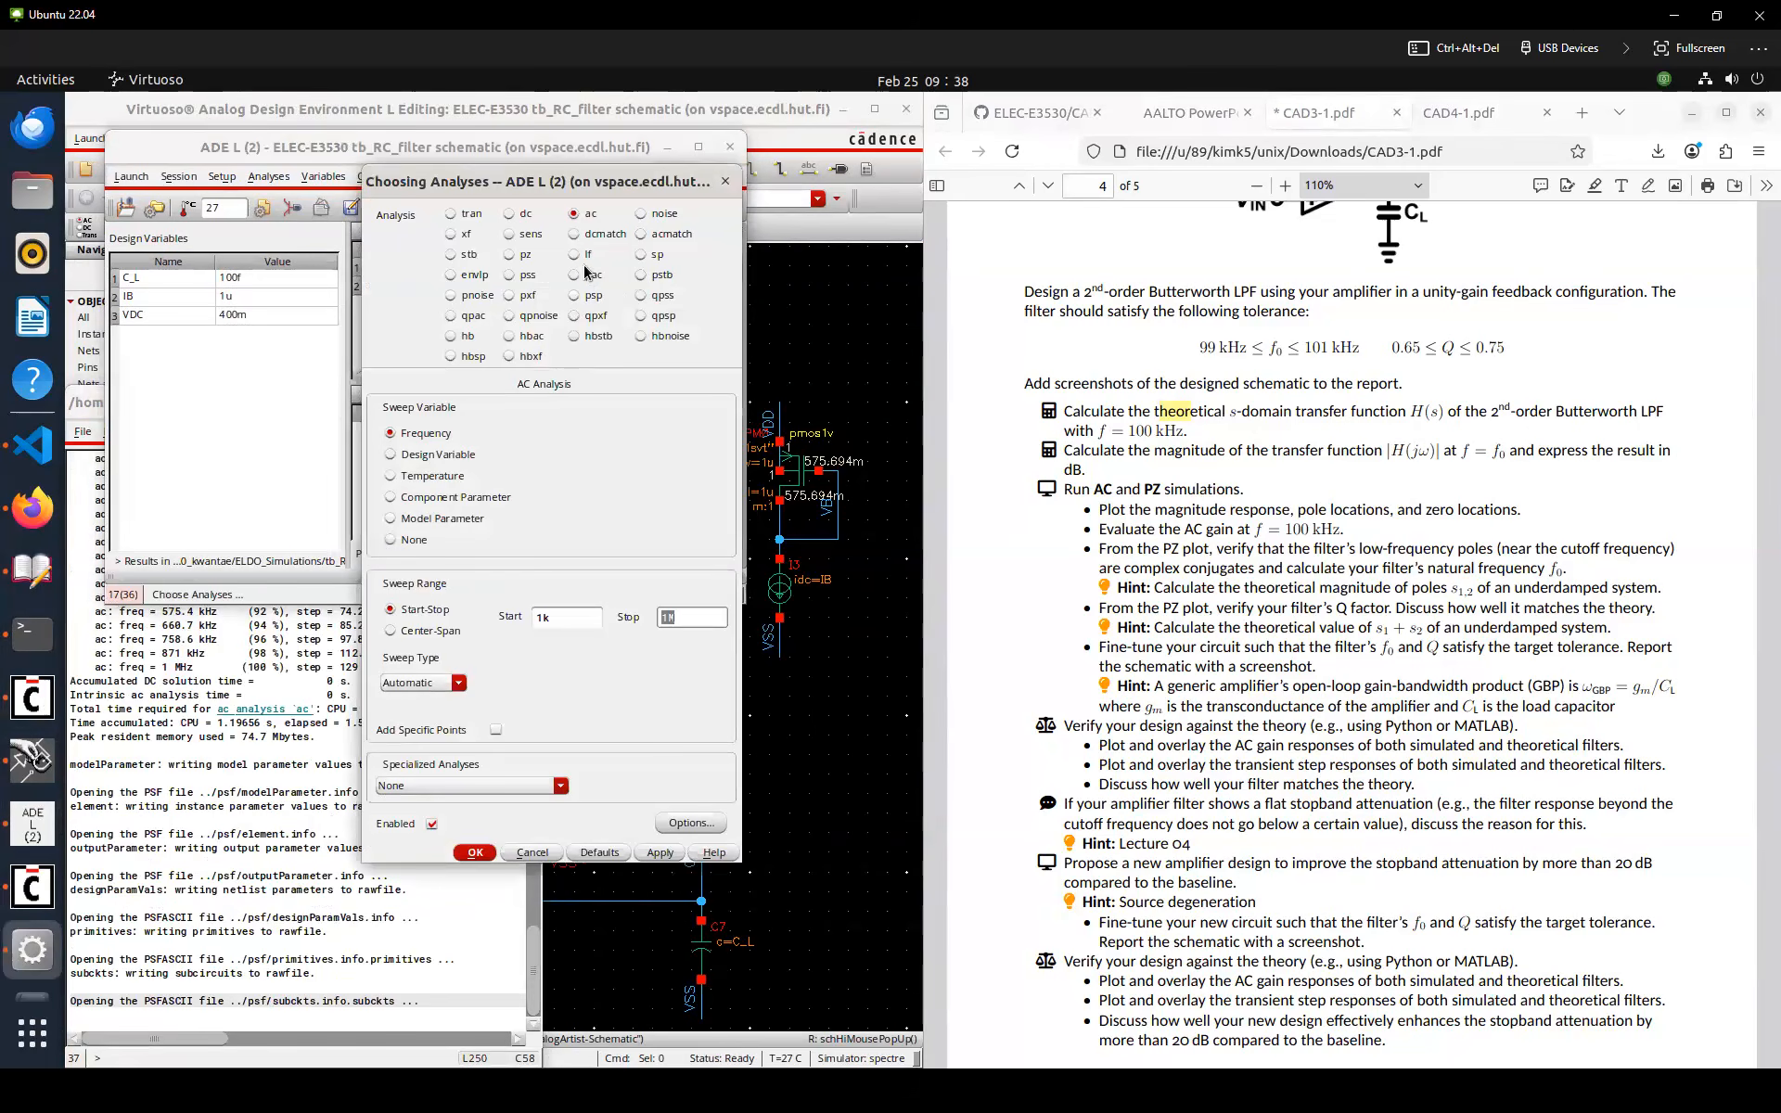
pyautogui.click(519, 258)
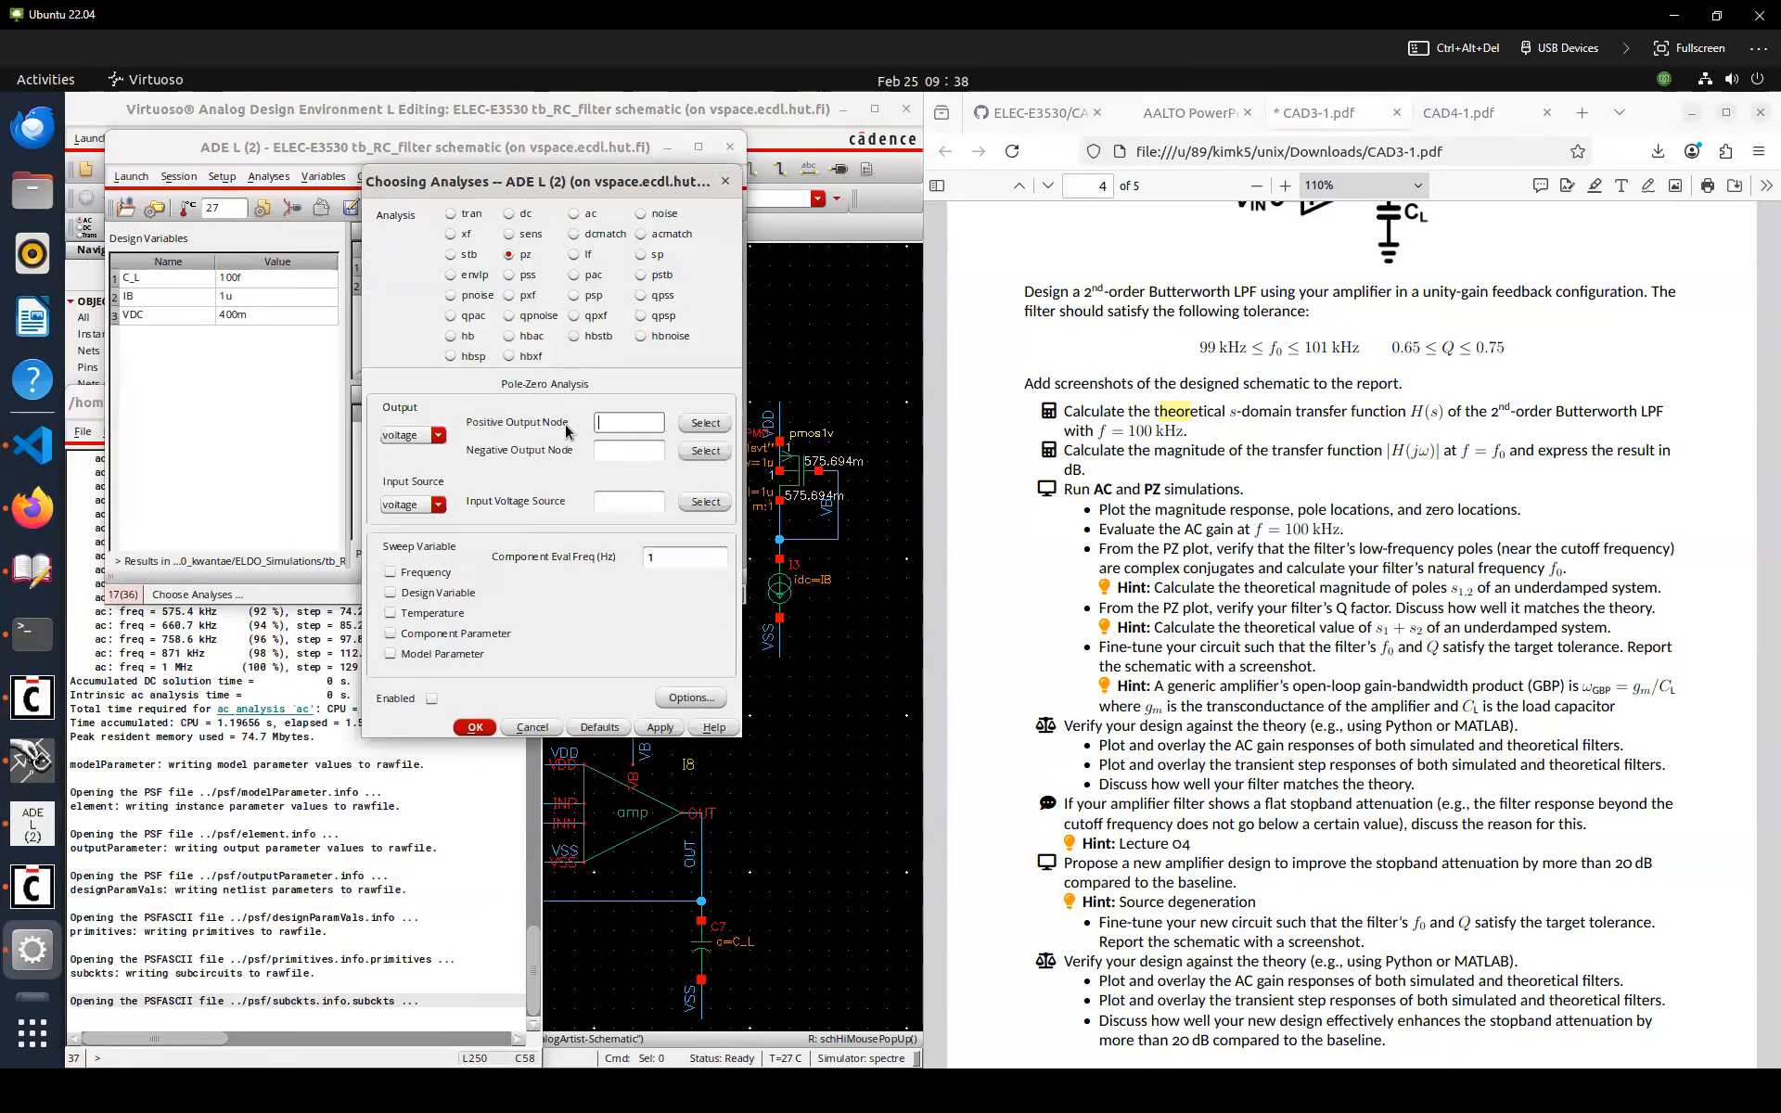
pyautogui.click(697, 424)
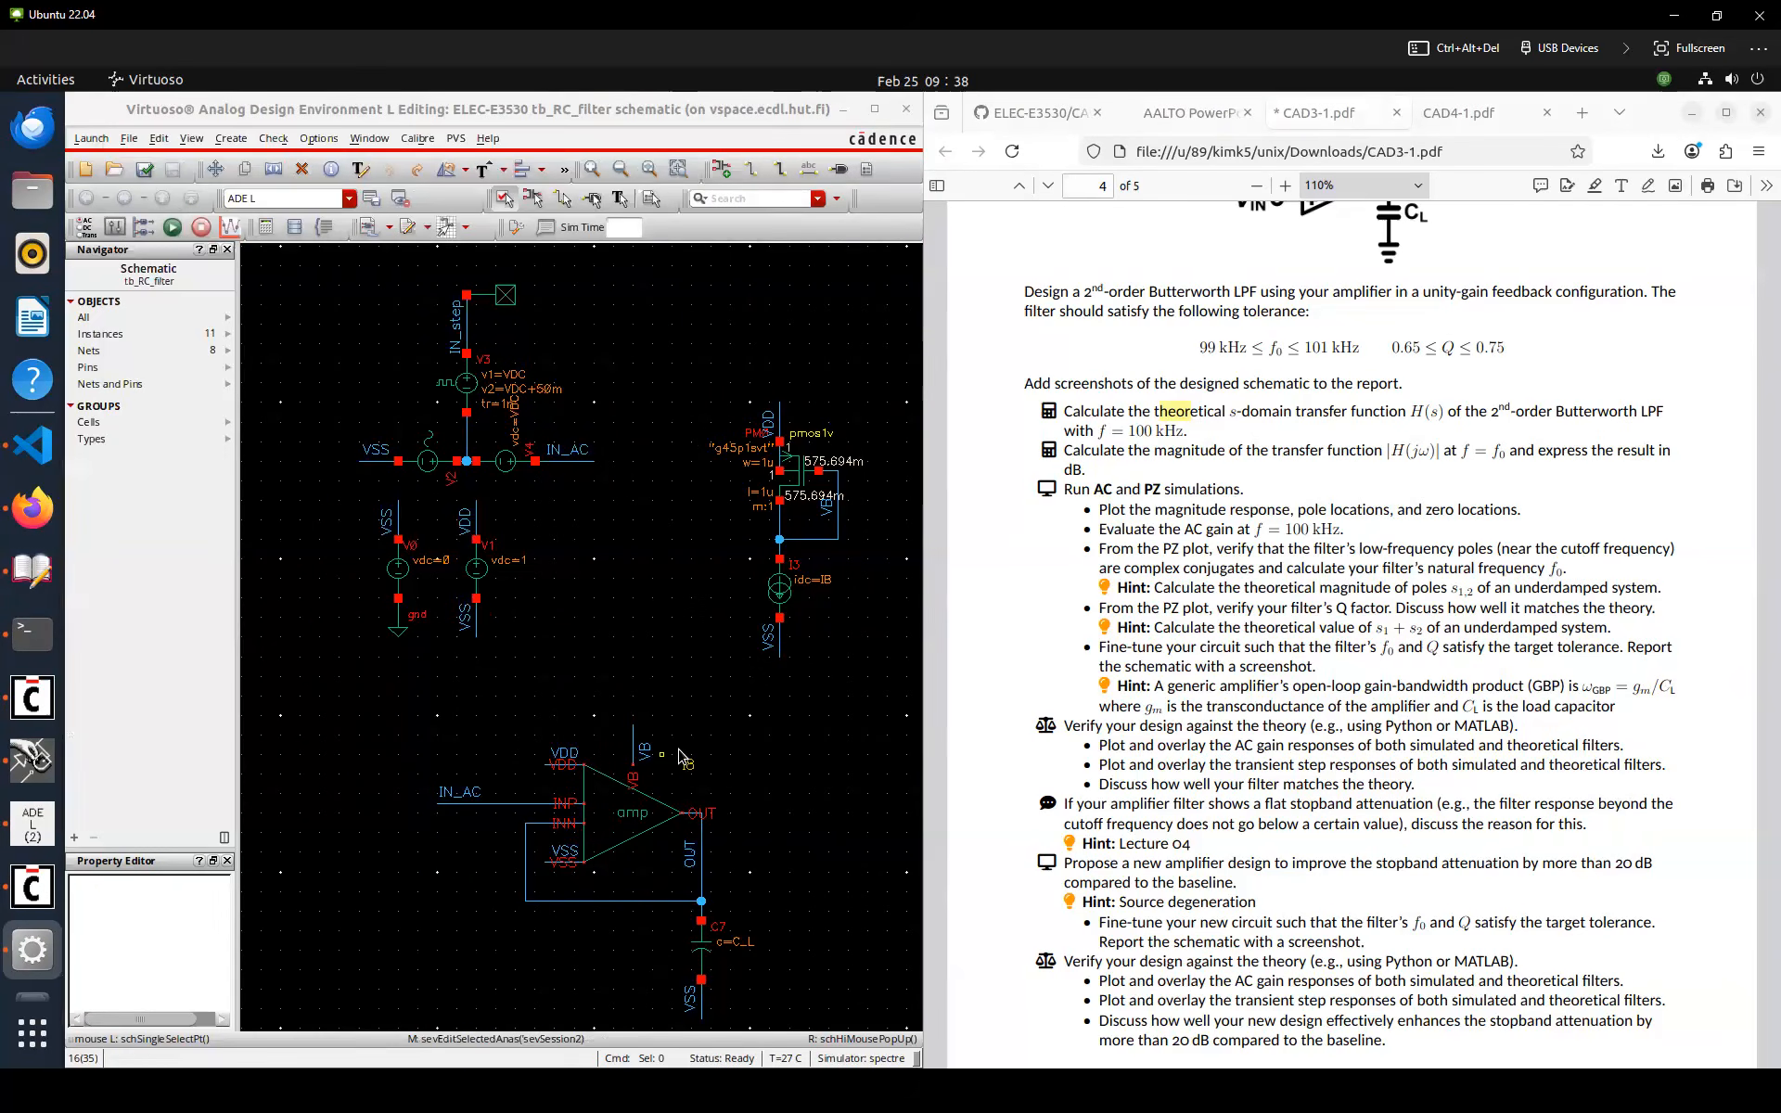
pyautogui.click(686, 858)
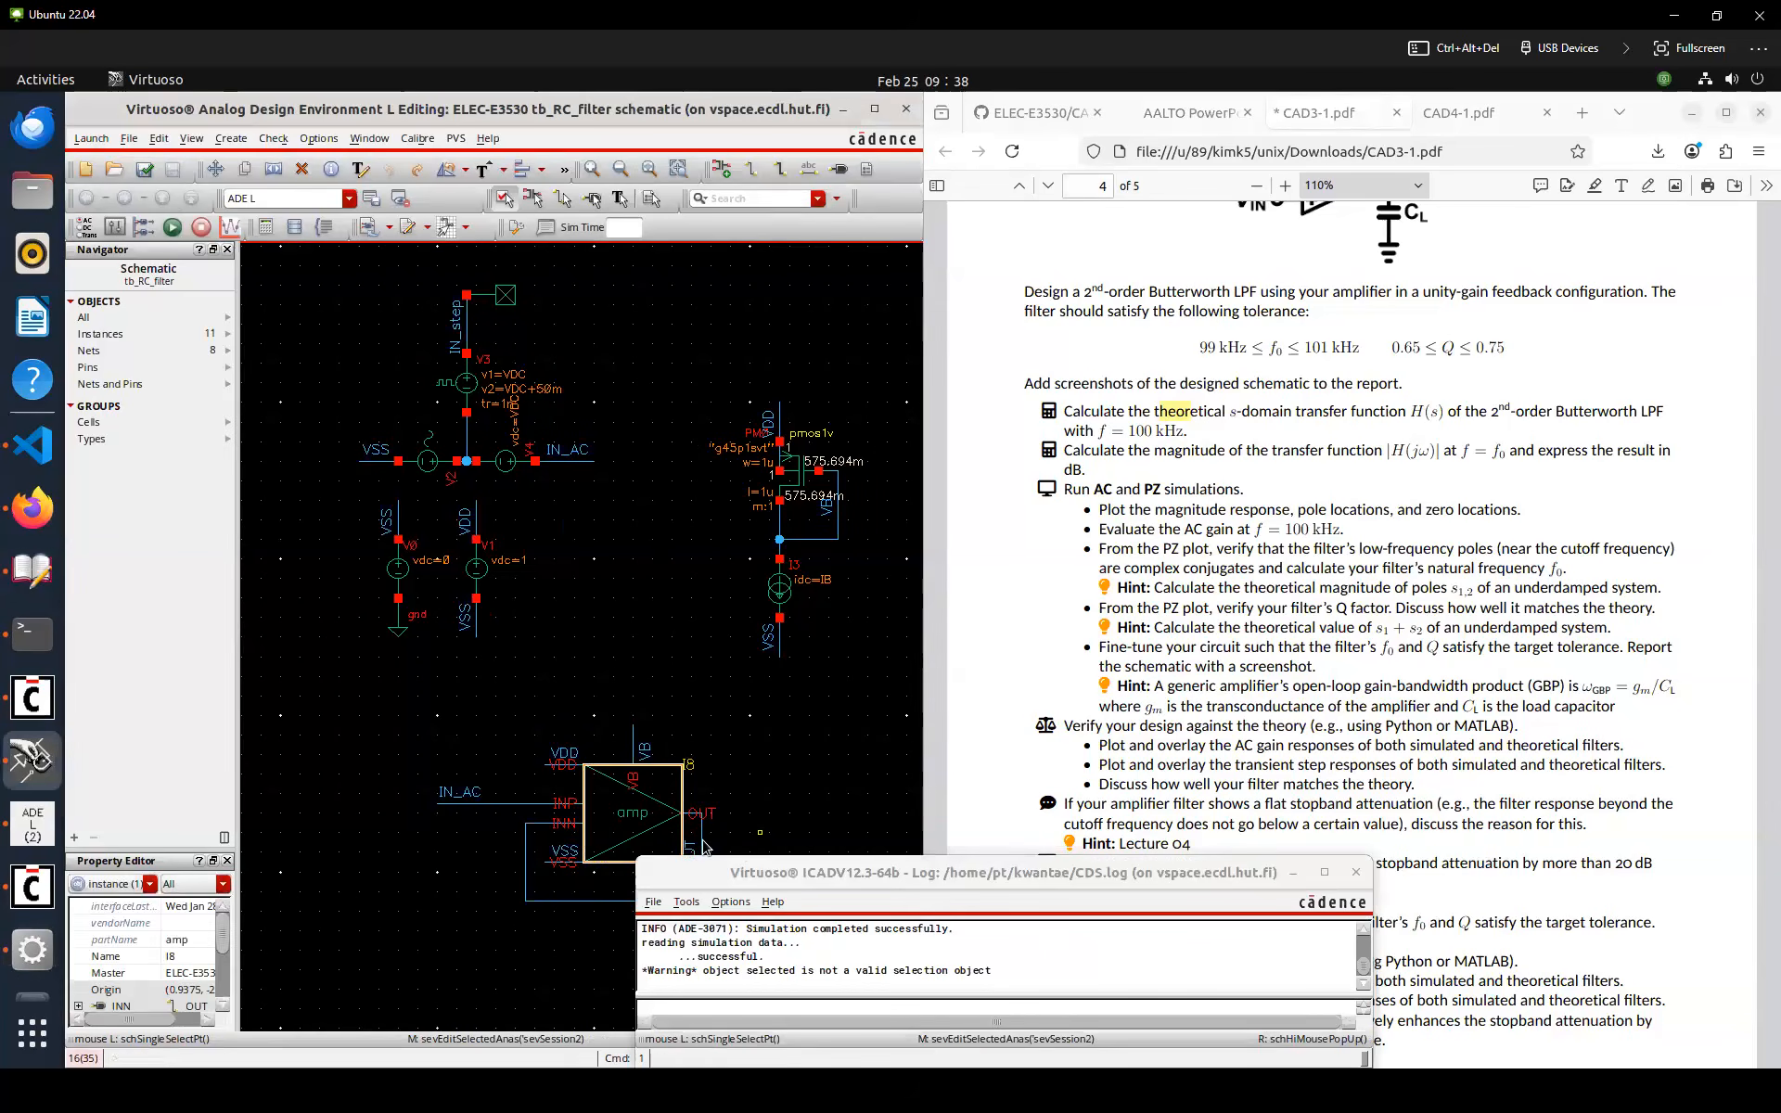
pyautogui.click(45, 946)
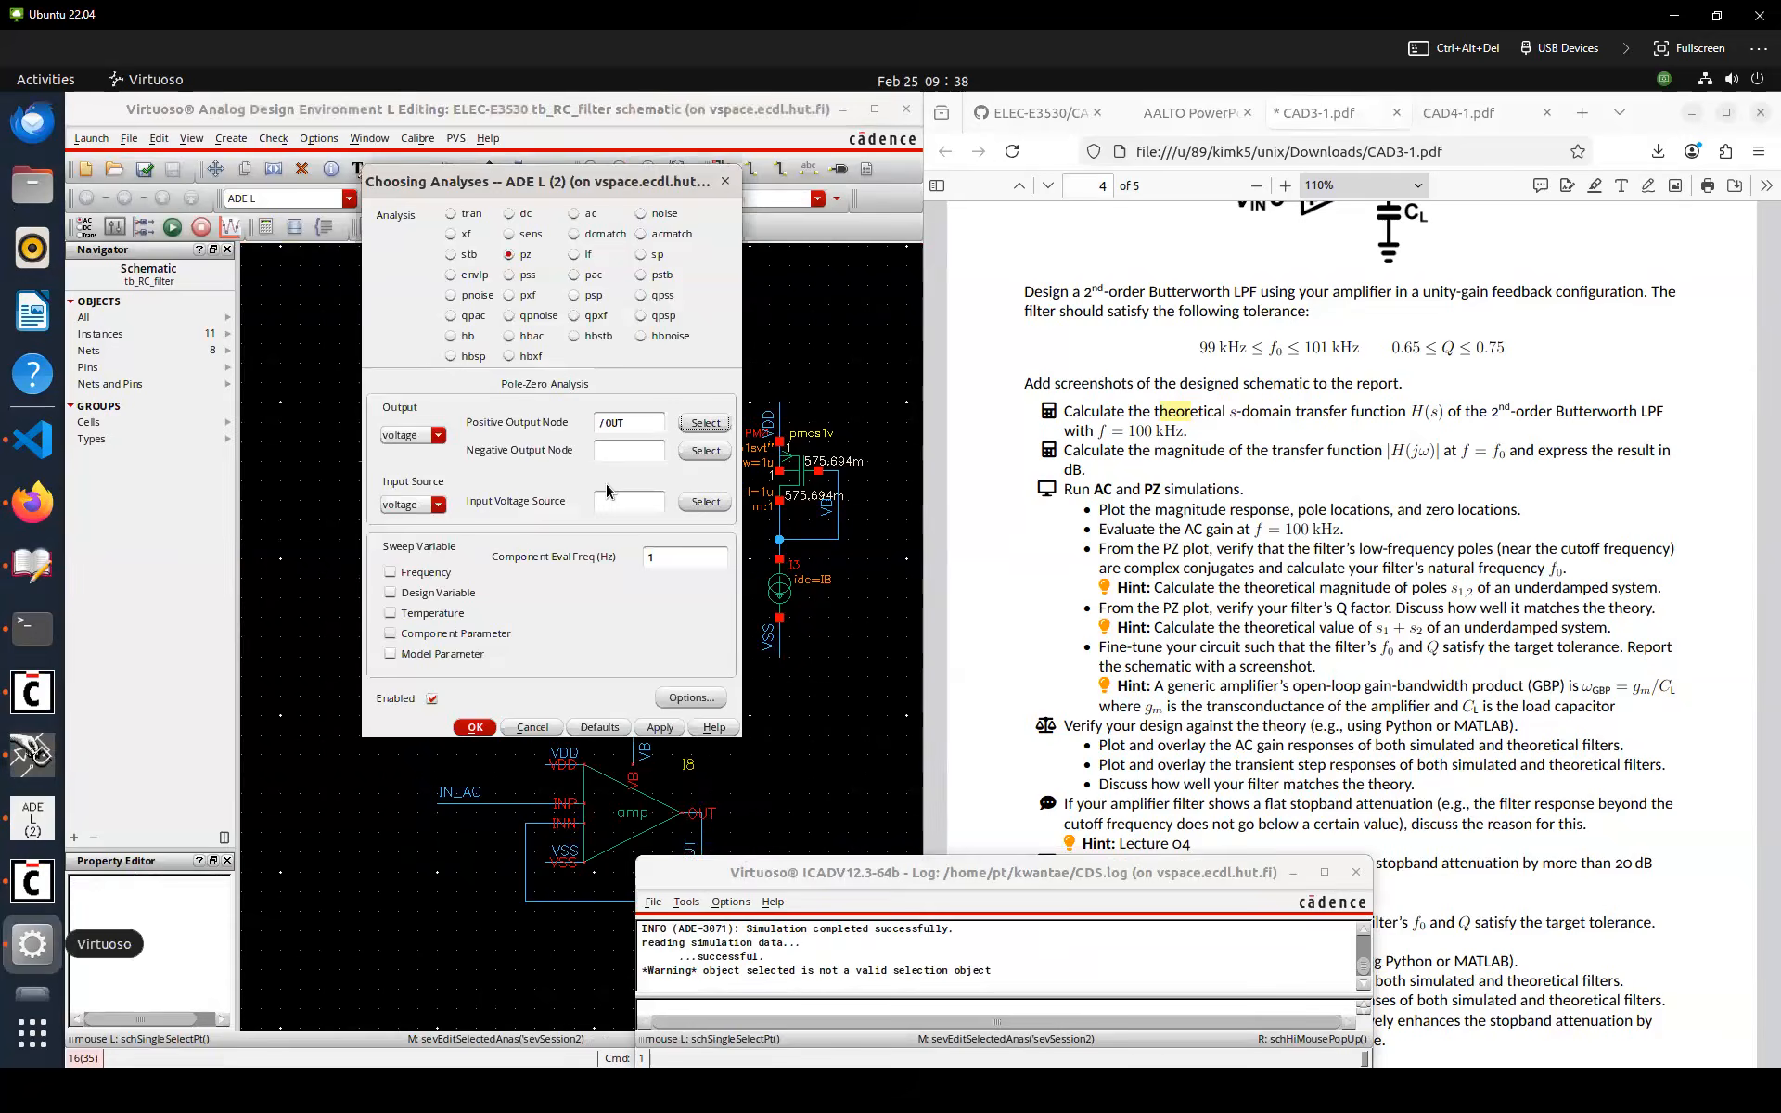
# Set the PZ negative output node to VSS and the input voltage source to V2, then confirm the analysis
pyautogui.click(700, 454)
pyautogui.click(773, 651)
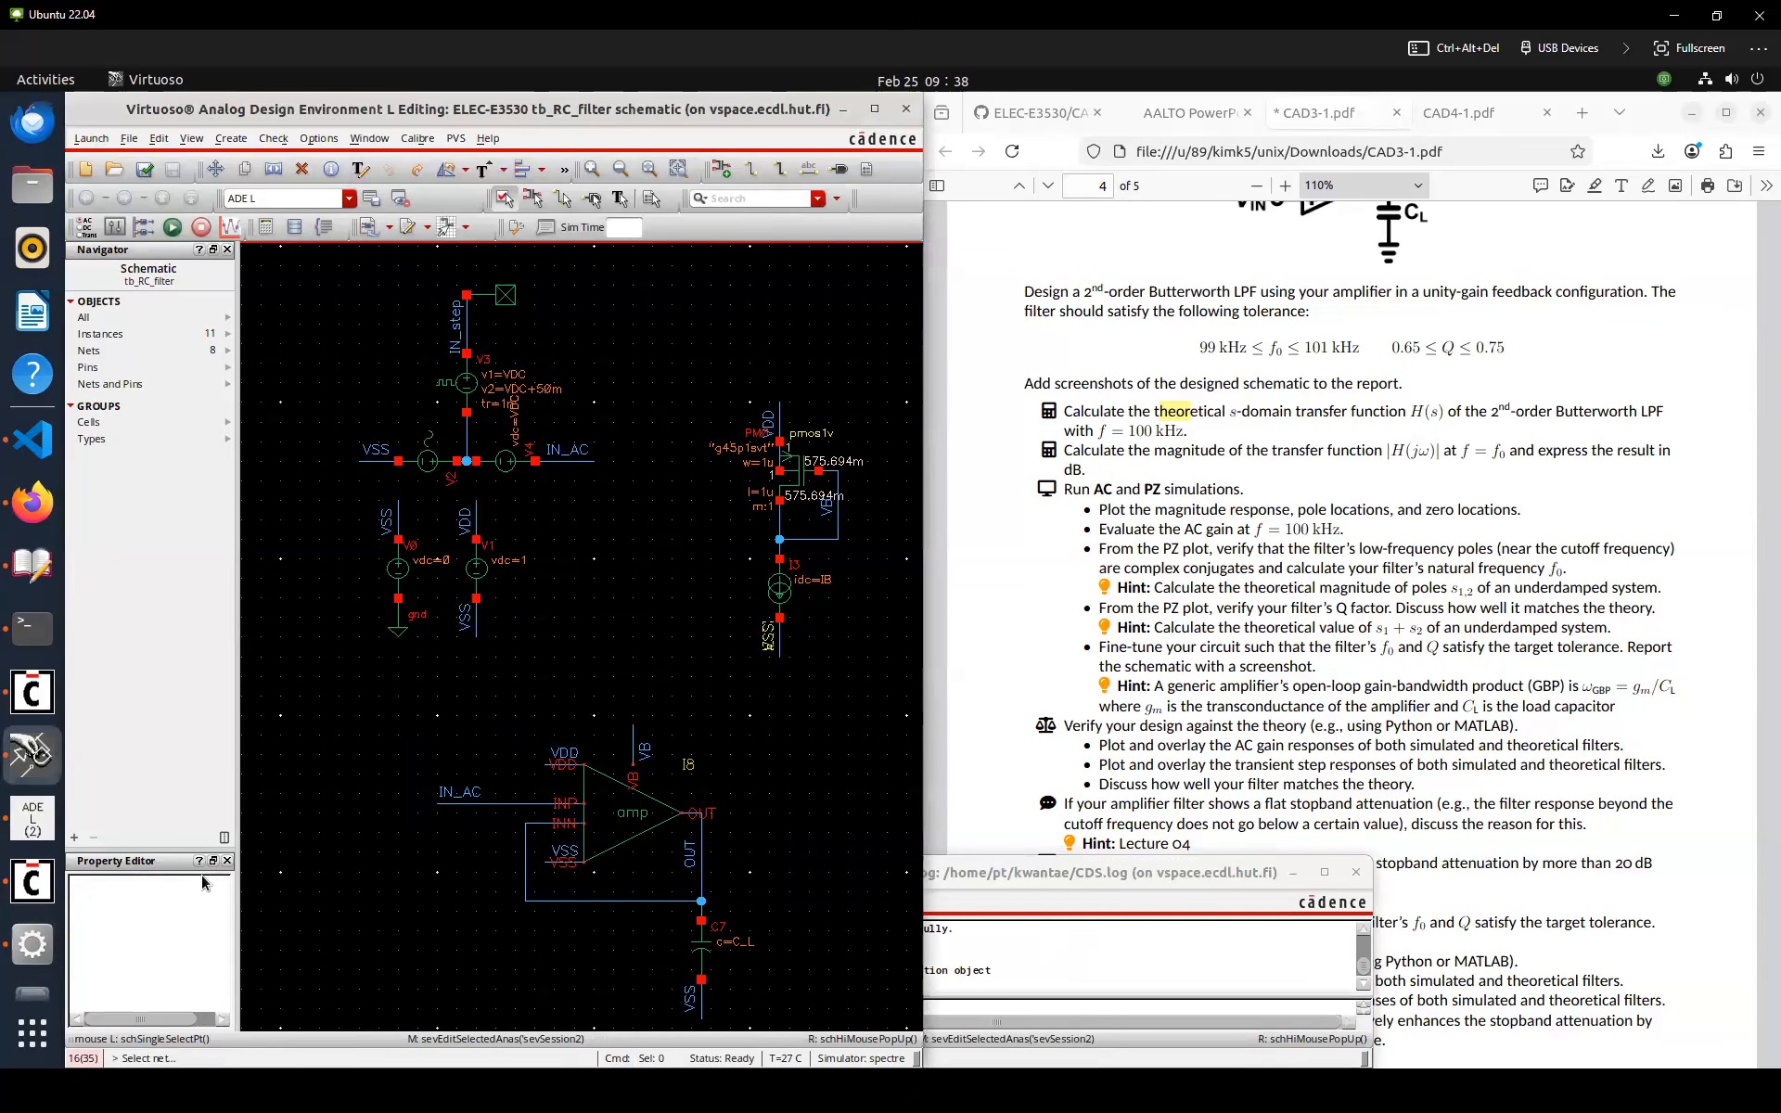
pyautogui.click(33, 935)
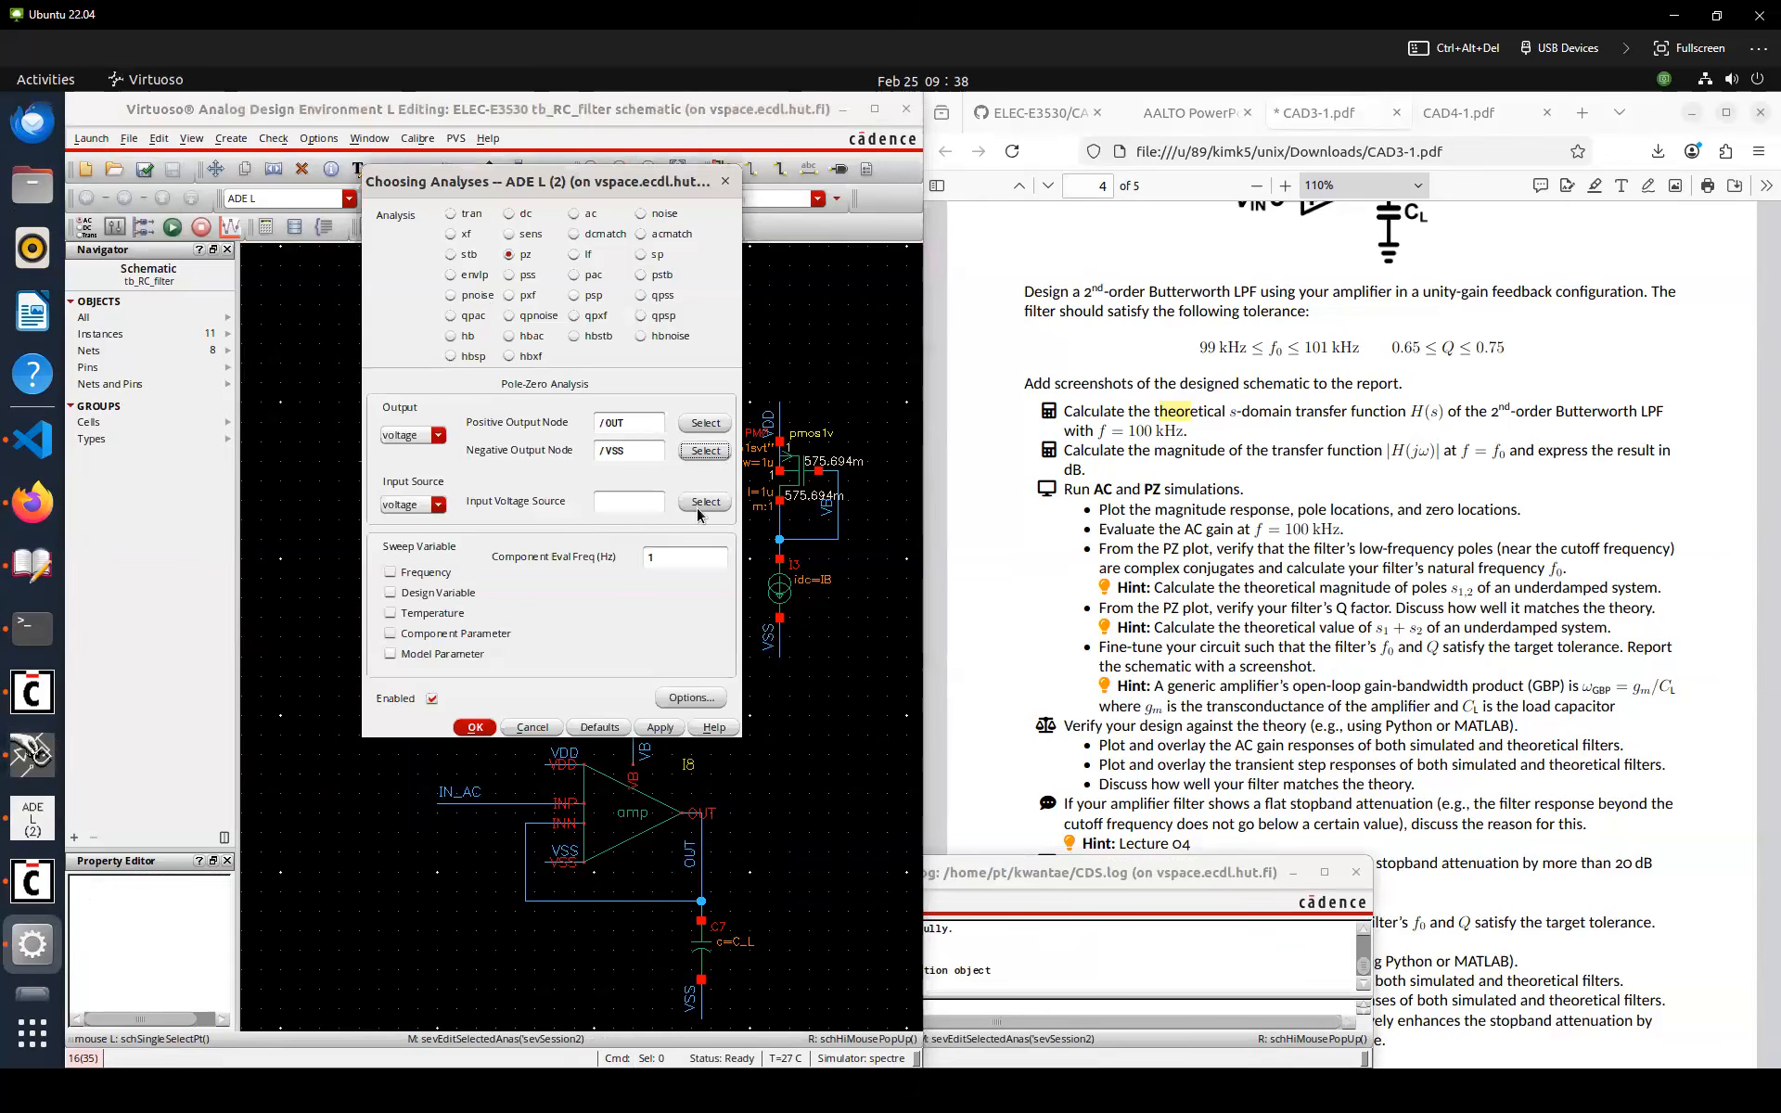
pyautogui.click(698, 508)
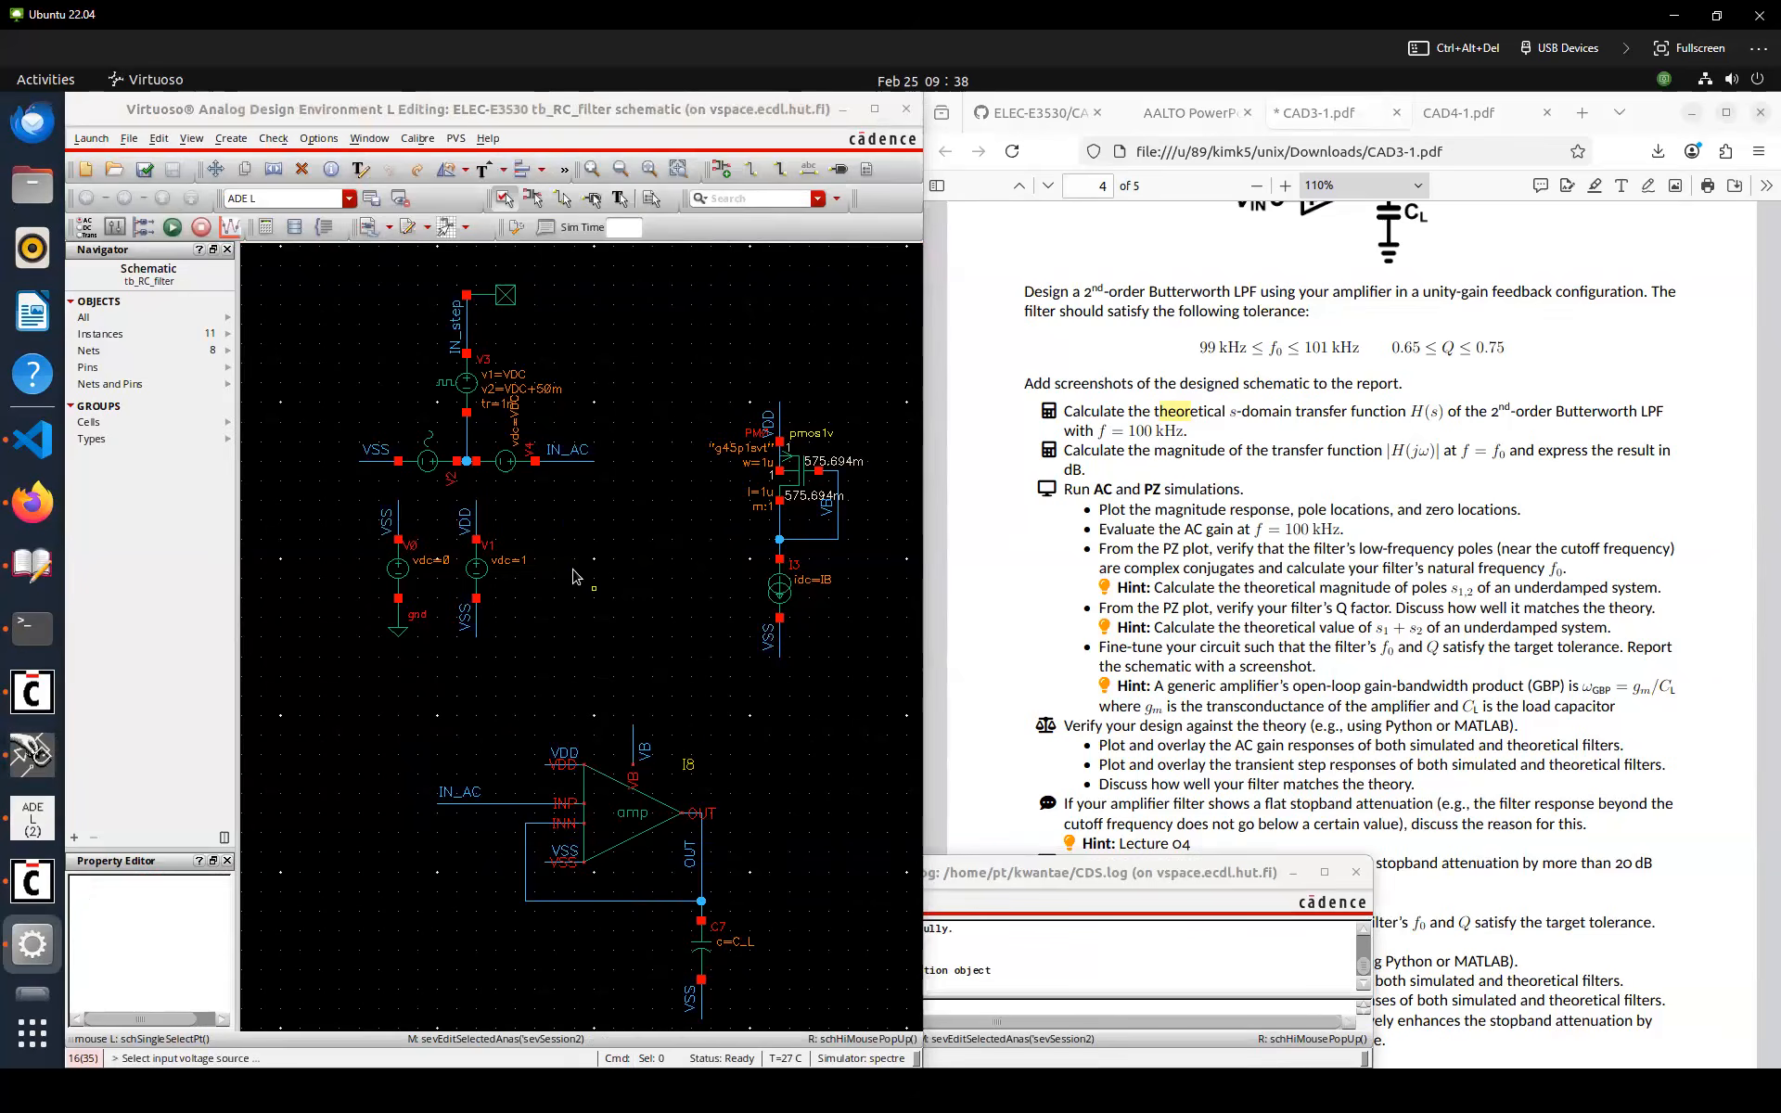
pyautogui.click(428, 471)
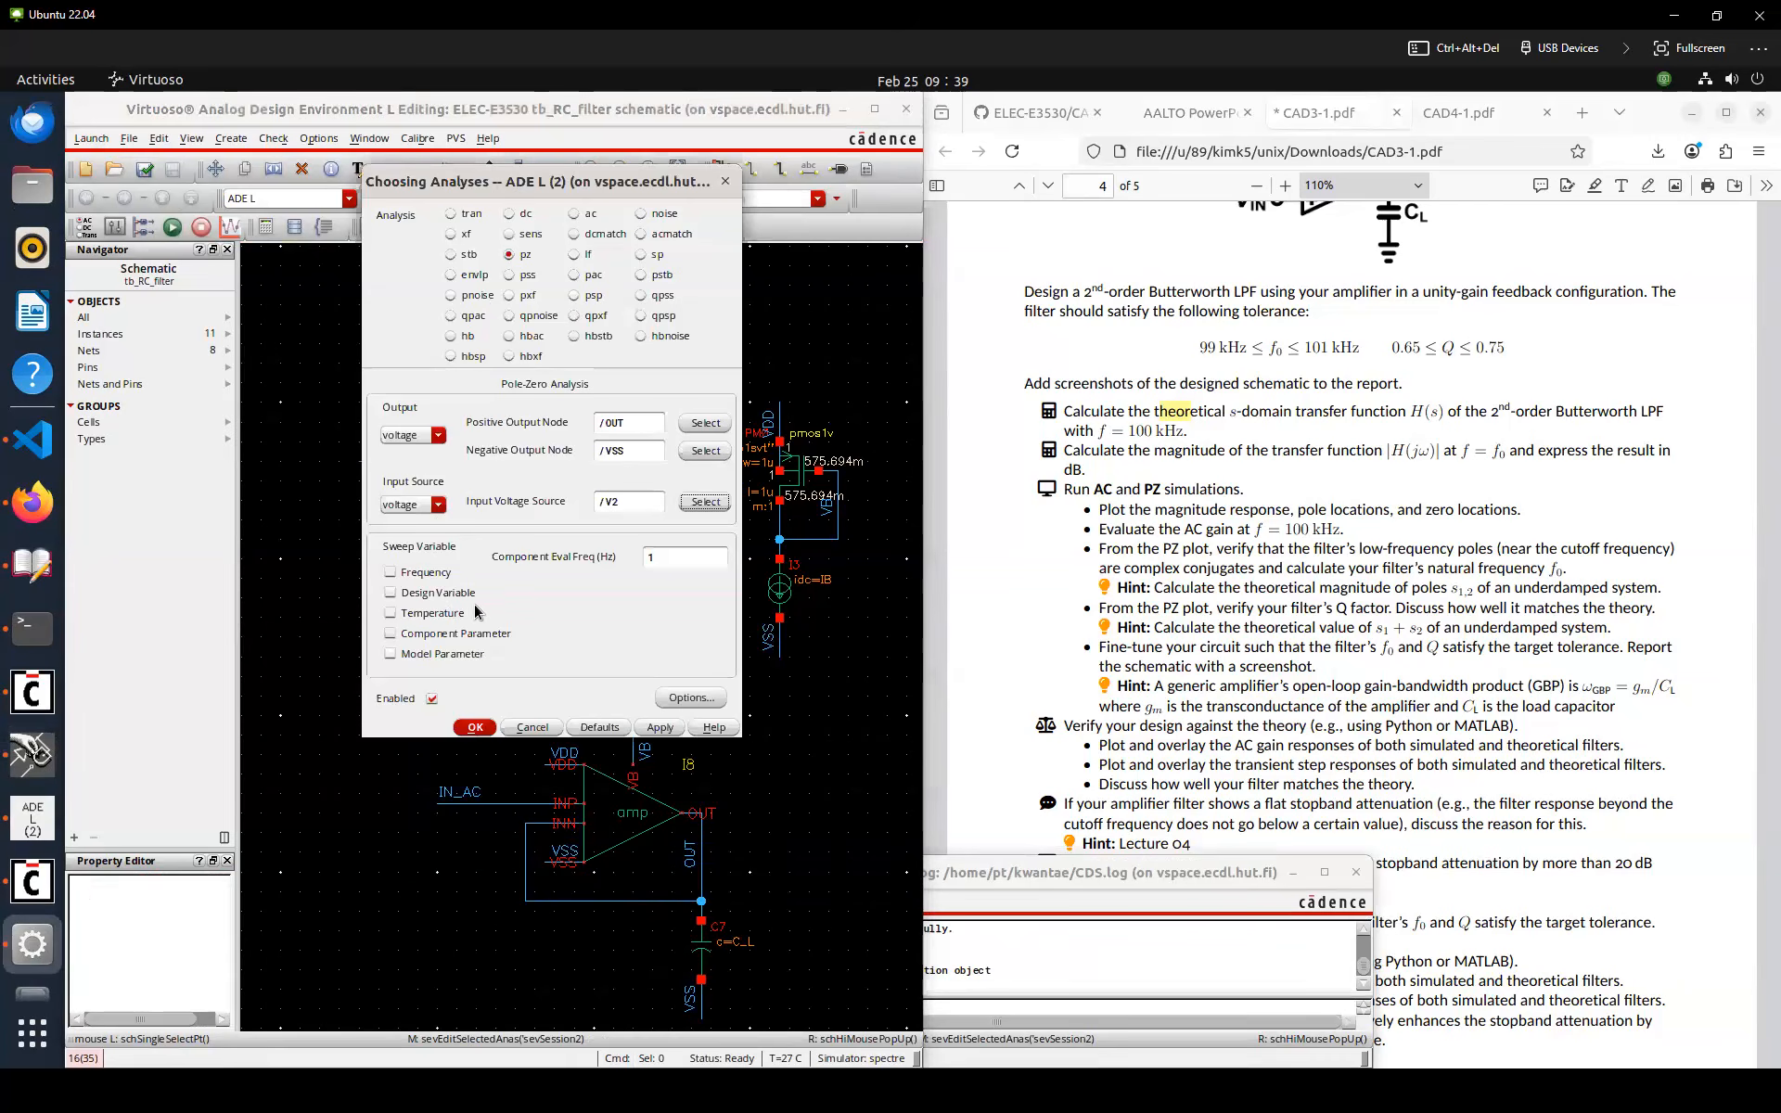
pyautogui.click(475, 727)
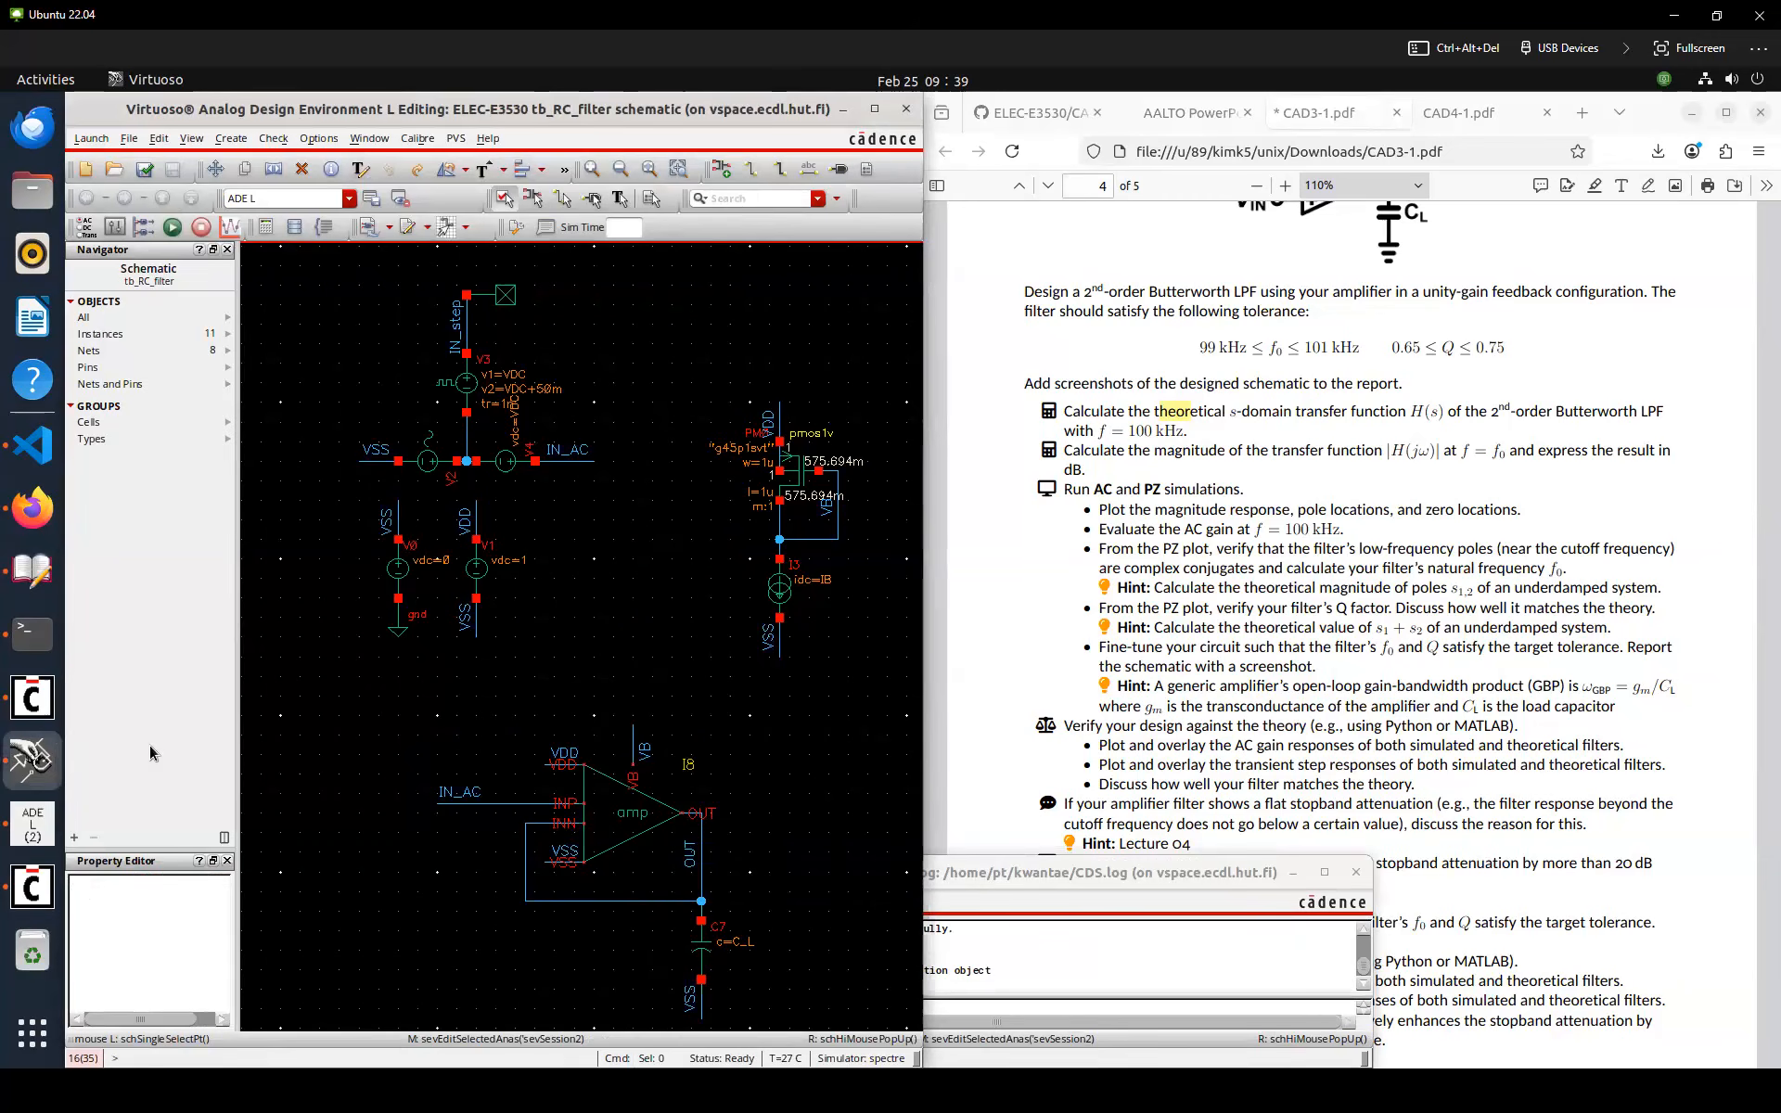
# Rerun the simulation and plot the AC magnitude at the OUT net
pyautogui.click(39, 820)
pyautogui.click(732, 355)
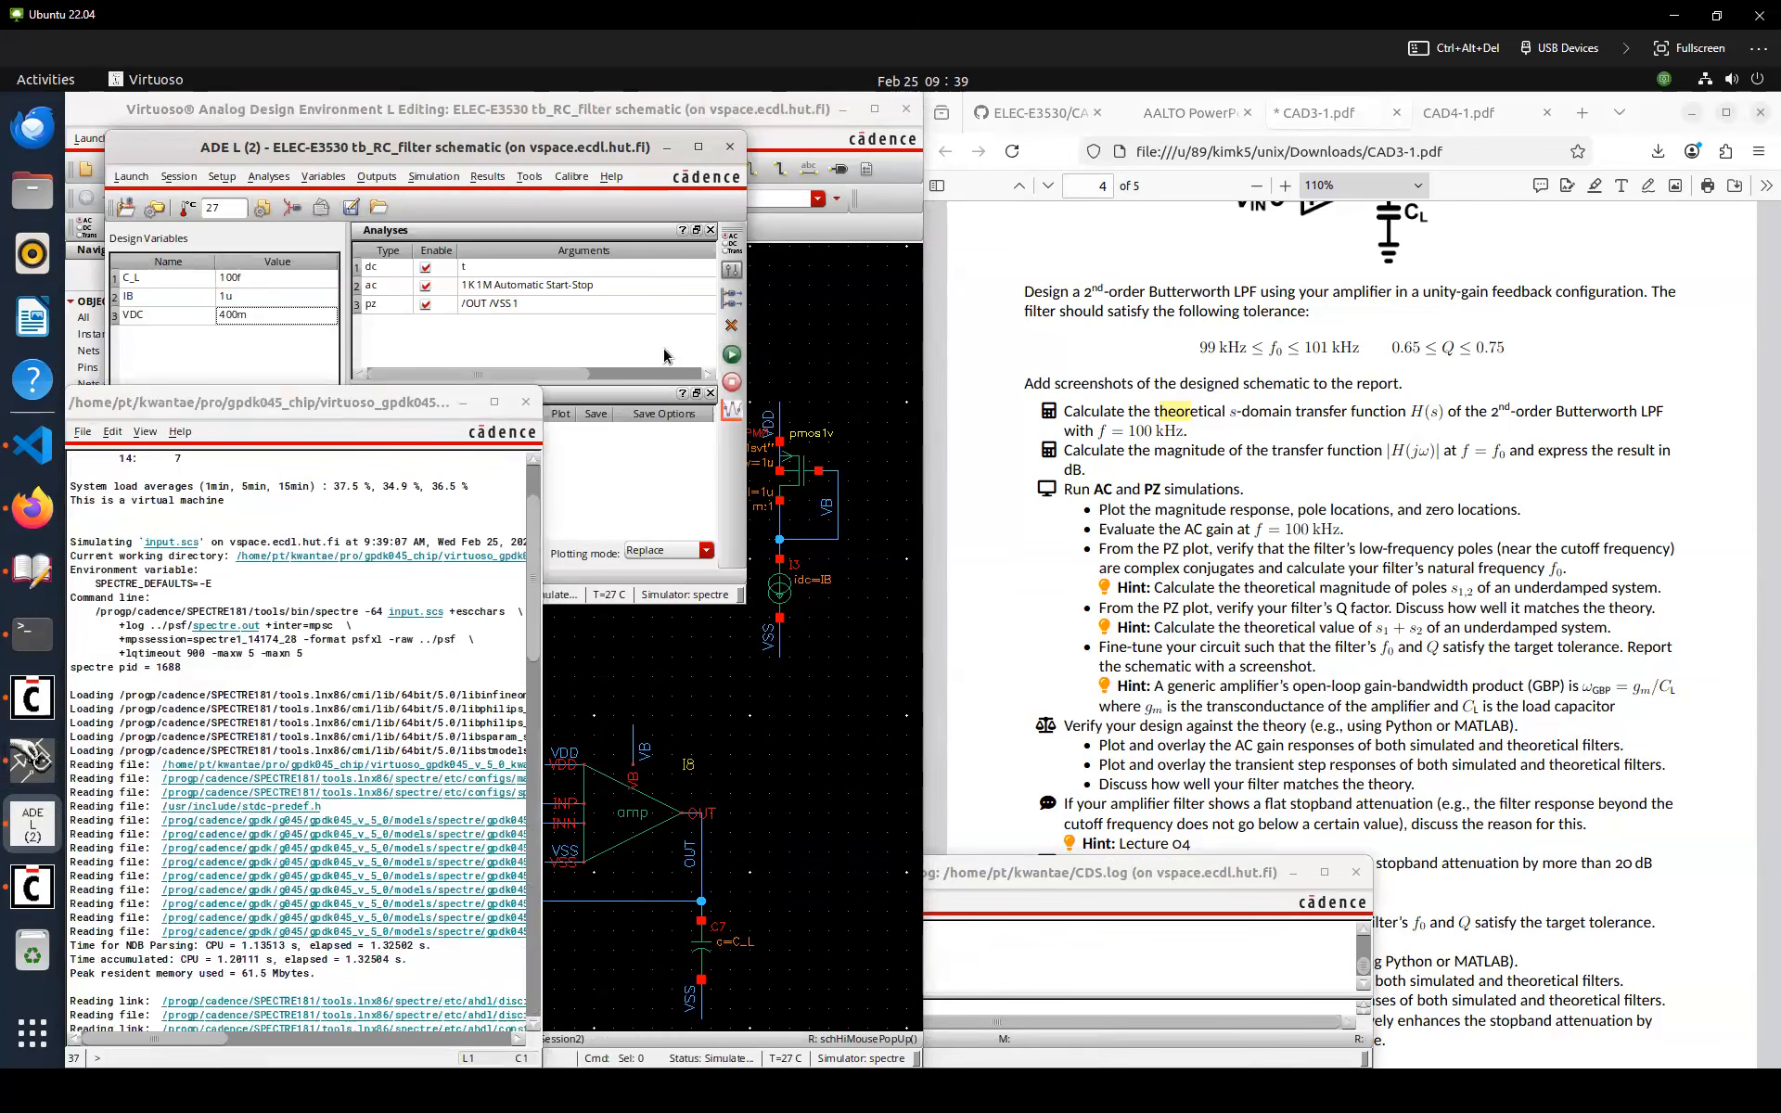
pyautogui.click(805, 697)
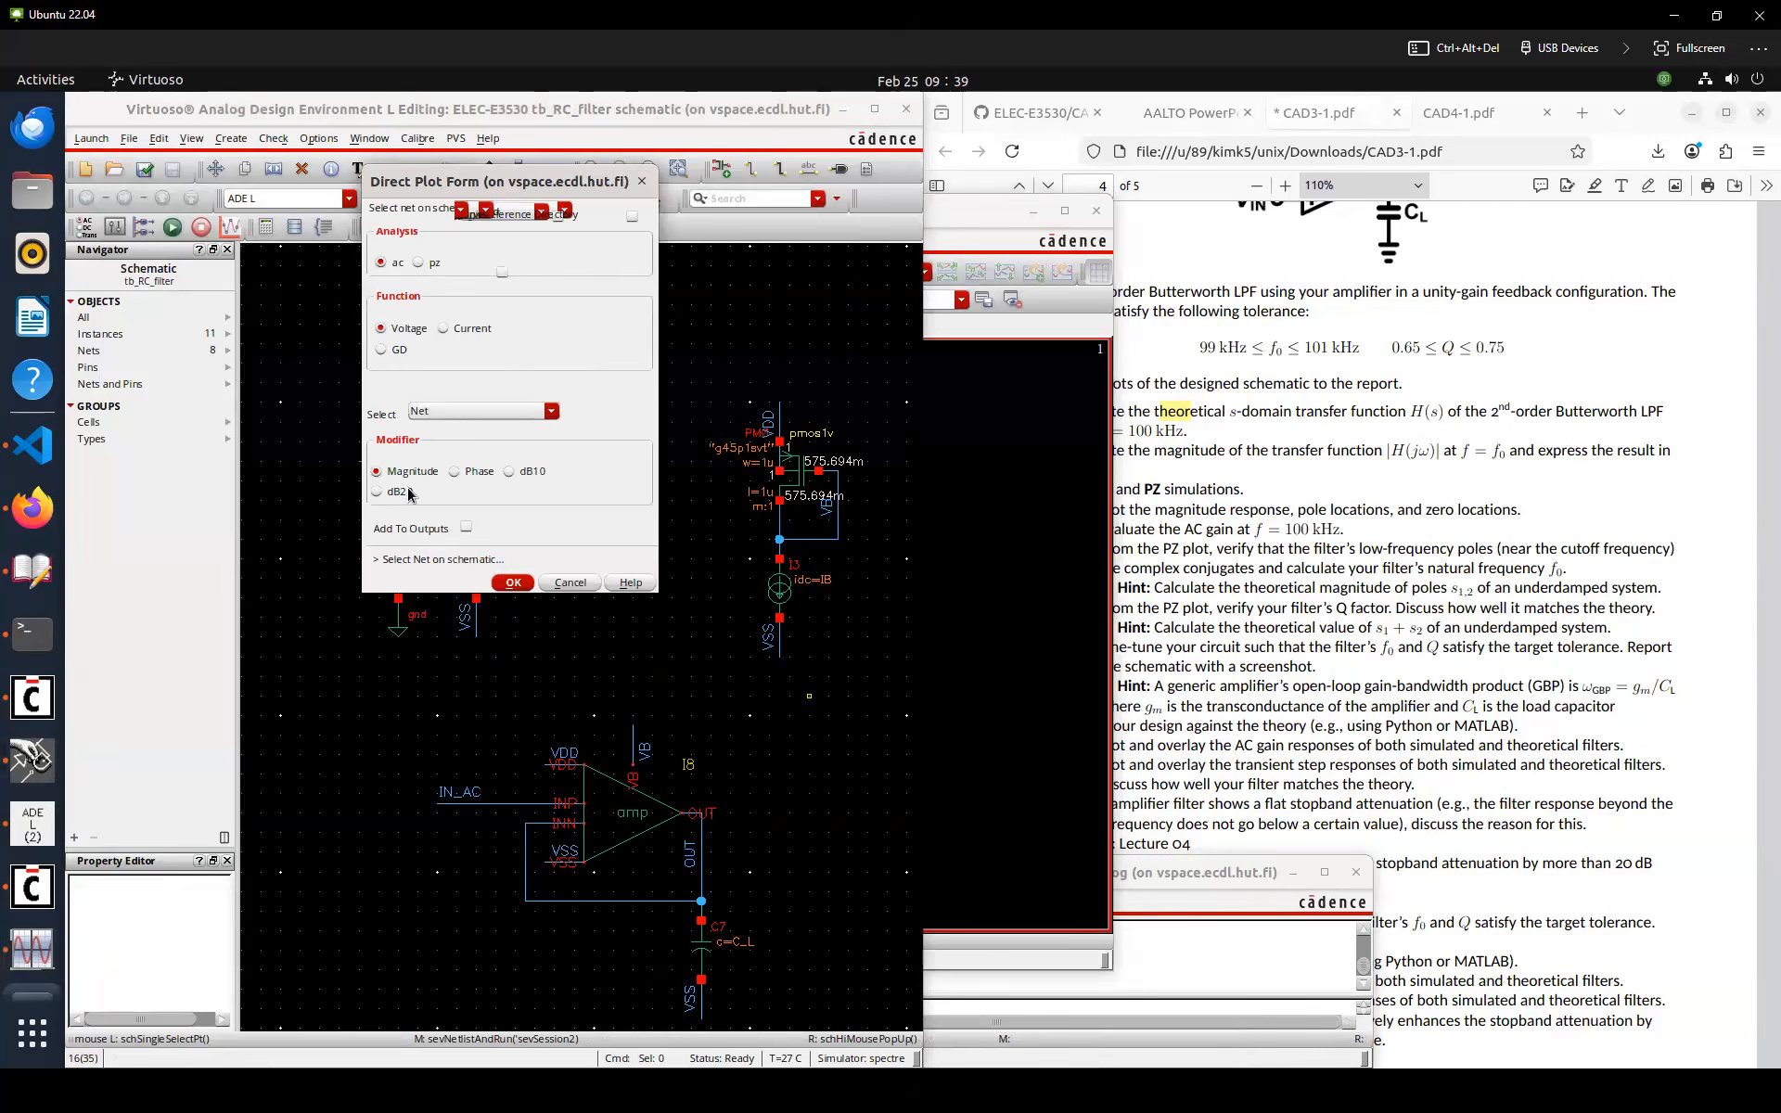
pyautogui.click(702, 862)
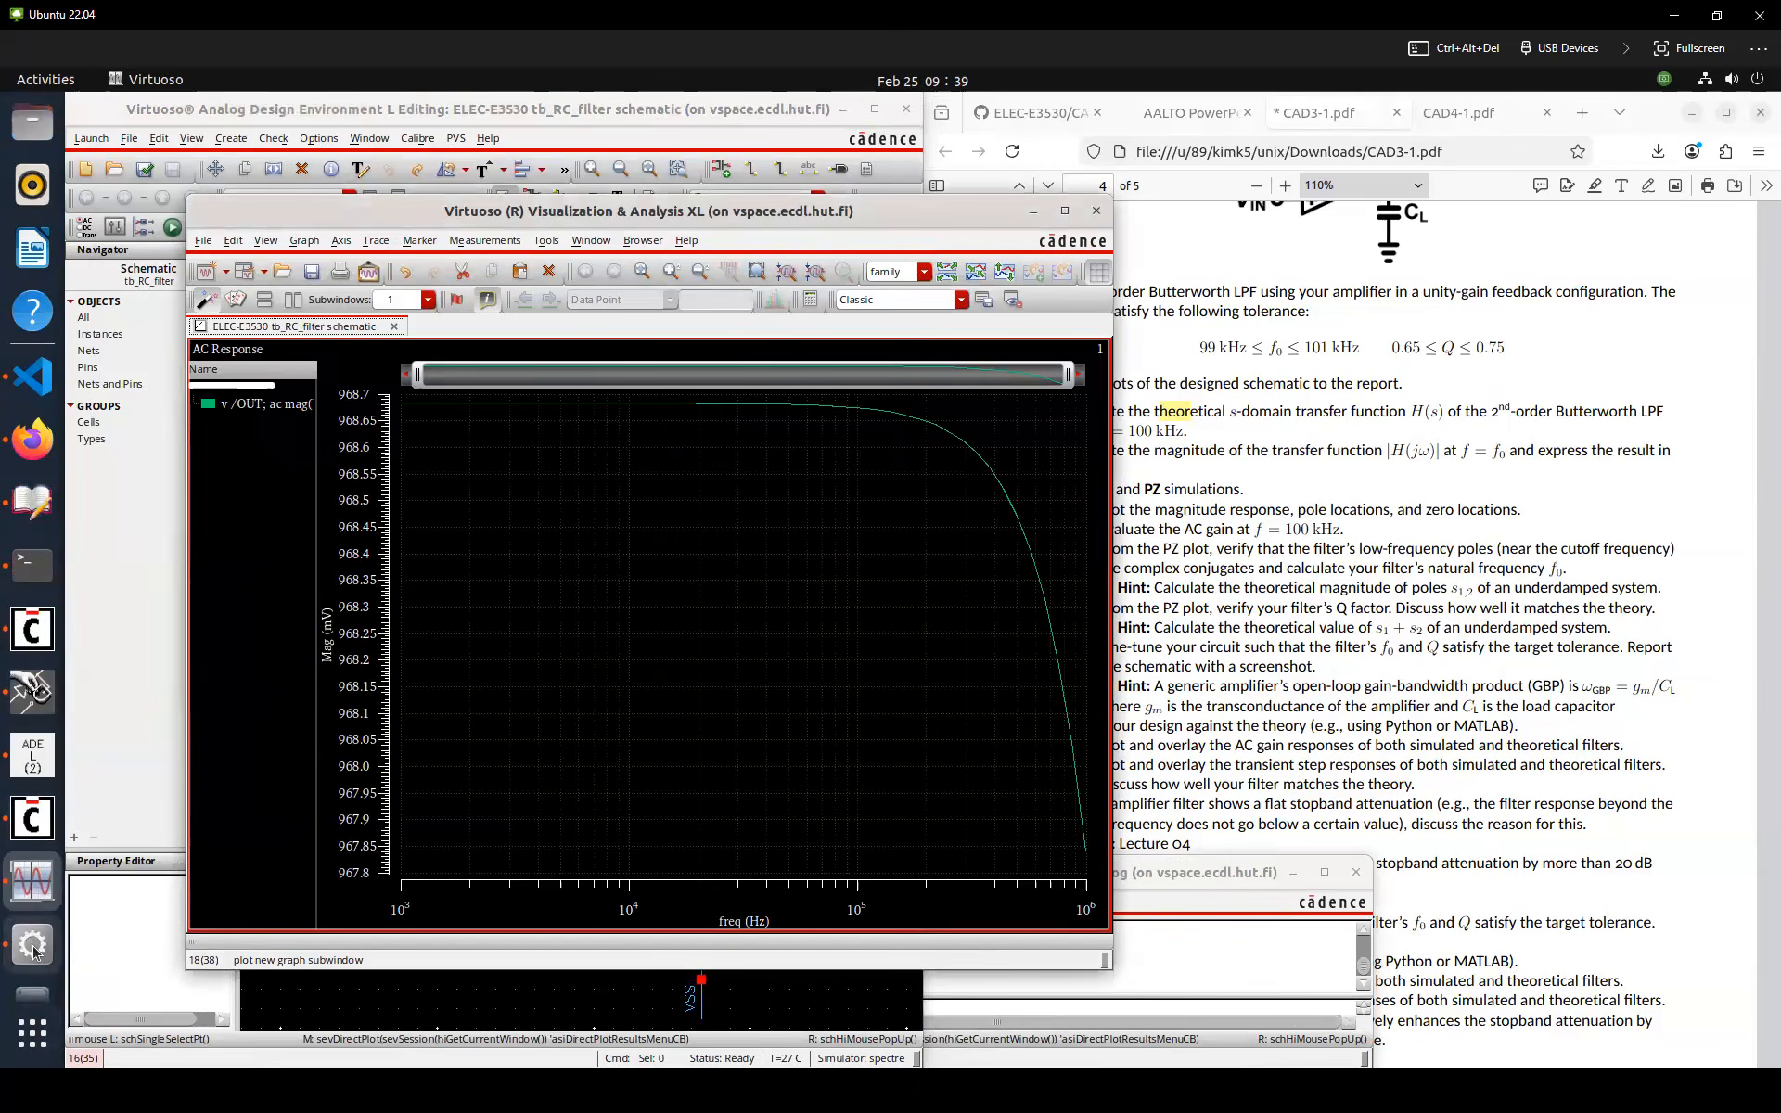
# Plot the AC response at the OUT net in dB20 alongside the existing trace
pyautogui.click(40, 914)
pyautogui.click(397, 495)
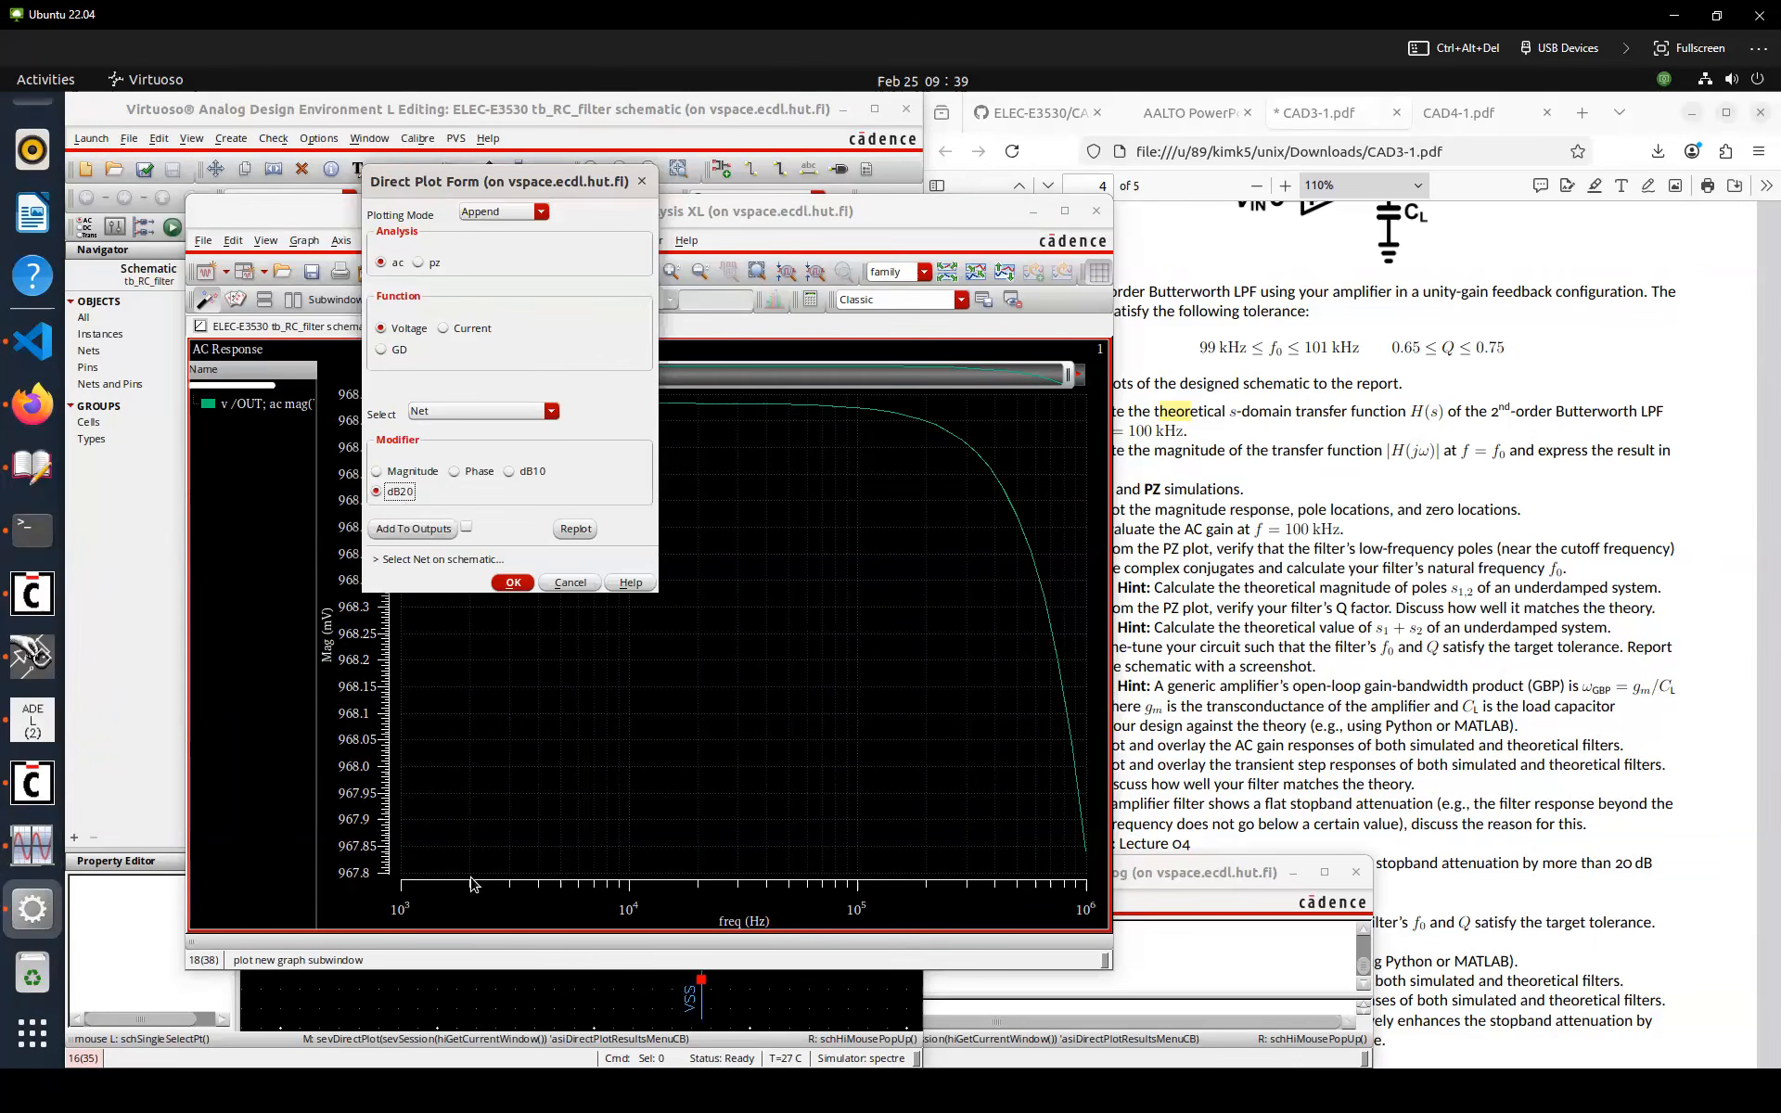
pyautogui.click(470, 1002)
pyautogui.click(700, 865)
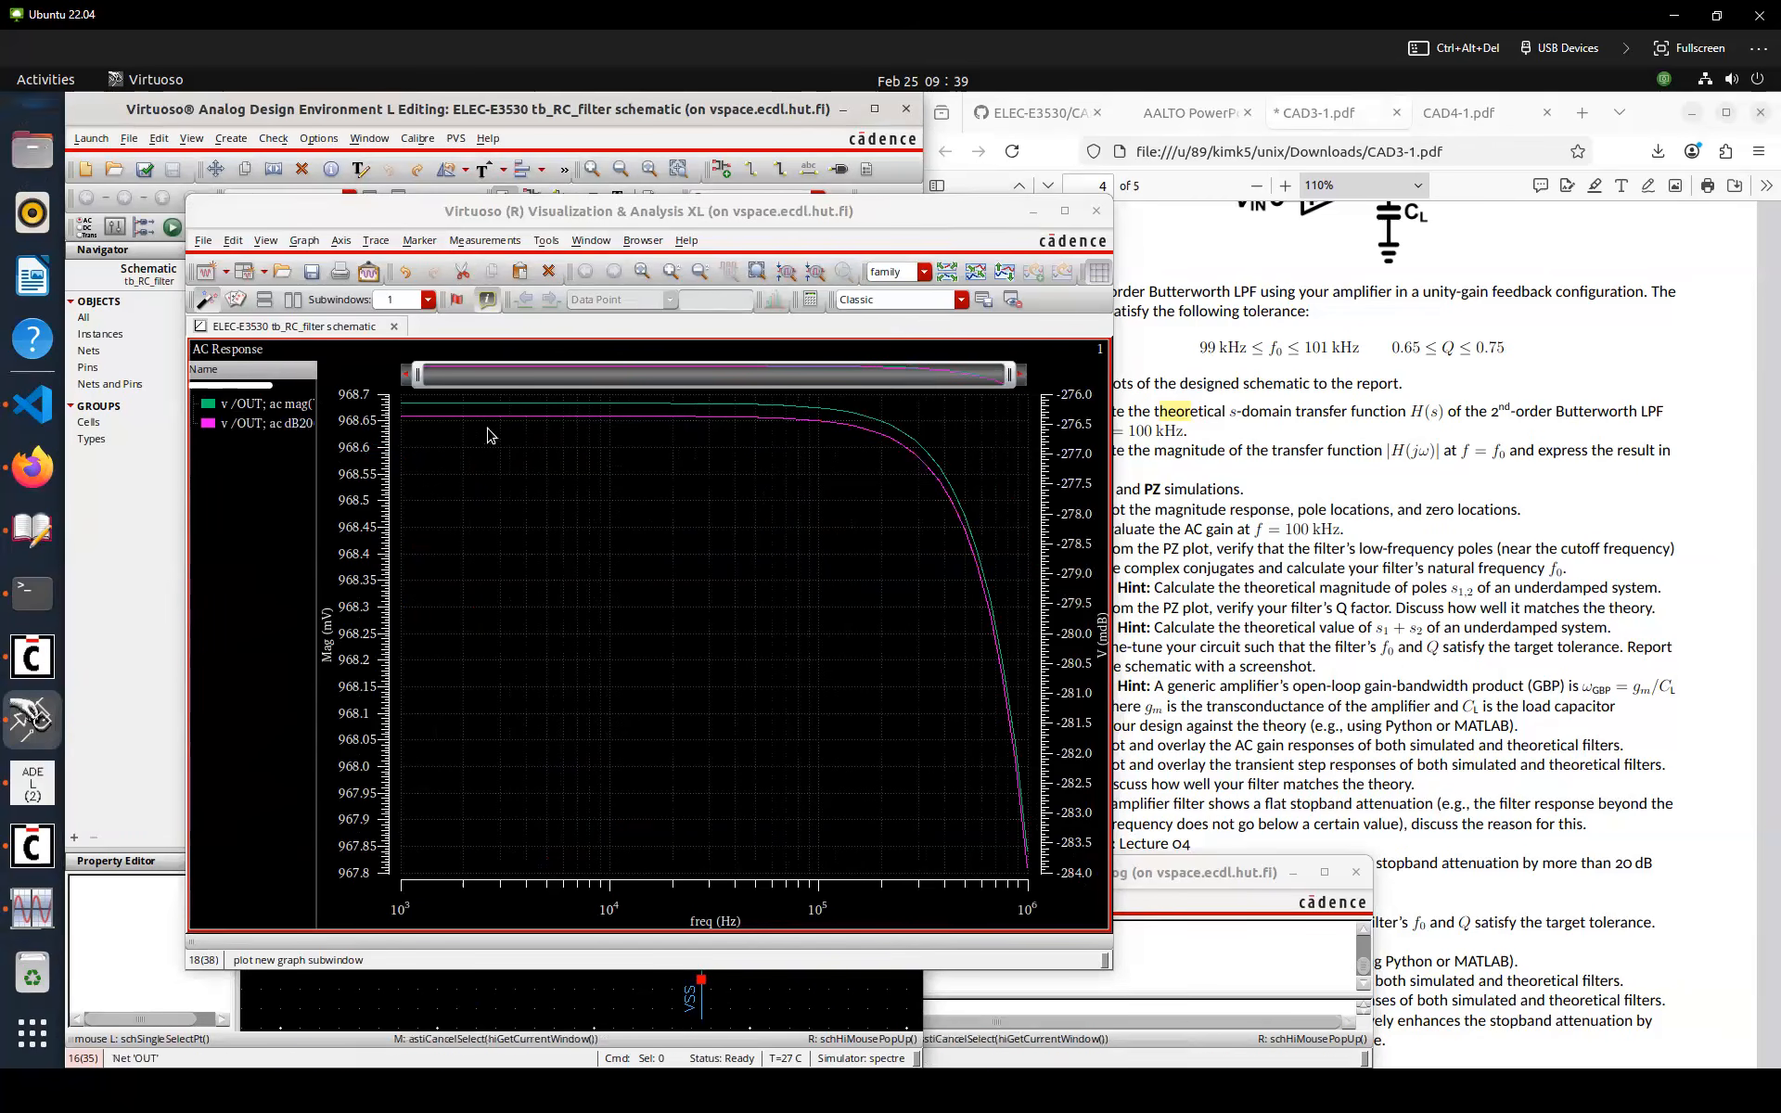
# Delete the linear magnitude trace from the AC response graph
pyautogui.click(279, 428)
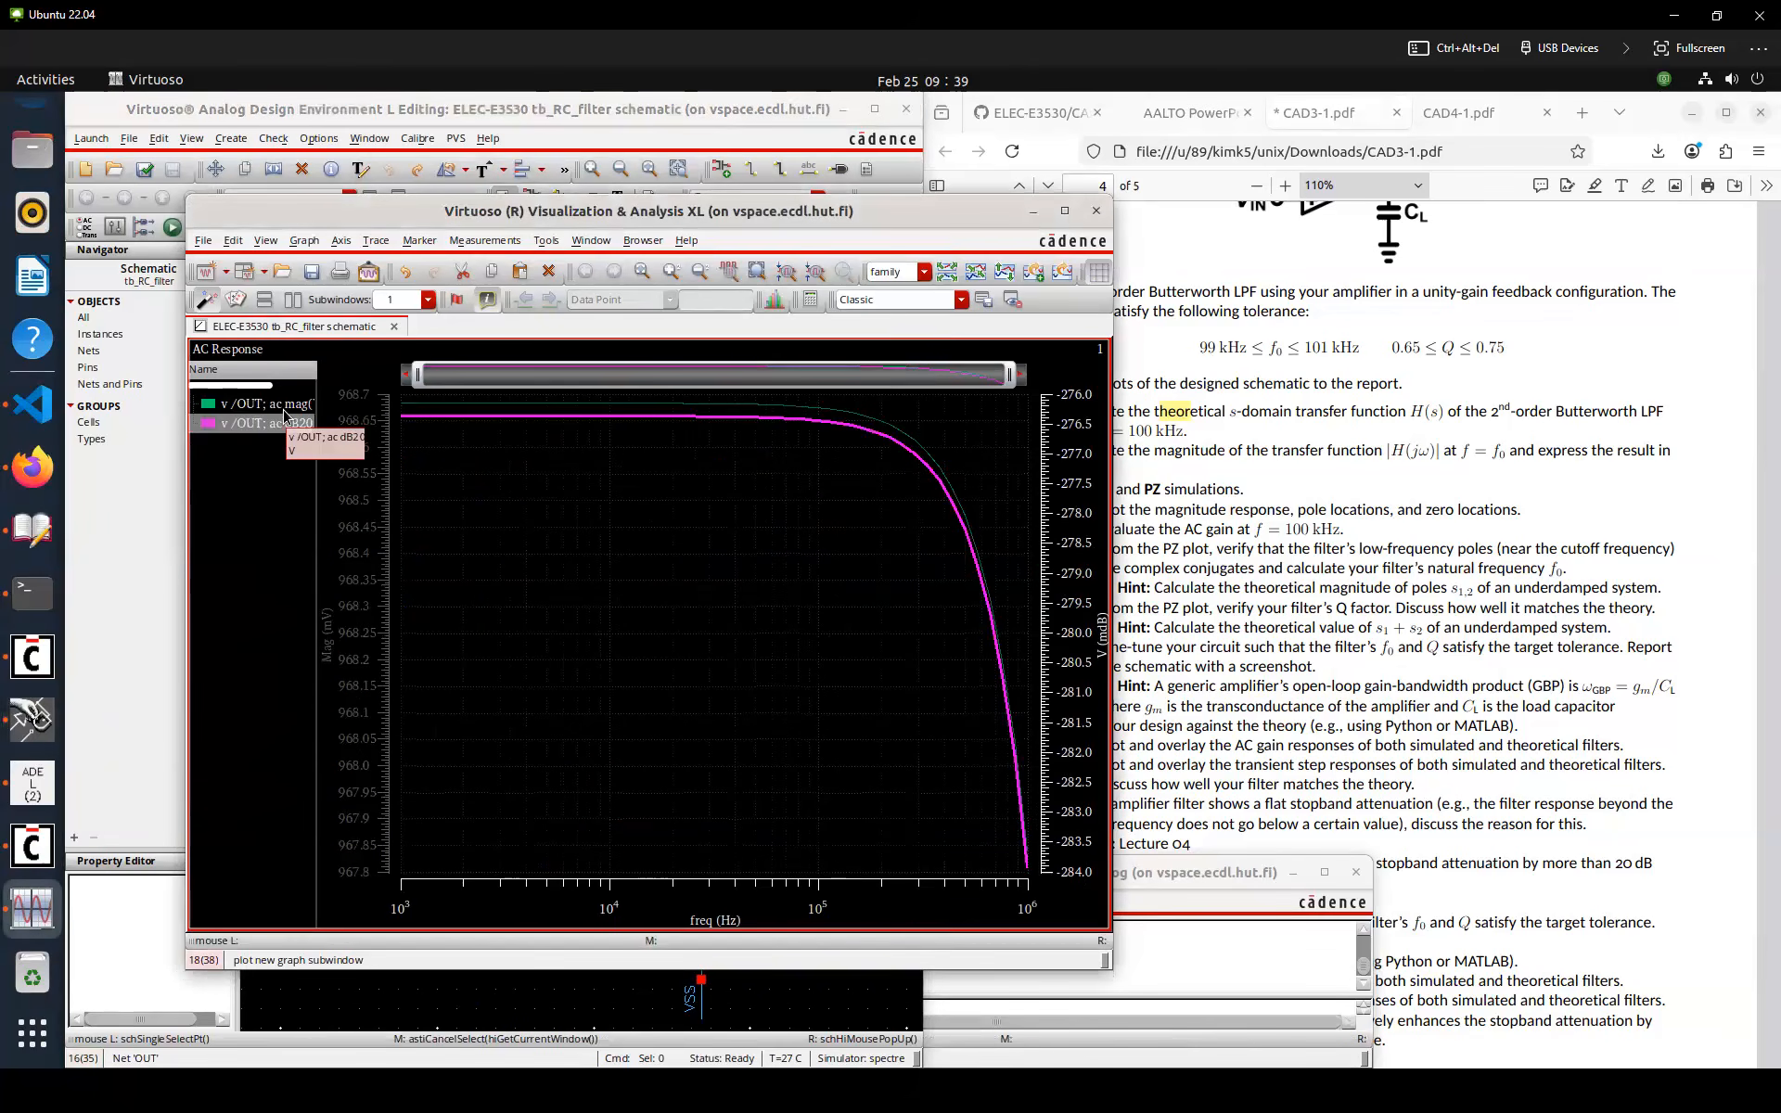
pyautogui.click(284, 408)
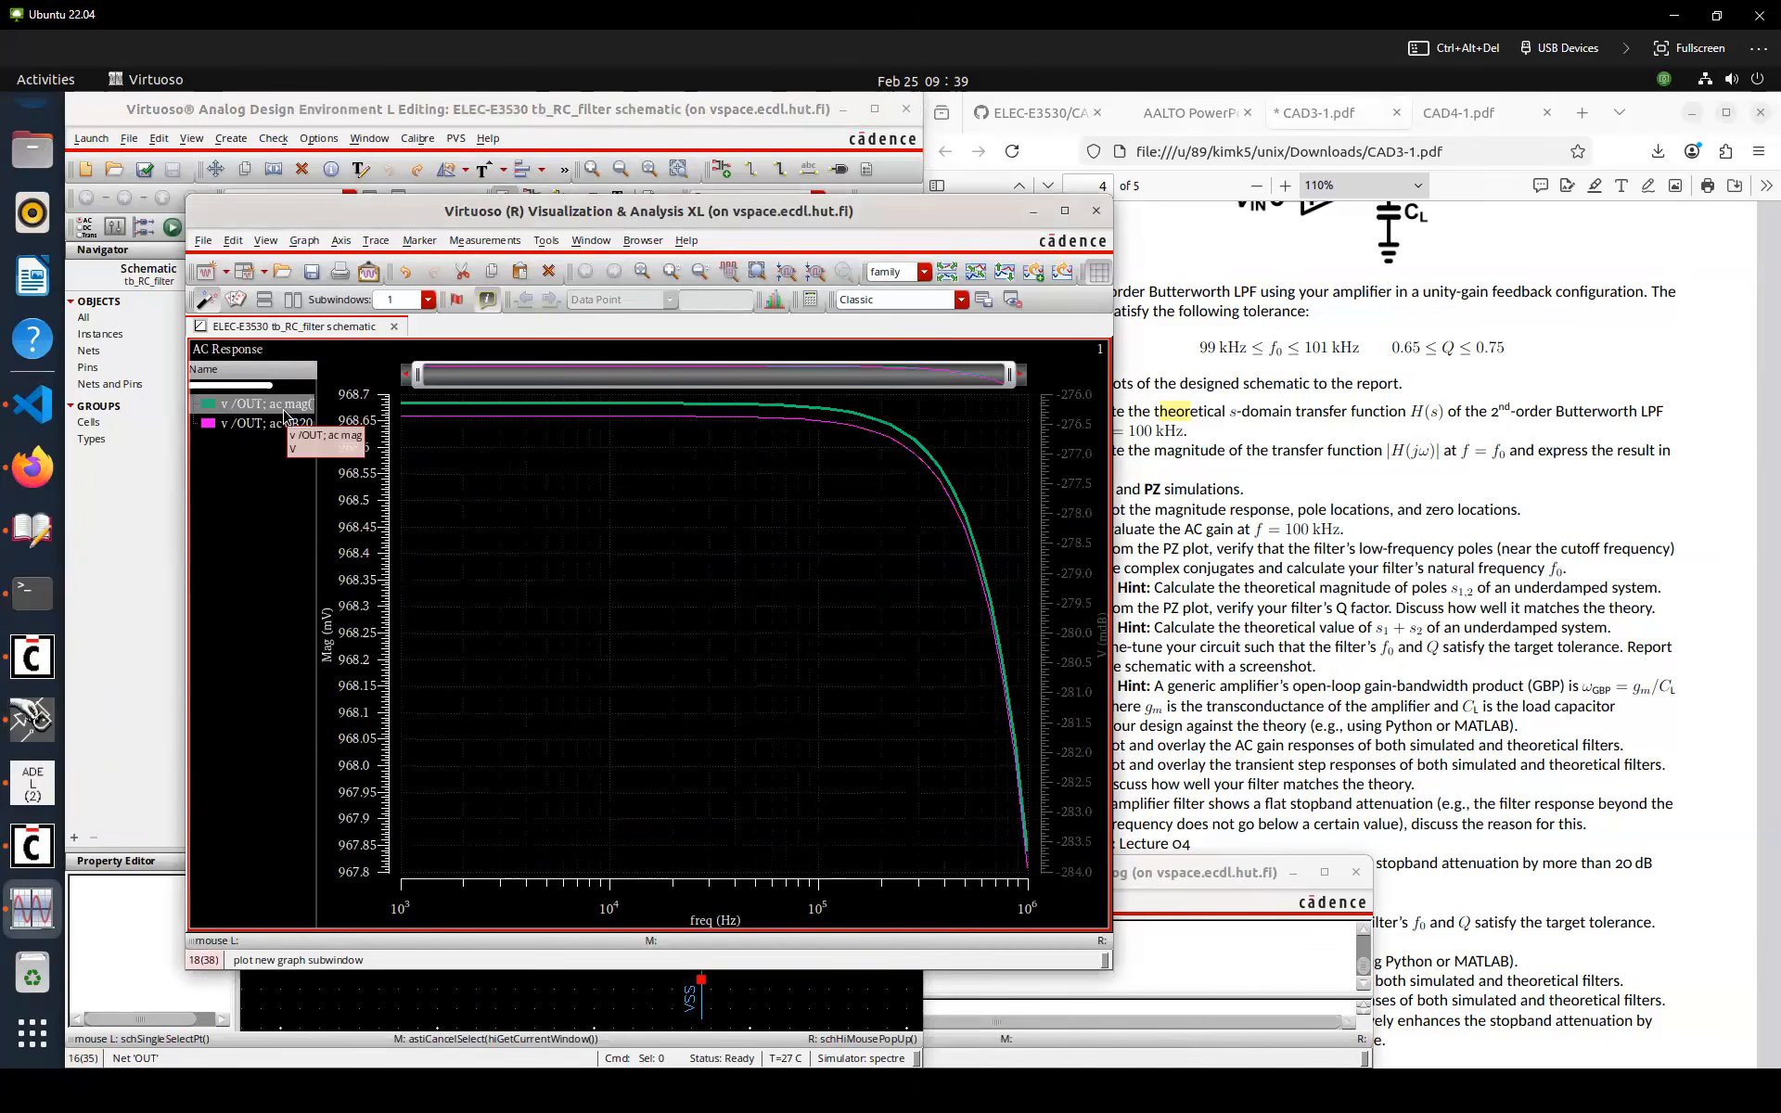
pyautogui.press('Delete')
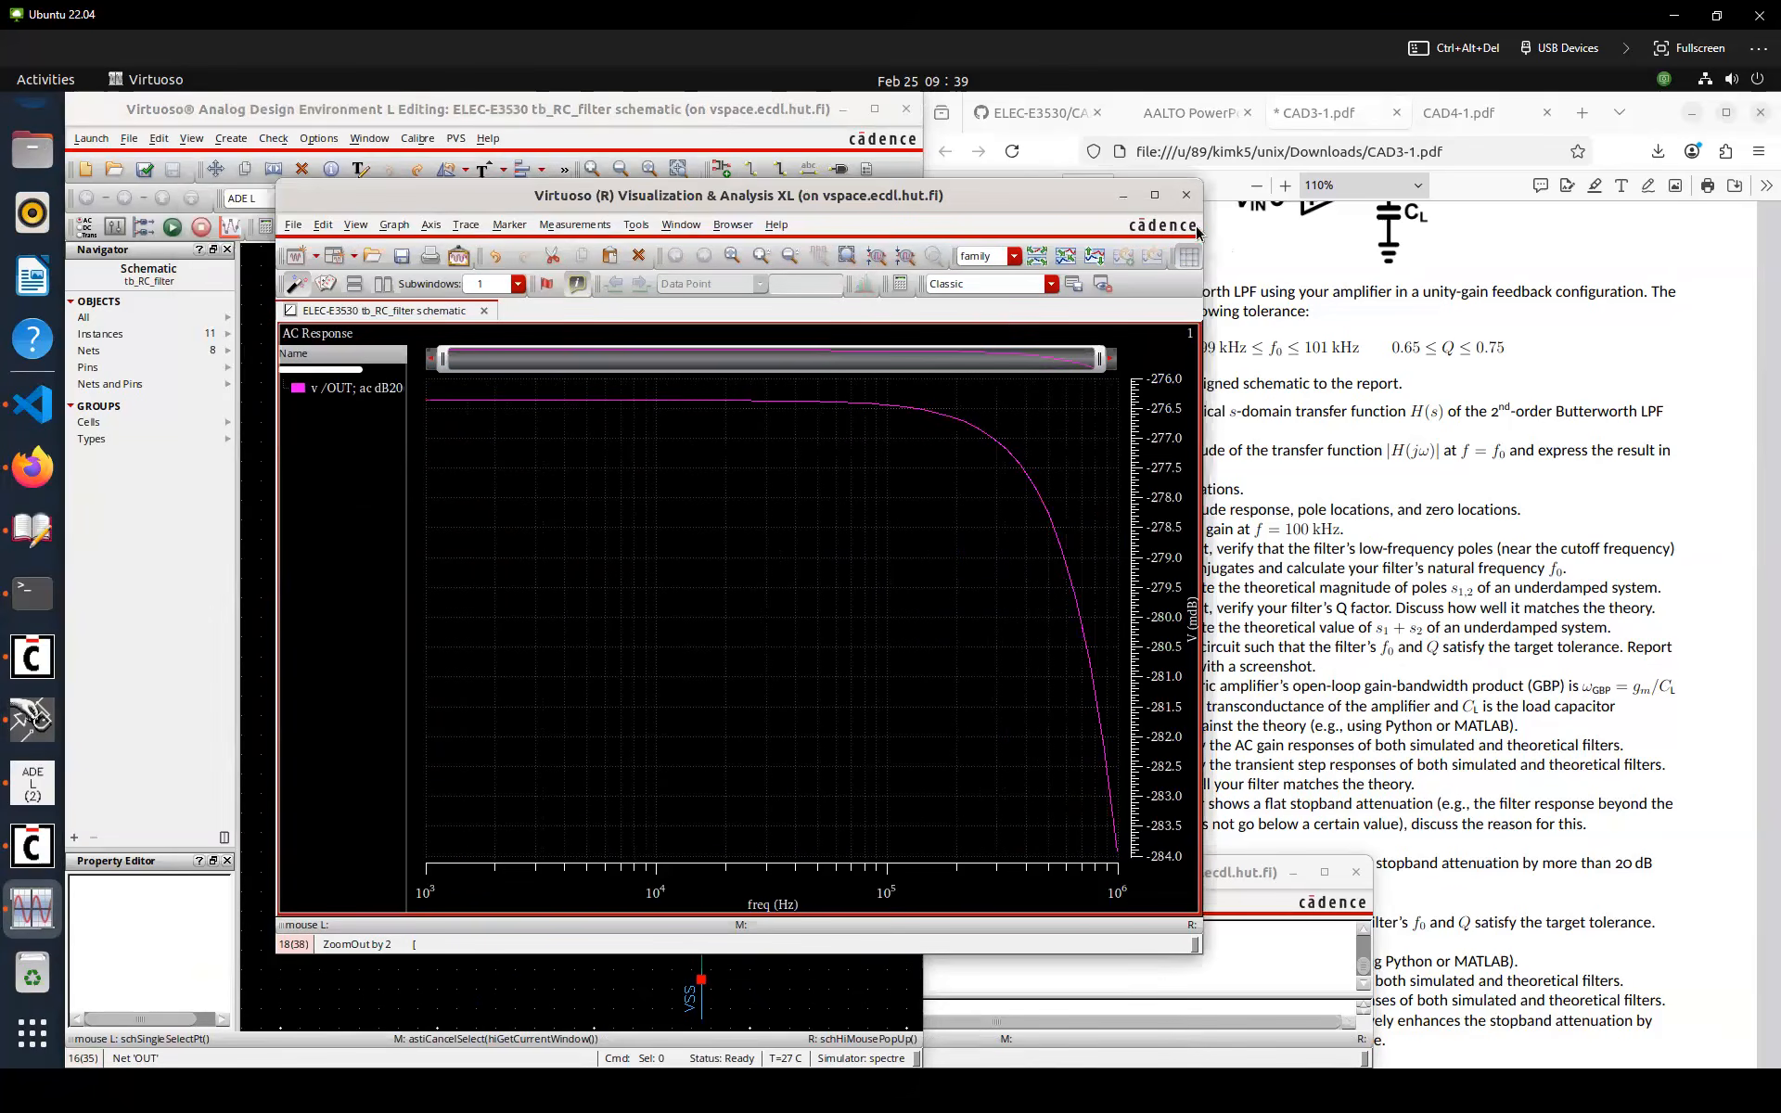
# Close the waveform viewer and bring the ADE L window back up
pyautogui.click(1186, 195)
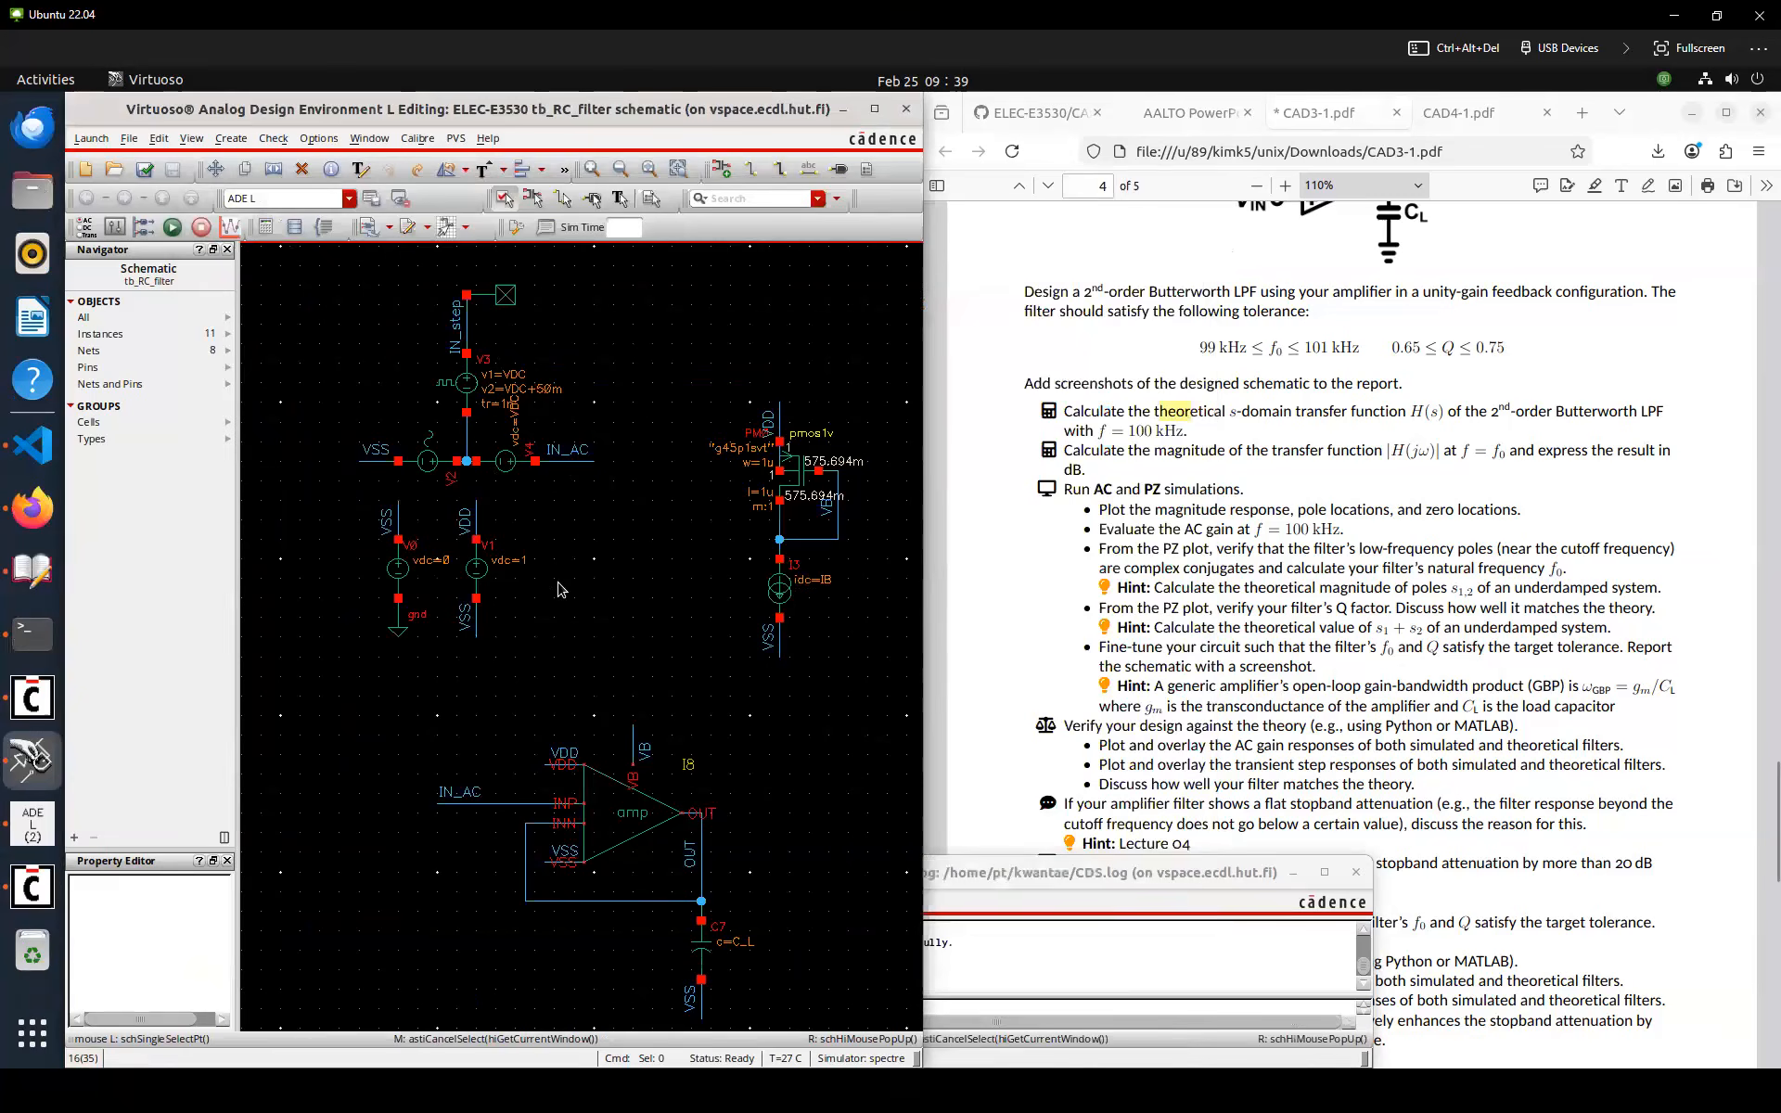
pyautogui.click(33, 824)
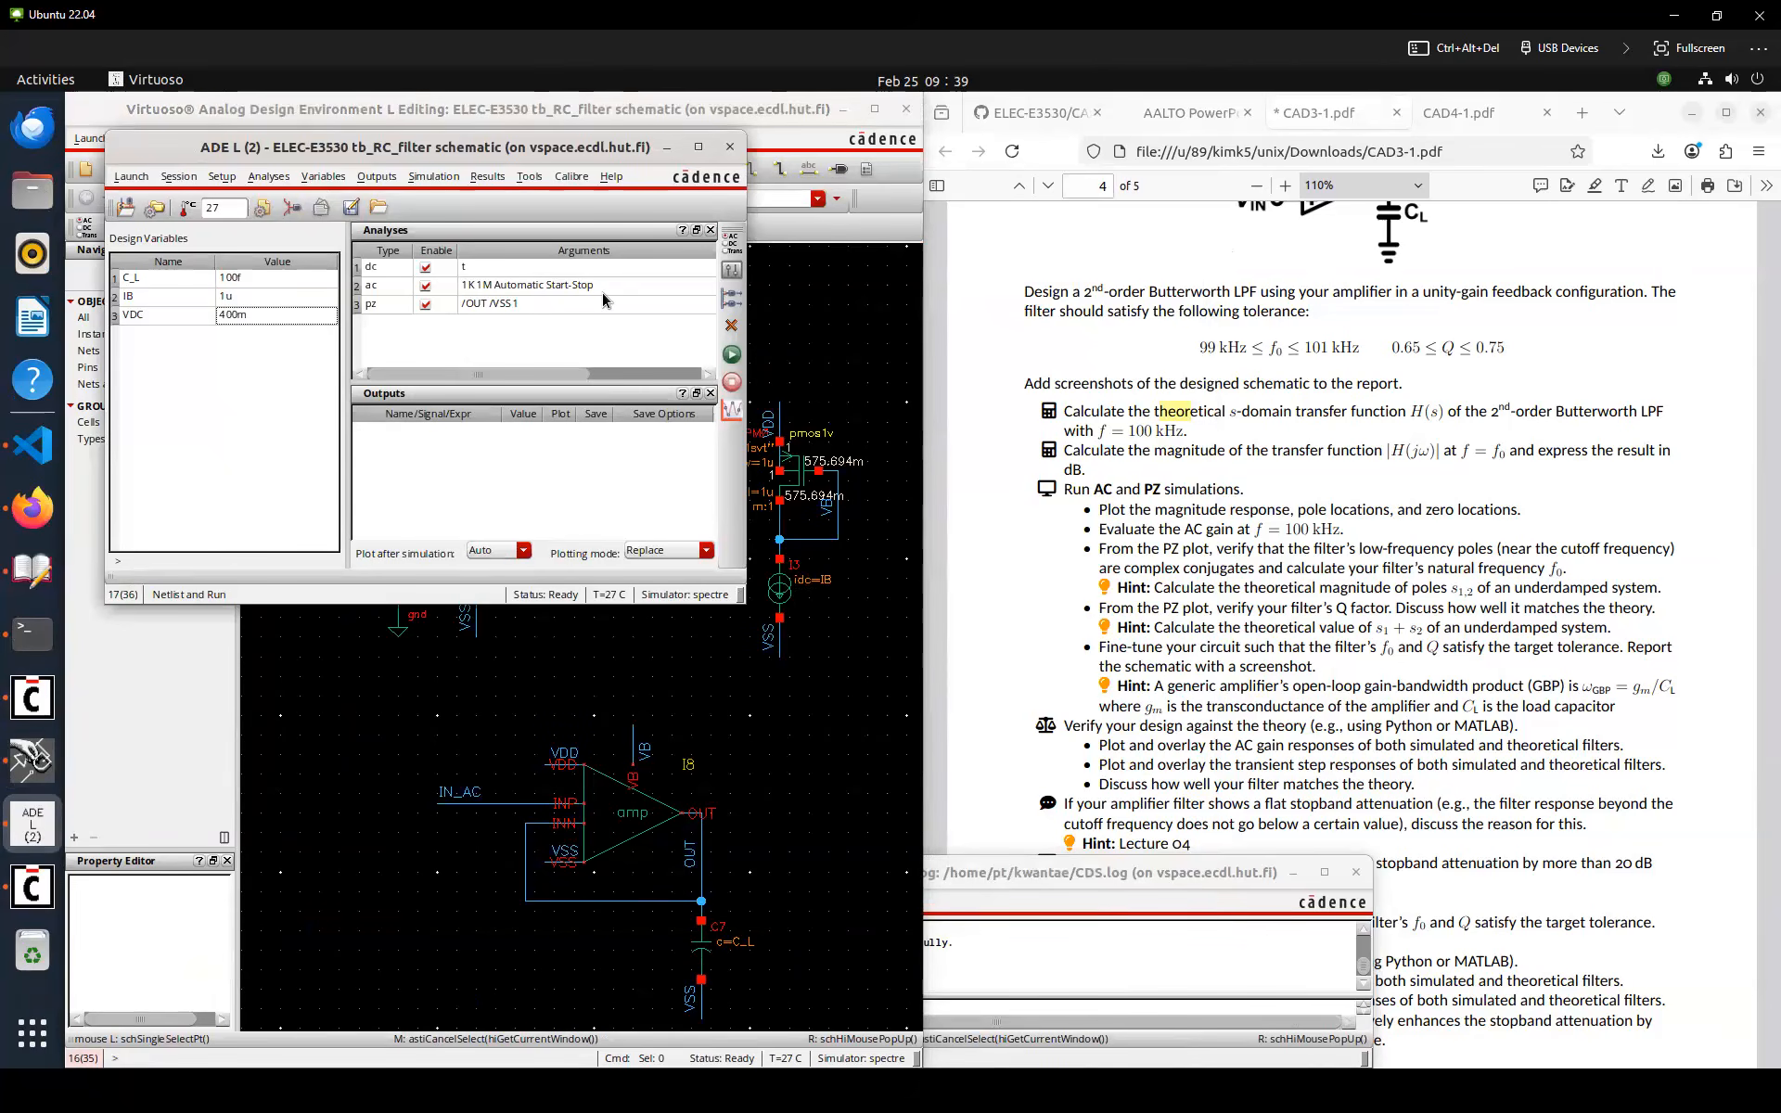
# Extend the AC analysis sweep stop frequency to 1G and rerun the simulation
pyautogui.click(732, 240)
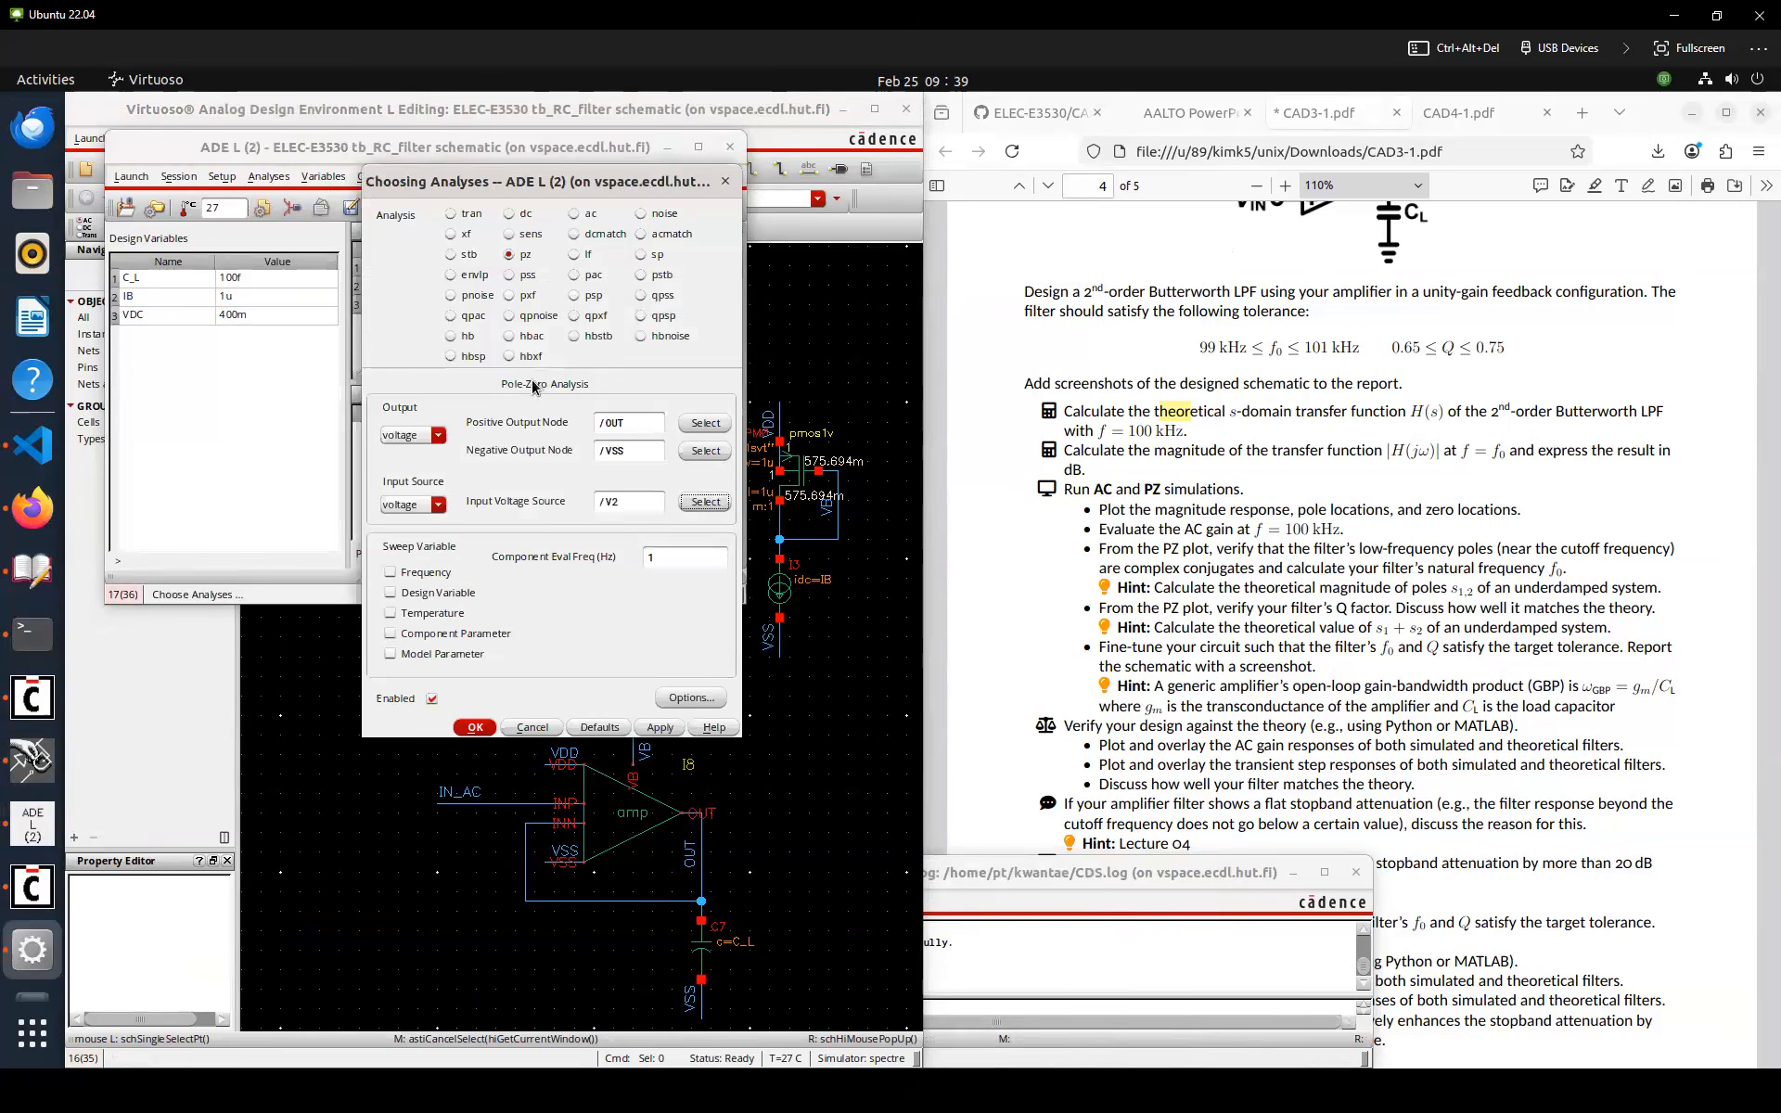
pyautogui.click(574, 213)
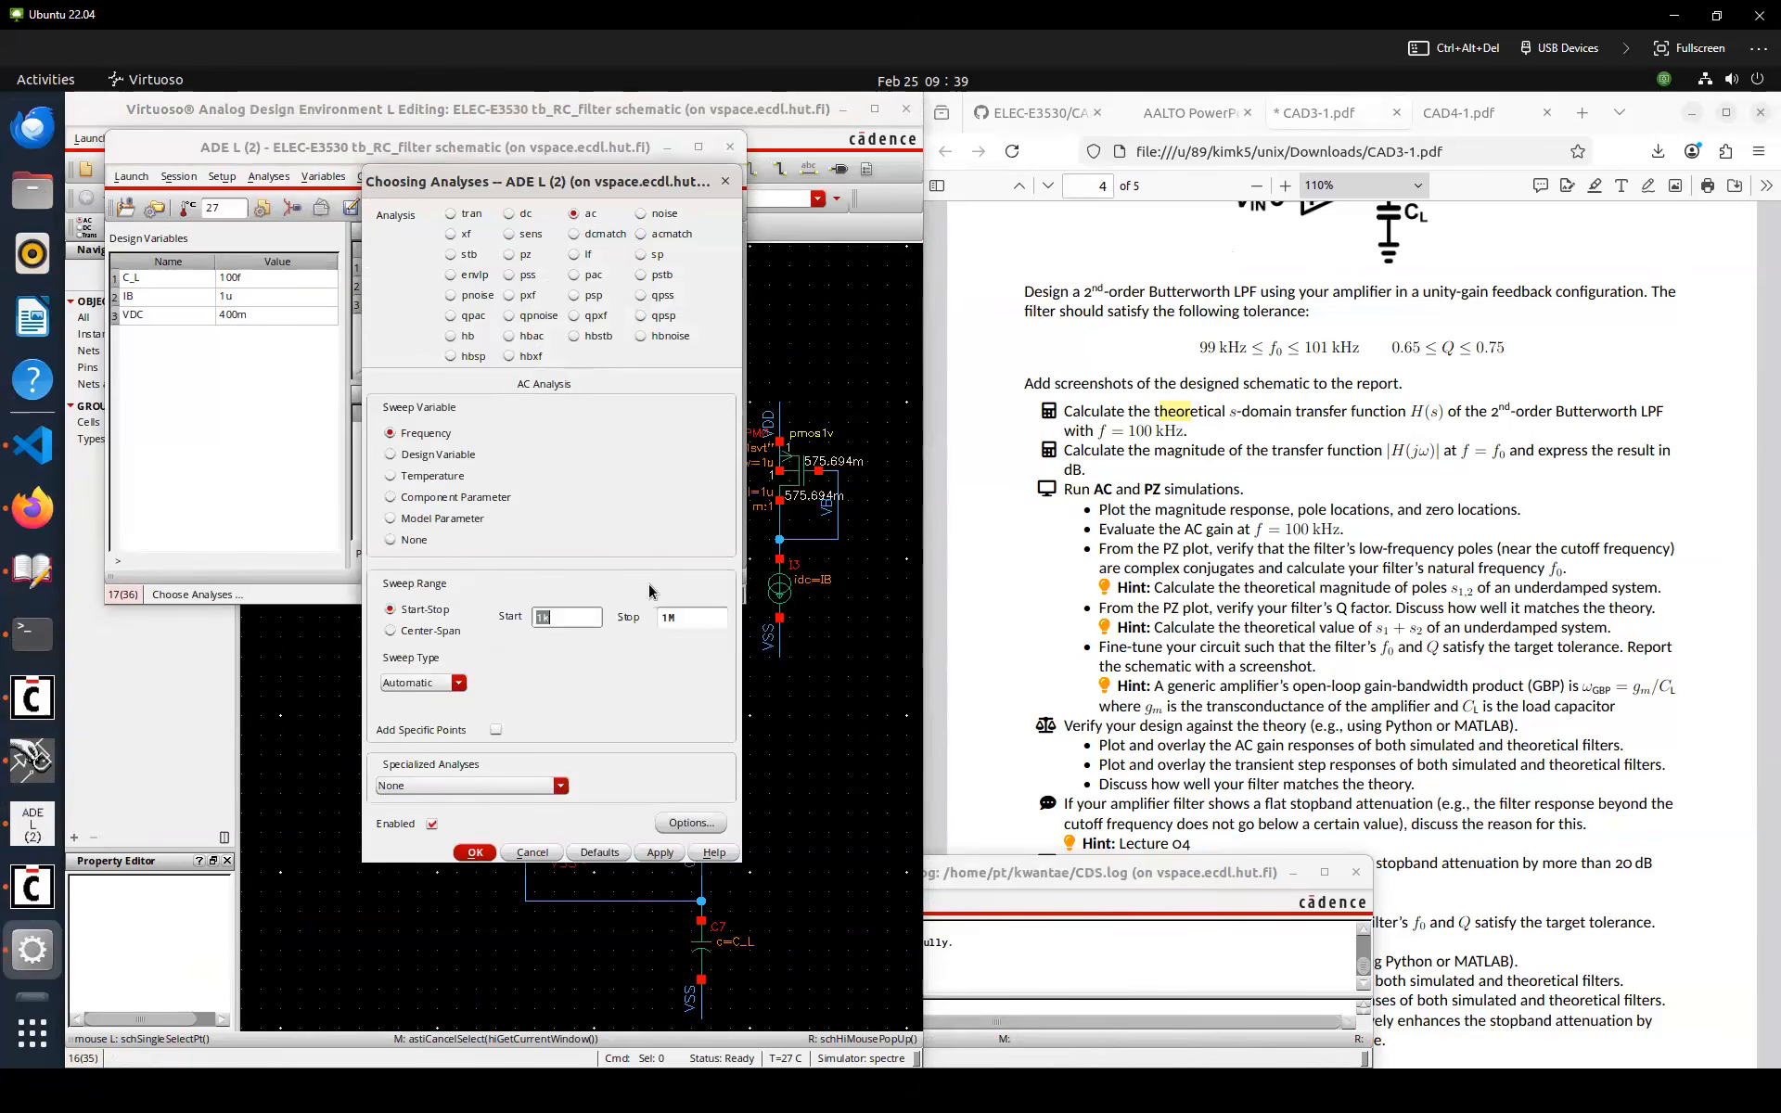
pyautogui.press('Tab')
pyautogui.write('1G')
pyautogui.press('Return')
pyautogui.click(731, 355)
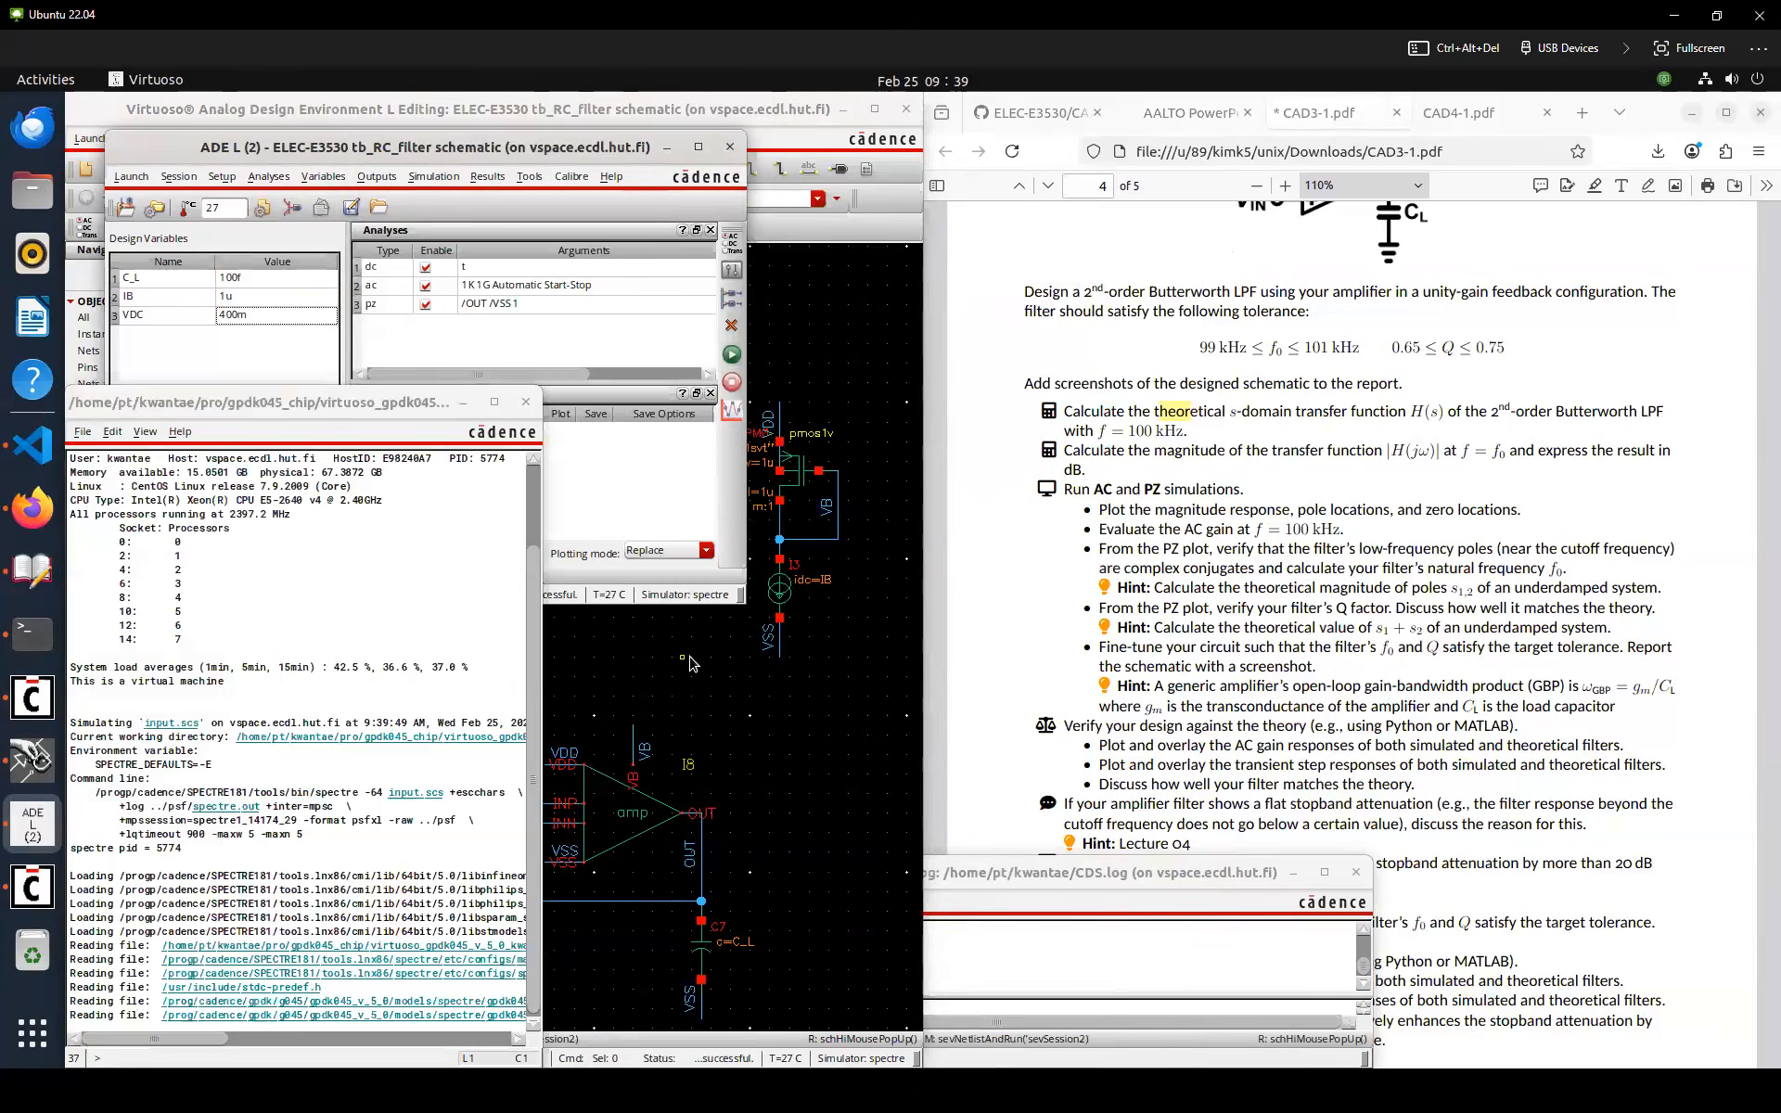
# Plot the AC response at the OUT net in dB20
pyautogui.click(798, 734)
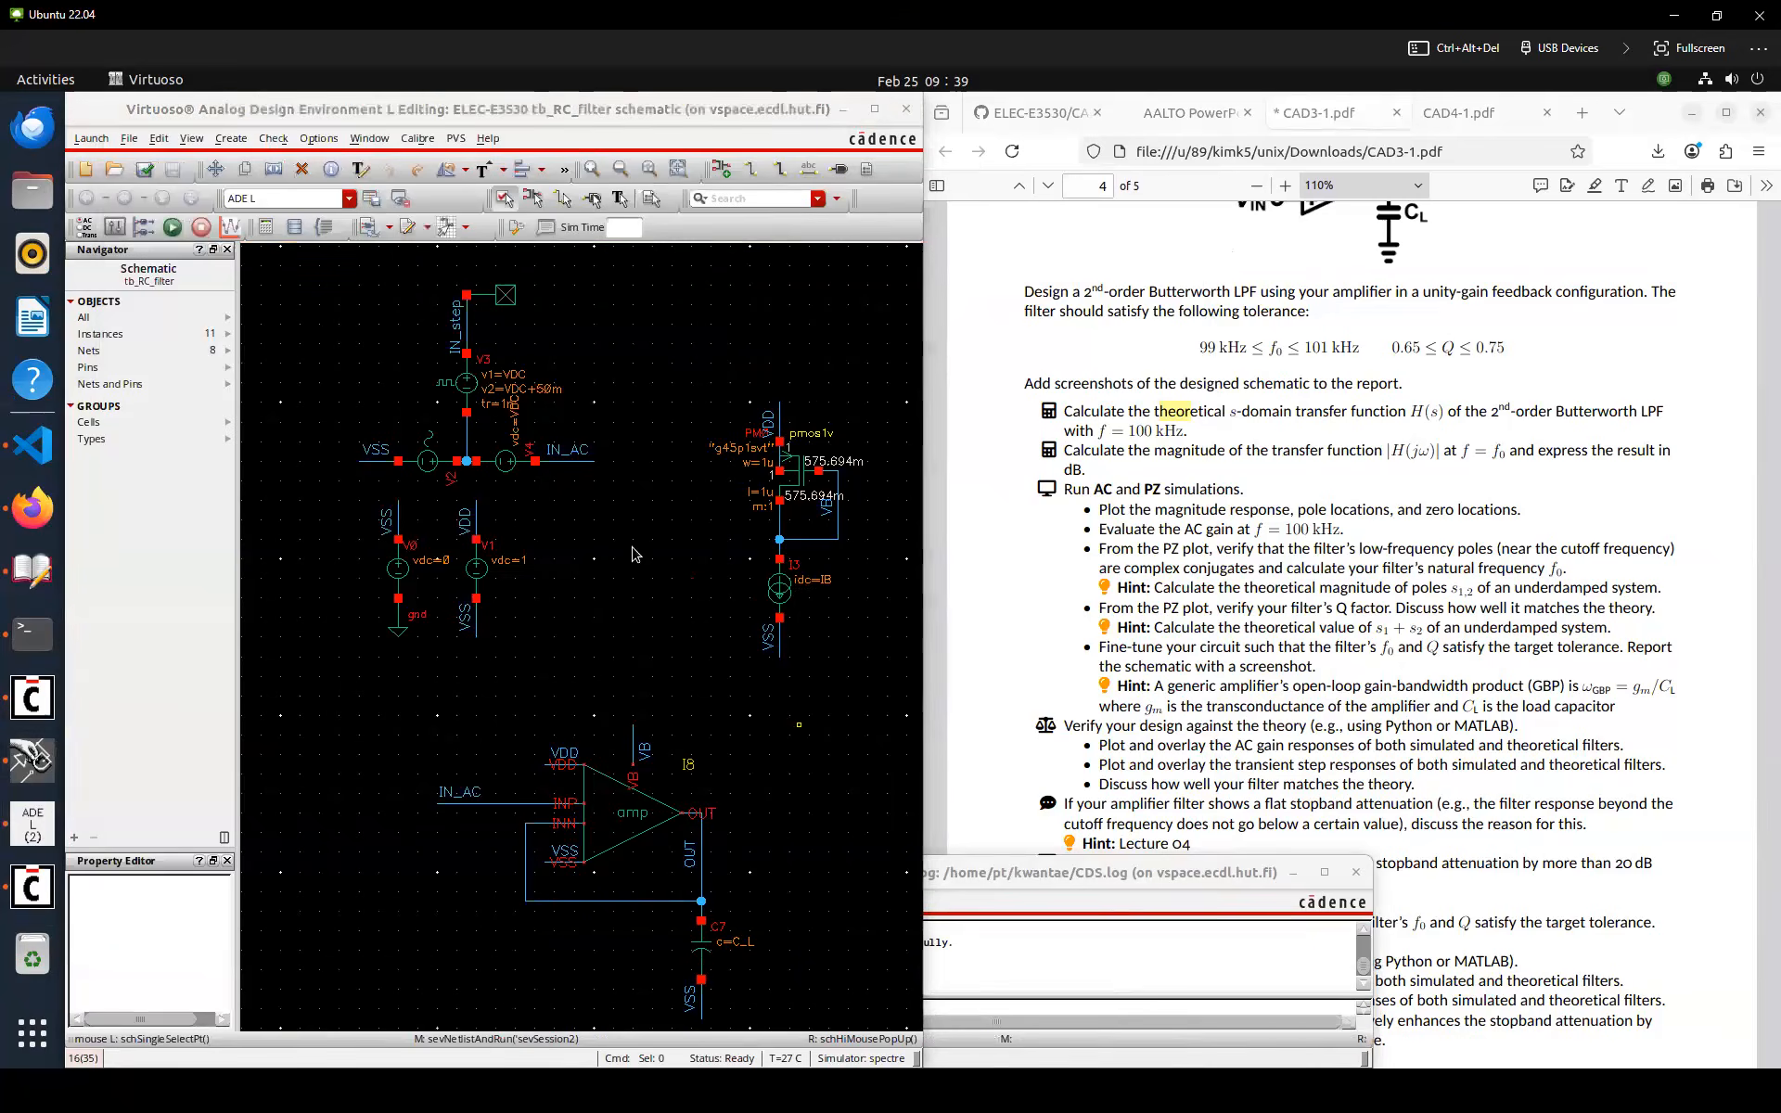
pyautogui.press('F5')
pyautogui.click(702, 849)
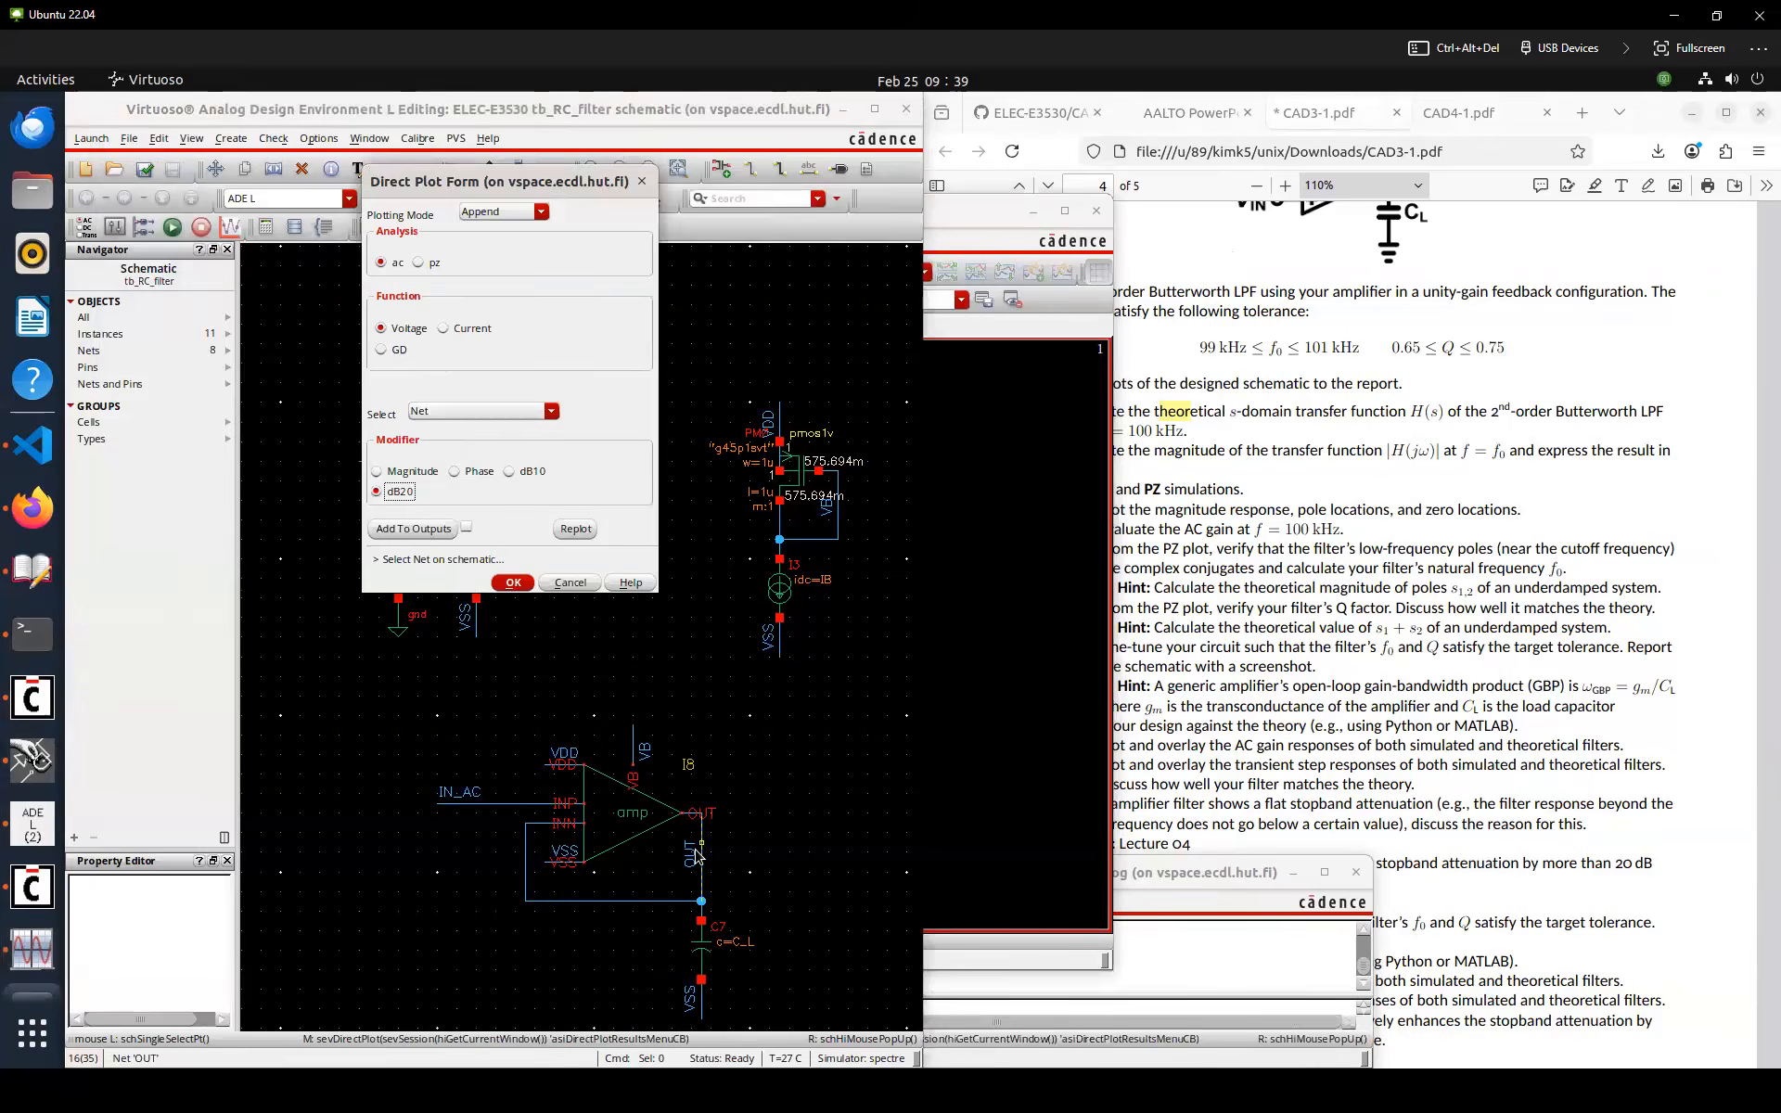
pyautogui.press('Escape')
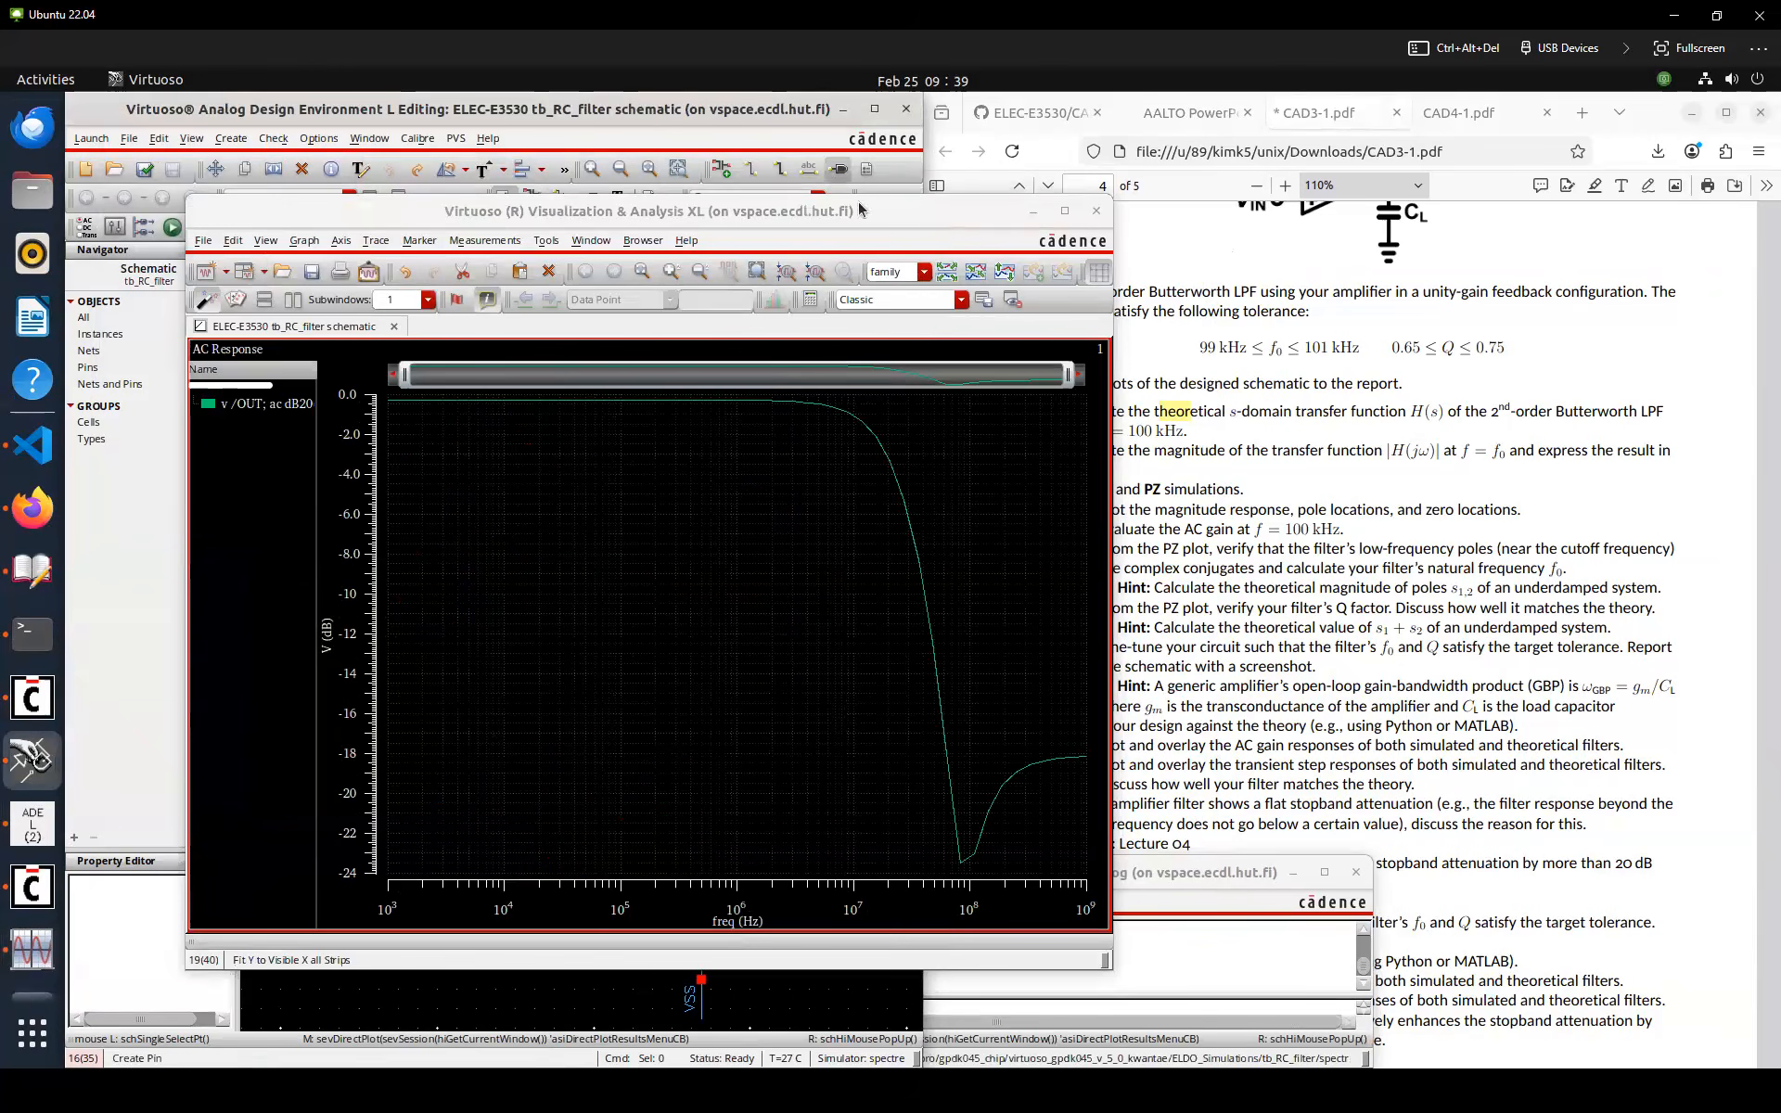
# Append the linear AC magnitude at the OUT net to the same graph
pyautogui.moveTo(859, 204); pyautogui.dragTo(1499, 173)
pyautogui.click(661, 637)
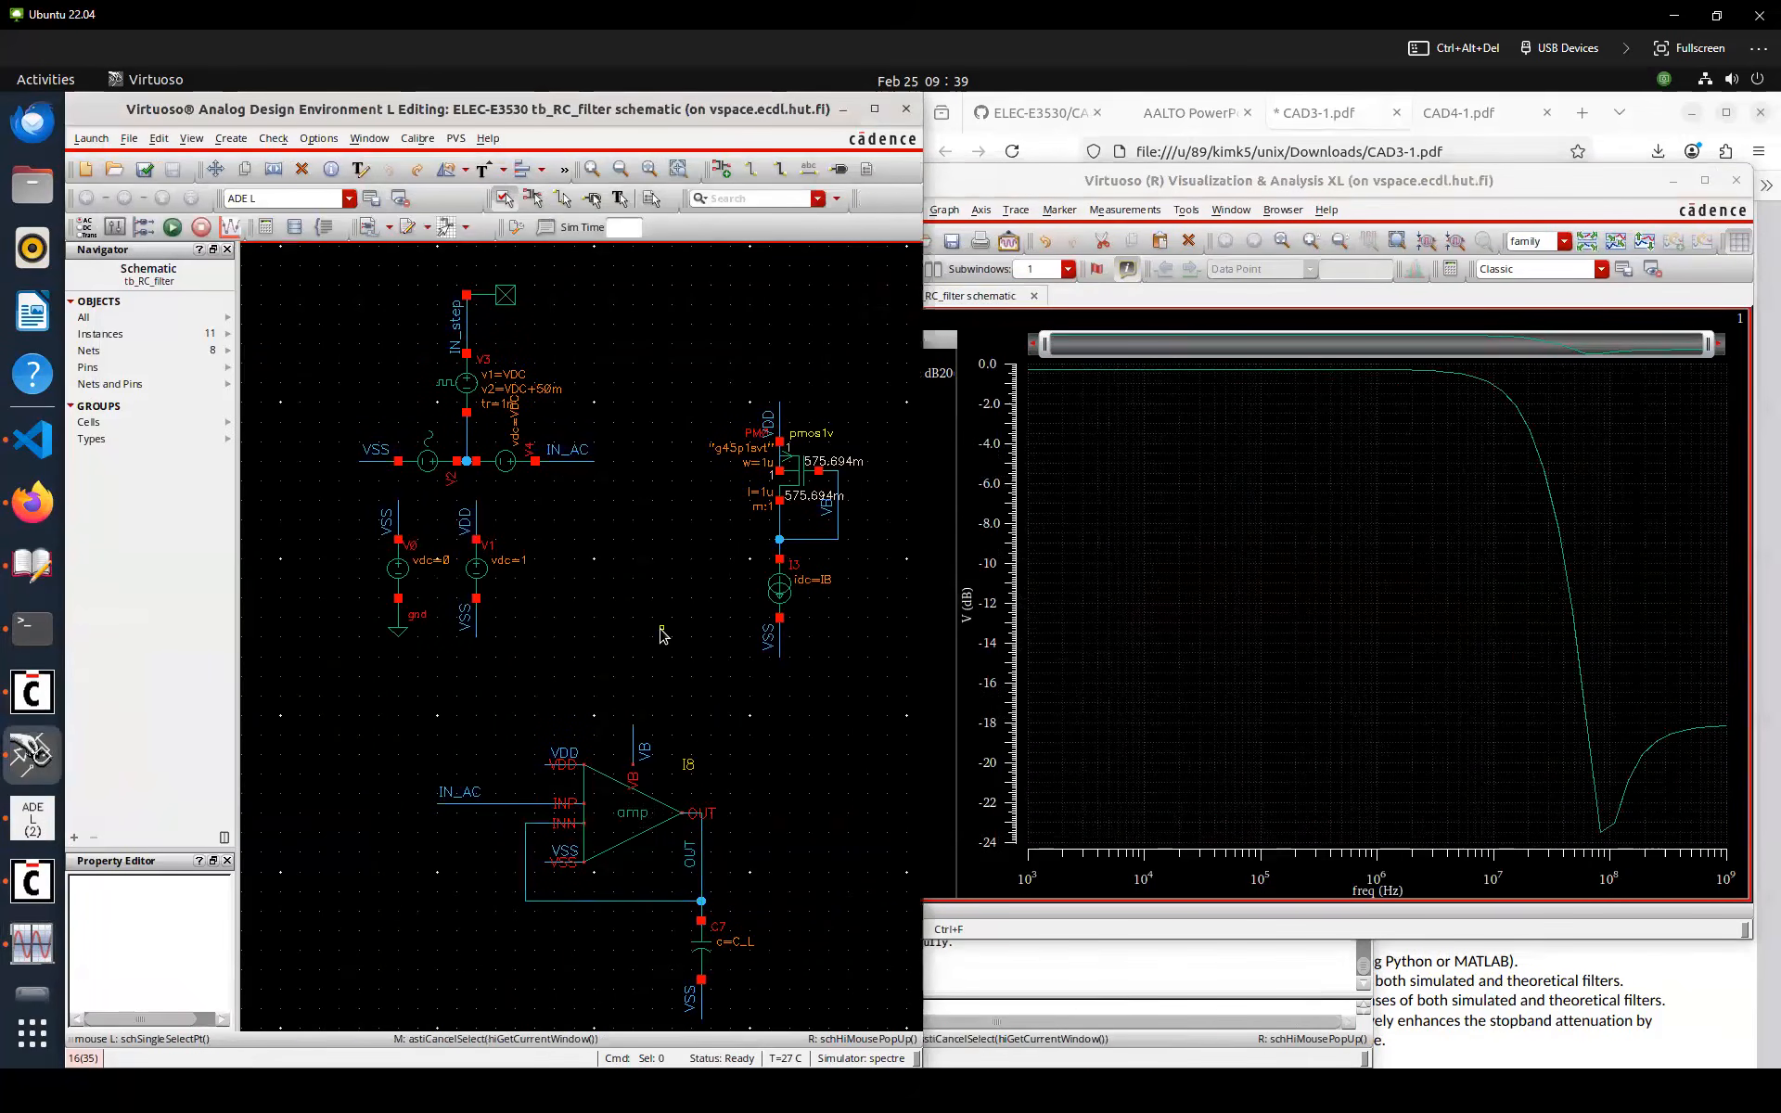
pyautogui.press('F5')
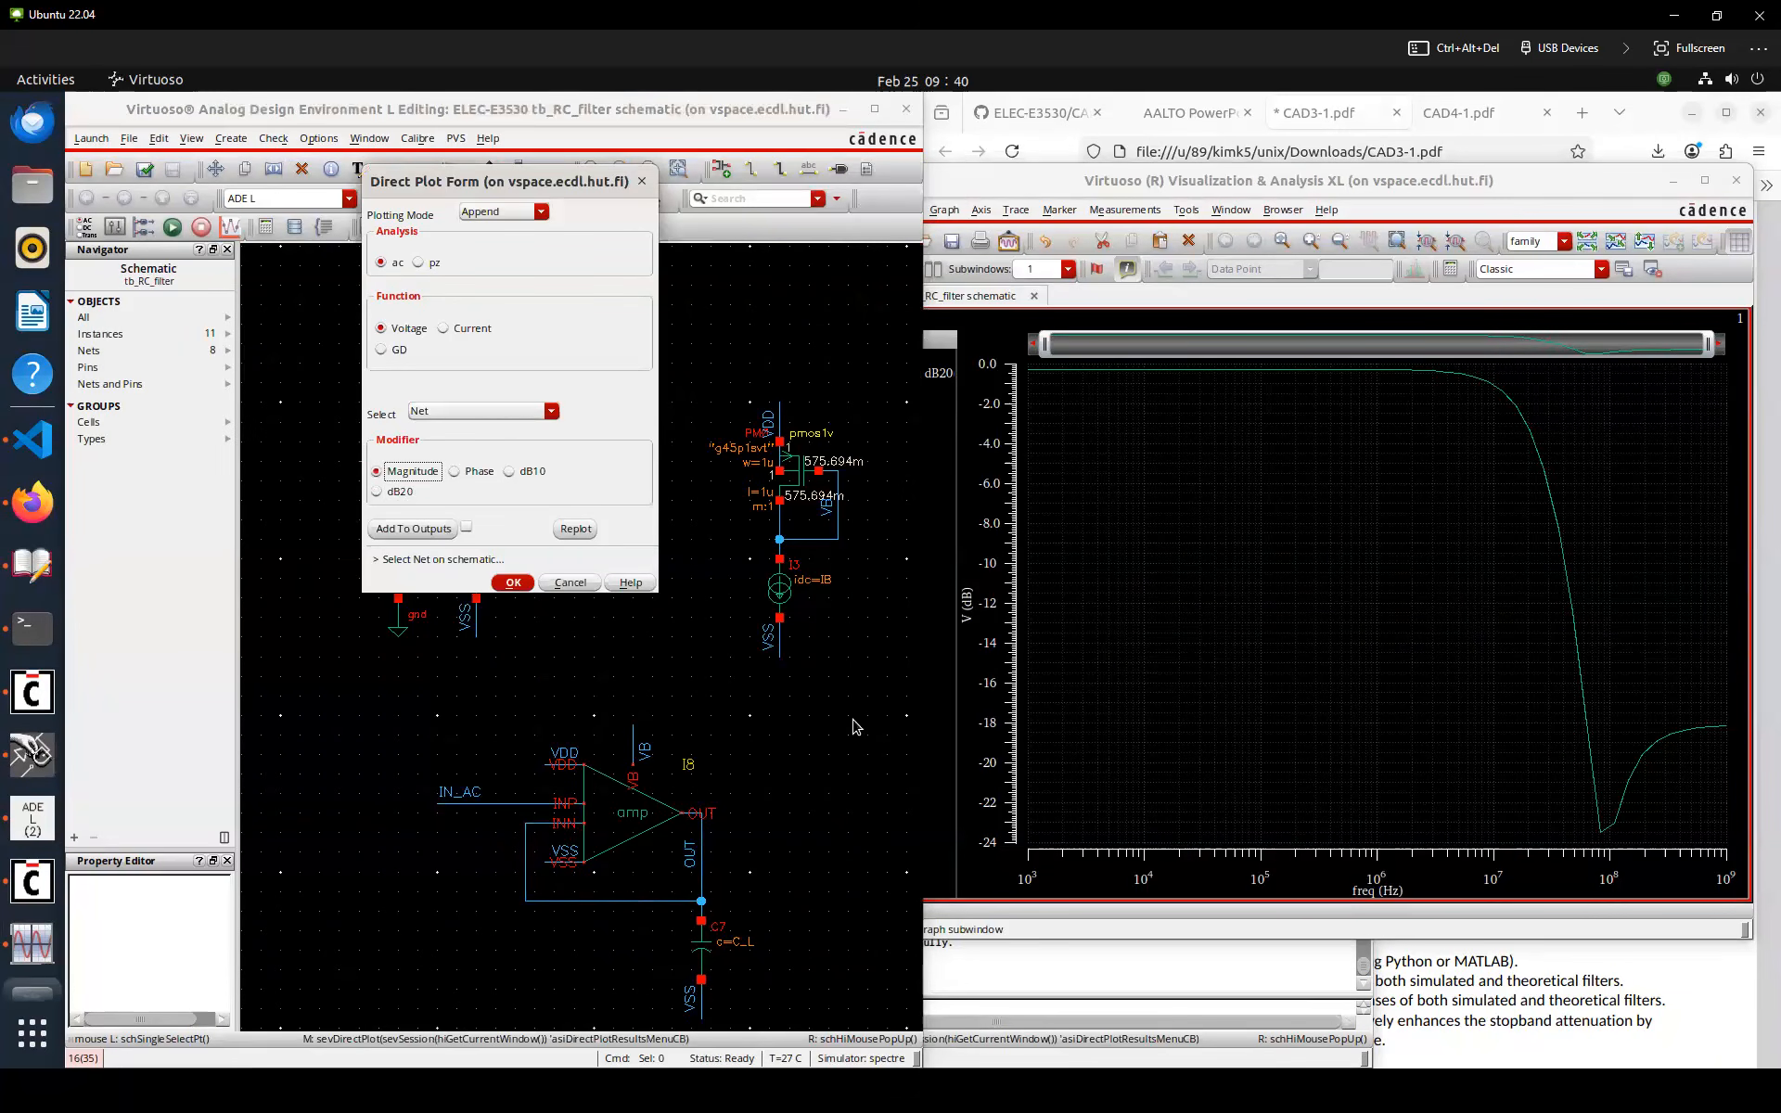
pyautogui.click(839, 784)
pyautogui.press('Escape')
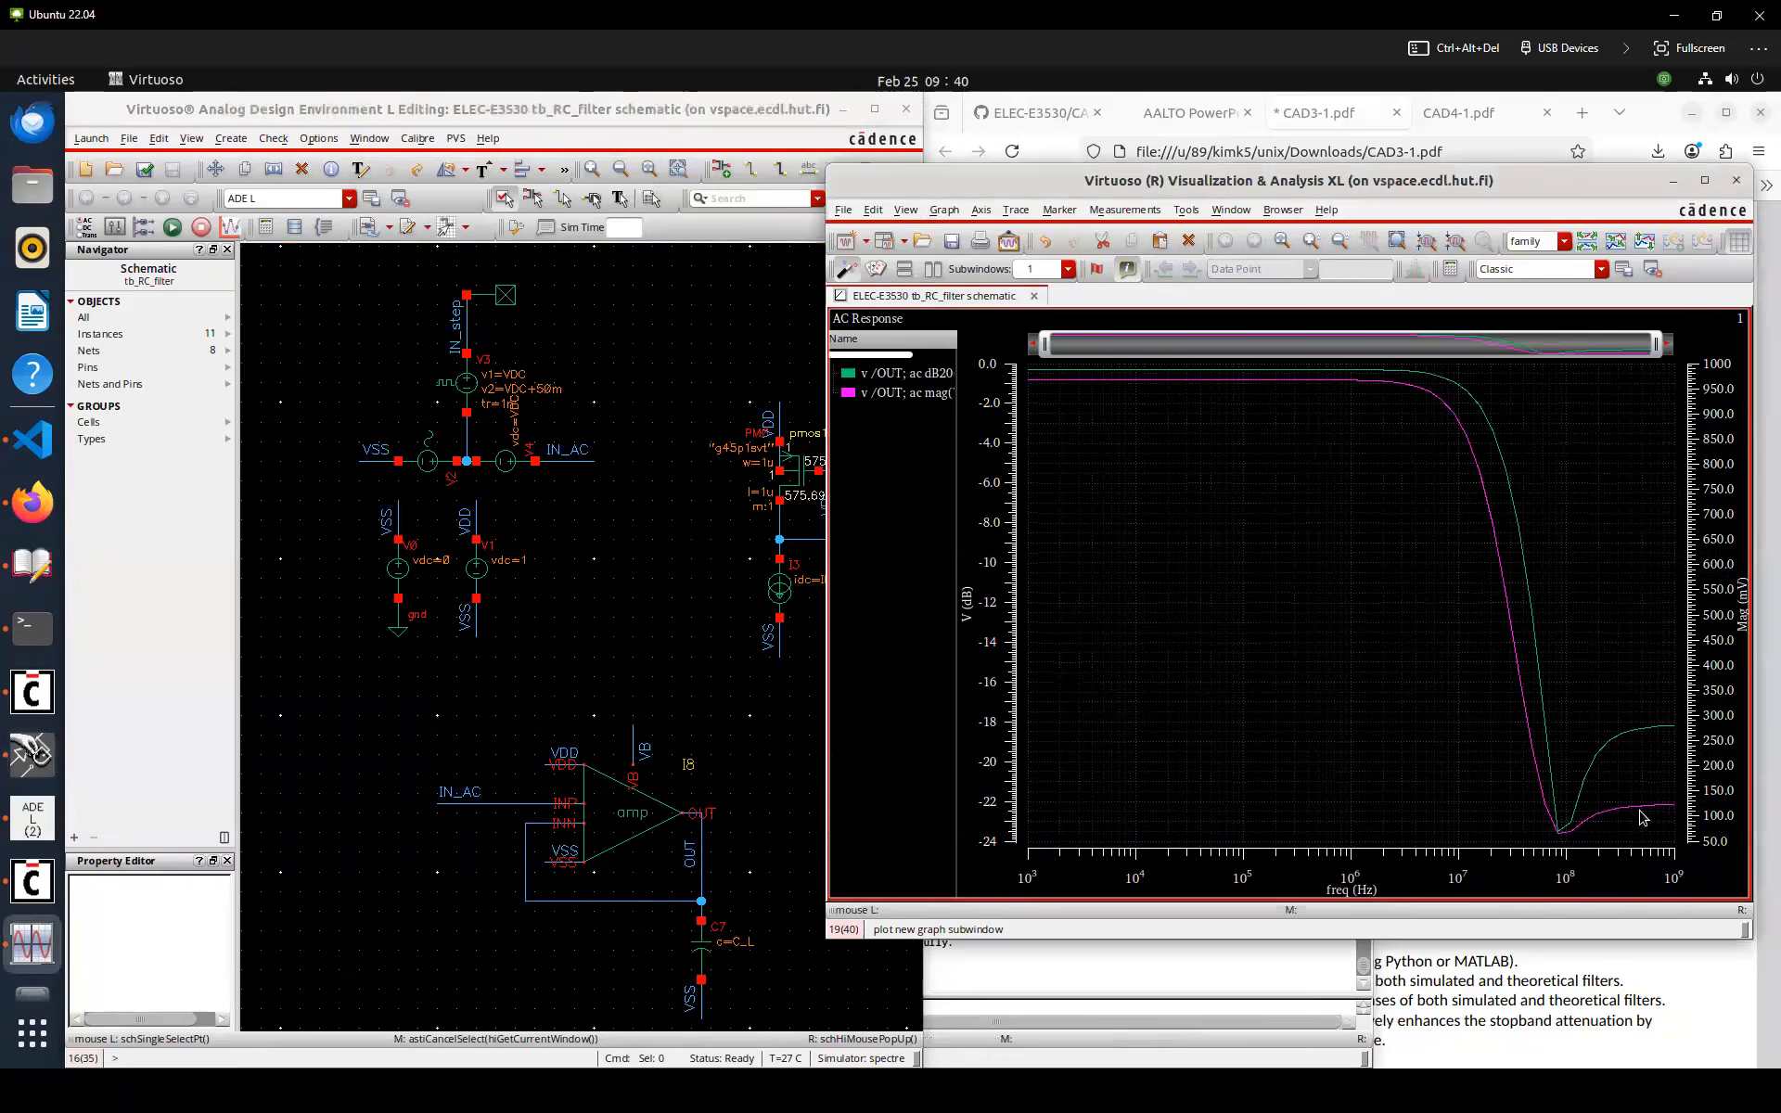
# Plot the poles and zeros from the pz analysis in a second subwindow
pyautogui.moveTo(1451, 188); pyautogui.dragTo(850, 192)
pyautogui.click(1364, 508)
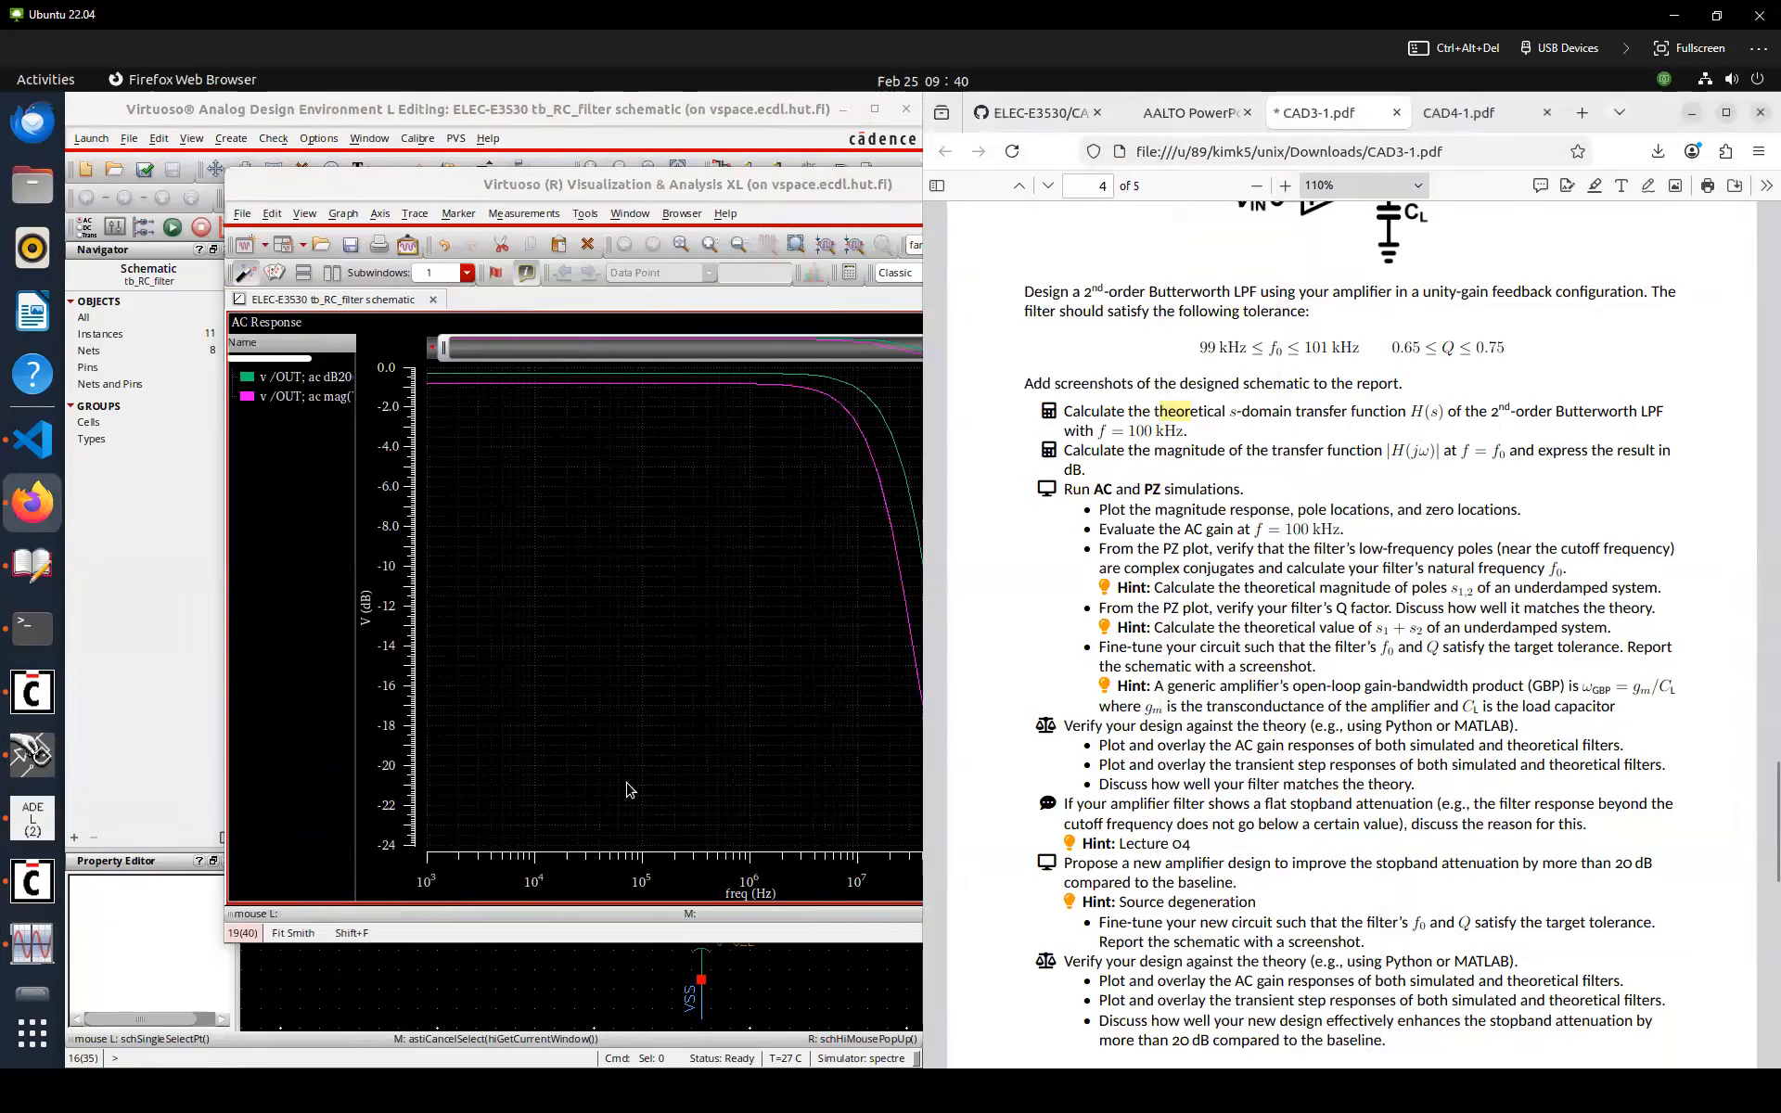
pyautogui.click(525, 974)
pyautogui.click(419, 262)
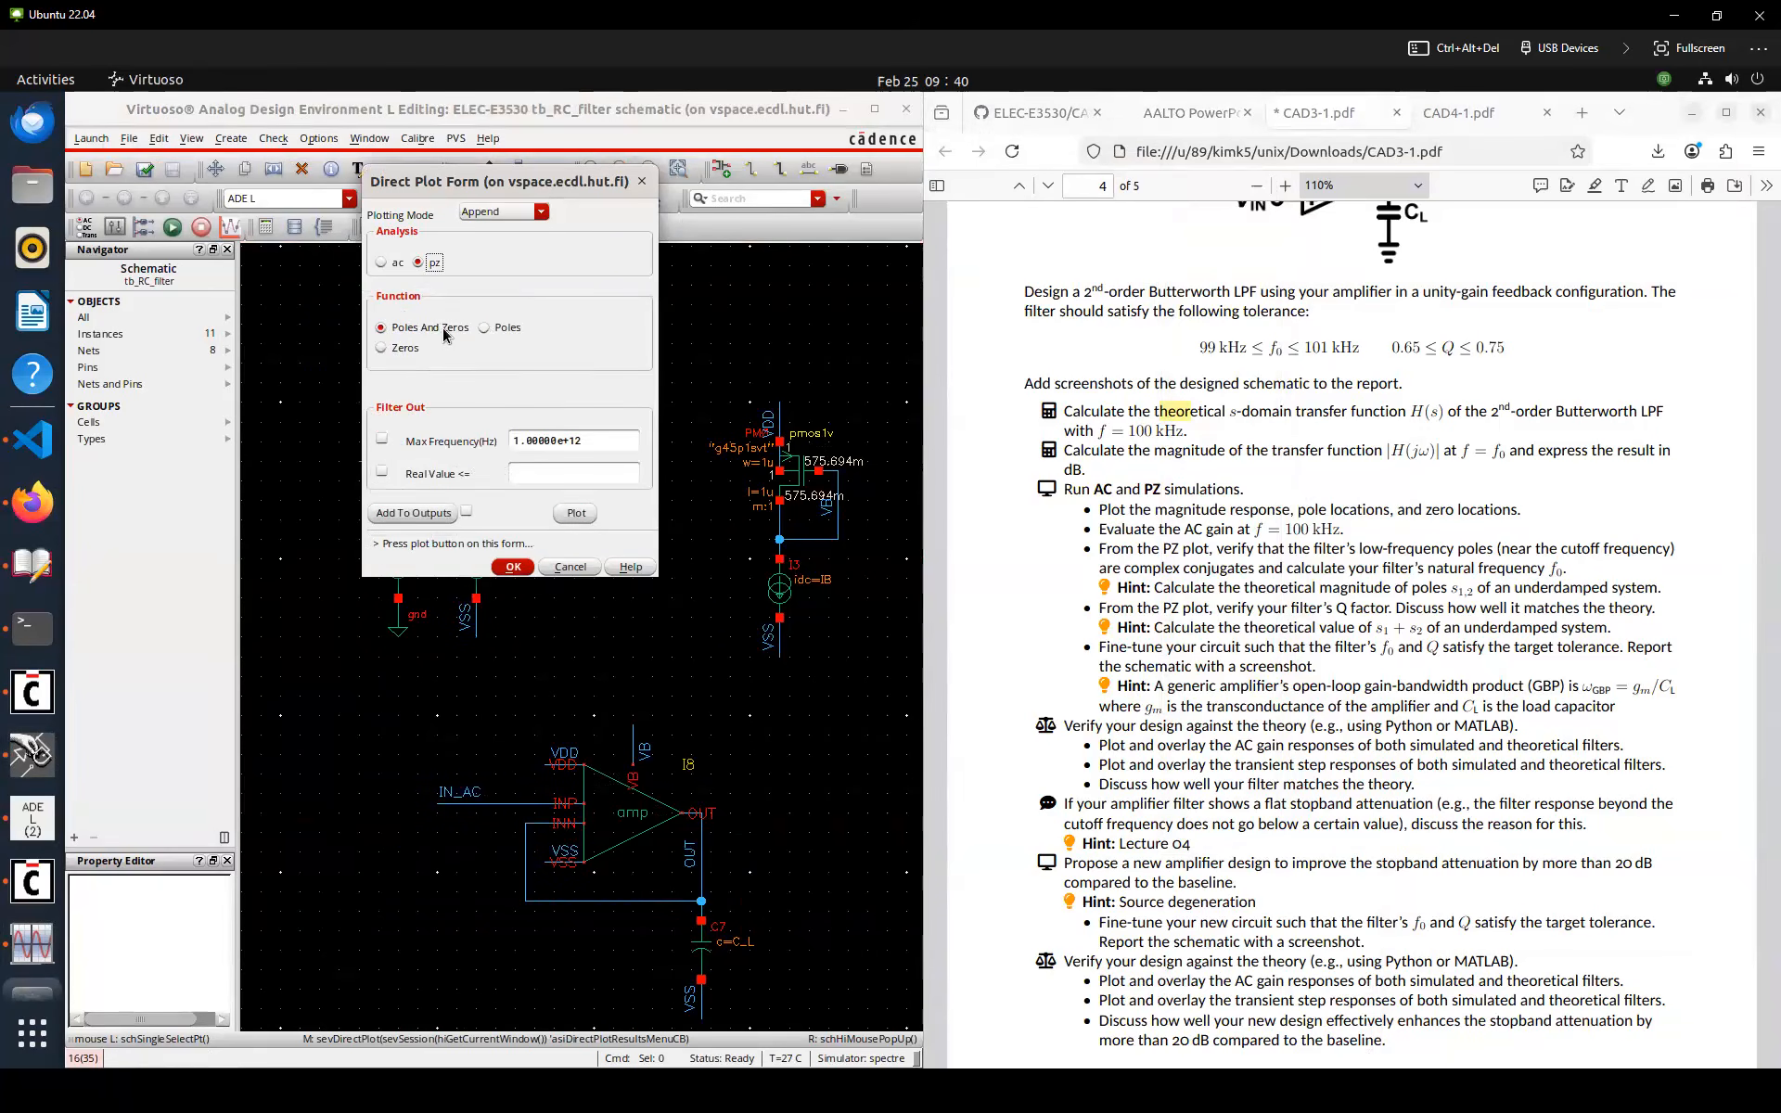
pyautogui.click(576, 513)
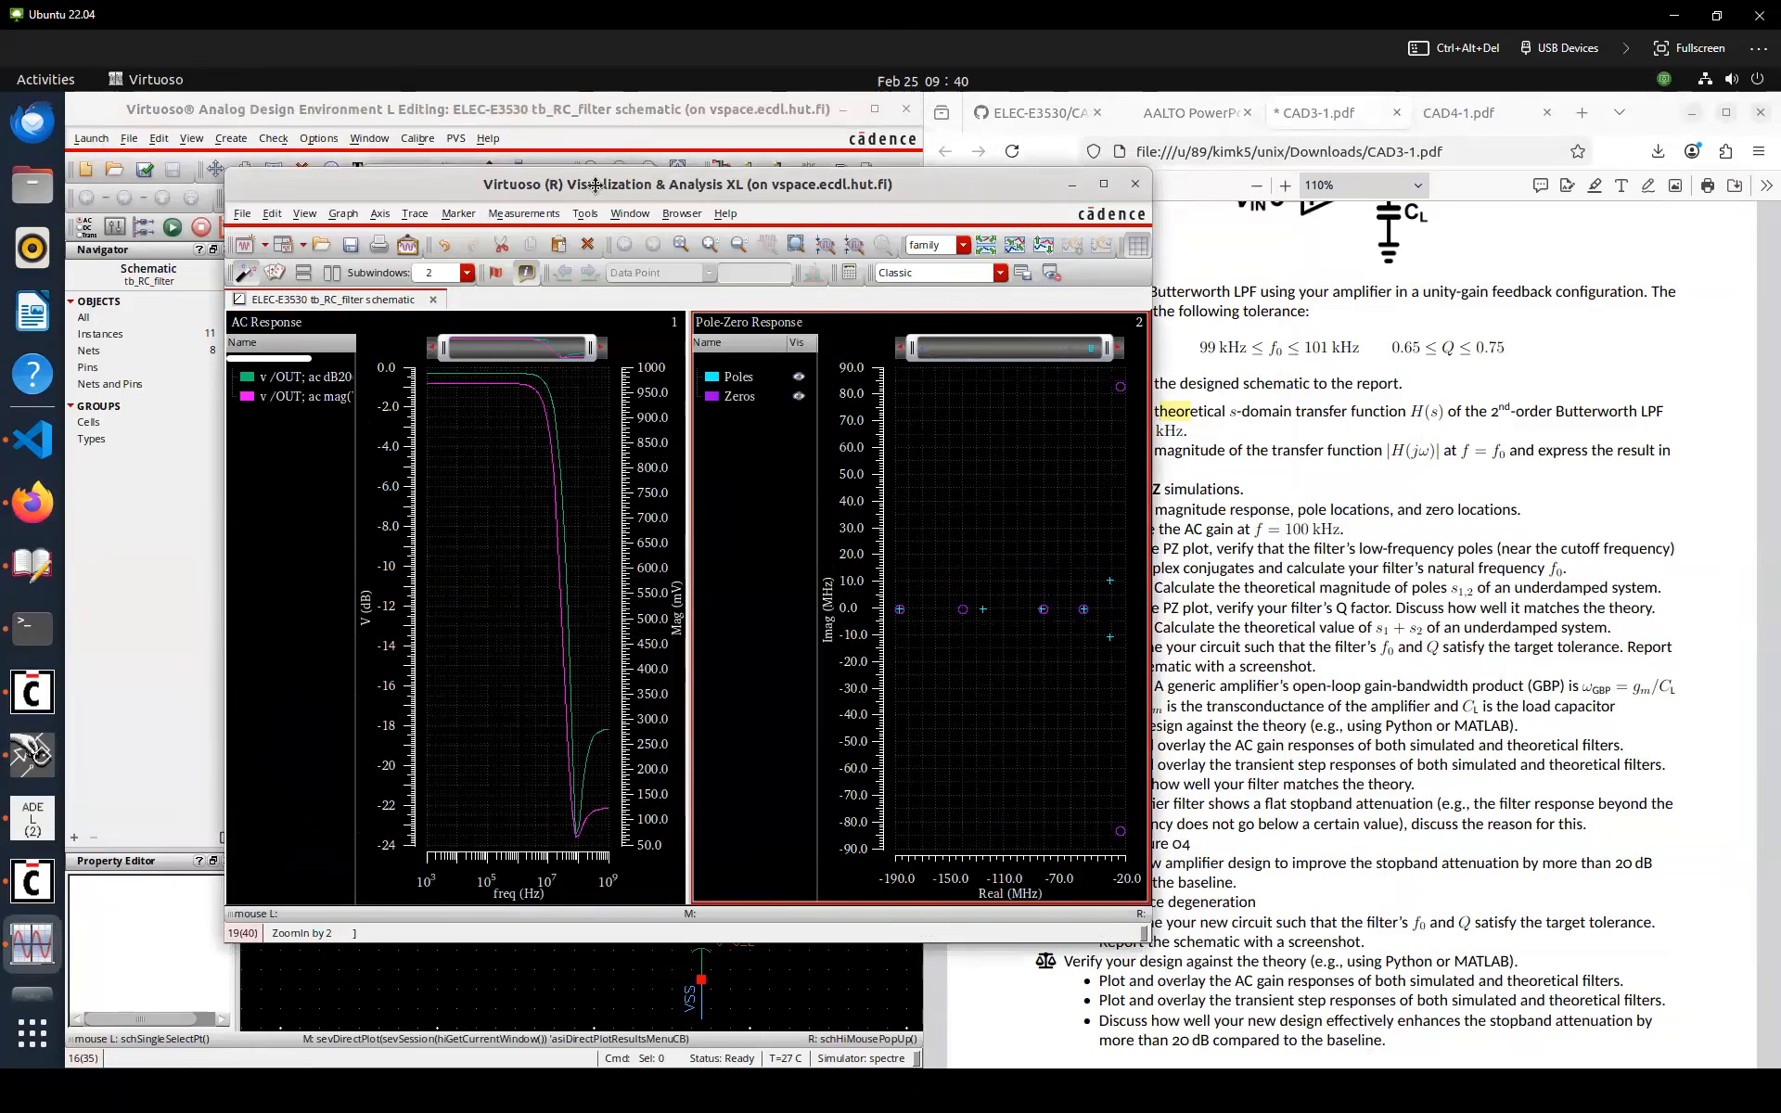
# Set design variable C_L to 1p and rerun the simulation
pyautogui.moveTo(720, 192); pyautogui.dragTo(586, 187)
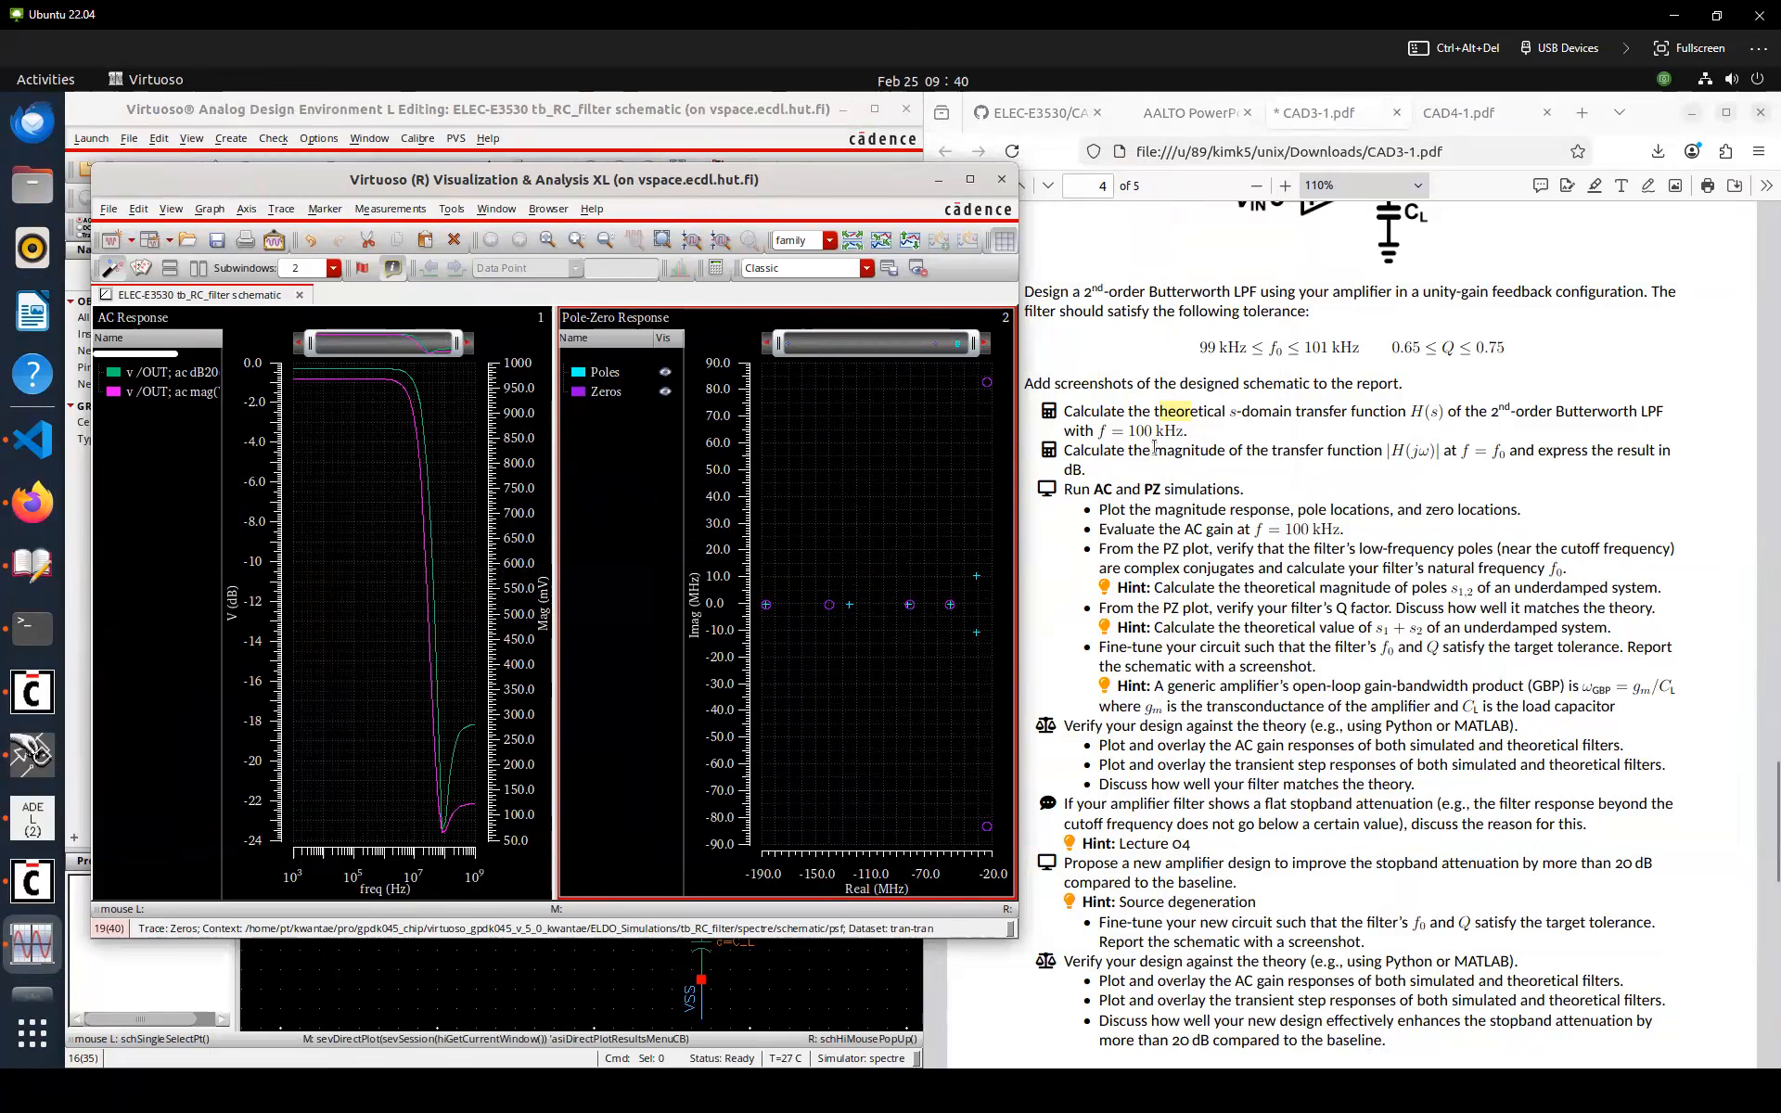
pyautogui.click(1331, 384)
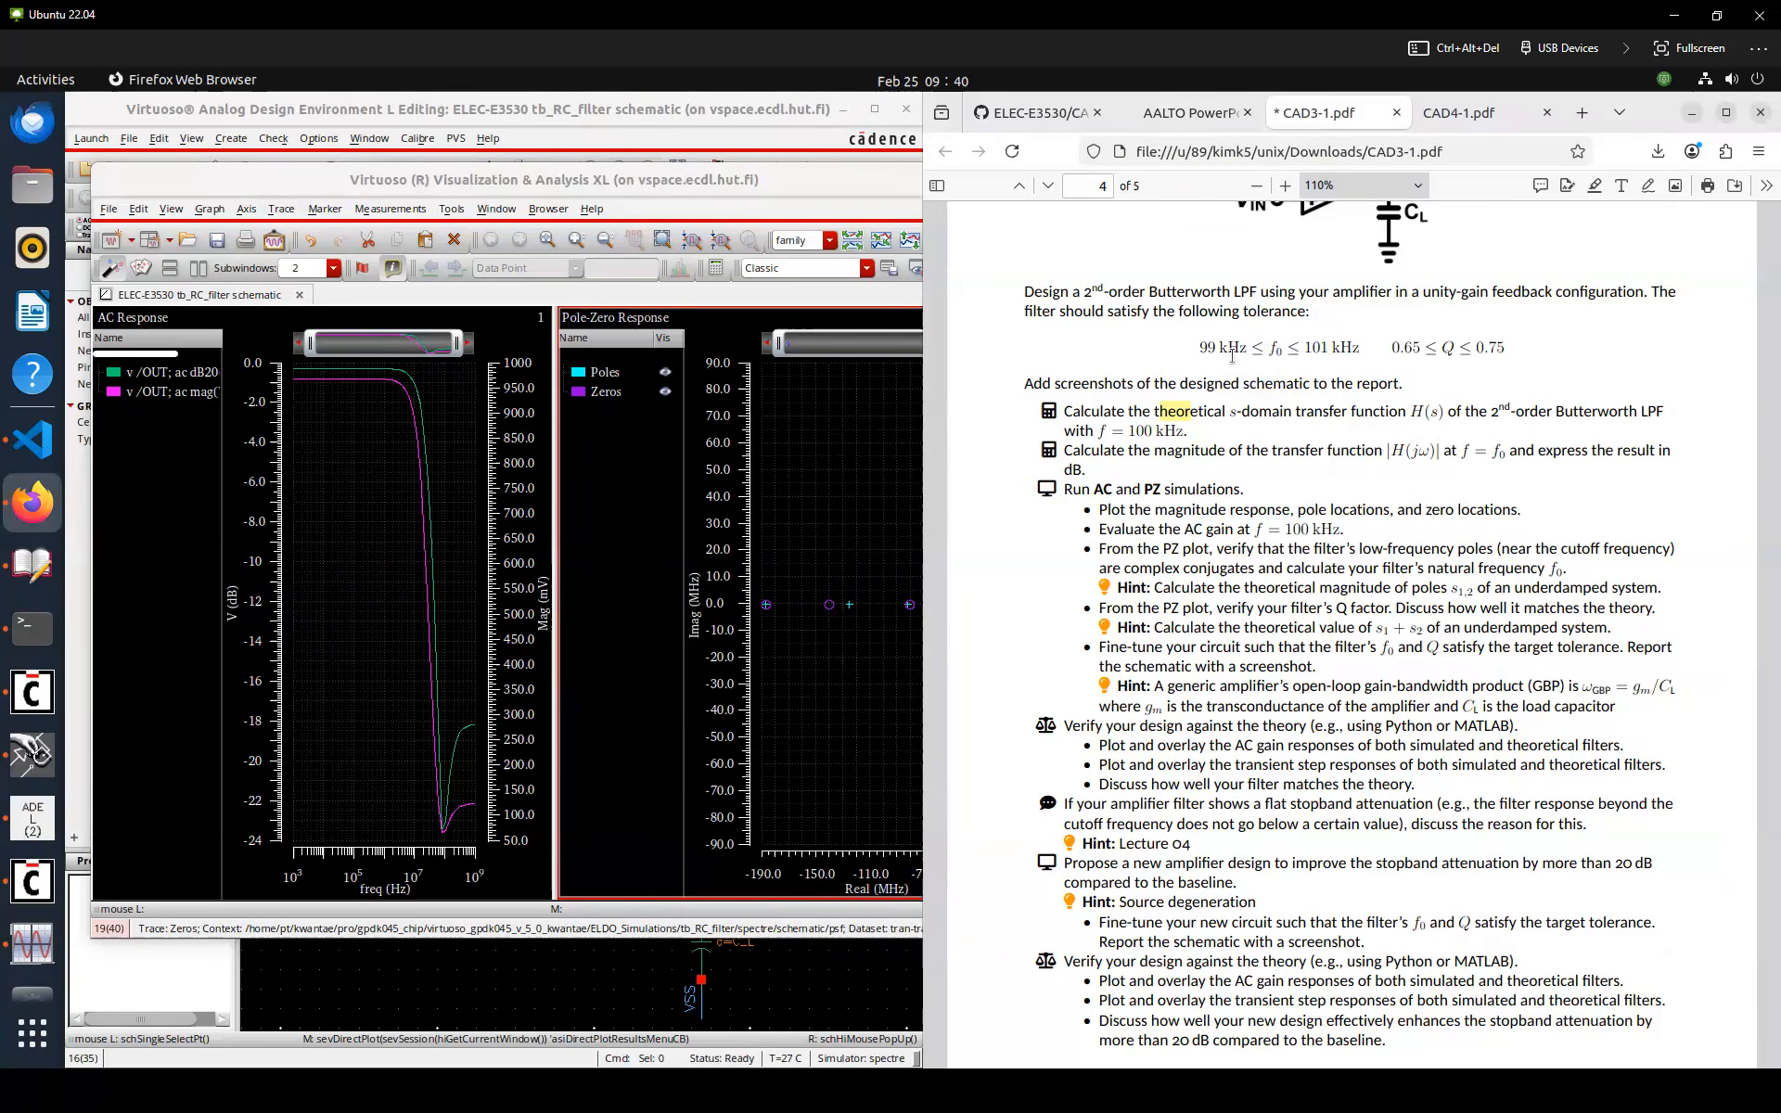
pyautogui.scroll(2, 1234, 361)
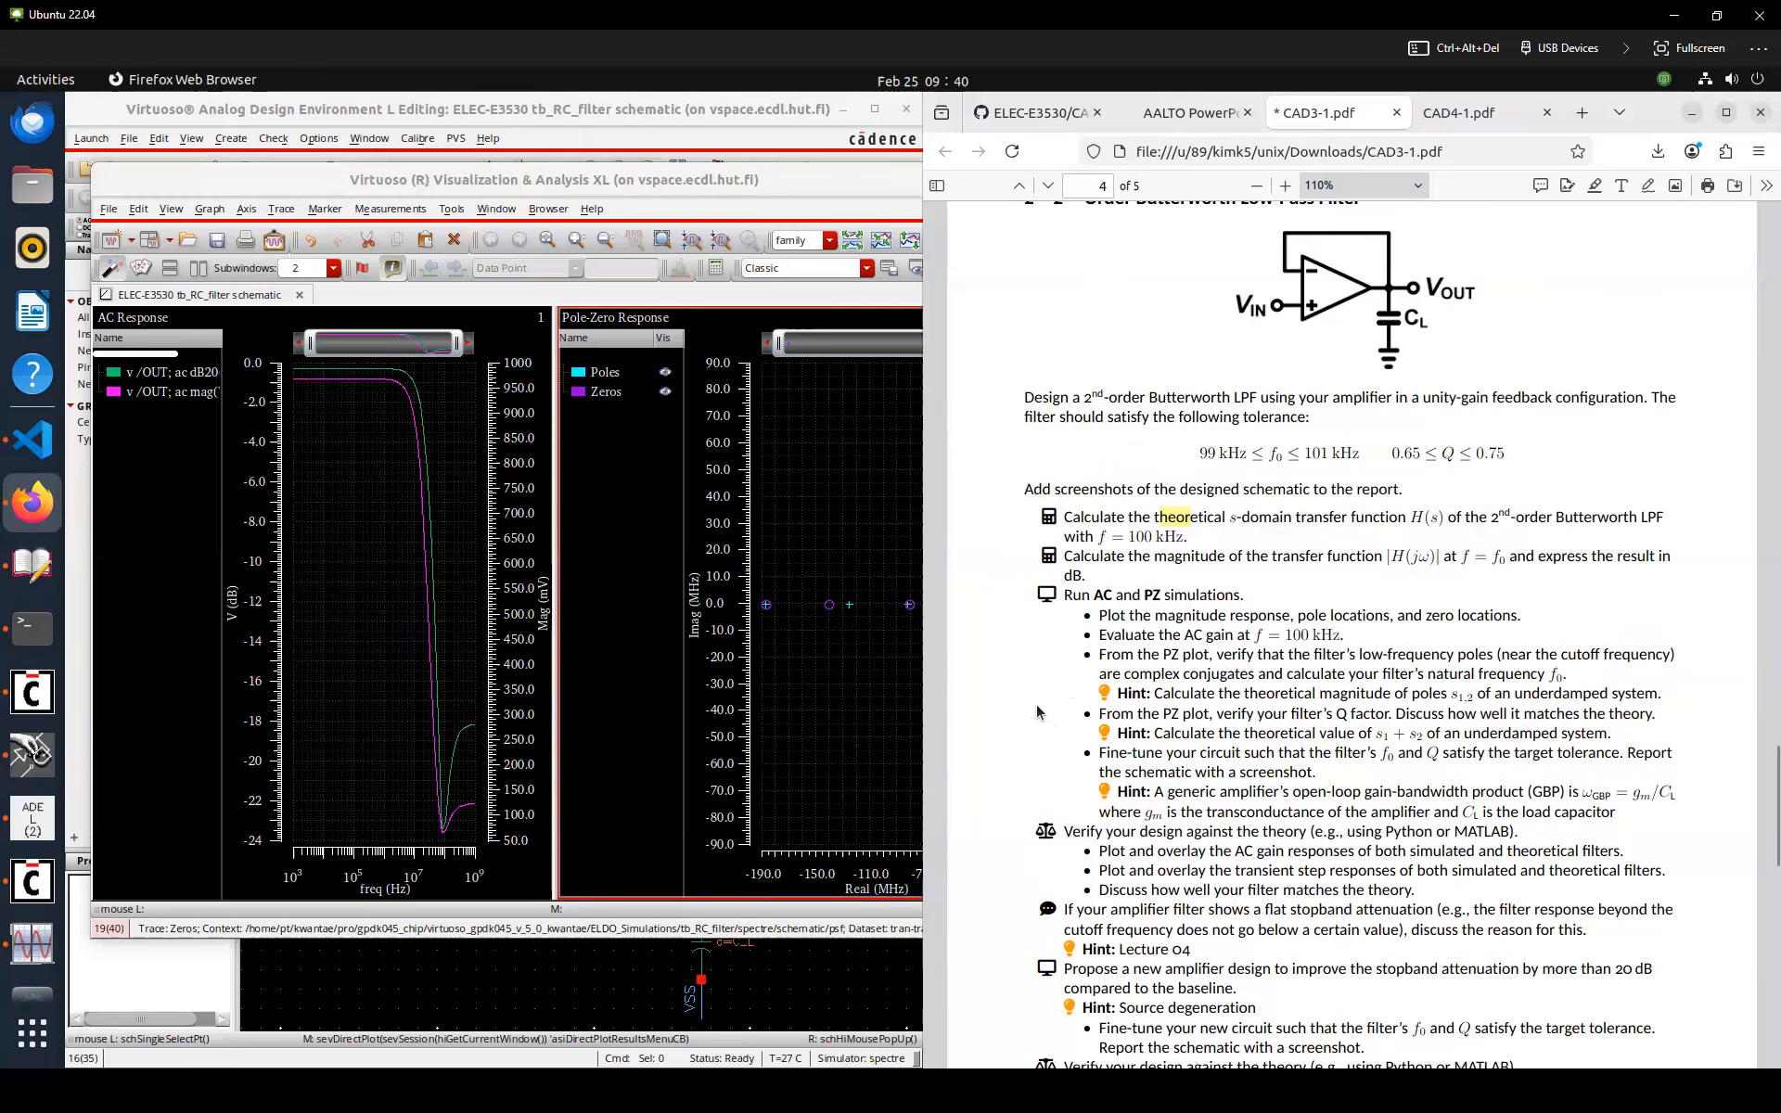
pyautogui.click(32, 944)
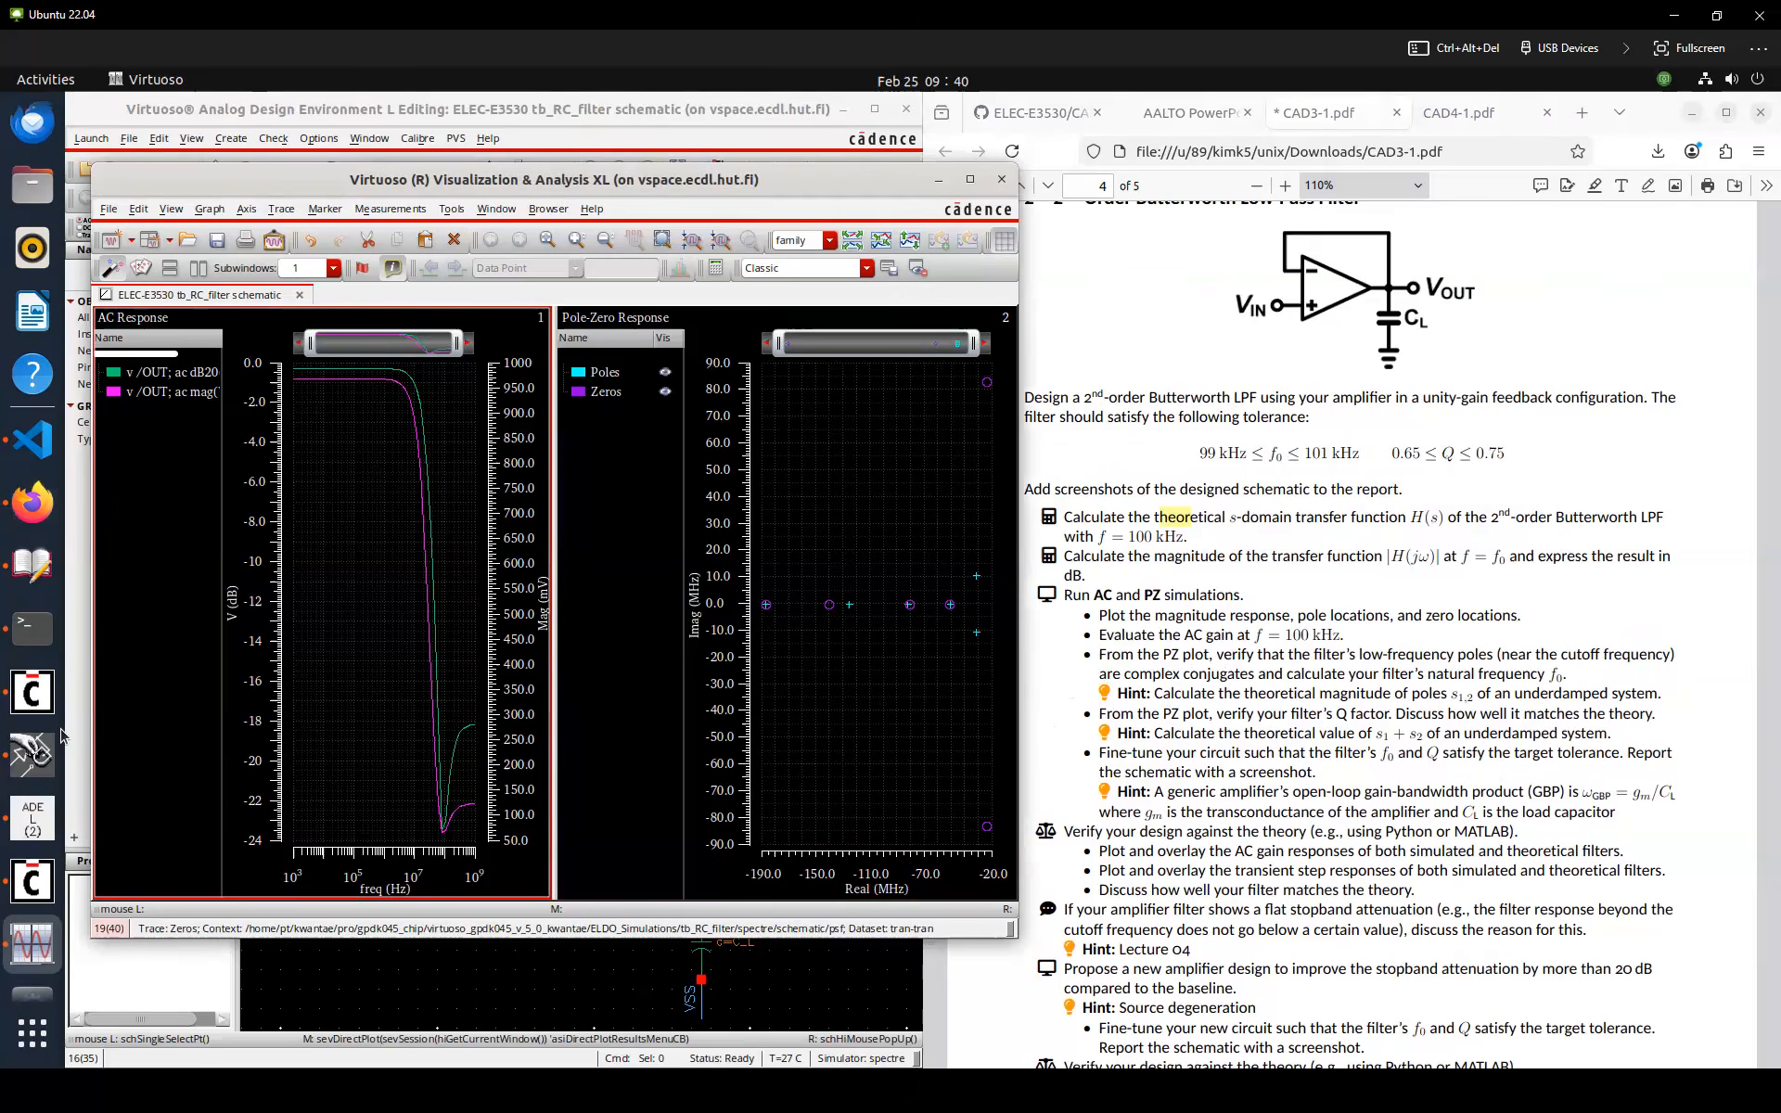
pyautogui.click(46, 818)
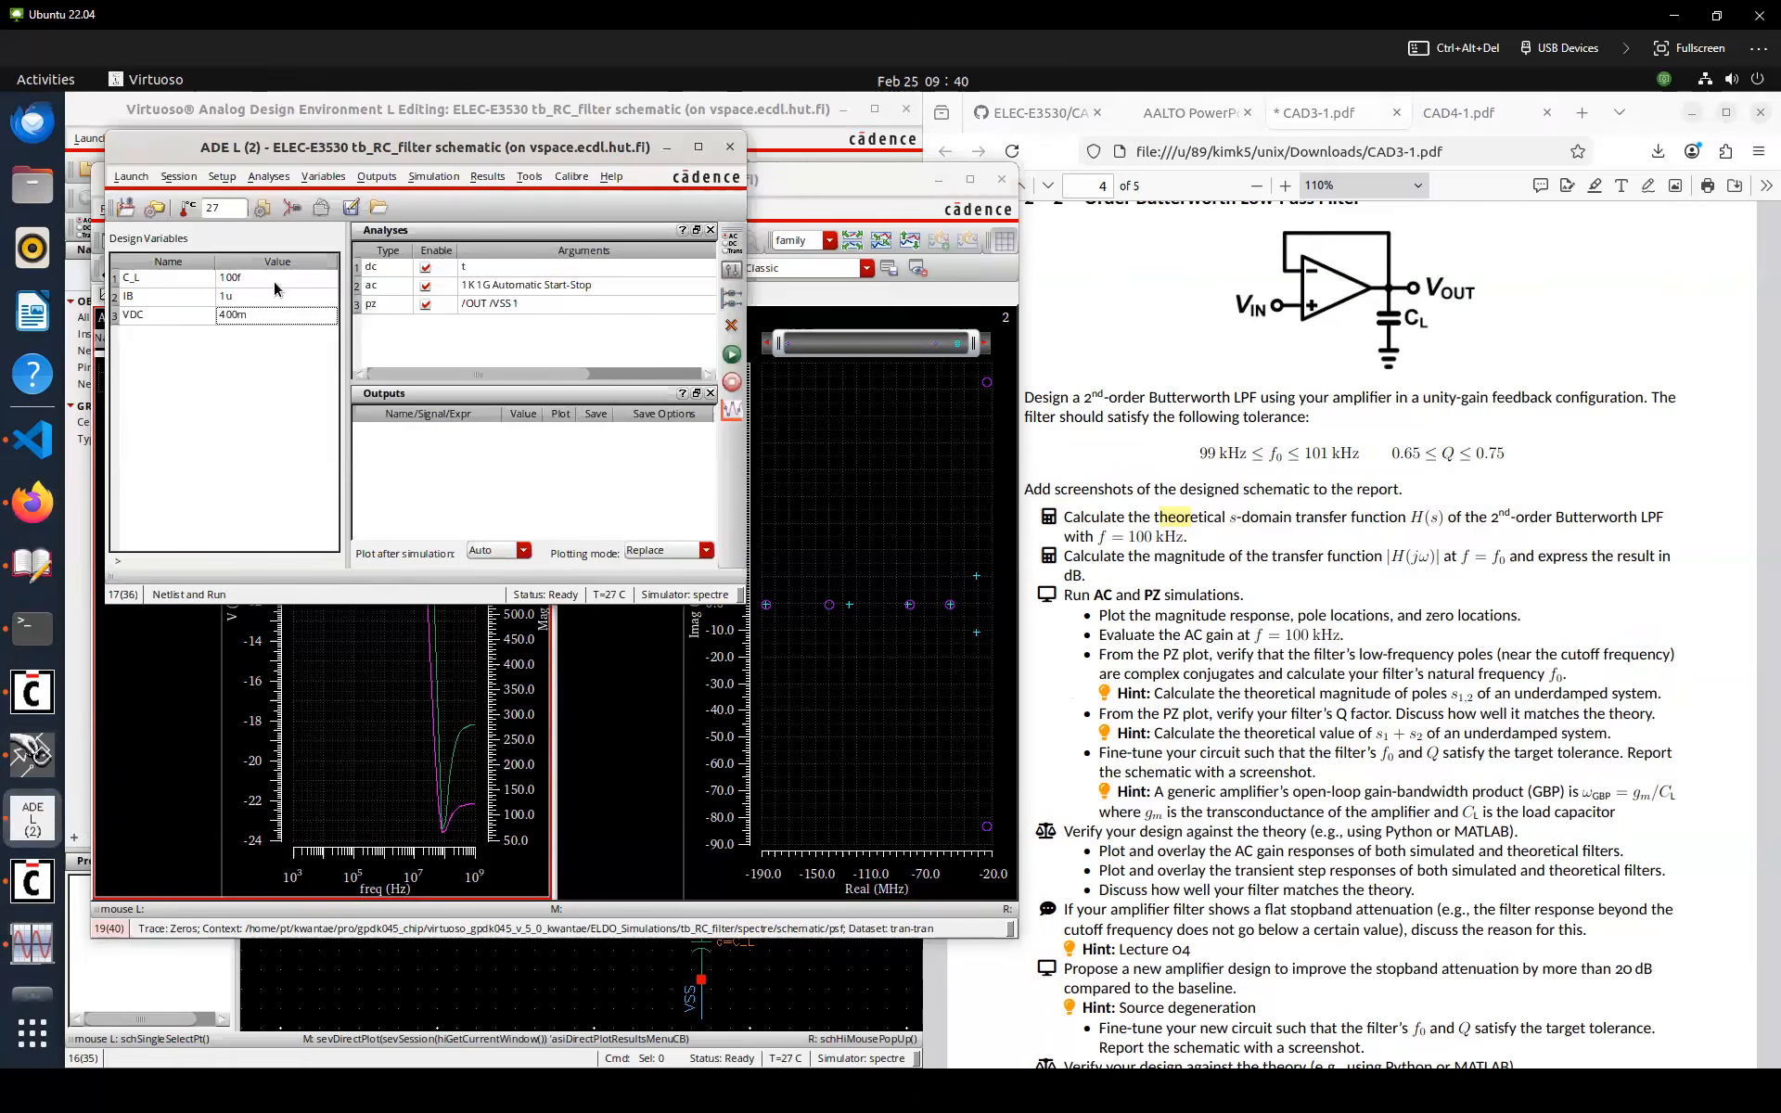
pyautogui.press('F2')
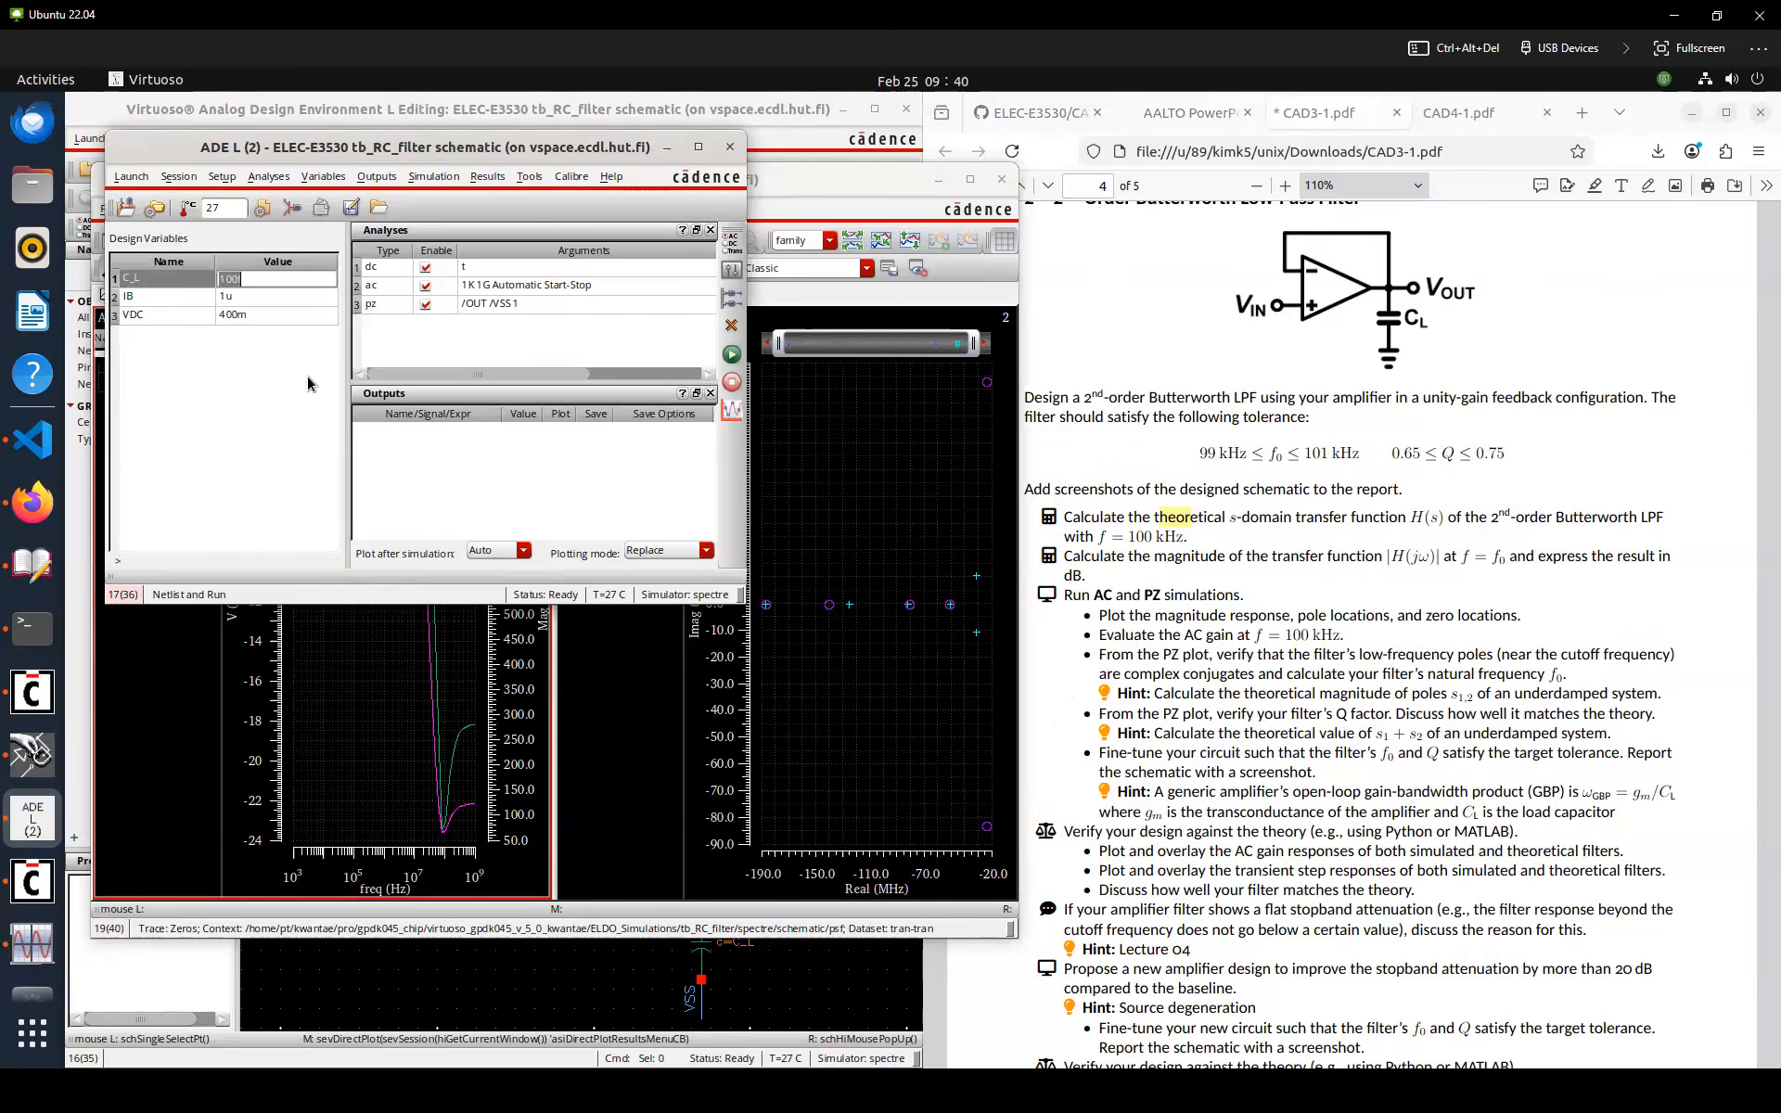
pyautogui.write('1p')
pyautogui.press('Return')
pyautogui.click(732, 353)
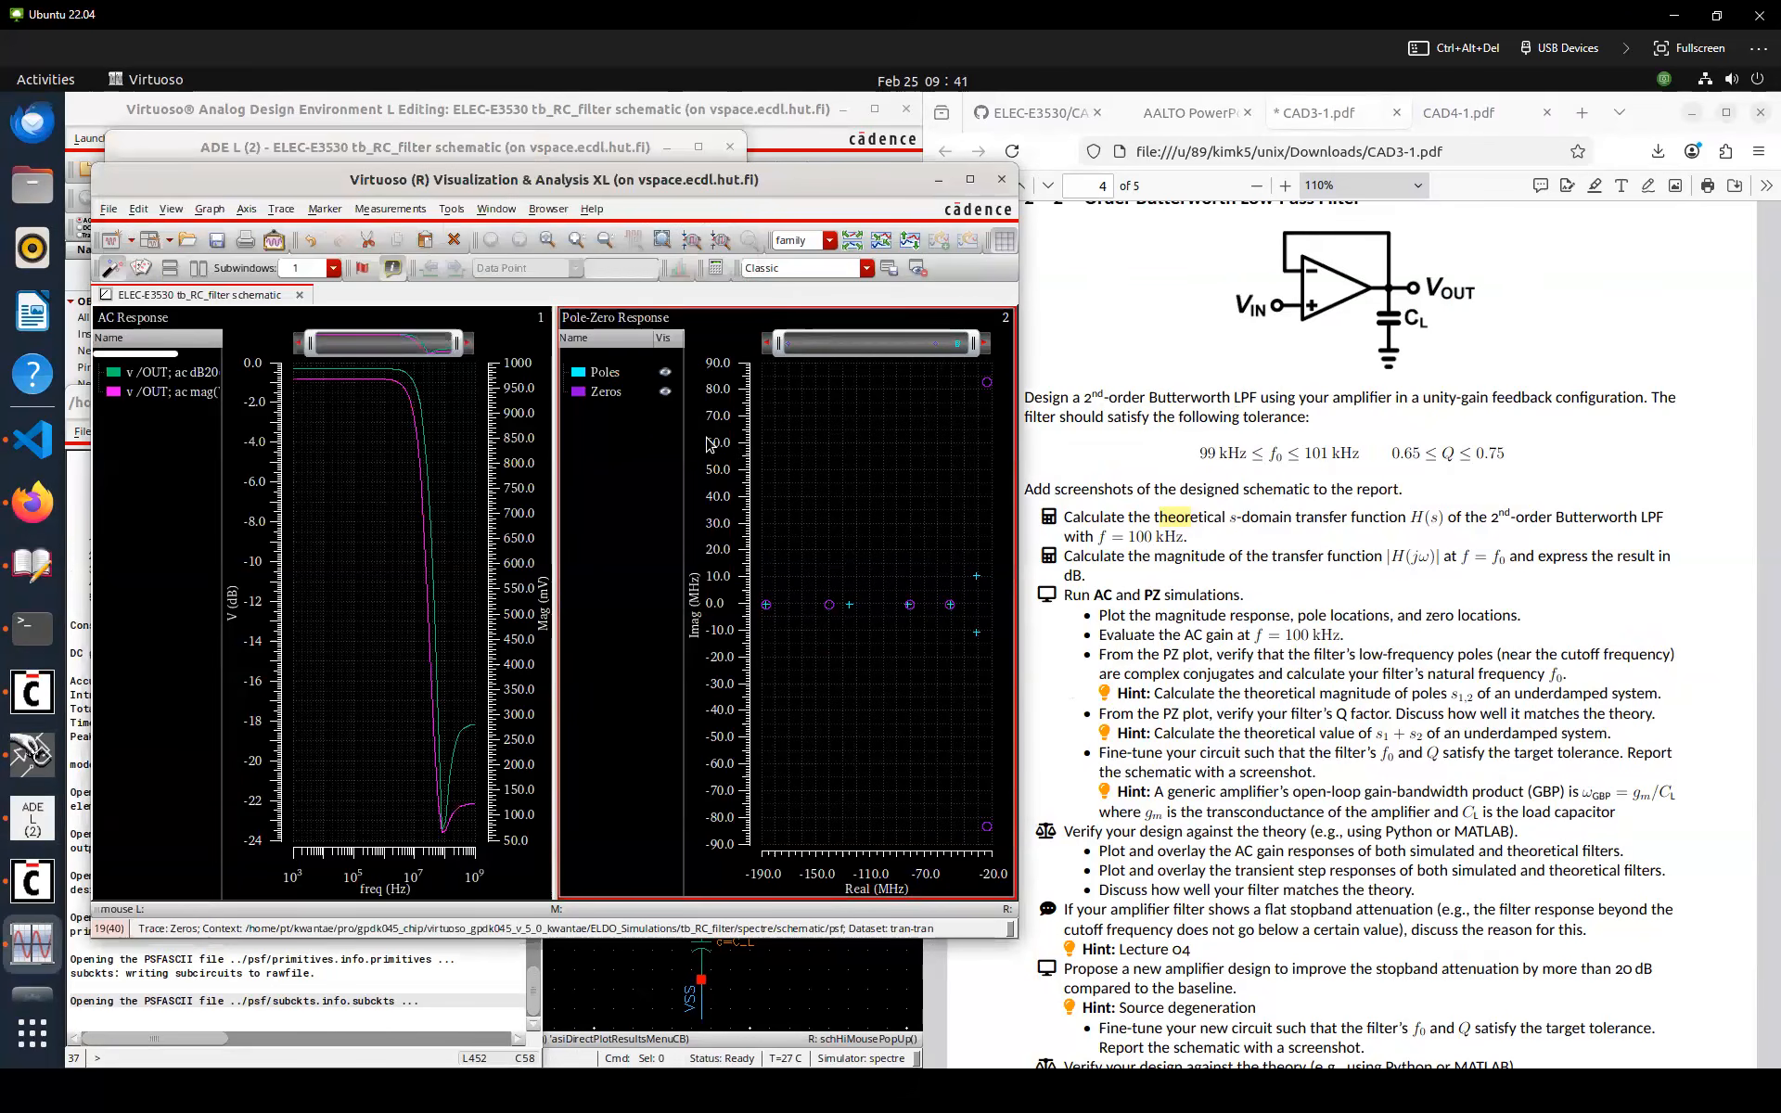
# Delete the zeros trace from the pole-zero plot
pyautogui.click(633, 378)
pyautogui.click(632, 386)
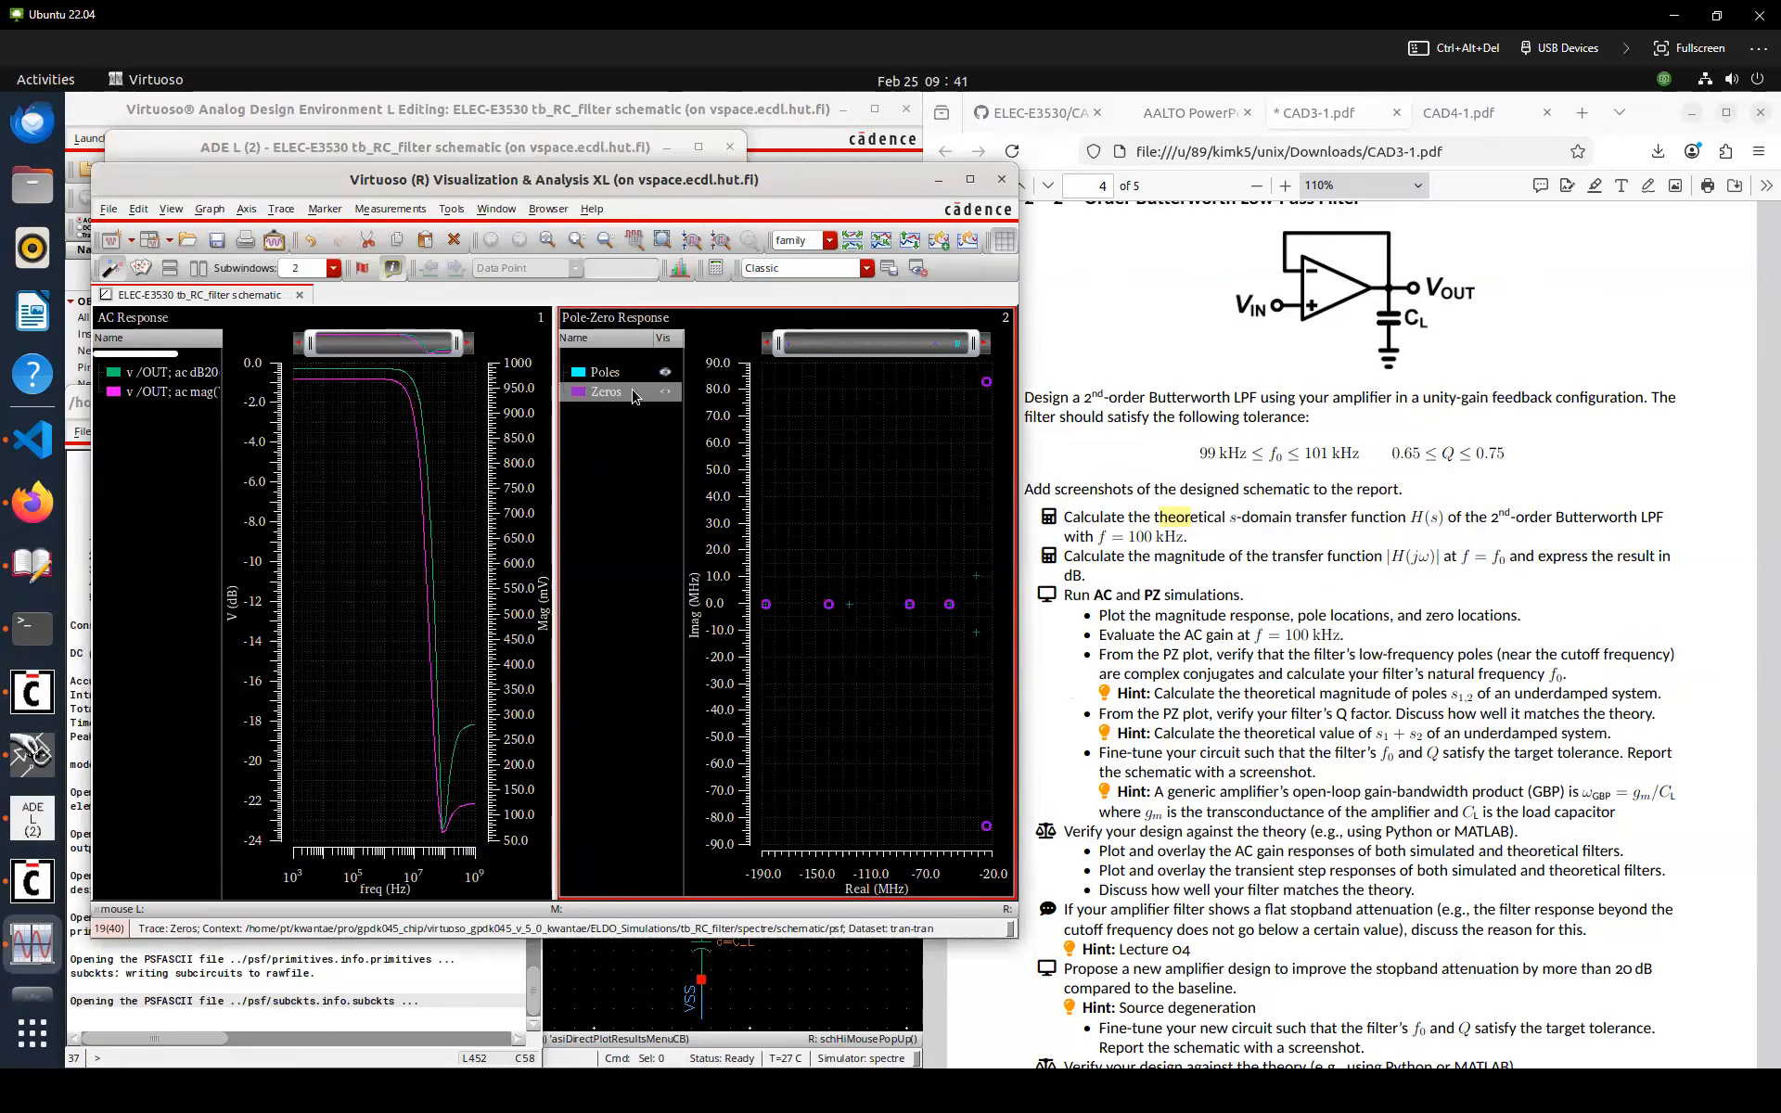
pyautogui.press('Delete')
# Apply the mag function to the poles expression in the calculator and plot pole magnitude versus Q factor in a new subwindow
pyautogui.click(628, 374)
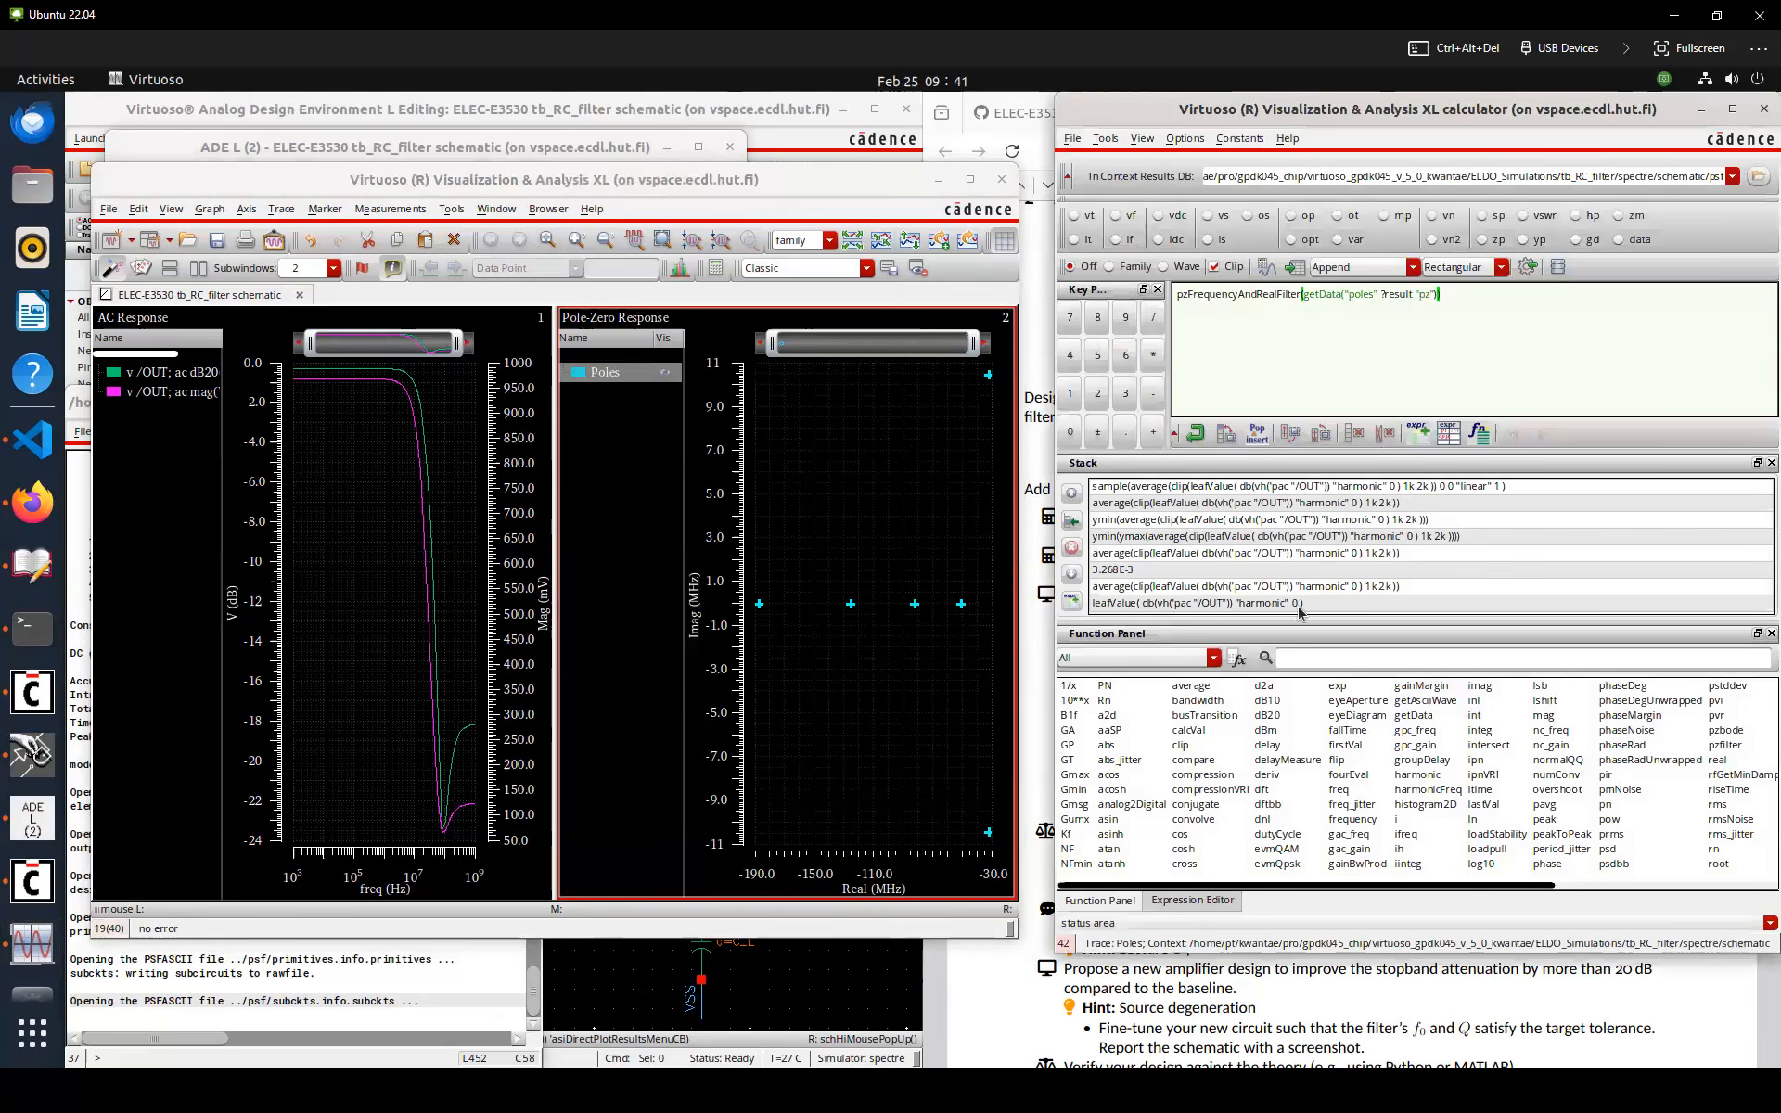
pyautogui.click(1315, 660)
pyautogui.write('mag')
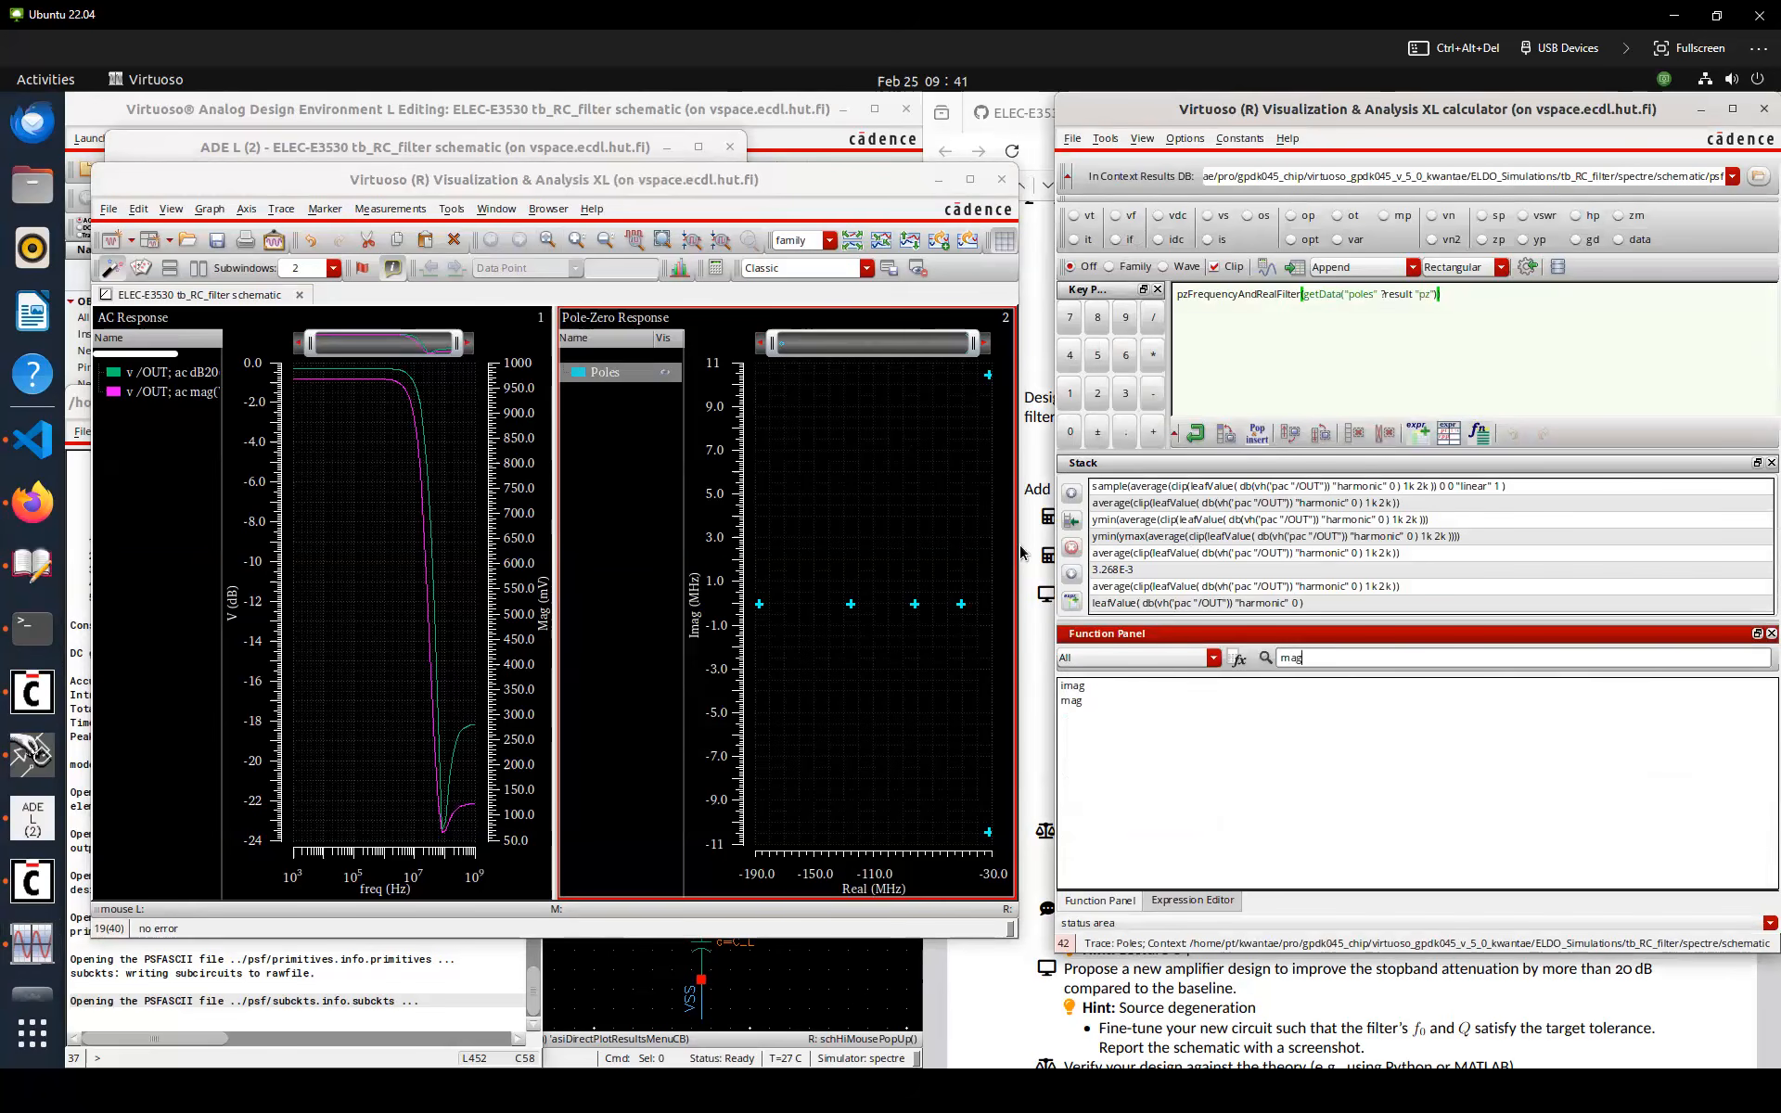
pyautogui.doubleClick(1083, 703)
pyautogui.click(1267, 269)
pyautogui.moveTo(173, 672); pyautogui.dragTo(764, 523)
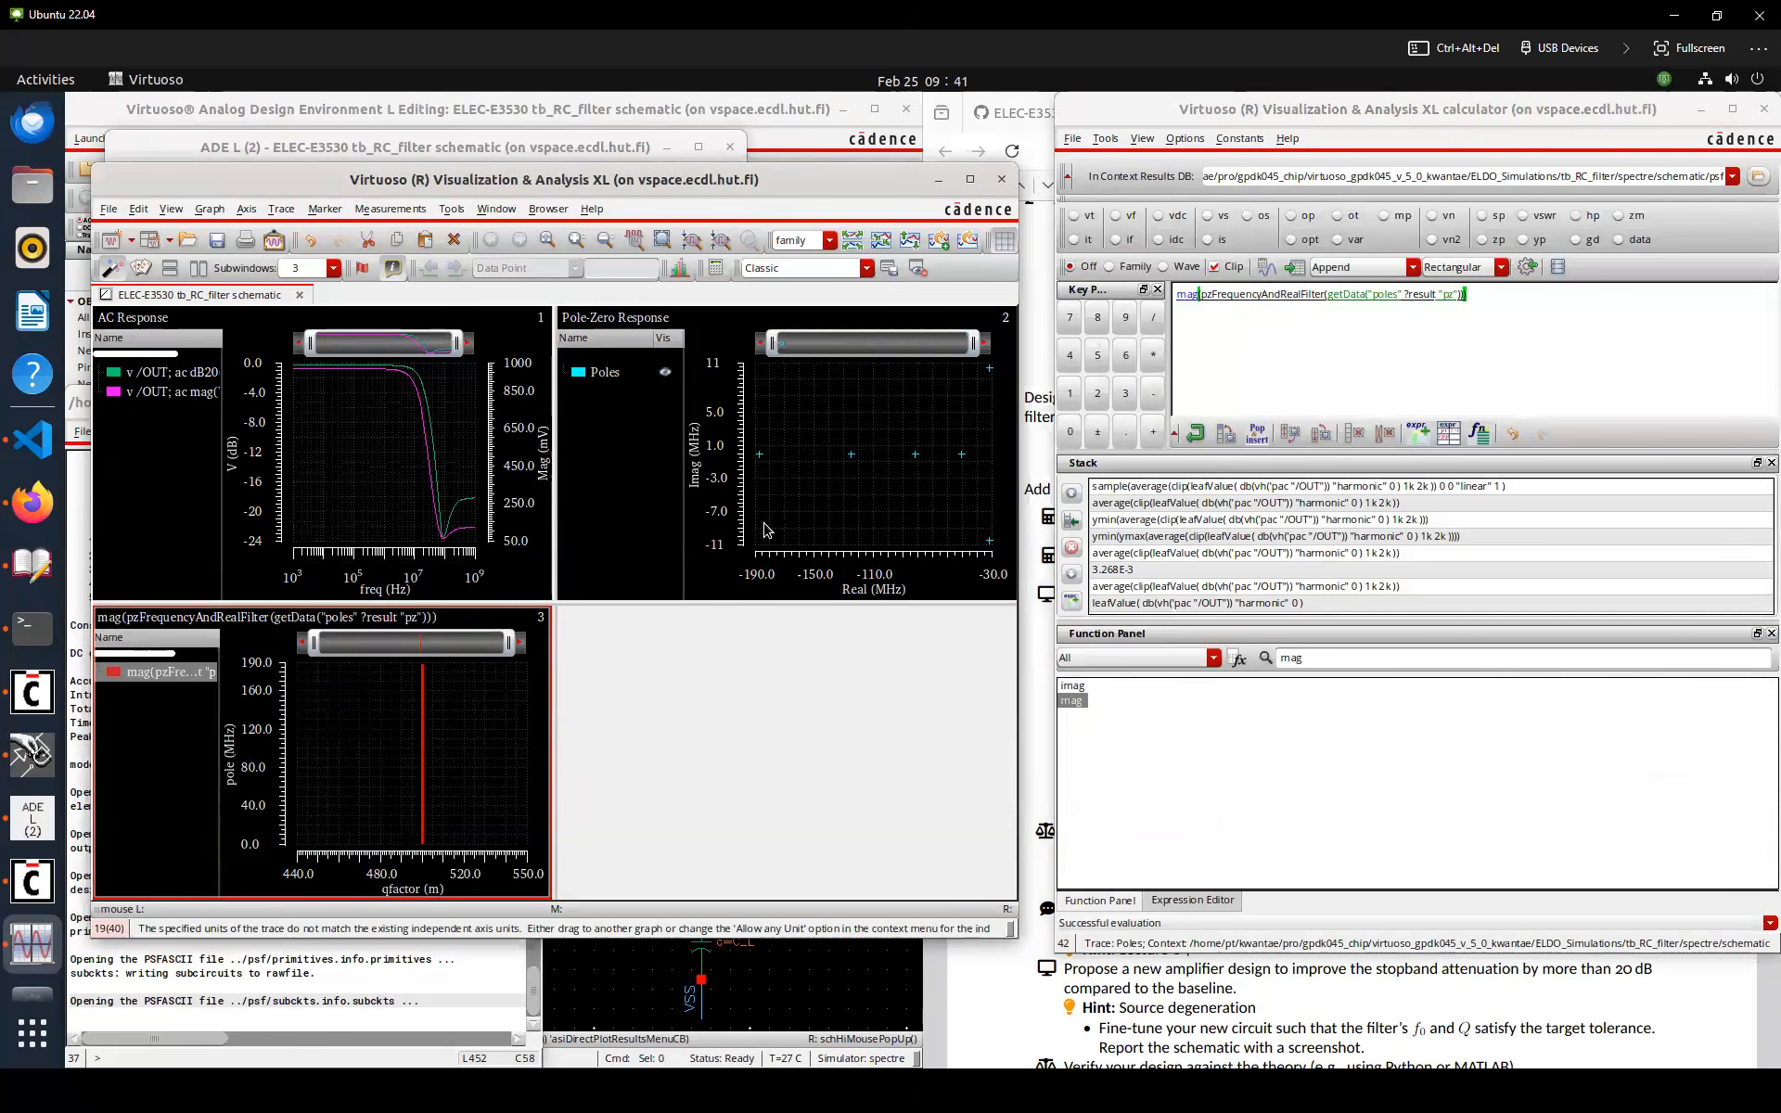
pyautogui.click(318, 754)
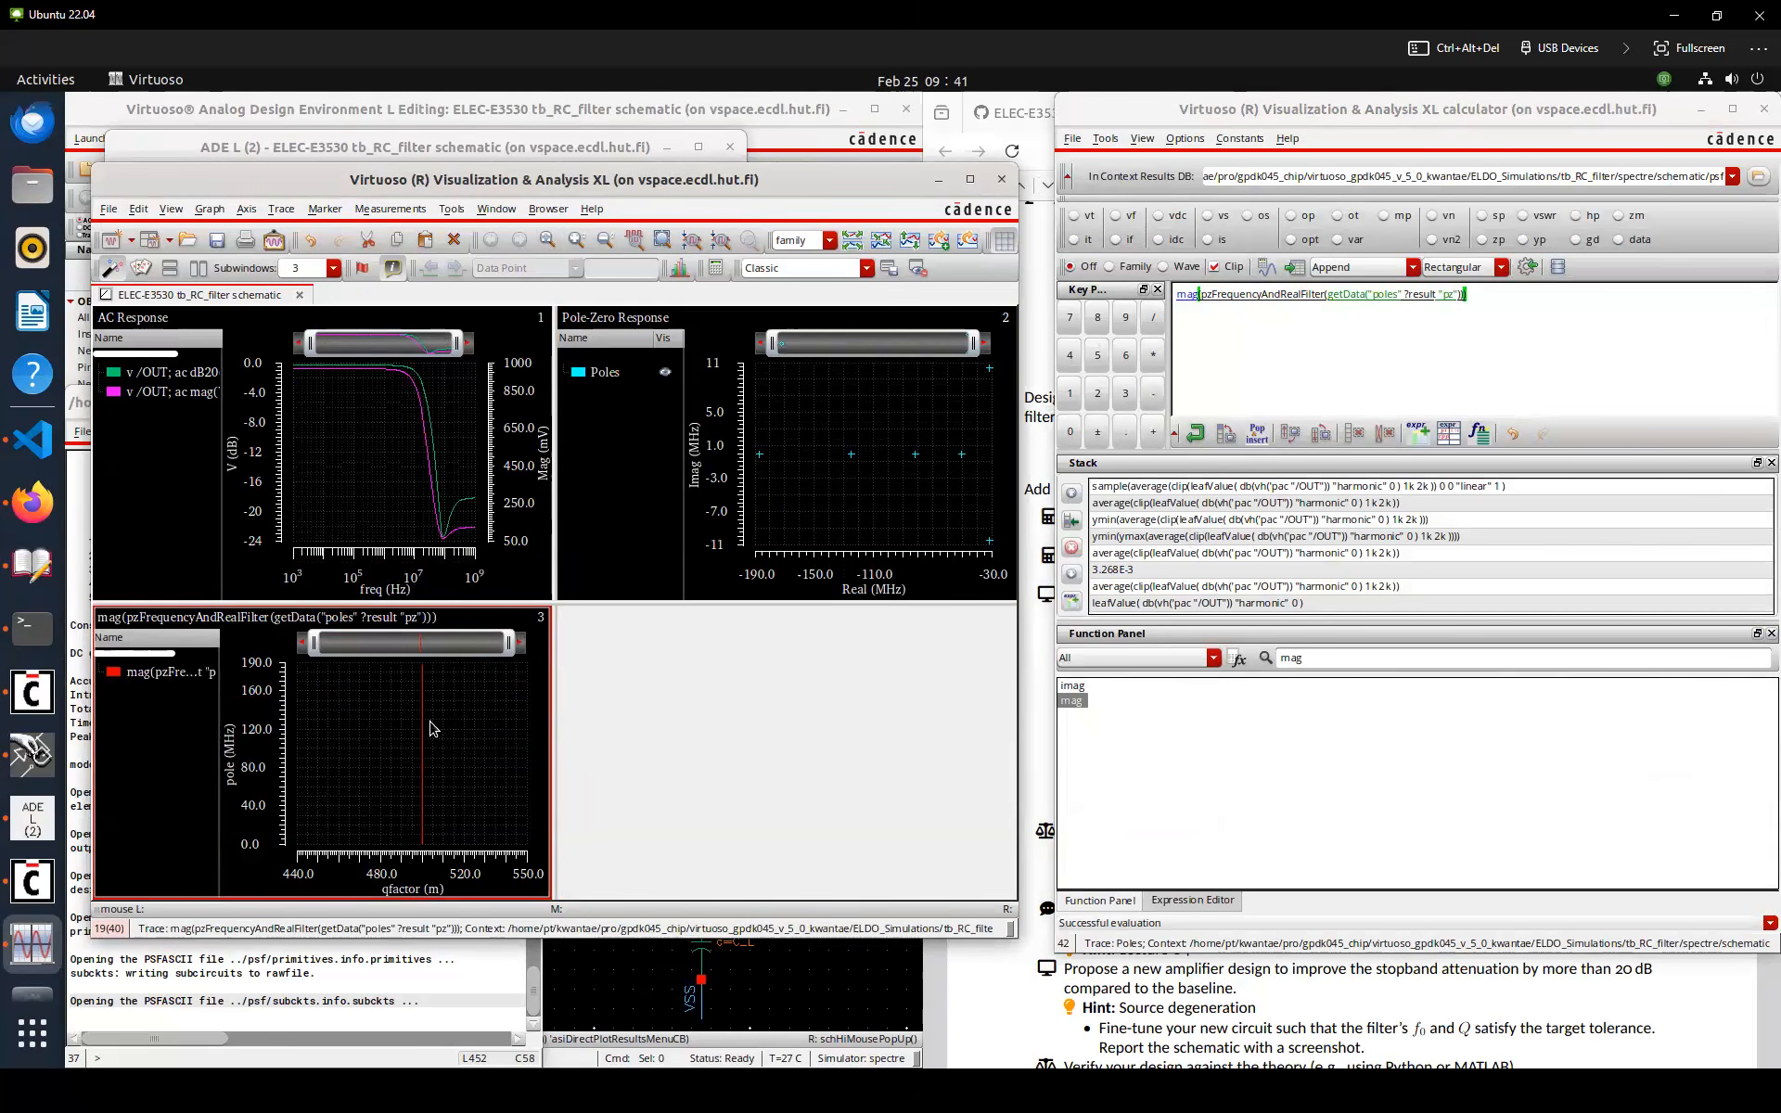
# Change the pole magnitude trace style to show individual points
pyautogui.rightClick(163, 678)
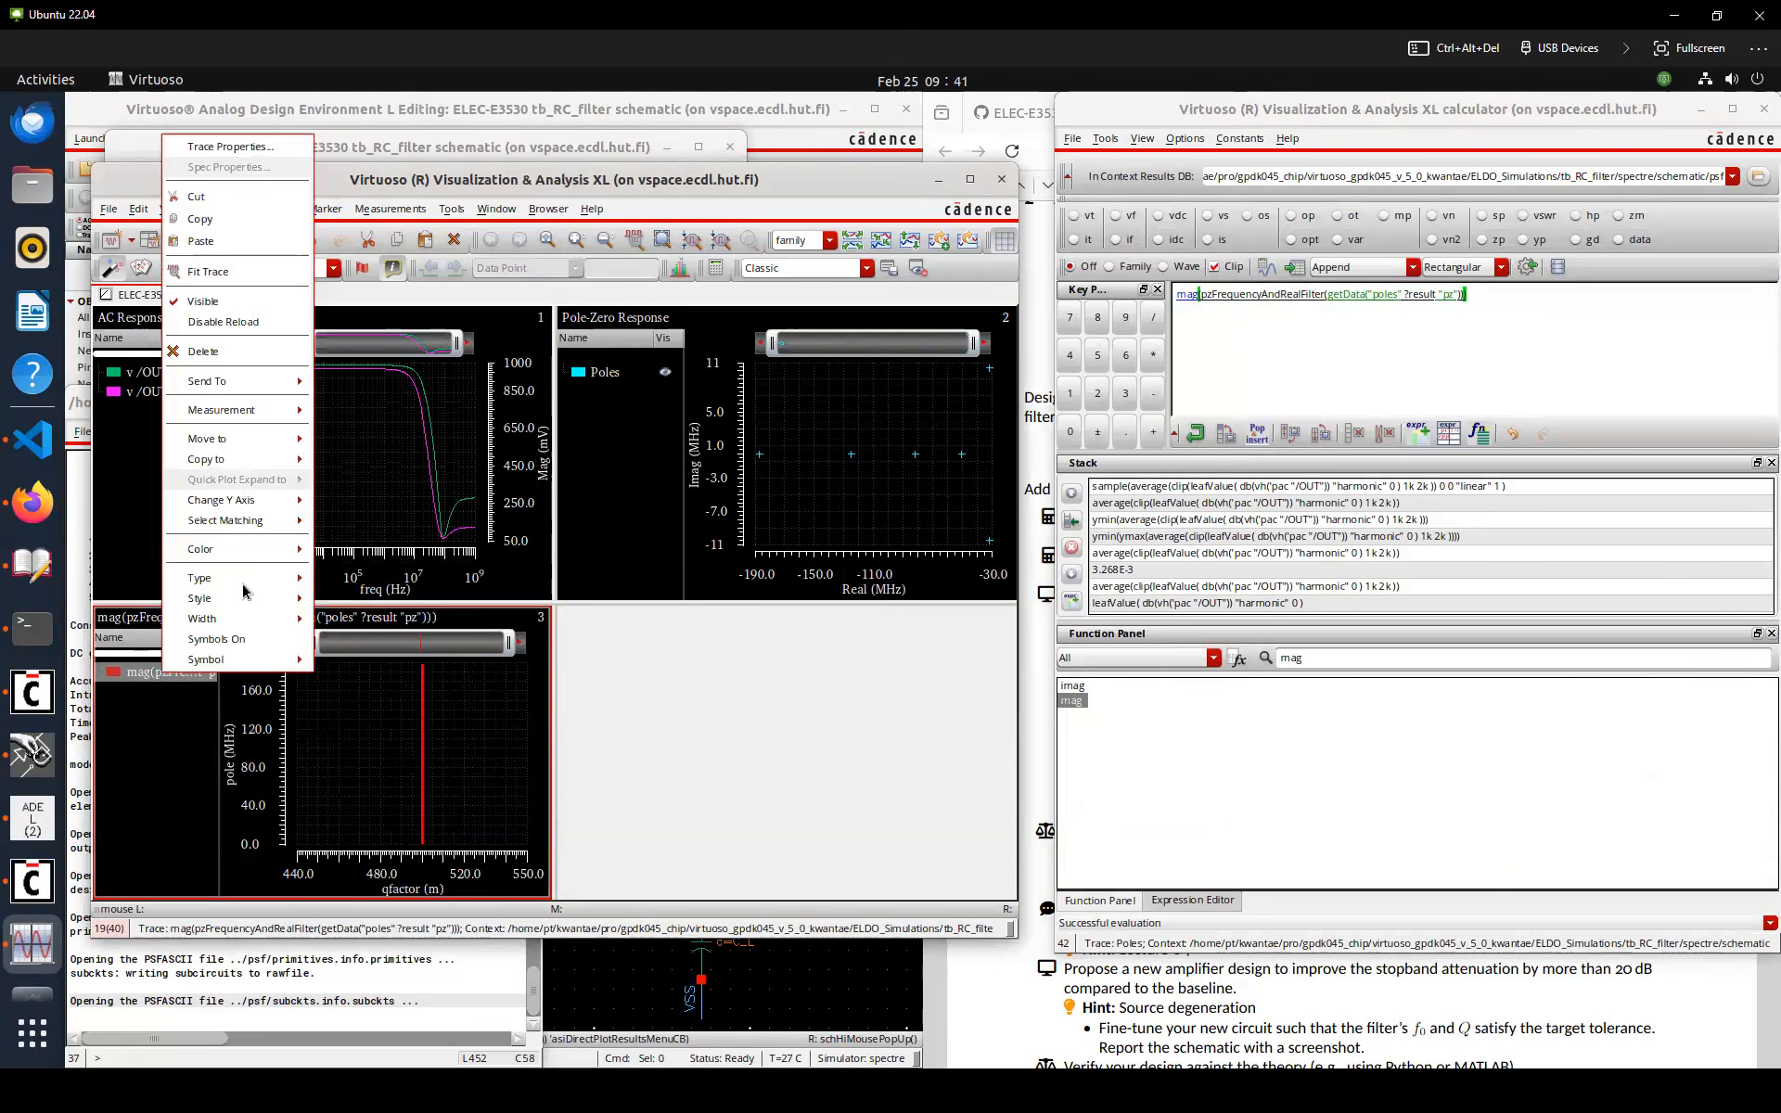
pyautogui.moveTo(243, 578)
pyautogui.click(355, 600)
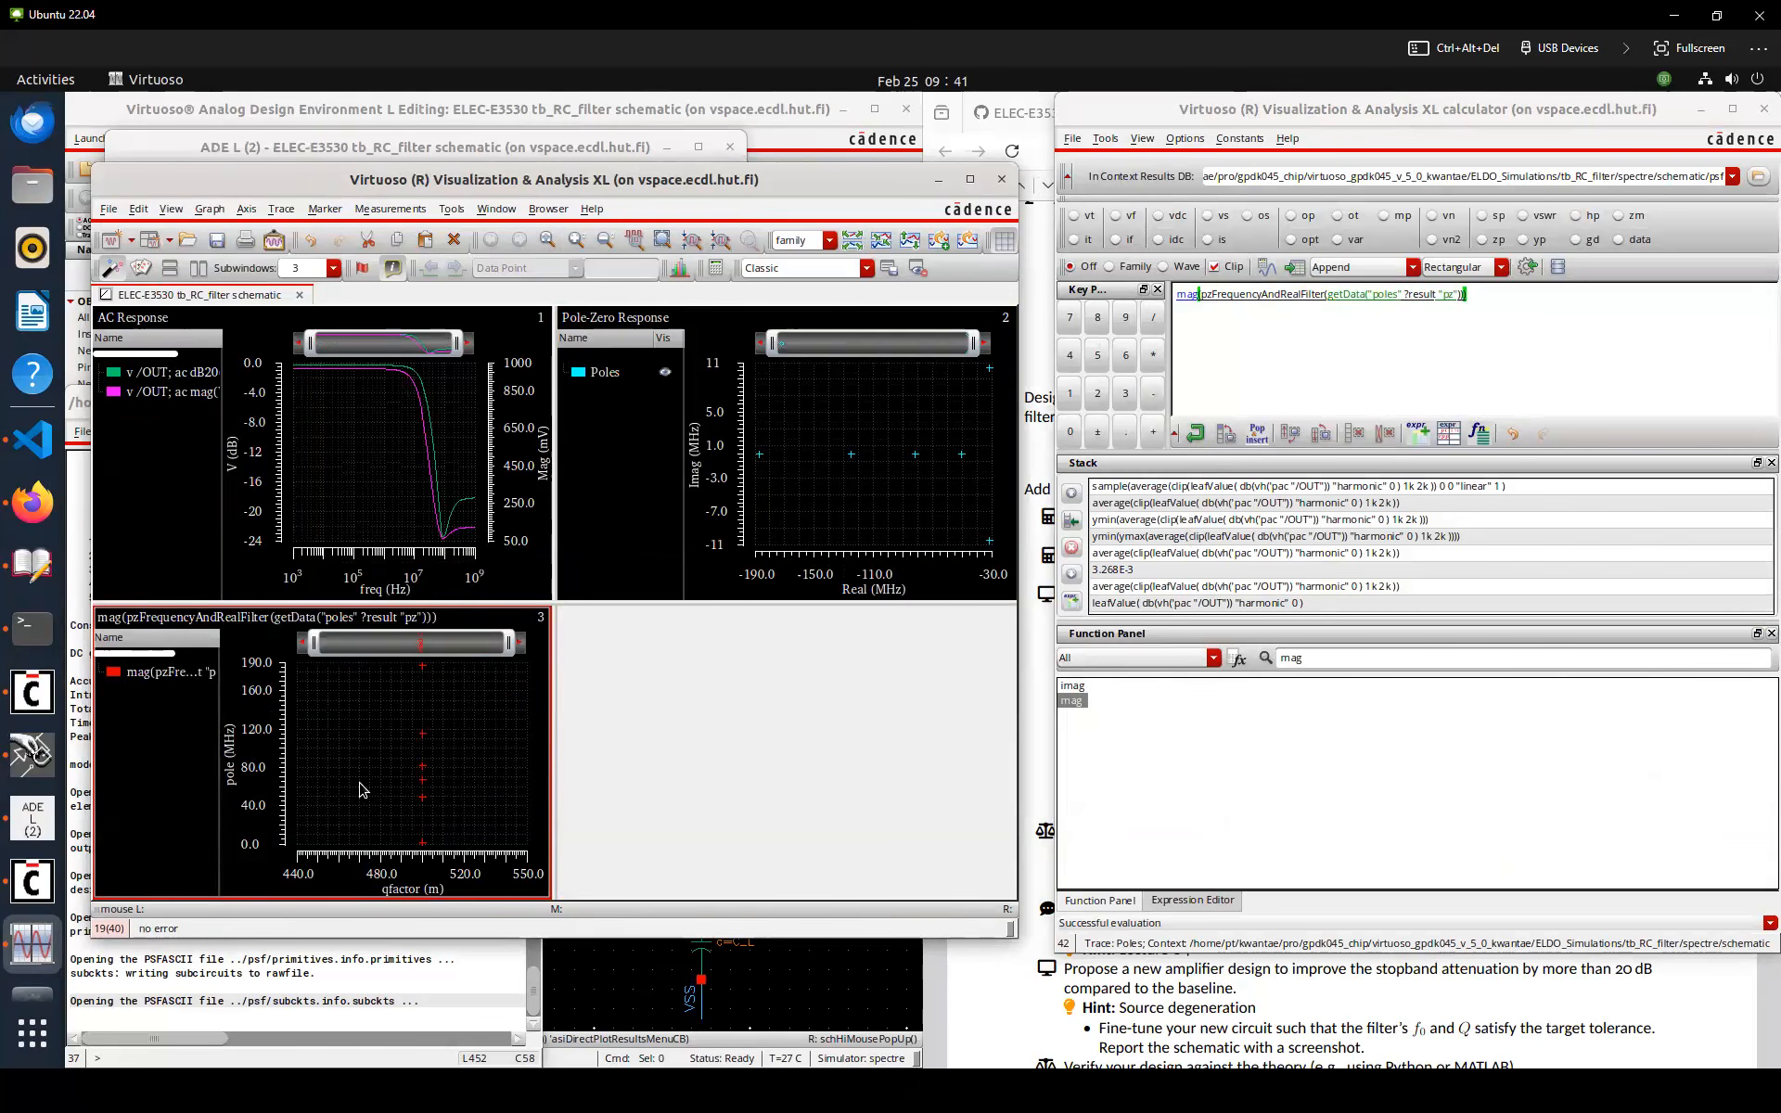
# Inspect the plotted pole points in both graphs and close the calculator
pyautogui.moveTo(423, 846)
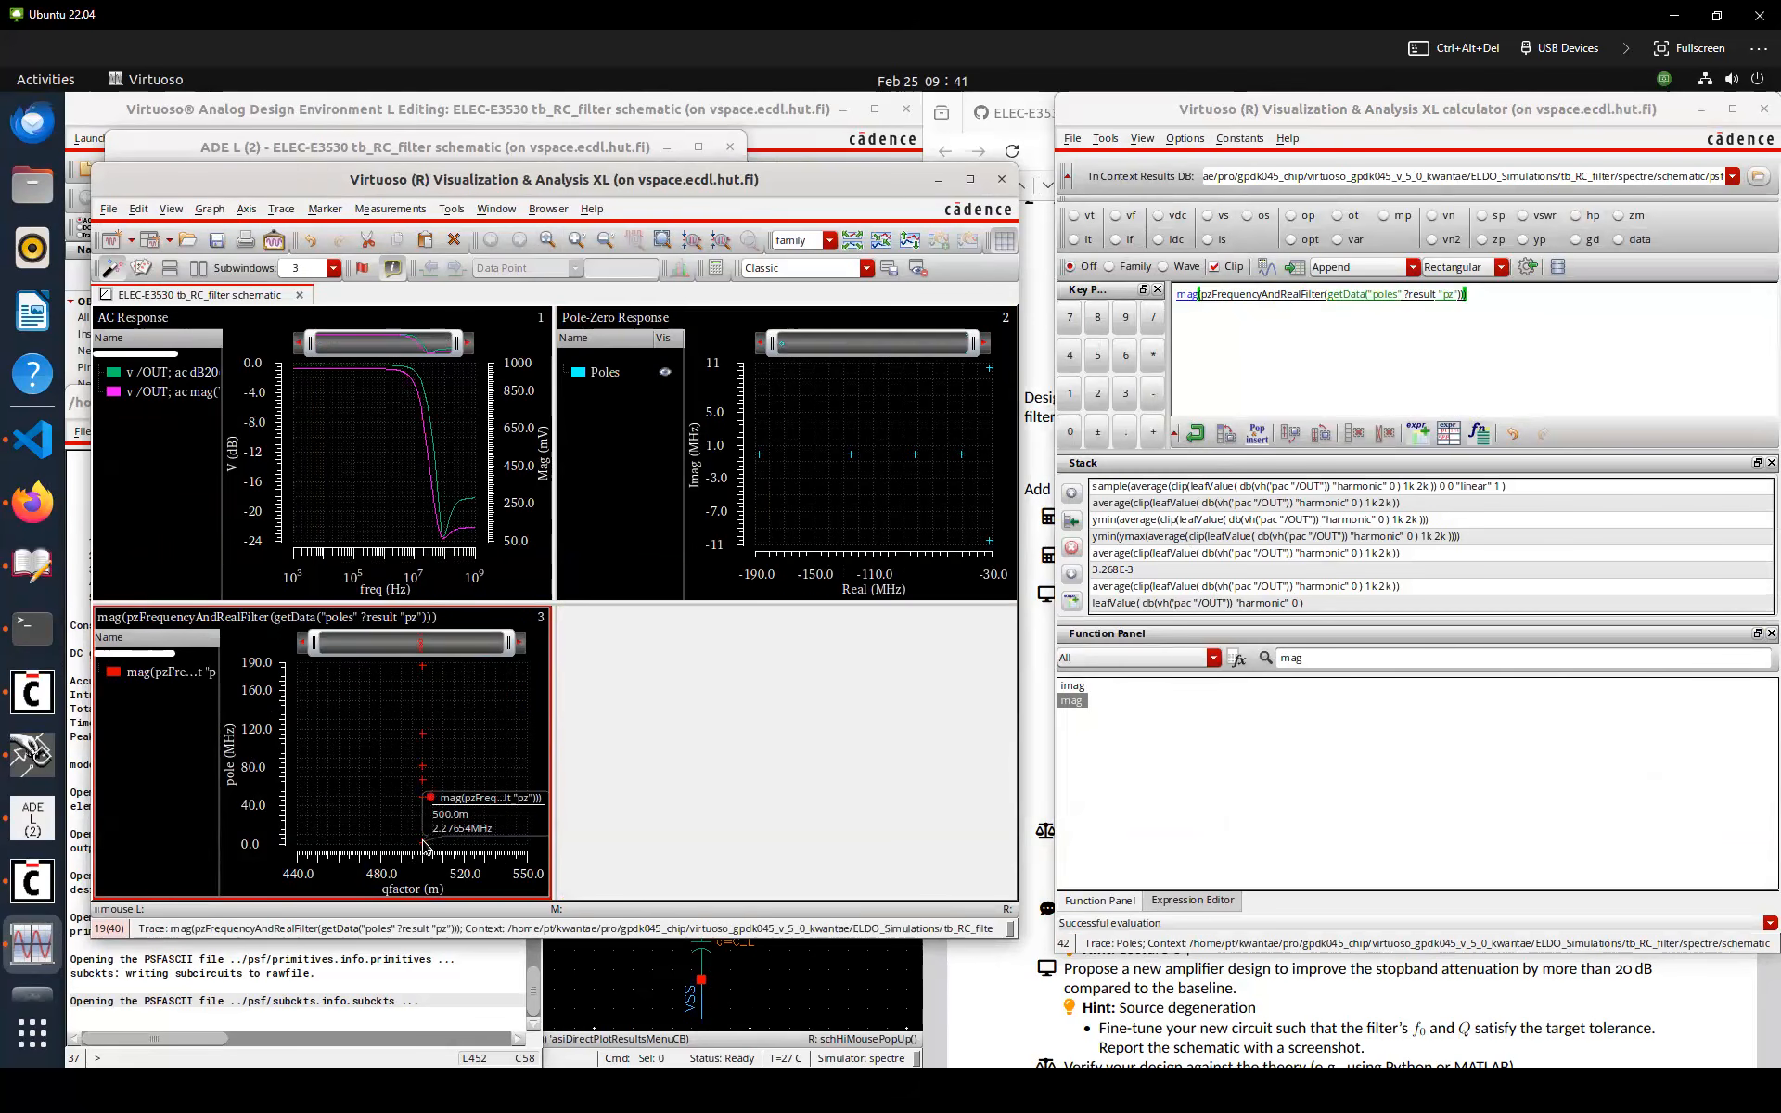
pyautogui.moveTo(989, 541)
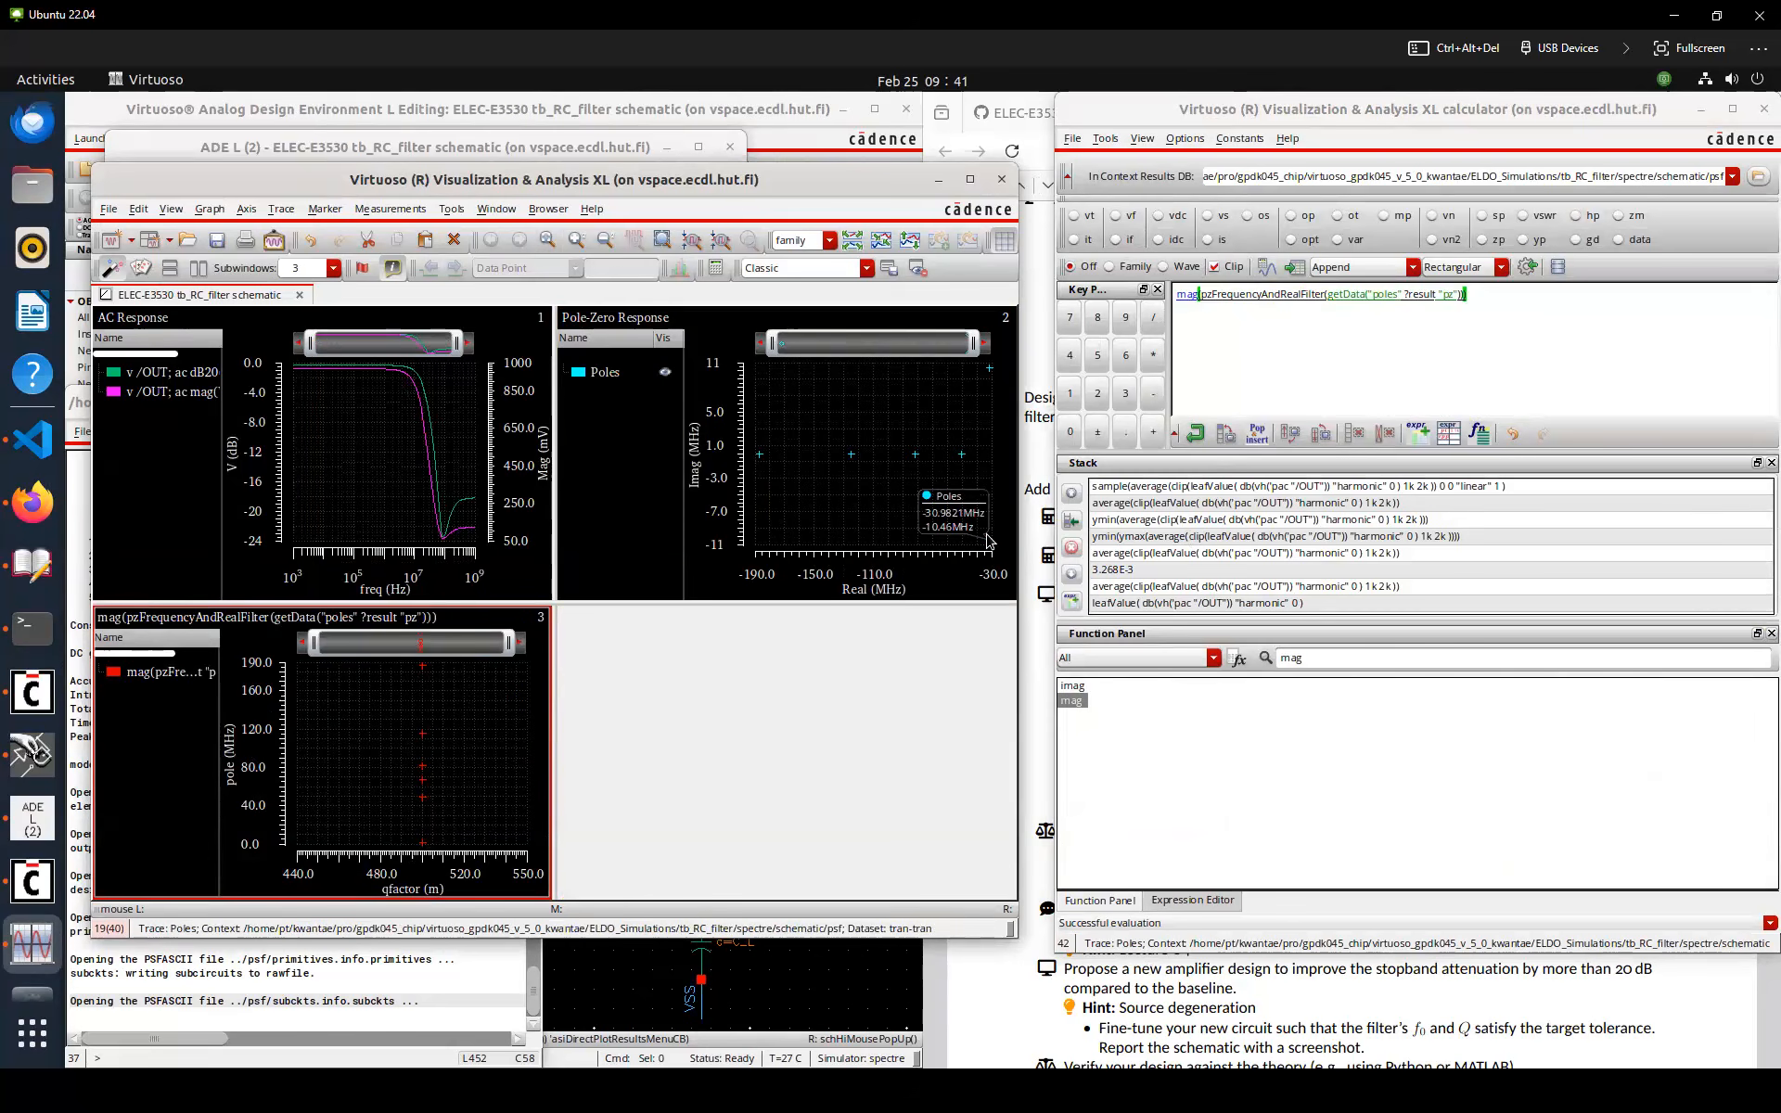
pyautogui.click(956, 491)
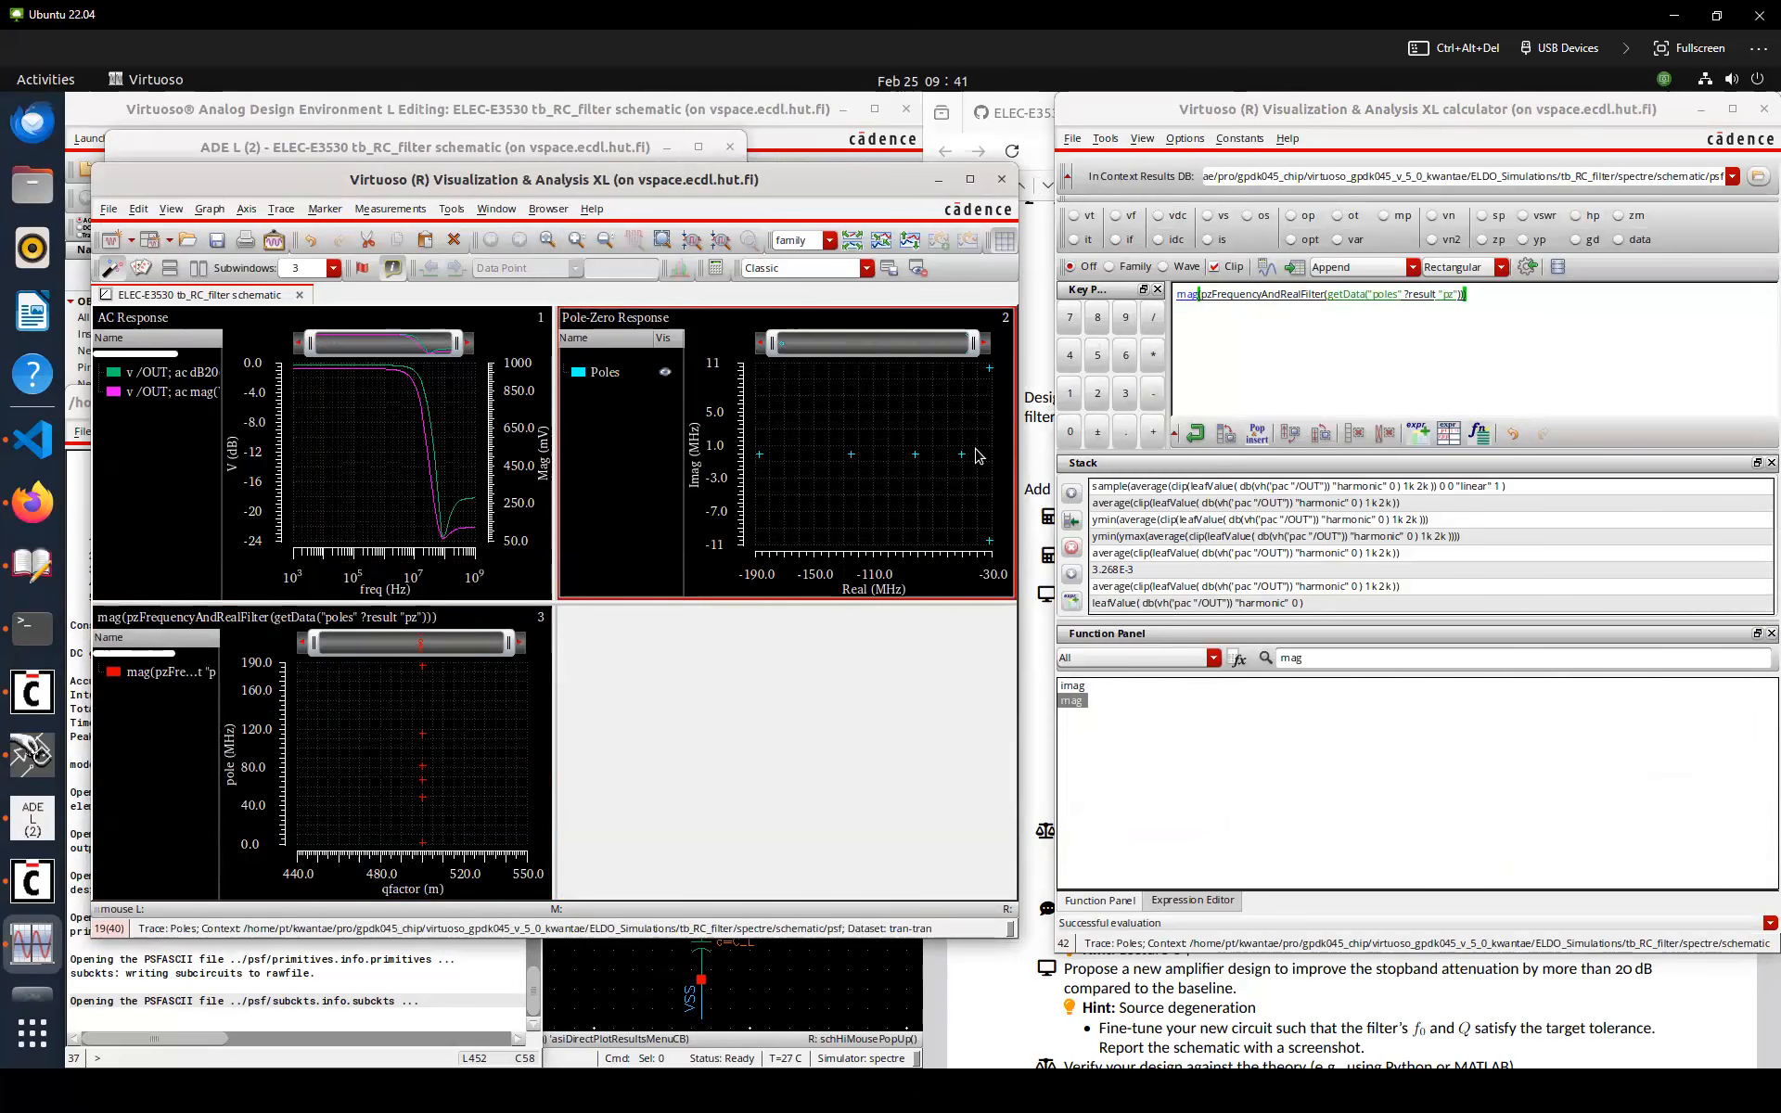
pyautogui.moveTo(418, 843)
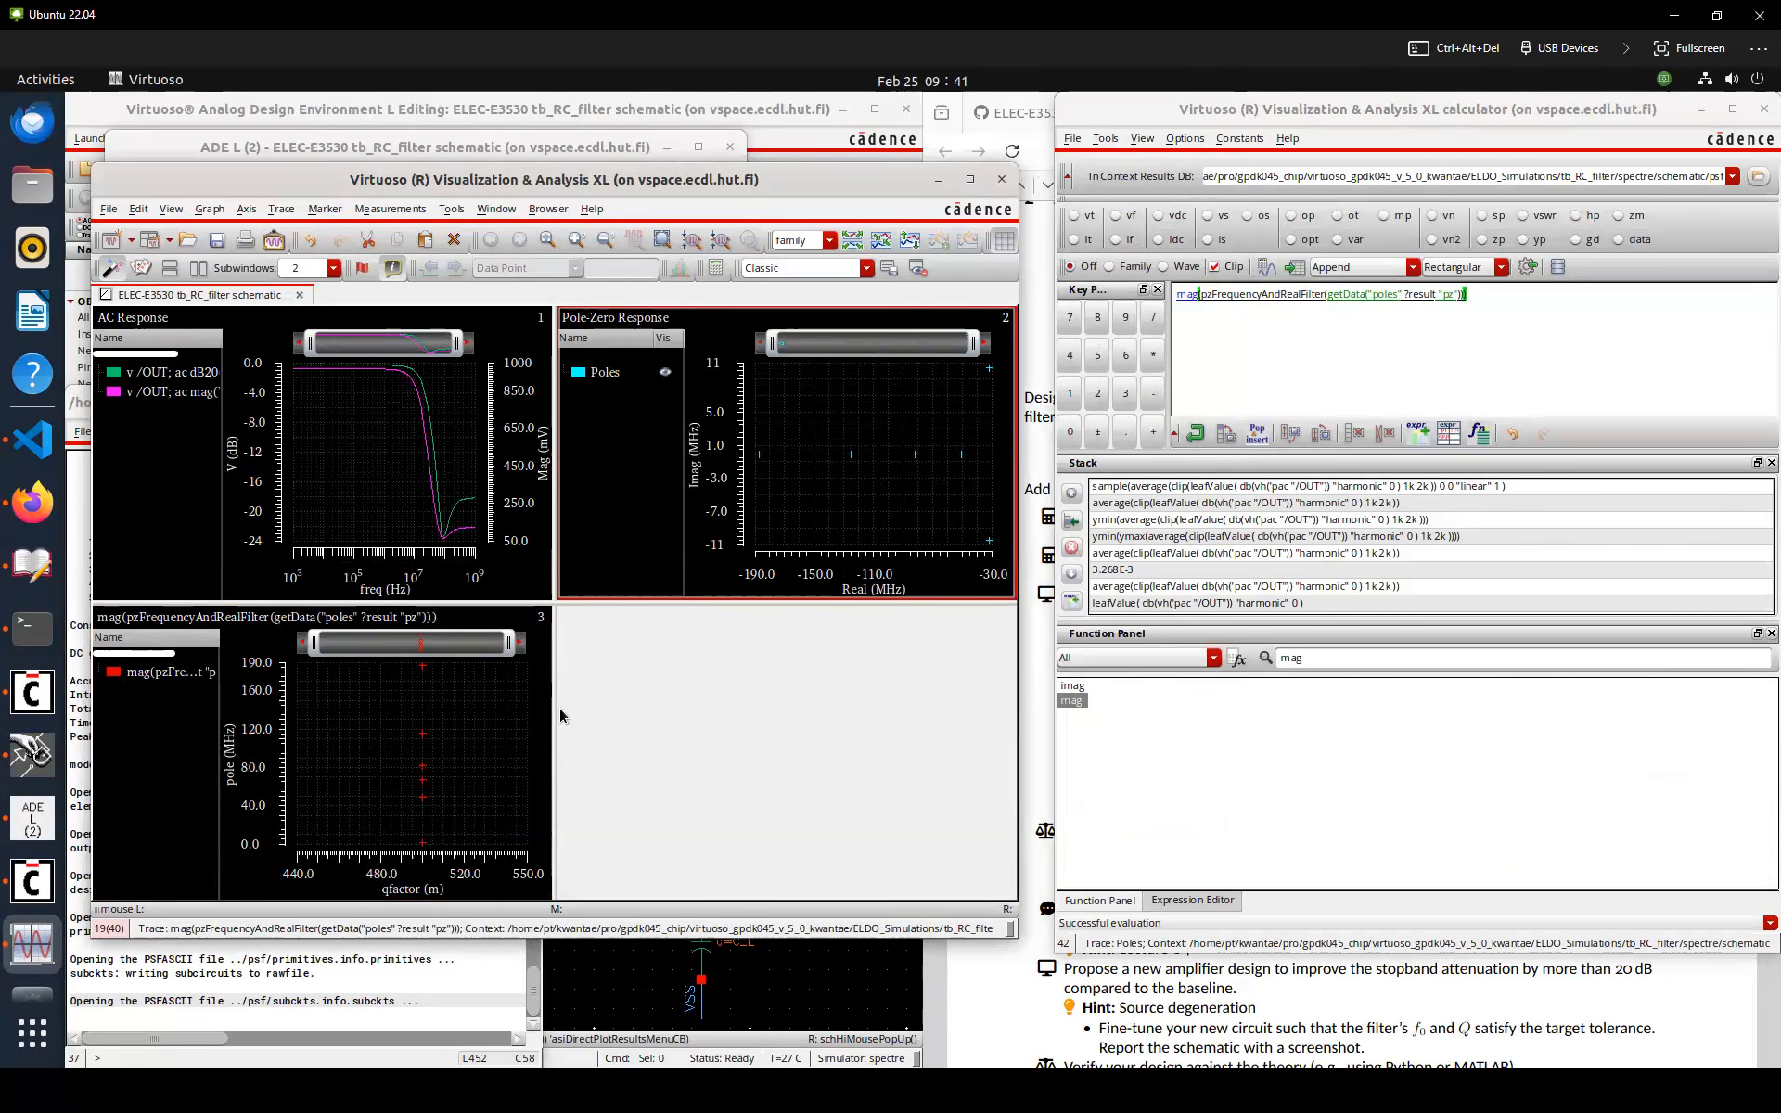
pyautogui.click(1568, 117)
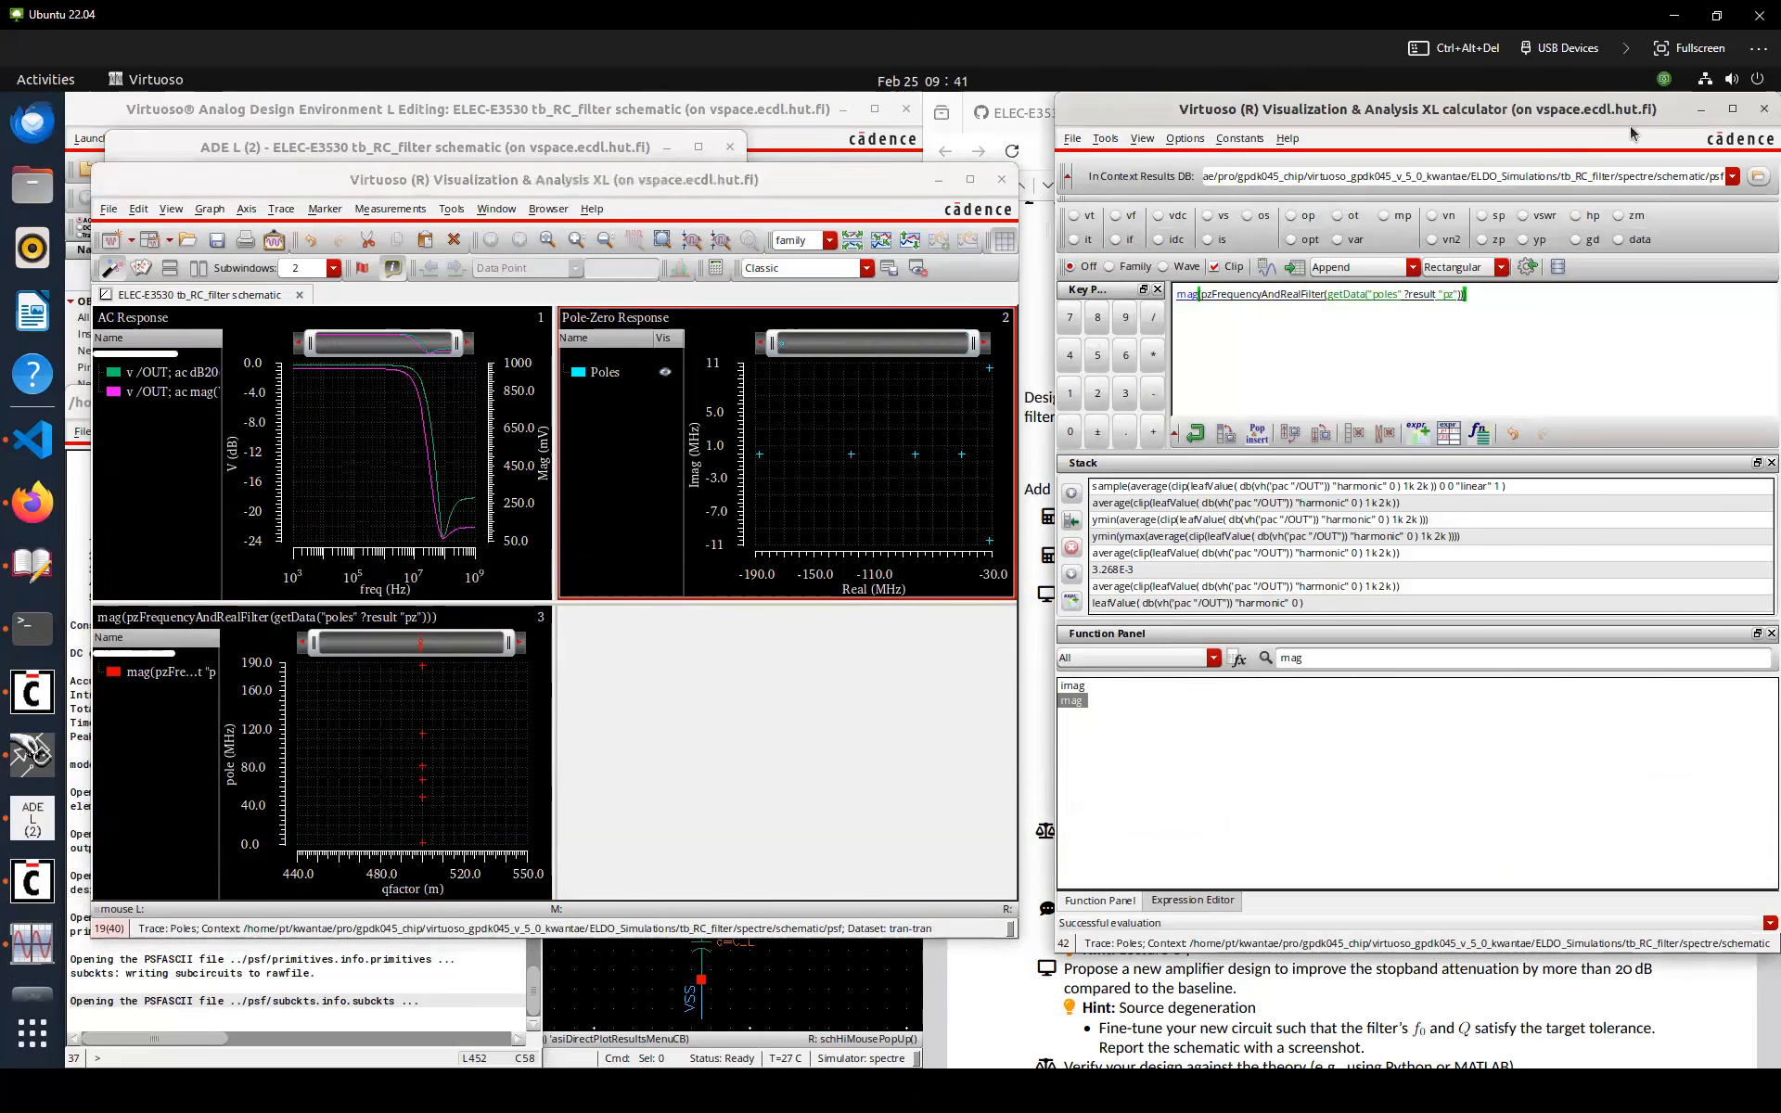
pyautogui.click(1760, 110)
# Set design variable C_L back to 100f and rerun the simulation
pyautogui.click(530, 710)
pyautogui.moveTo(716, 186); pyautogui.dragTo(1120, 170)
pyautogui.click(281, 318)
pyautogui.doubleClick(292, 277)
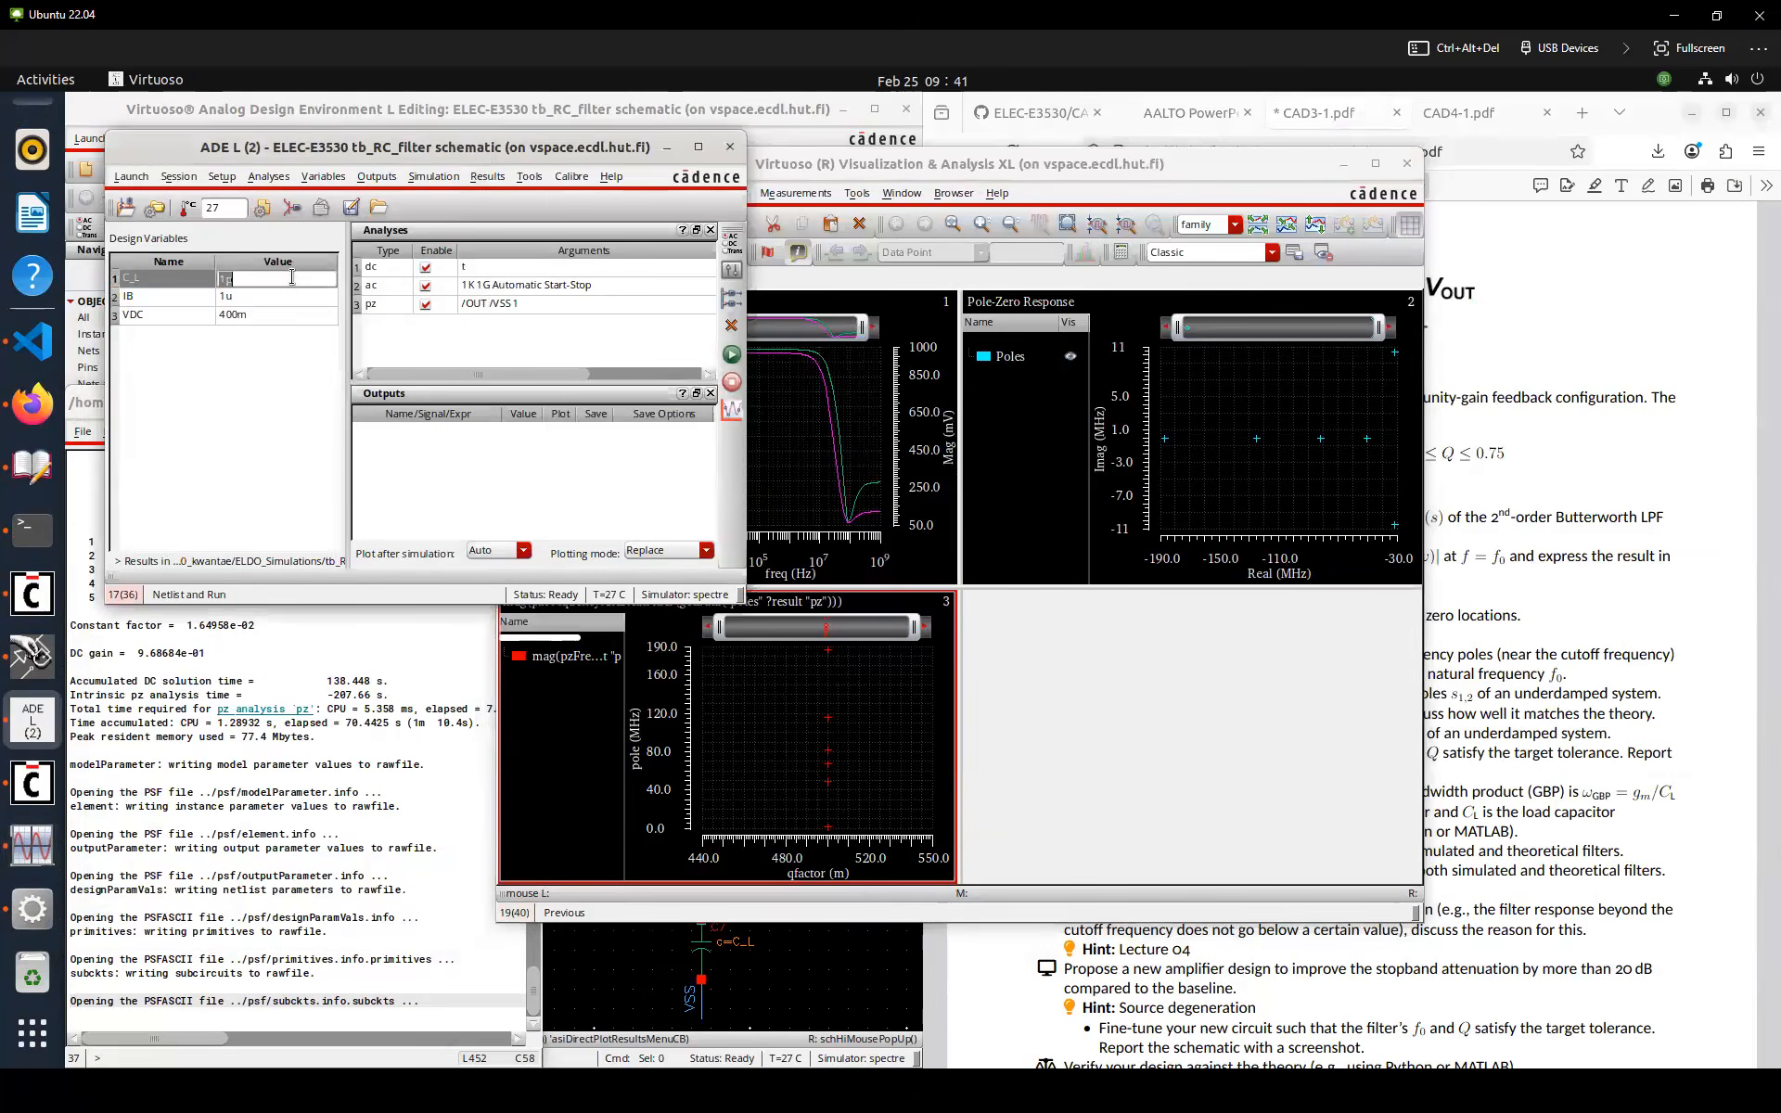
pyautogui.write('100f')
pyautogui.press('Return')
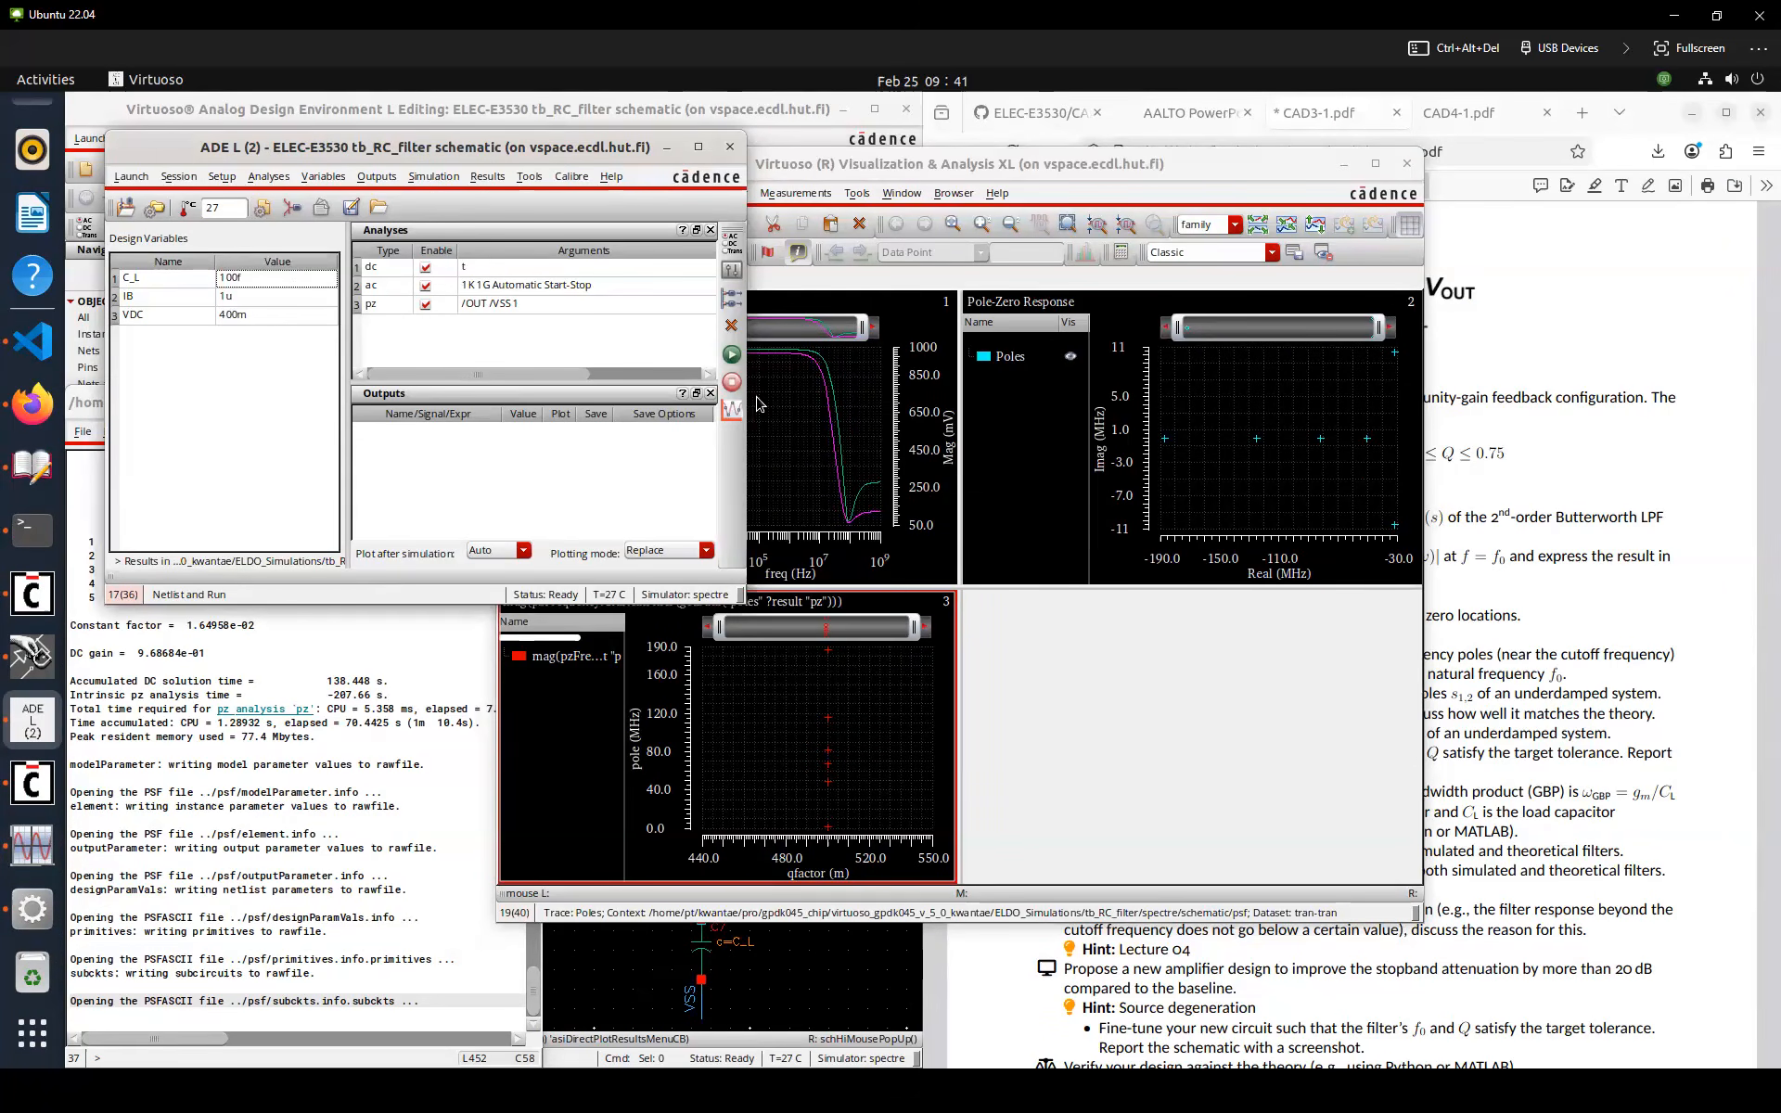
pyautogui.click(732, 356)
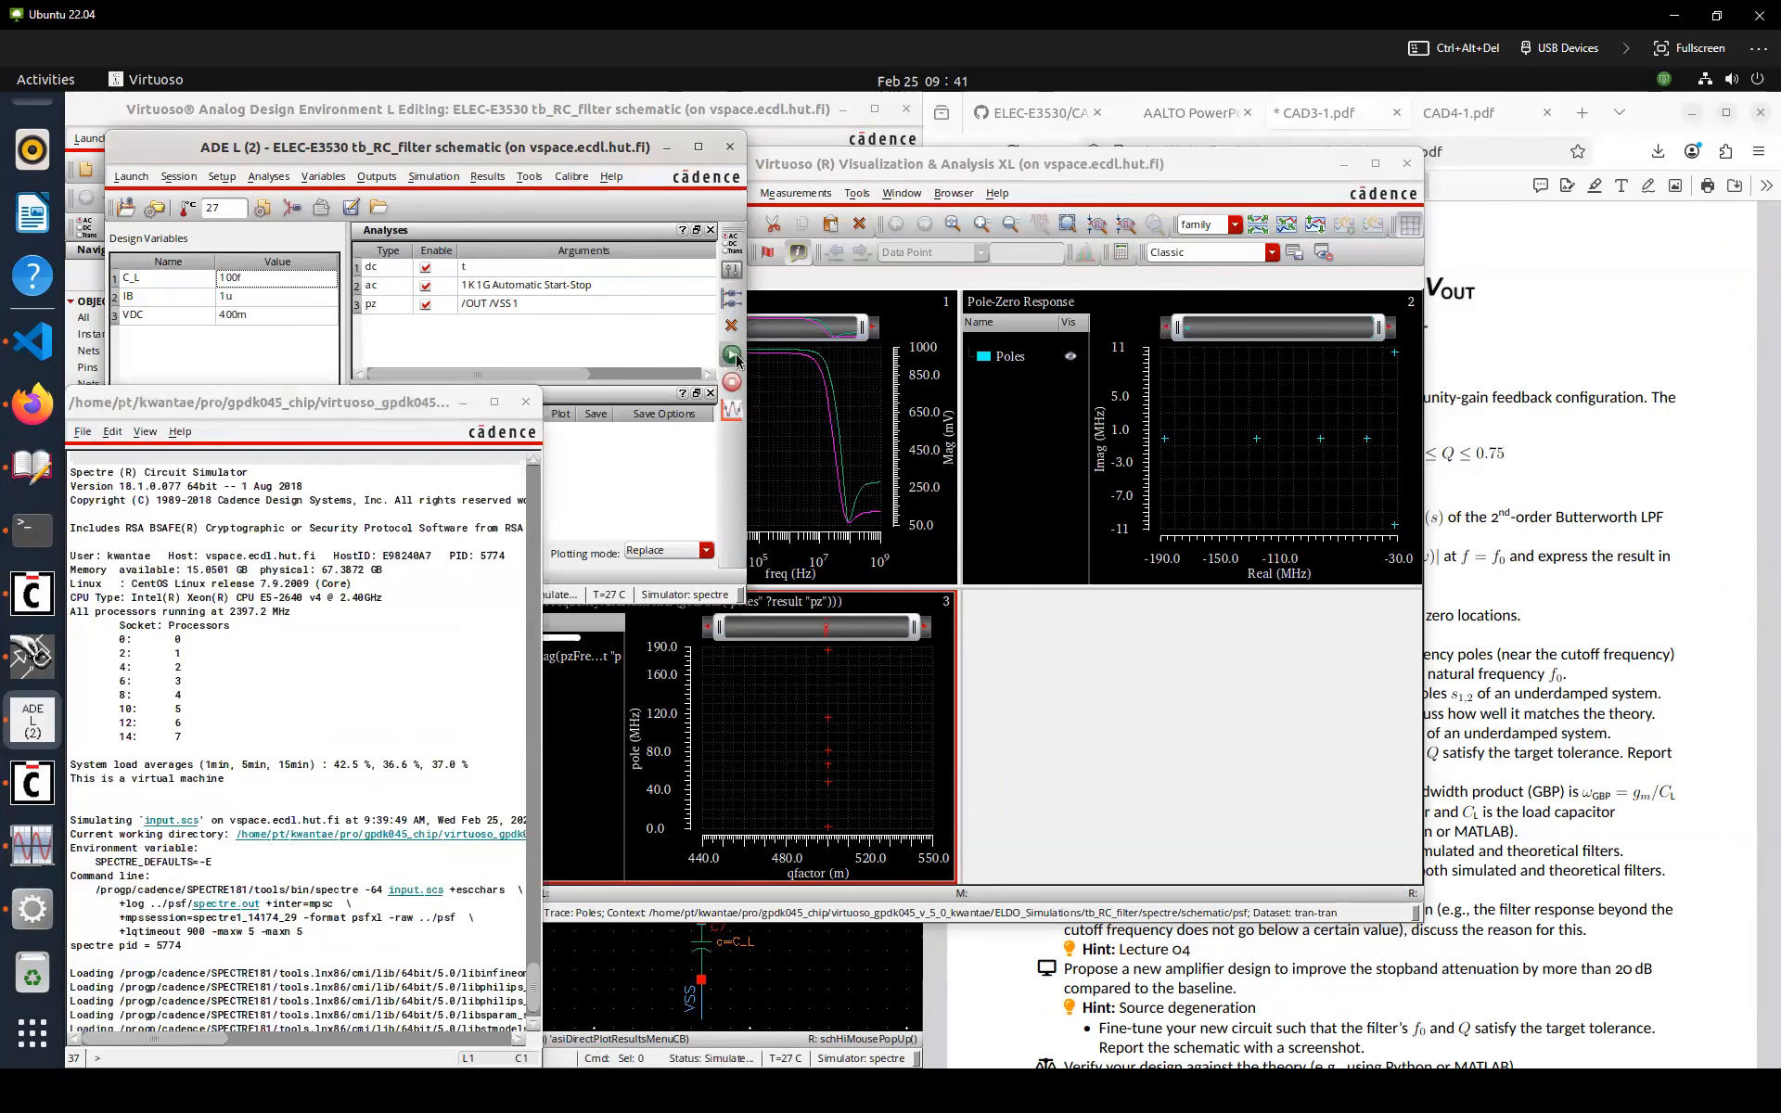
pyautogui.click(1037, 490)
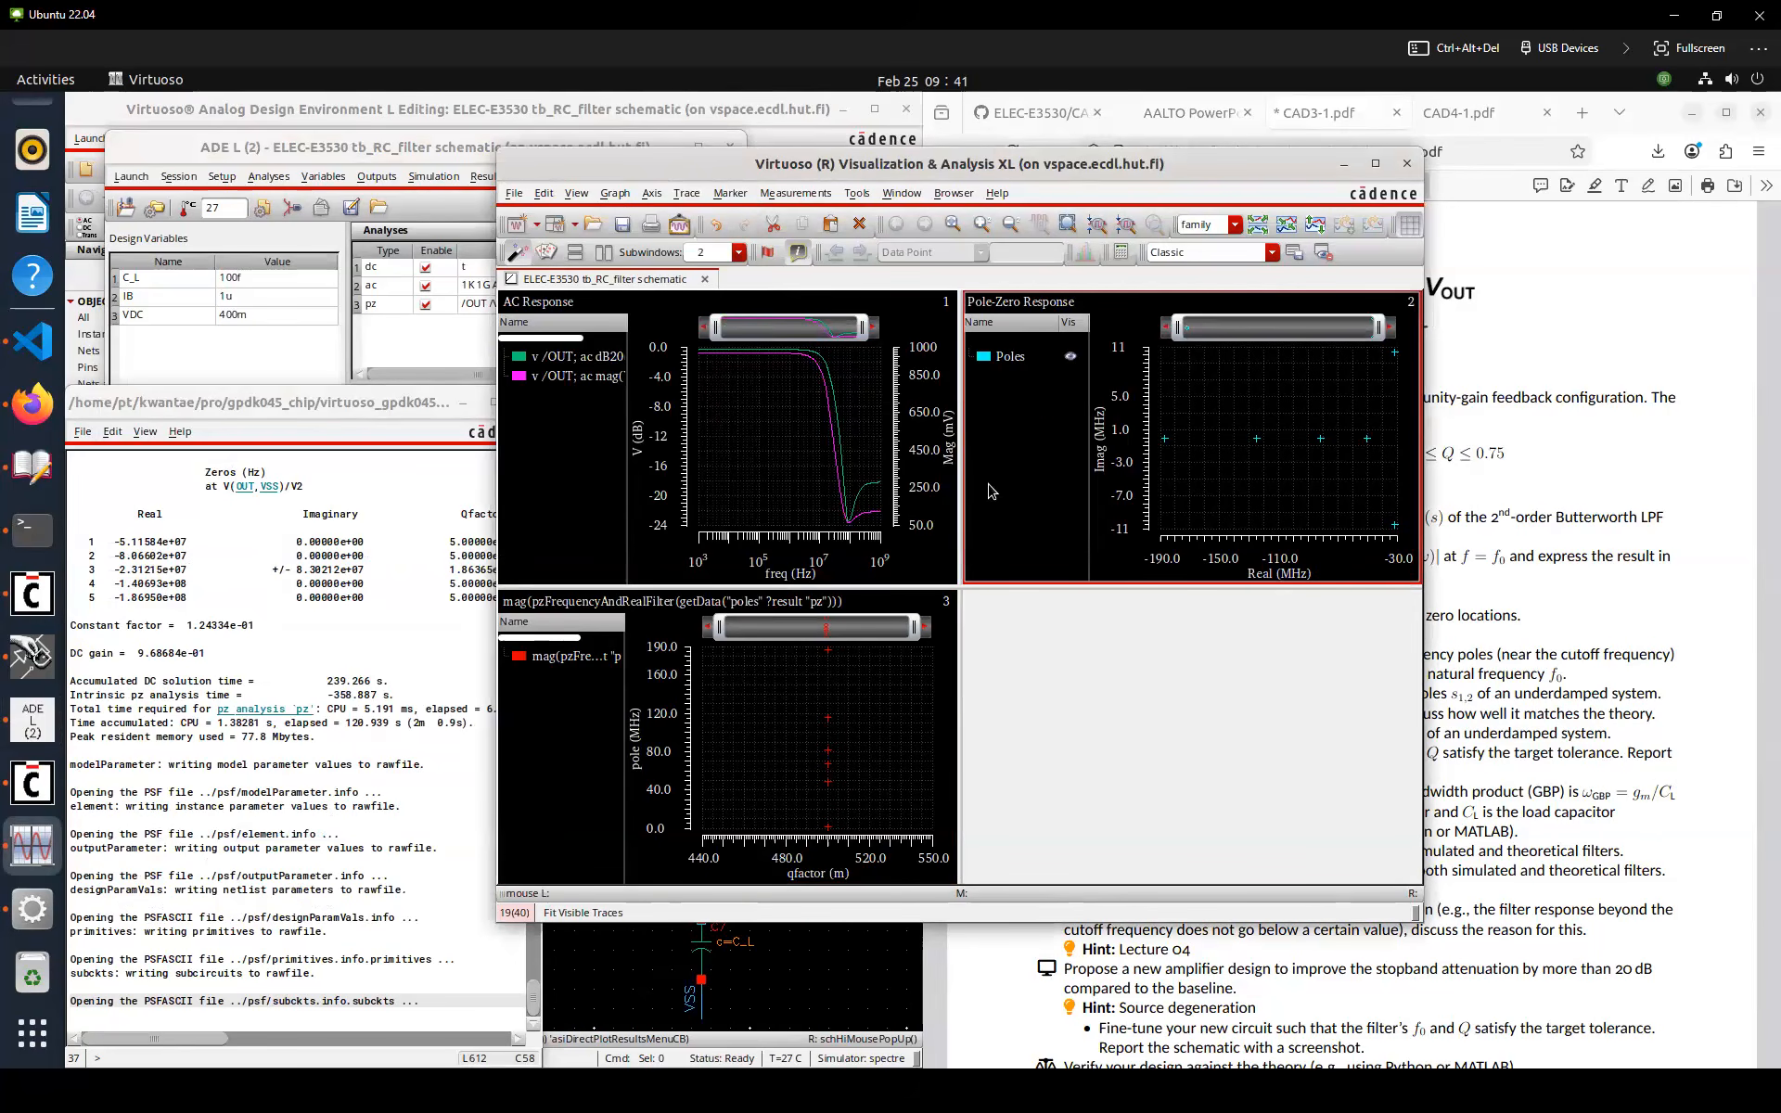
# Inspect the updated gain, pole and pole-magnitude plots, then close the waveform window
pyautogui.click(806, 474)
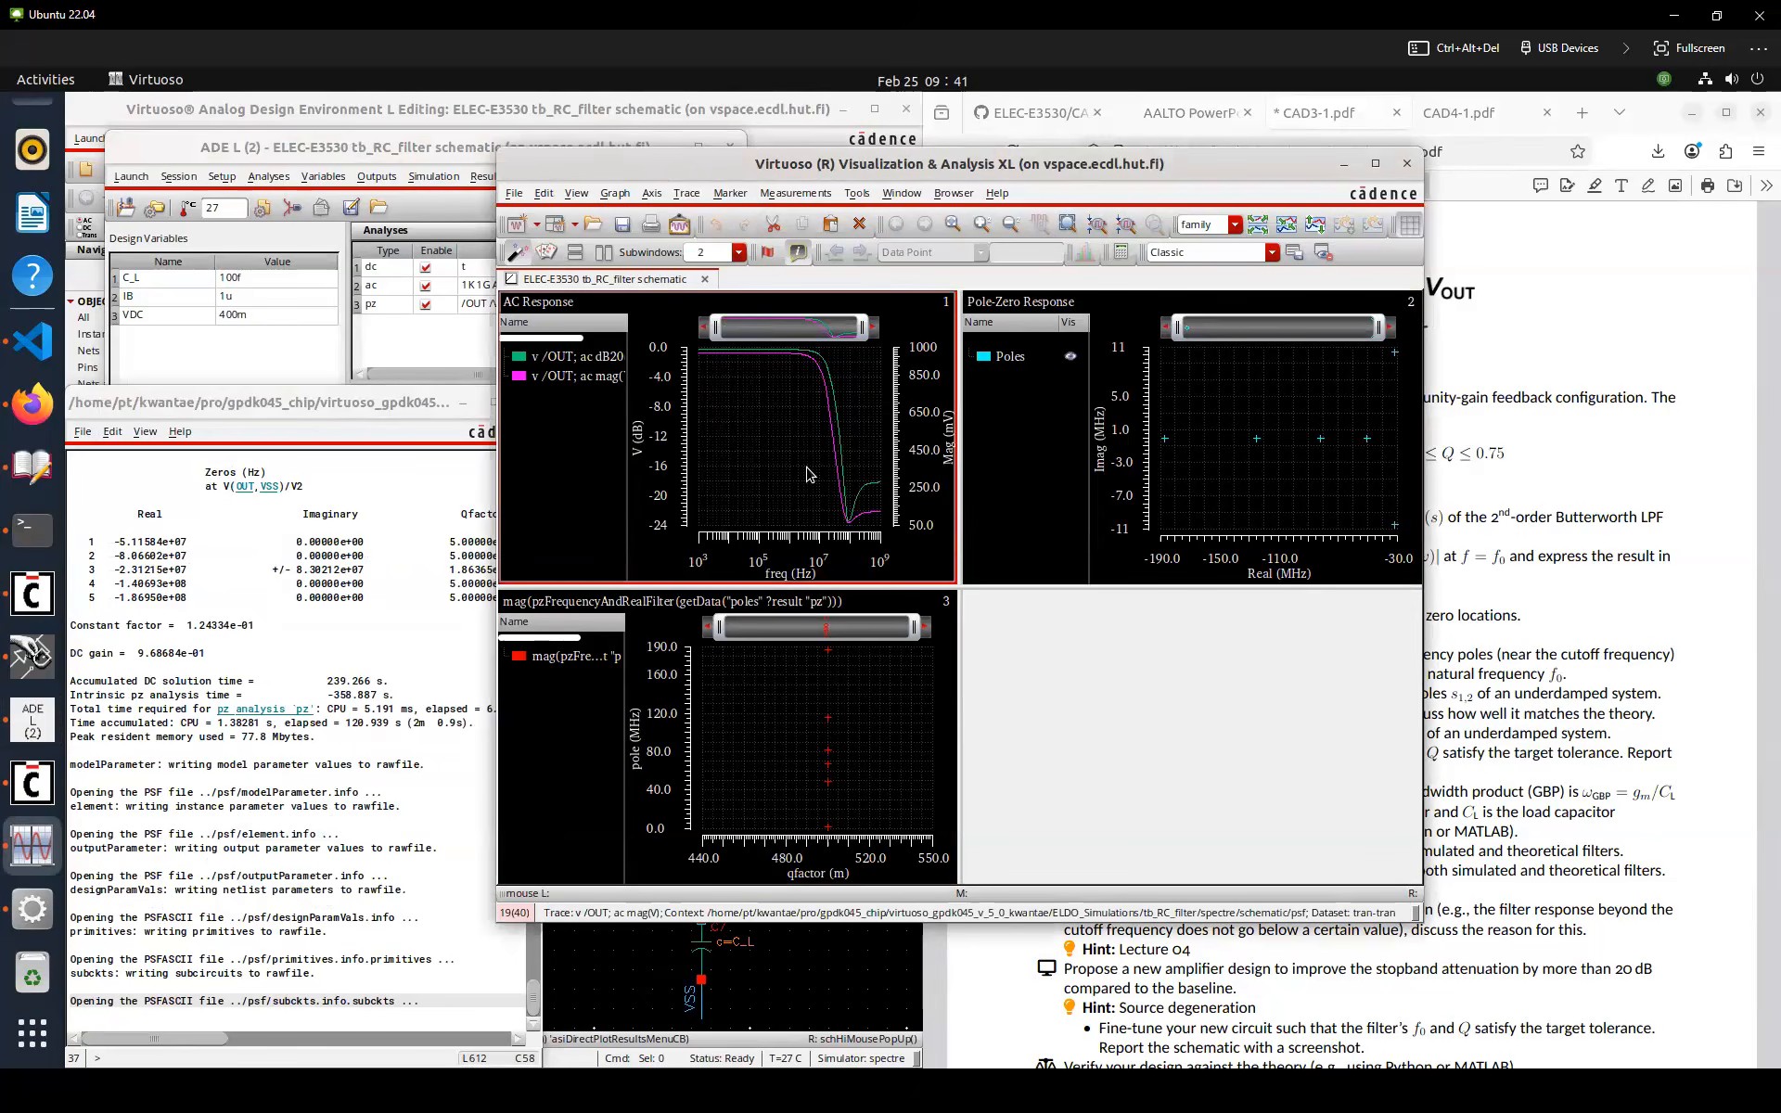
pyautogui.click(780, 678)
pyautogui.click(1299, 415)
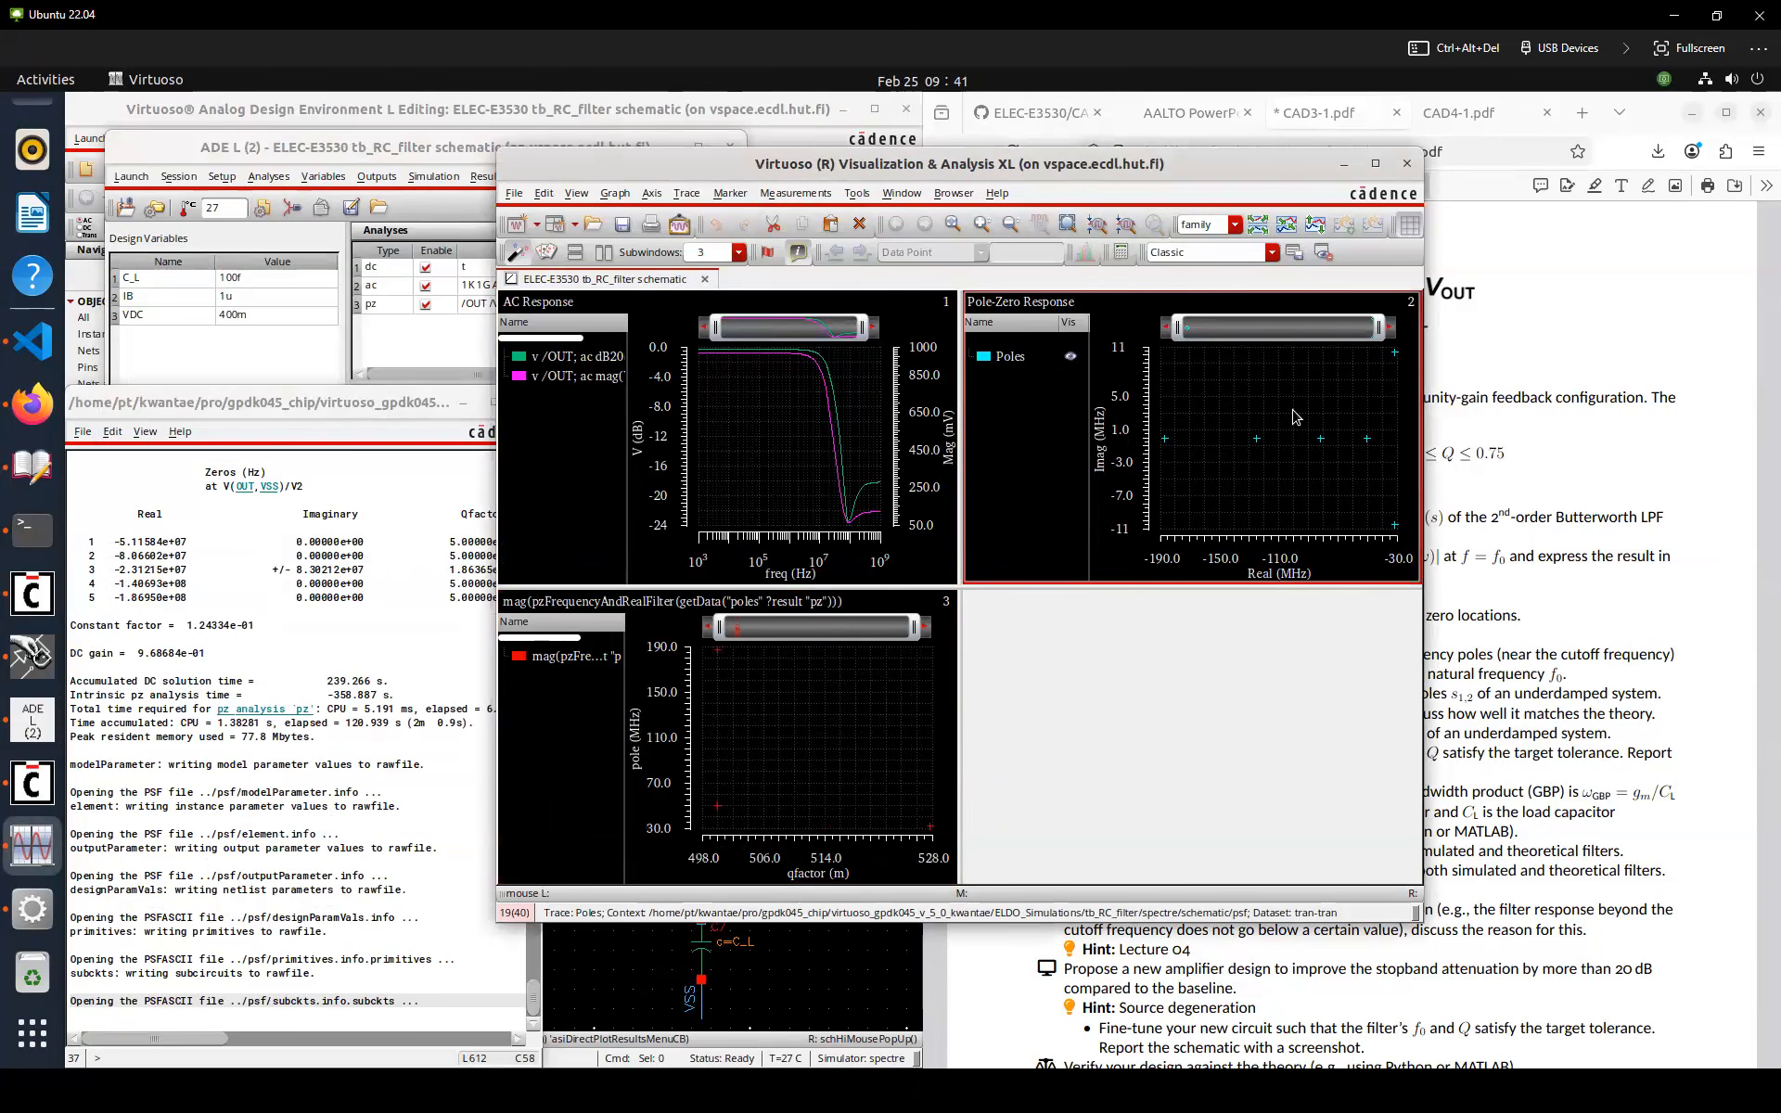
pyautogui.click(1411, 160)
pyautogui.click(862, 669)
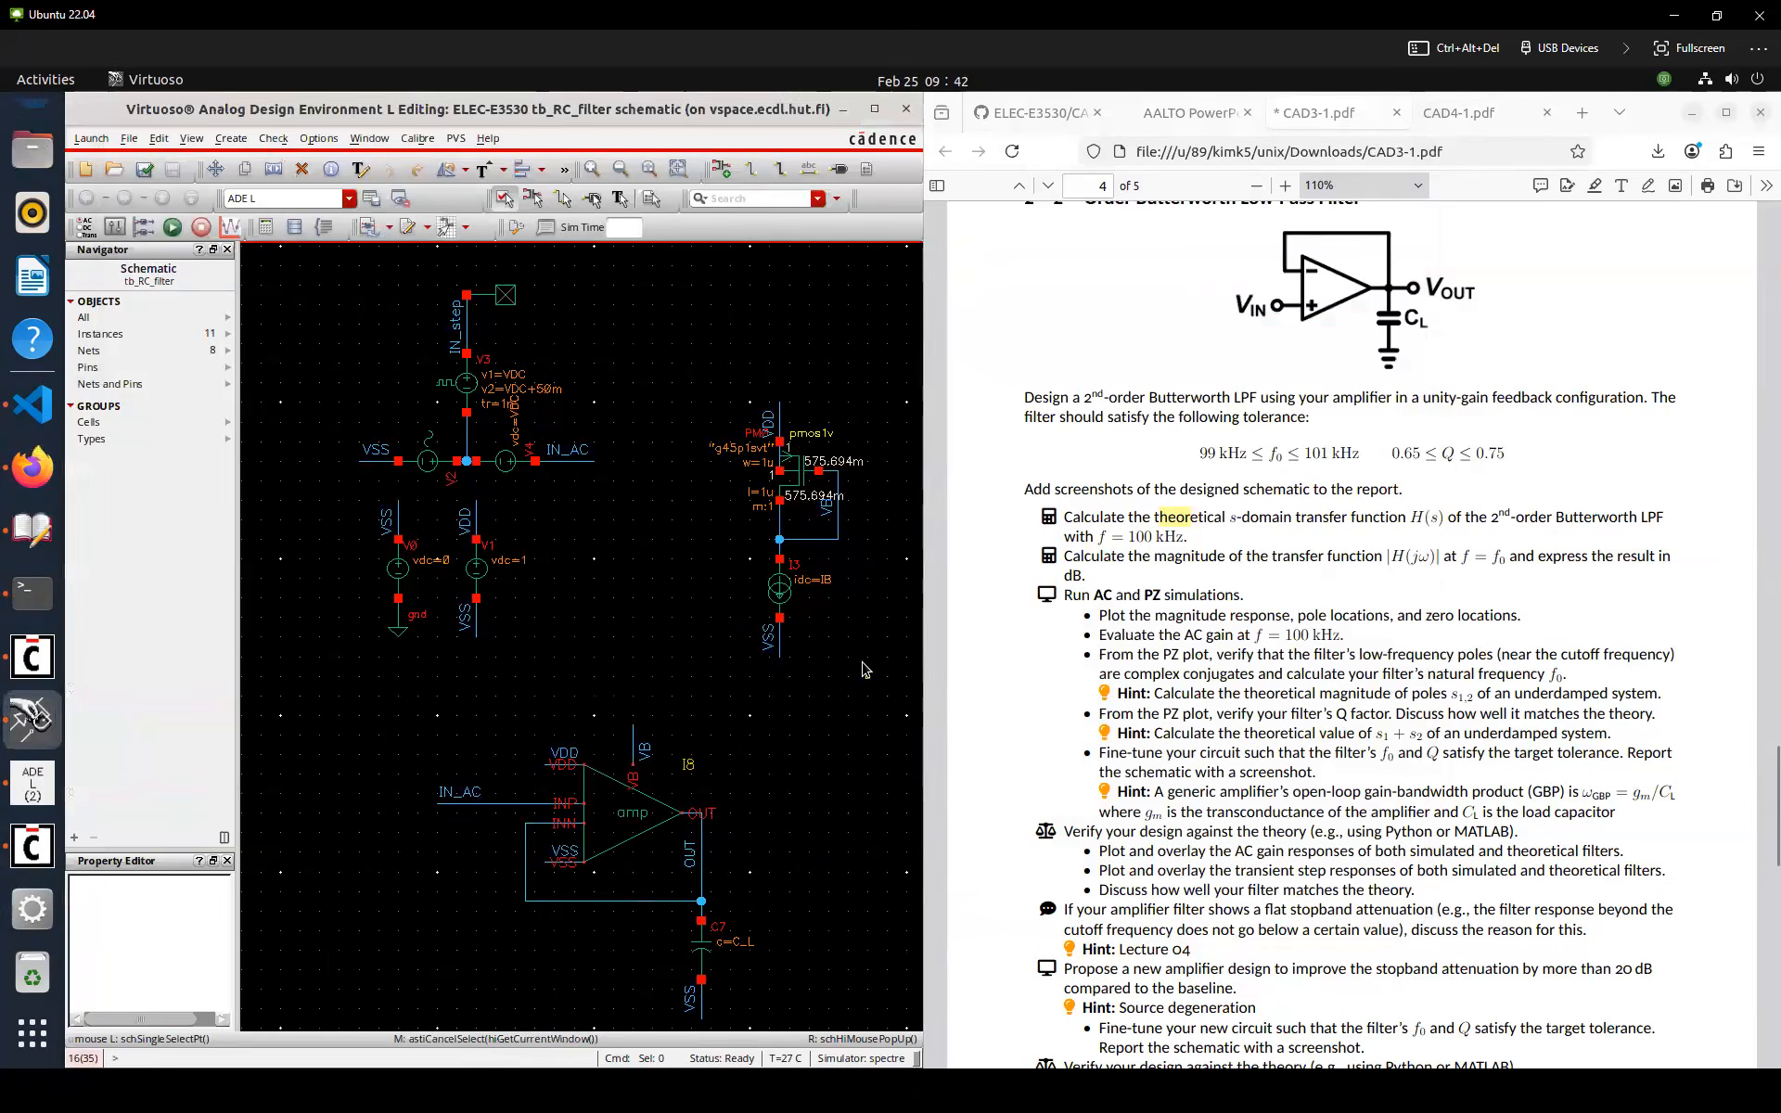
# Use the Direct Plot form to plot the AC gain in dB20 at the OUT net
pyautogui.click(501, 301)
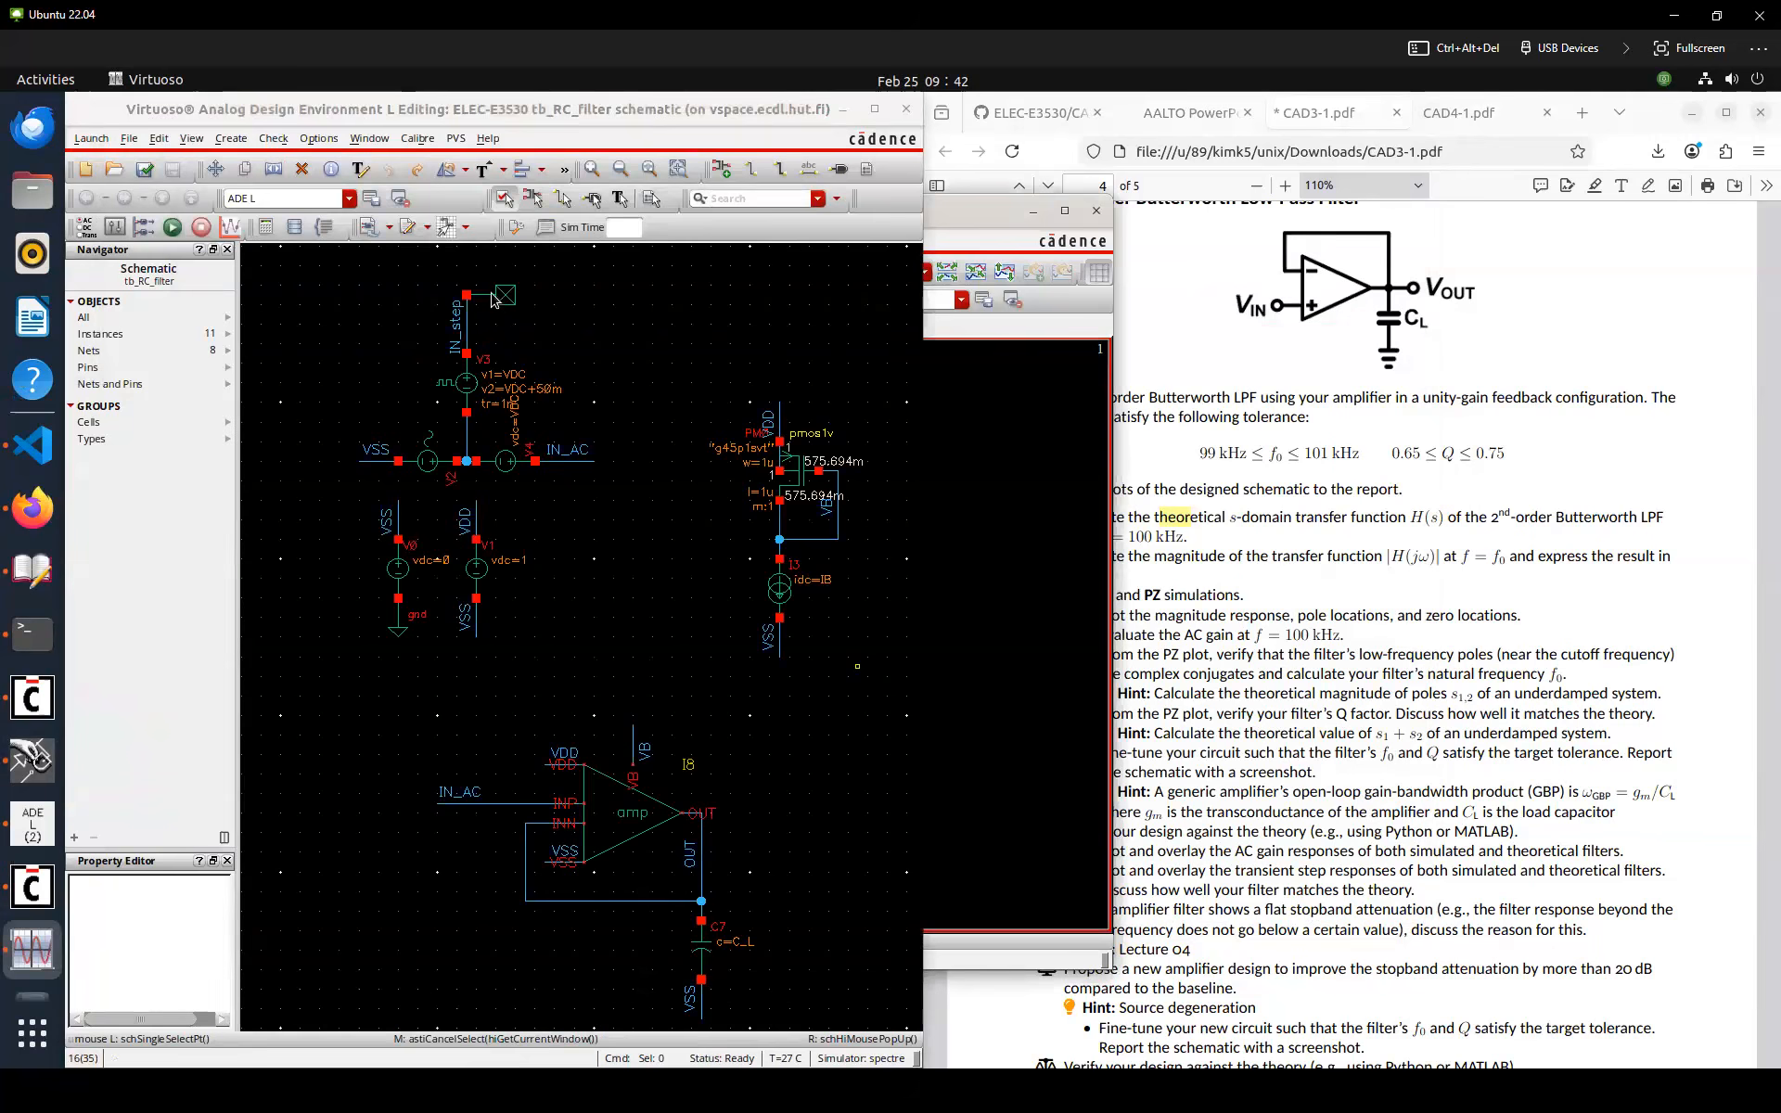
pyautogui.click(397, 263)
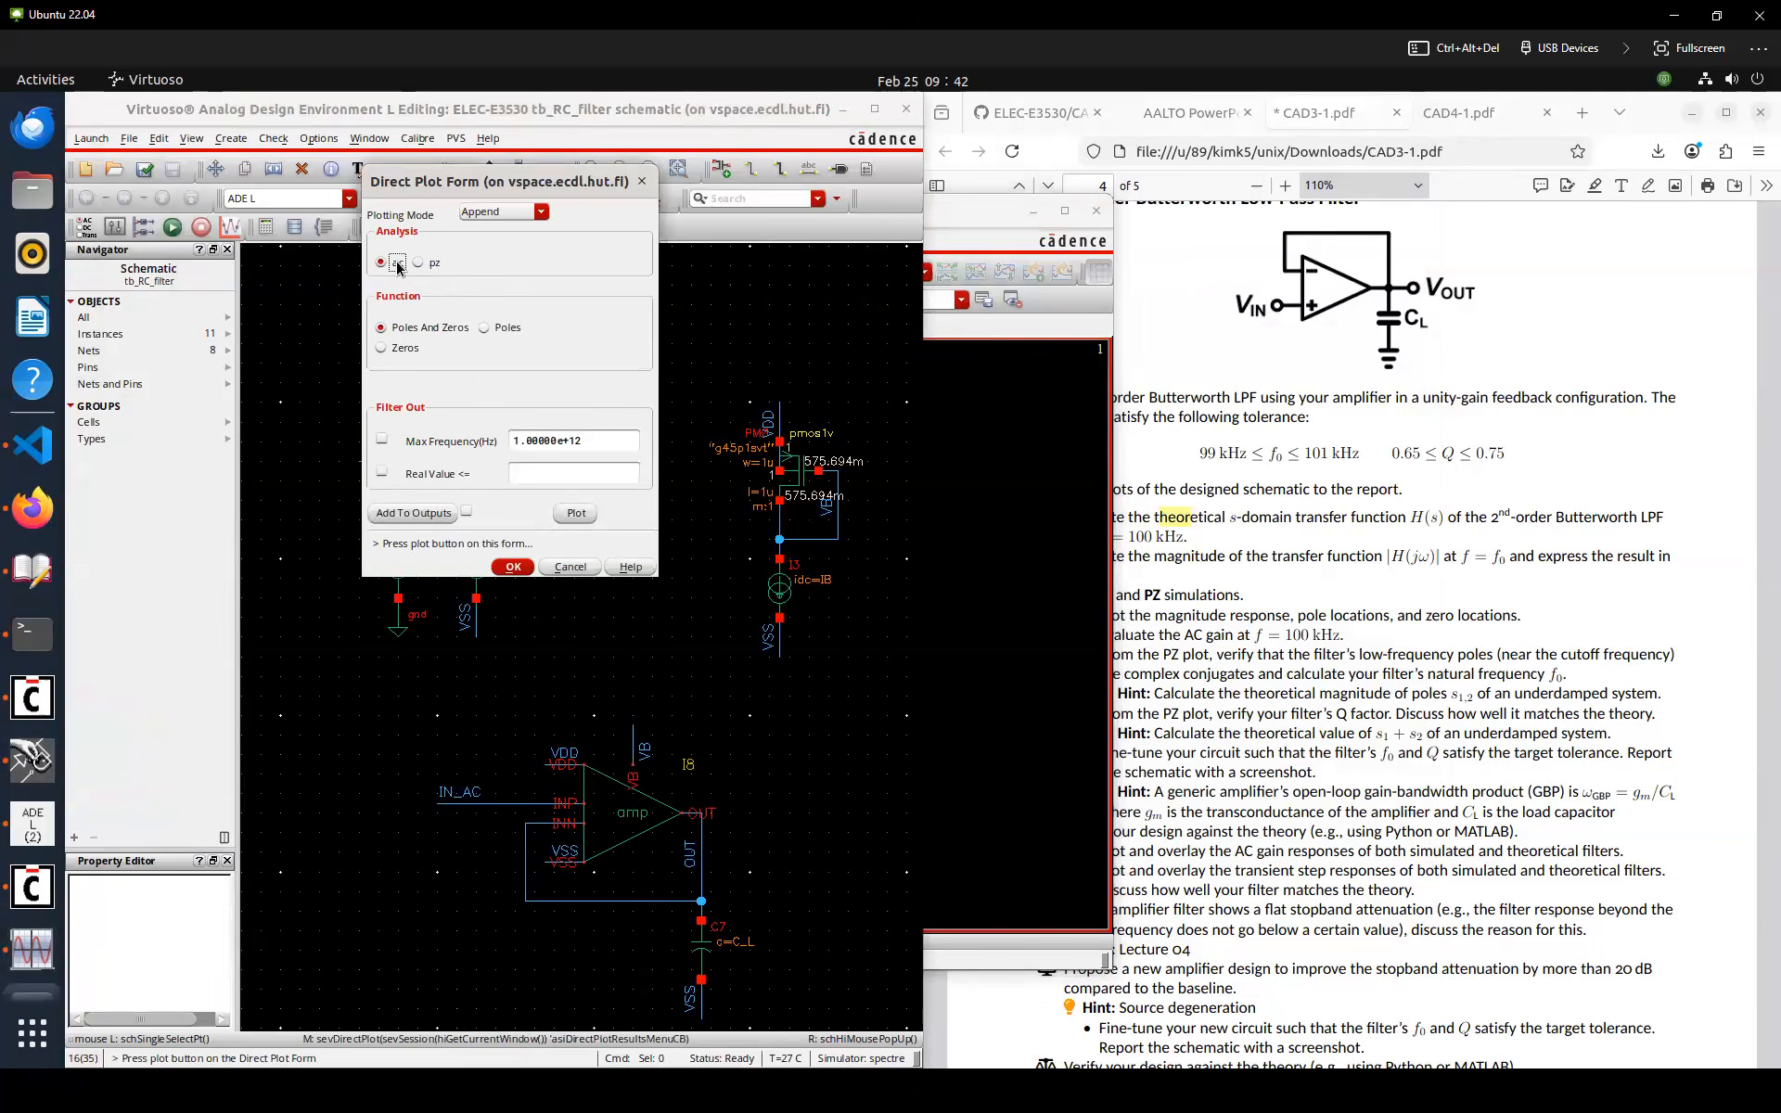
pyautogui.click(388, 493)
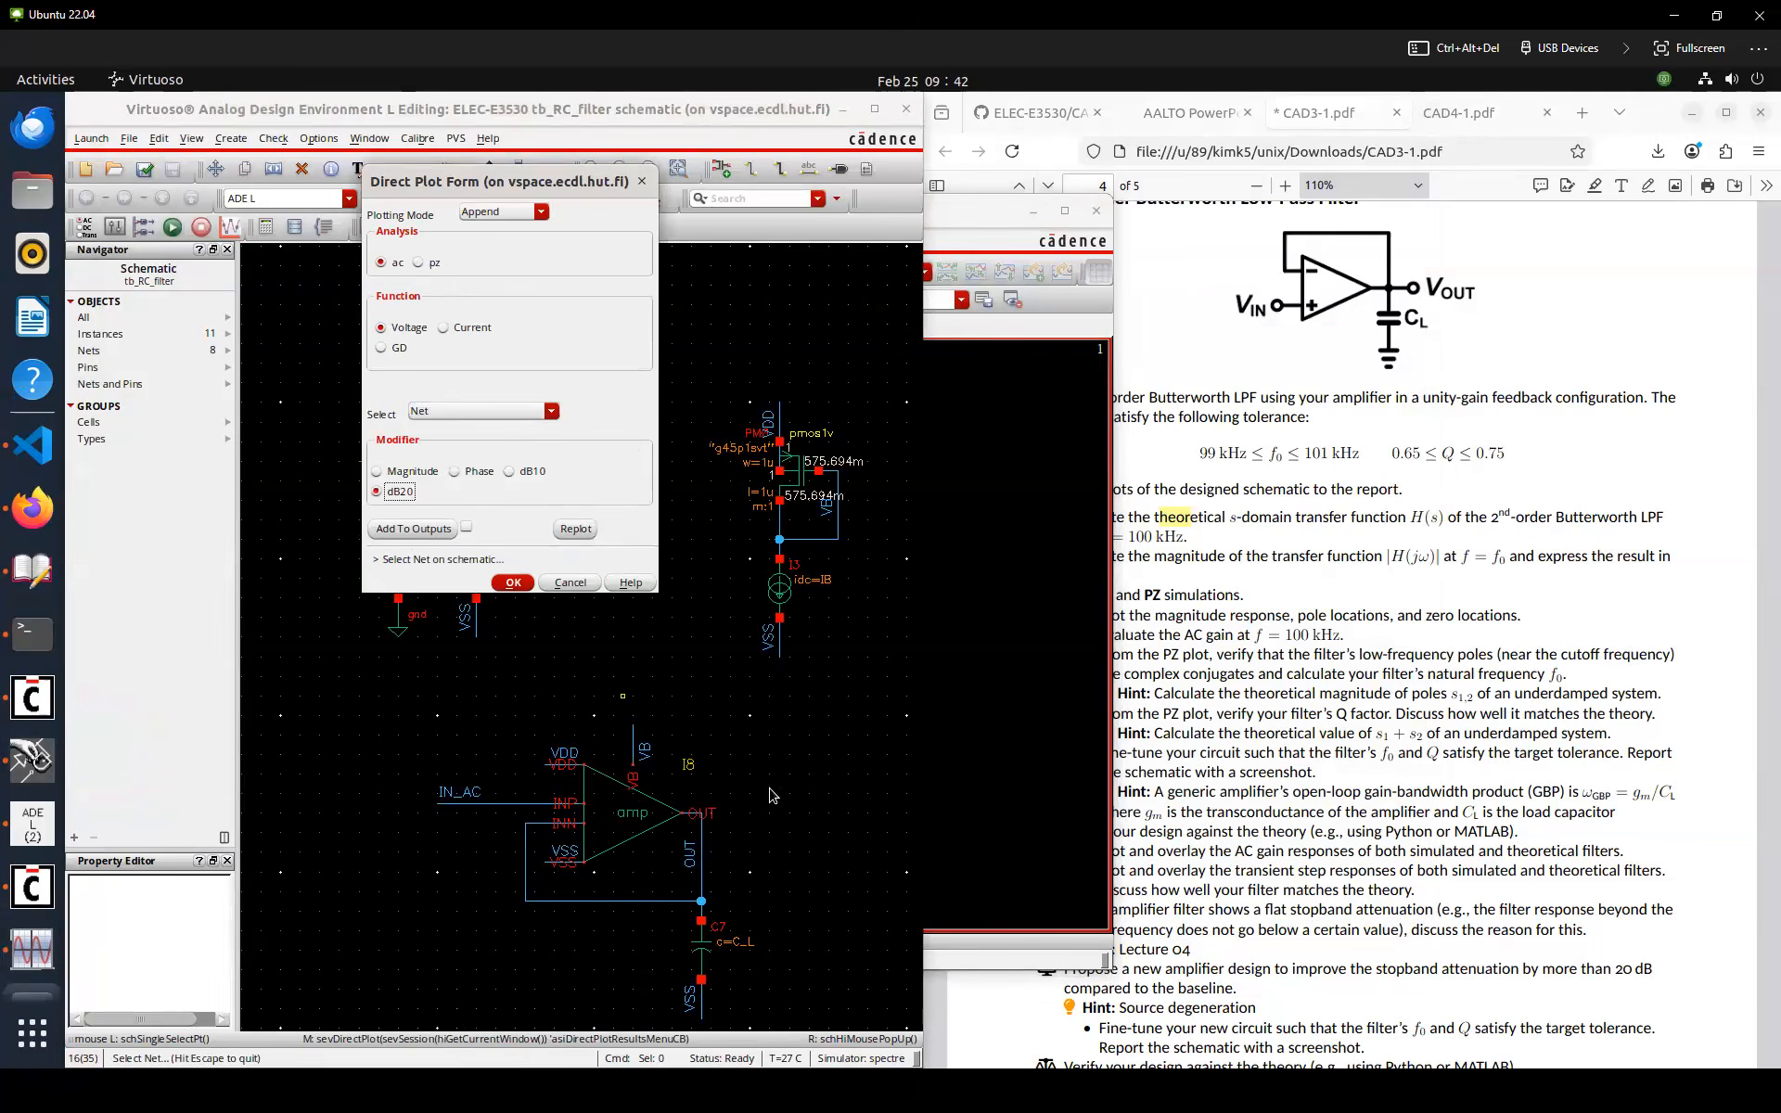
pyautogui.click(702, 857)
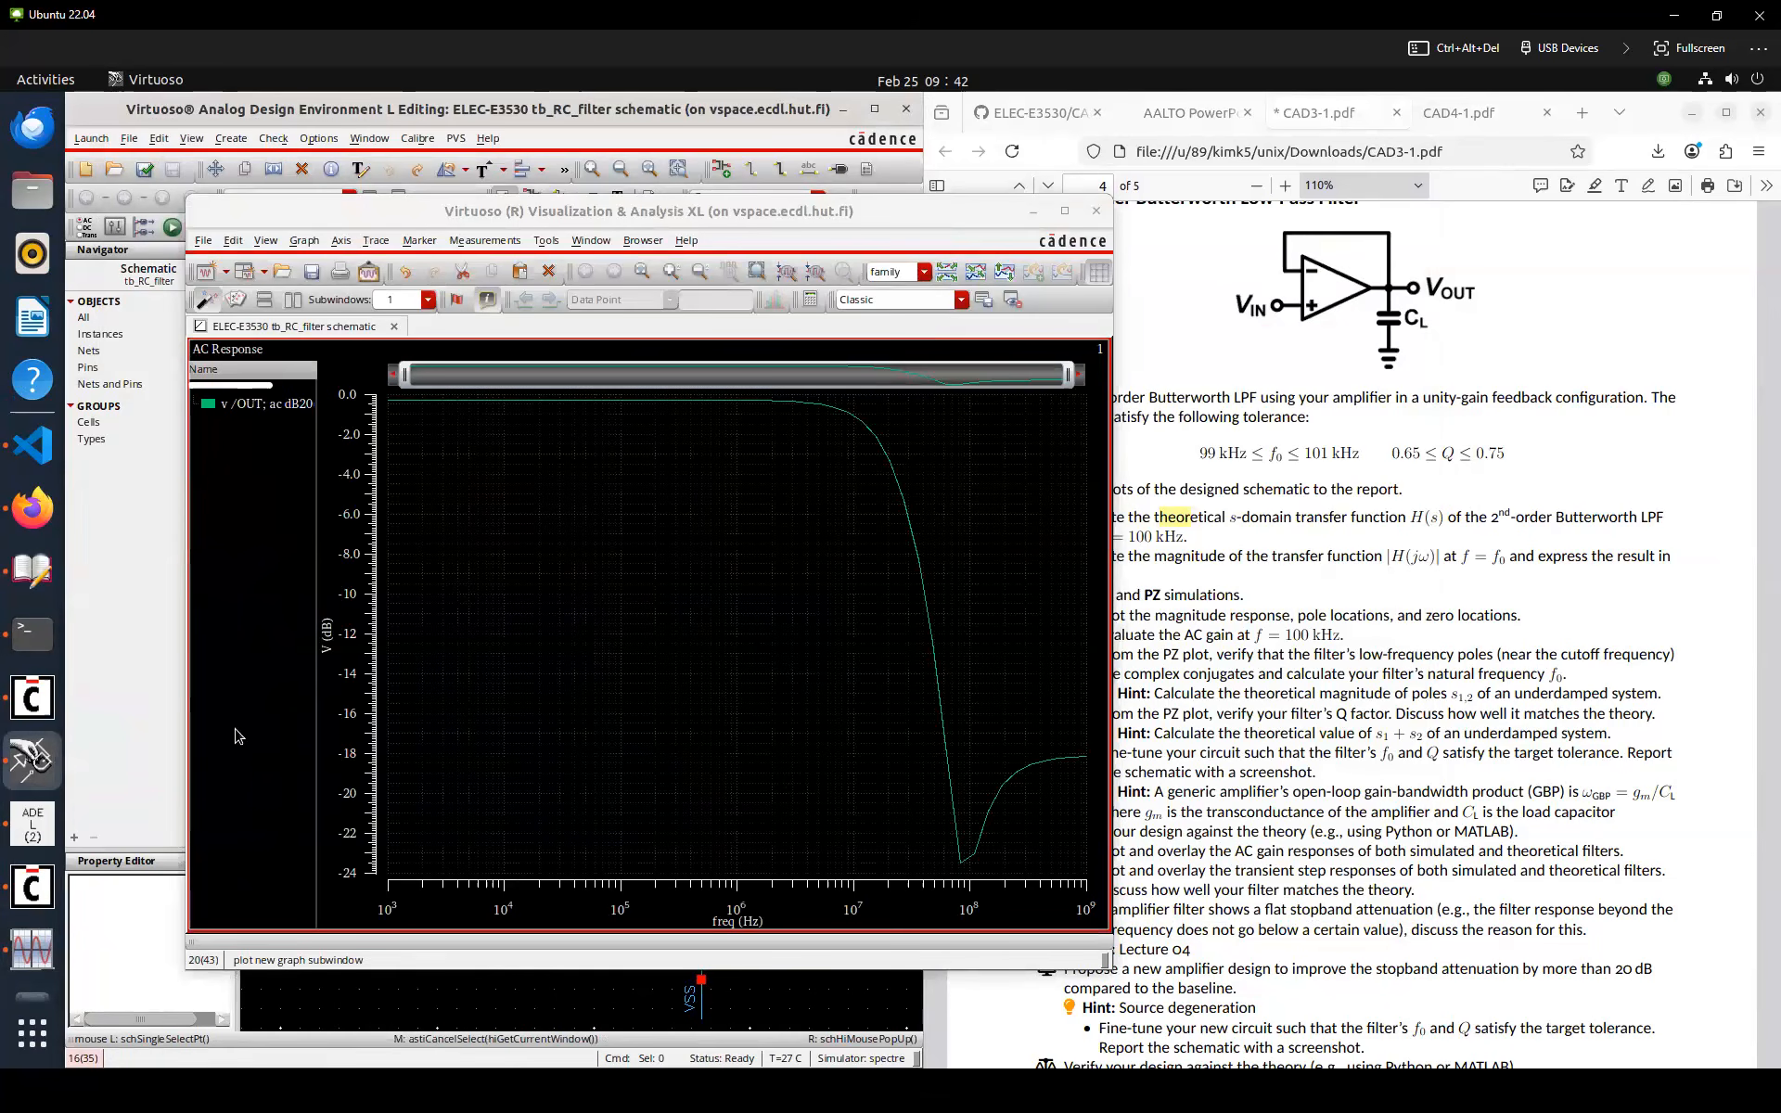
# Plot the poles of the pz analysis from the Direct Plot form in a second subwindow
pyautogui.press('F6')
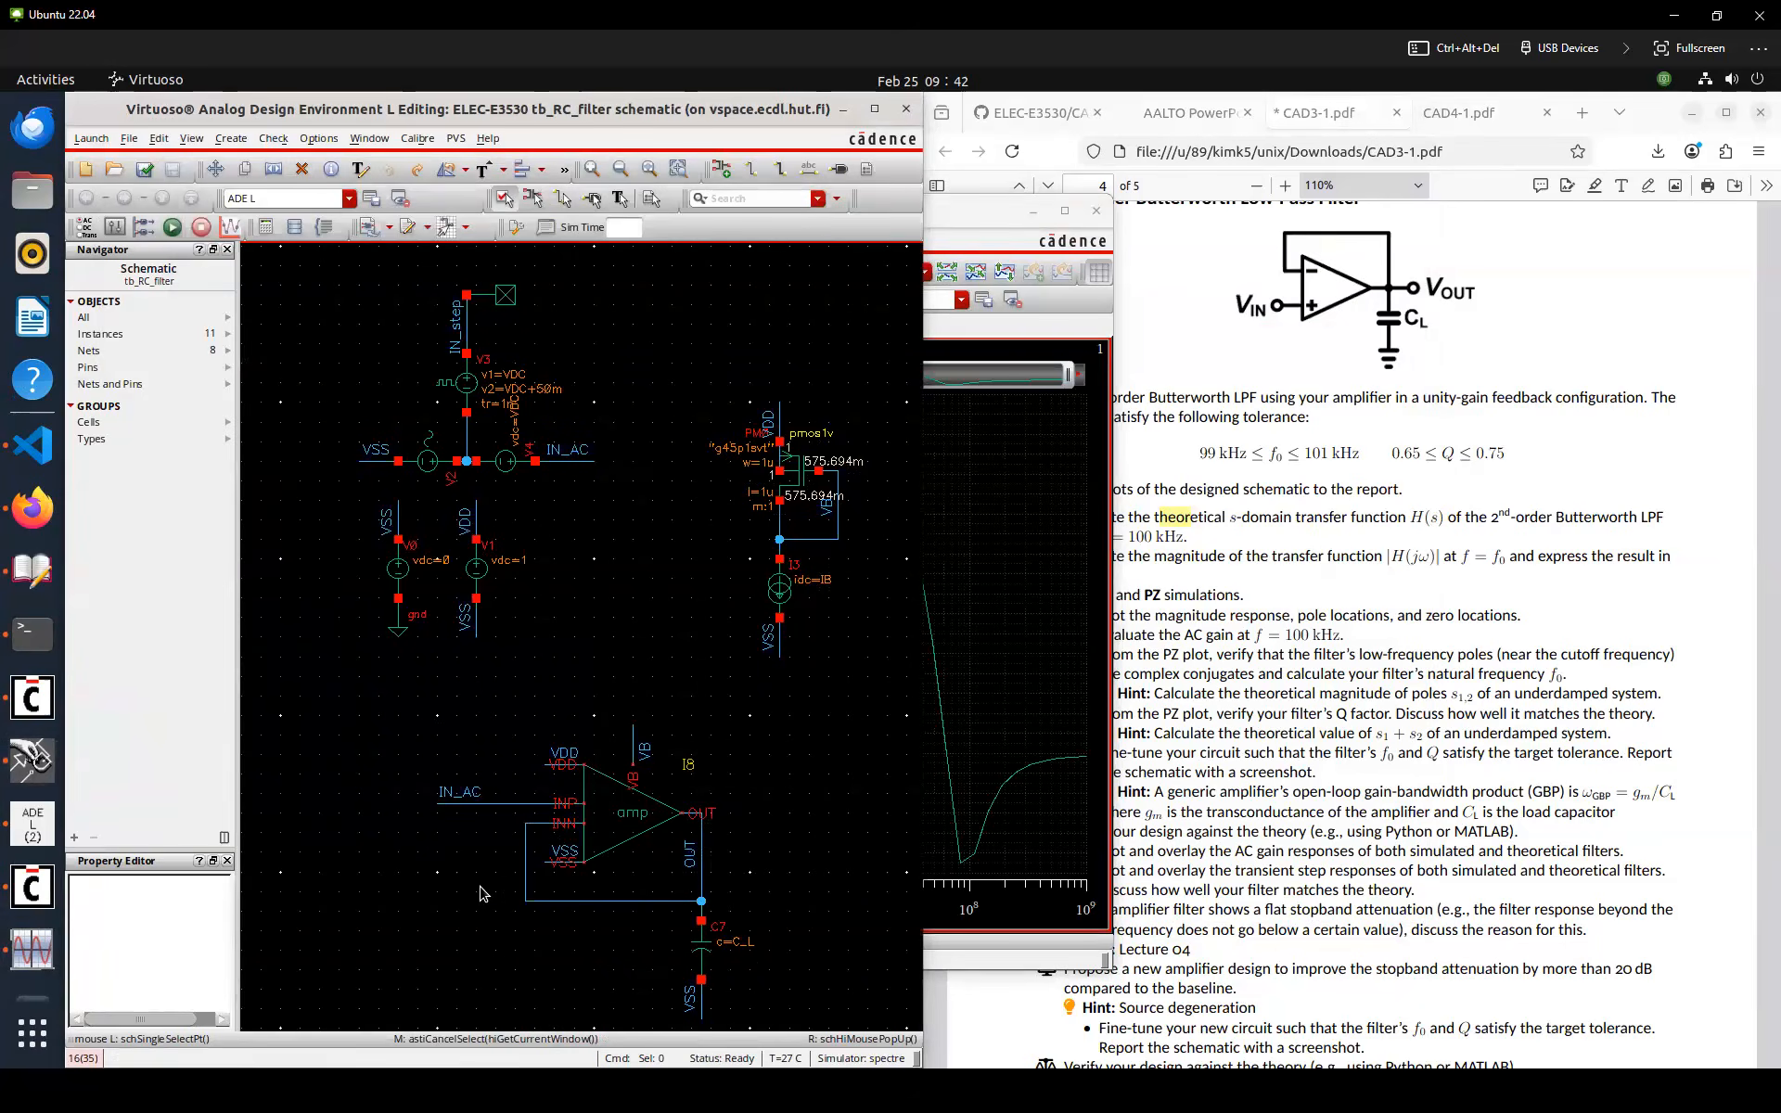
pyautogui.click(436, 264)
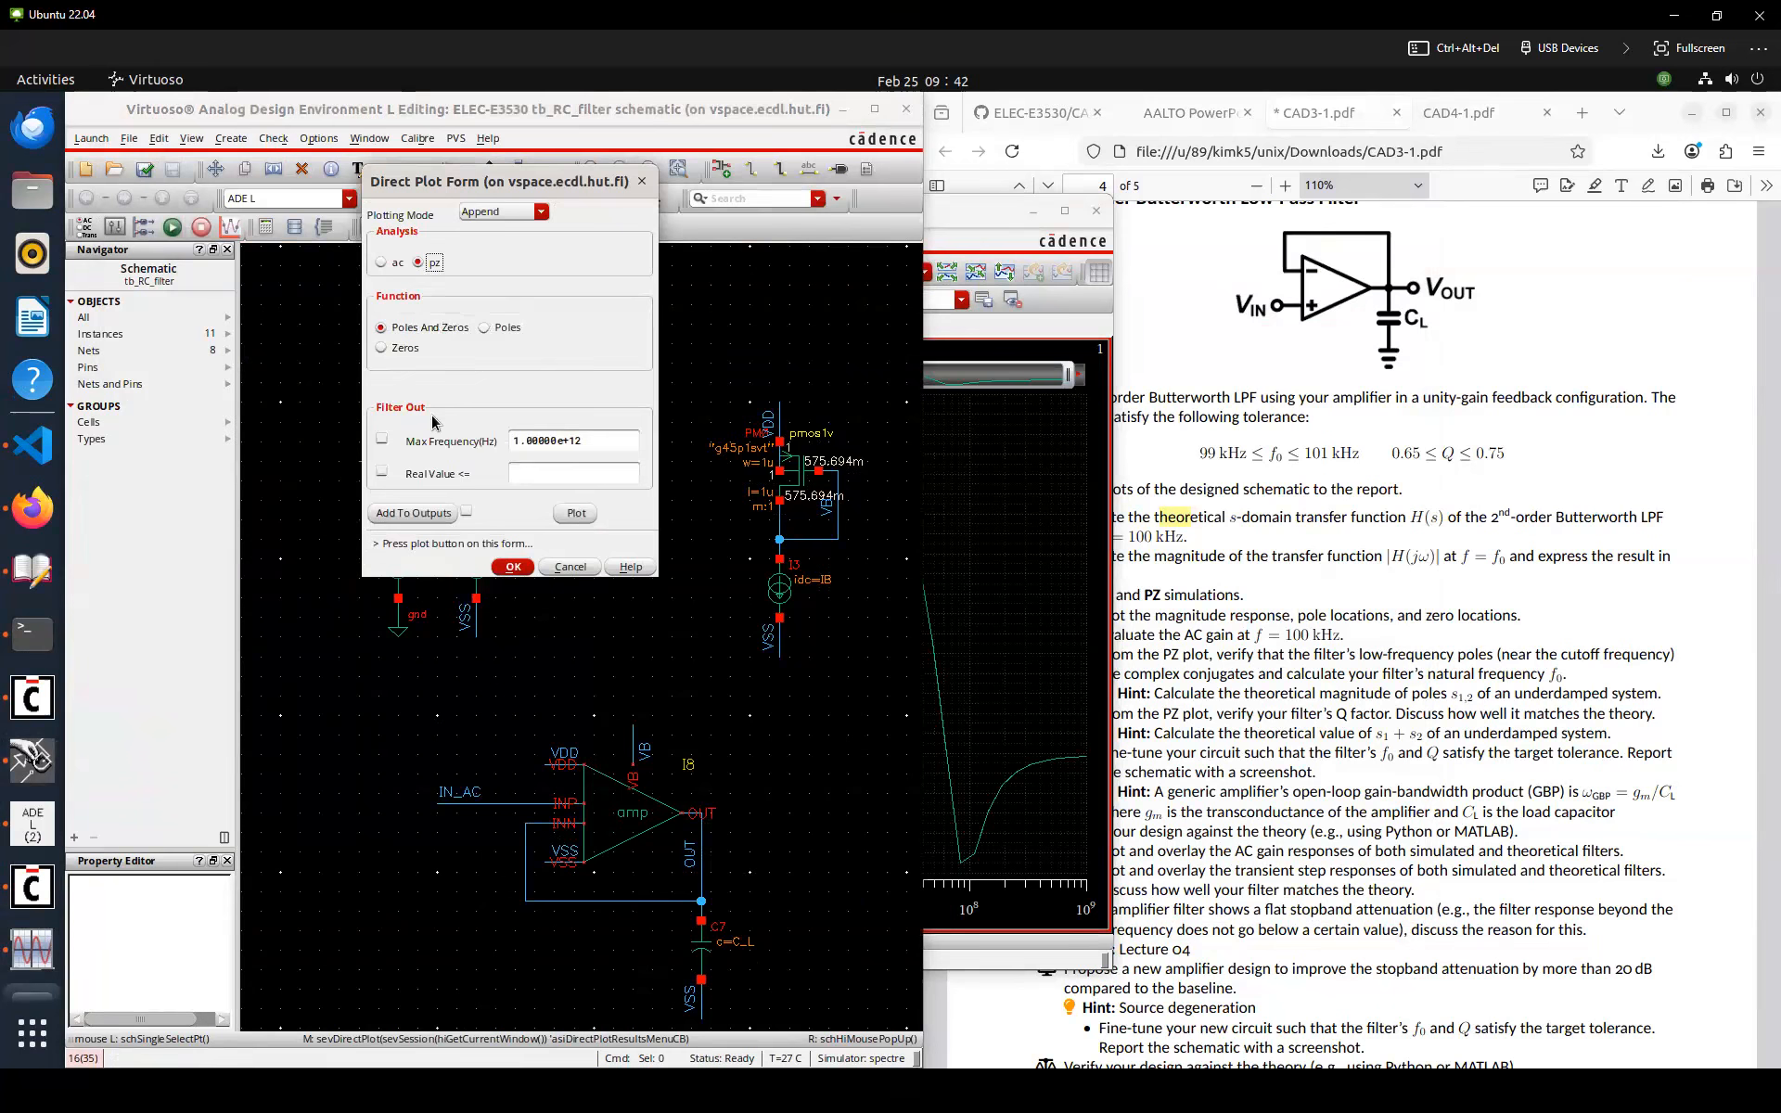
pyautogui.click(508, 329)
pyautogui.click(576, 513)
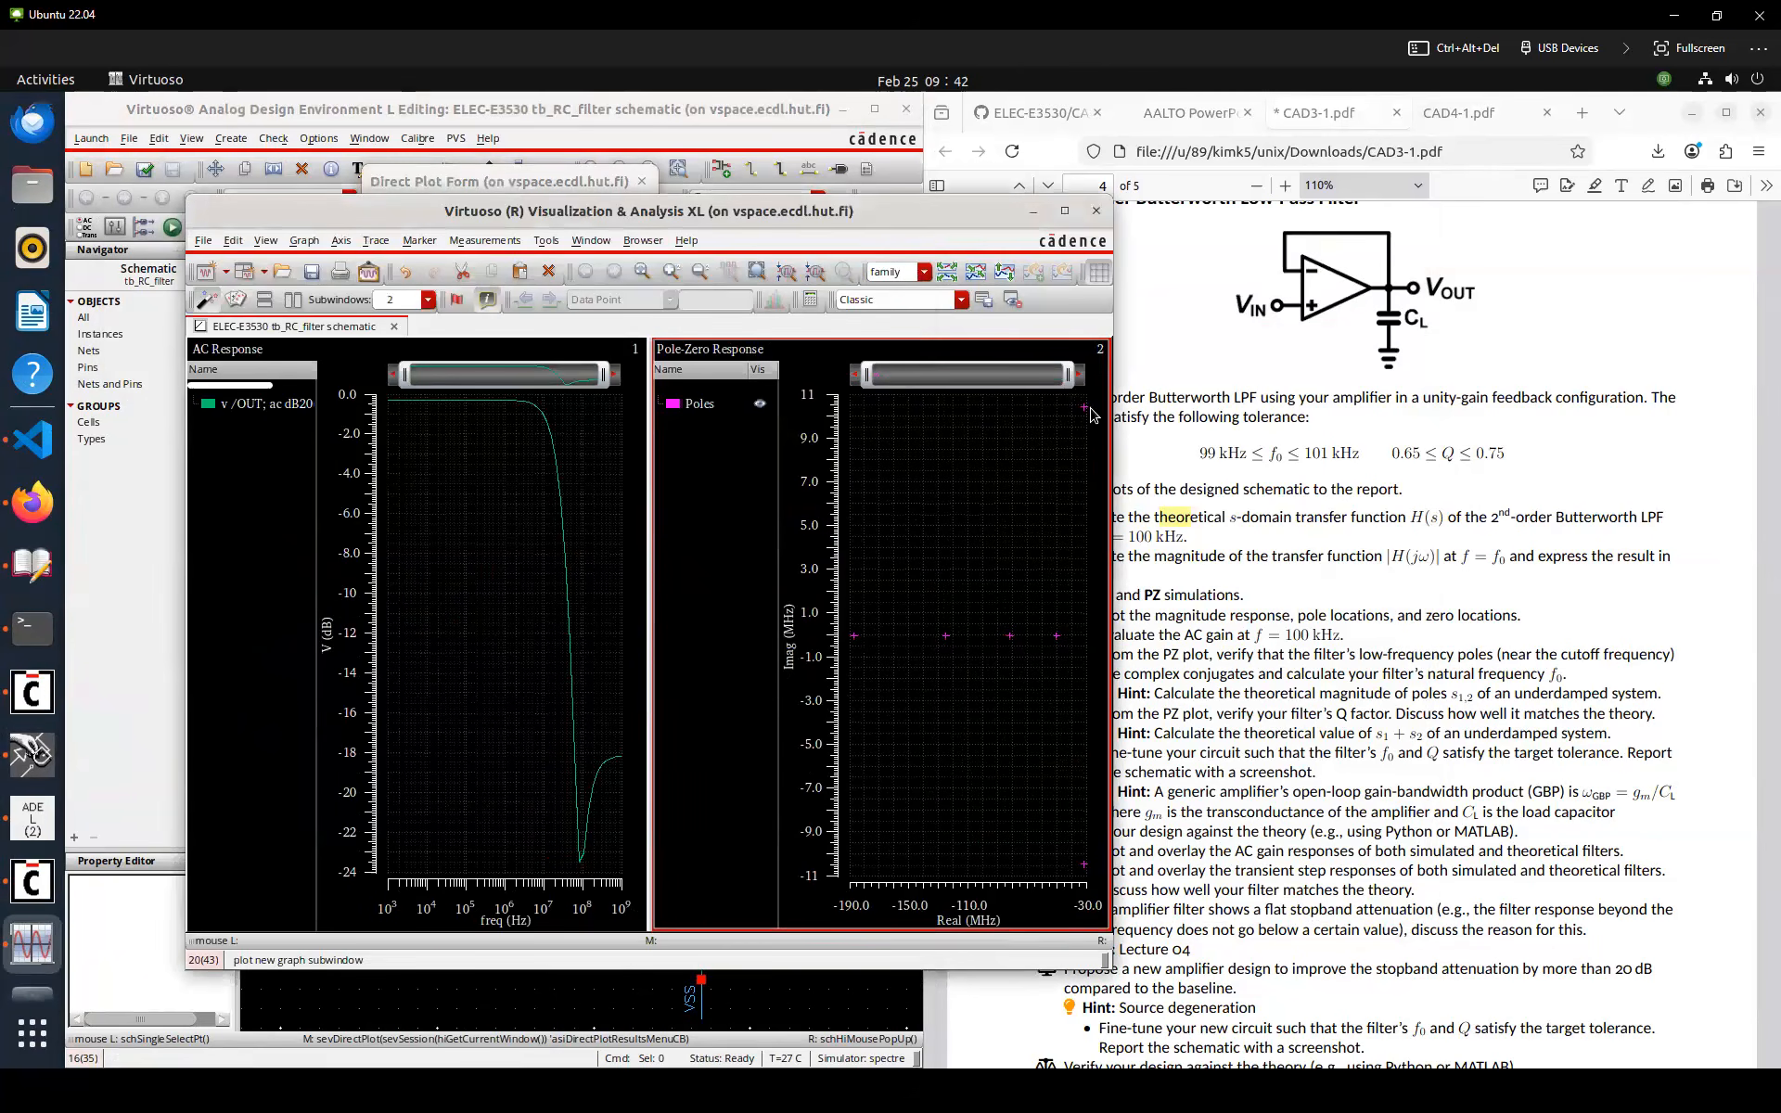
# Send the poles trace to the calculator, apply mag, and plot pole magnitude in a new subwindow
pyautogui.moveTo(1084, 414)
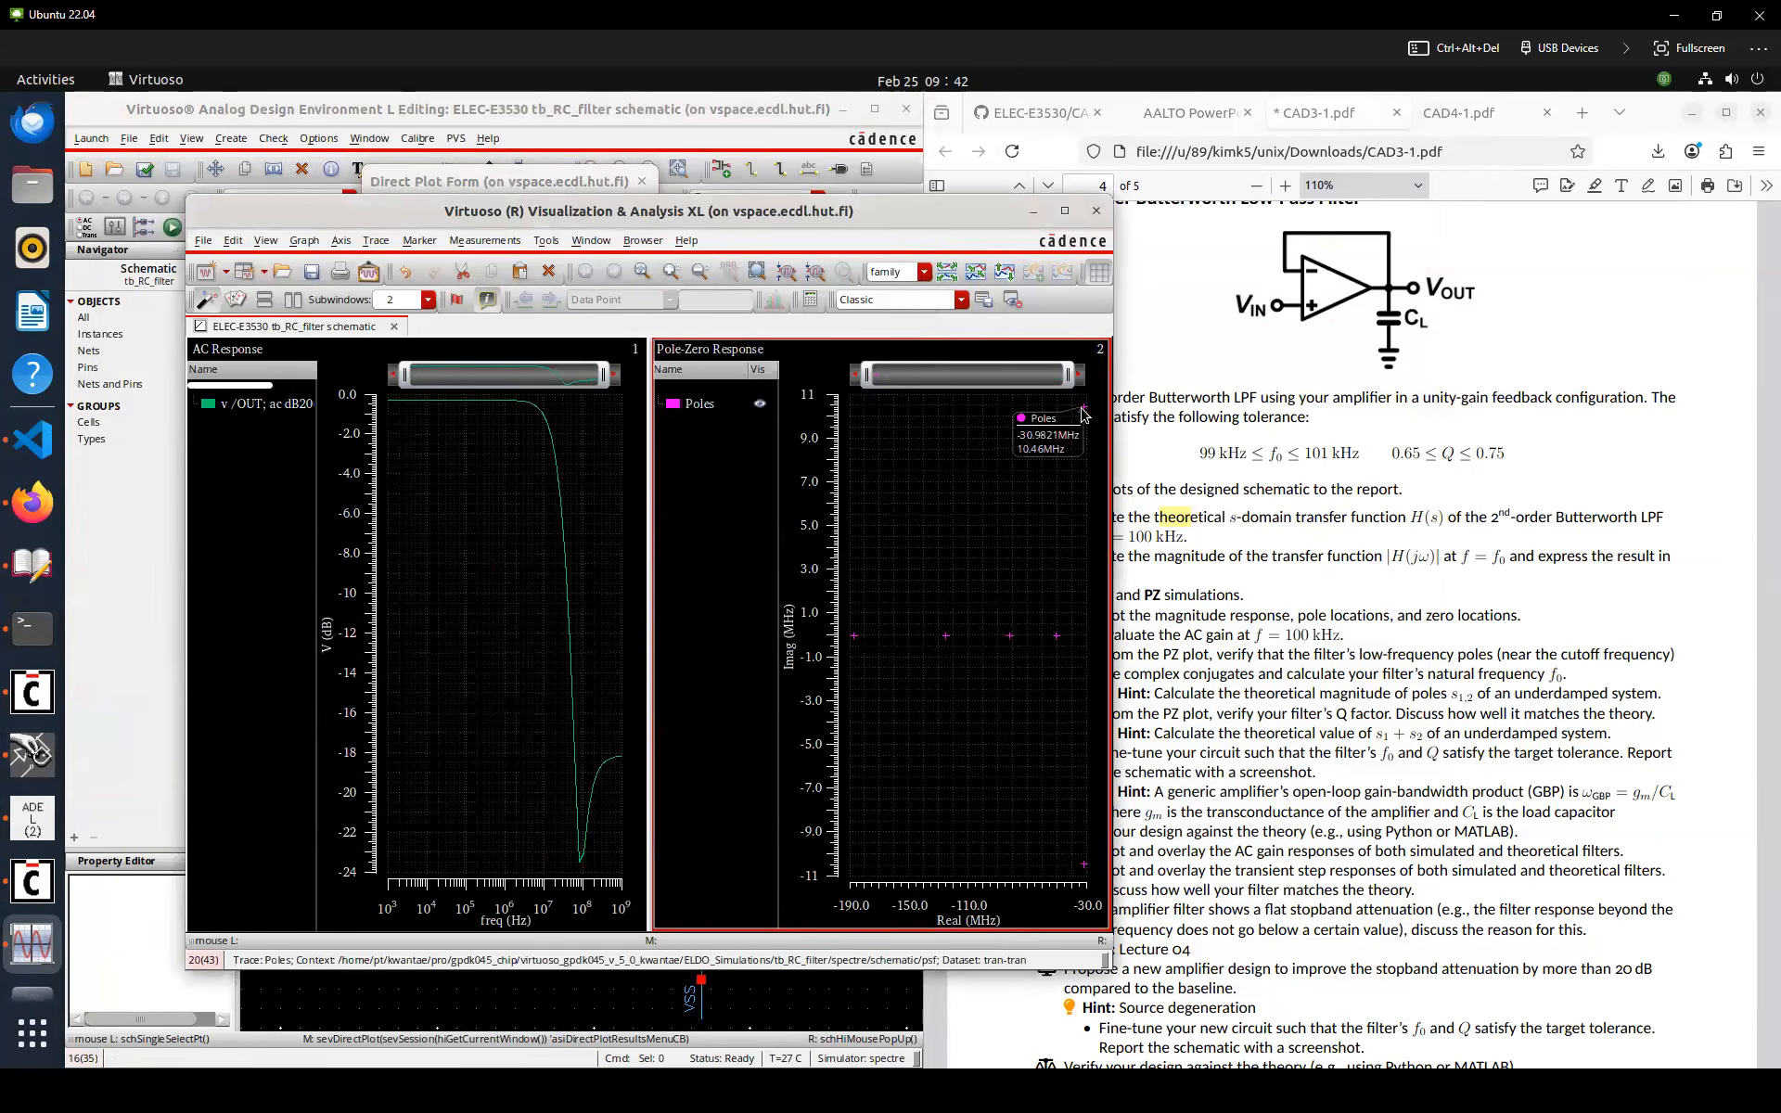
pyautogui.click(715, 404)
pyautogui.click(547, 241)
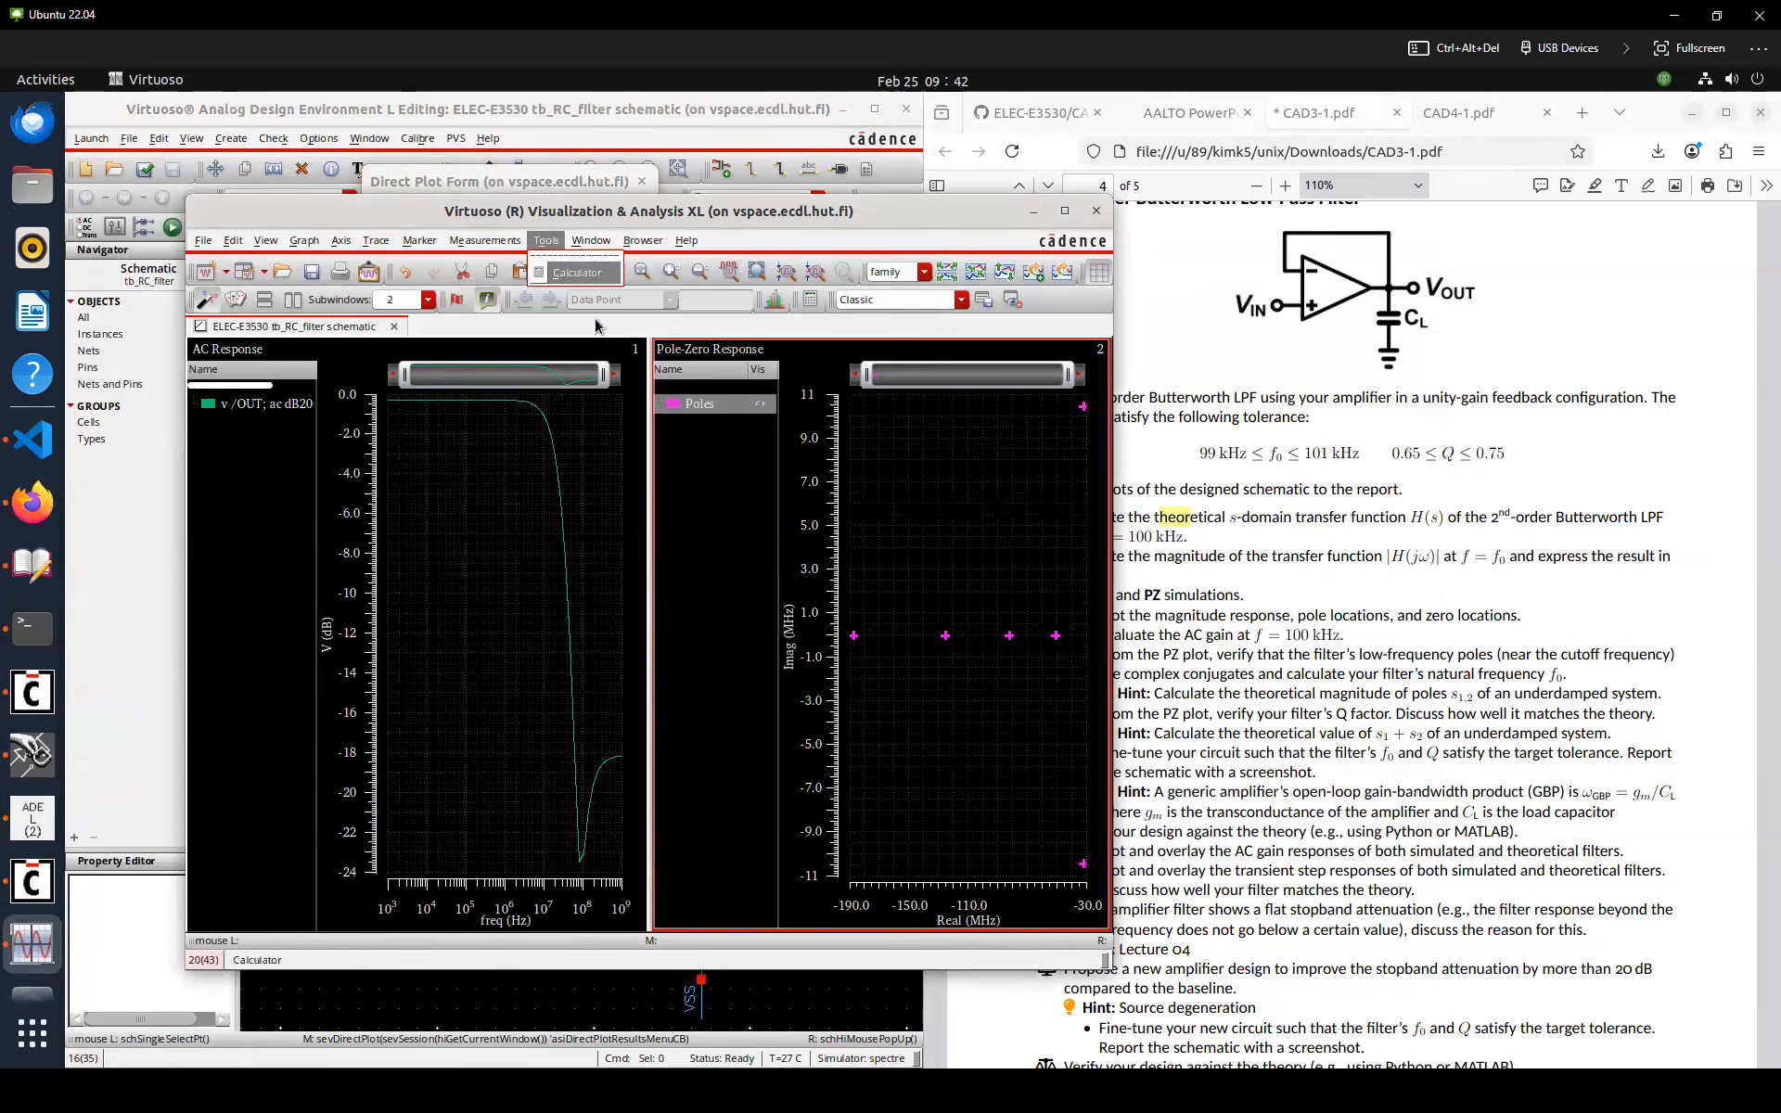
pyautogui.click(568, 272)
pyautogui.click(1273, 657)
pyautogui.write('mag')
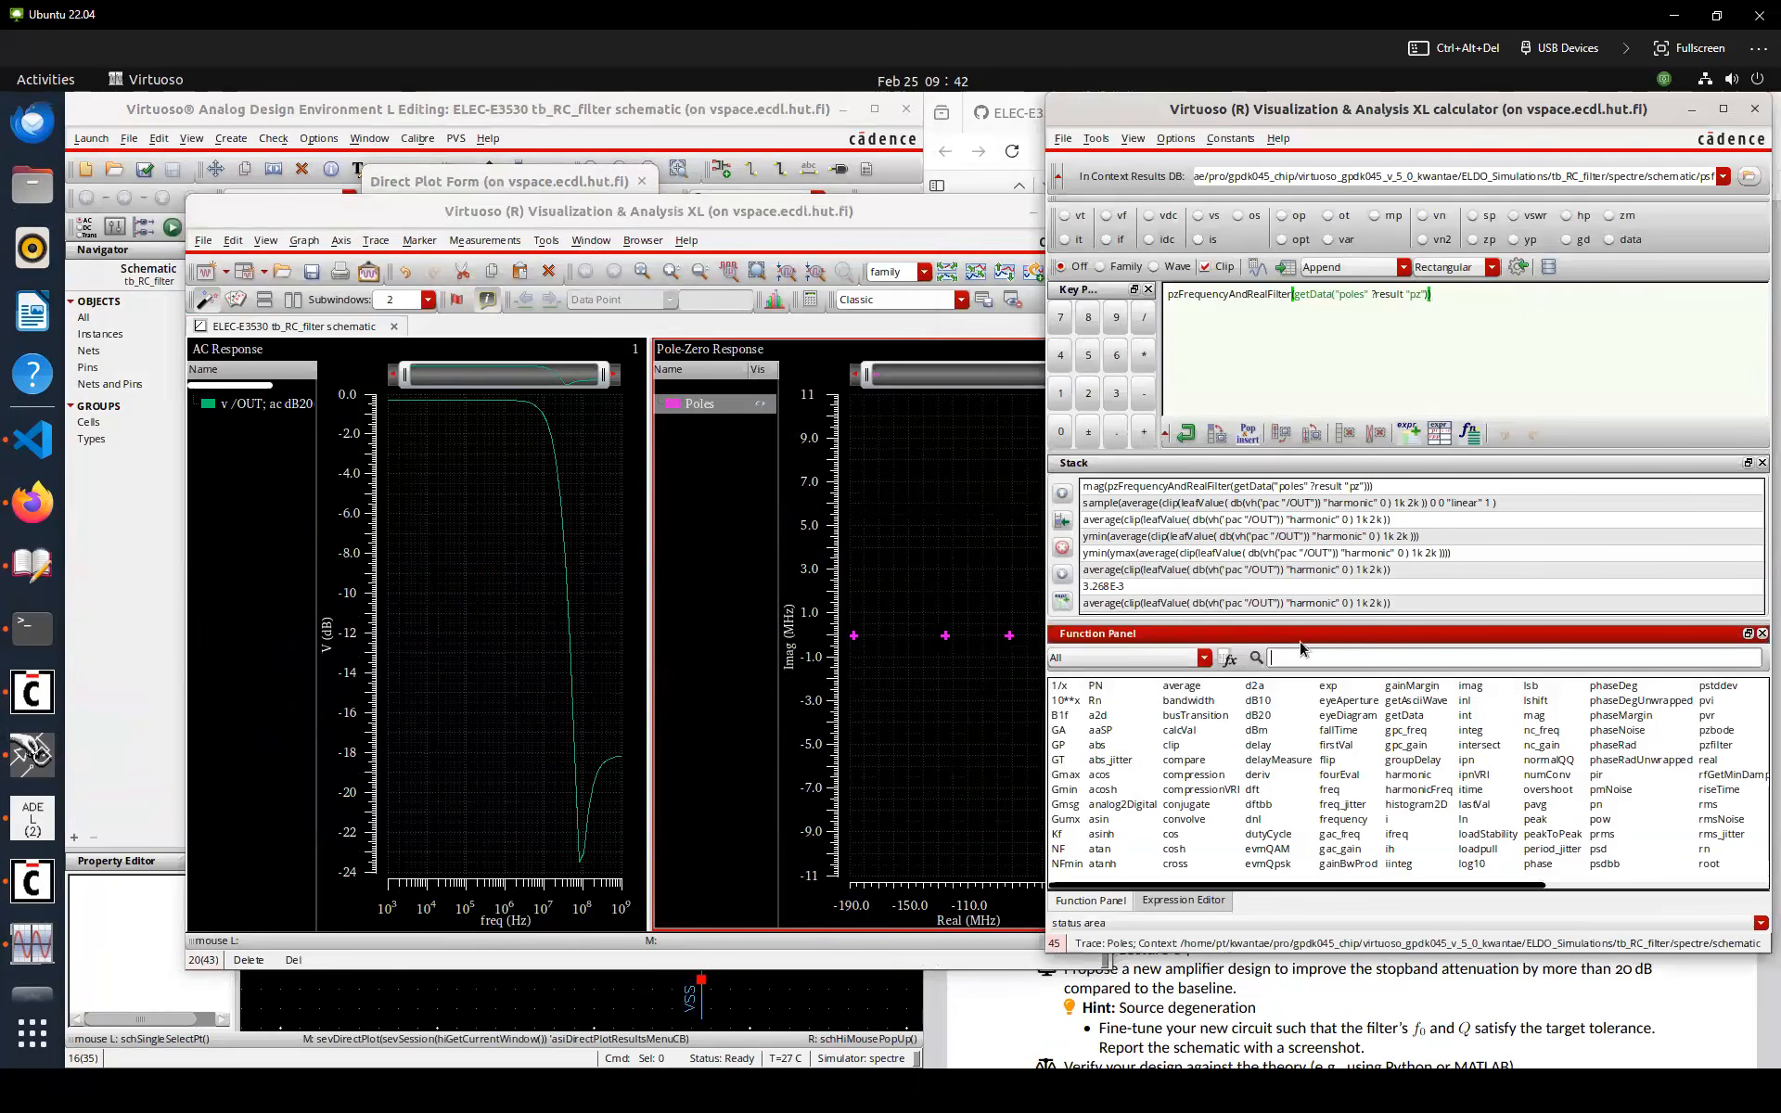
pyautogui.click(1065, 701)
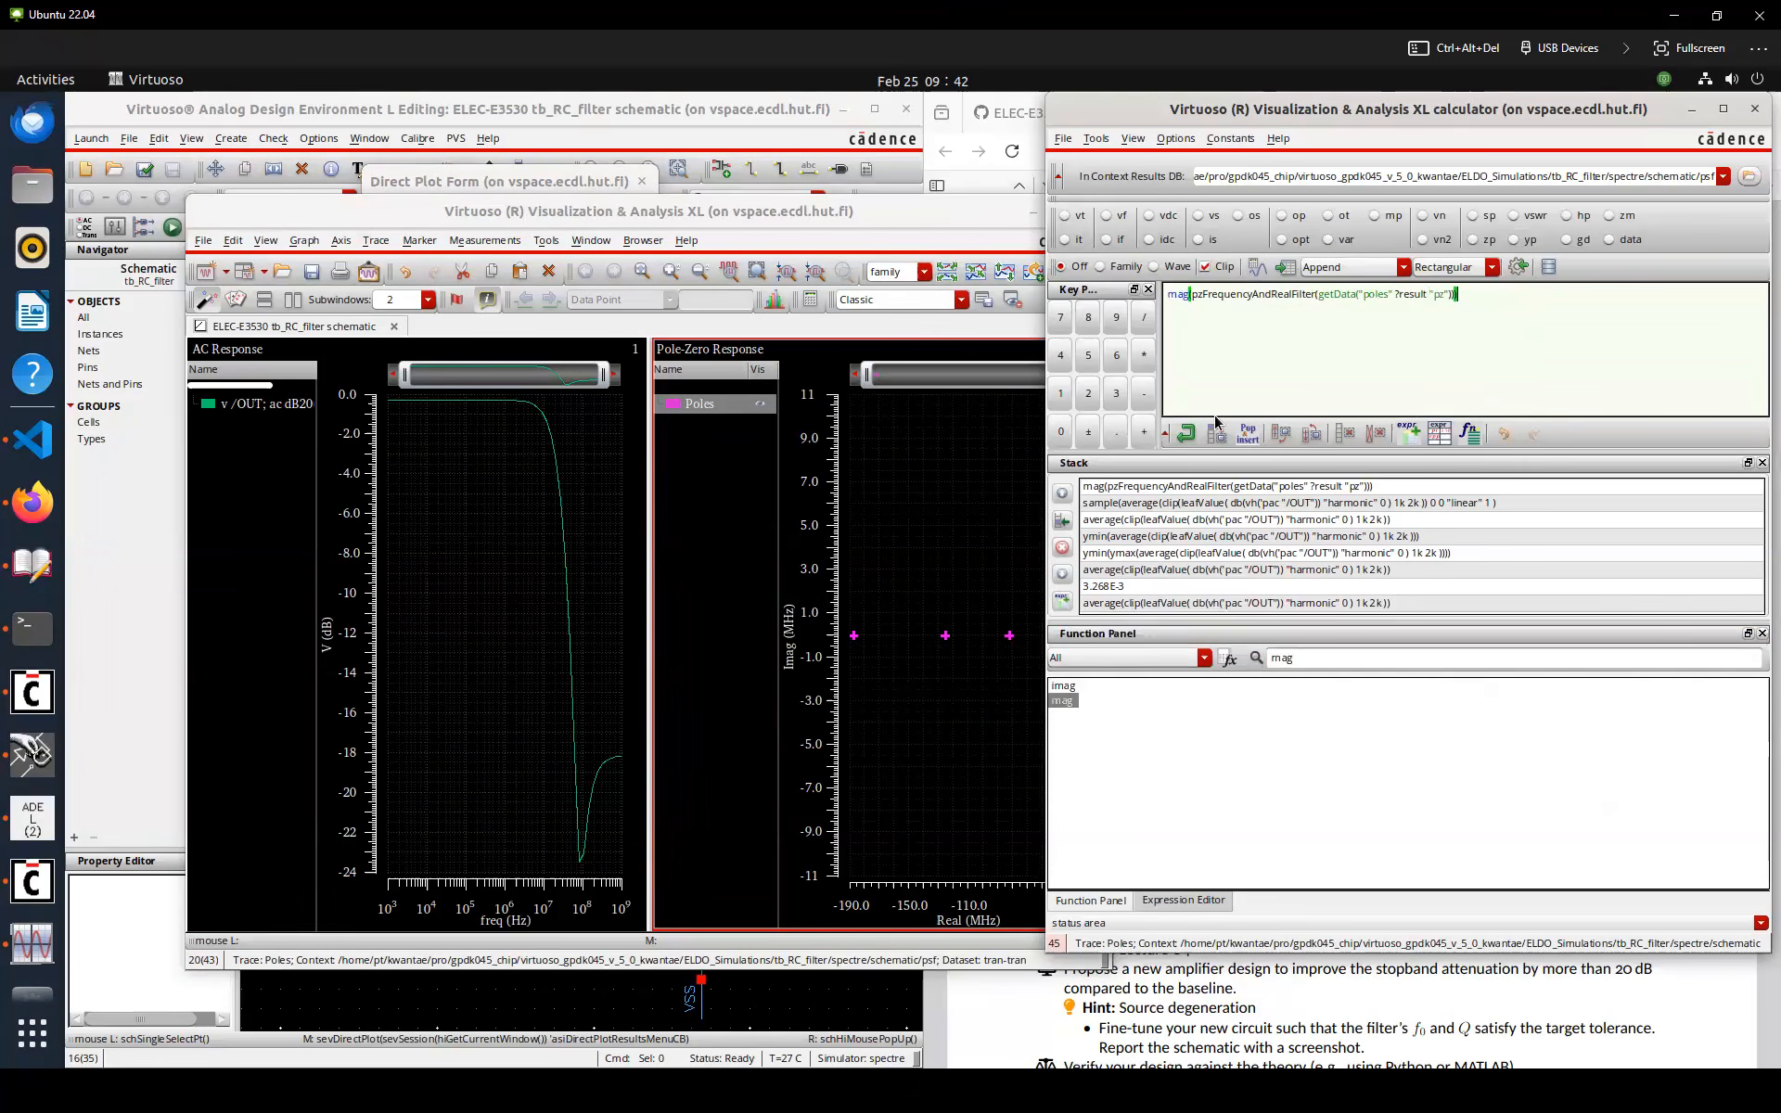
pyautogui.click(1256, 269)
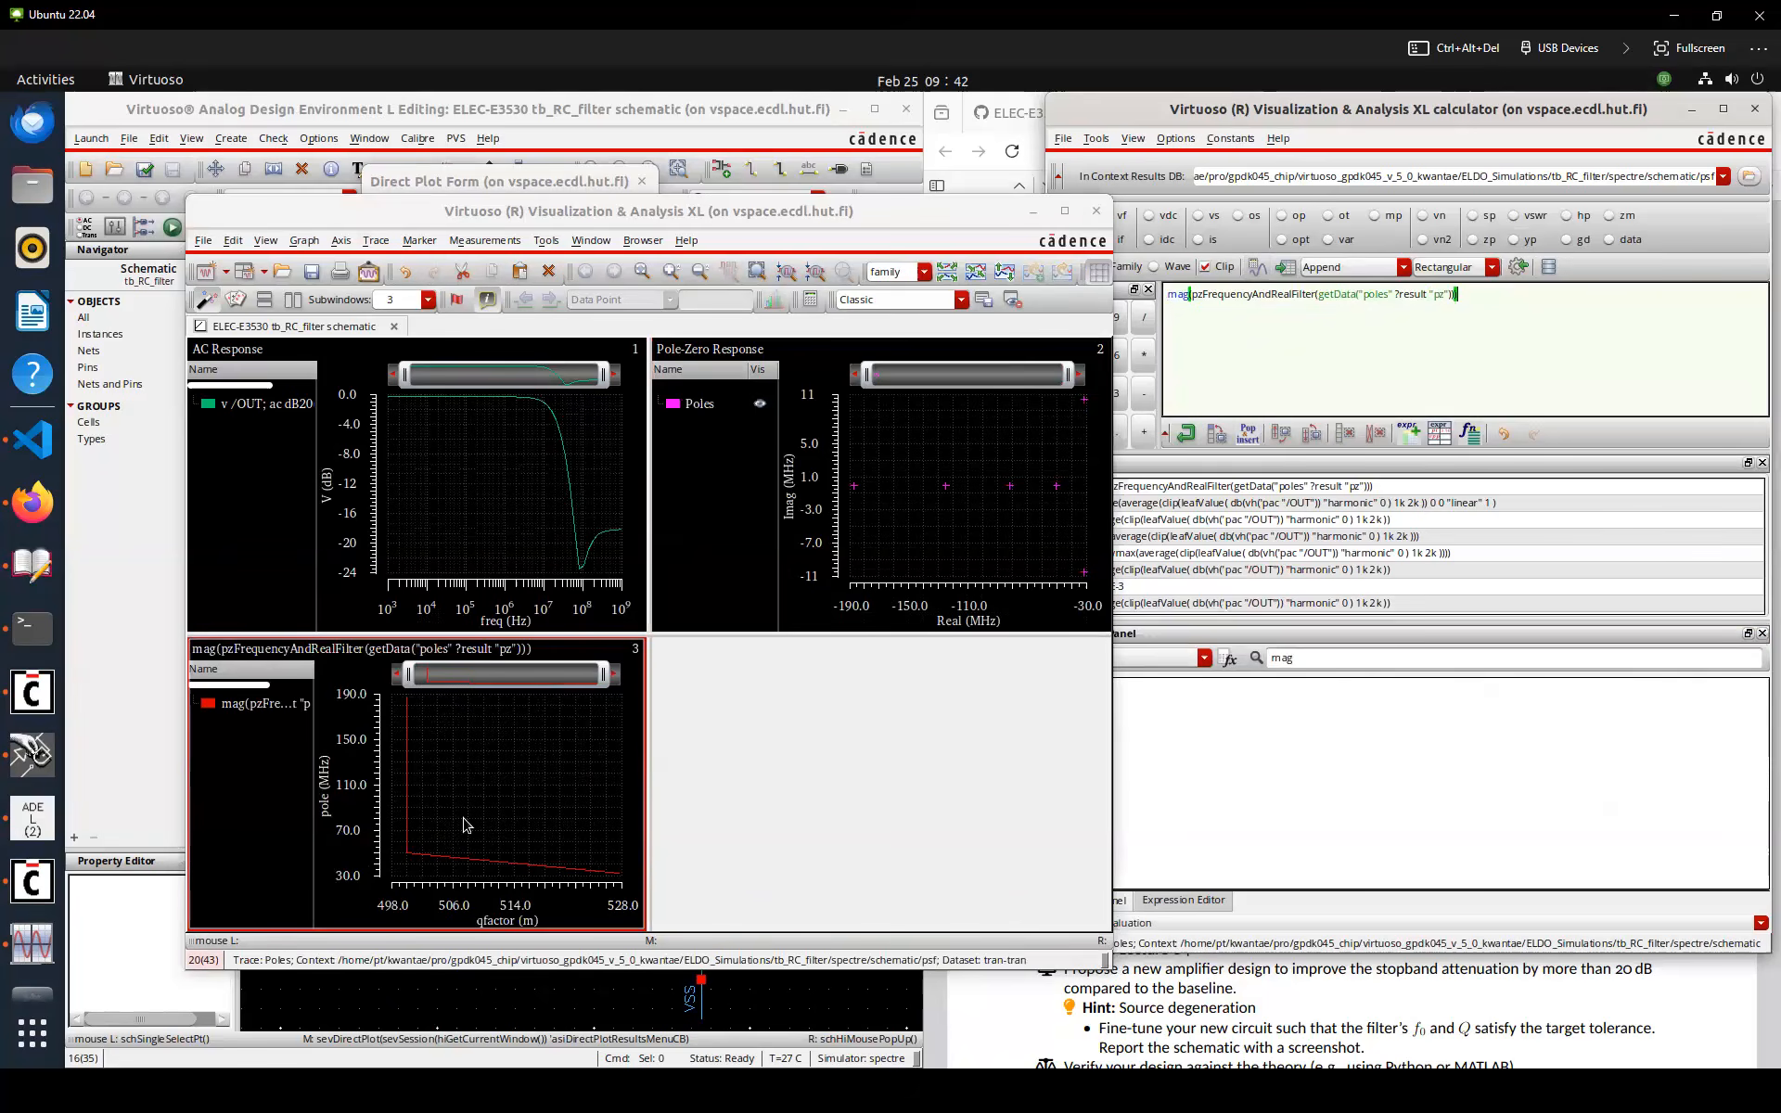
# Show the pole magnitude trace as points and place markers on the lowest pole magnitude and the two complex poles
pyautogui.rightClick(295, 705)
pyautogui.click(497, 609)
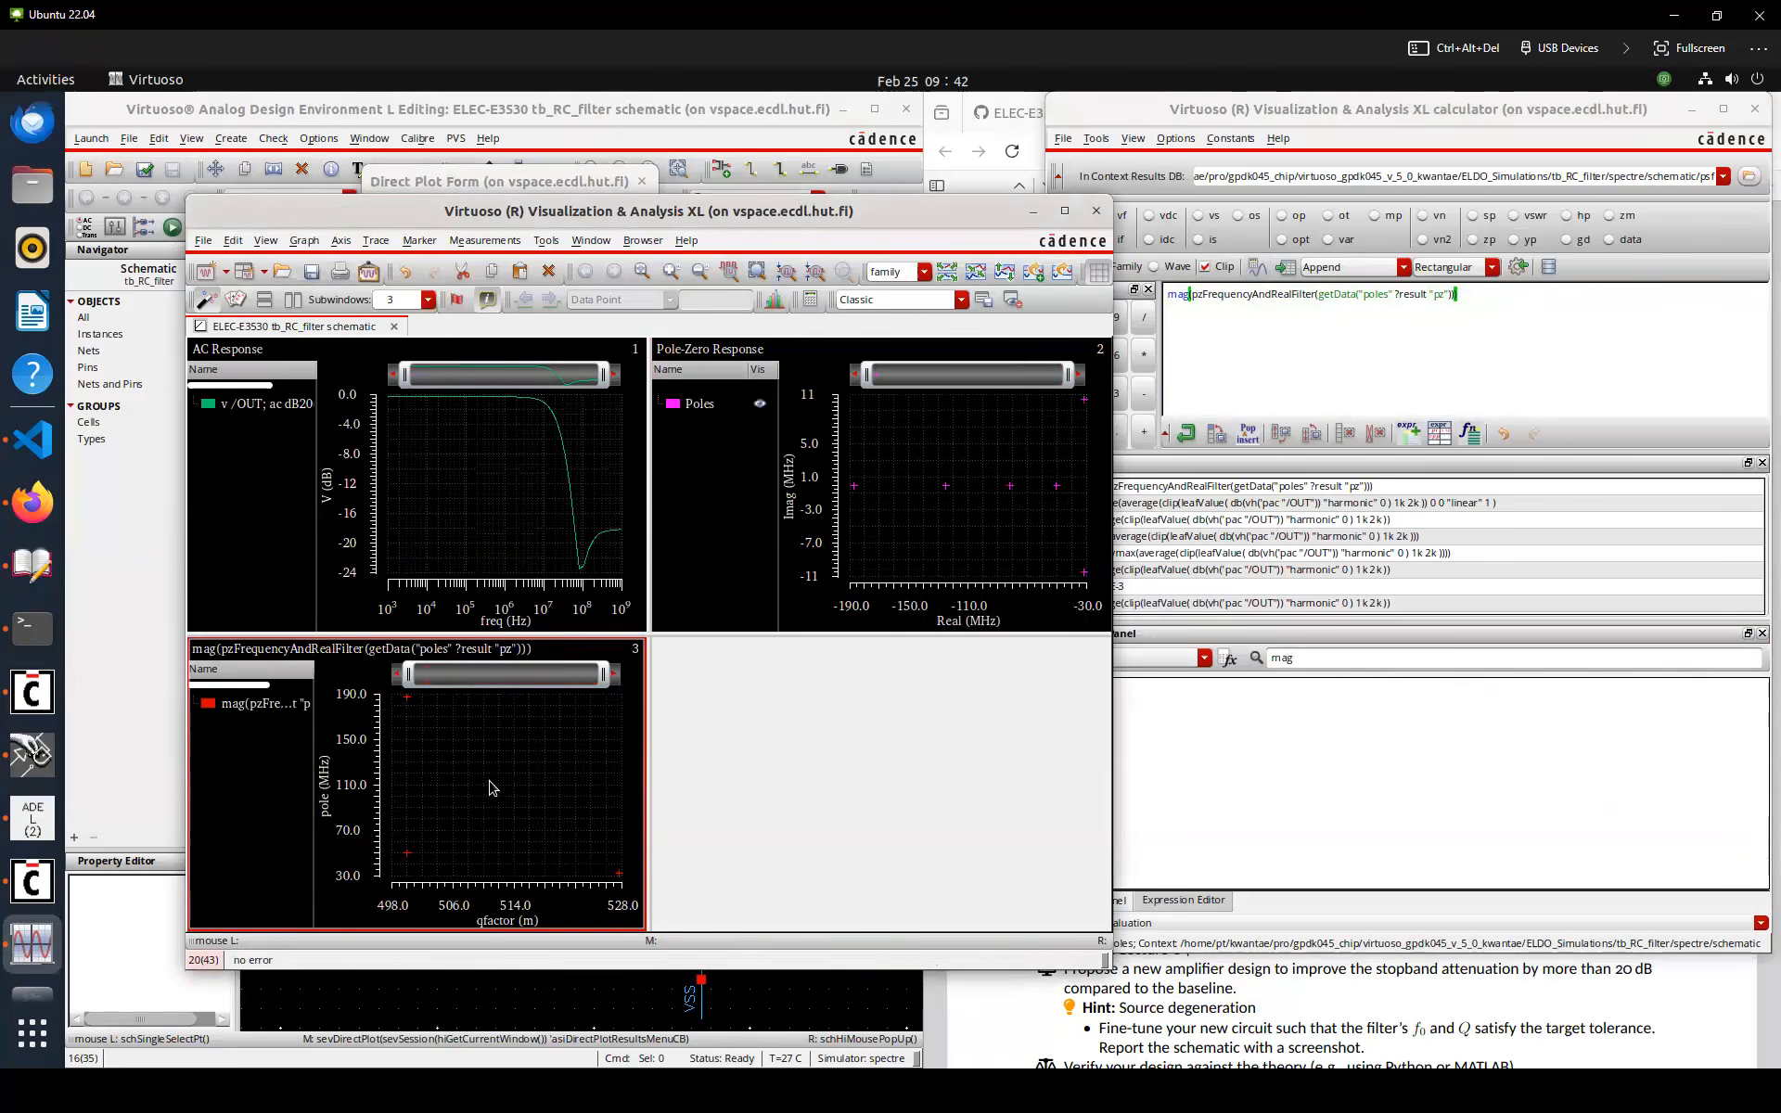
pyautogui.moveTo(615, 873)
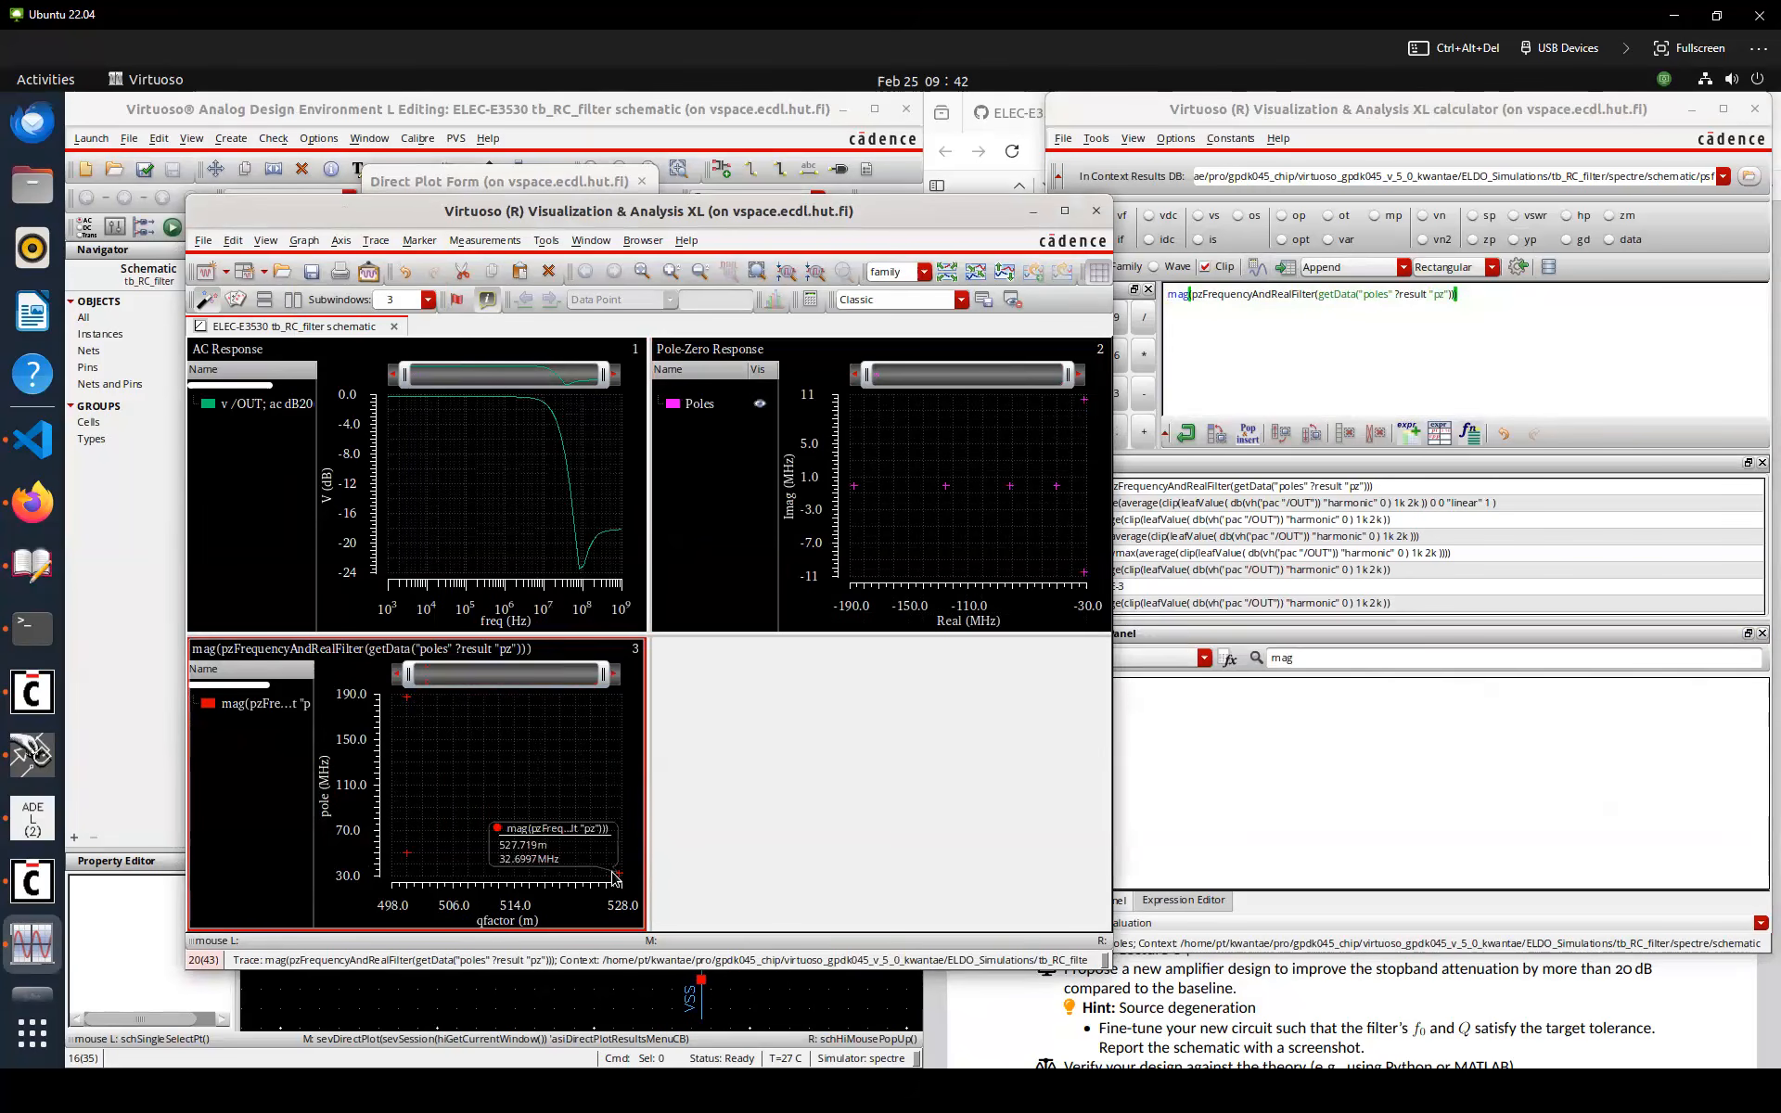
pyautogui.press('m')
pyautogui.click(1053, 425)
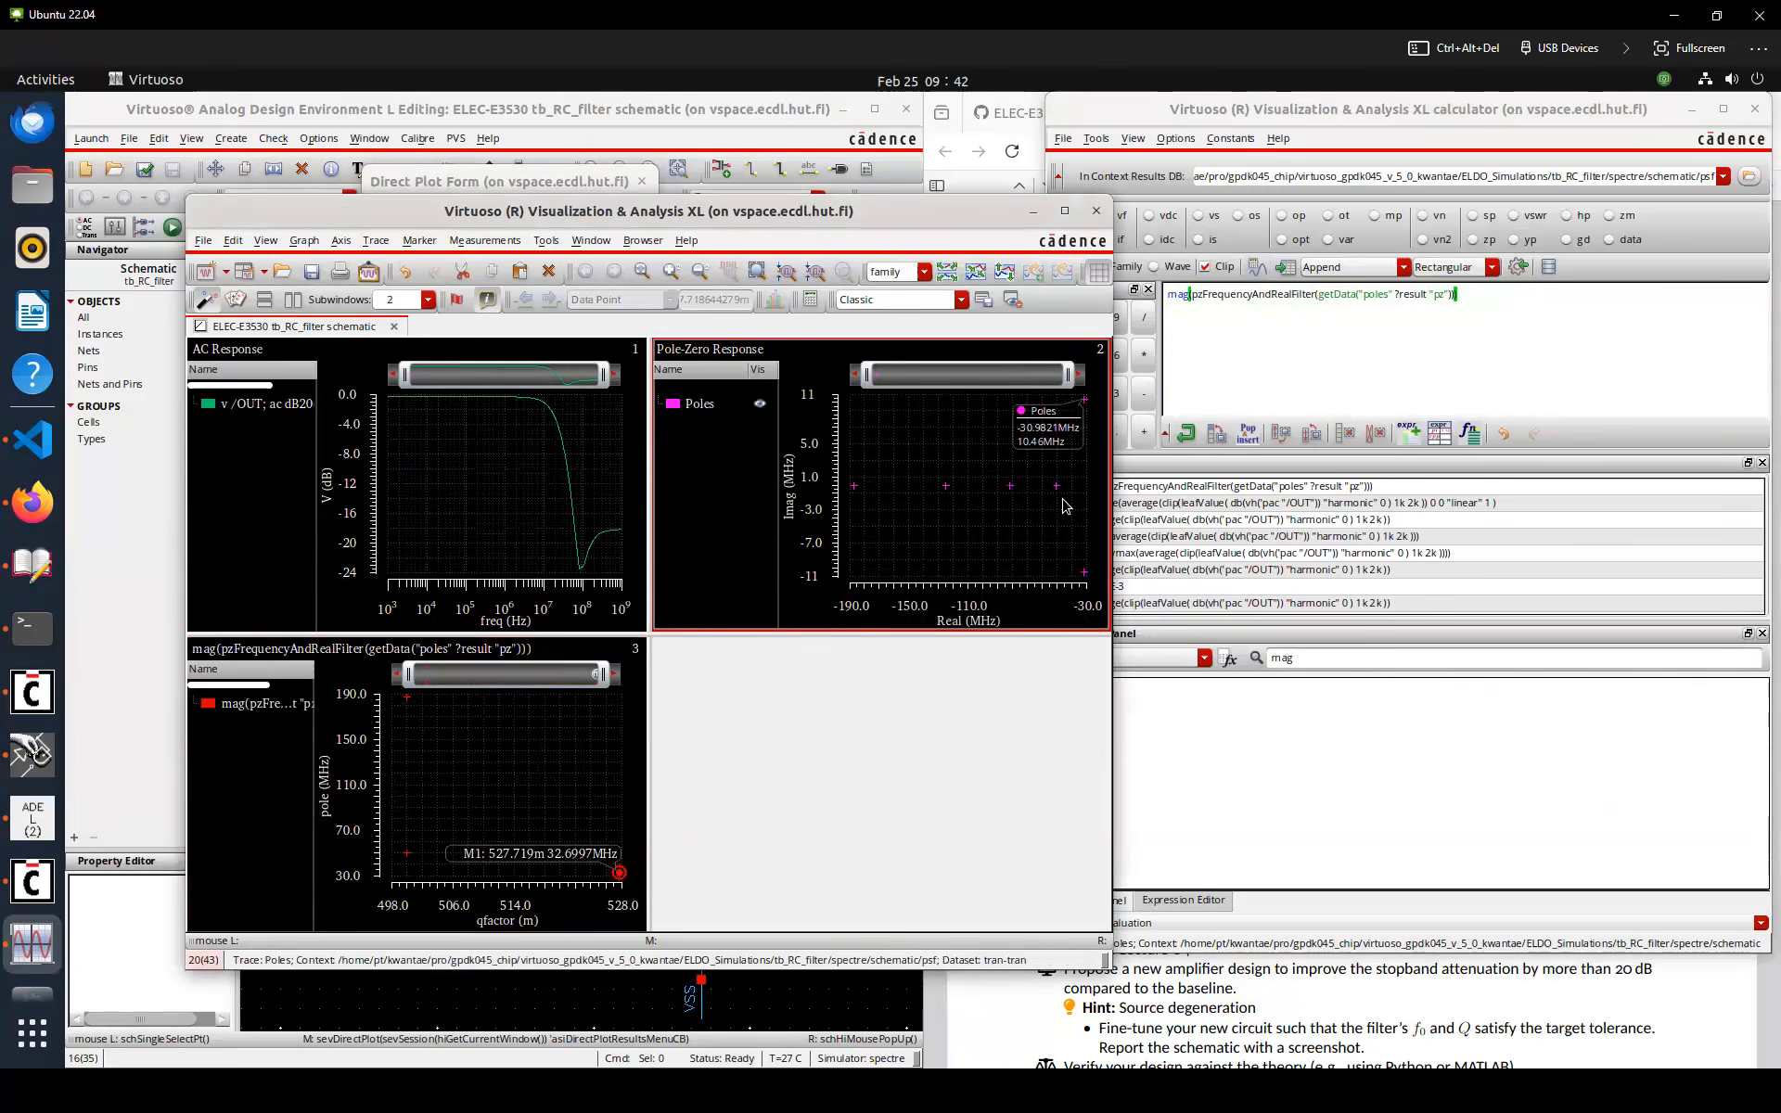
pyautogui.press('m')
pyautogui.press('m')
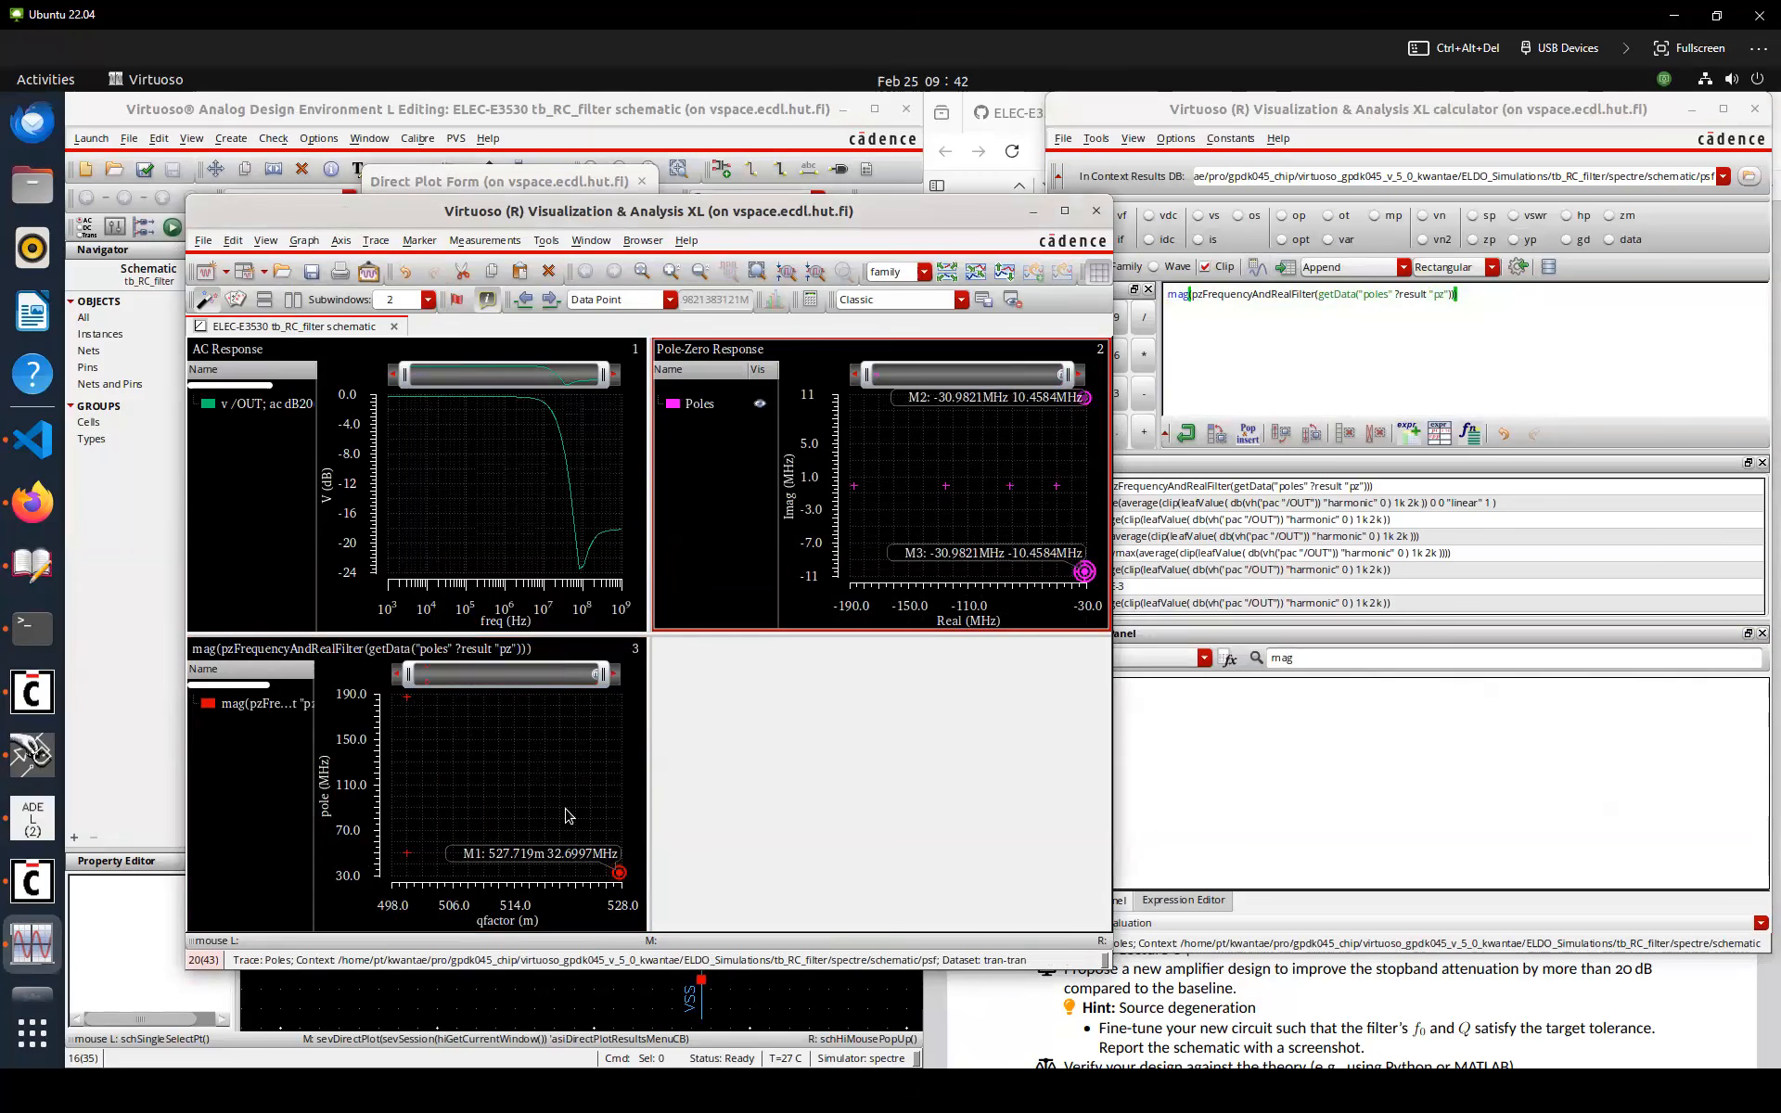
# Load the pole magnitude trace into the calculator, apply firstVal to it, and evaluate the expression
pyautogui.click(277, 704)
pyautogui.click(1263, 376)
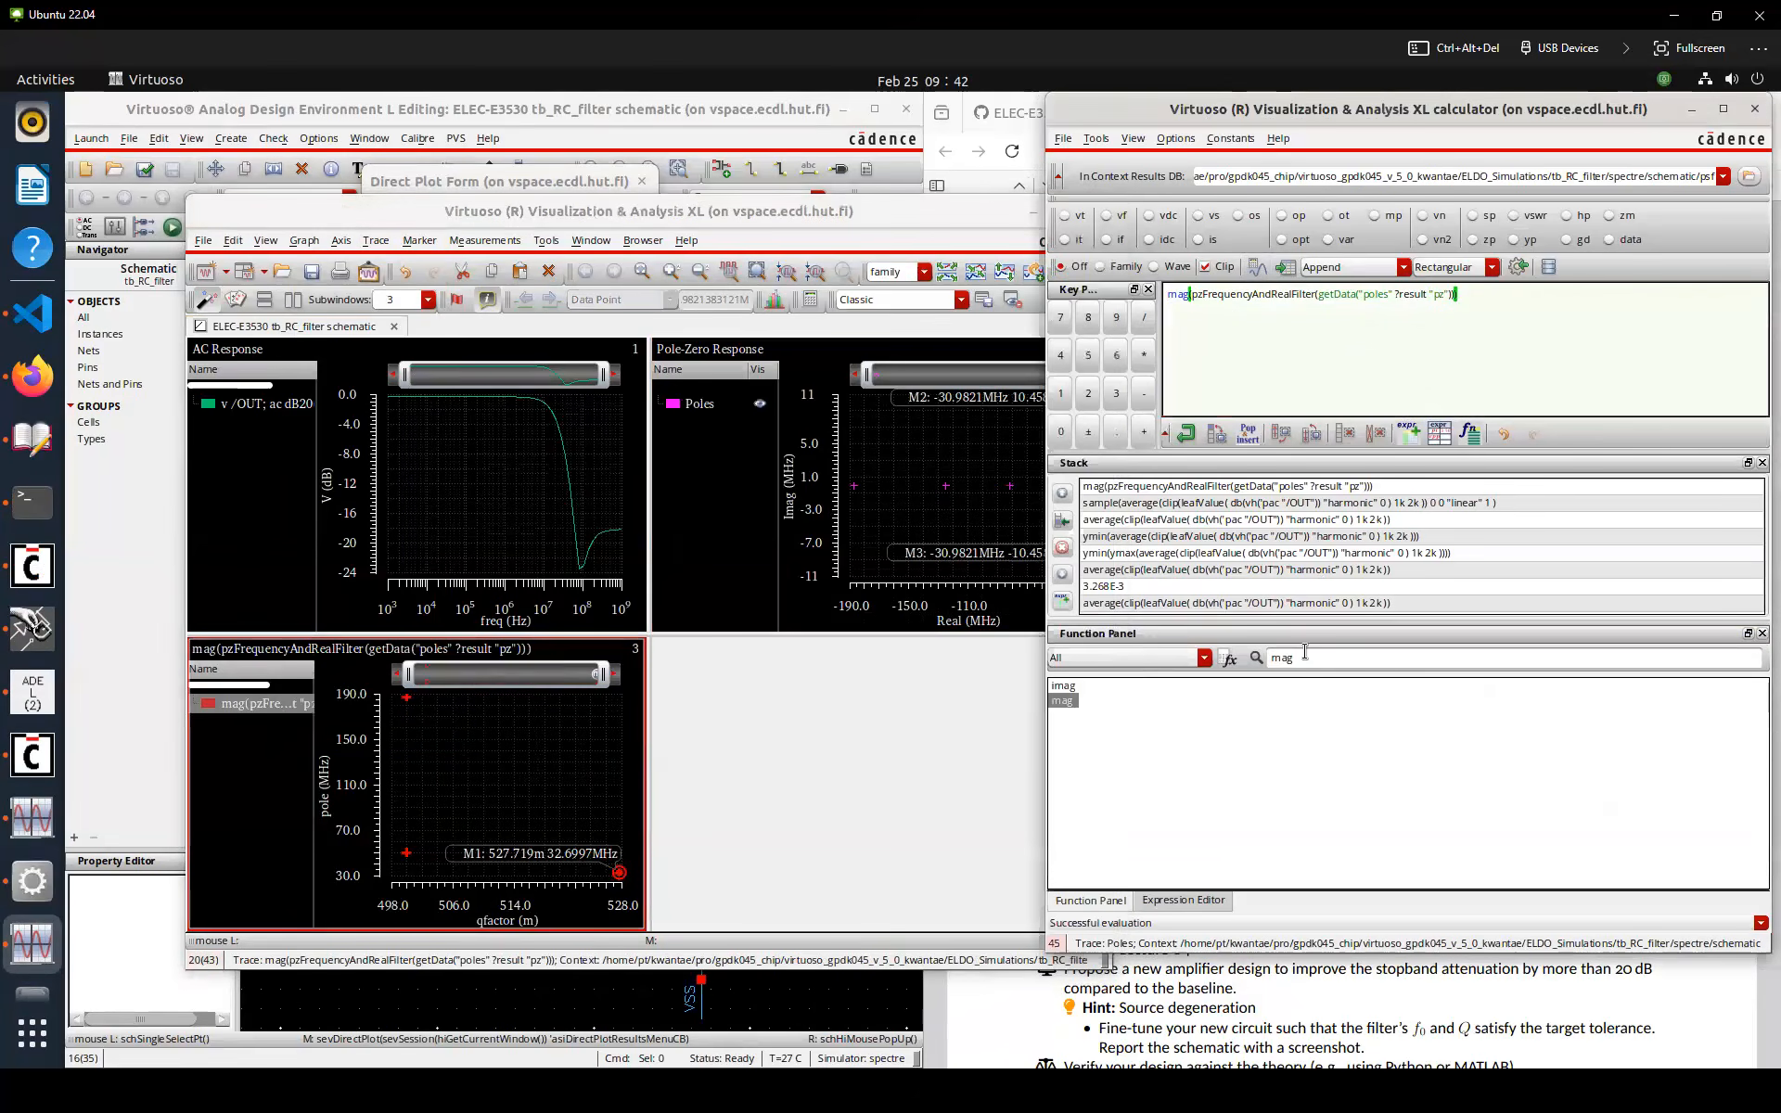
pyautogui.write('first')
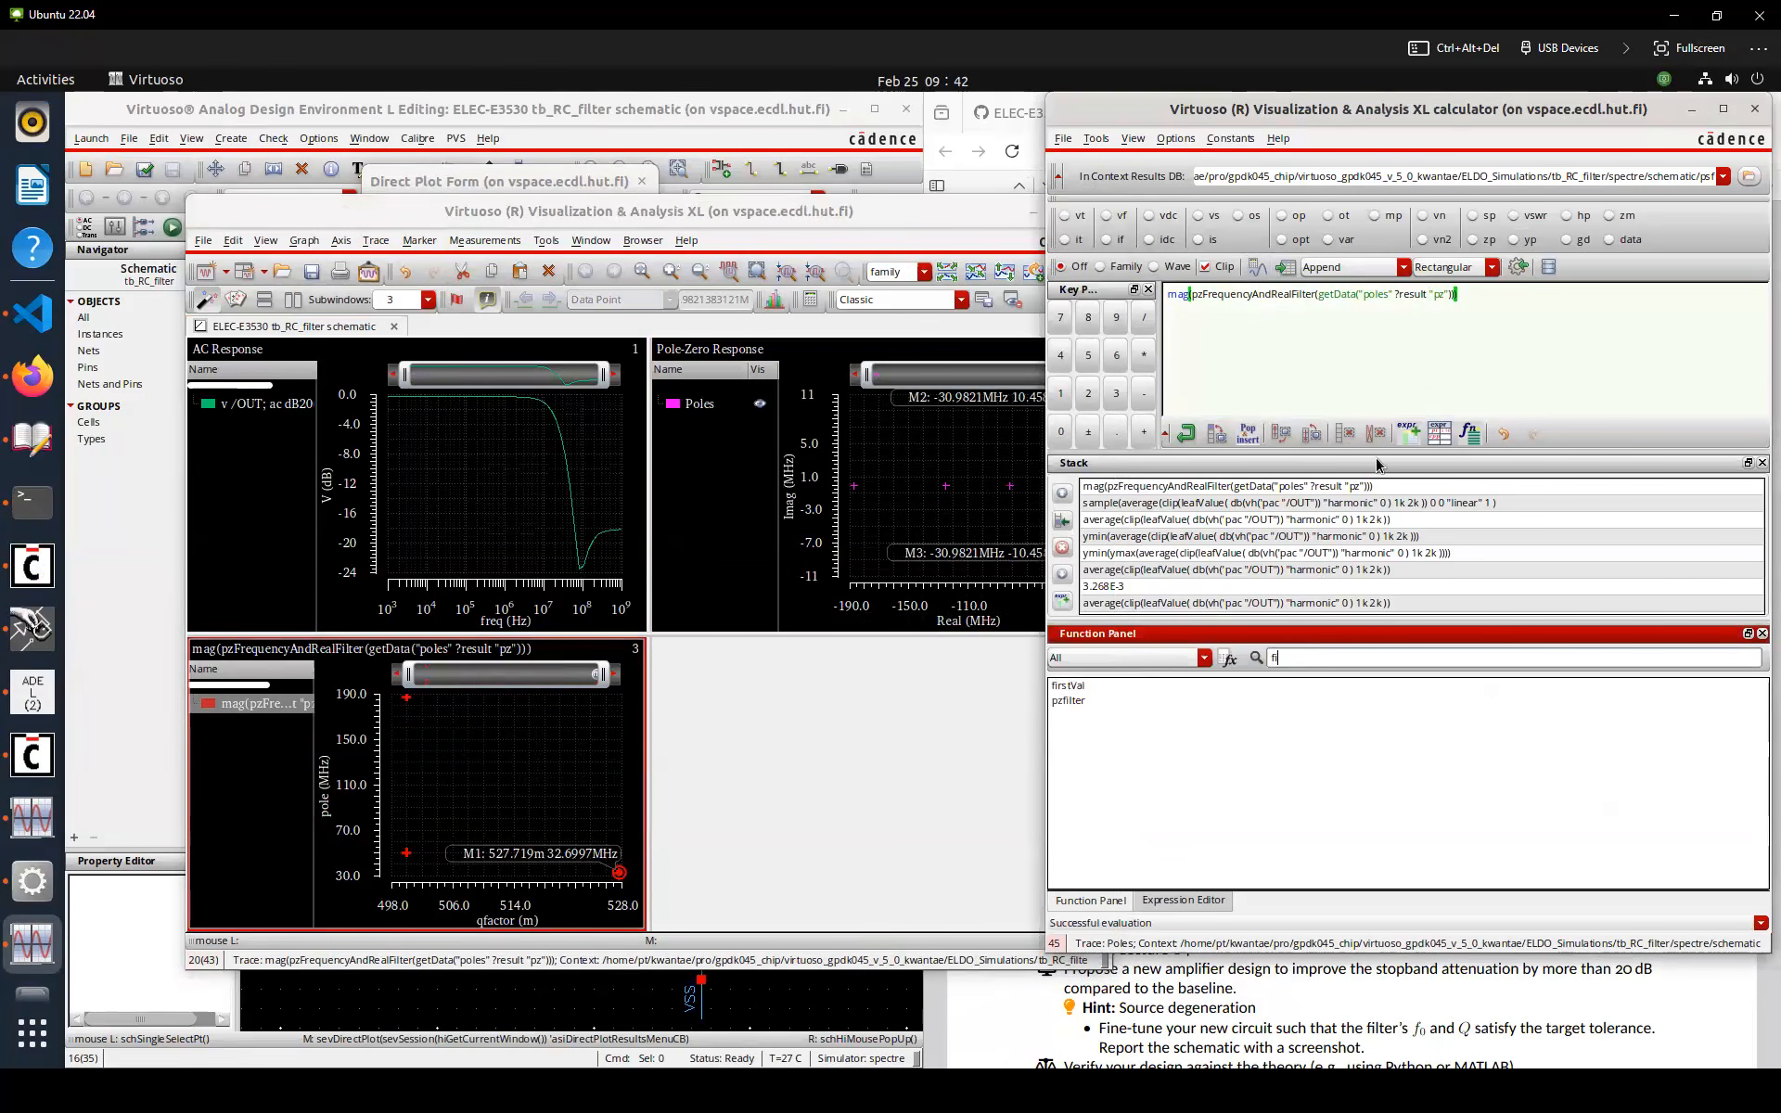
pyautogui.doubleClick(1067, 686)
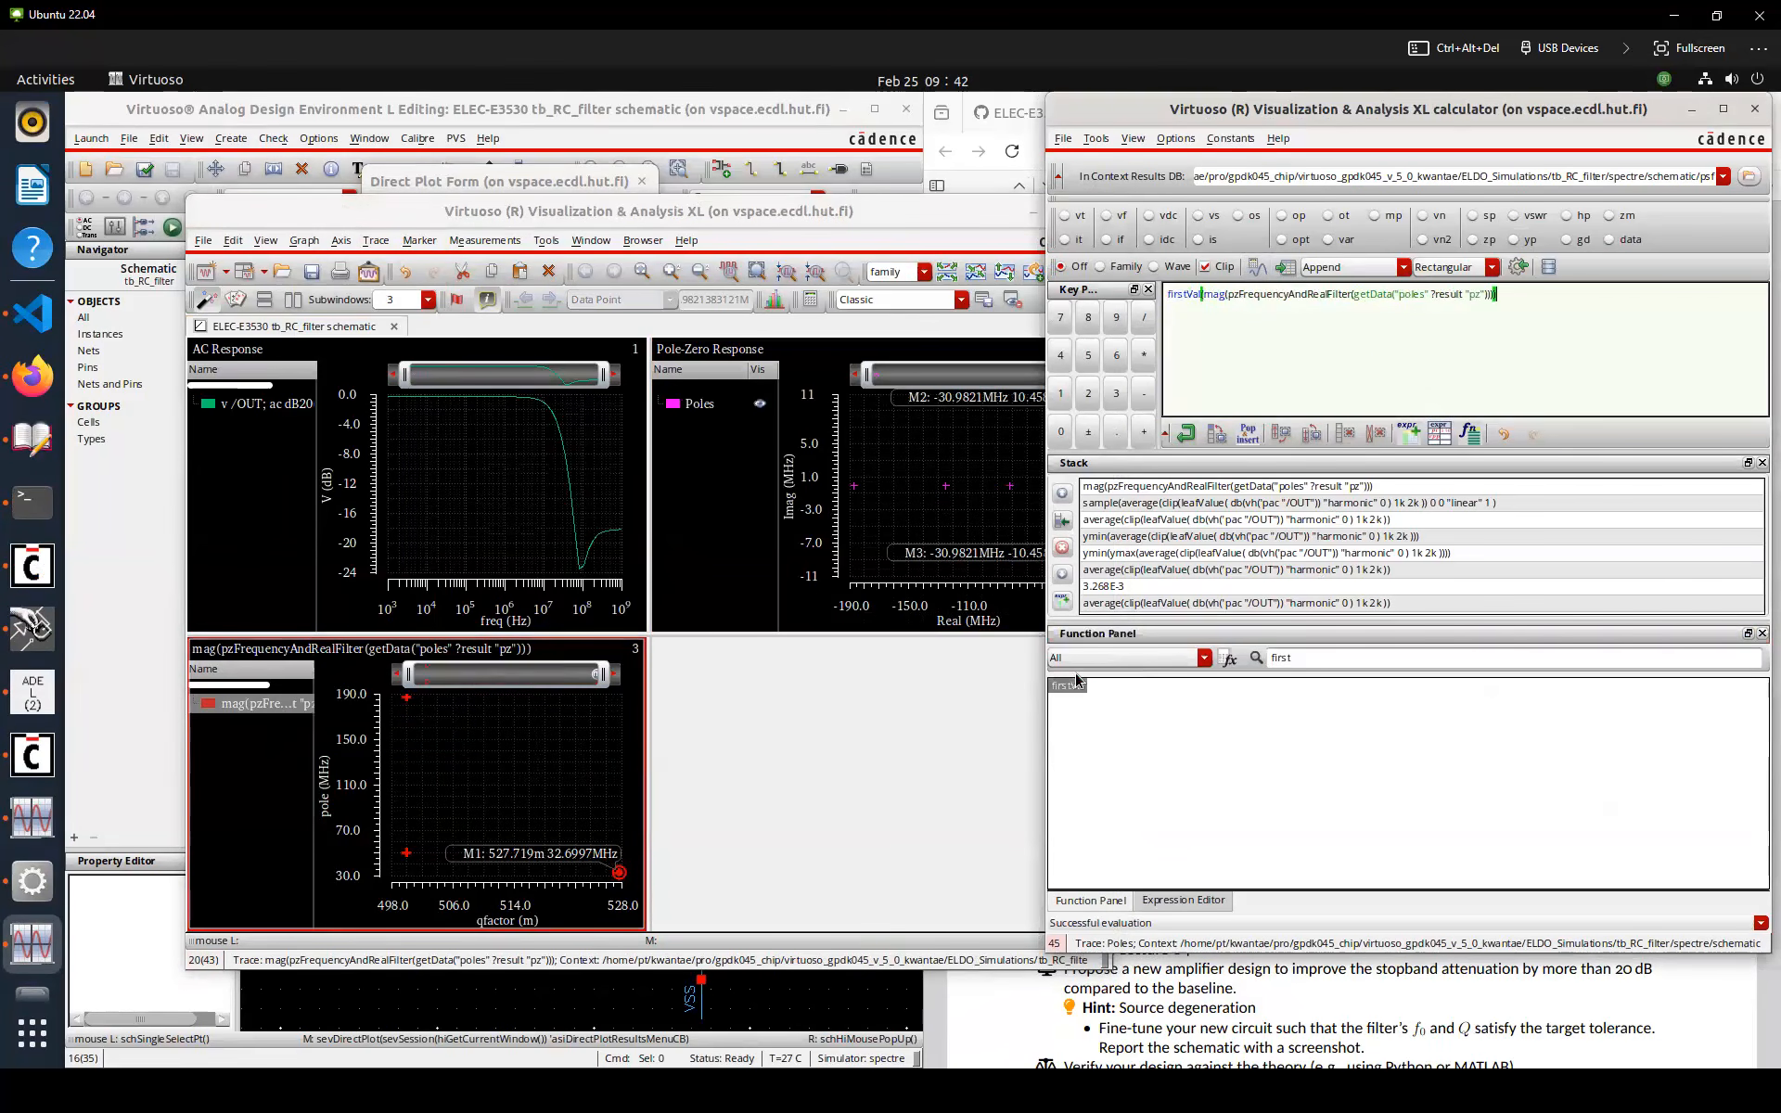
pyautogui.click(1259, 266)
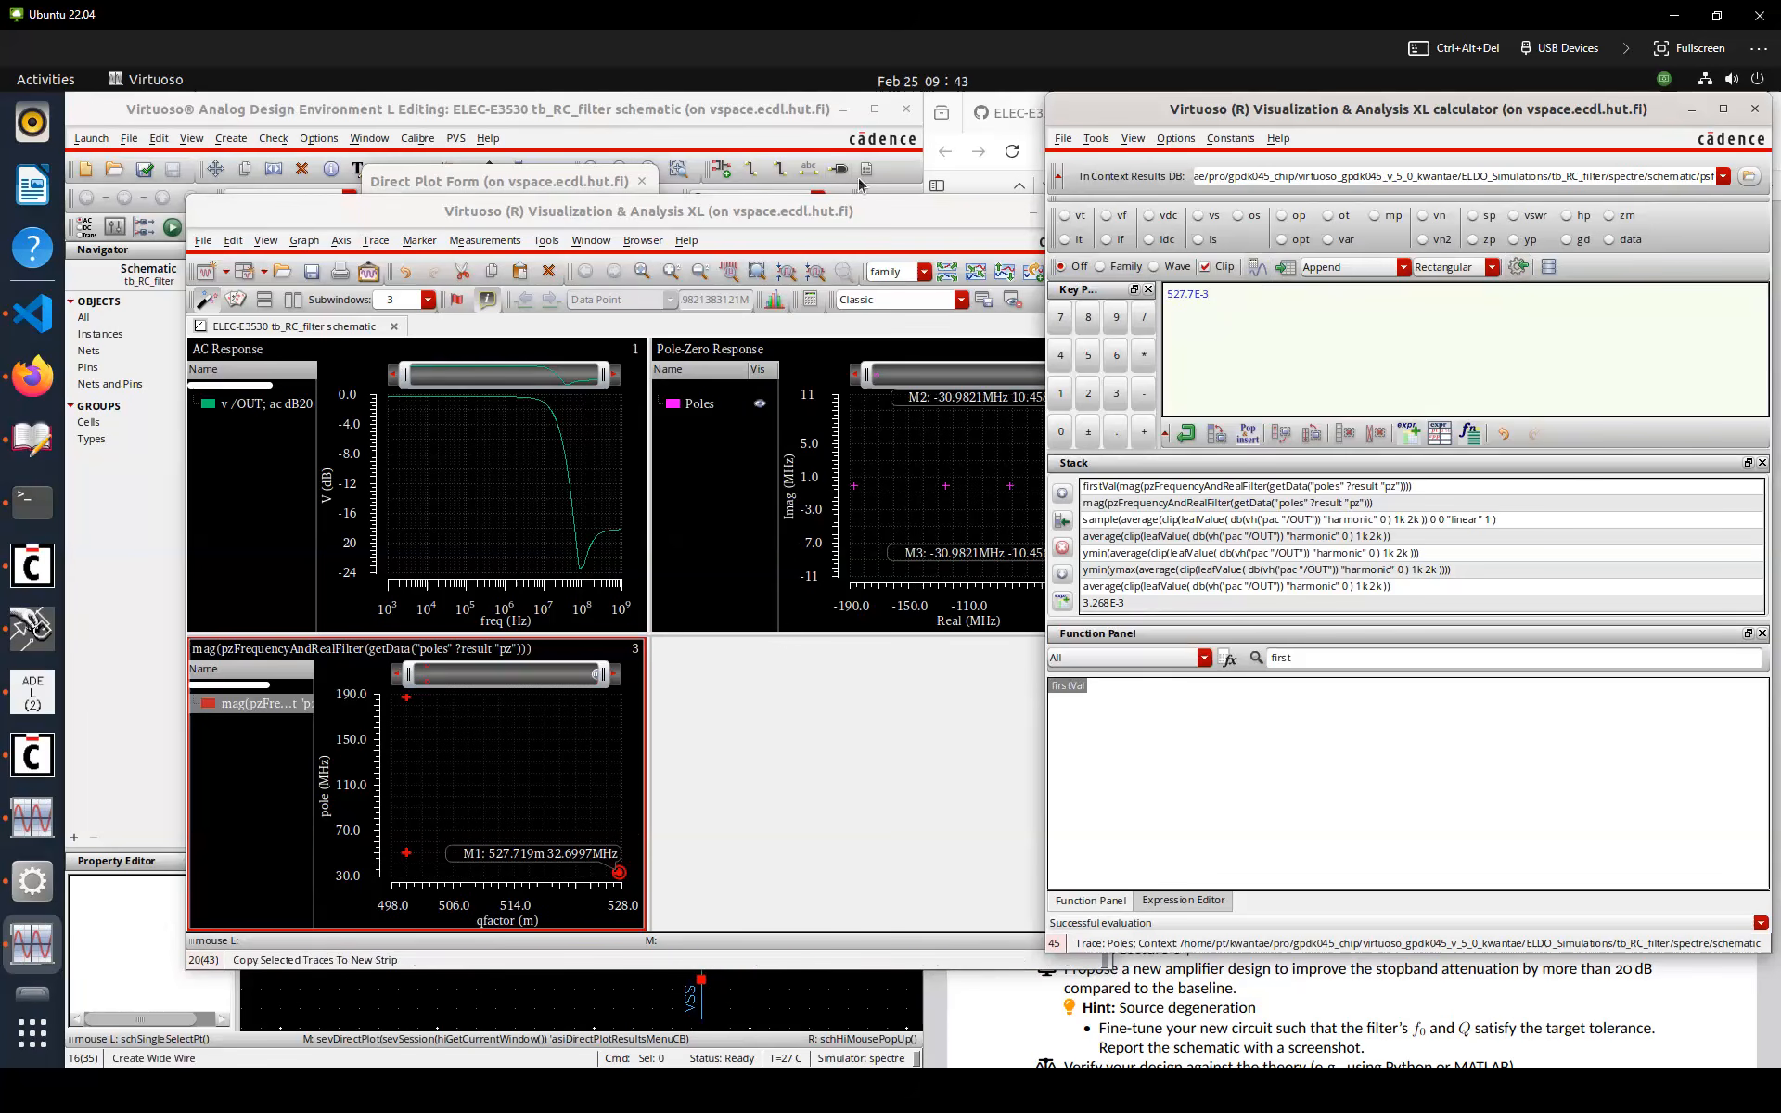
# Edit the first ADE output entry and save it as the output Q
pyautogui.click(33, 691)
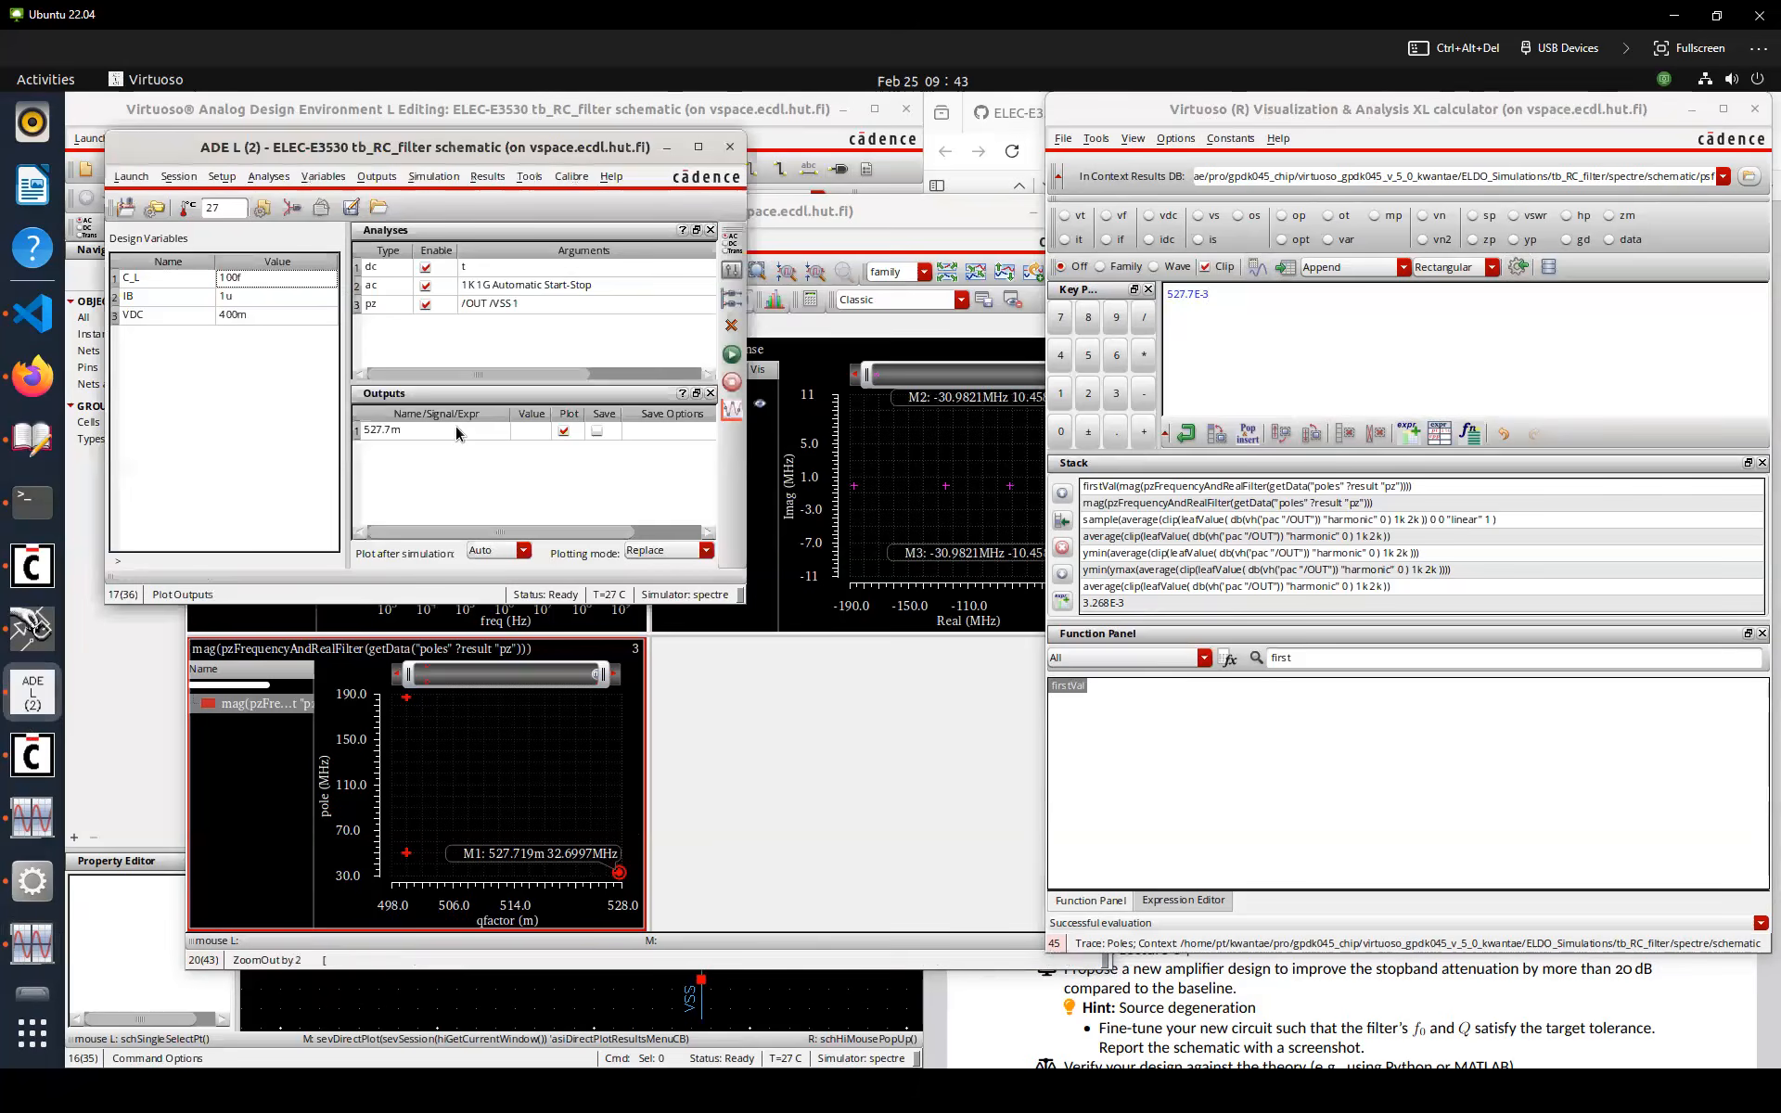
pyautogui.doubleClick(455, 426)
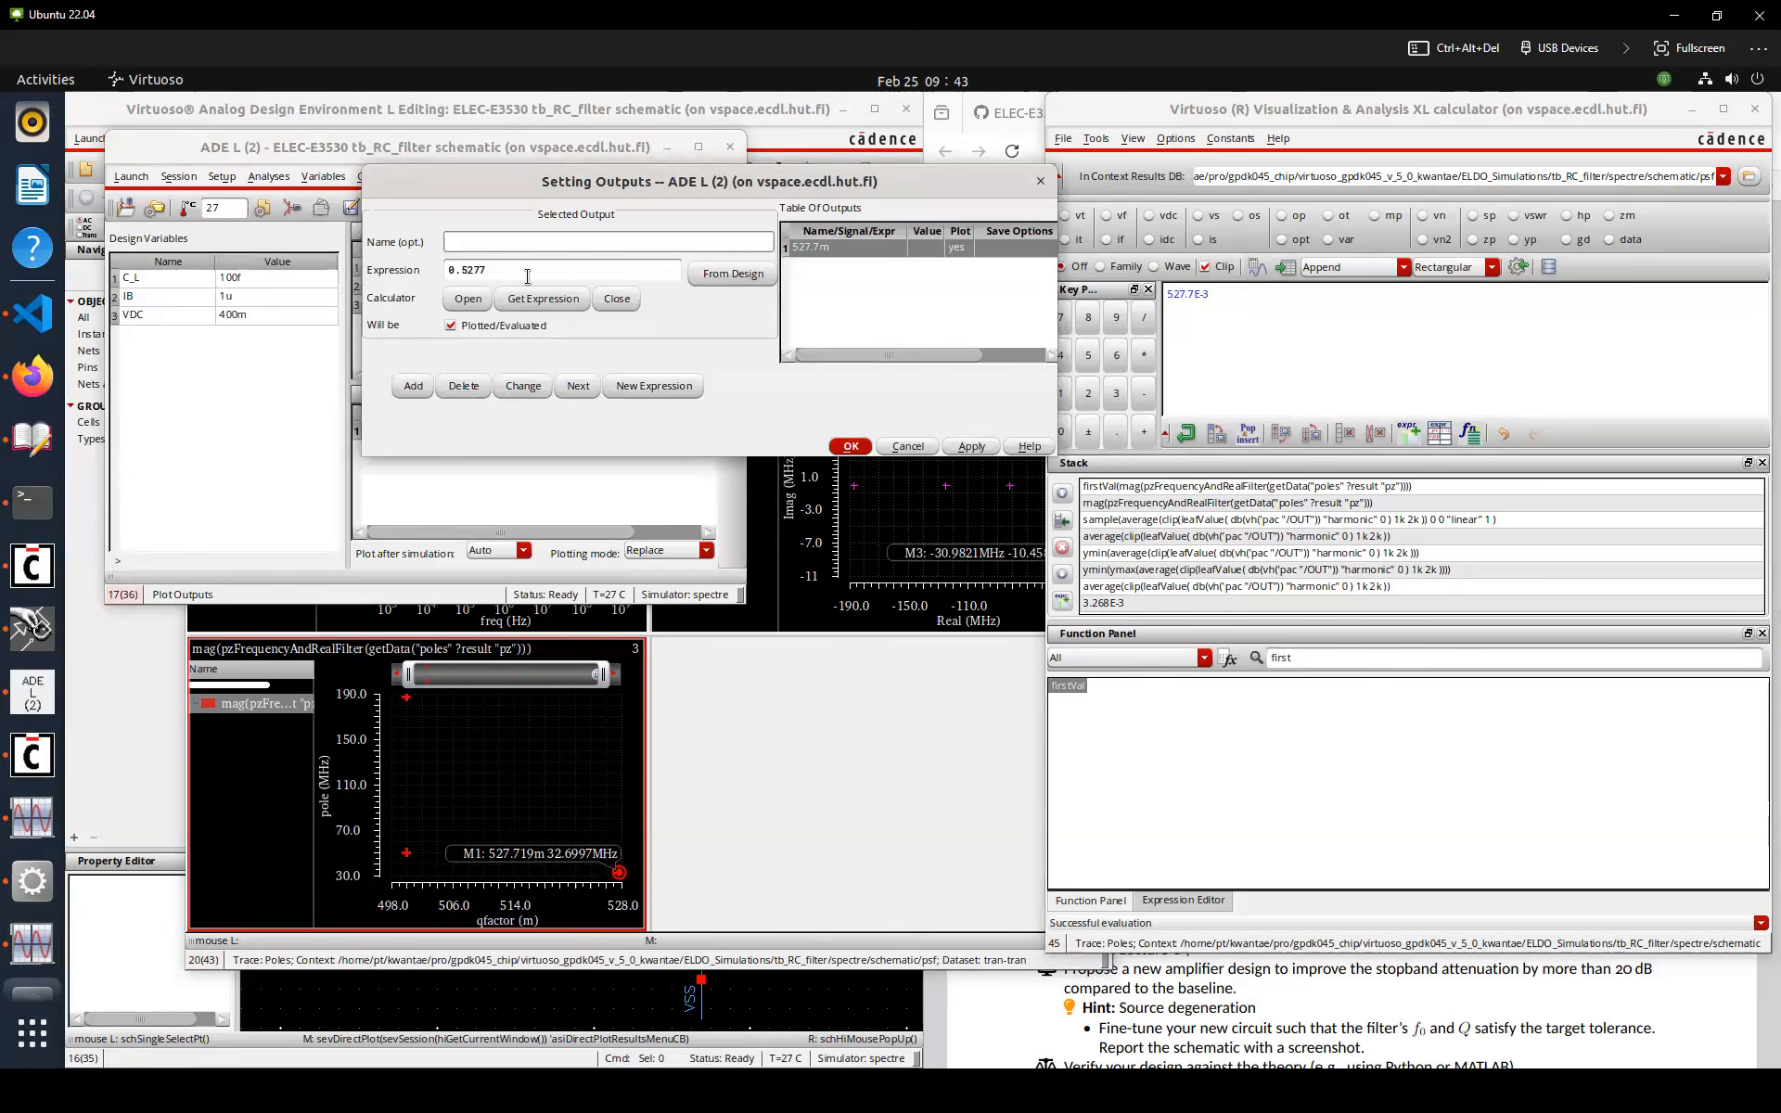
pyautogui.click(524, 385)
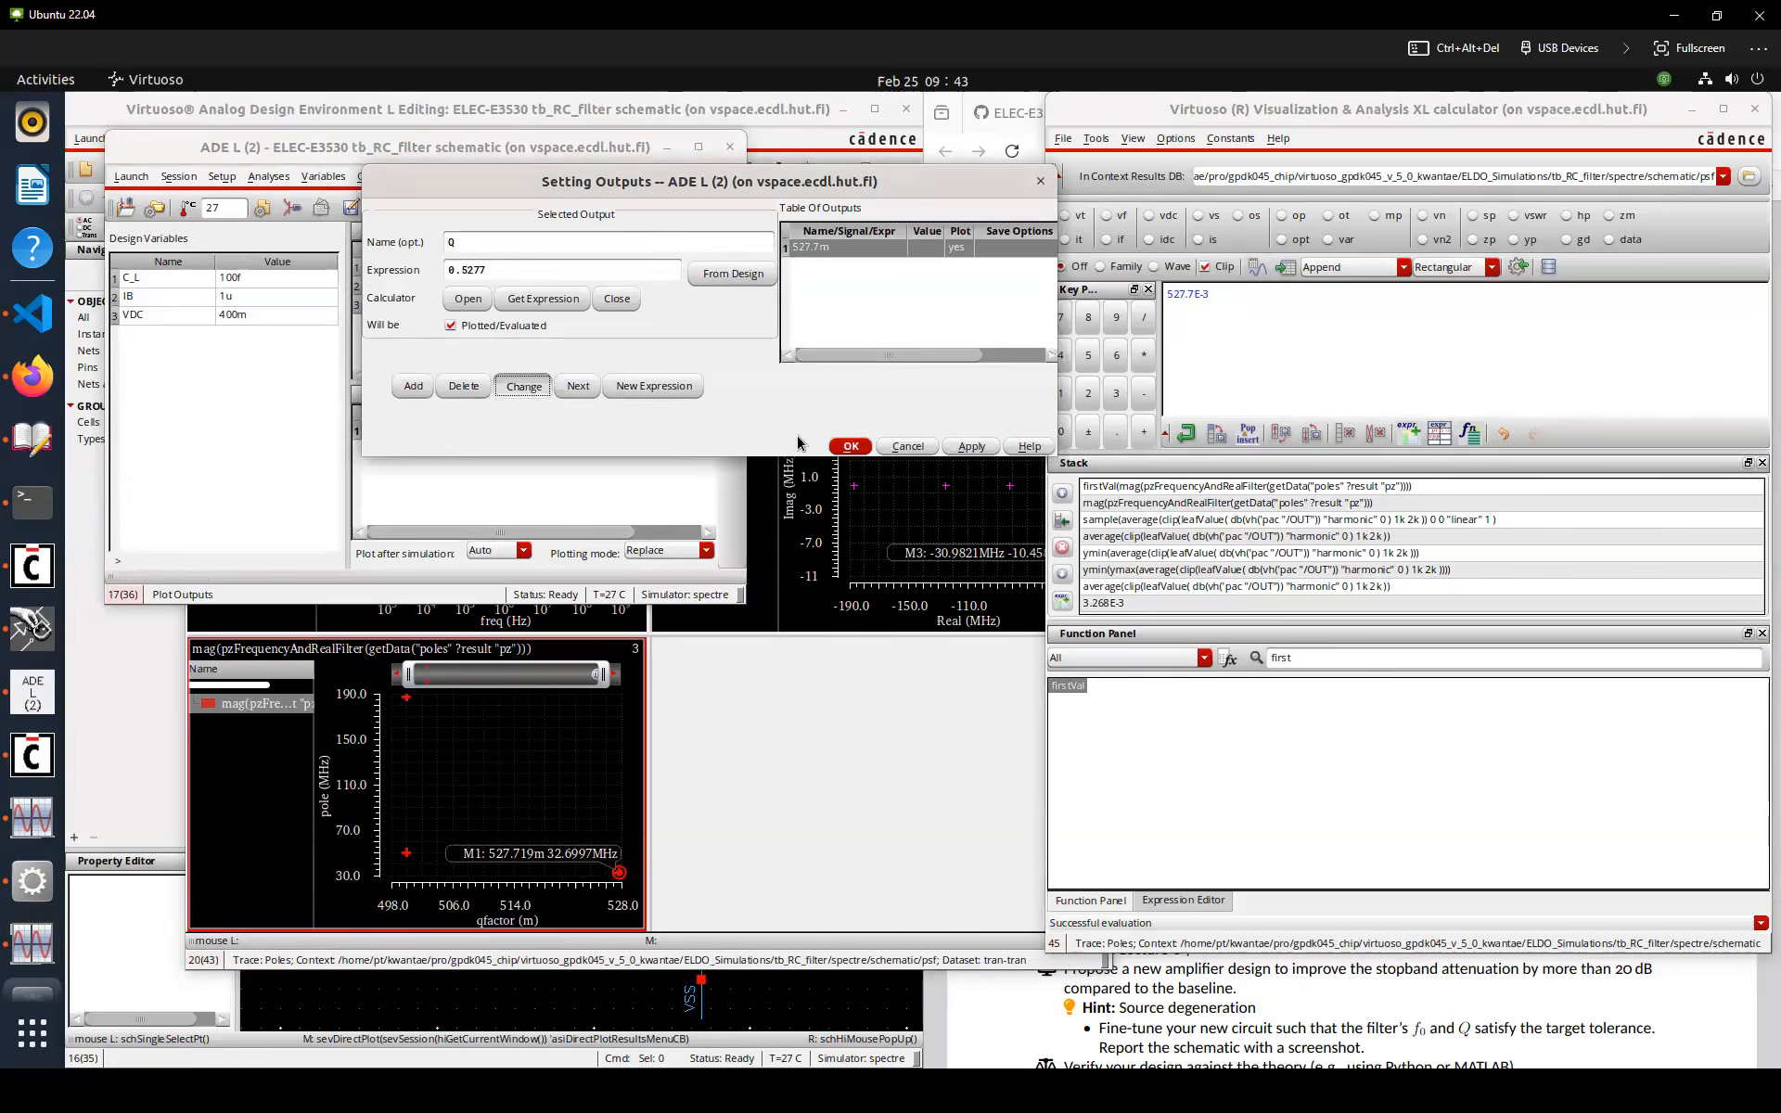
pyautogui.click(850, 446)
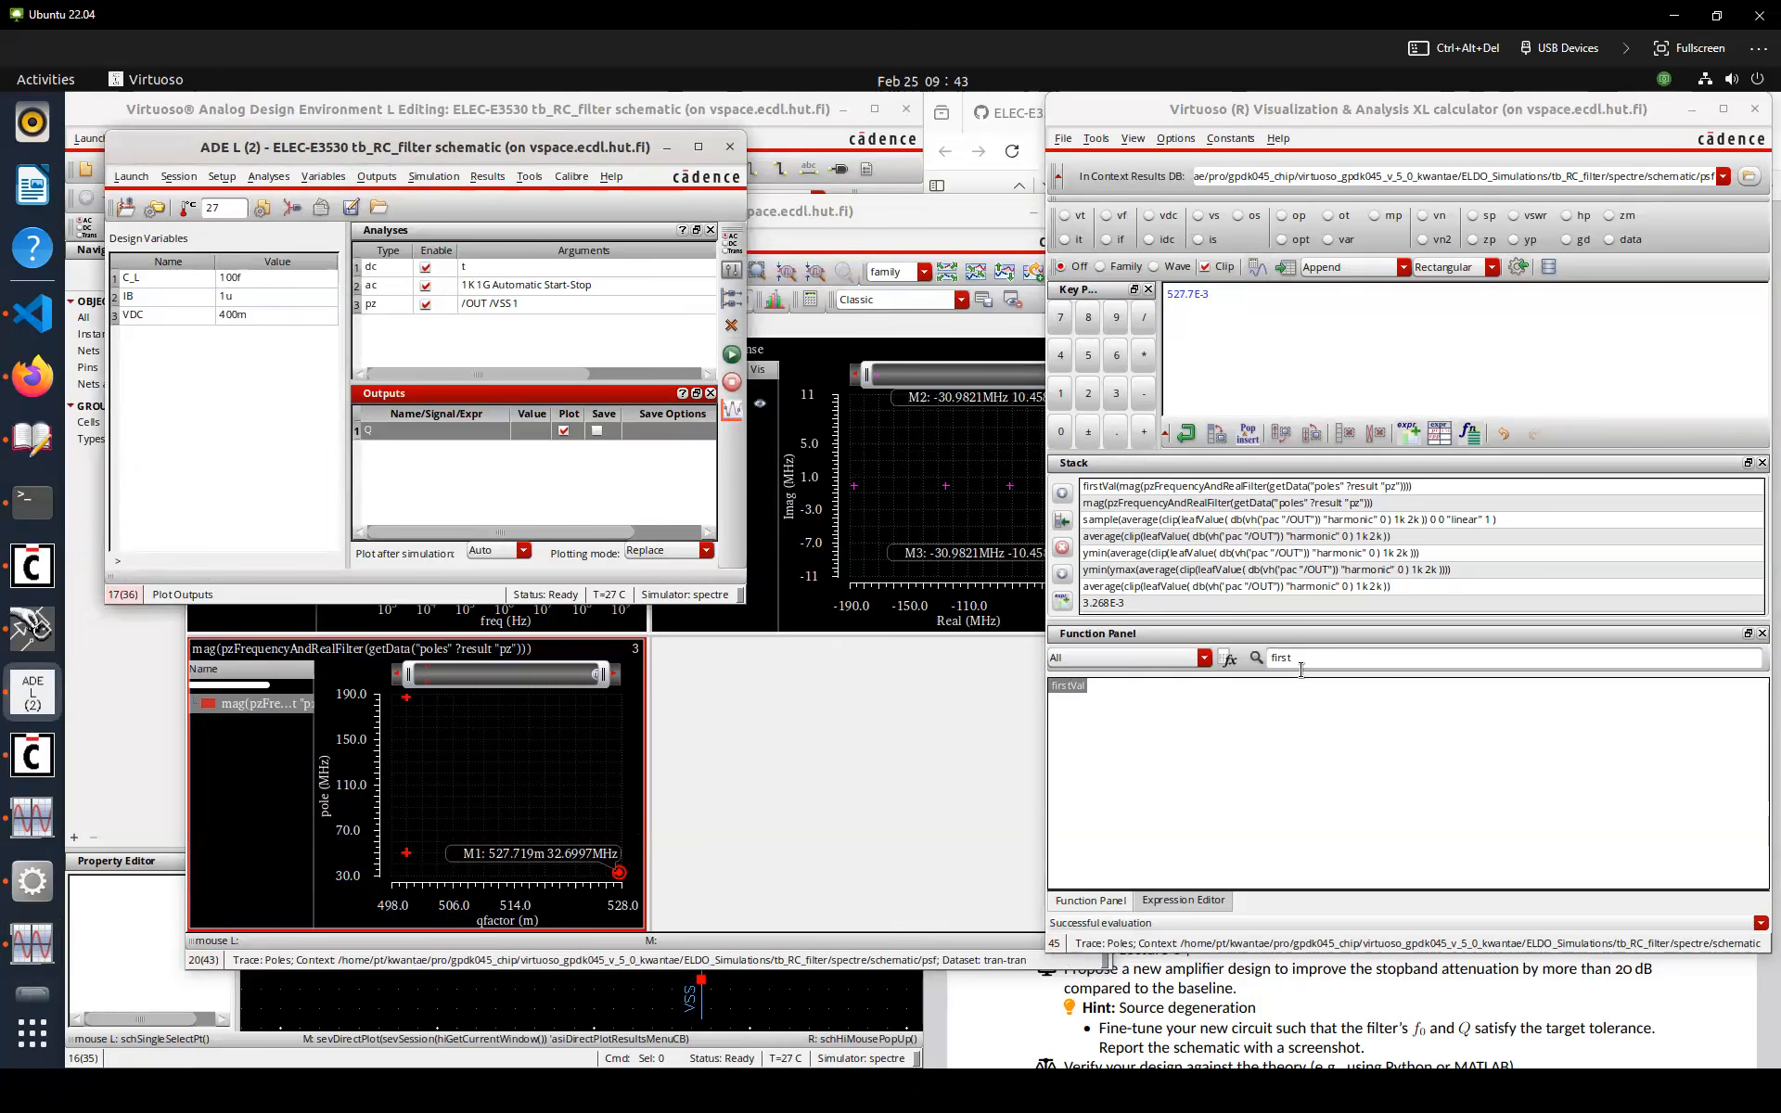
# Try to apply ymin to the firstVal result in the calculator and evaluate it
pyautogui.doubleClick(1276, 658)
pyautogui.write('min')
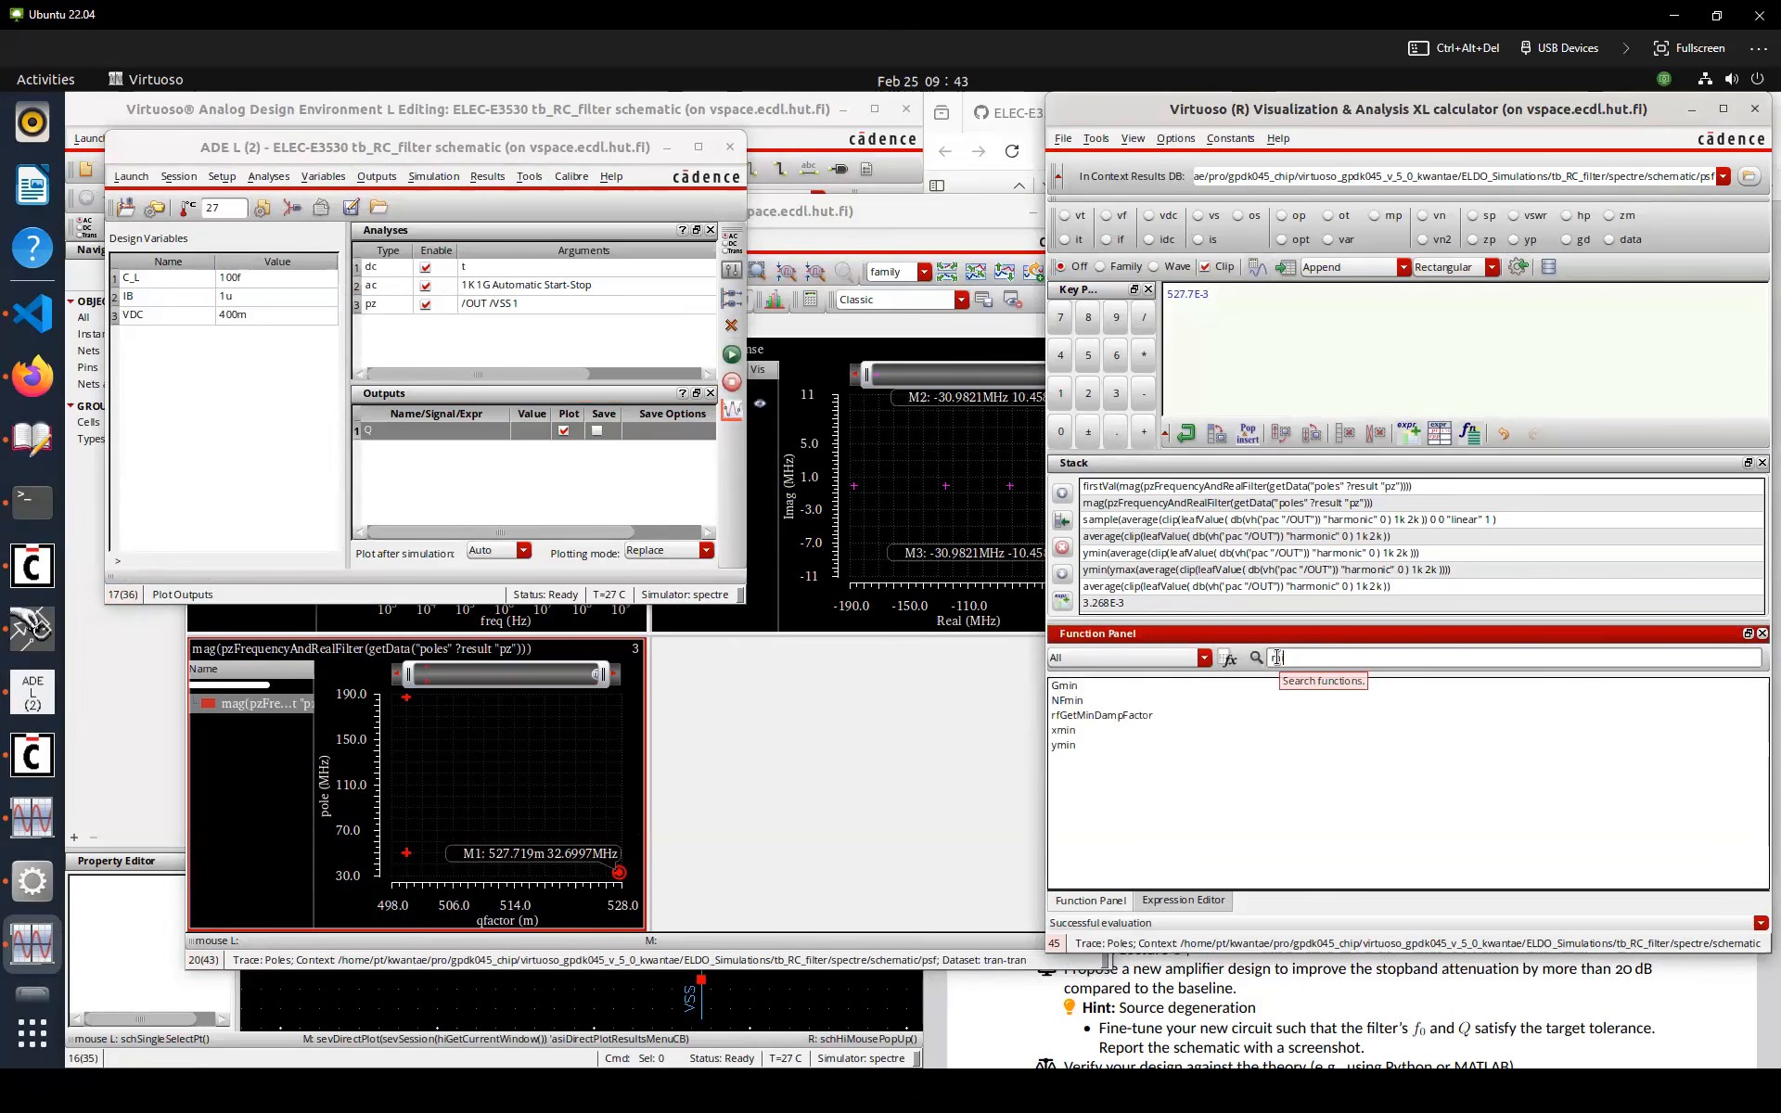
pyautogui.click(1071, 748)
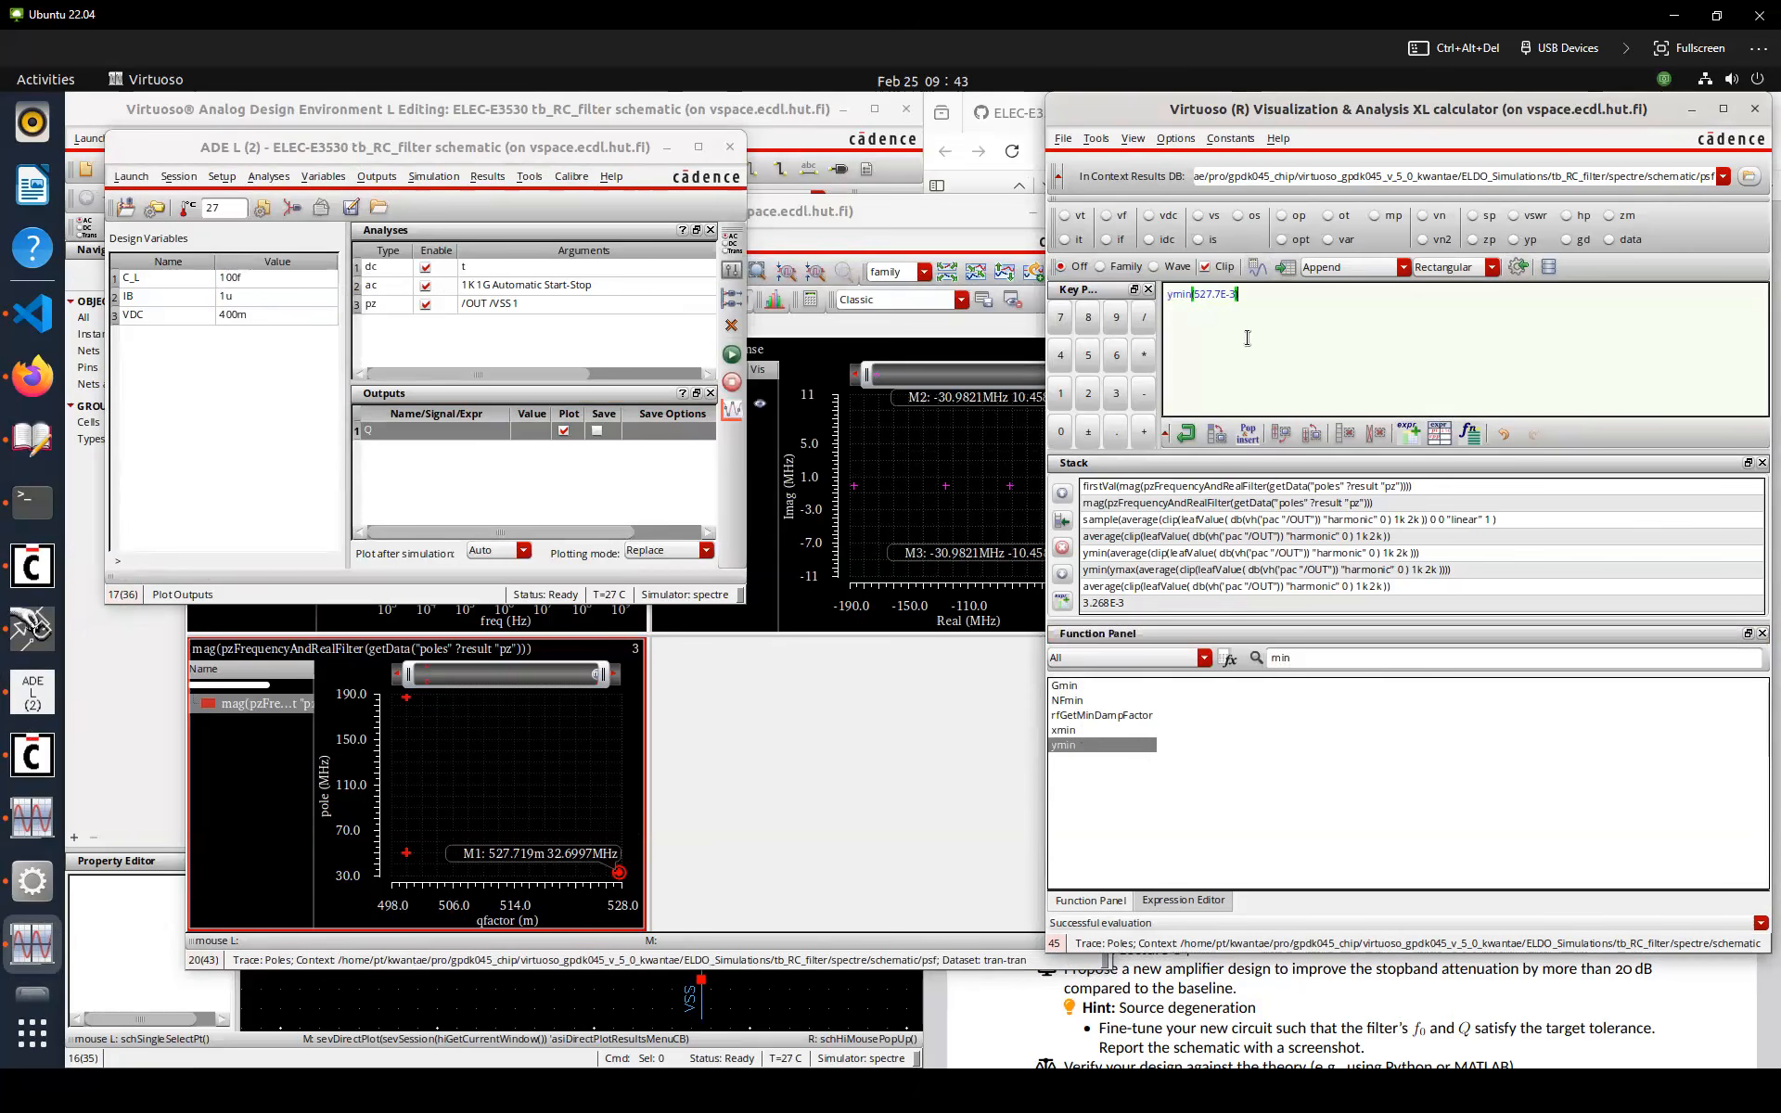
pyautogui.click(1255, 270)
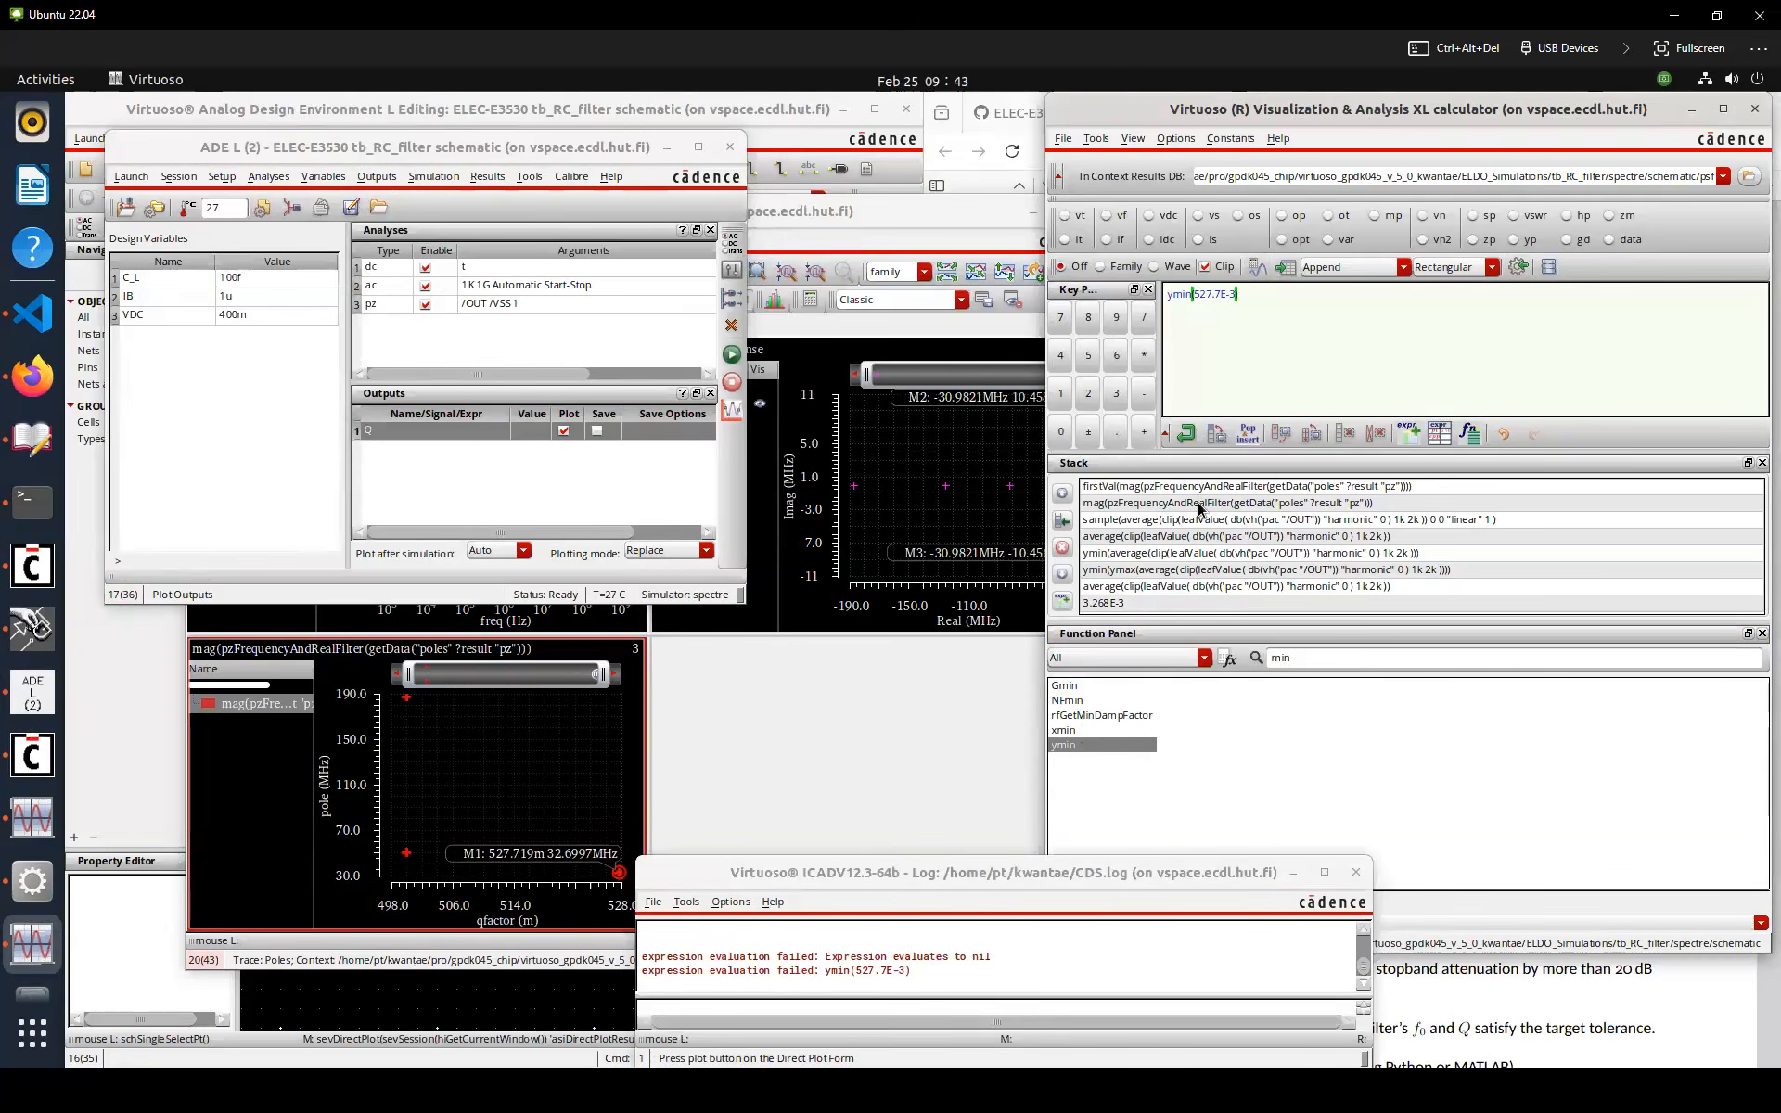
# Apply ymin to the pole magnitude expression from the calculator stack and evaluate it
pyautogui.click(1200, 504)
pyautogui.click(1071, 746)
pyautogui.click(1257, 270)
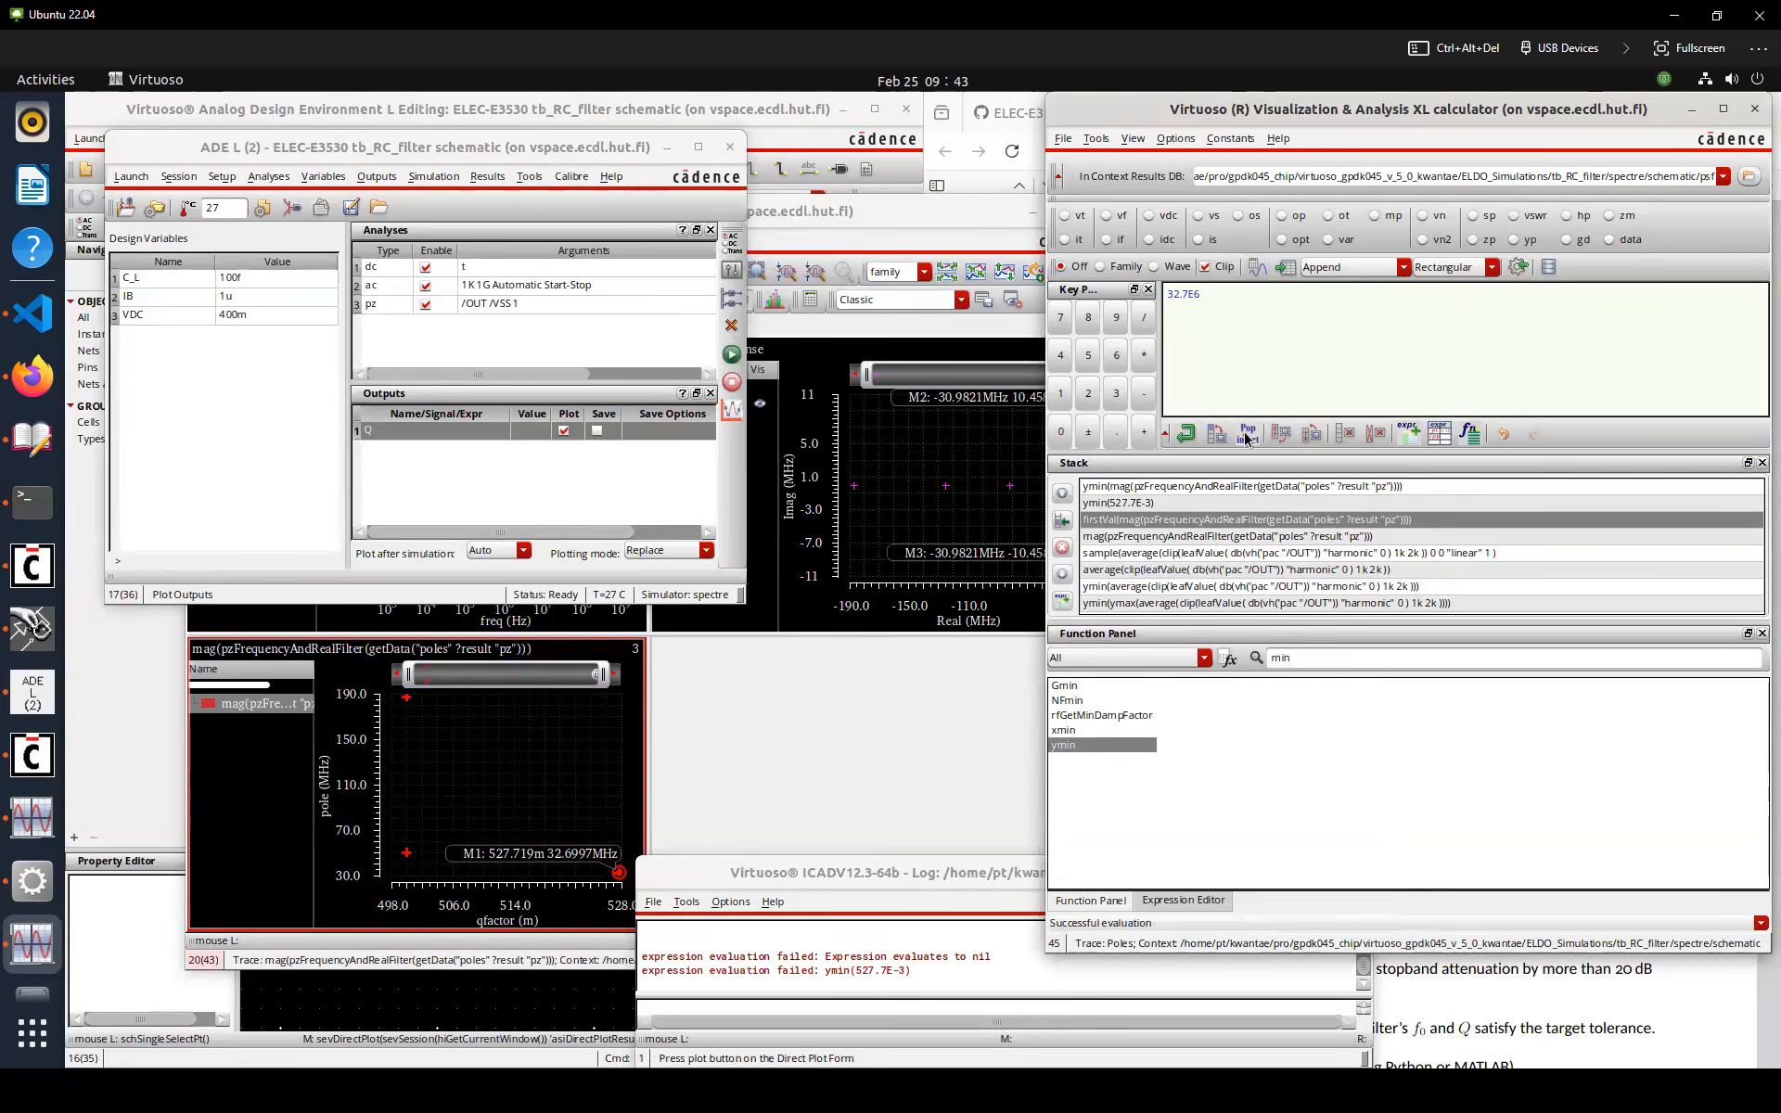
# Add the ymin pole magnitude expression to the ADE outputs under the name f0
pyautogui.doubleClick(1204, 491)
pyautogui.click(1518, 267)
pyautogui.doubleClick(436, 449)
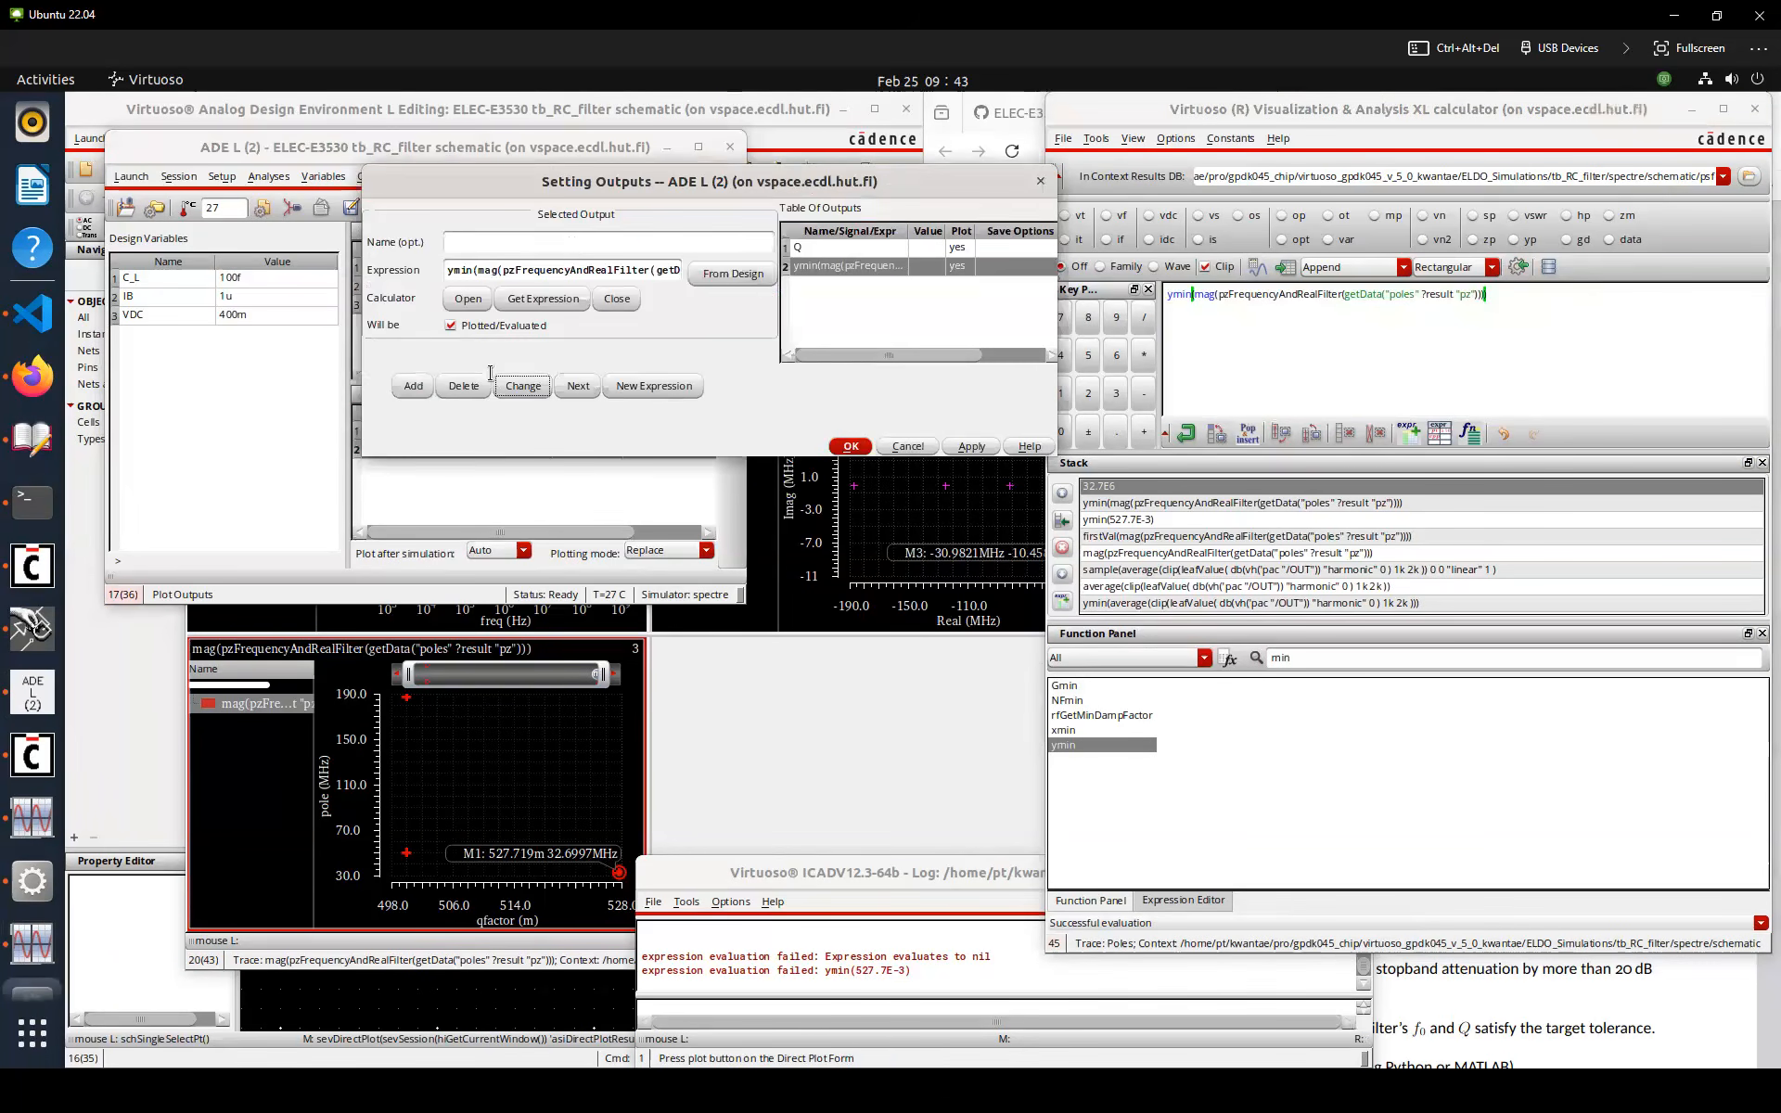
pyautogui.click(572, 245)
pyautogui.write('f0')
pyautogui.click(520, 388)
pyautogui.click(848, 446)
pyautogui.click(743, 414)
pyautogui.moveTo(470, 416)
pyautogui.mouseDown()
pyautogui.moveTo(441, 416)
pyautogui.moveTo(503, 414)
pyautogui.mouseUp()
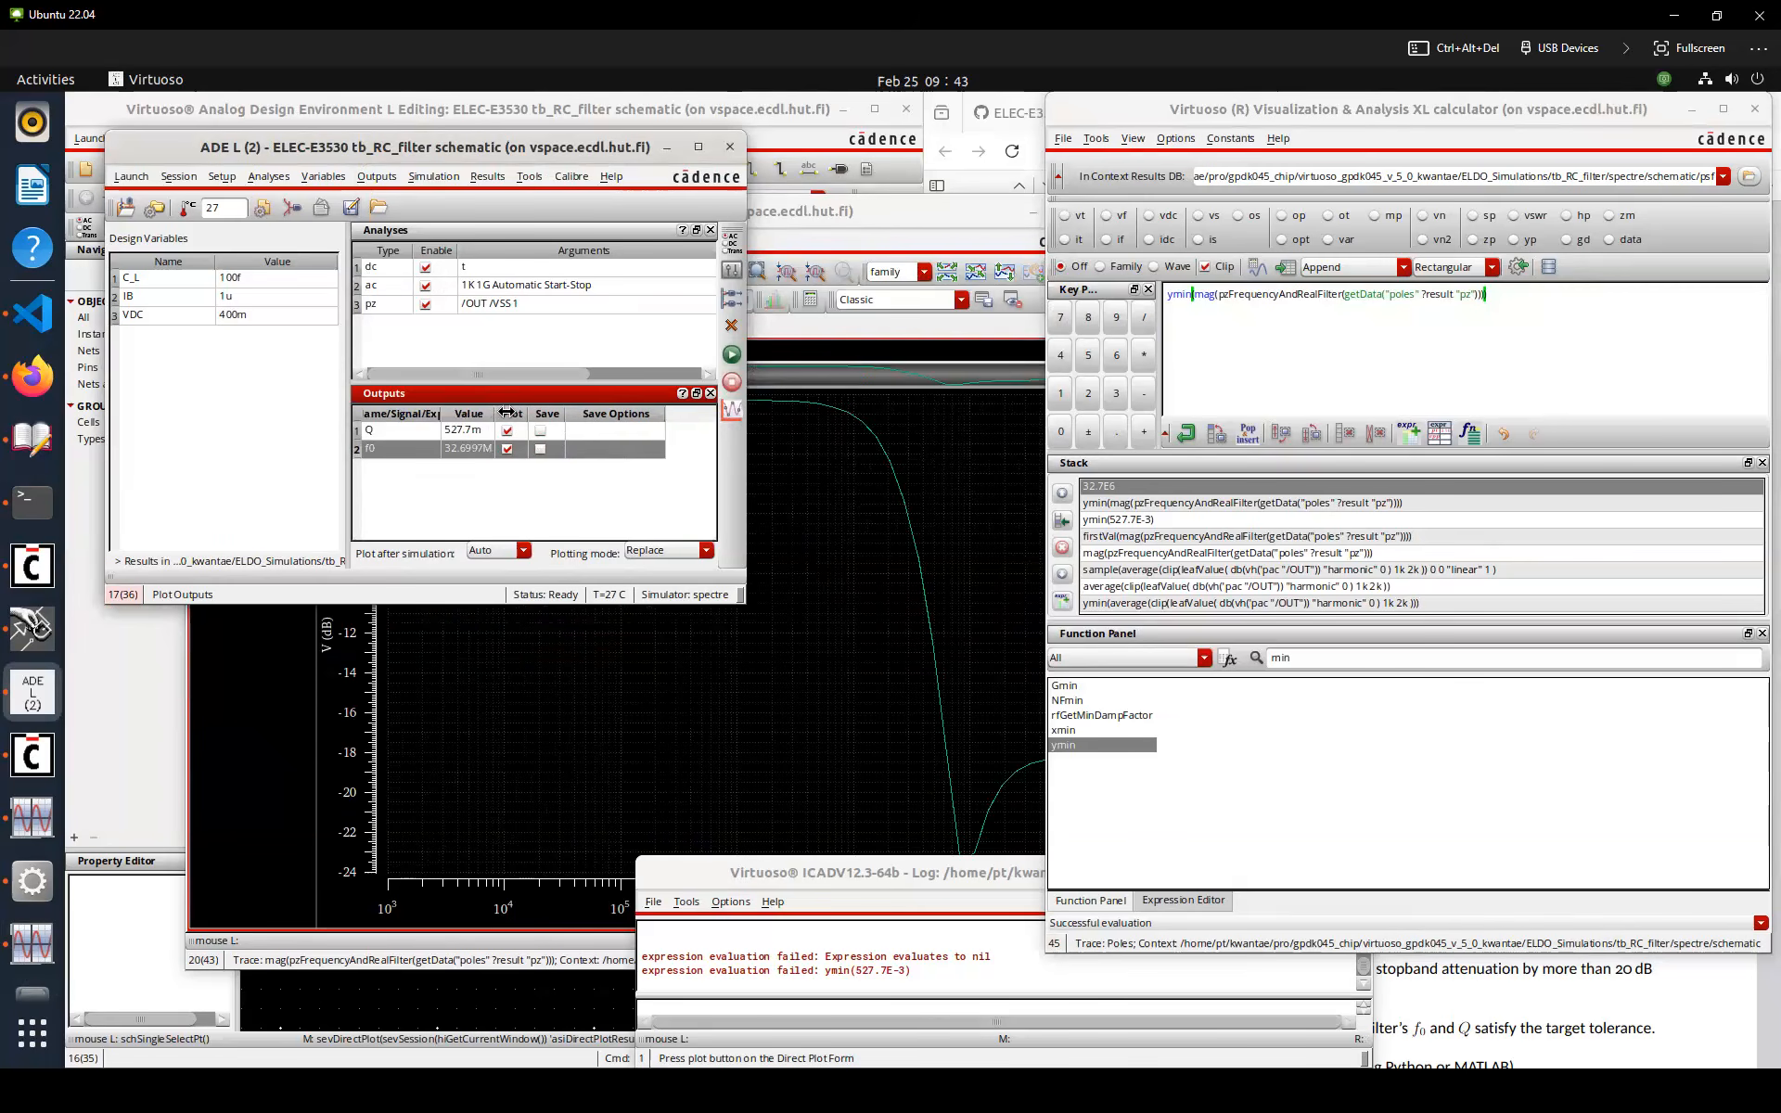
pyautogui.click(481, 473)
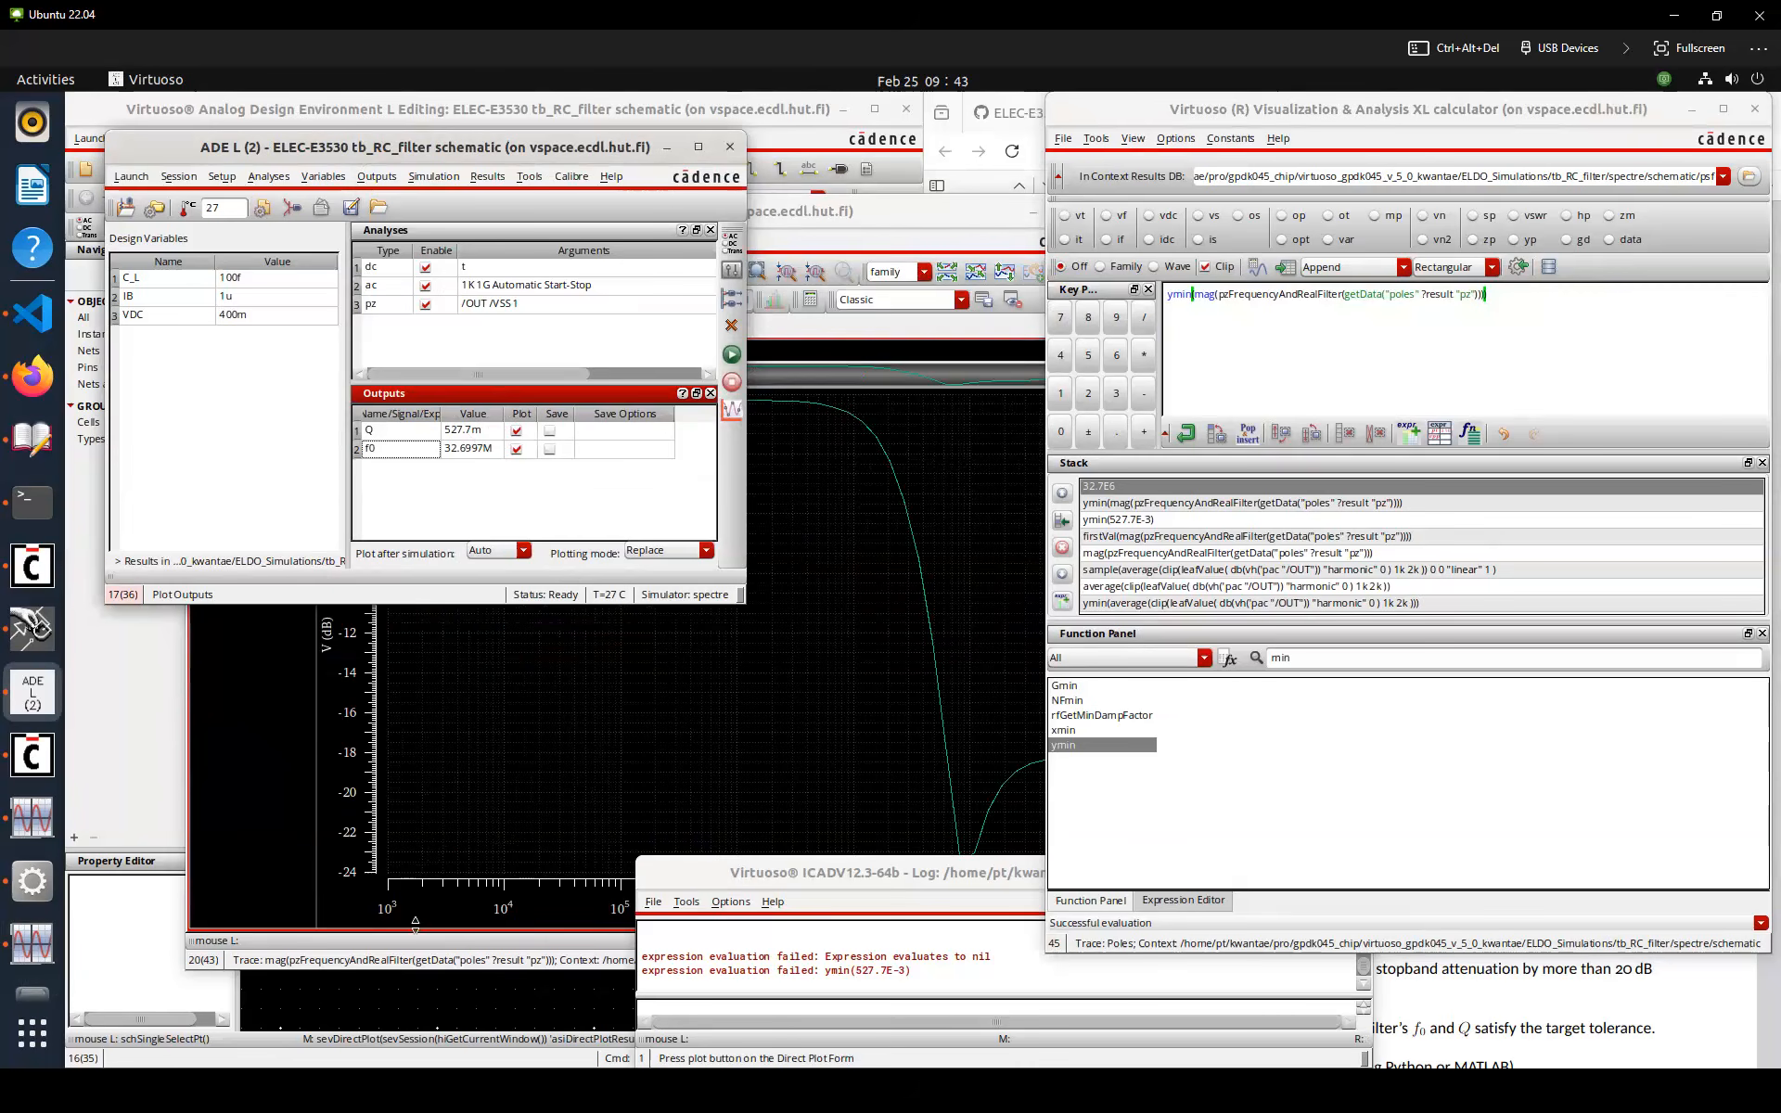
# Place an iprobe instance from the analogLib library in the testbench schematic
pyautogui.click(442, 1004)
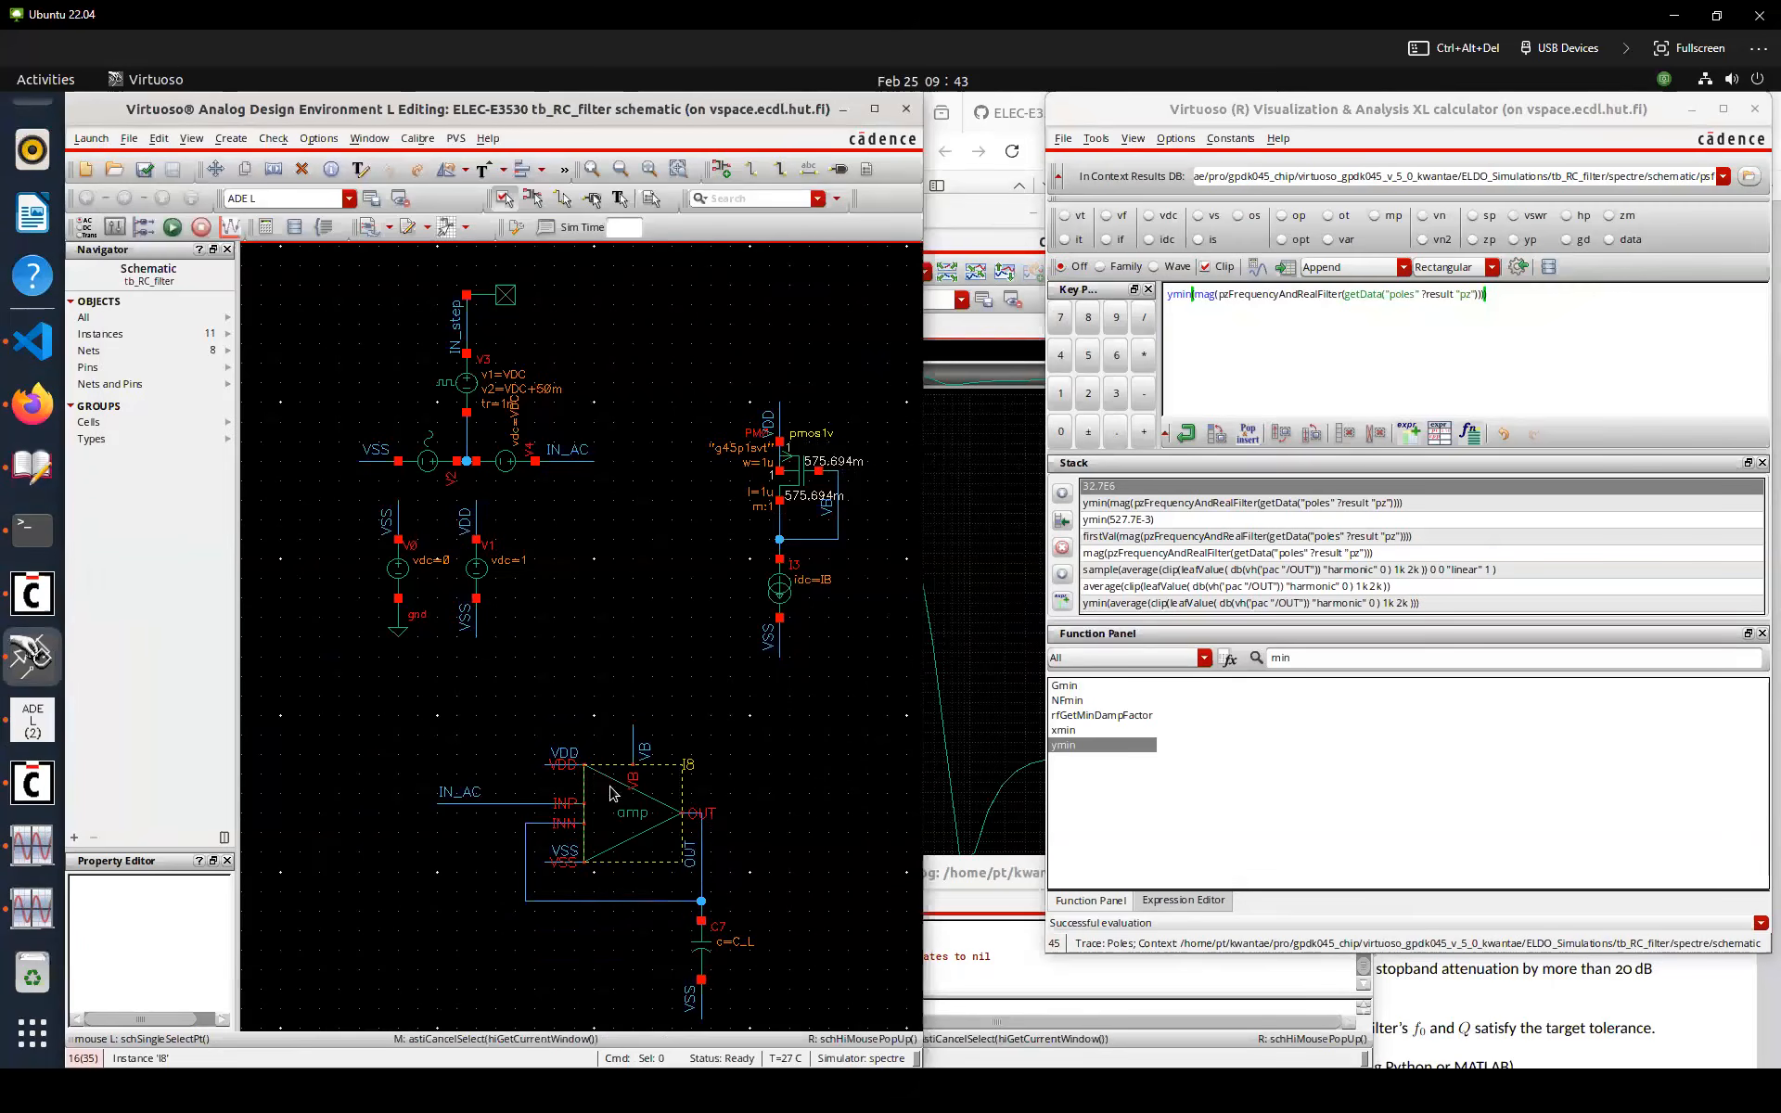
pyautogui.press('Down')
pyautogui.press('i')
pyautogui.doubleClick(415, 147)
pyautogui.write('analogLib')
pyautogui.press('Tab')
pyautogui.write('irp')
pyautogui.write('probe')
pyautogui.press('Tab')
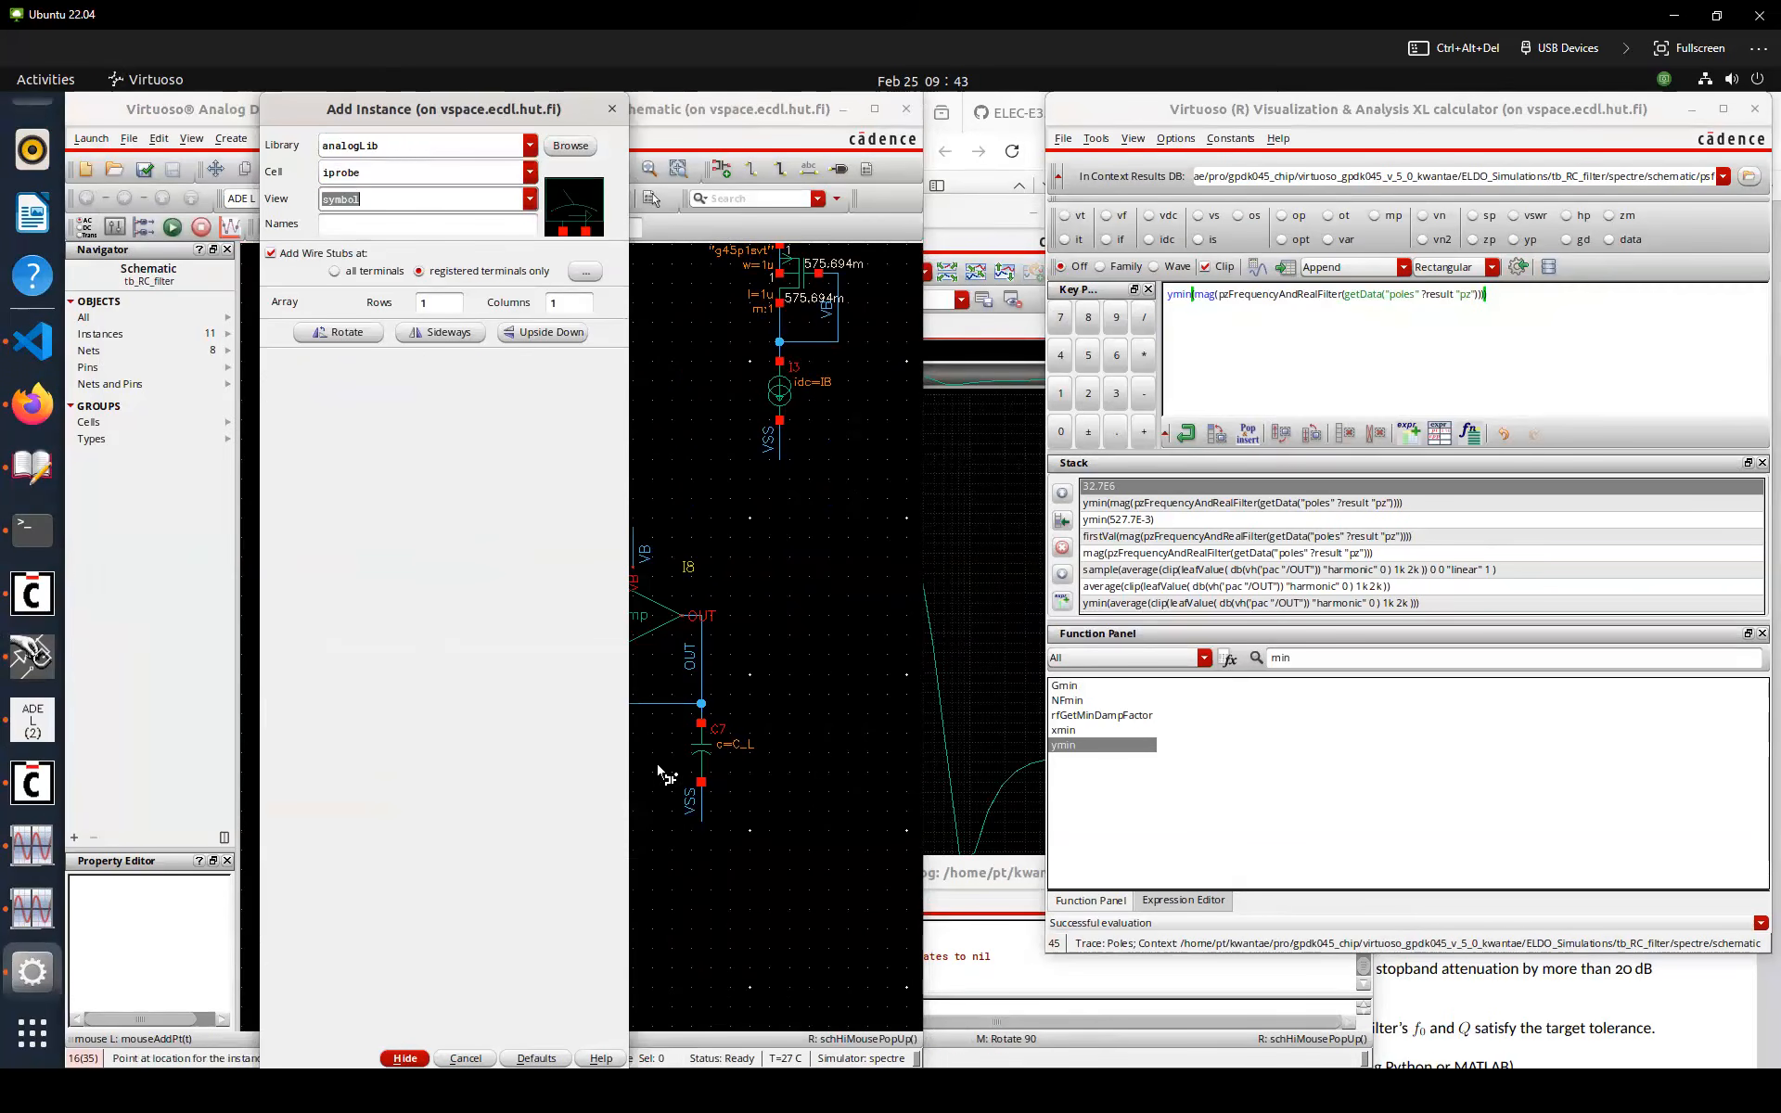
pyautogui.click(816, 683)
pyautogui.press('Escape')
# Move the probe into the amplifier's feedback wire, rewire it in series, and check and save the schematic
pyautogui.moveTo(818, 684); pyautogui.dragTo(649, 690)
pyautogui.press('w')
pyautogui.click(594, 715)
pyautogui.click(594, 704)
pyautogui.click(614, 715)
pyautogui.click(623, 687)
pyautogui.press('Escape')
pyautogui.press('Delete')
pyautogui.scroll(1, 576, 714)
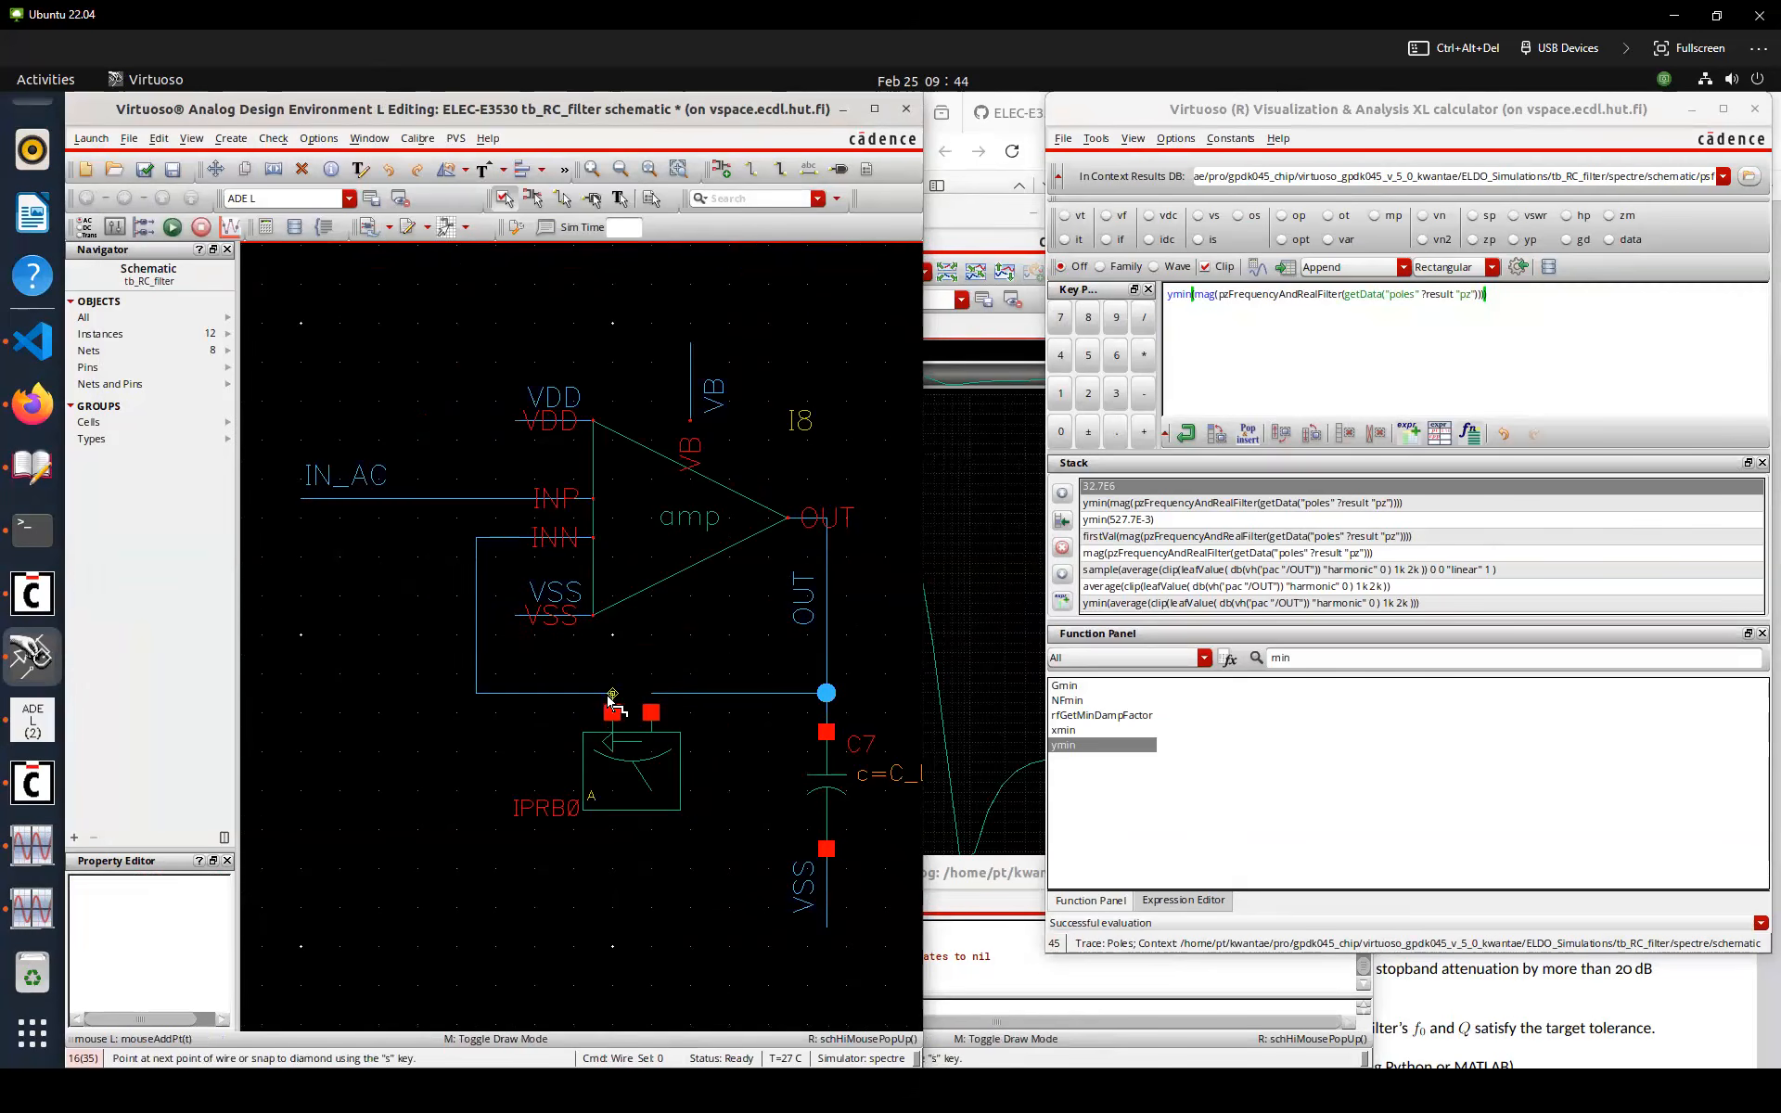
pyautogui.press('f')
pyautogui.hotkey('shift', 'x')
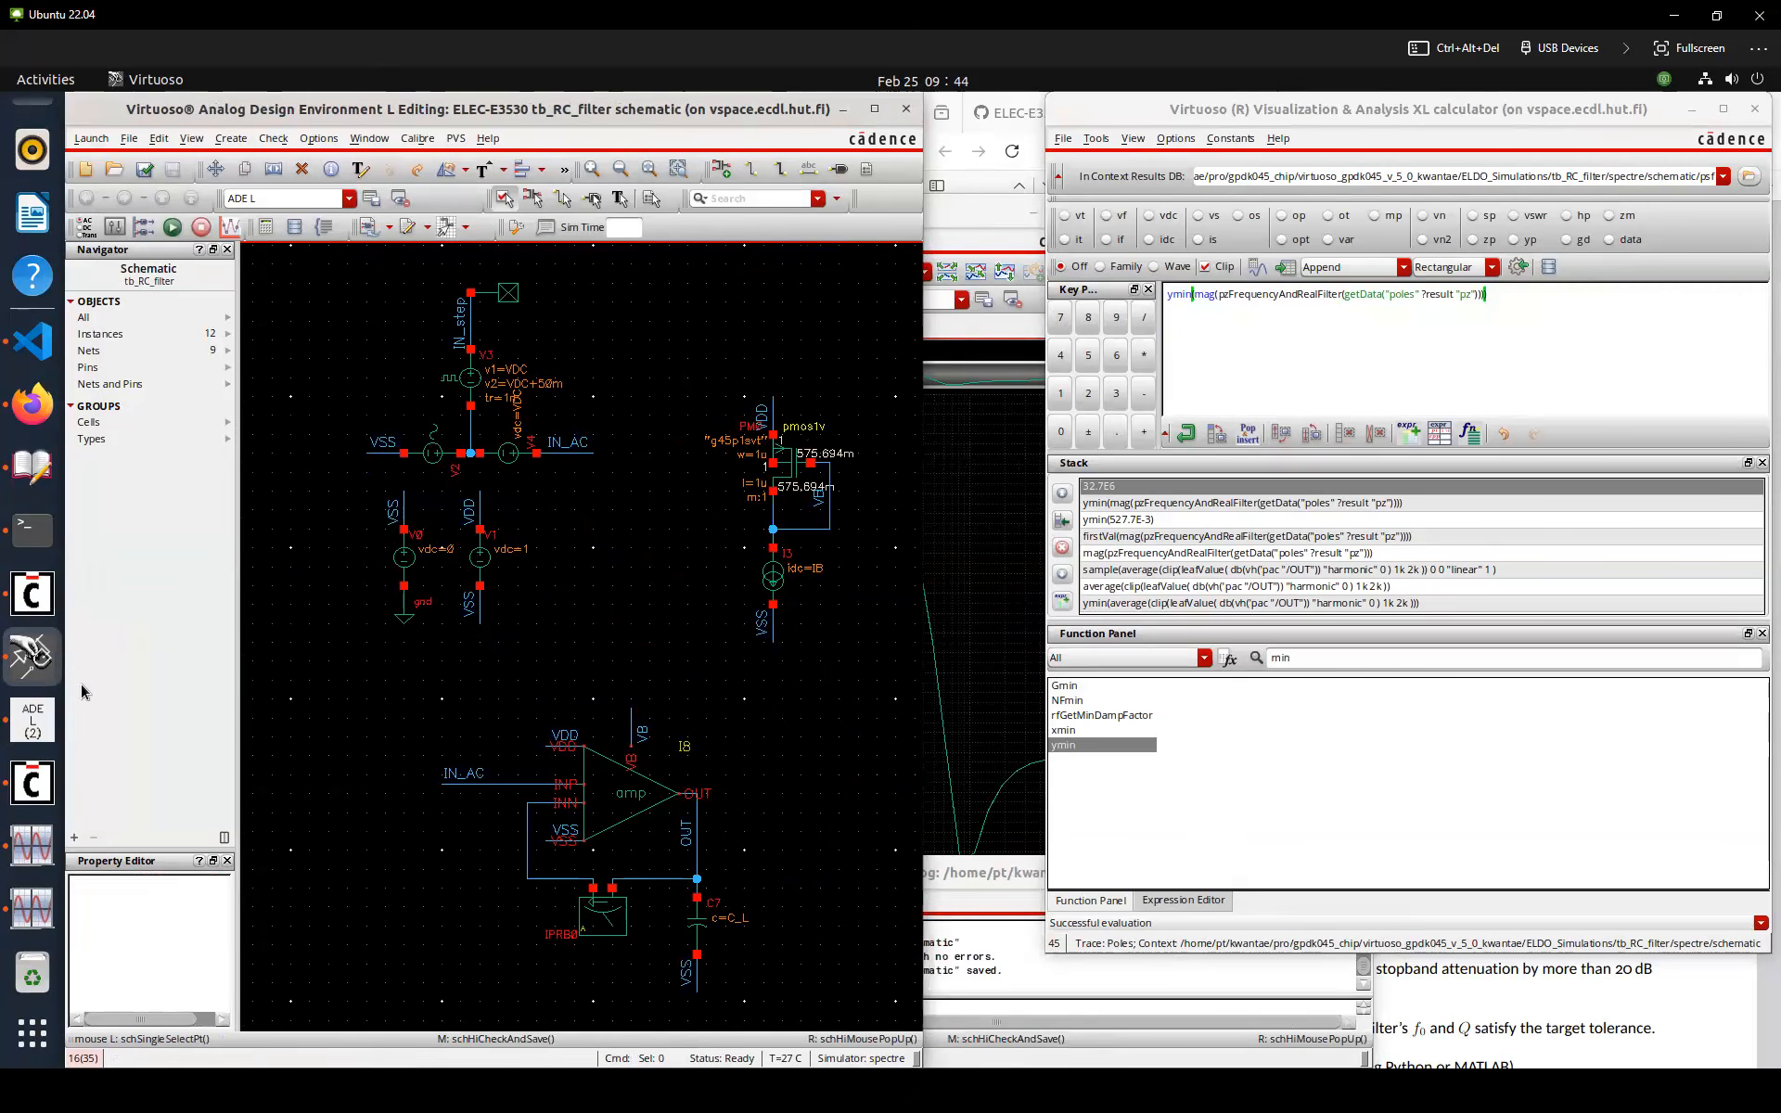
# Add an stb analysis sweeping 1 to 1G with the IPRB0 probe as the probe instance
pyautogui.click(32, 718)
pyautogui.click(731, 243)
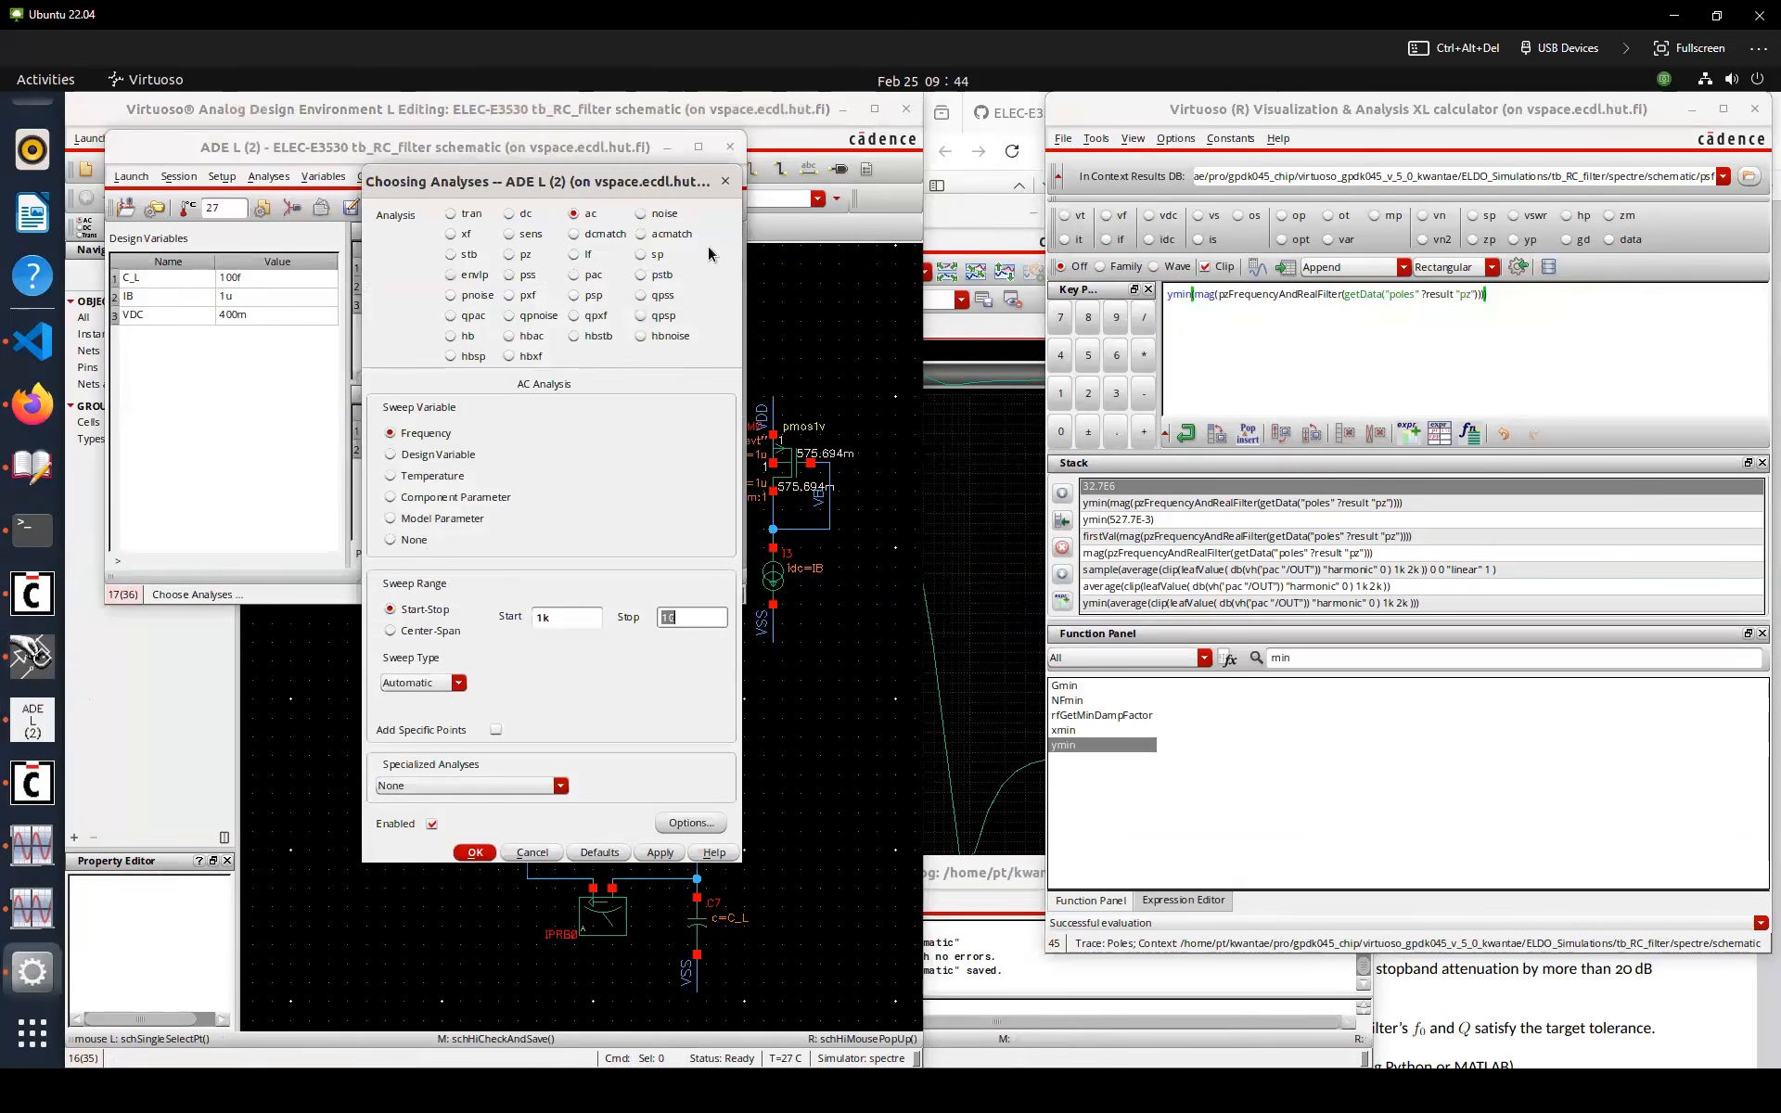
pyautogui.click(468, 255)
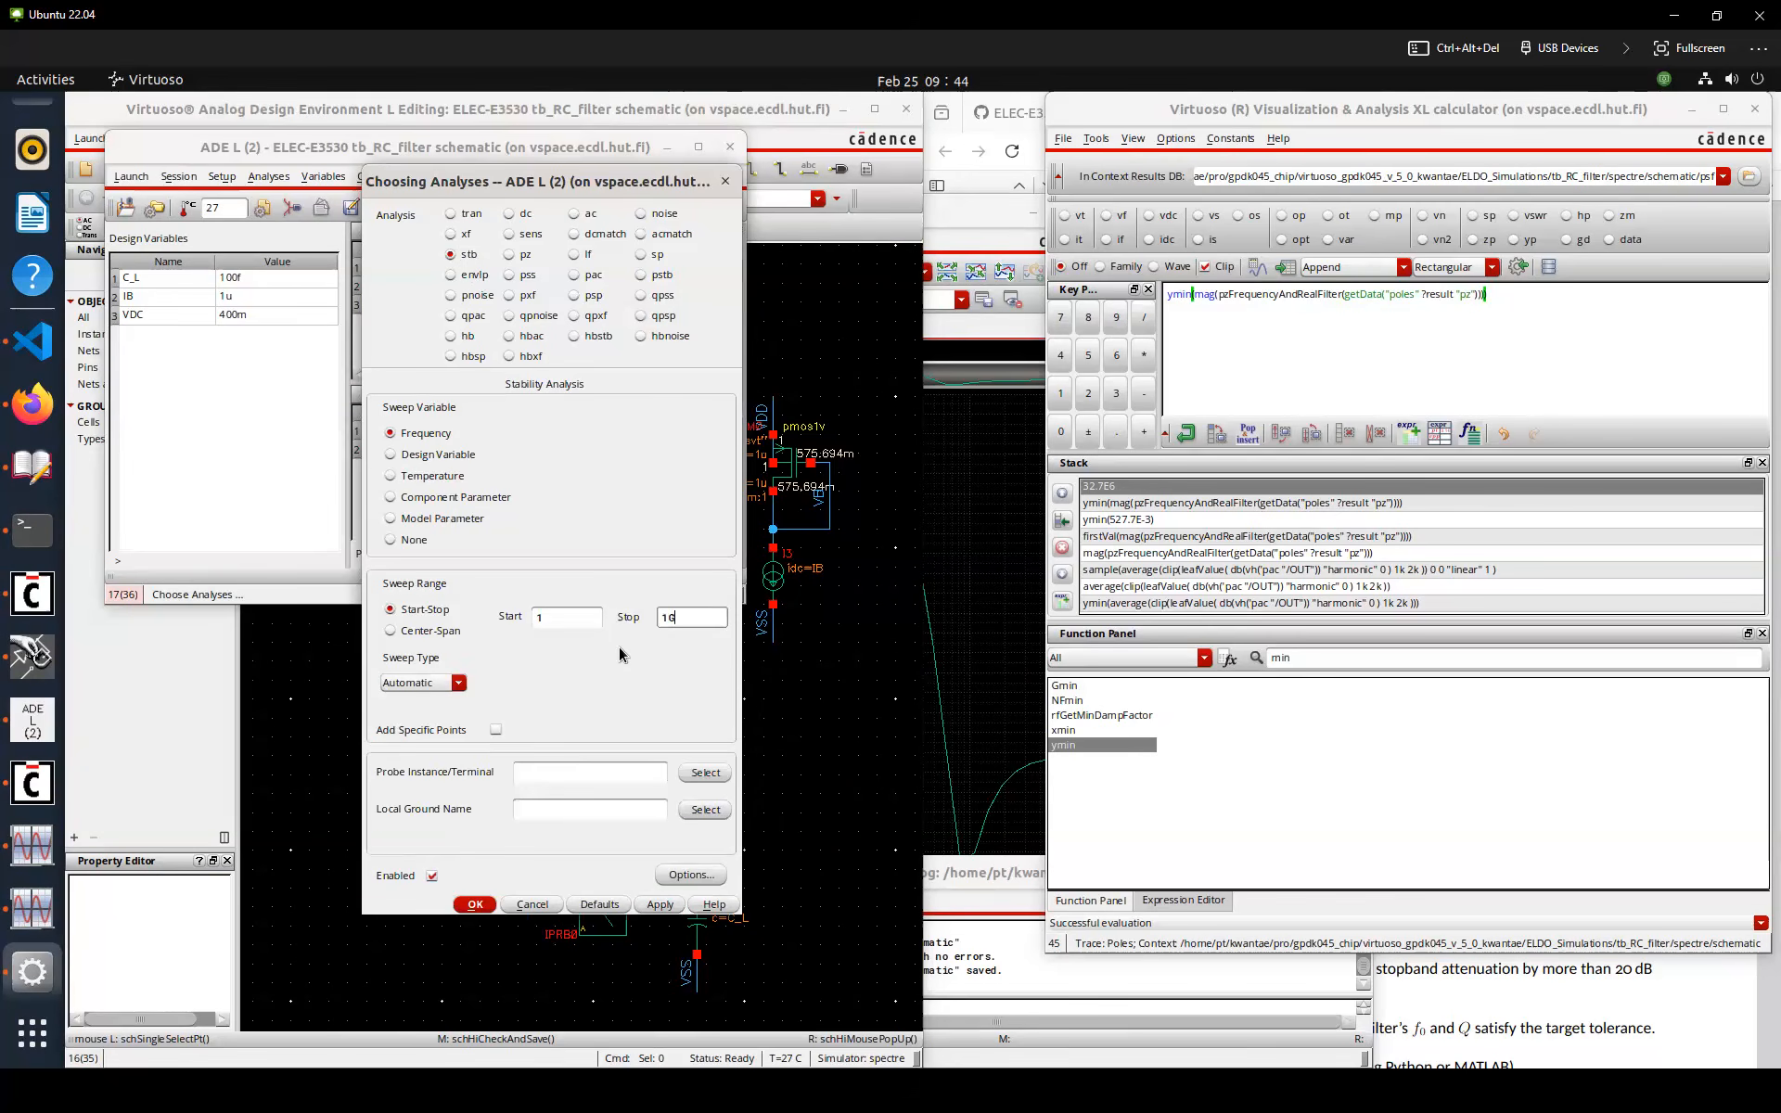
pyautogui.click(705, 772)
pyautogui.click(597, 921)
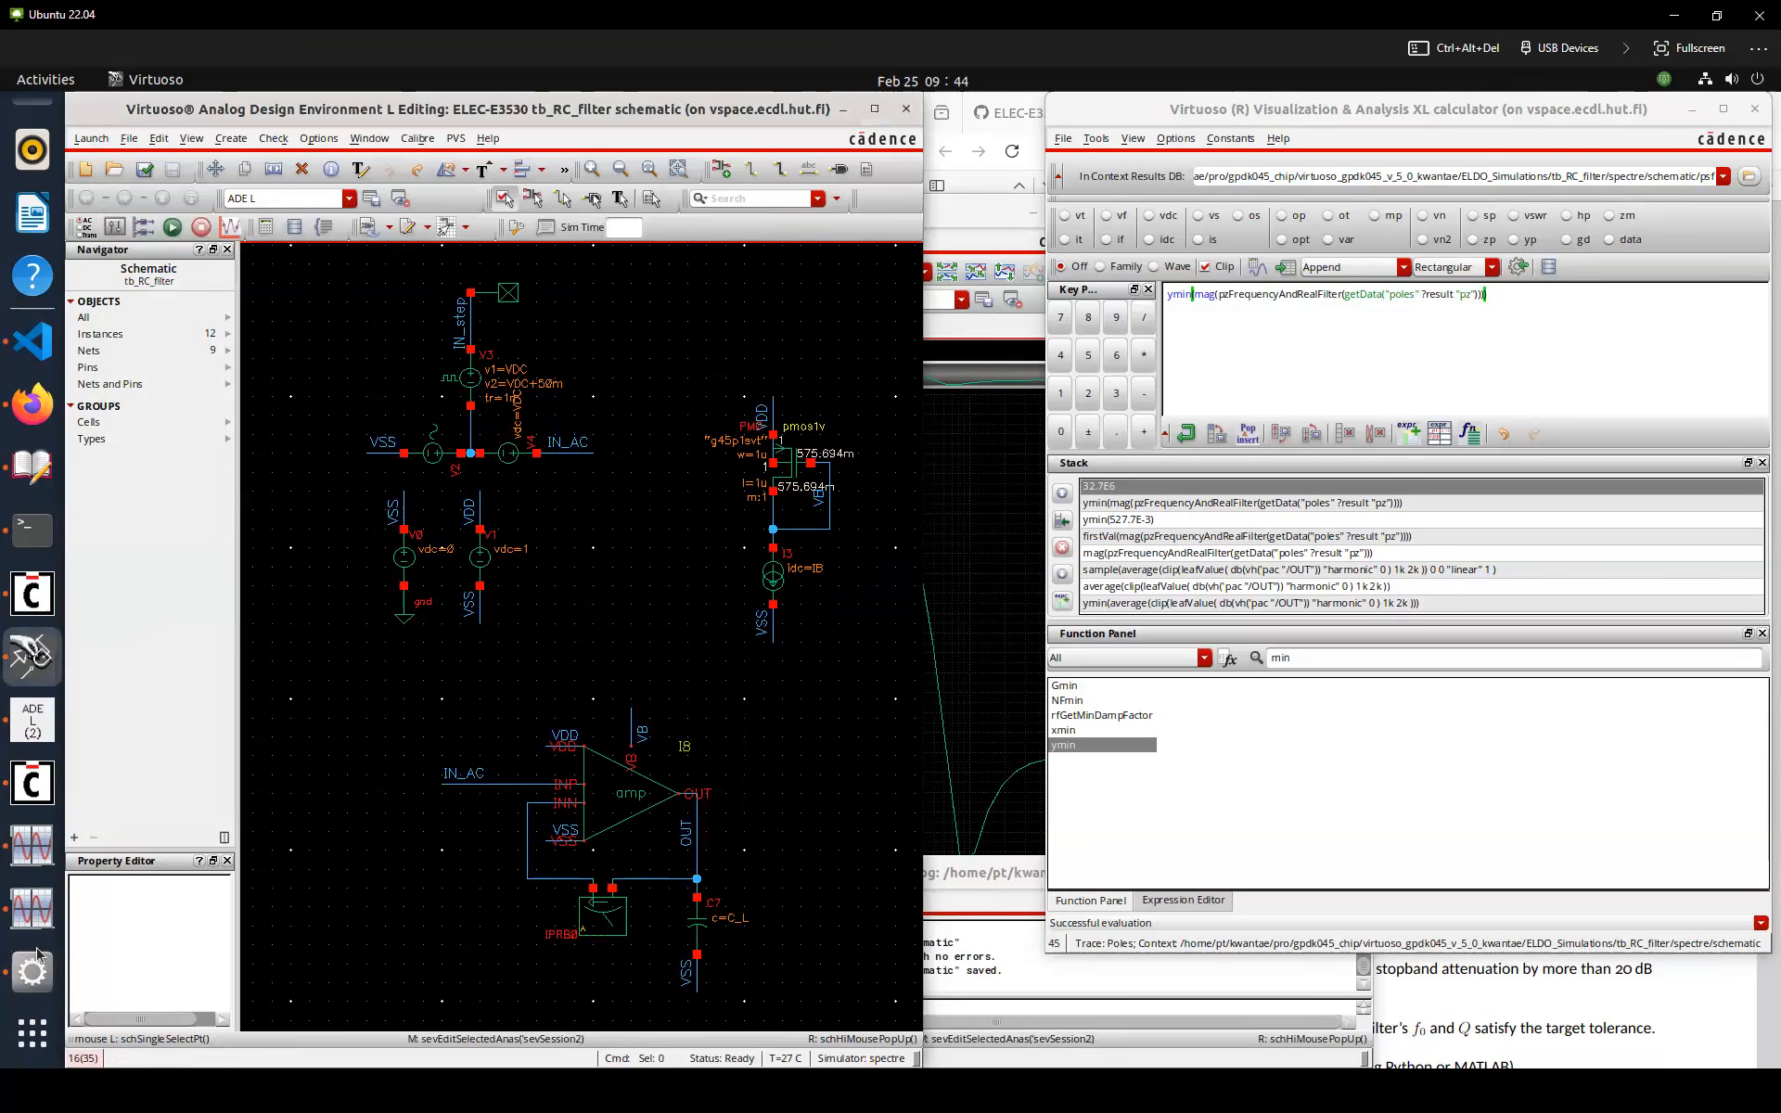
pyautogui.click(33, 974)
pyautogui.press('Return')
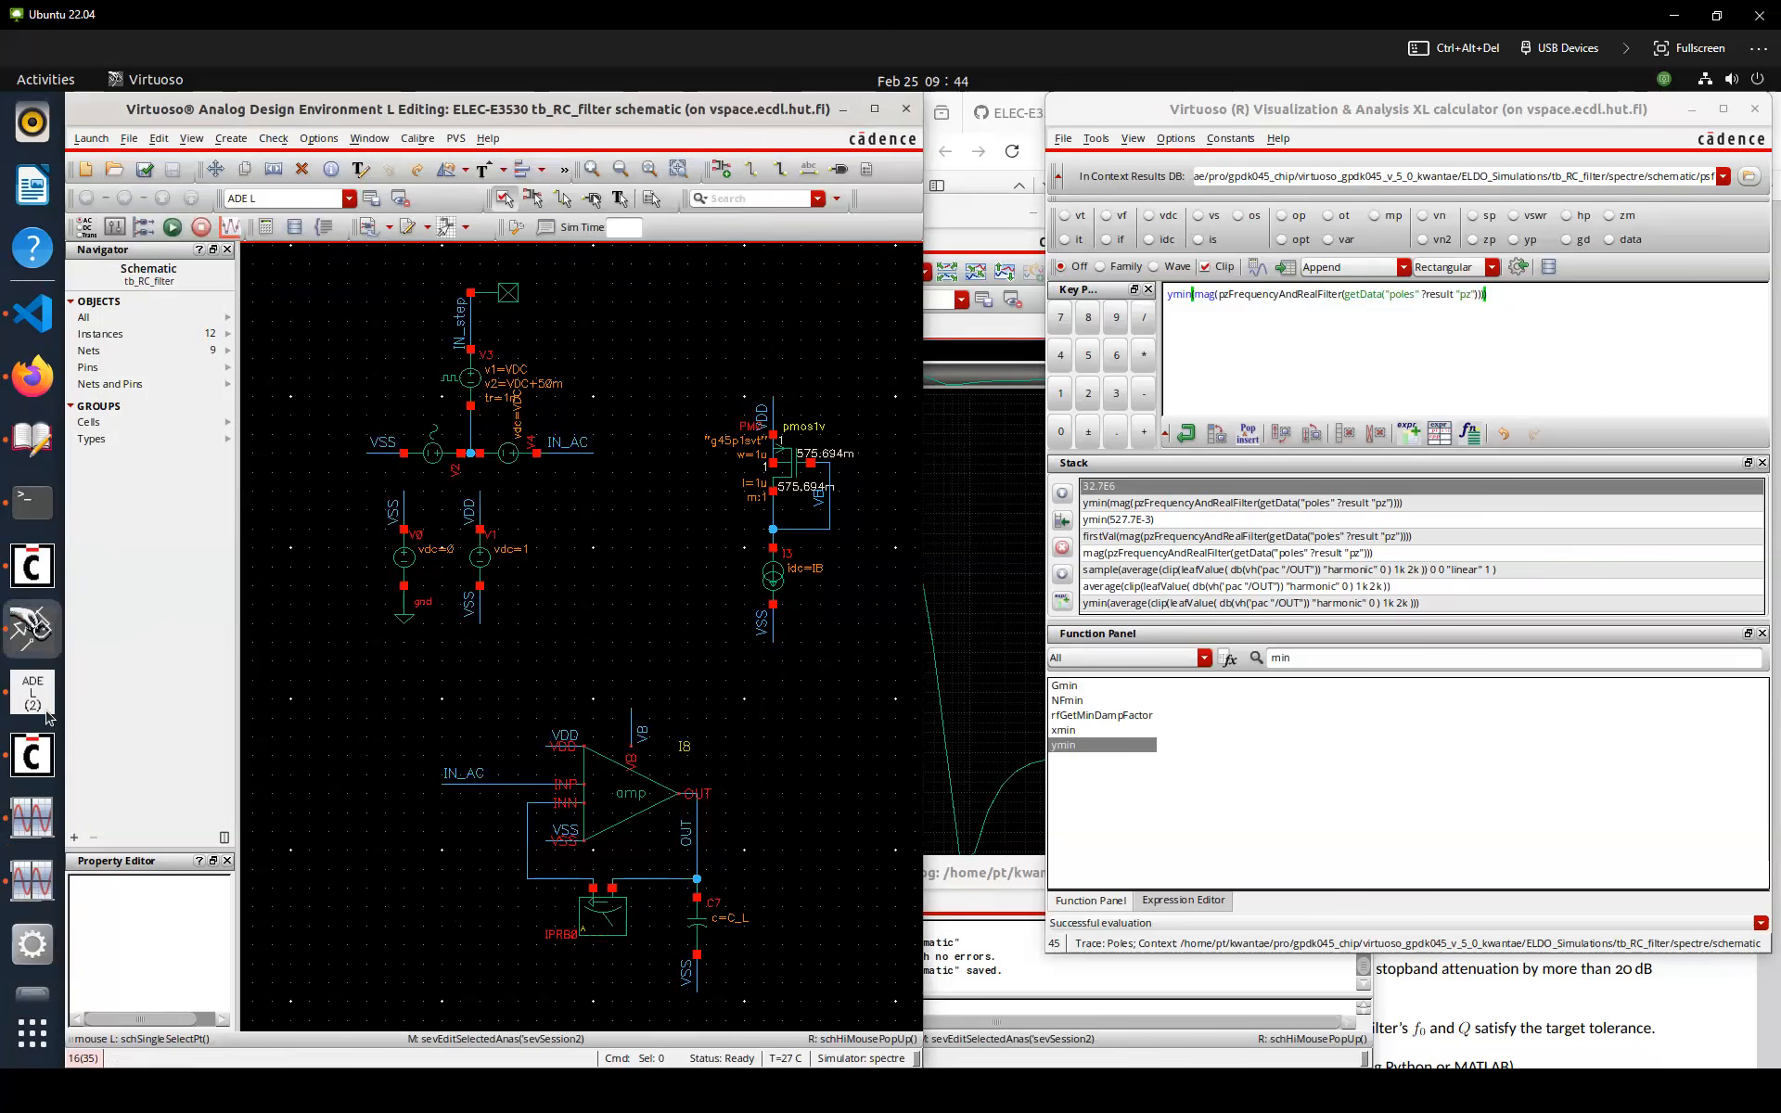
# Close the calculator and netlist and run the simulation from ADE L
pyautogui.click(33, 720)
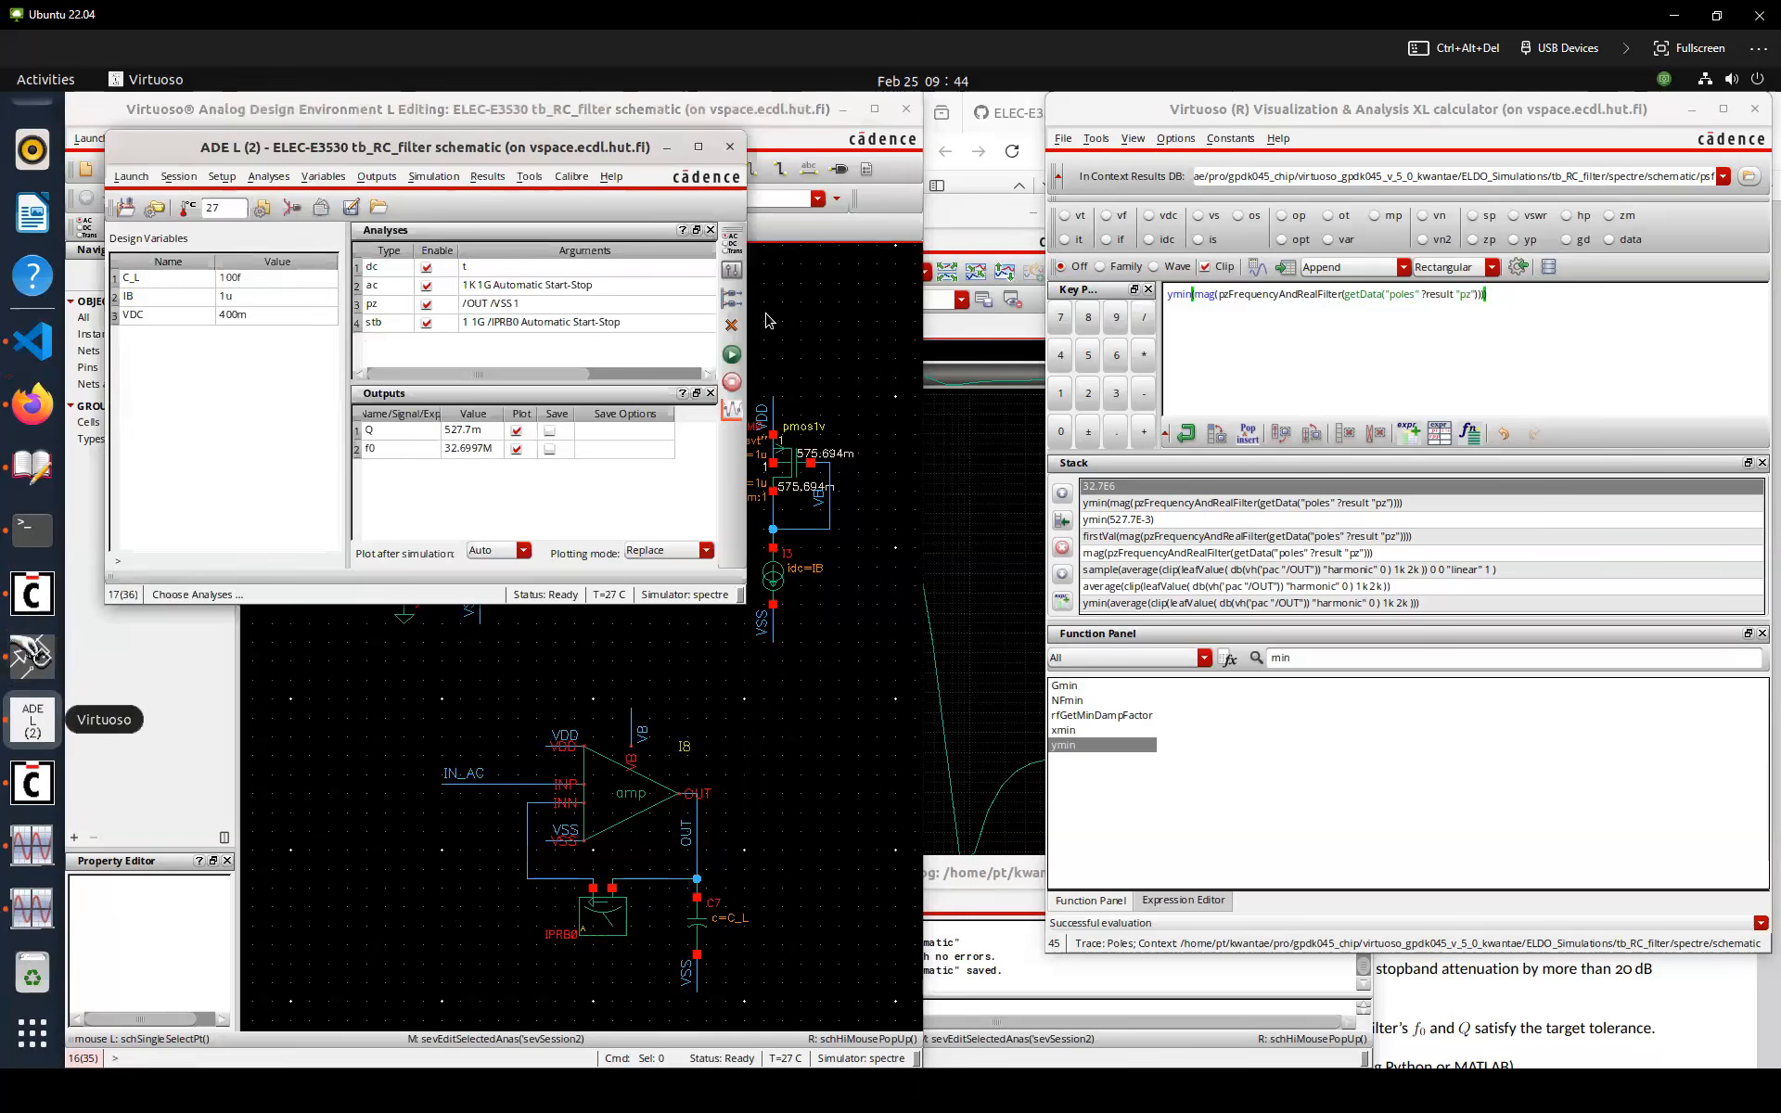
pyautogui.click(1756, 110)
pyautogui.click(732, 354)
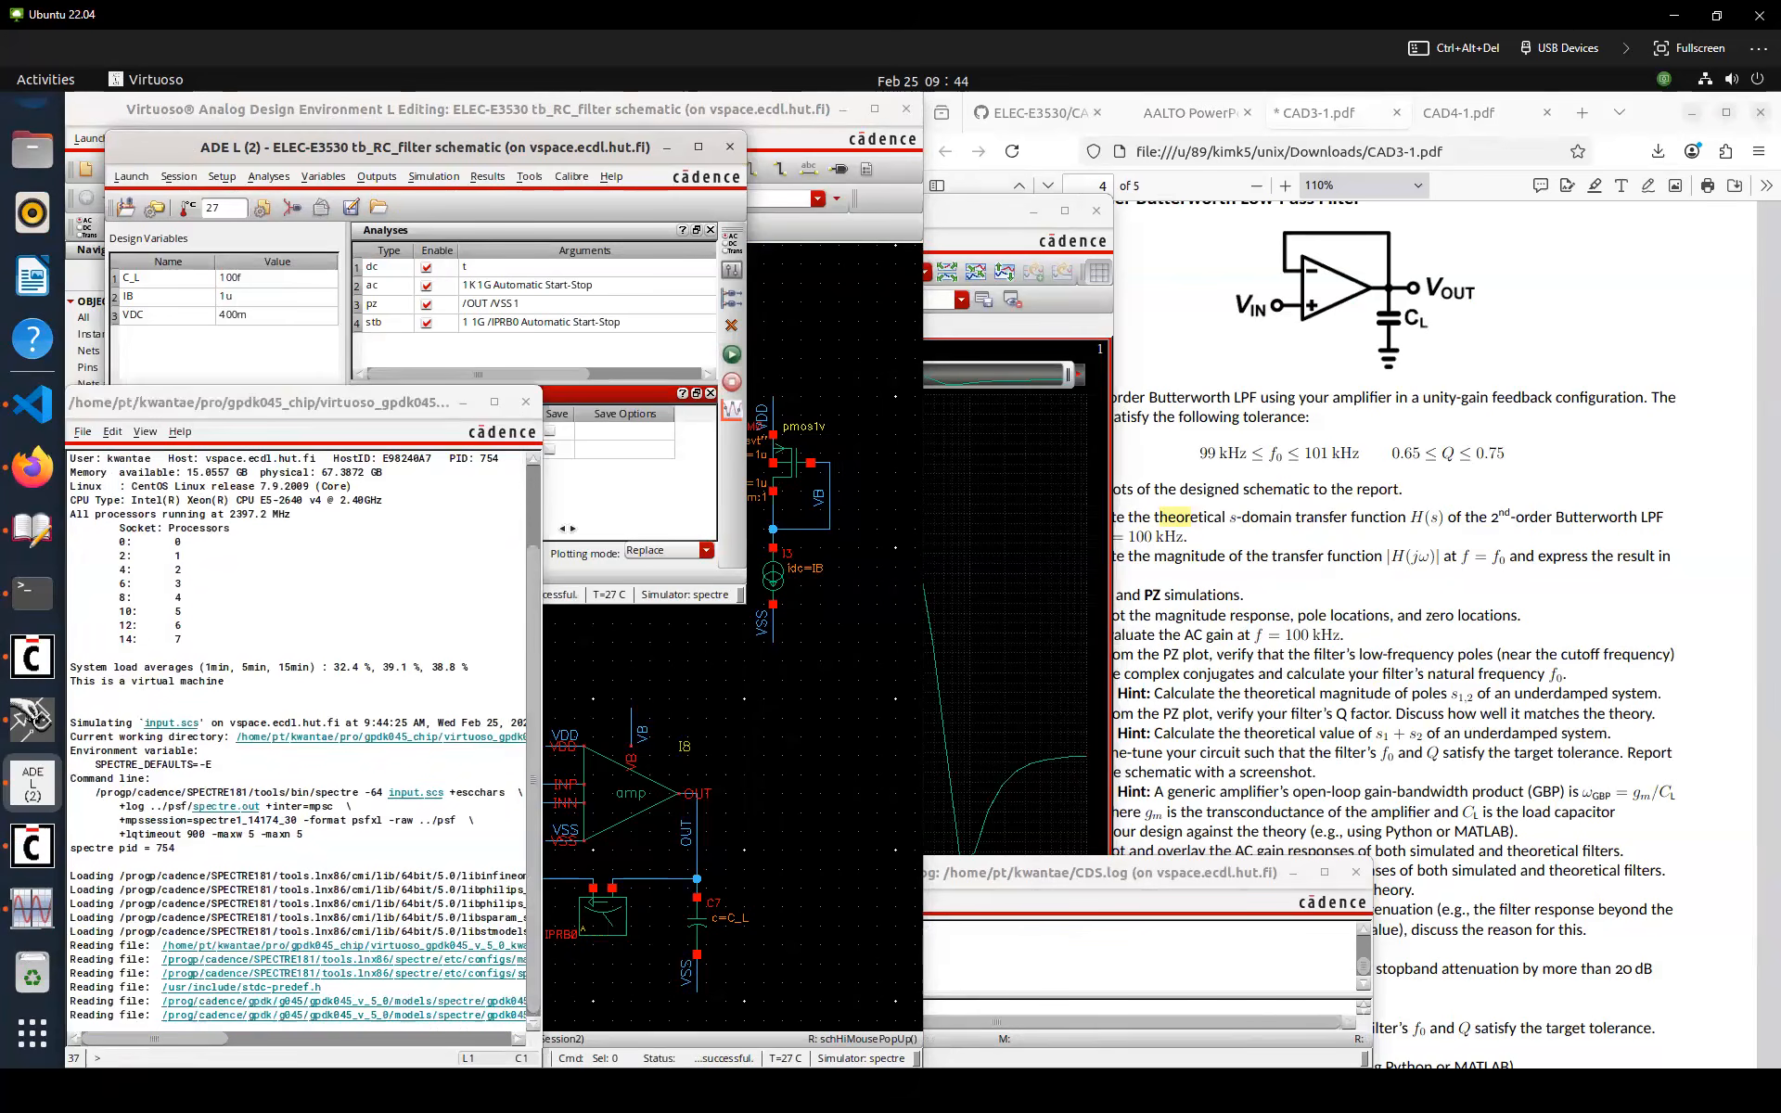
# Add the stb phase margin to the ADE outputs through the Direct Plot form and plot the outputs
pyautogui.click(778, 715)
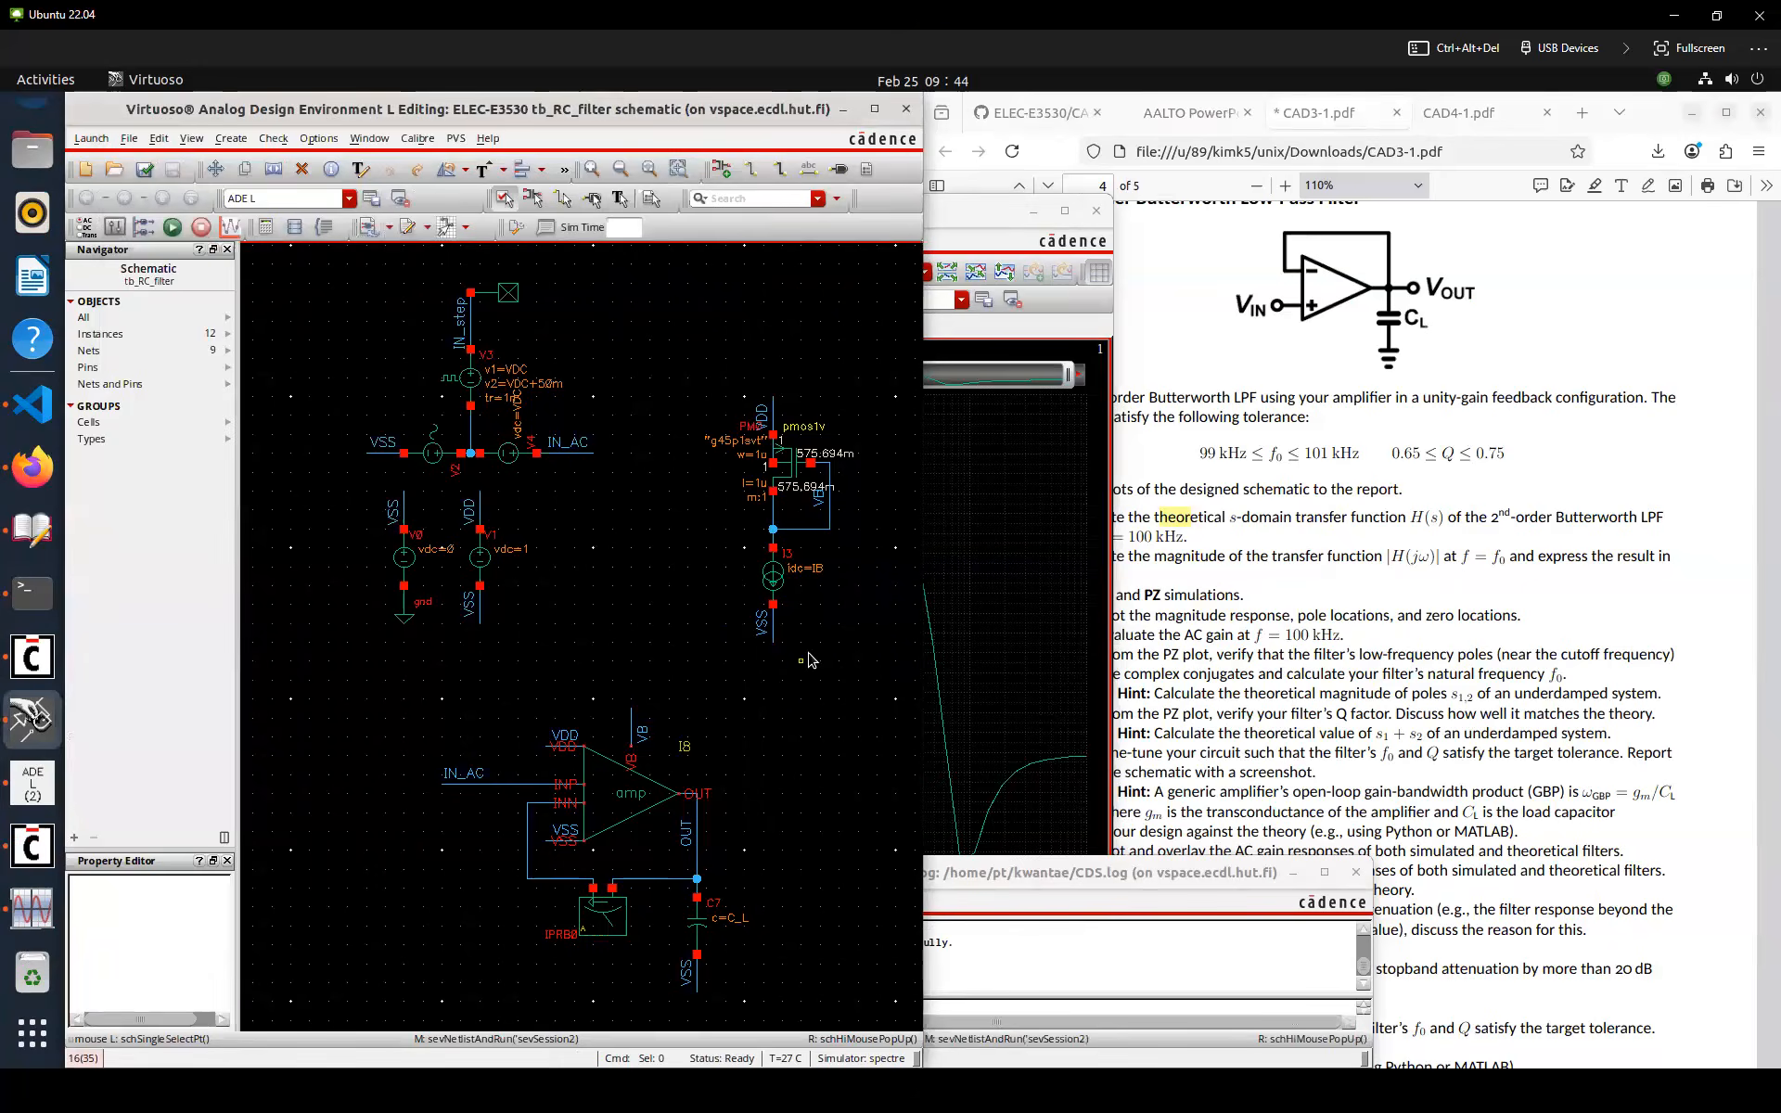
pyautogui.press('F5')
pyautogui.click(436, 263)
pyautogui.click(422, 350)
pyautogui.click(438, 463)
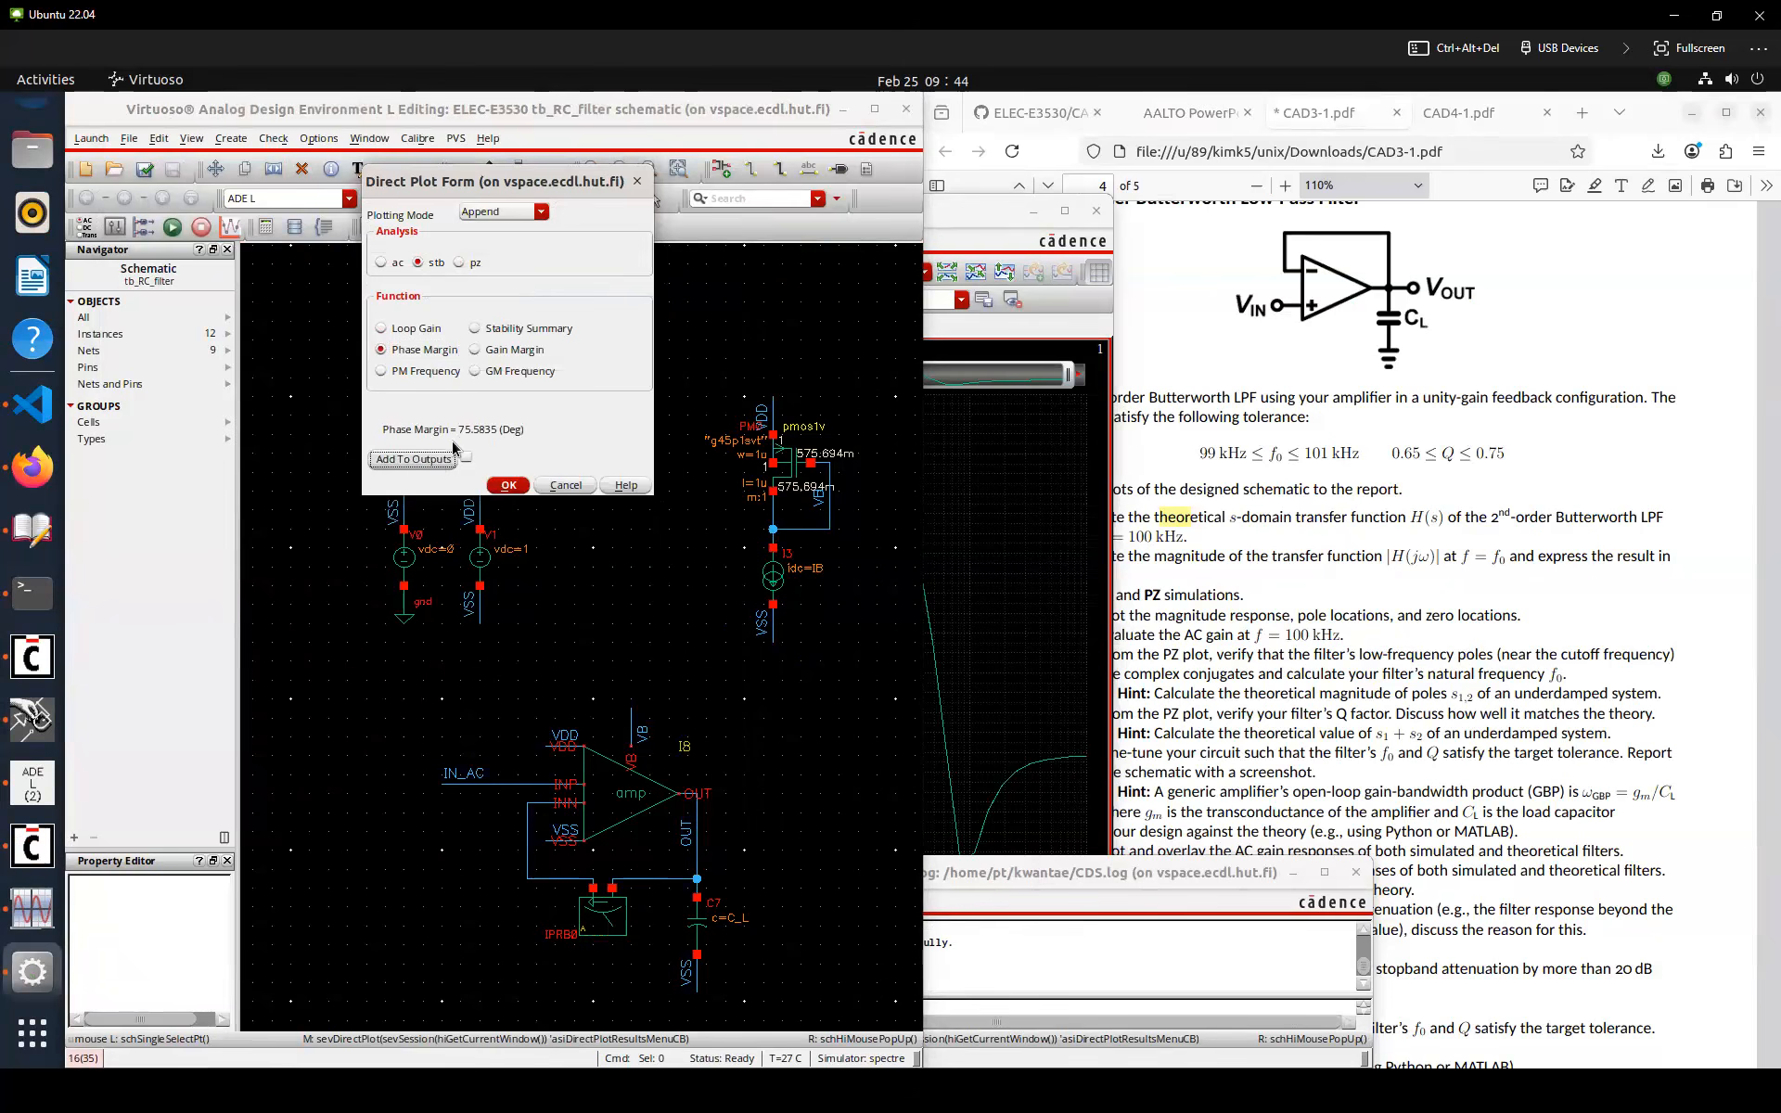
pyautogui.click(33, 782)
pyautogui.click(732, 410)
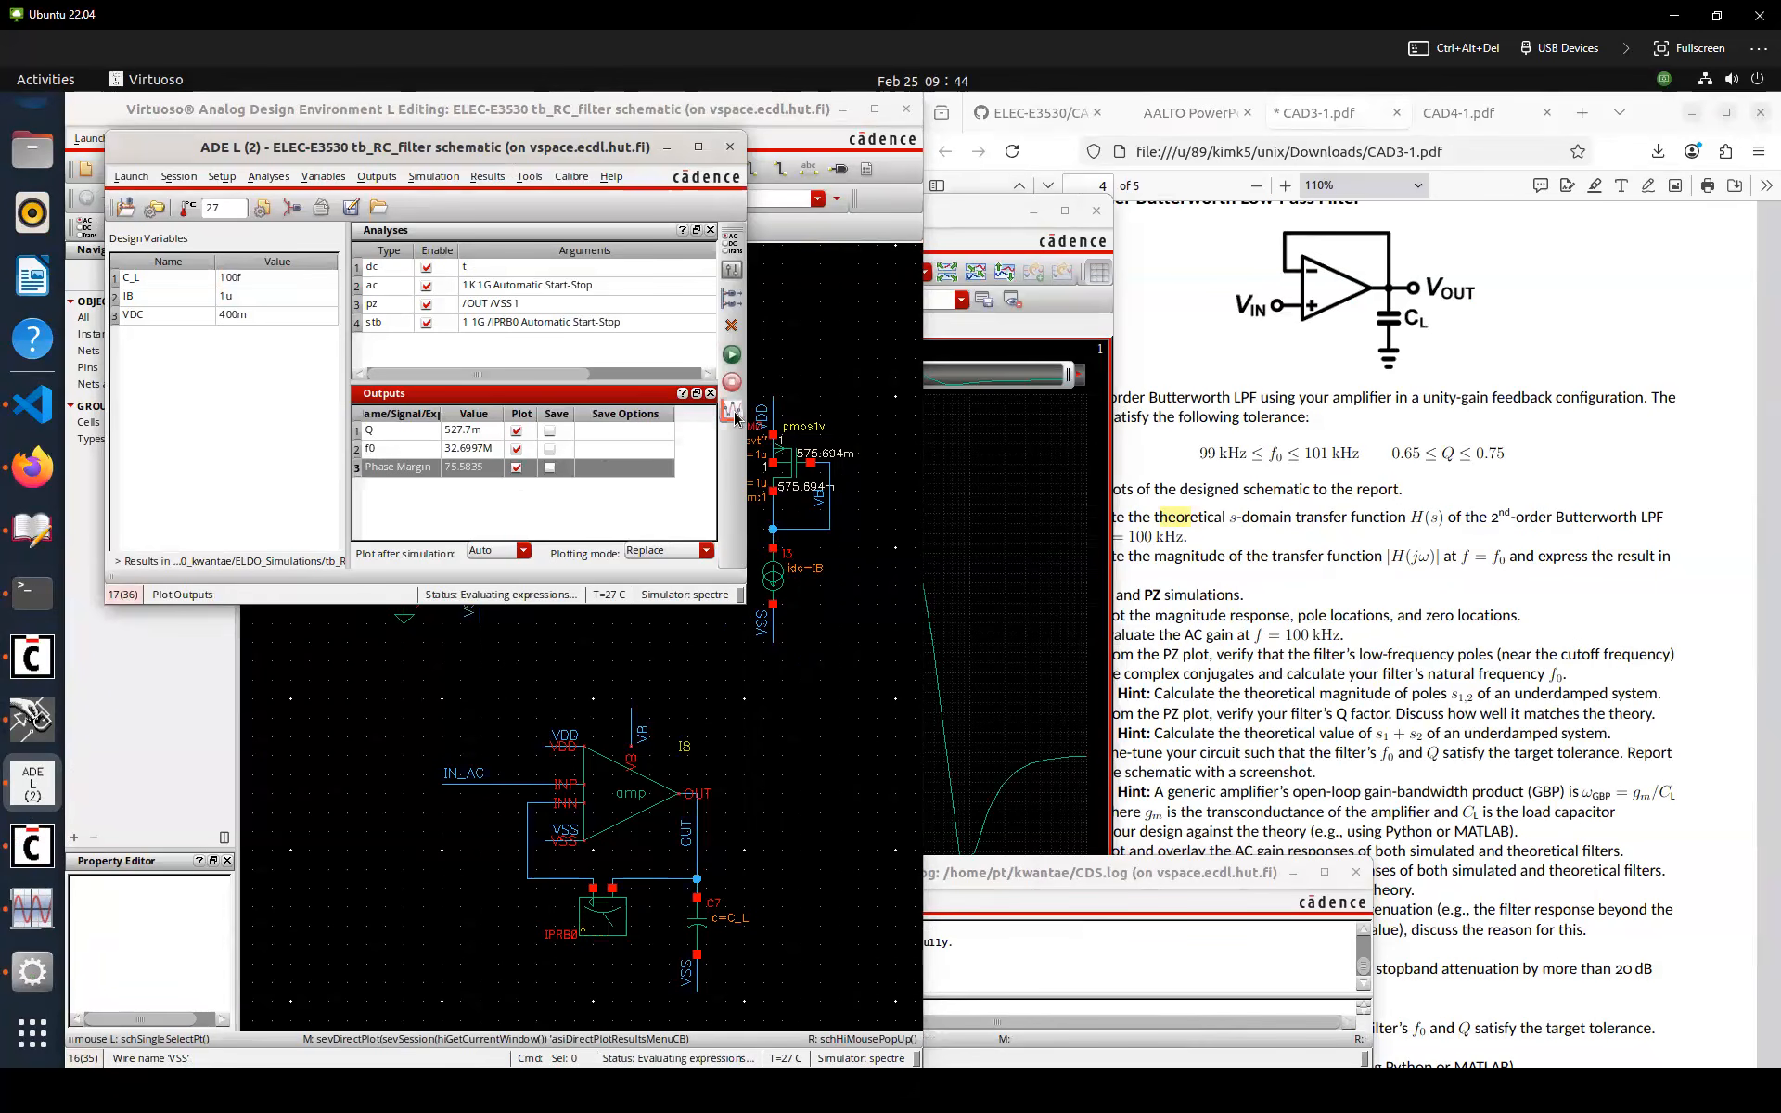
pyautogui.click(534, 511)
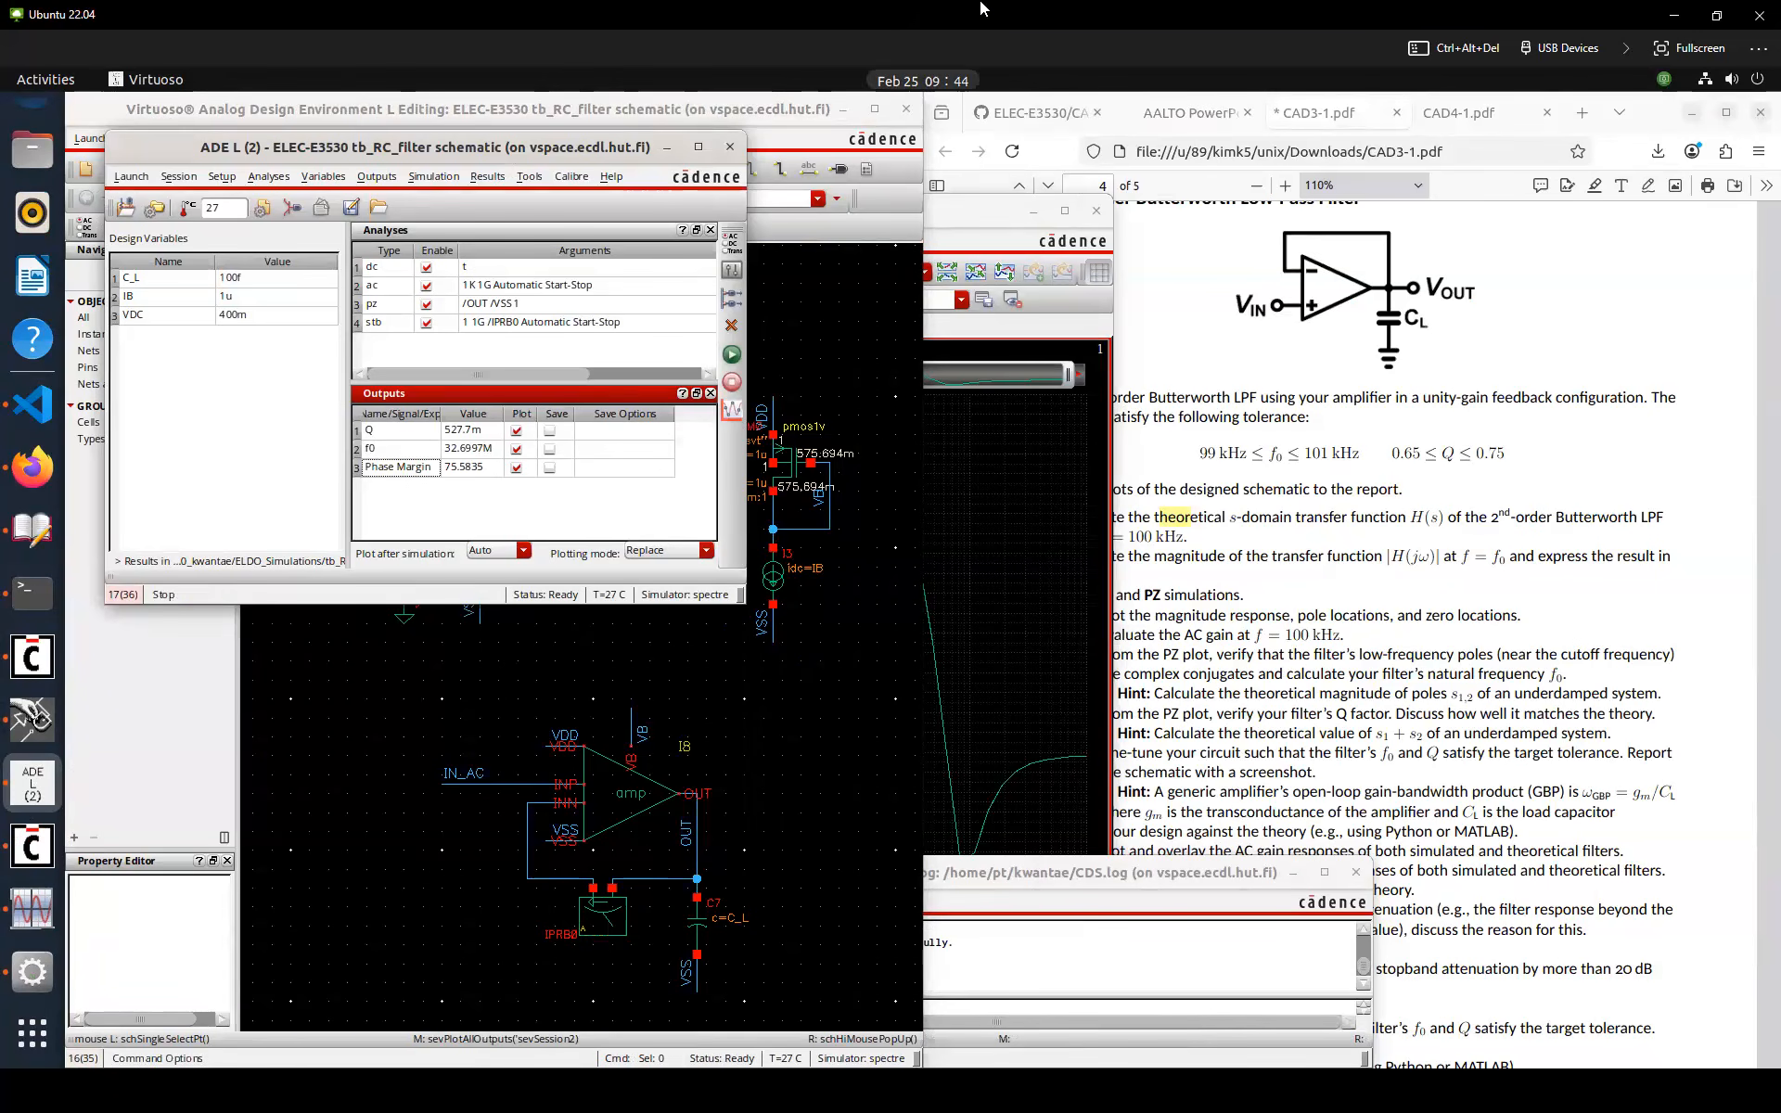
# Switch to the PowerPoint lecture and page through the CAD Exercise 3 slides on phase margin and closed-loop gain
pyautogui.press('super+Tab')
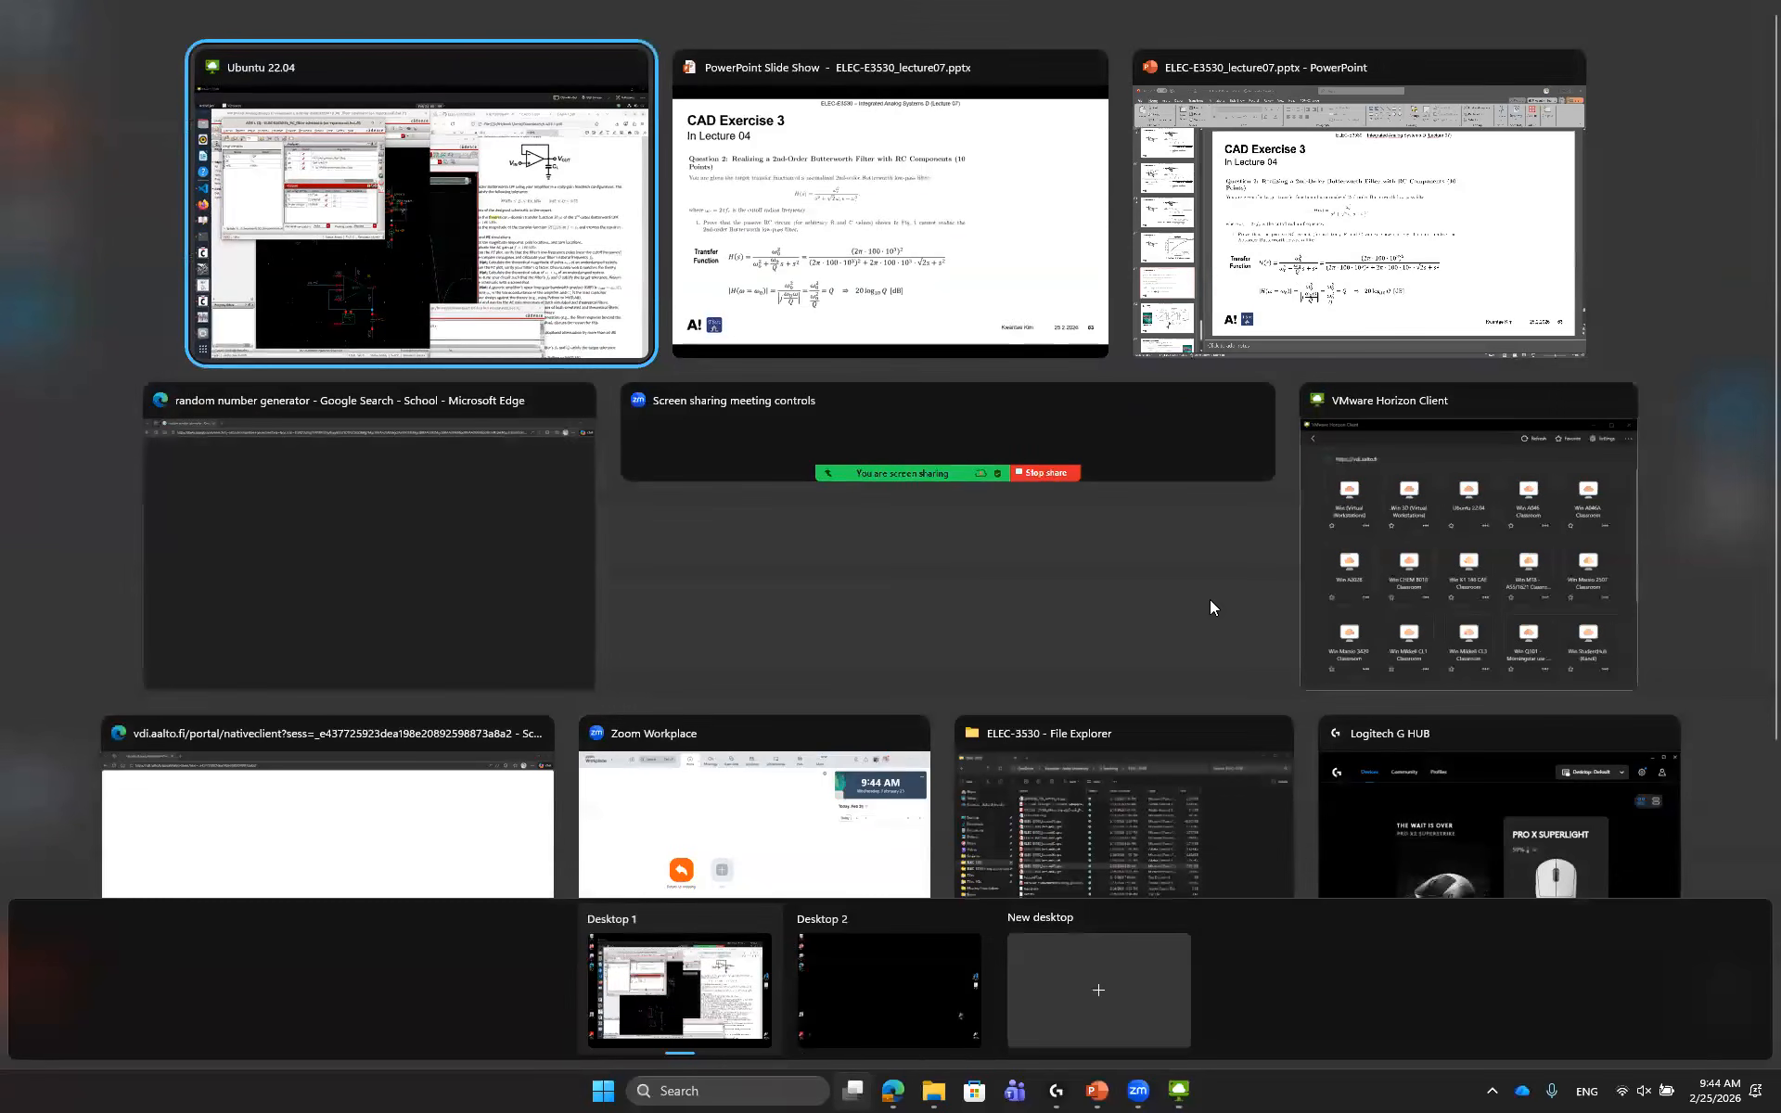
pyautogui.click(1304, 272)
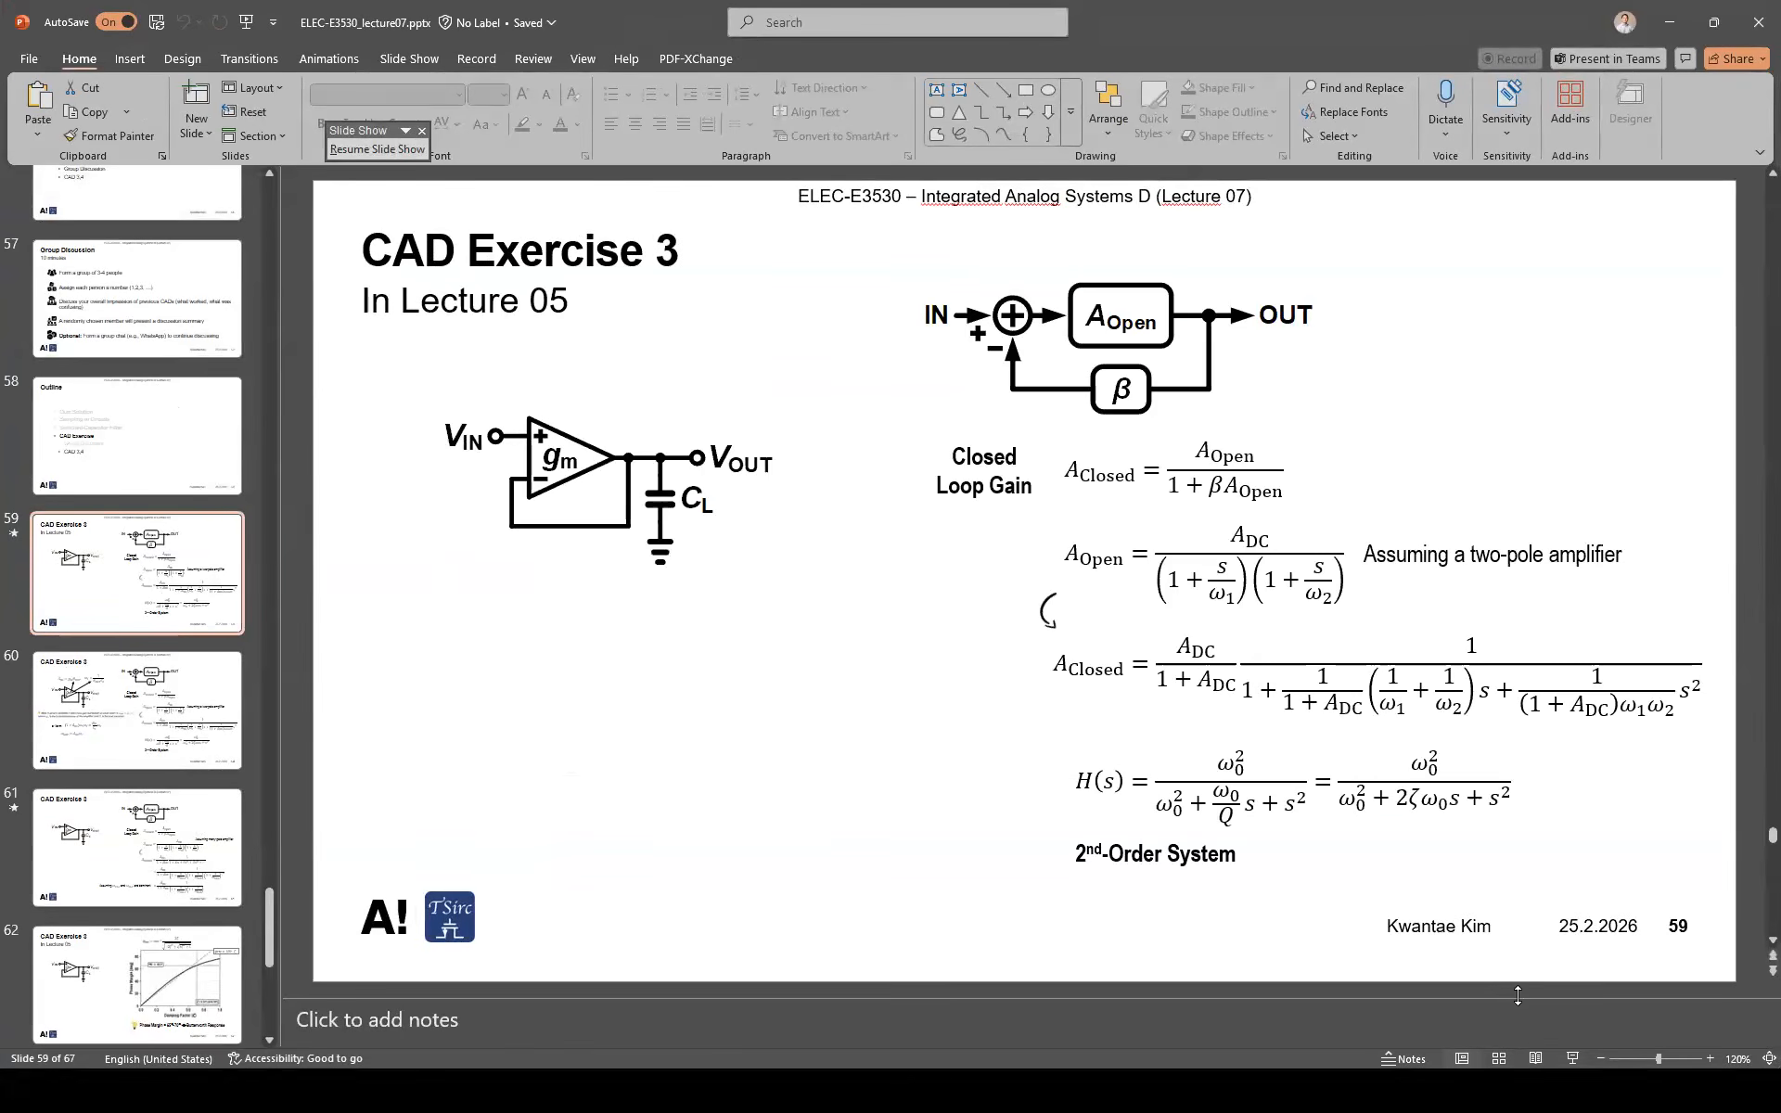
pyautogui.hotkey('alt', 'Tab')
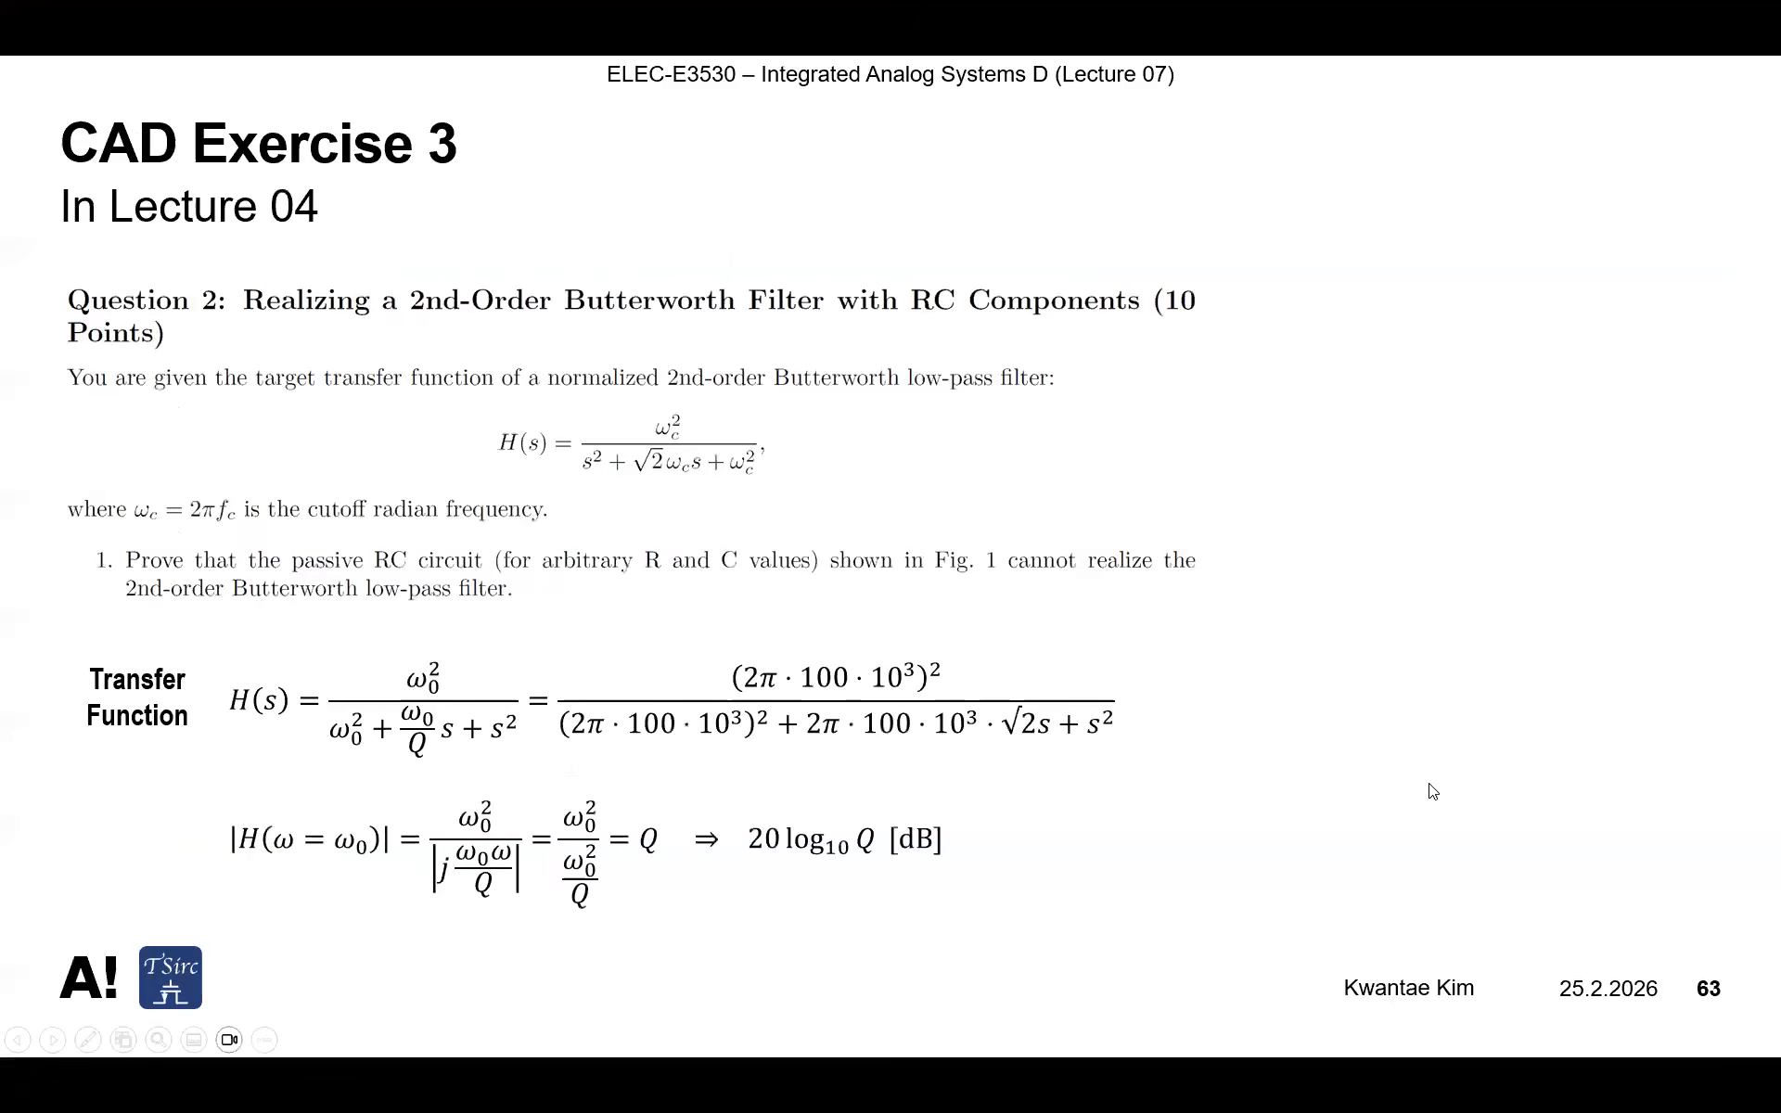
pyautogui.press('Left')
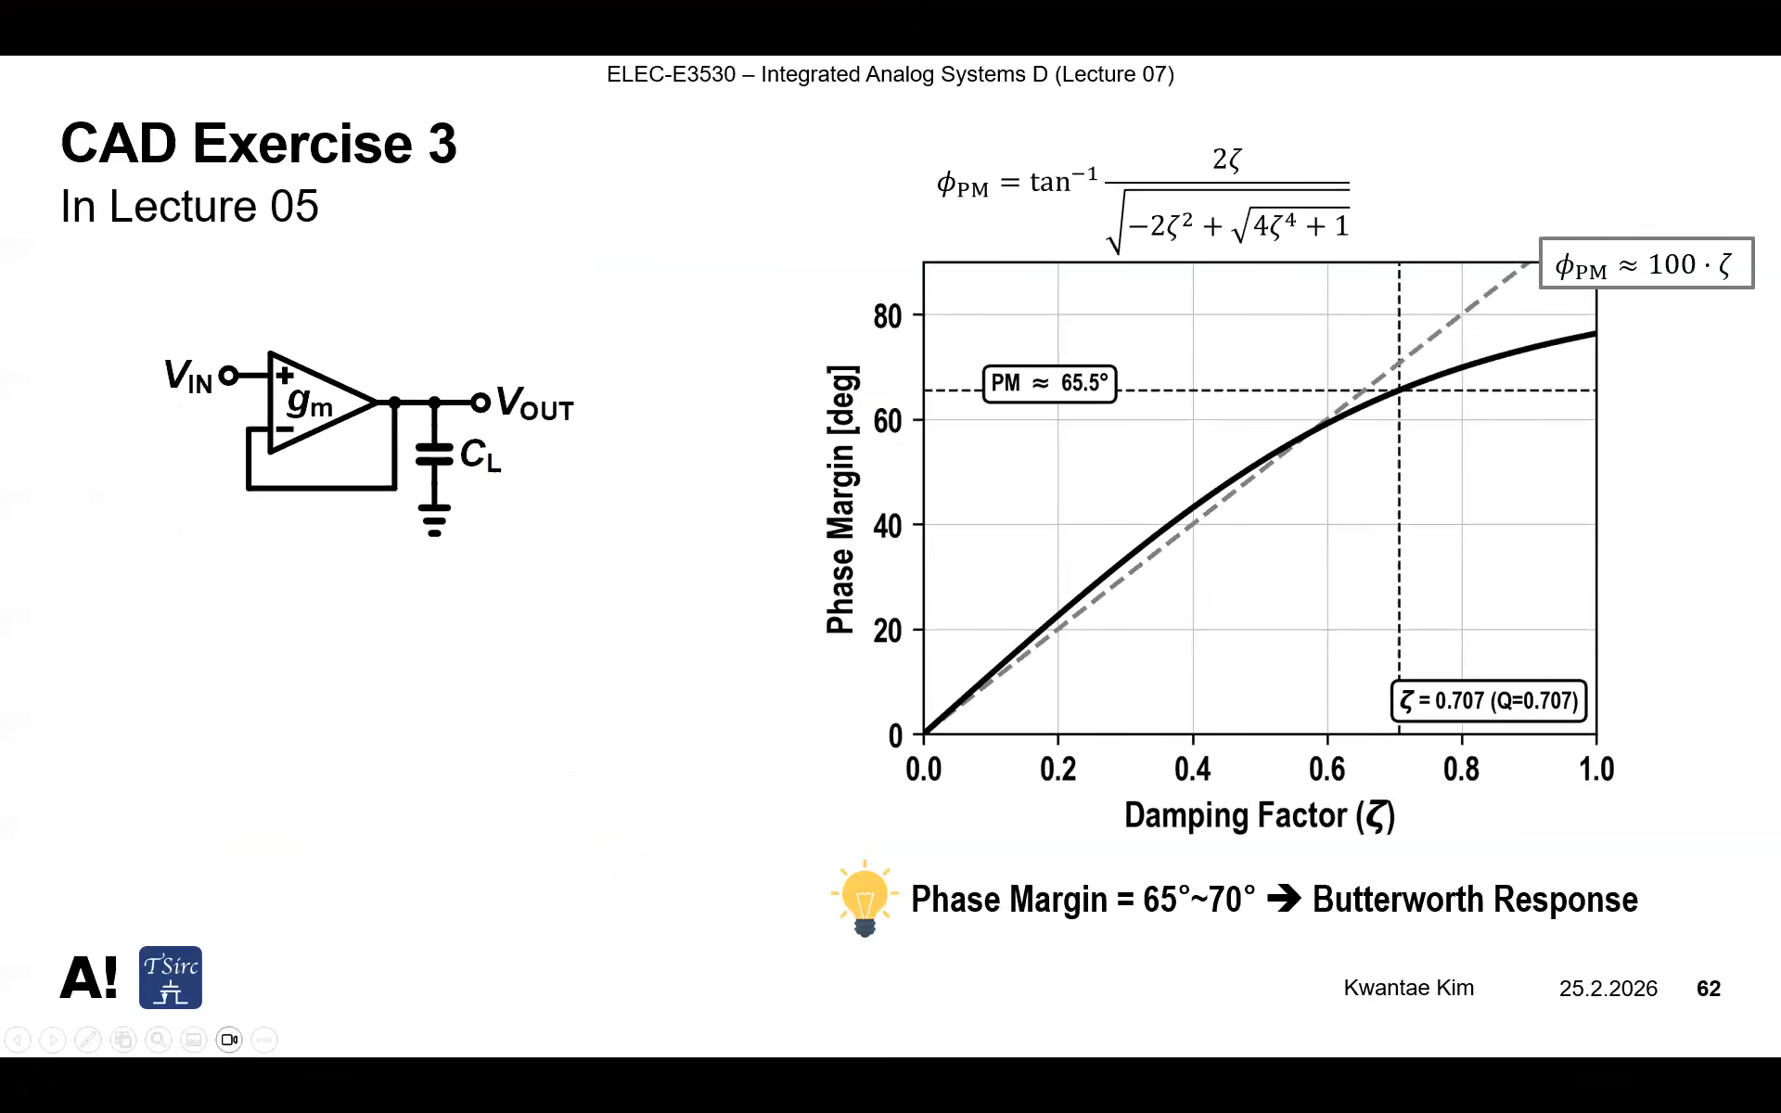
pyautogui.press('Left')
pyautogui.press('Left')
pyautogui.press('Left')
pyautogui.press('Left')
pyautogui.press('Right')
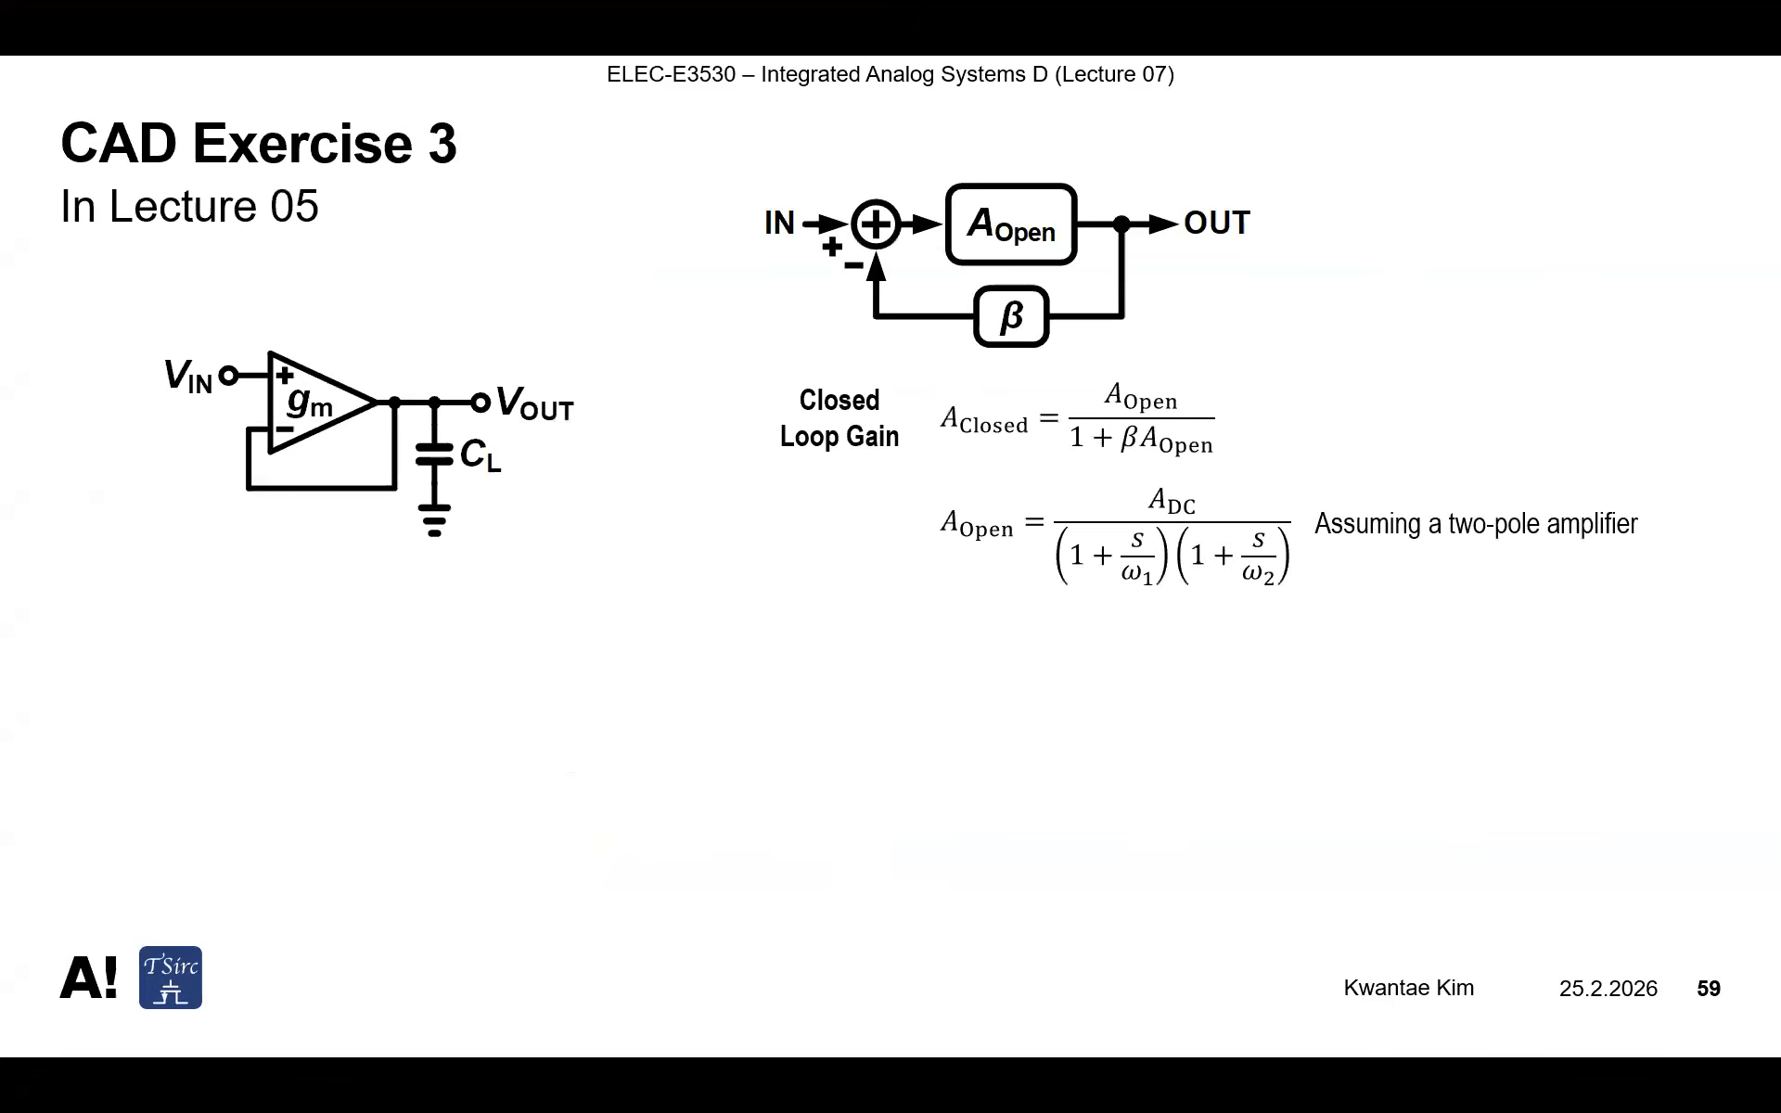
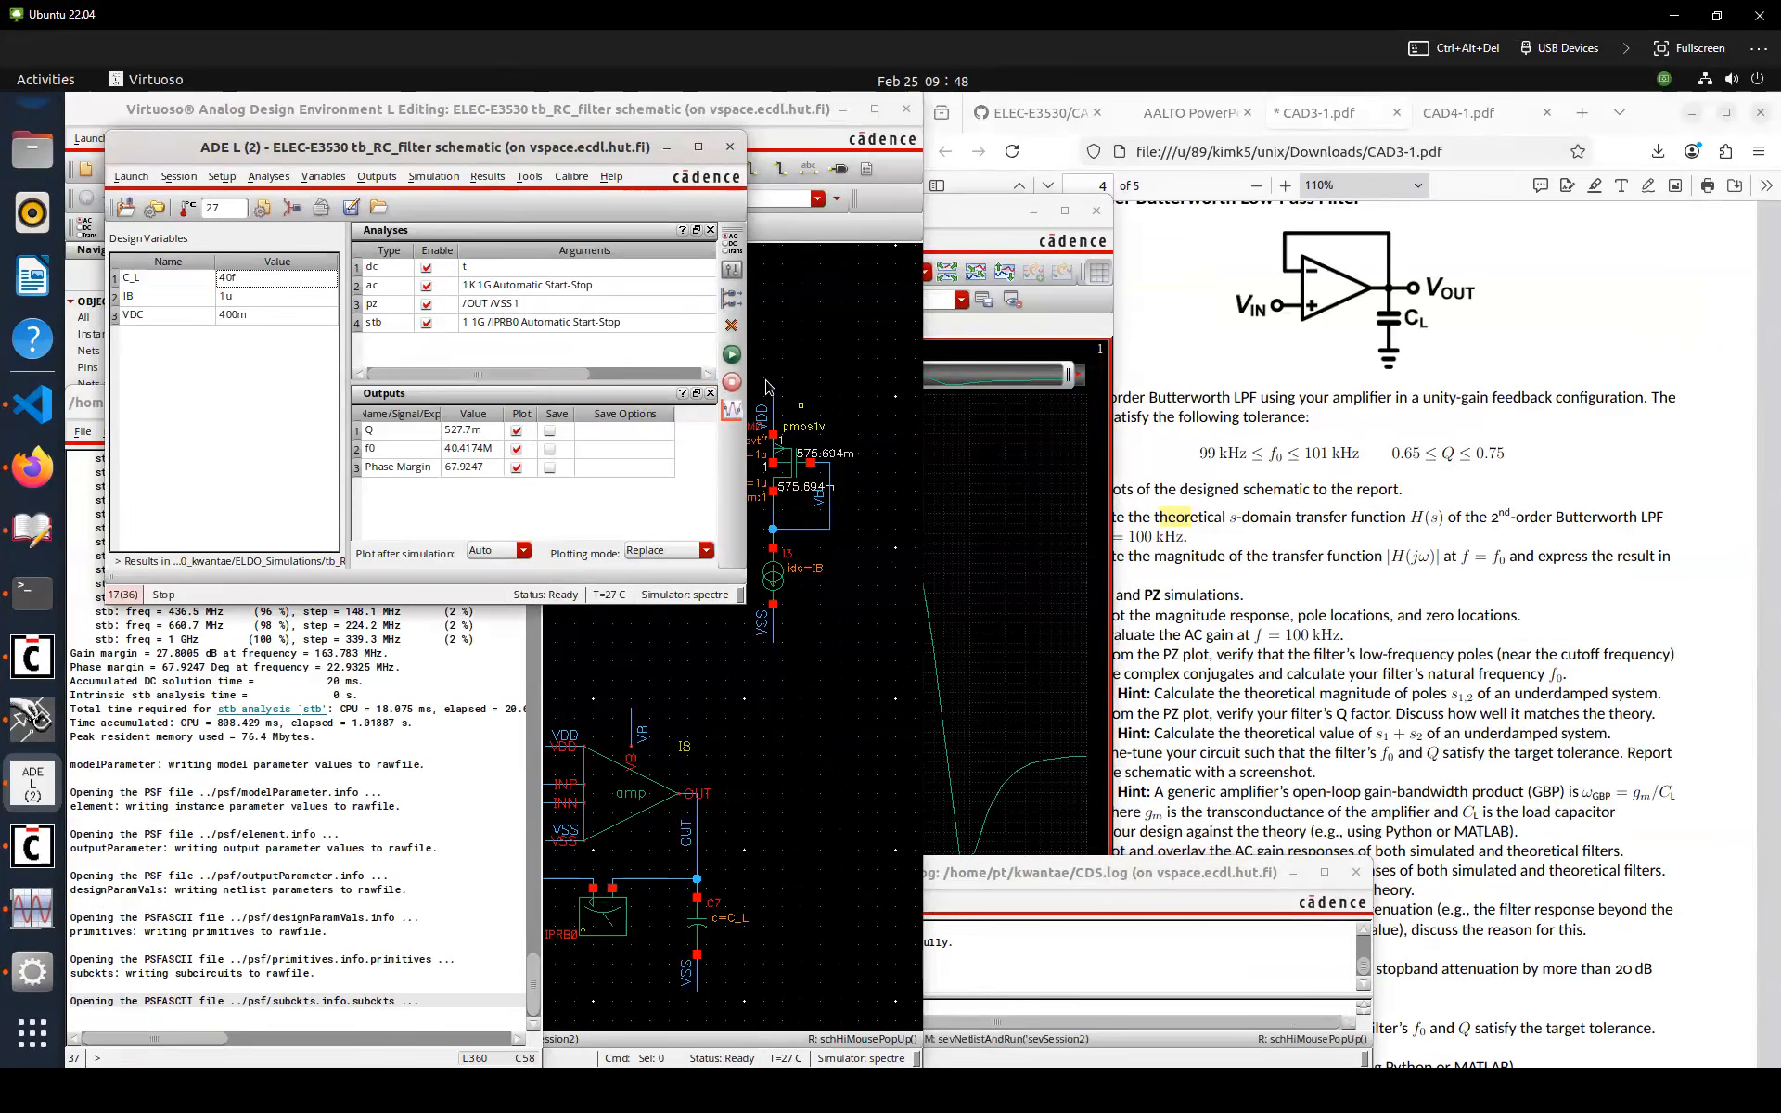
# Rerun the simulation from ADE L
pyautogui.click(733, 356)
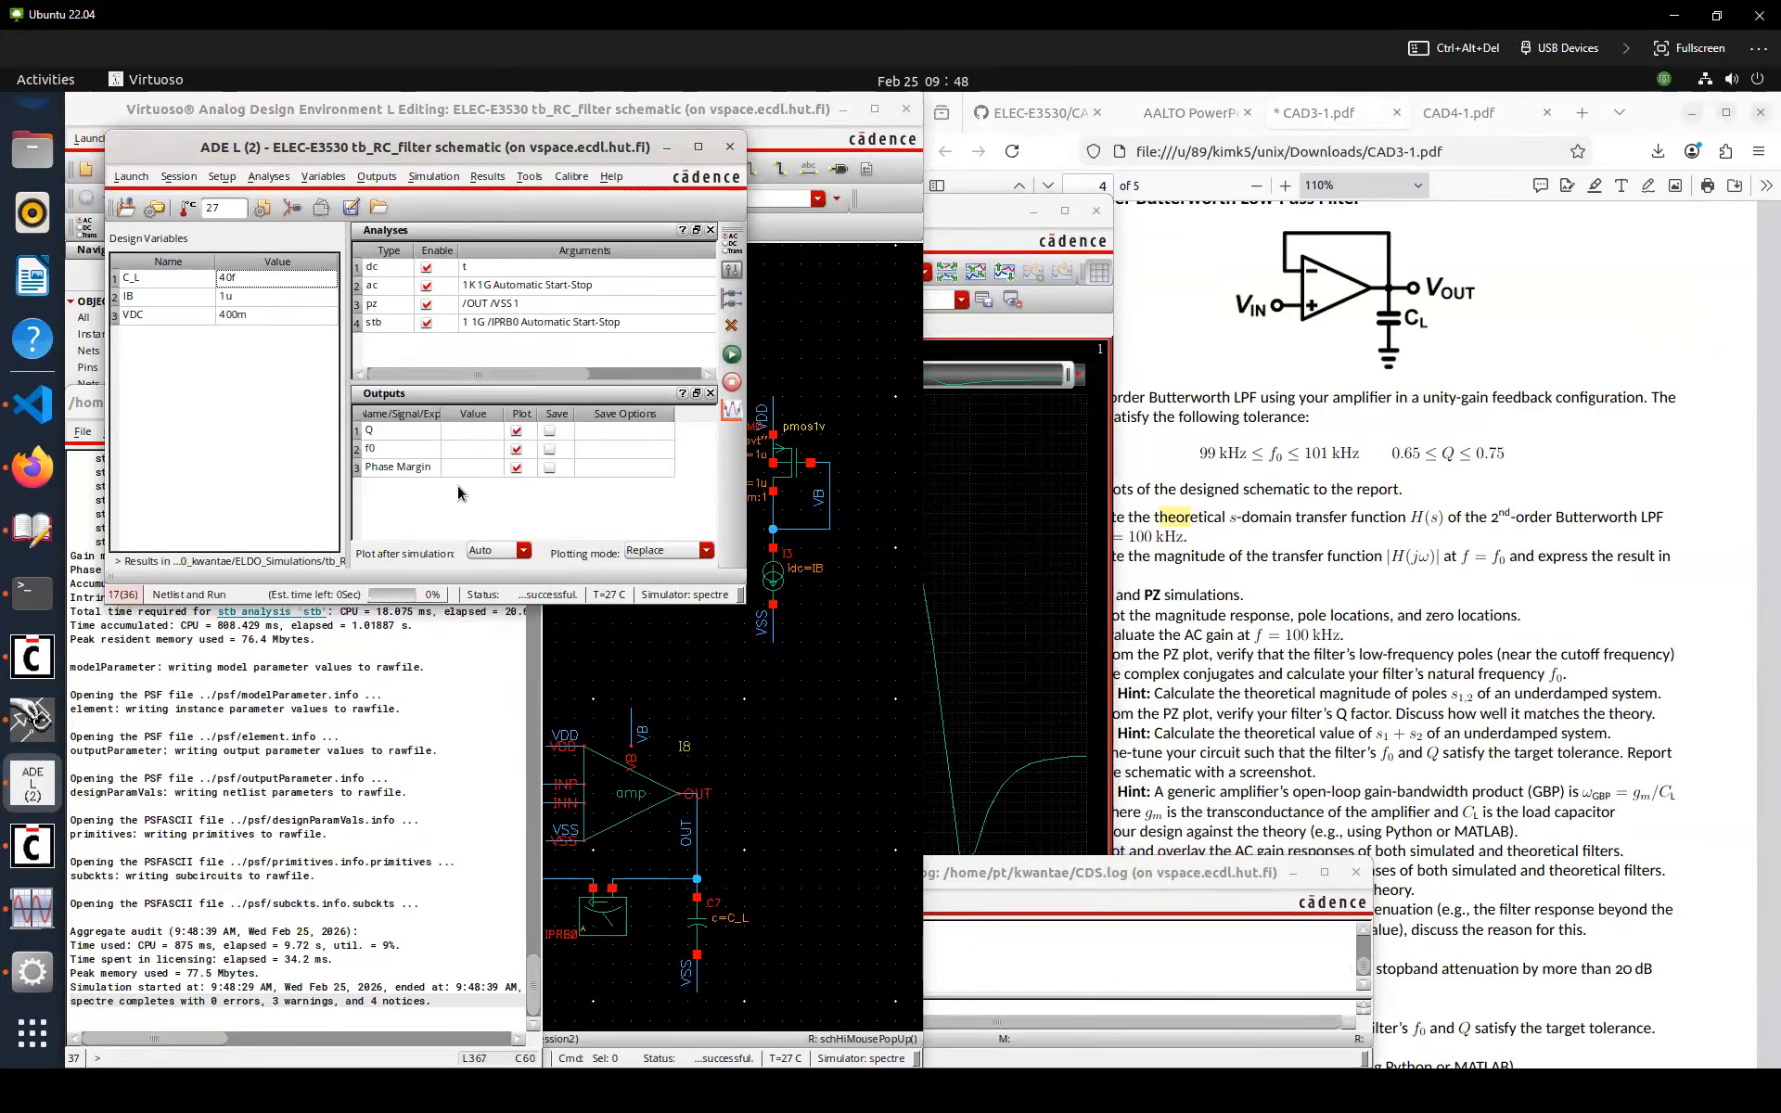
pyautogui.click(484, 148)
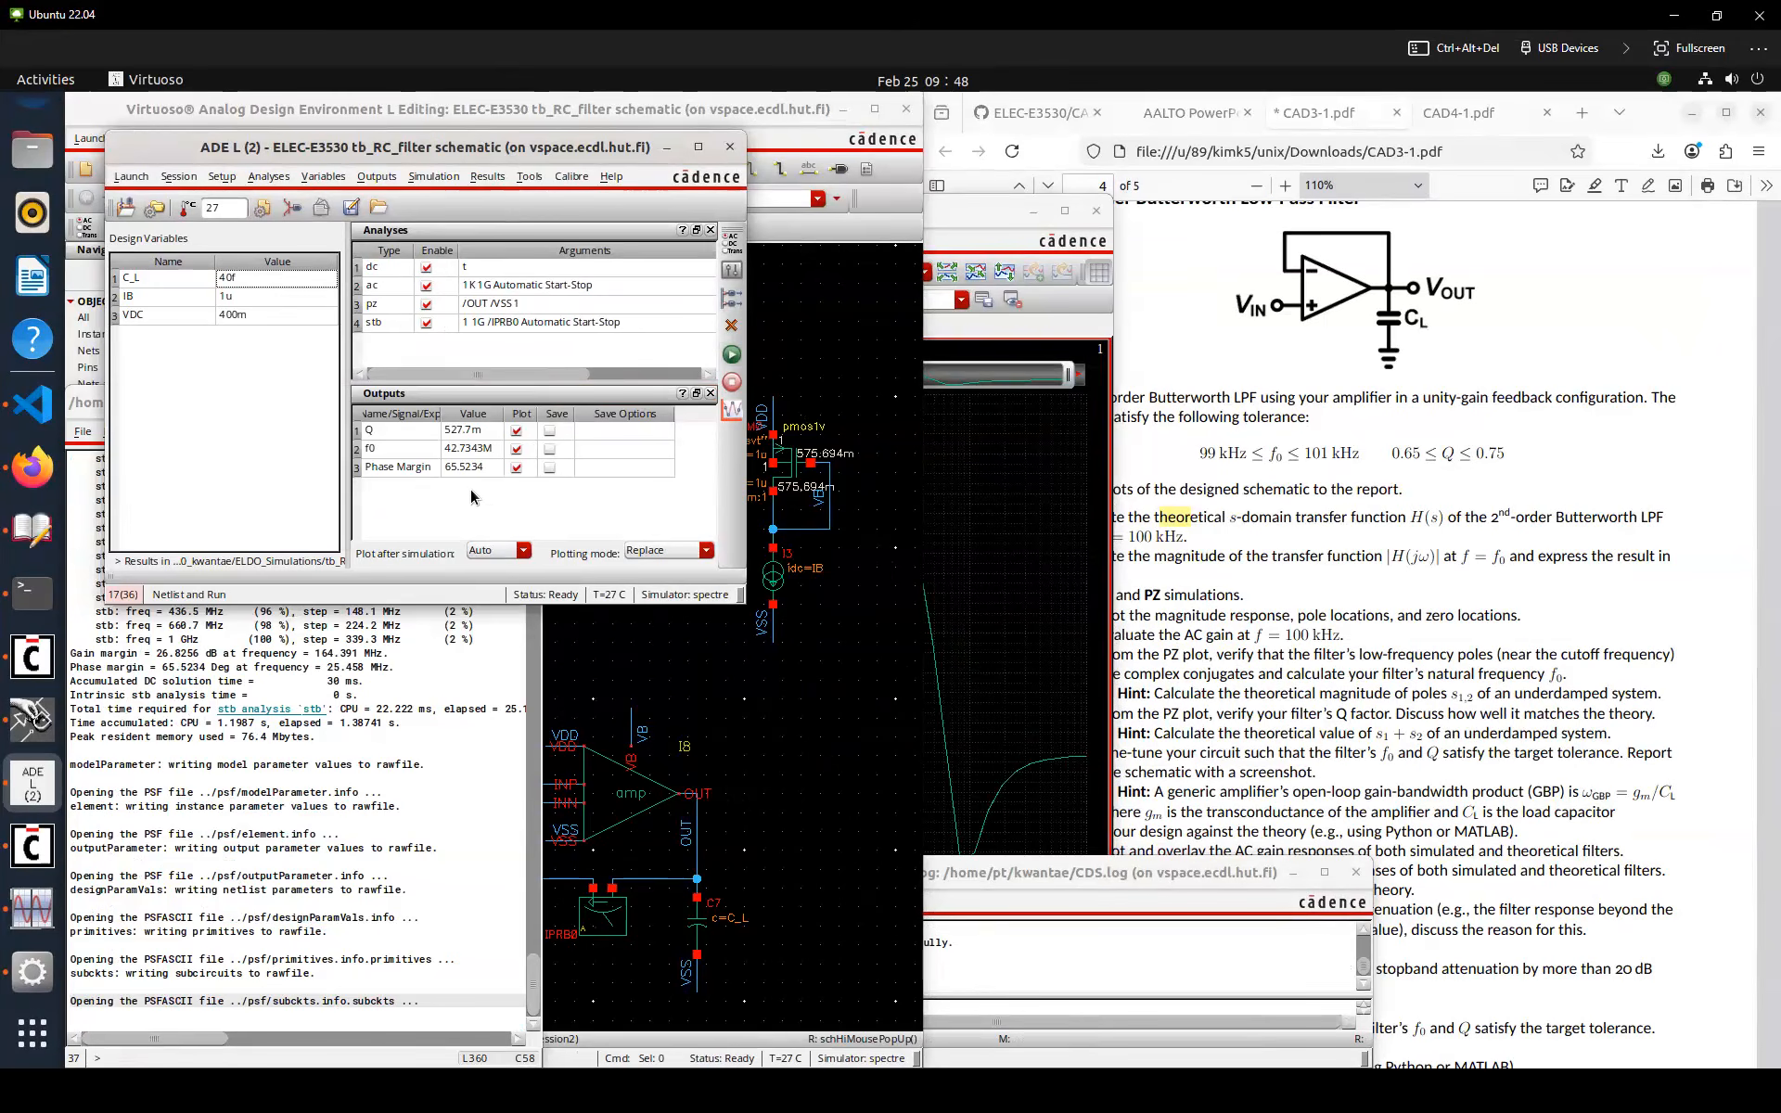
# Plot the poles of the pz analysis in the waveform viewer through the Direct Plot form
pyautogui.click(33, 909)
pyautogui.click(1094, 214)
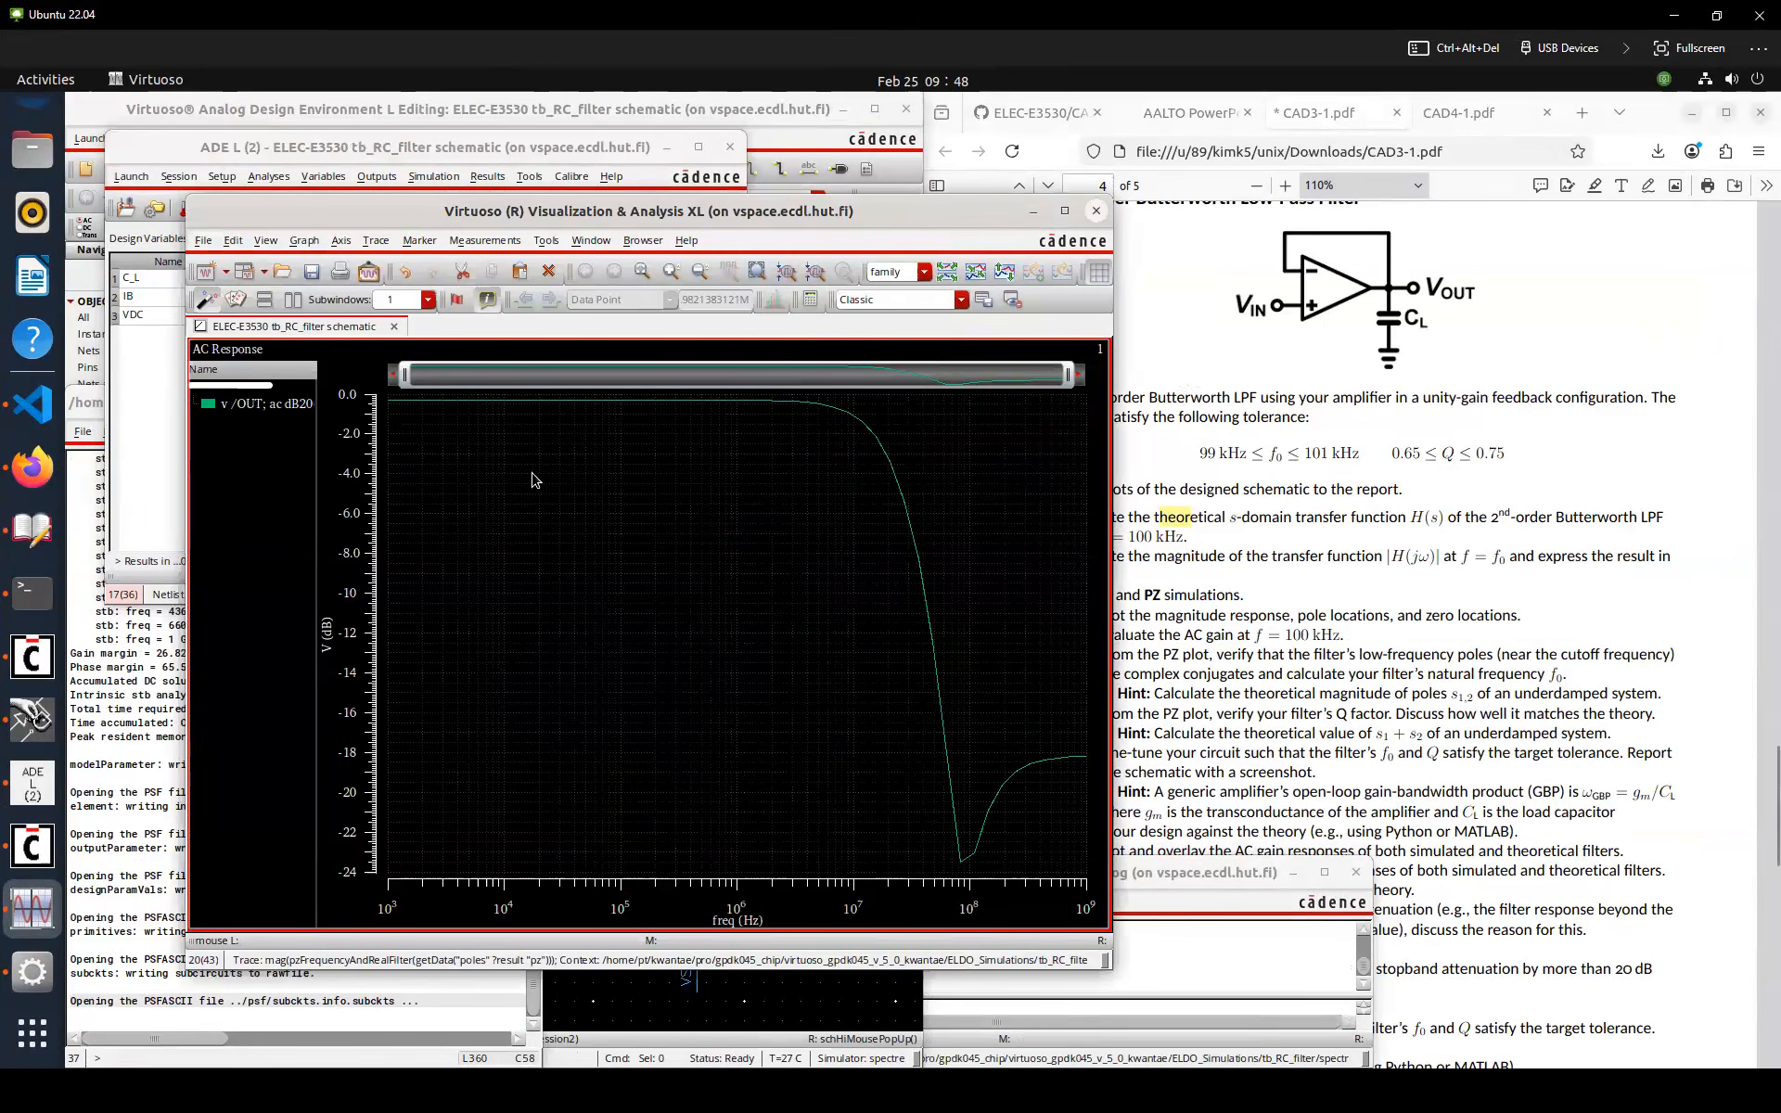
pyautogui.click(803, 750)
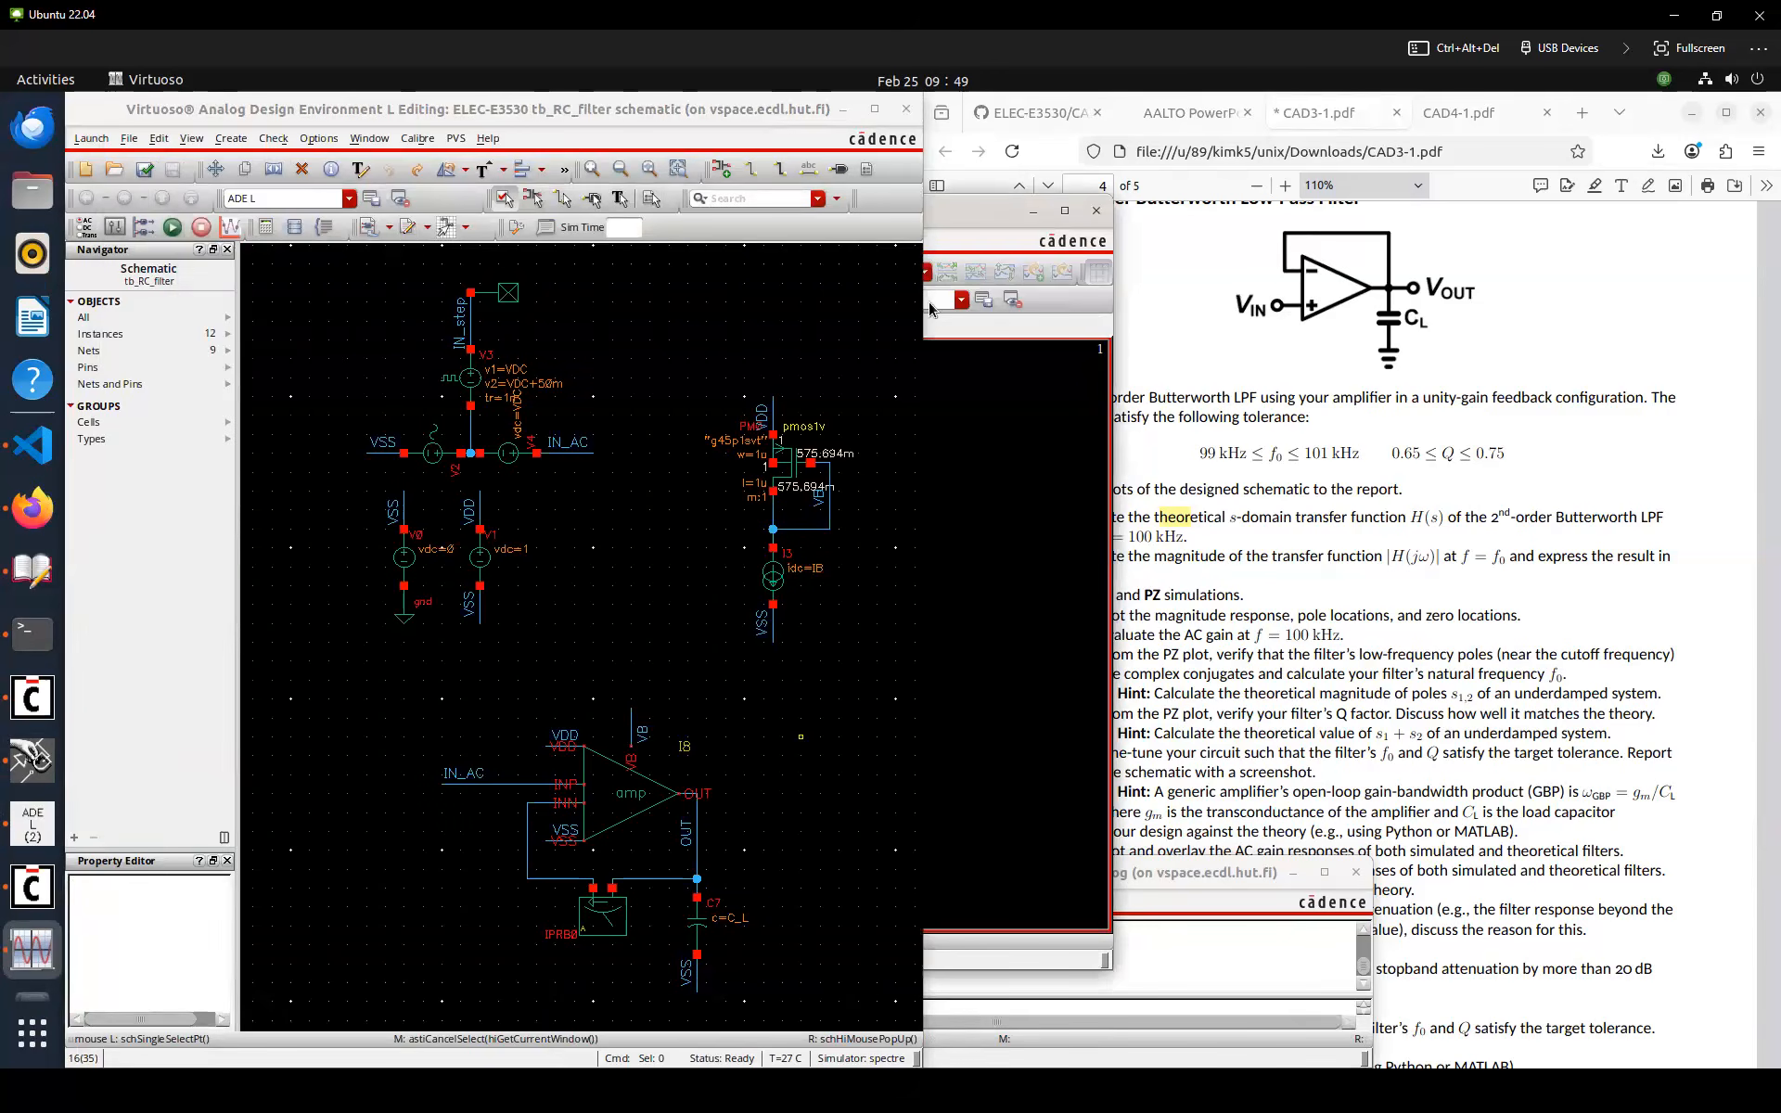
pyautogui.click(943, 225)
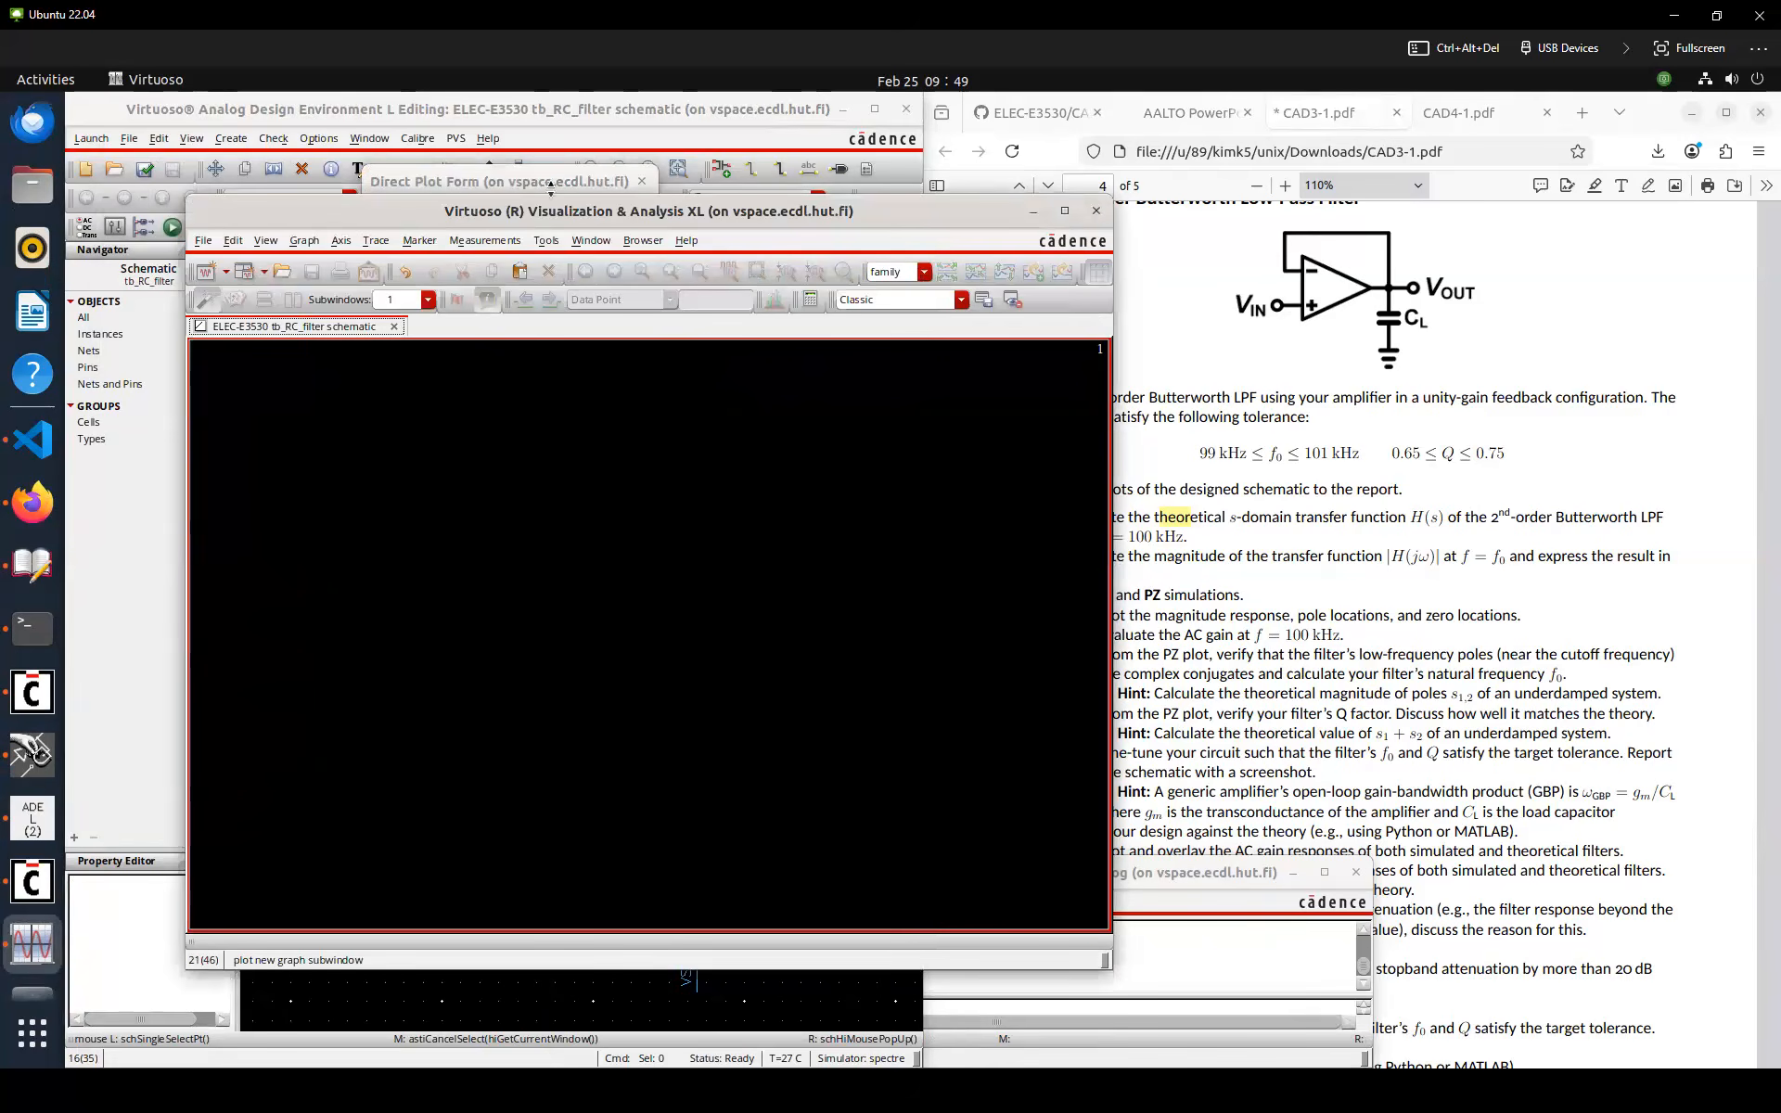
pyautogui.click(547, 181)
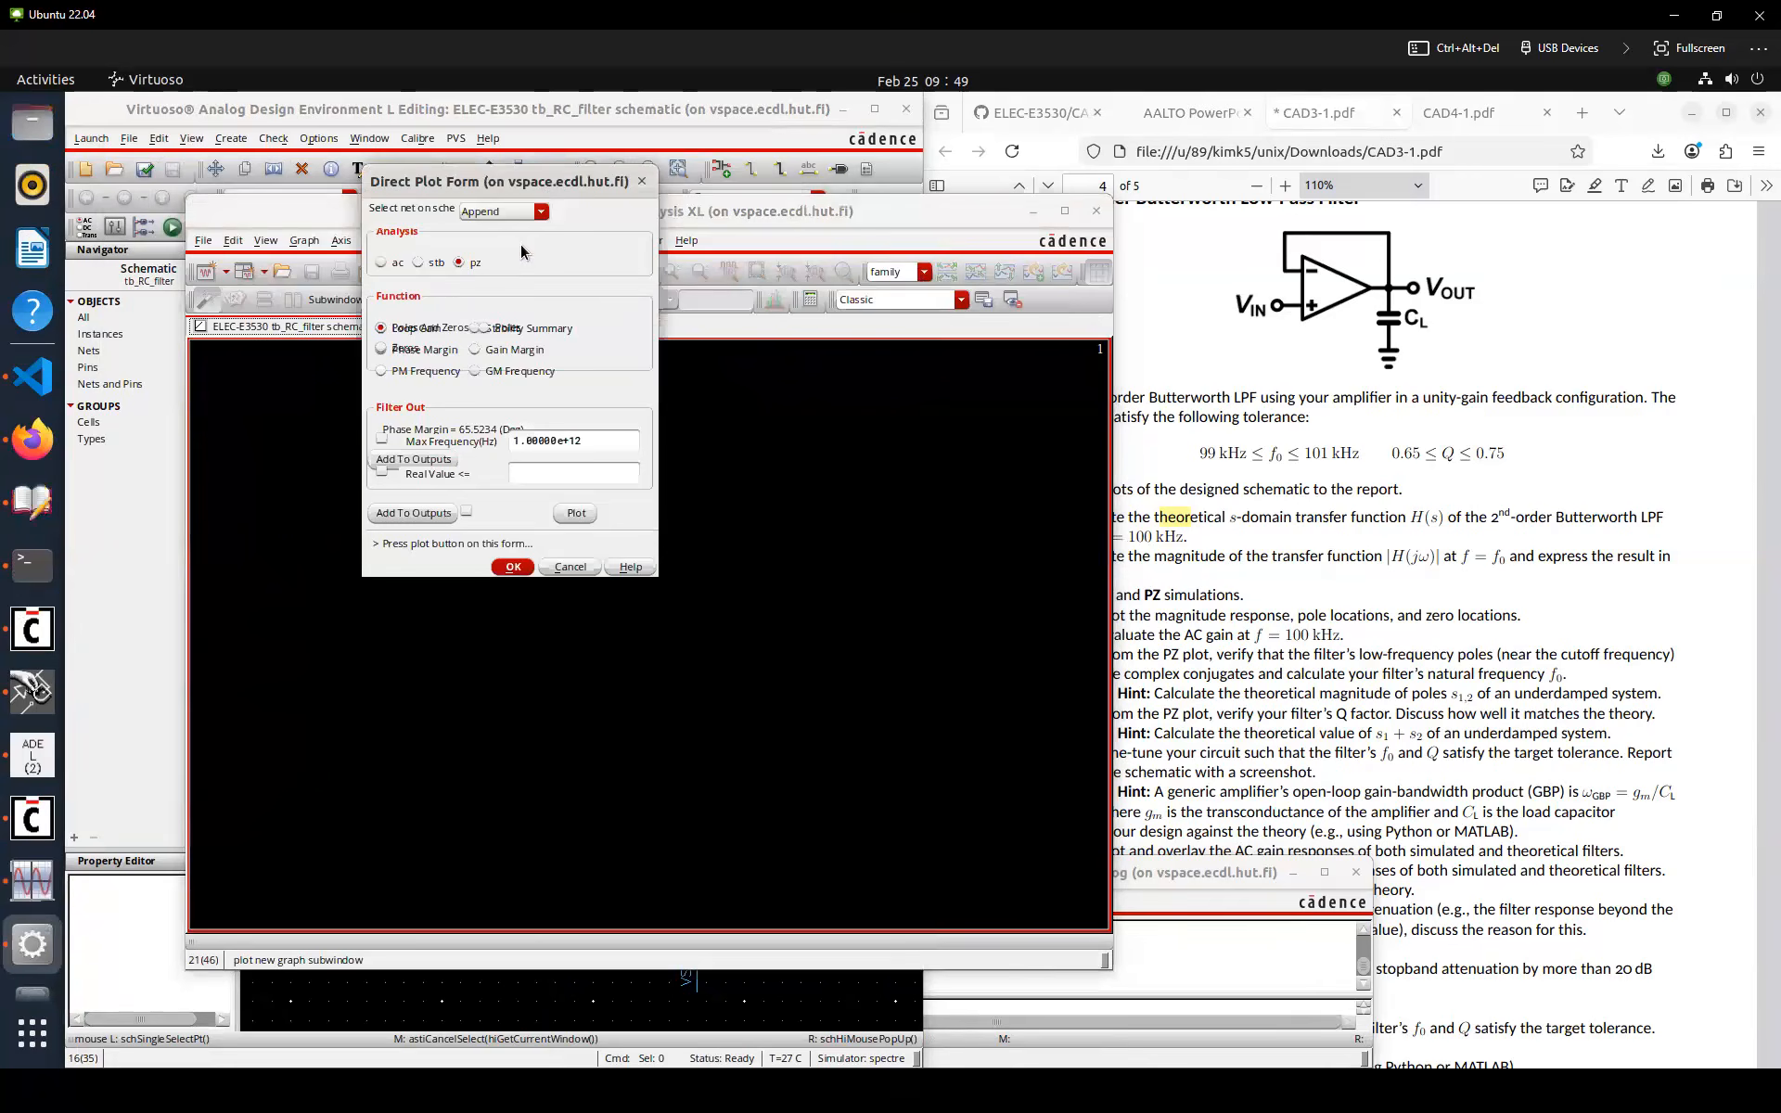
pyautogui.click(439, 265)
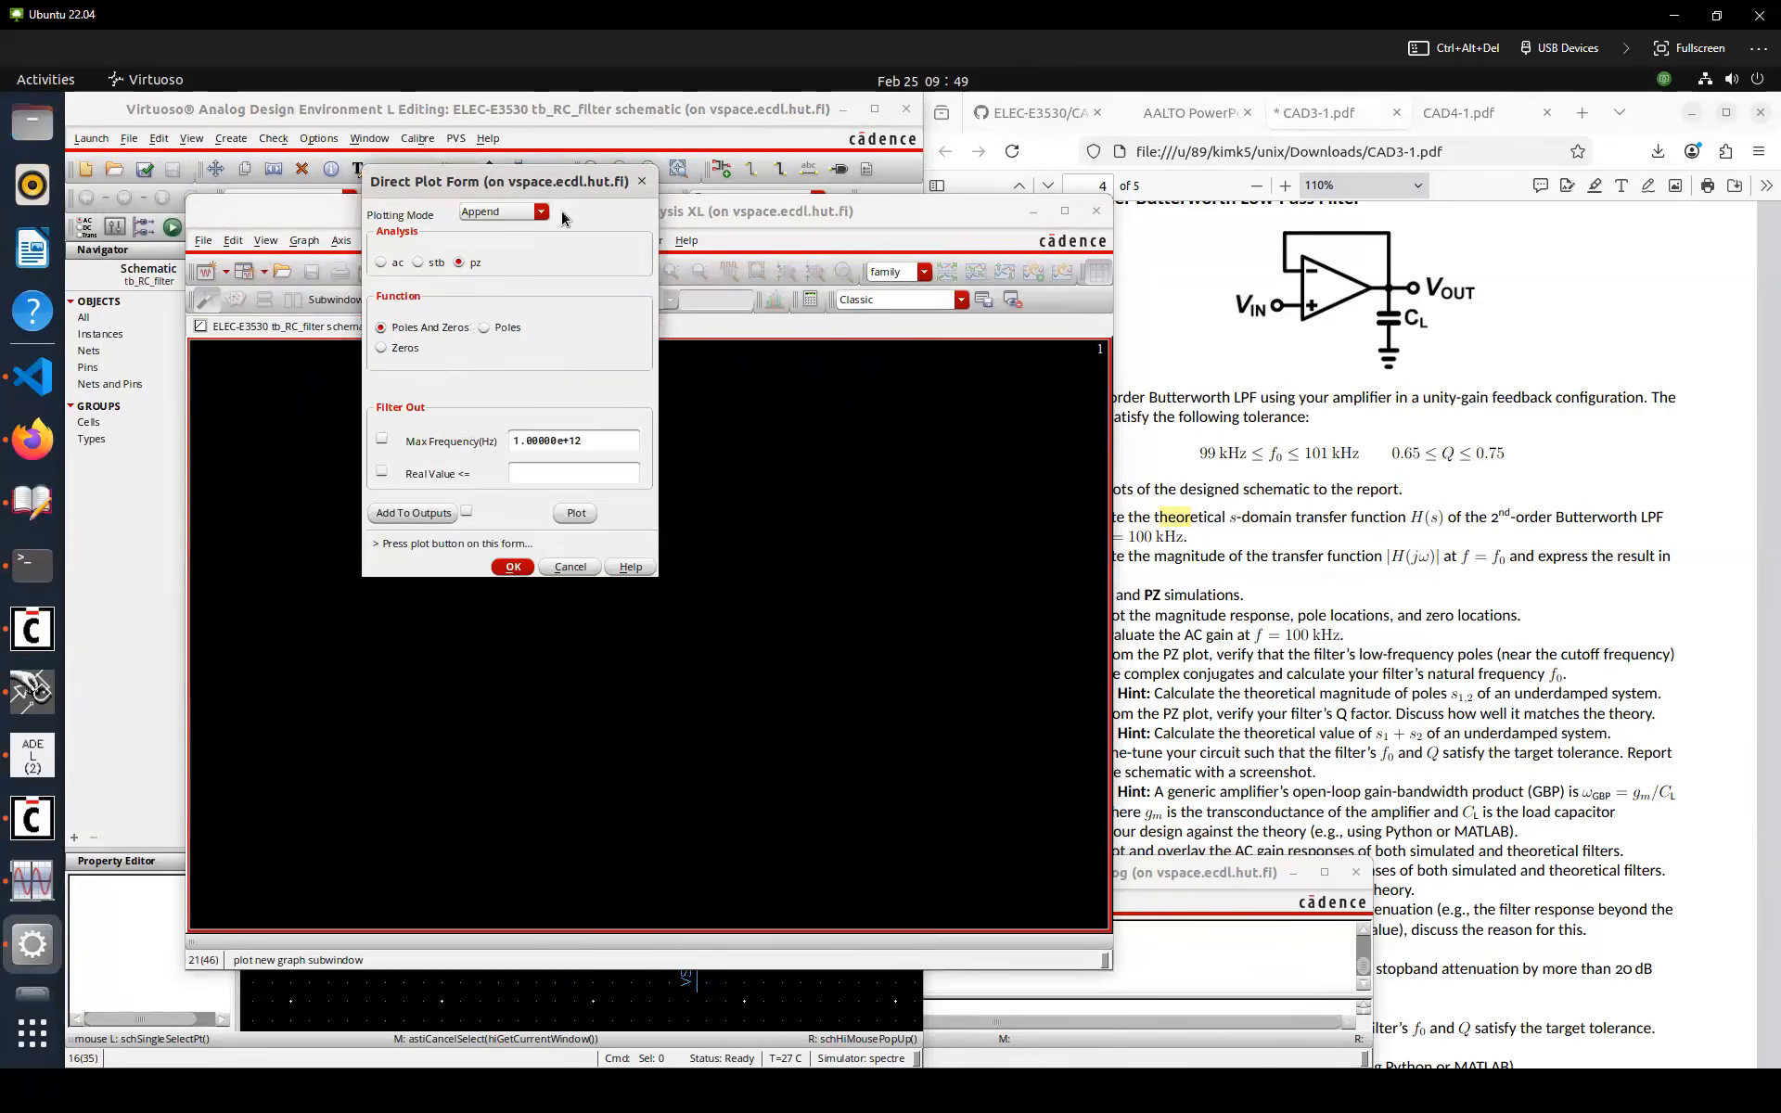
pyautogui.click(472, 264)
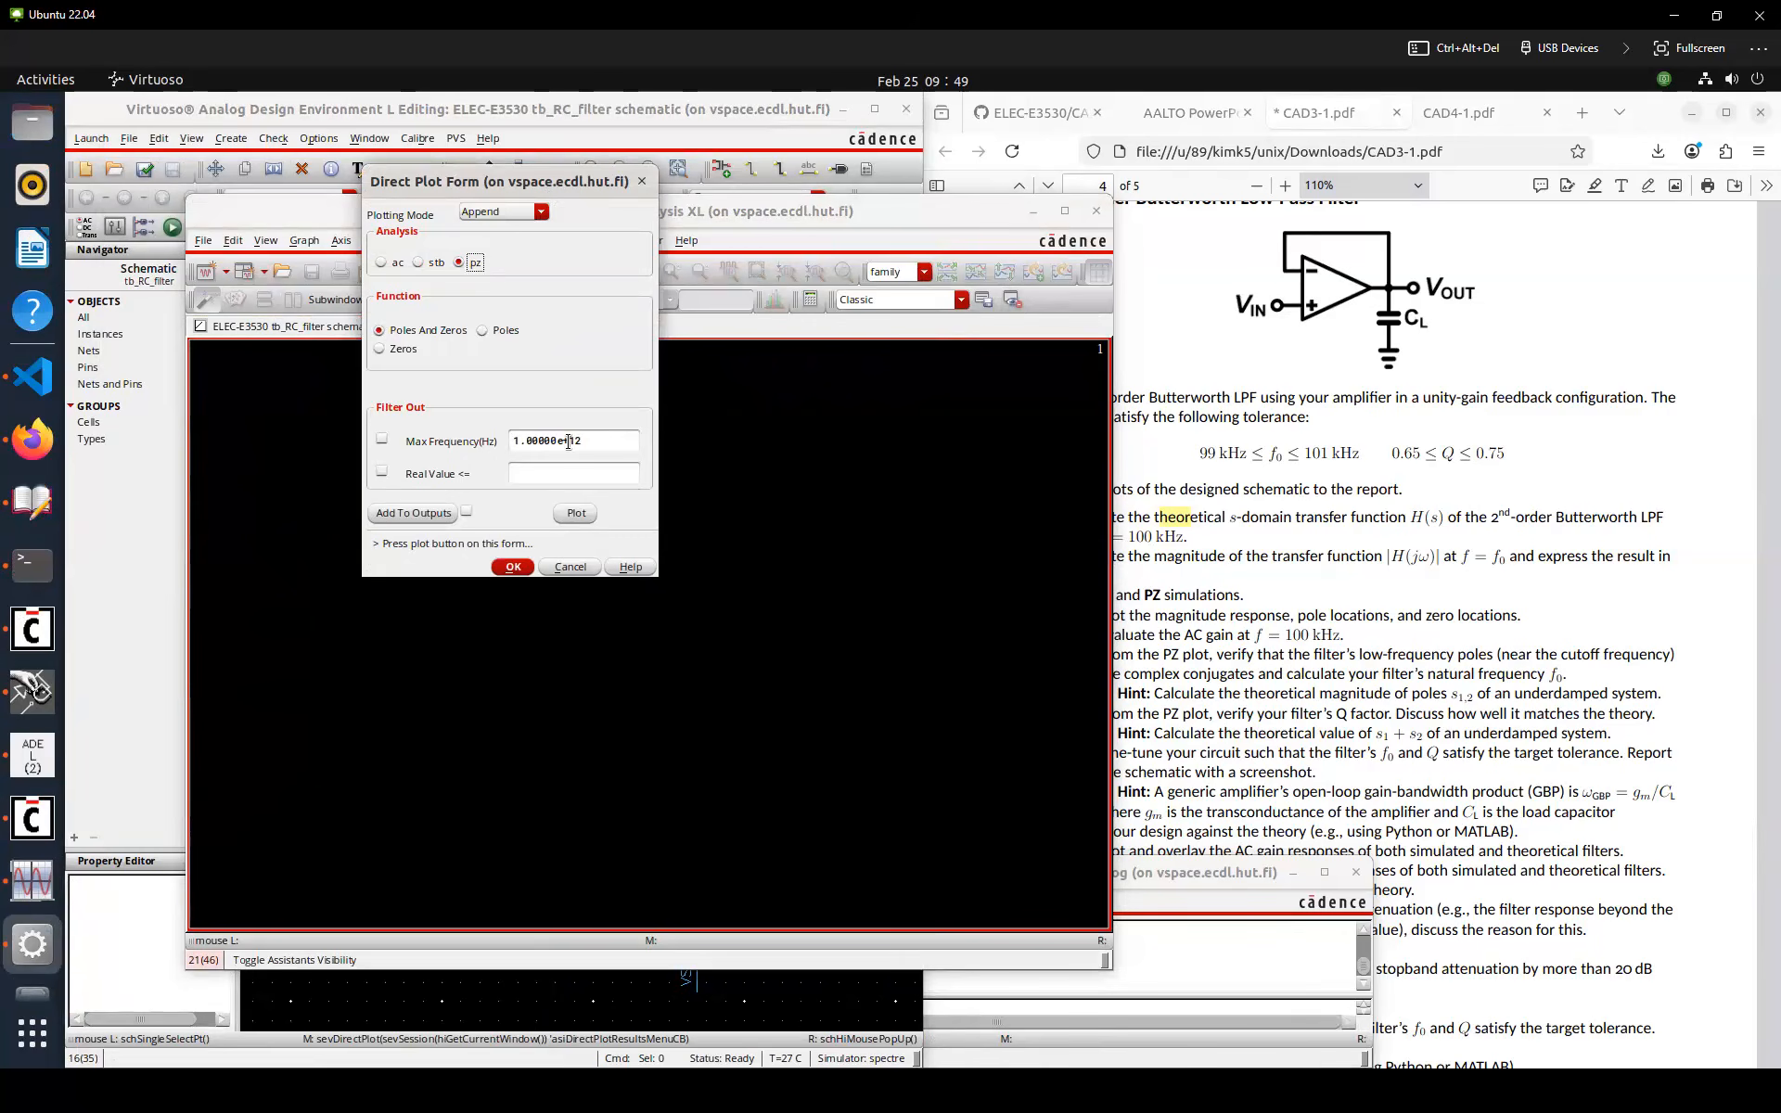
pyautogui.click(568, 516)
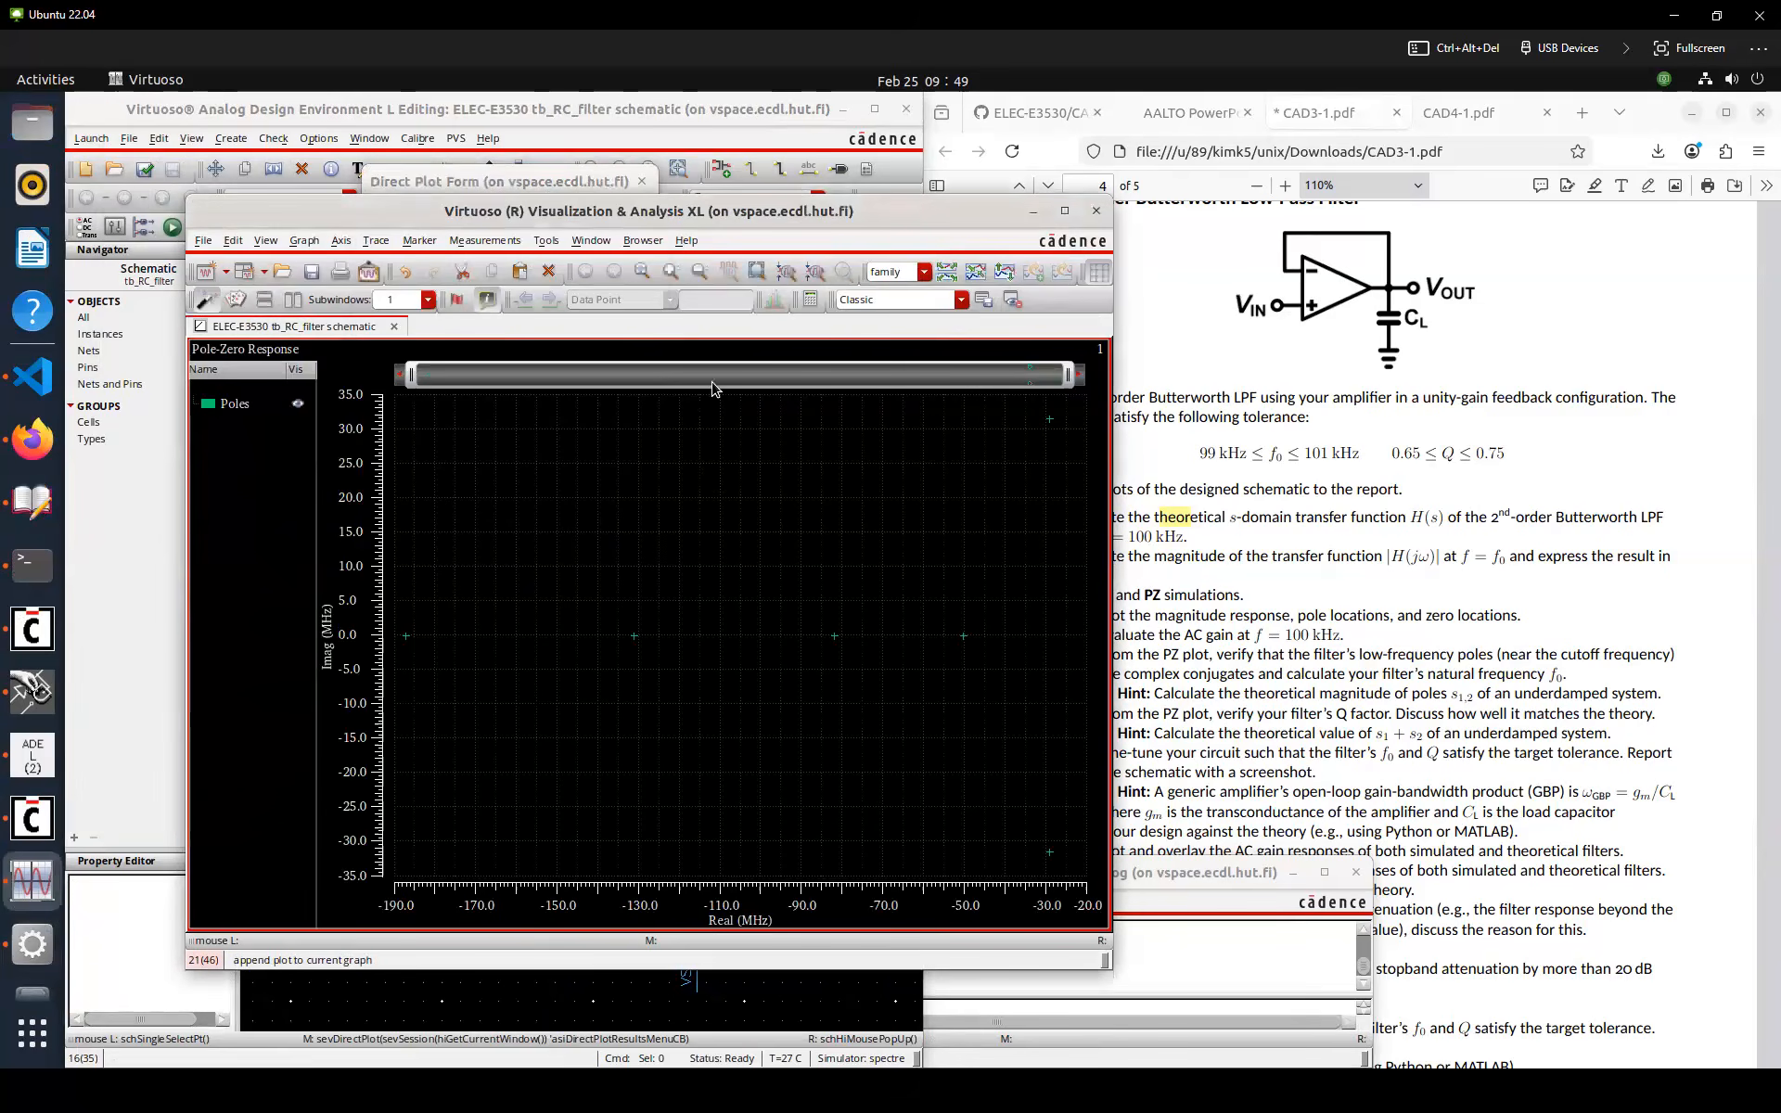
# Place markers on each pole in the pole-zero plot
pyautogui.moveTo(1052, 429)
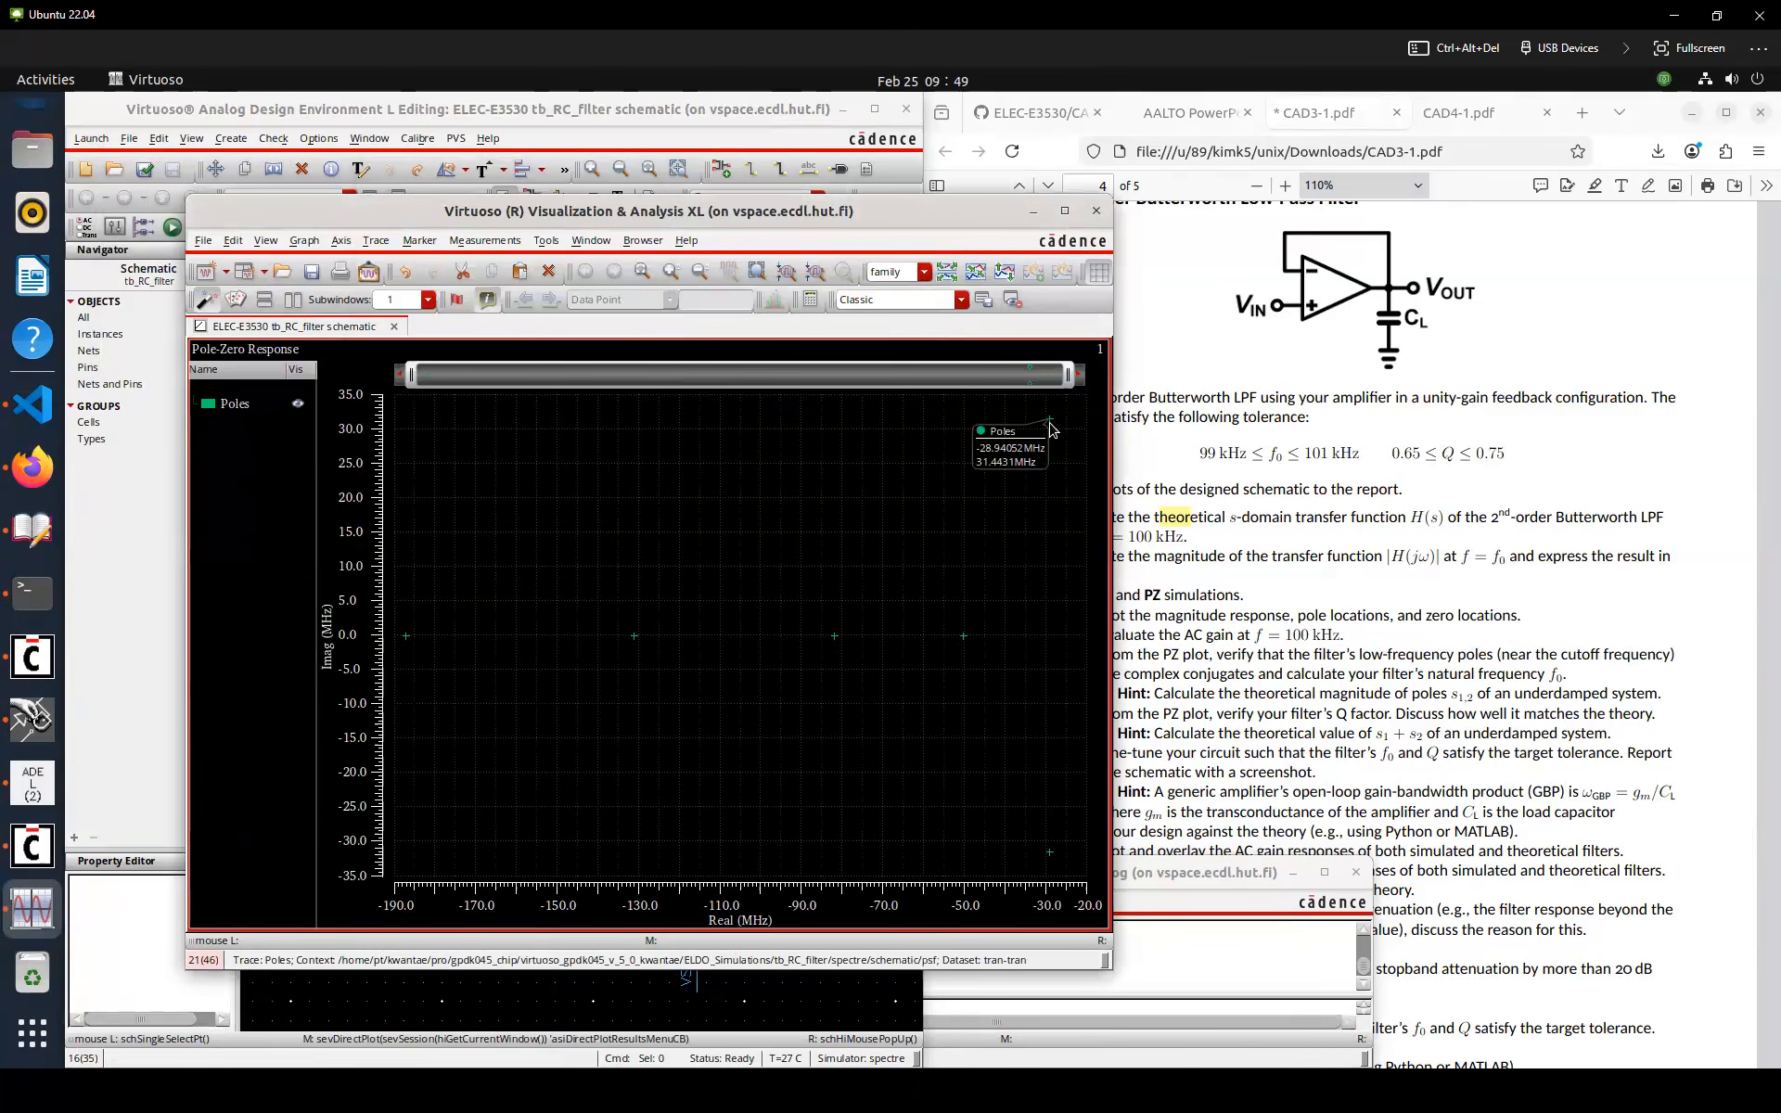
pyautogui.press('m')
pyautogui.press('m')
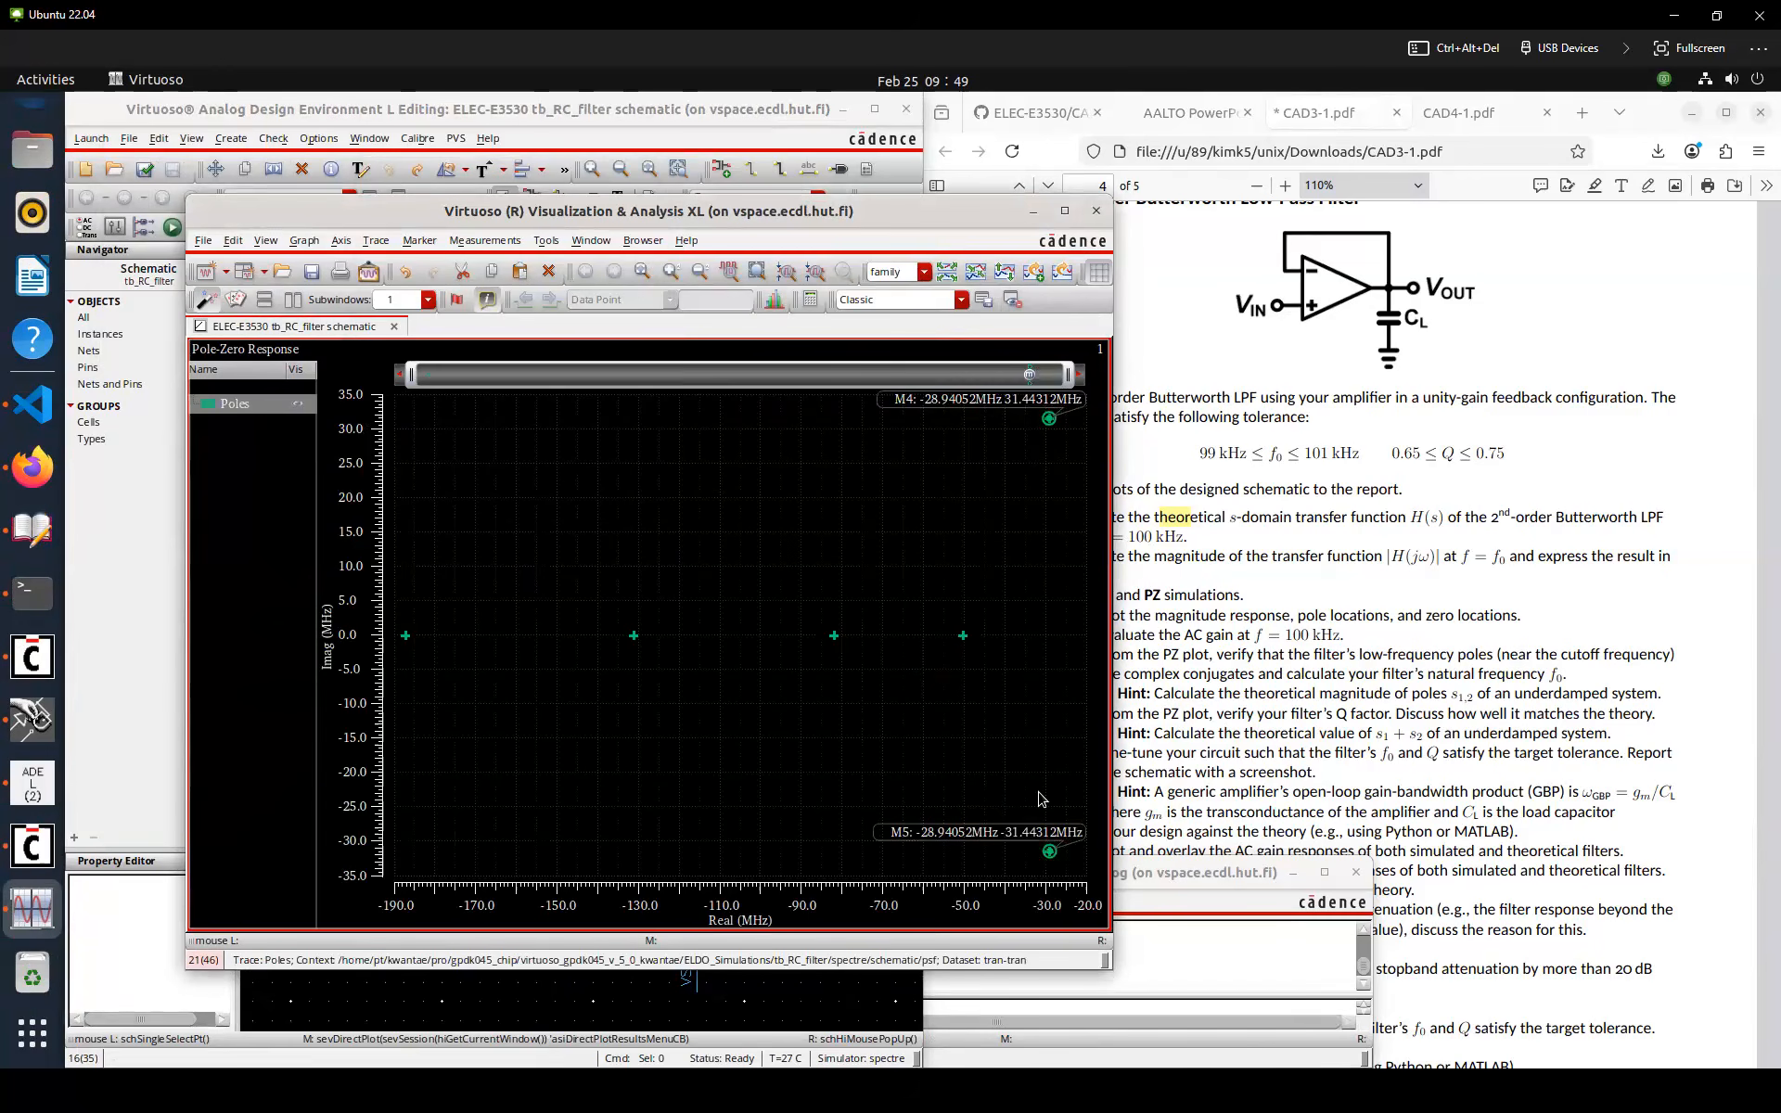
pyautogui.moveTo(972, 646)
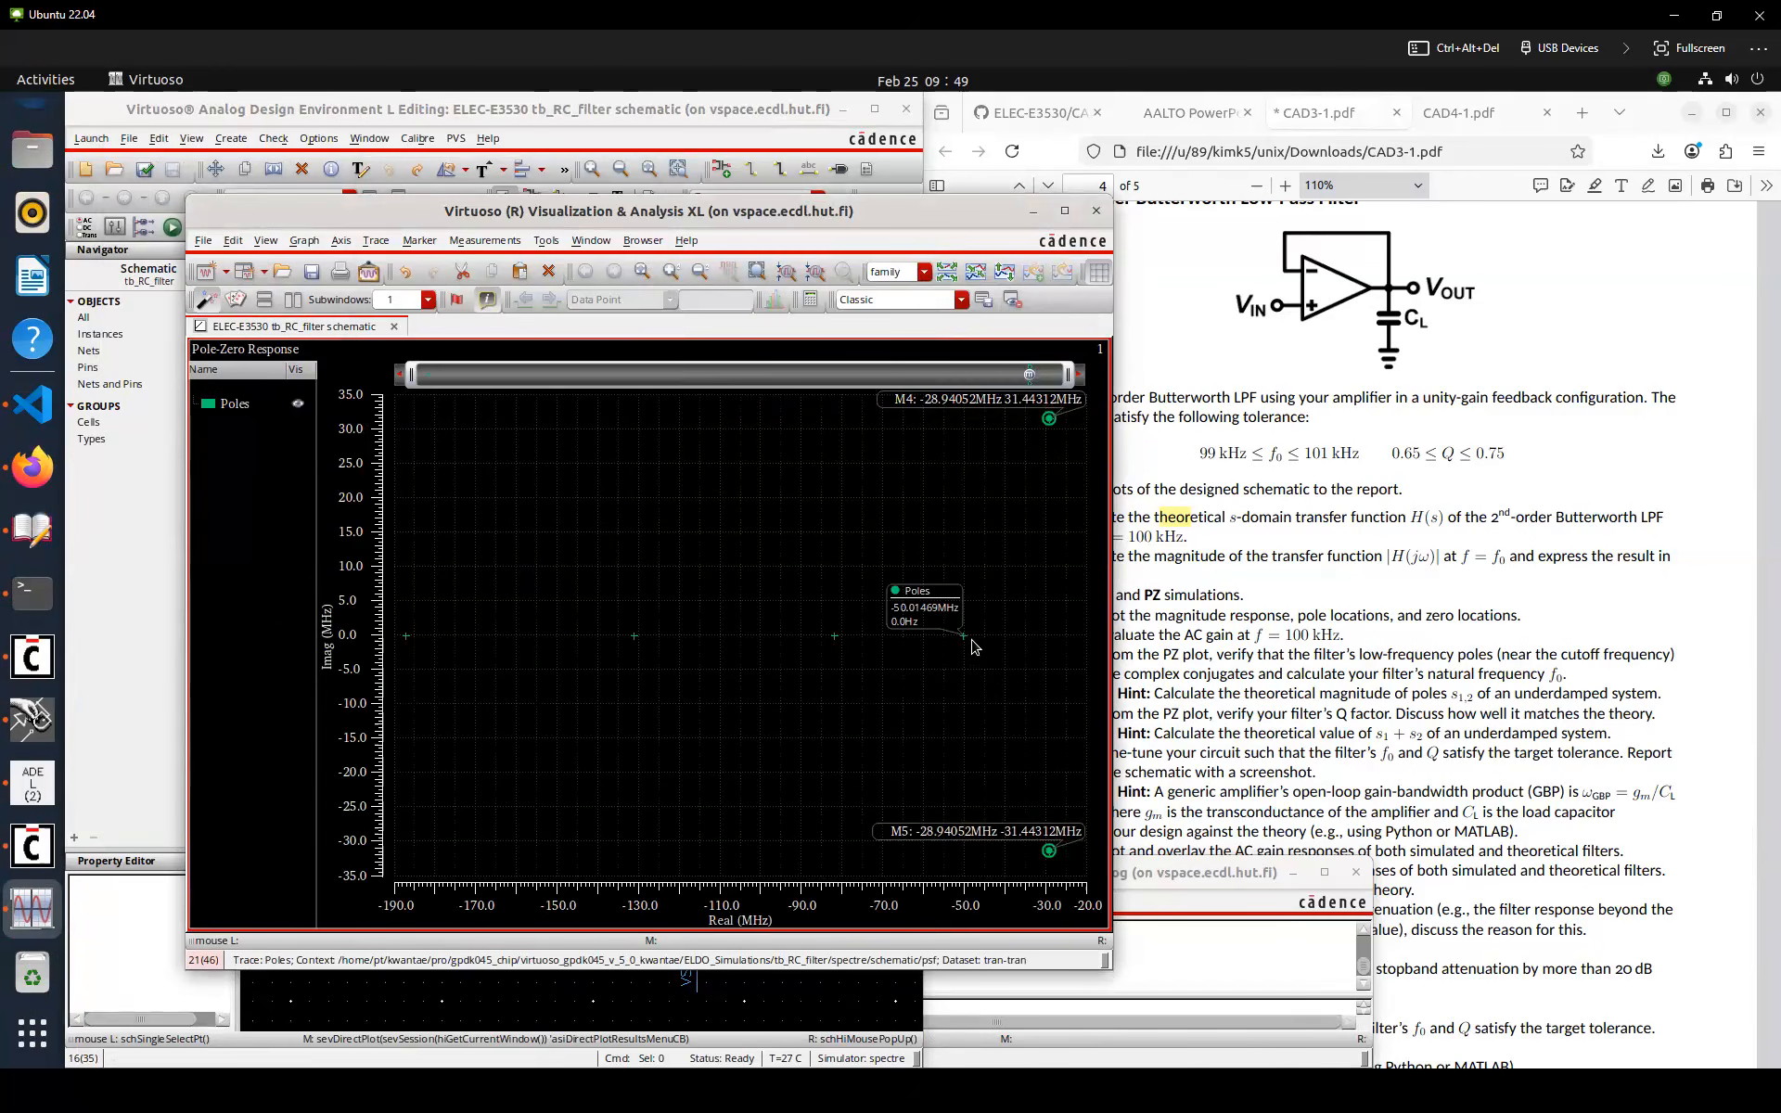
pyautogui.press('m')
pyautogui.press('m')
pyautogui.press('m')
pyautogui.press('m')
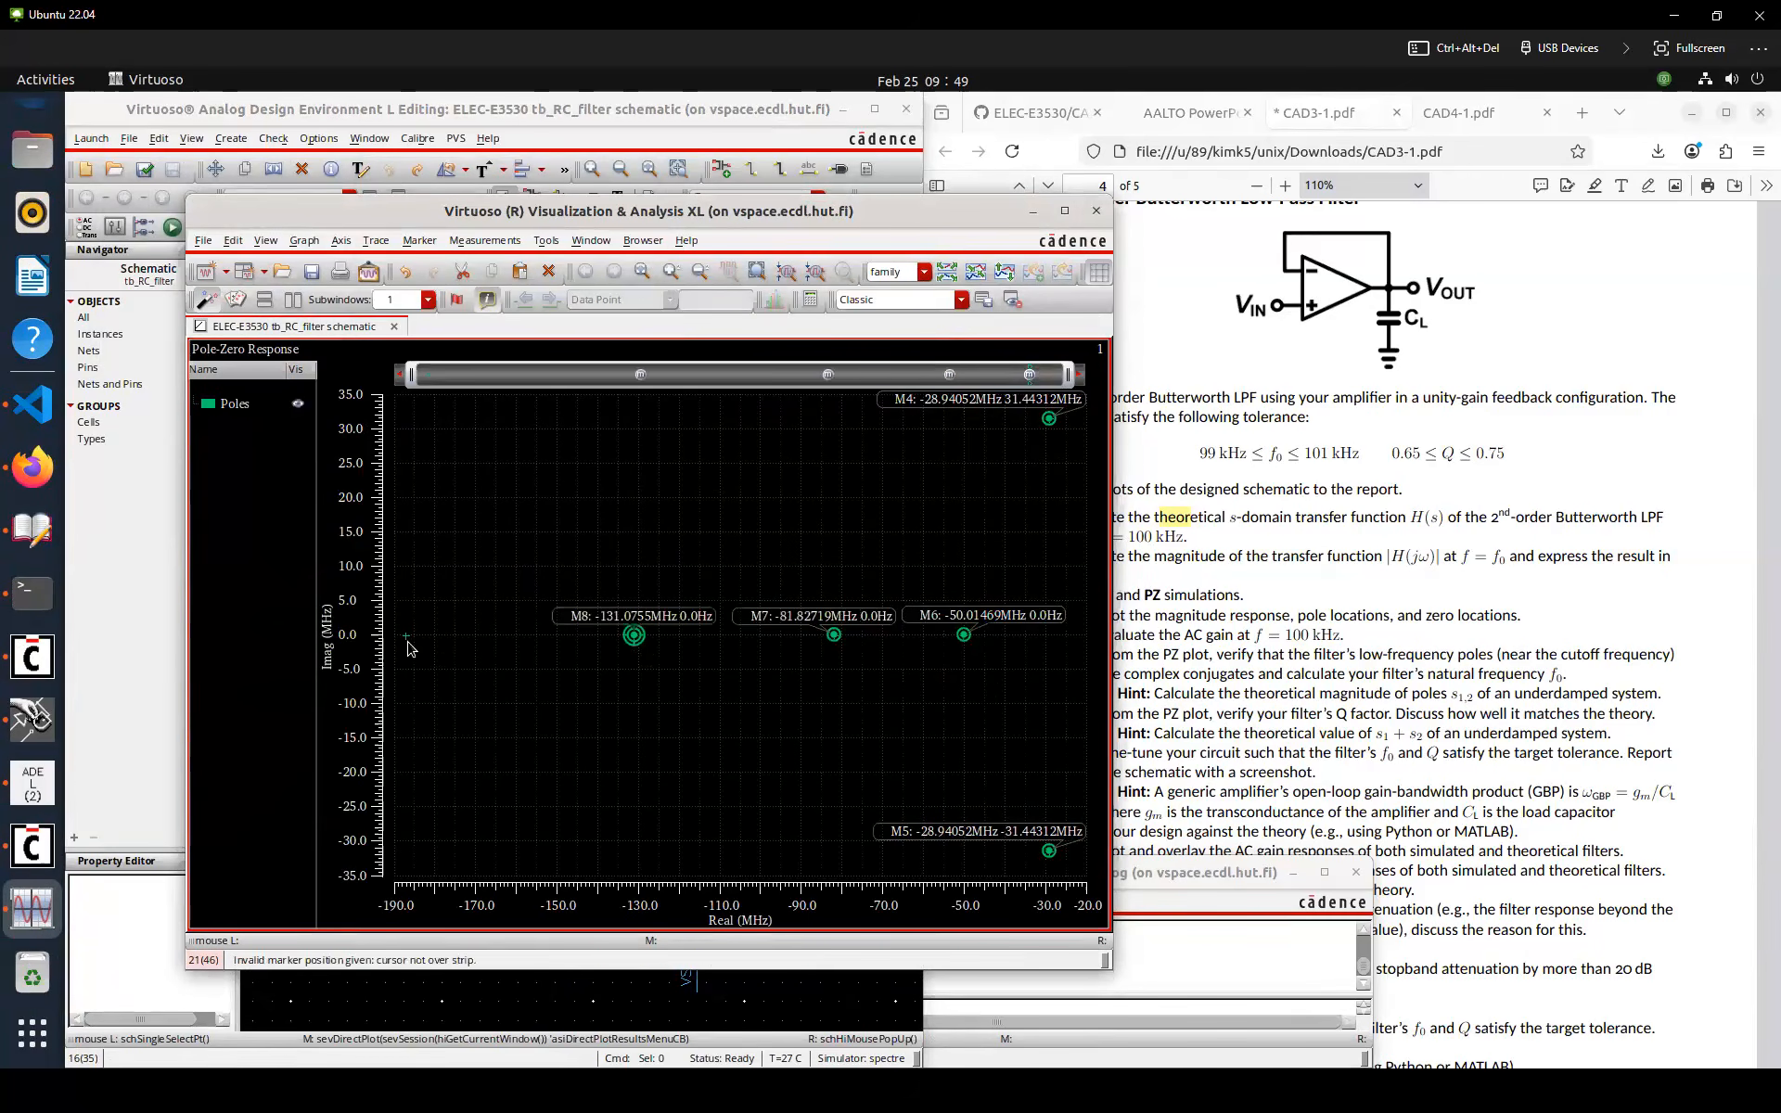
pyautogui.press('m')
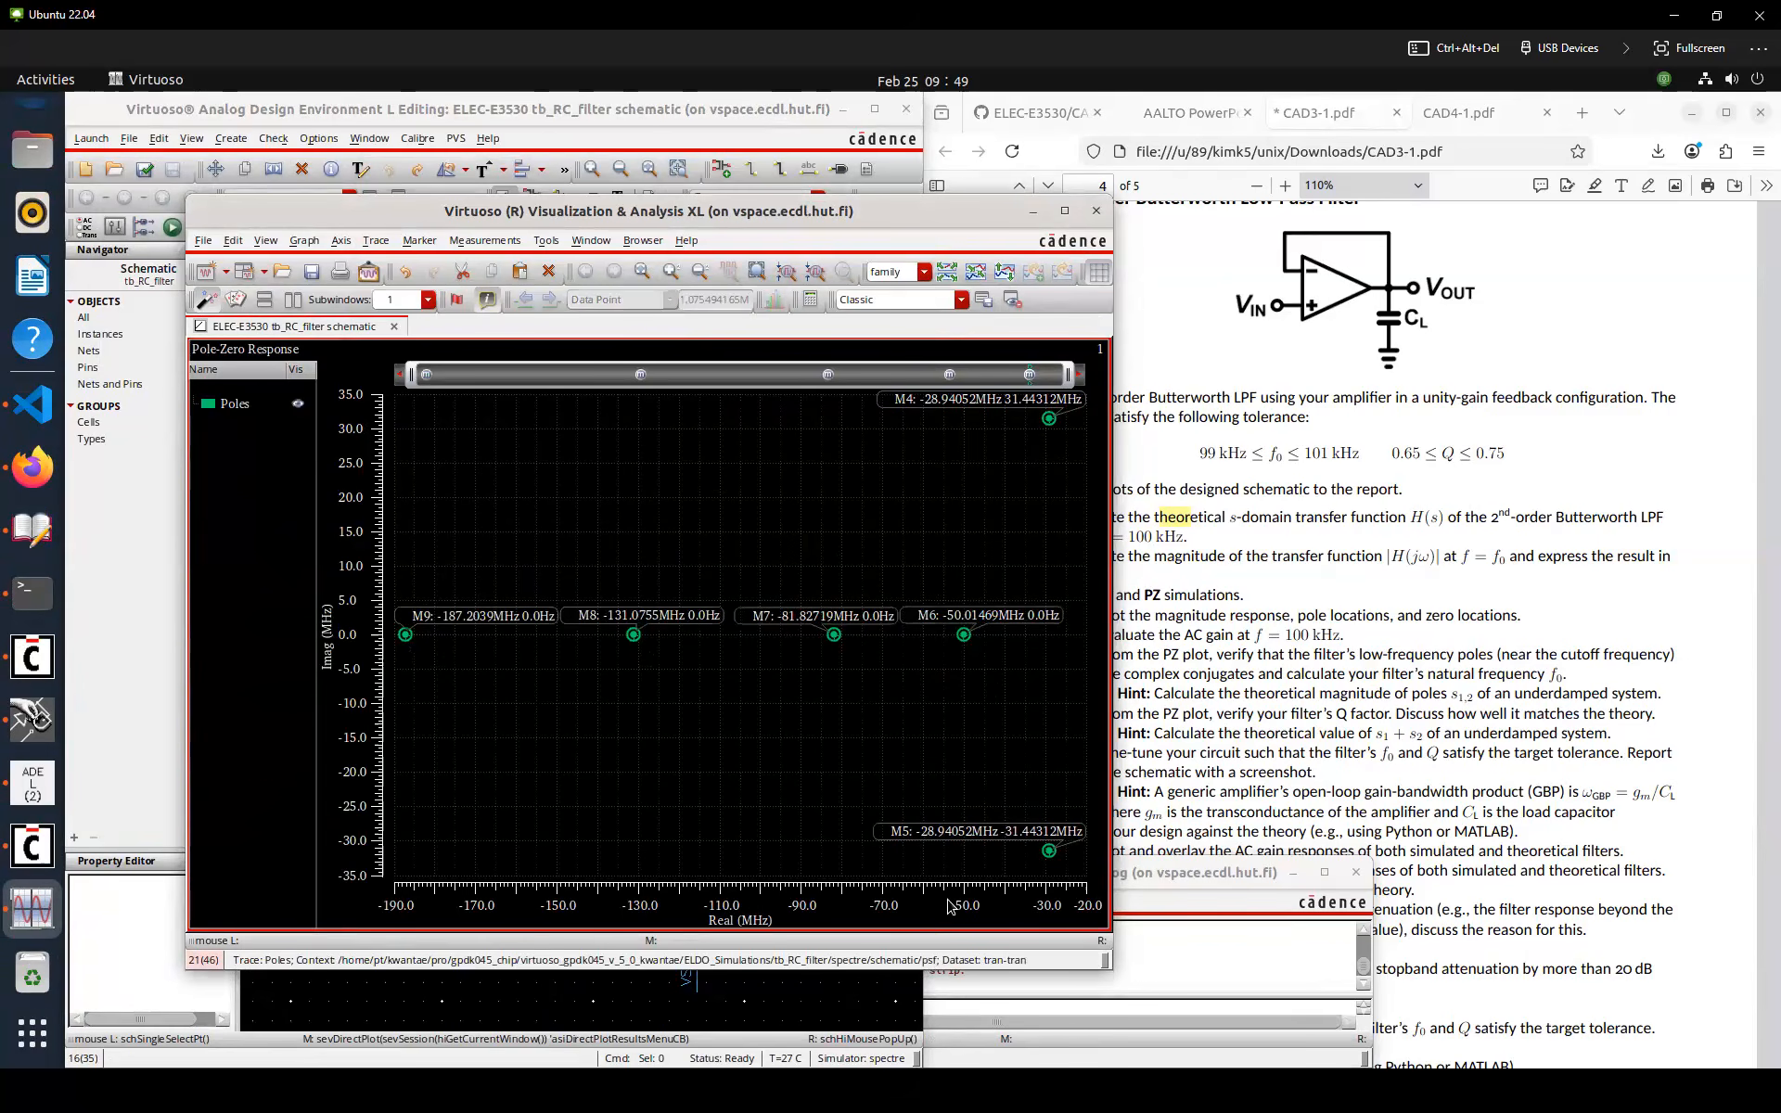
# Zoom in on the complex pole pair and examine the PZ analysis pole table in the simulation output log
pyautogui.press('x')
pyautogui.moveTo(994, 681); pyautogui.dragTo(1088, 677, button='right')
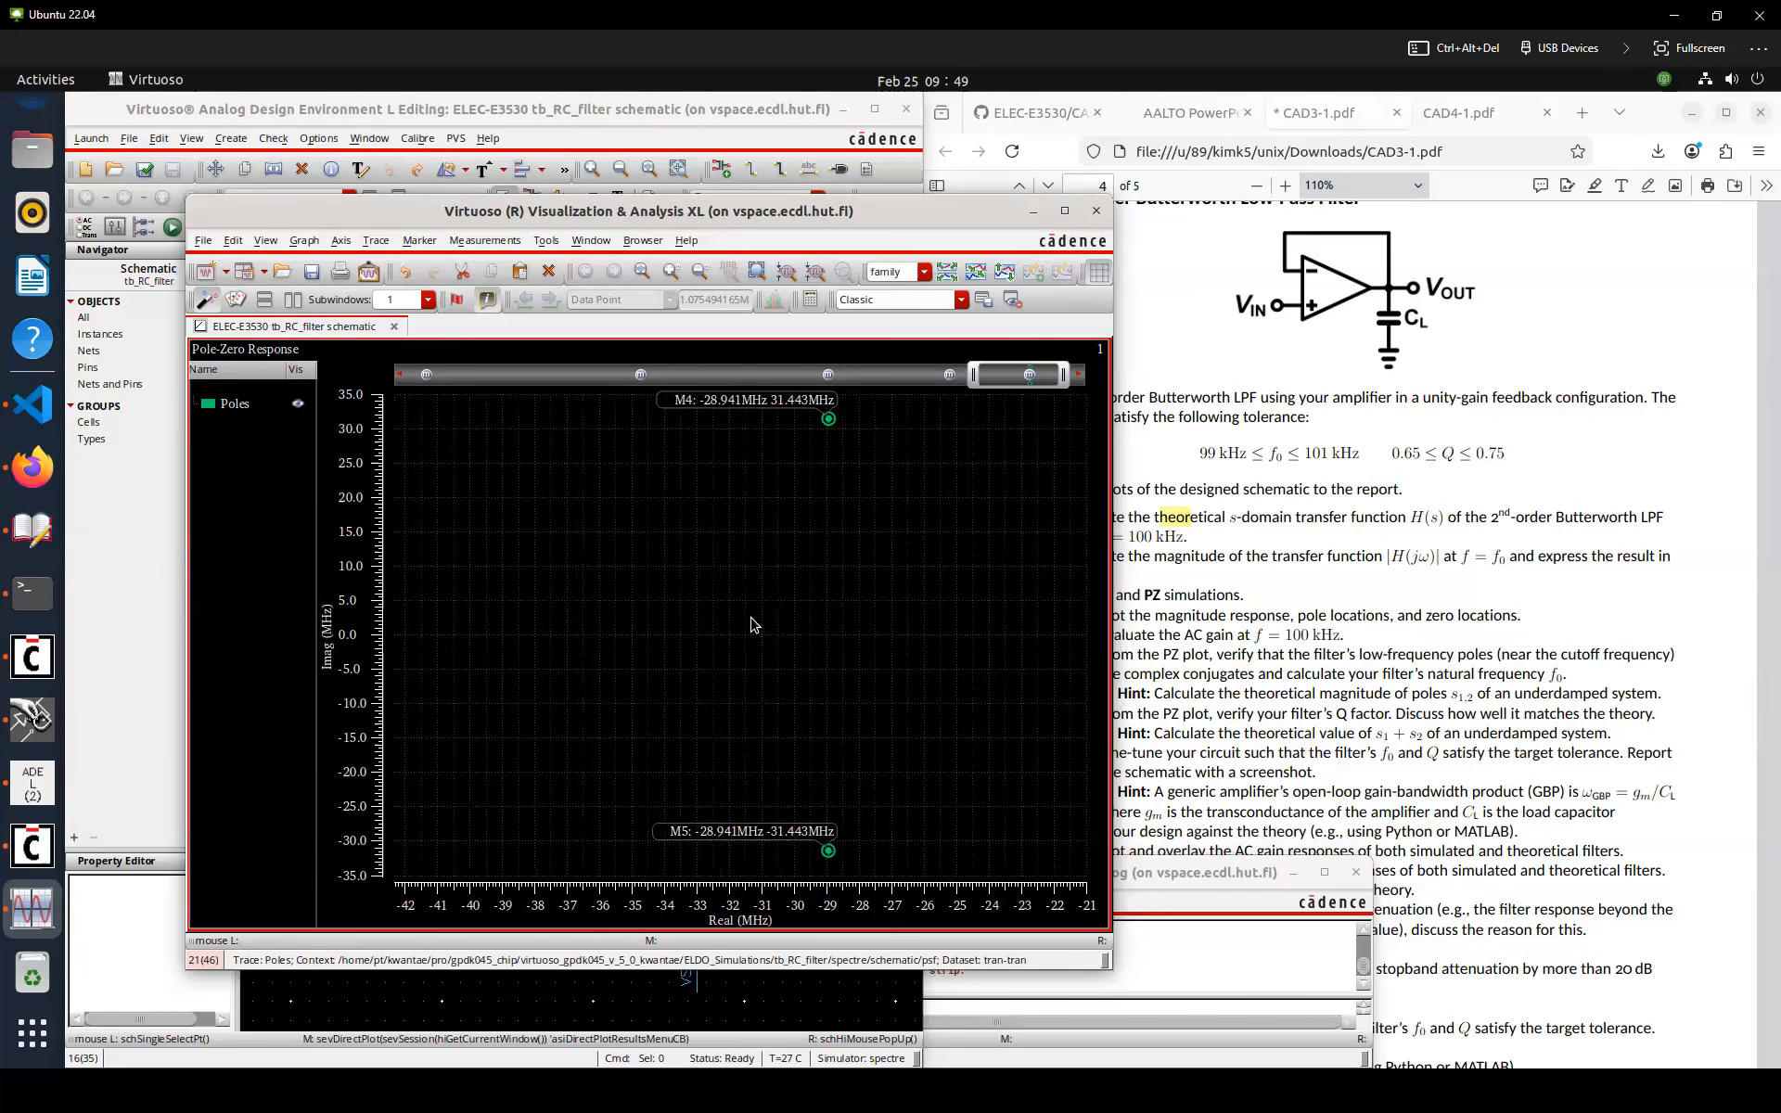
pyautogui.click(37, 793)
pyautogui.click(429, 175)
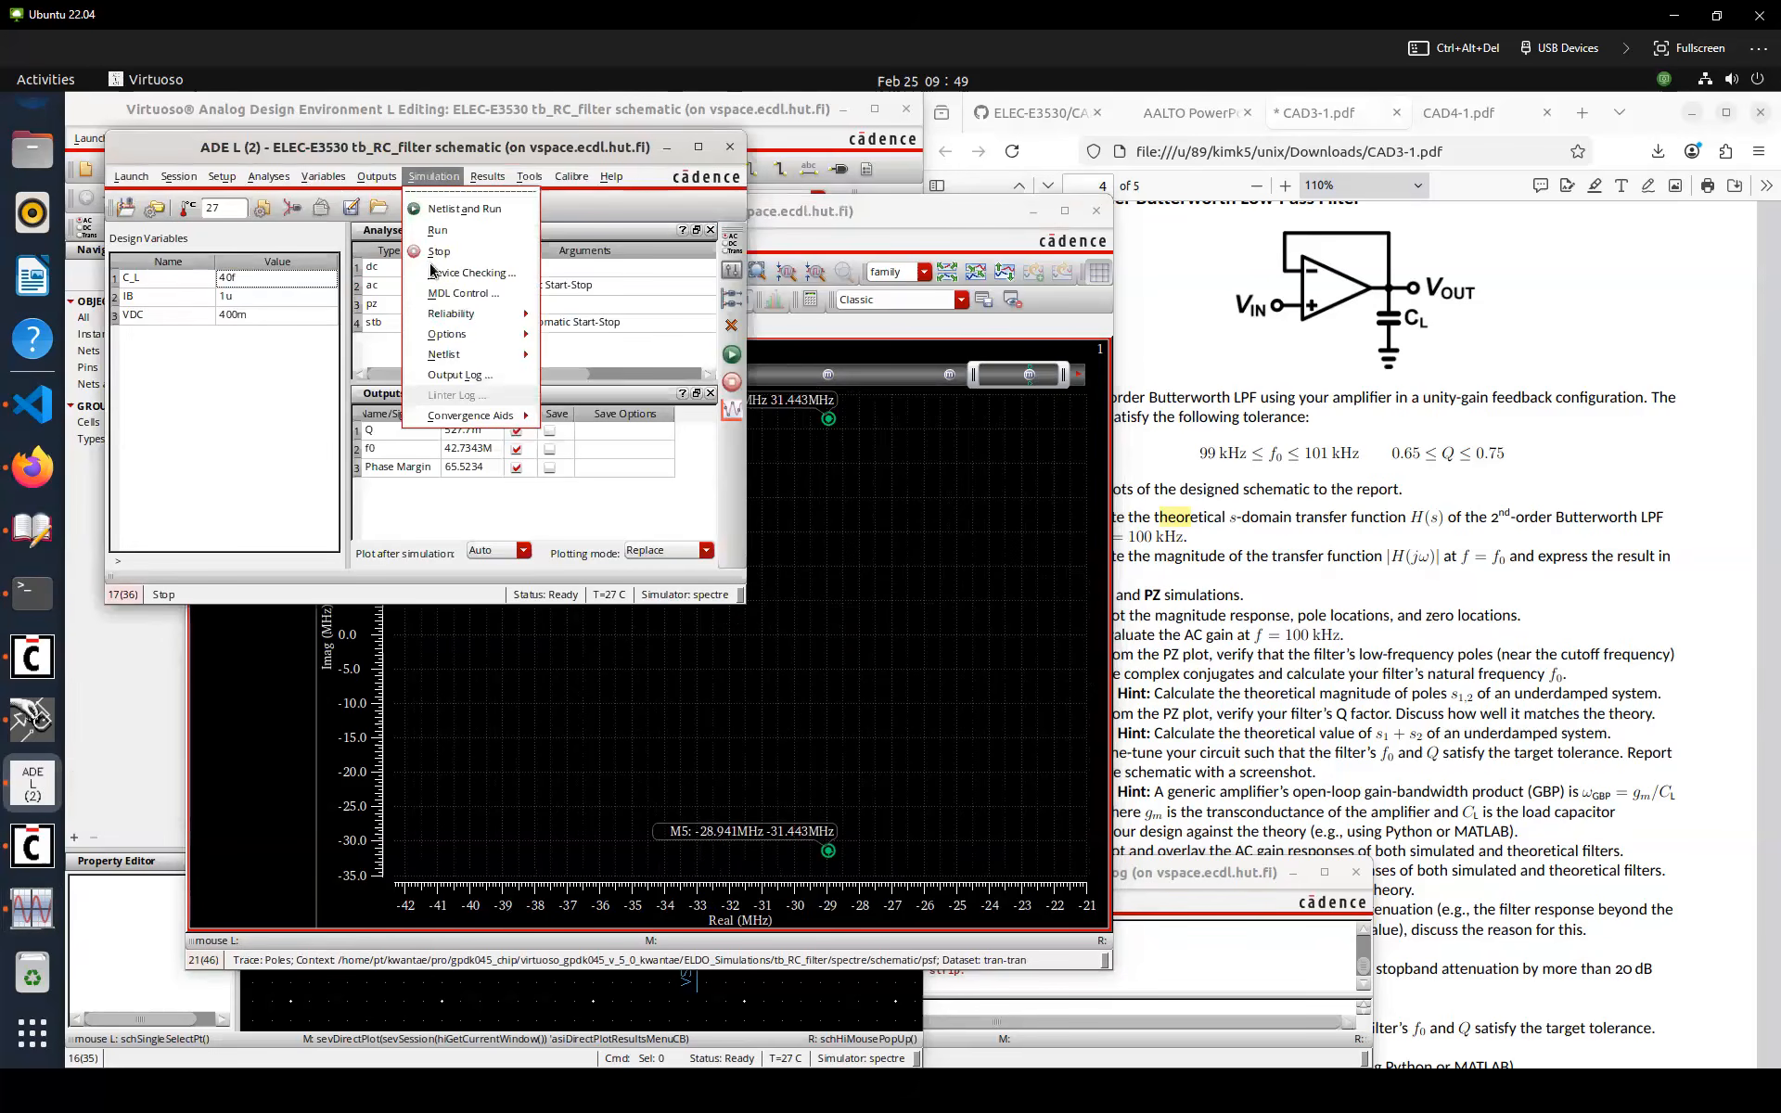
pyautogui.click(459, 375)
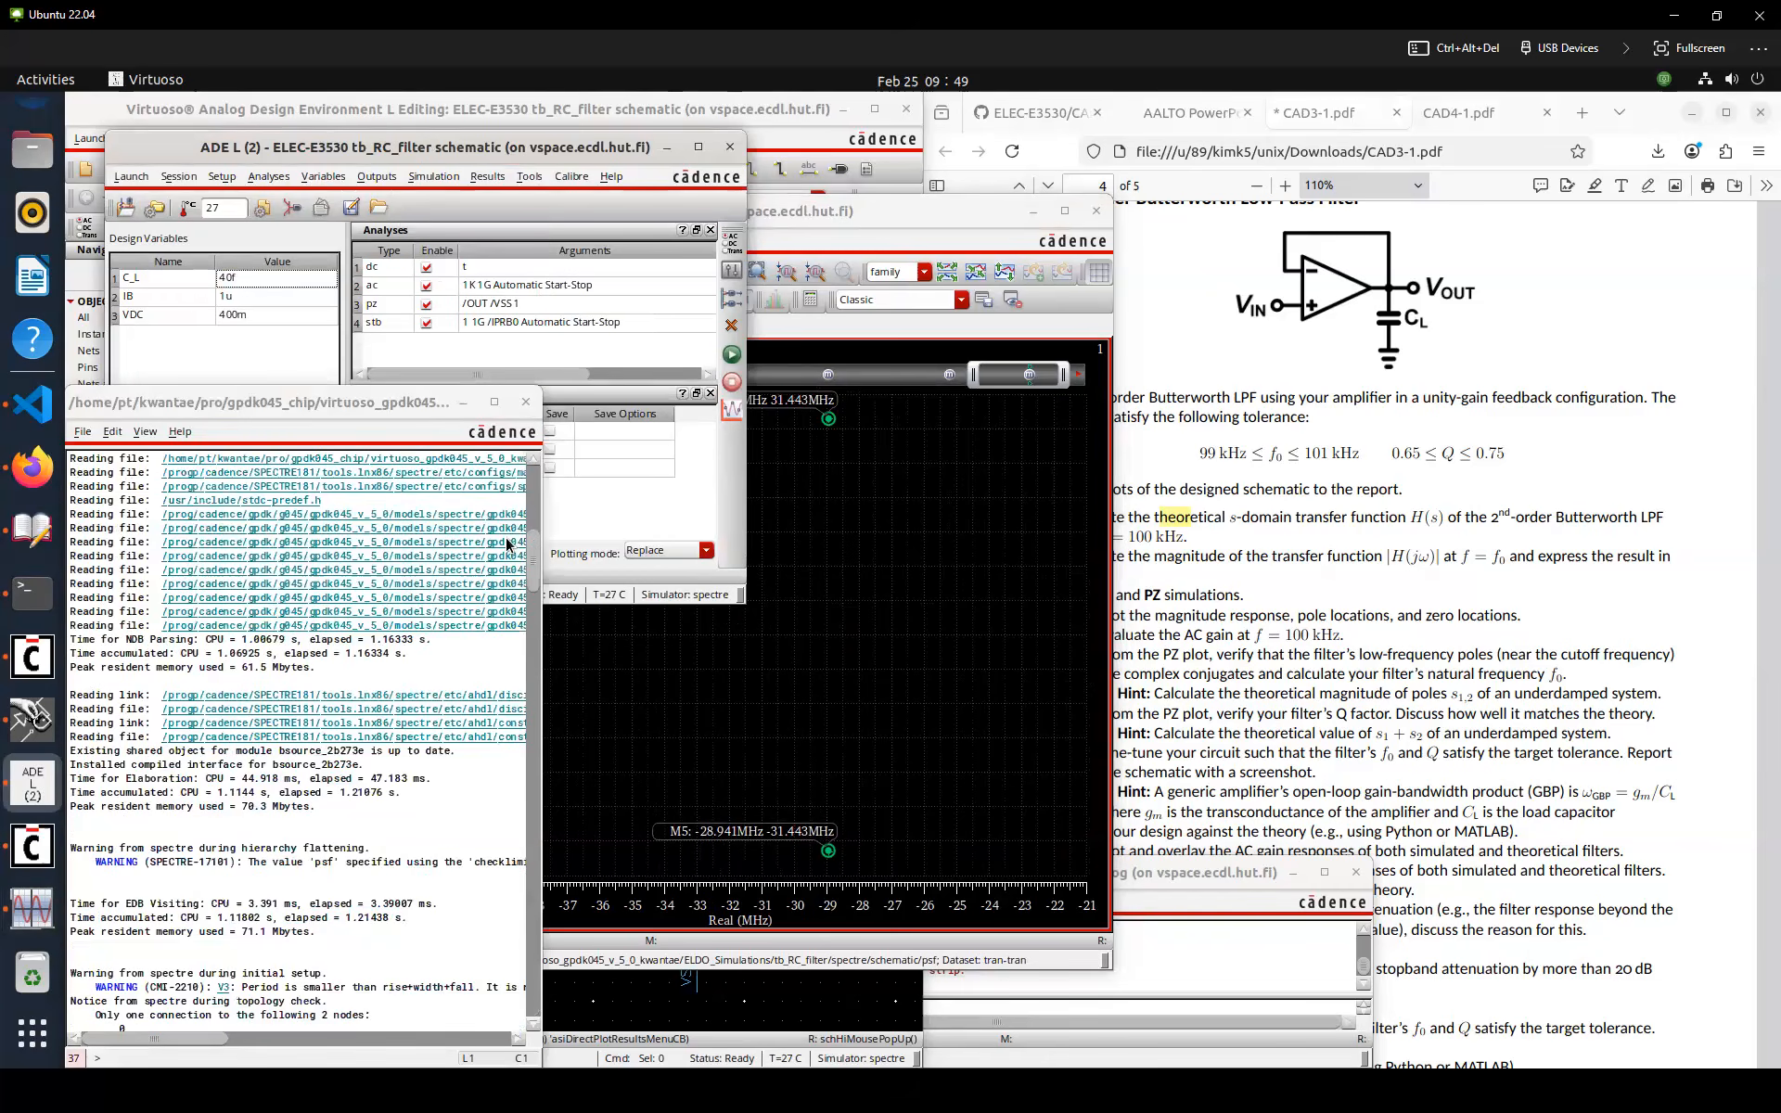
pyautogui.scroll(15, 245, 755)
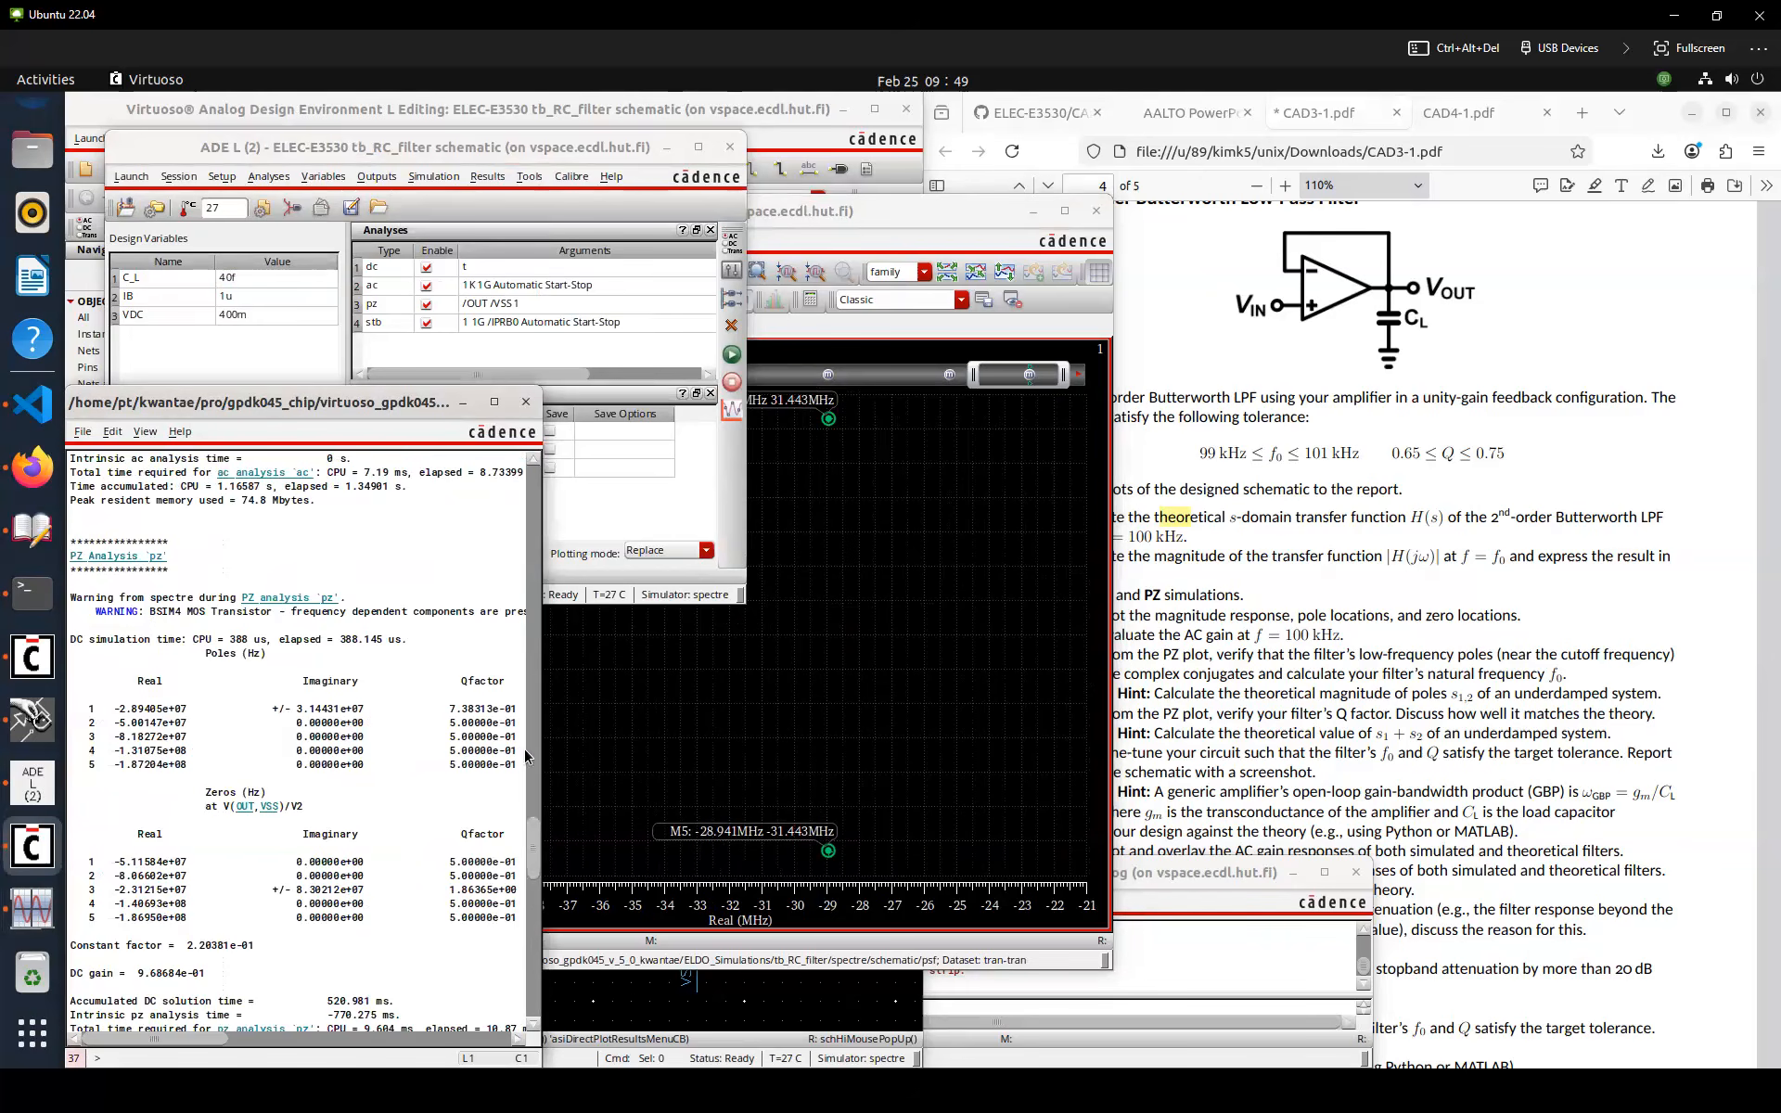
pyautogui.moveTo(540, 731); pyautogui.dragTo(618, 721)
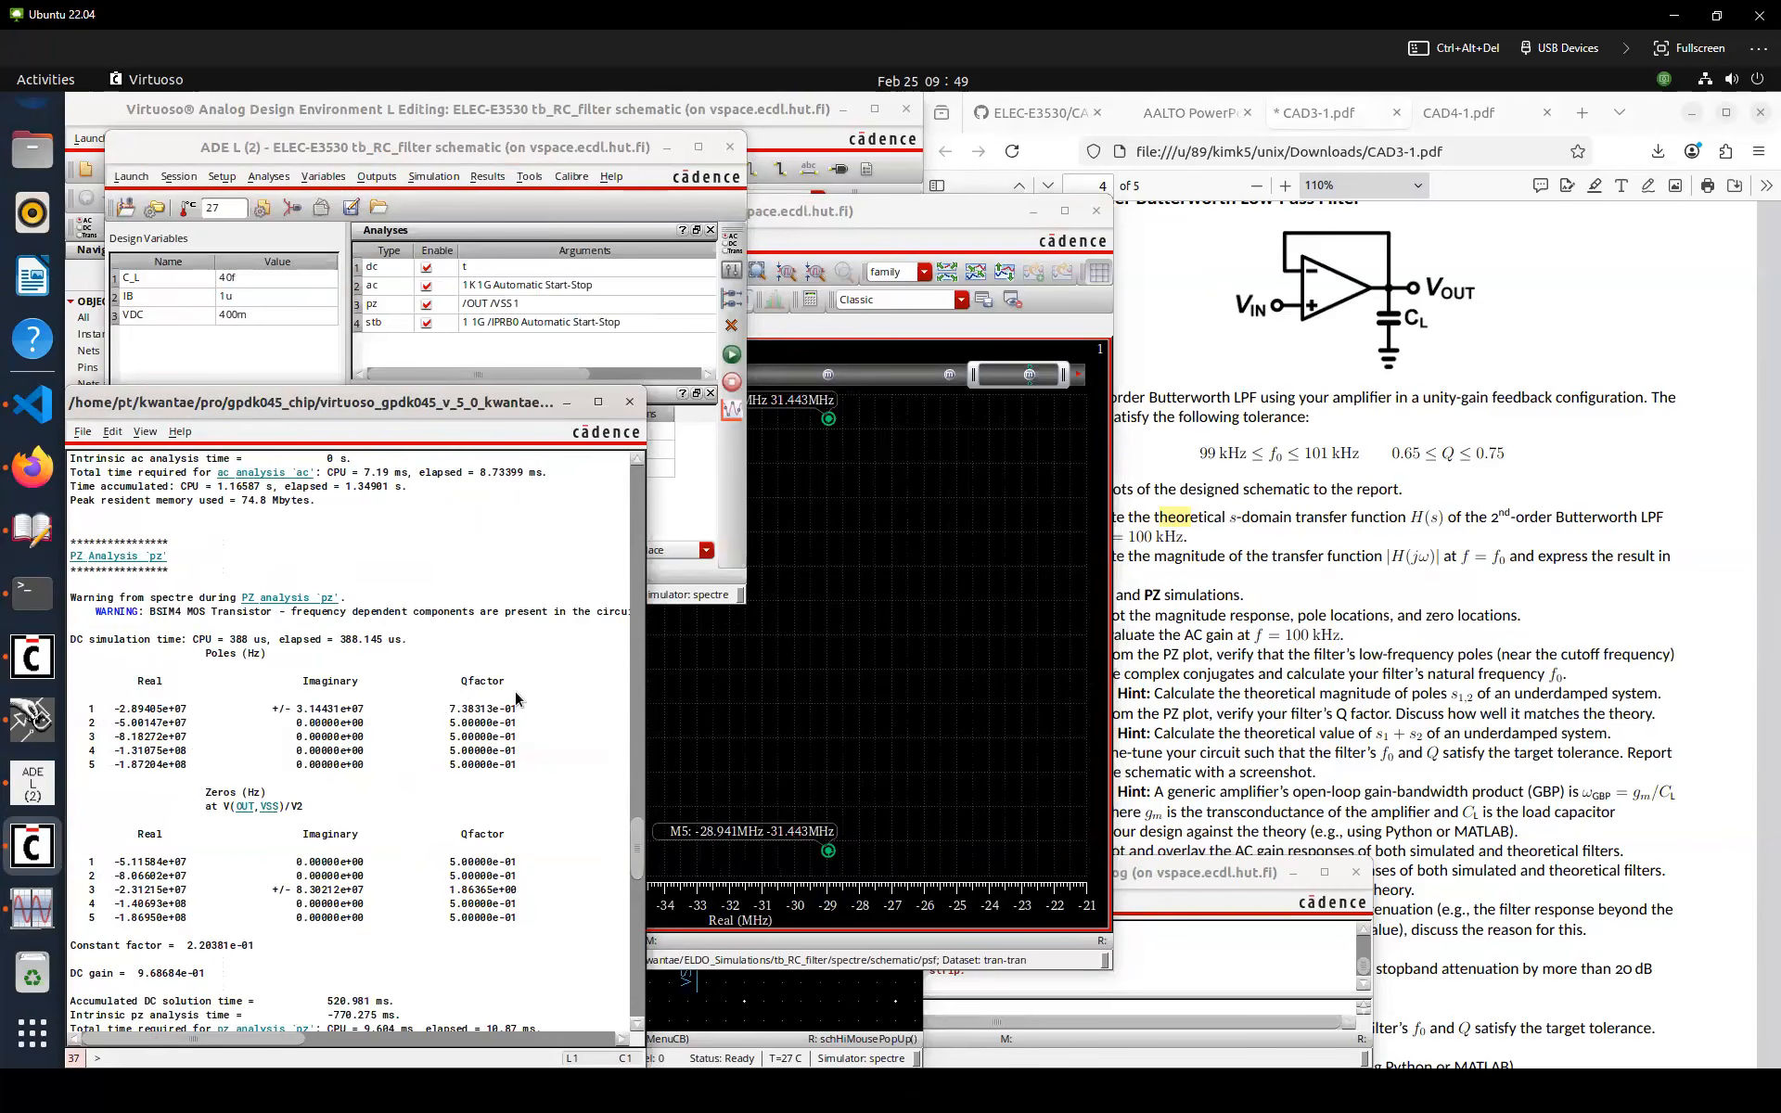
# Wrap the pole expression in mag in the calculator and plot it in a new subwindow
pyautogui.hotkey('alt', 'Tab')
pyautogui.click(253, 410)
pyautogui.click(546, 243)
pyautogui.click(558, 272)
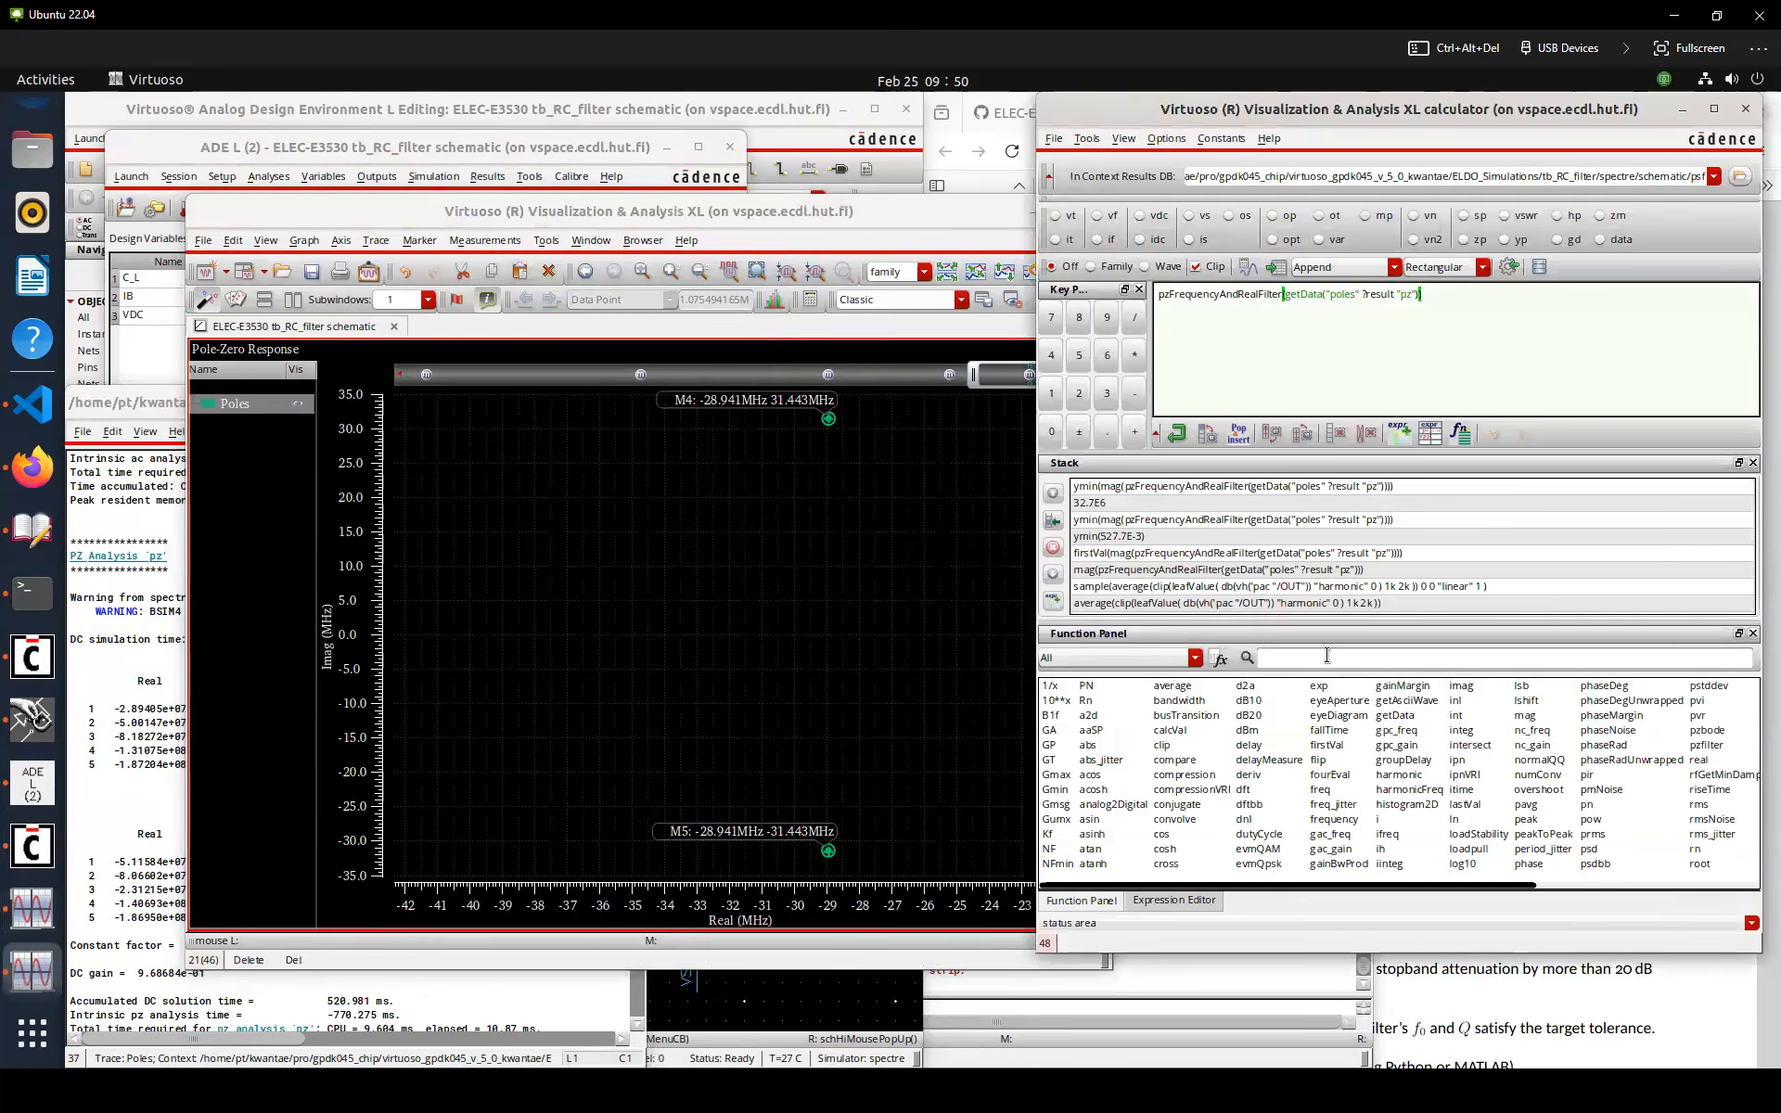
pyautogui.write('mag')
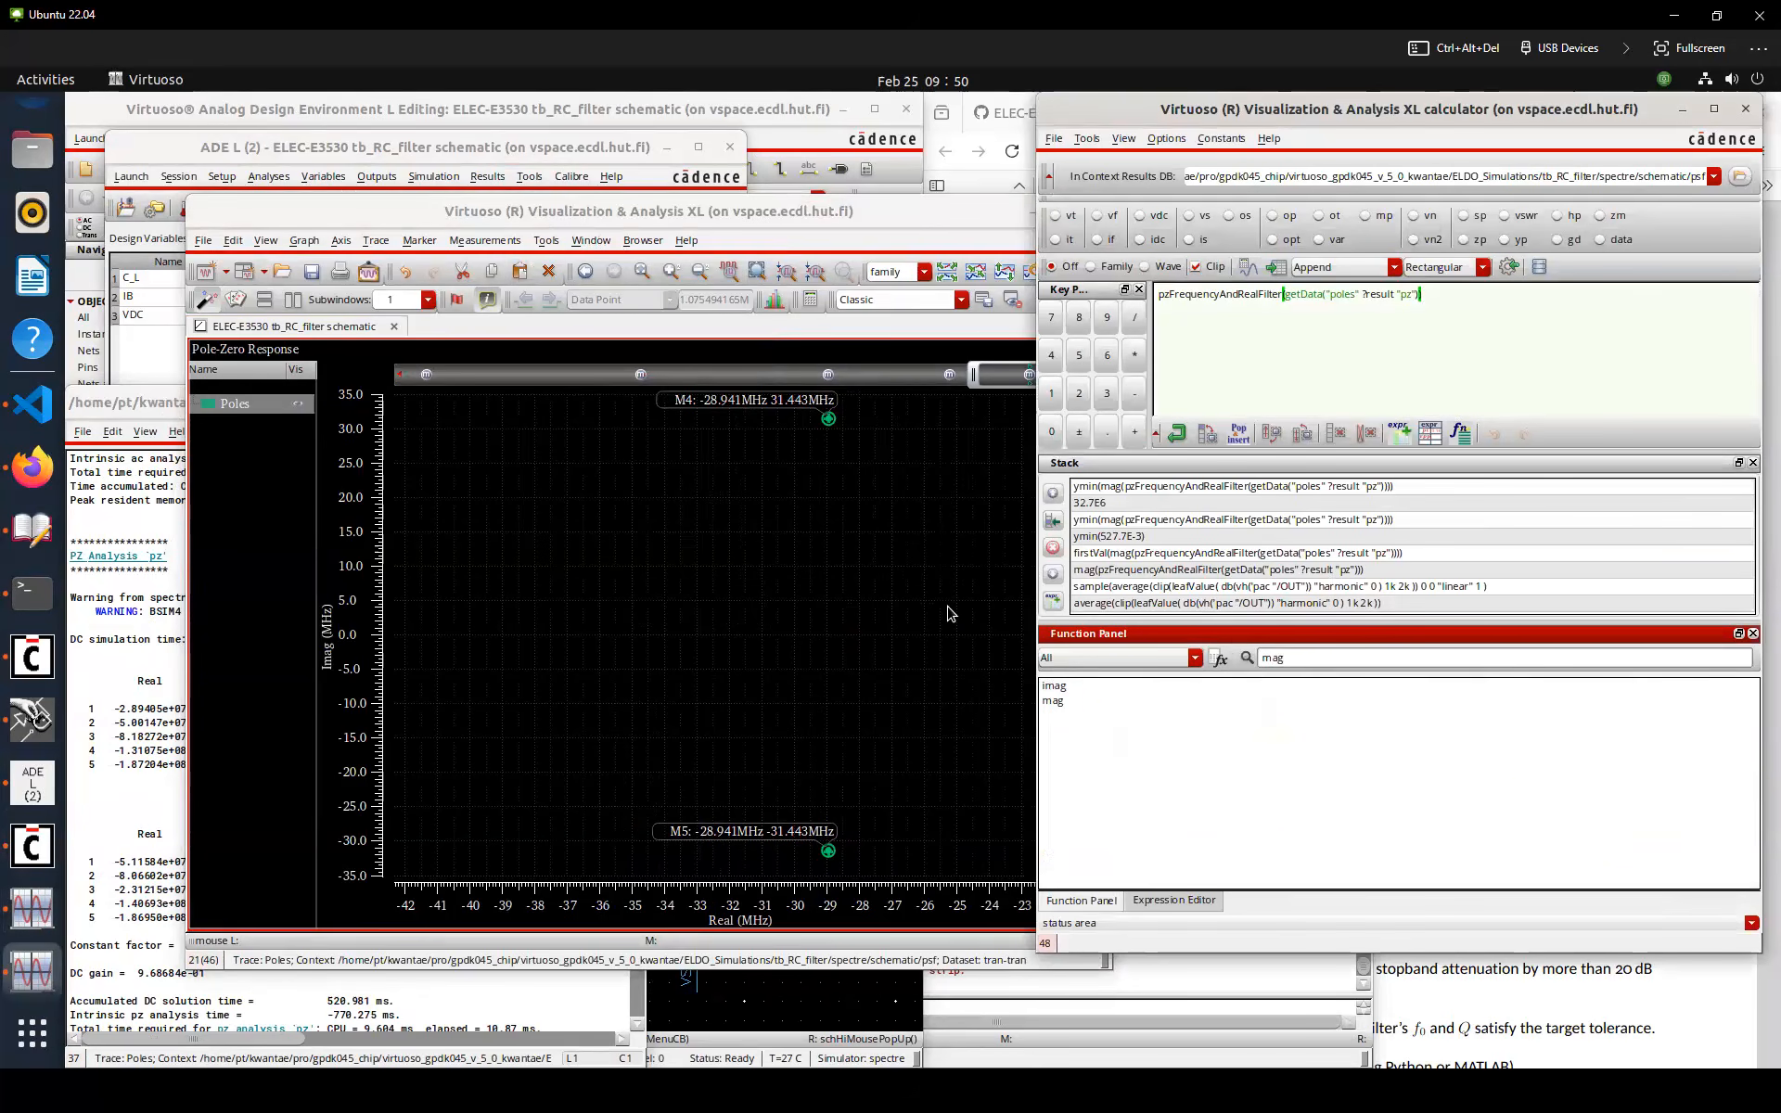
pyautogui.doubleClick(1051, 703)
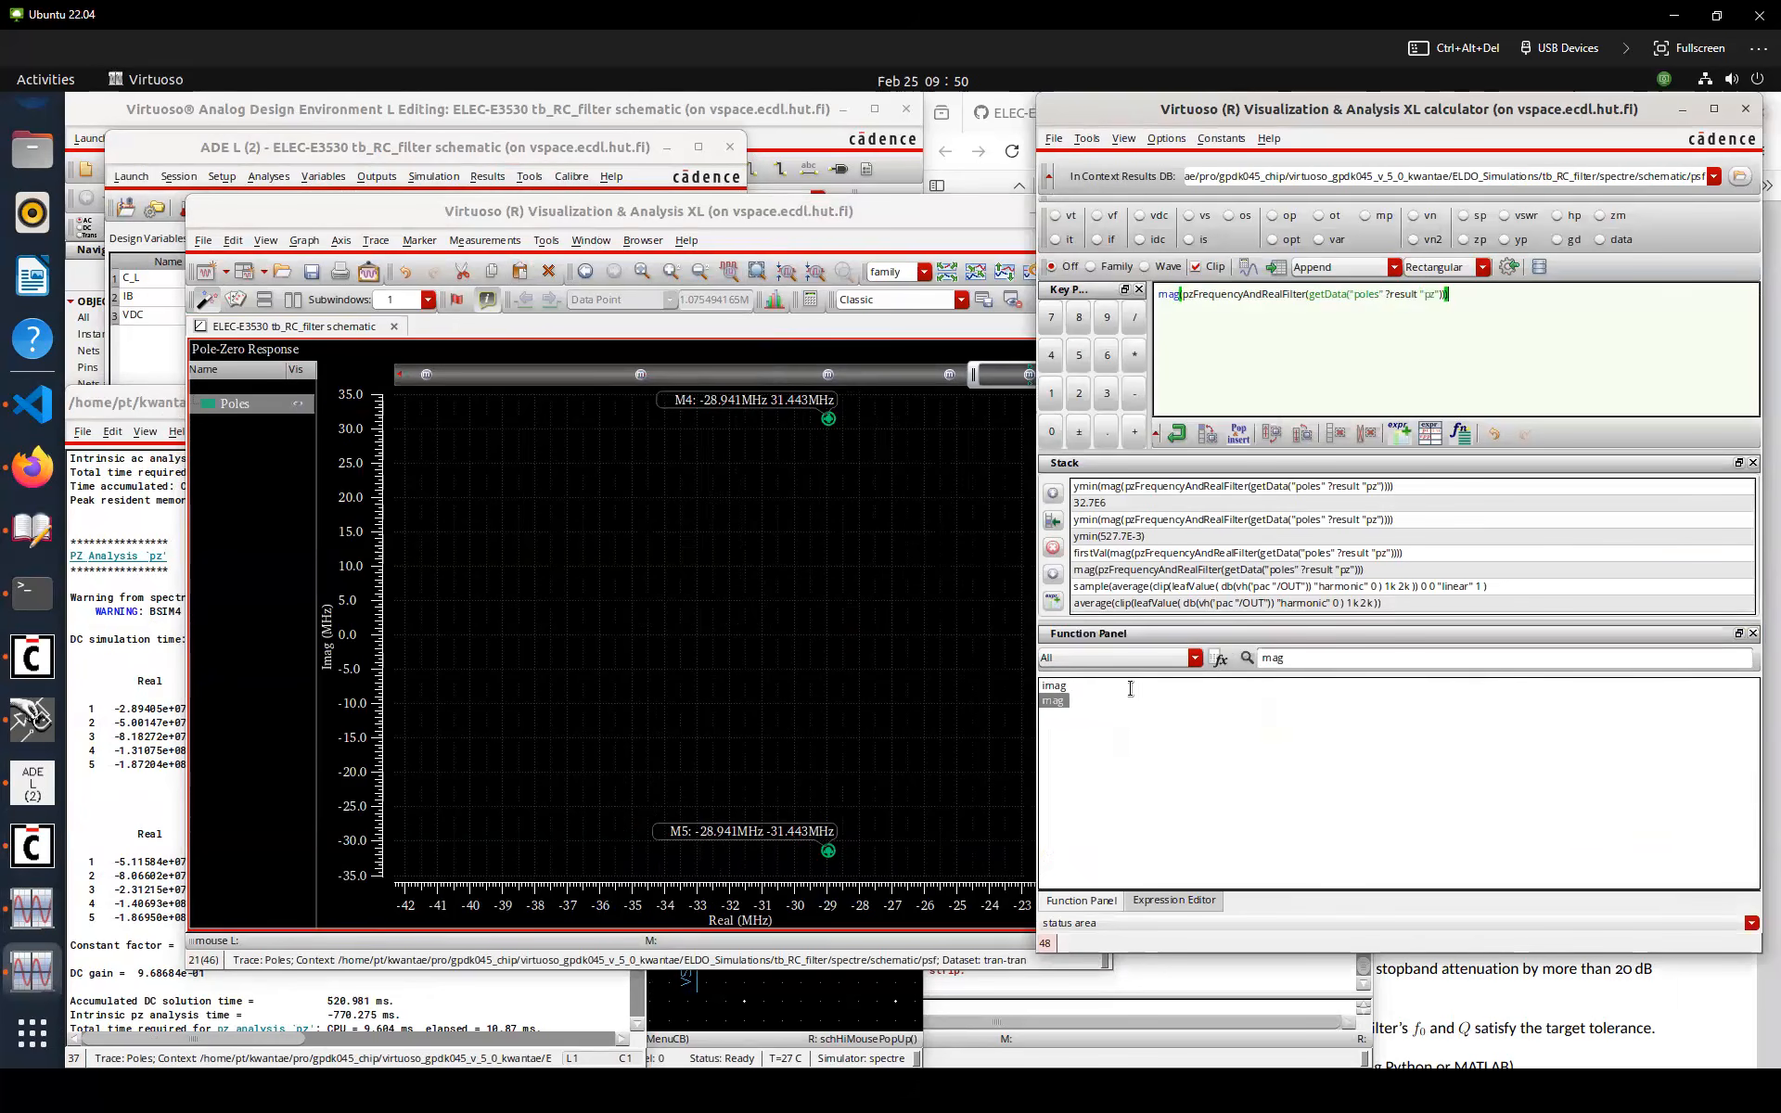
pyautogui.click(1248, 267)
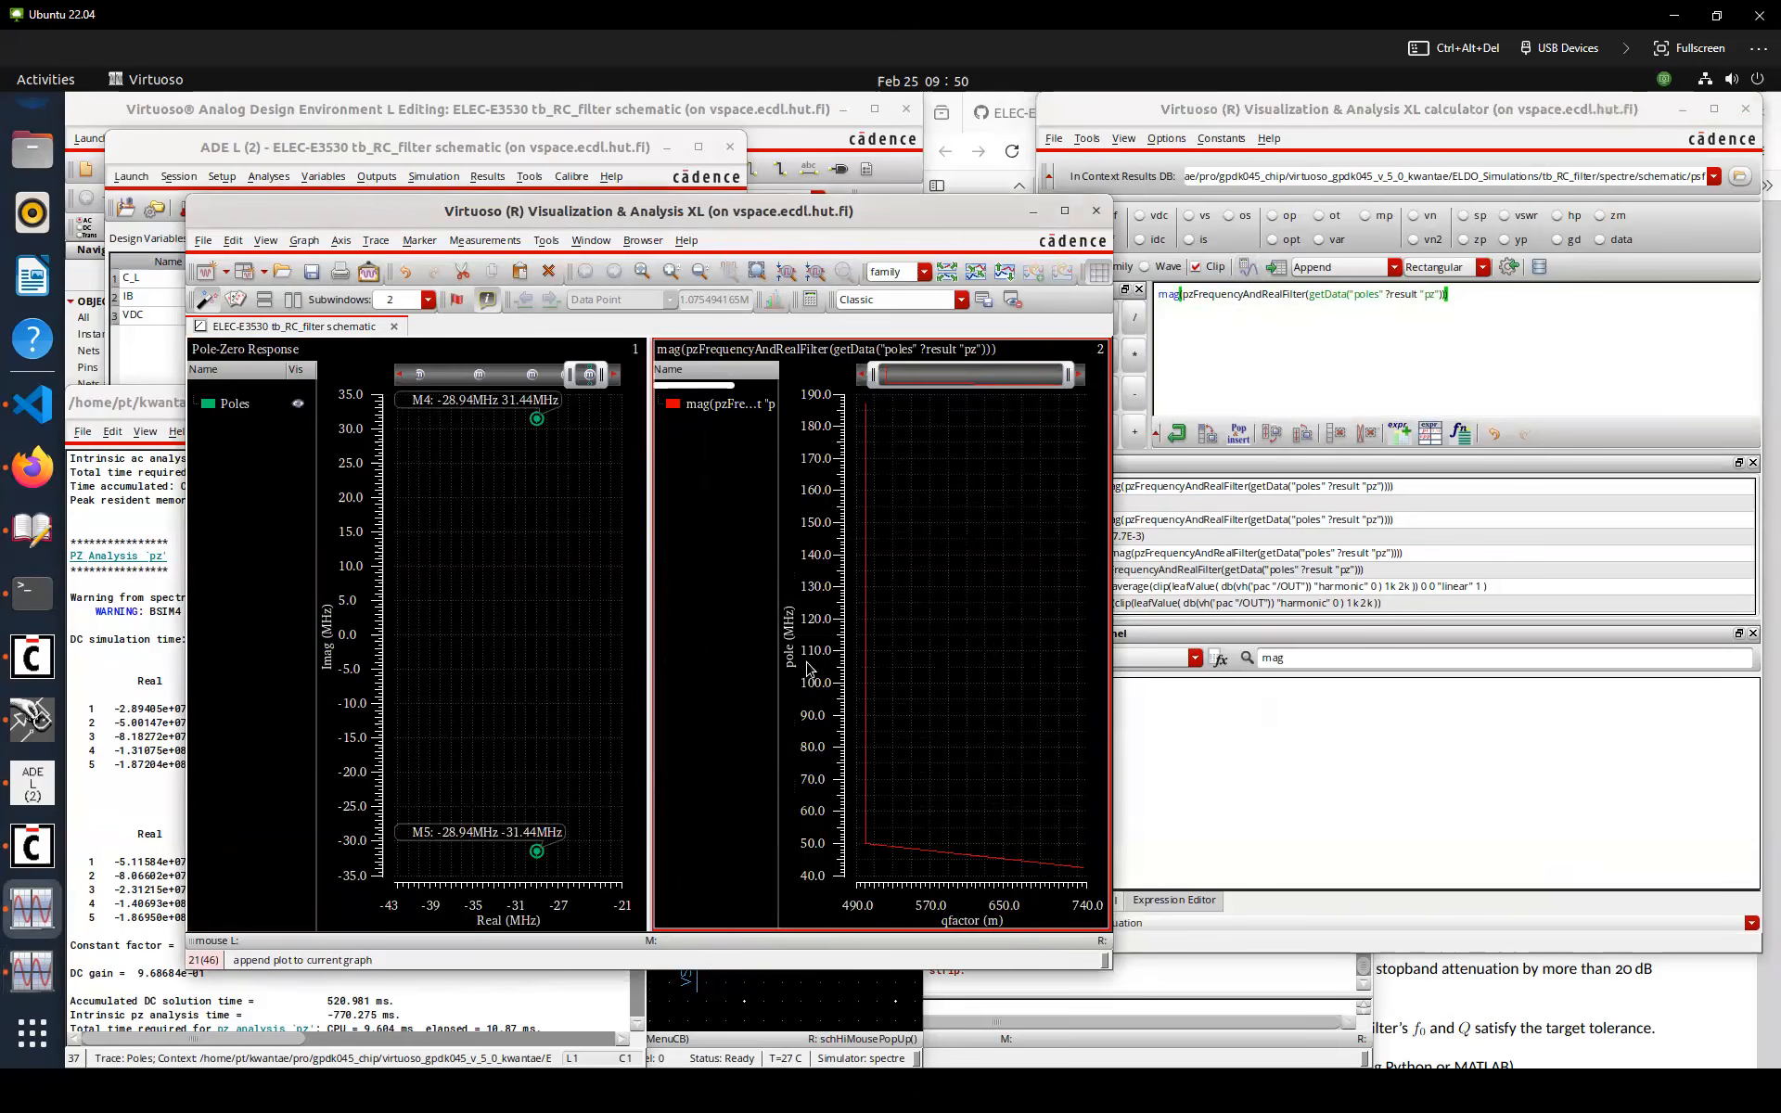
# Display the magnitude trace as points and place a marker on it
pyautogui.rightClick(946, 853)
pyautogui.moveTo(1019, 757)
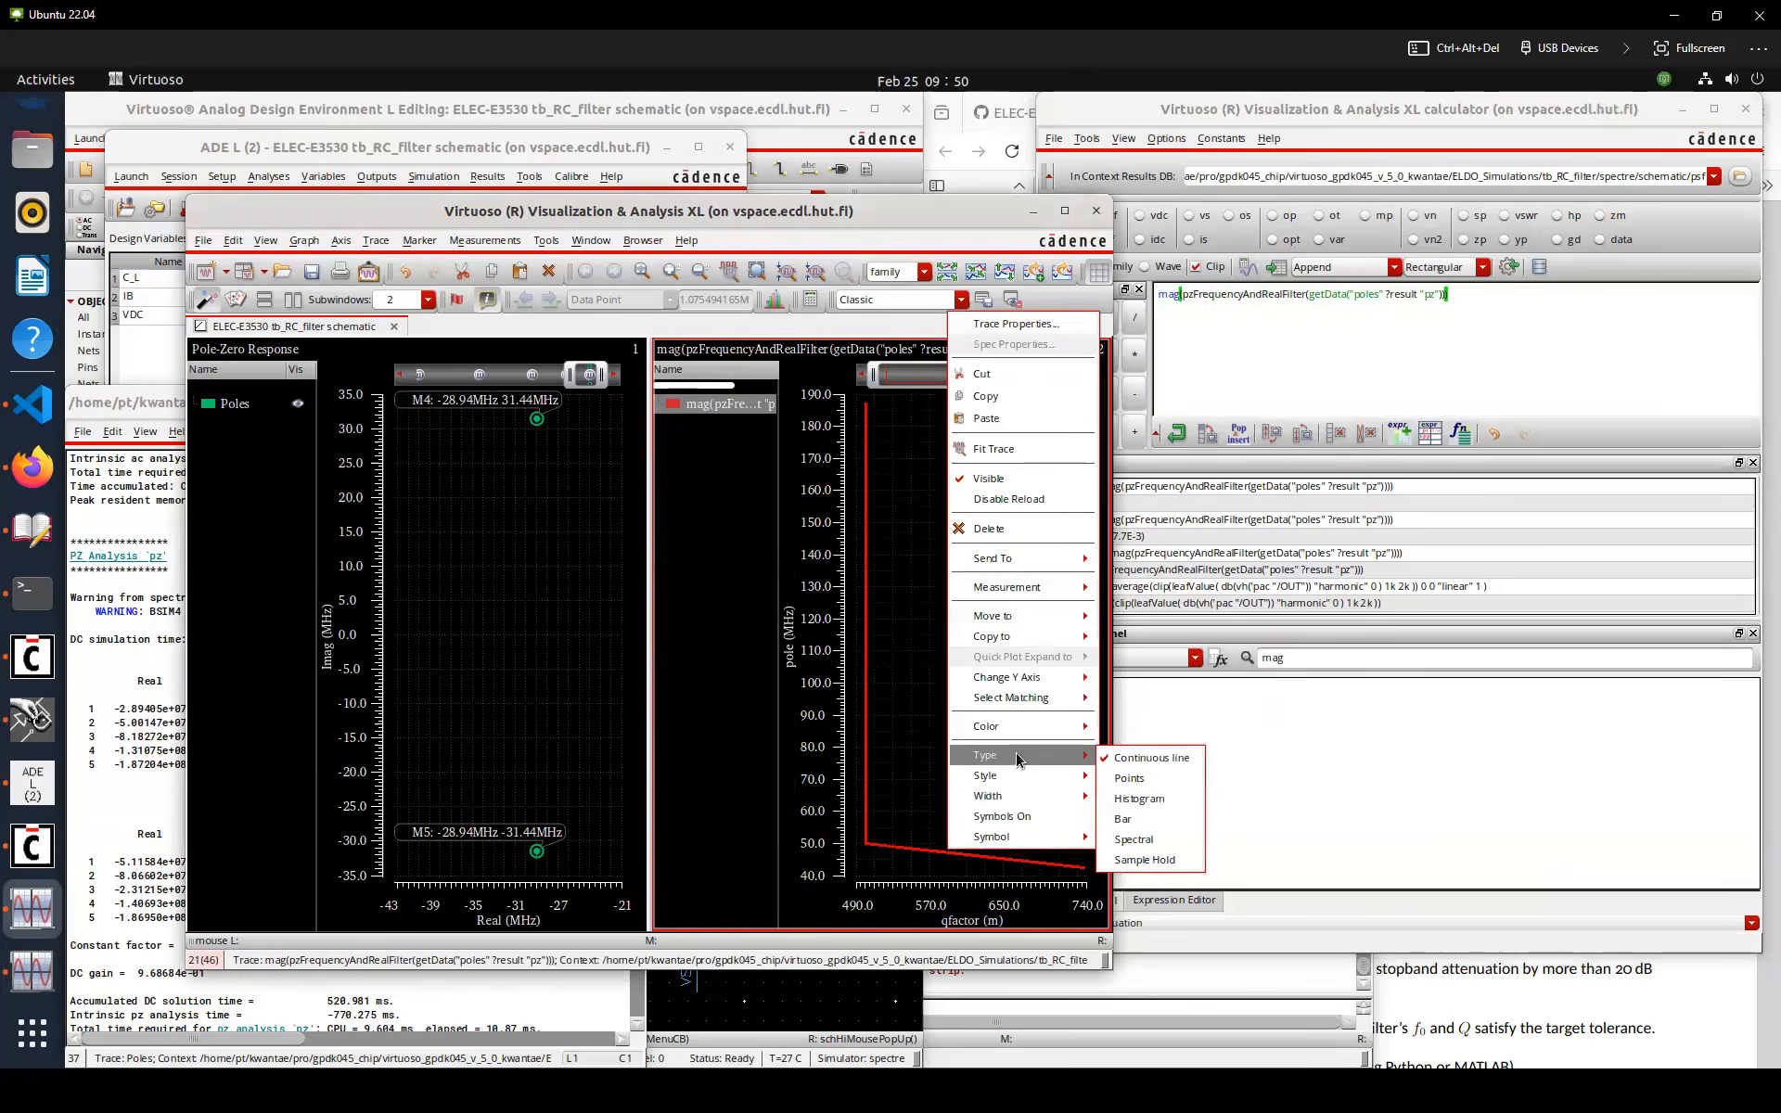
pyautogui.click(1128, 780)
pyautogui.moveTo(1084, 870)
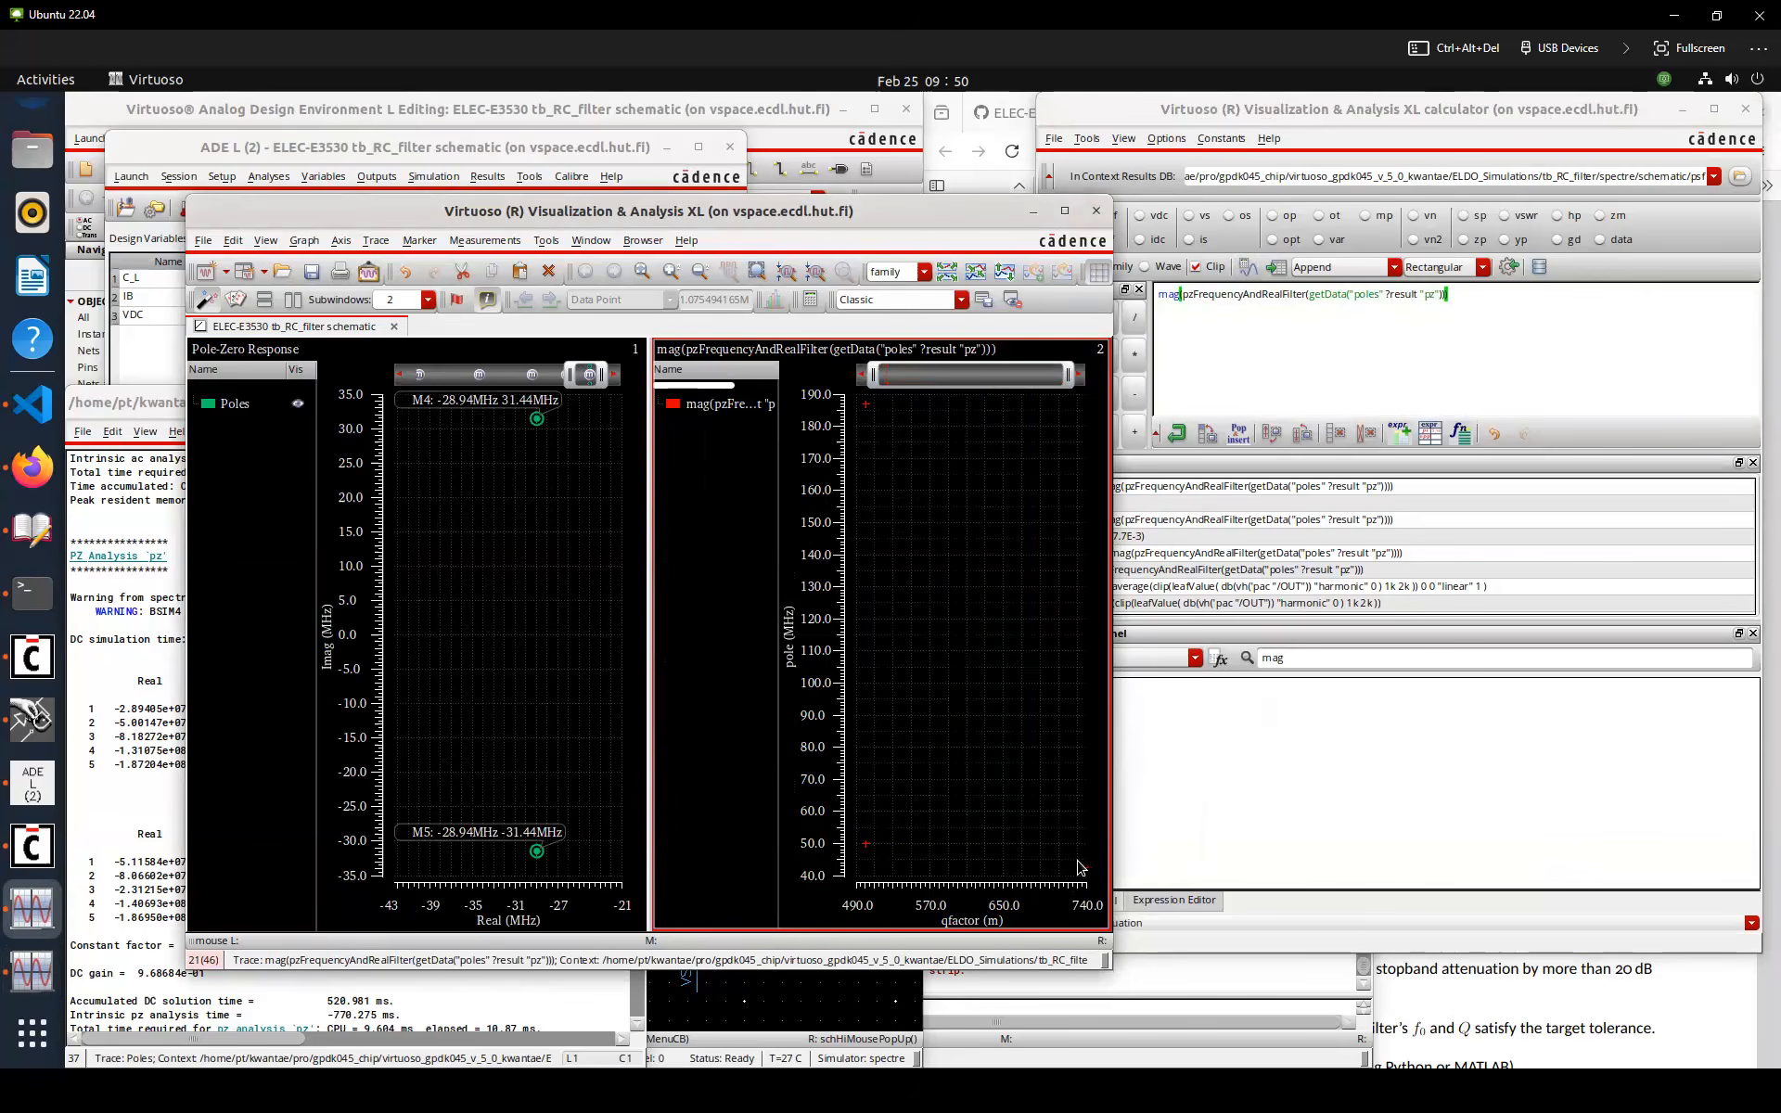
pyautogui.press('m')
# Apply firstVal to the pole magnitude expression in the calculator and evaluate it
pyautogui.doubleClick(1299, 657)
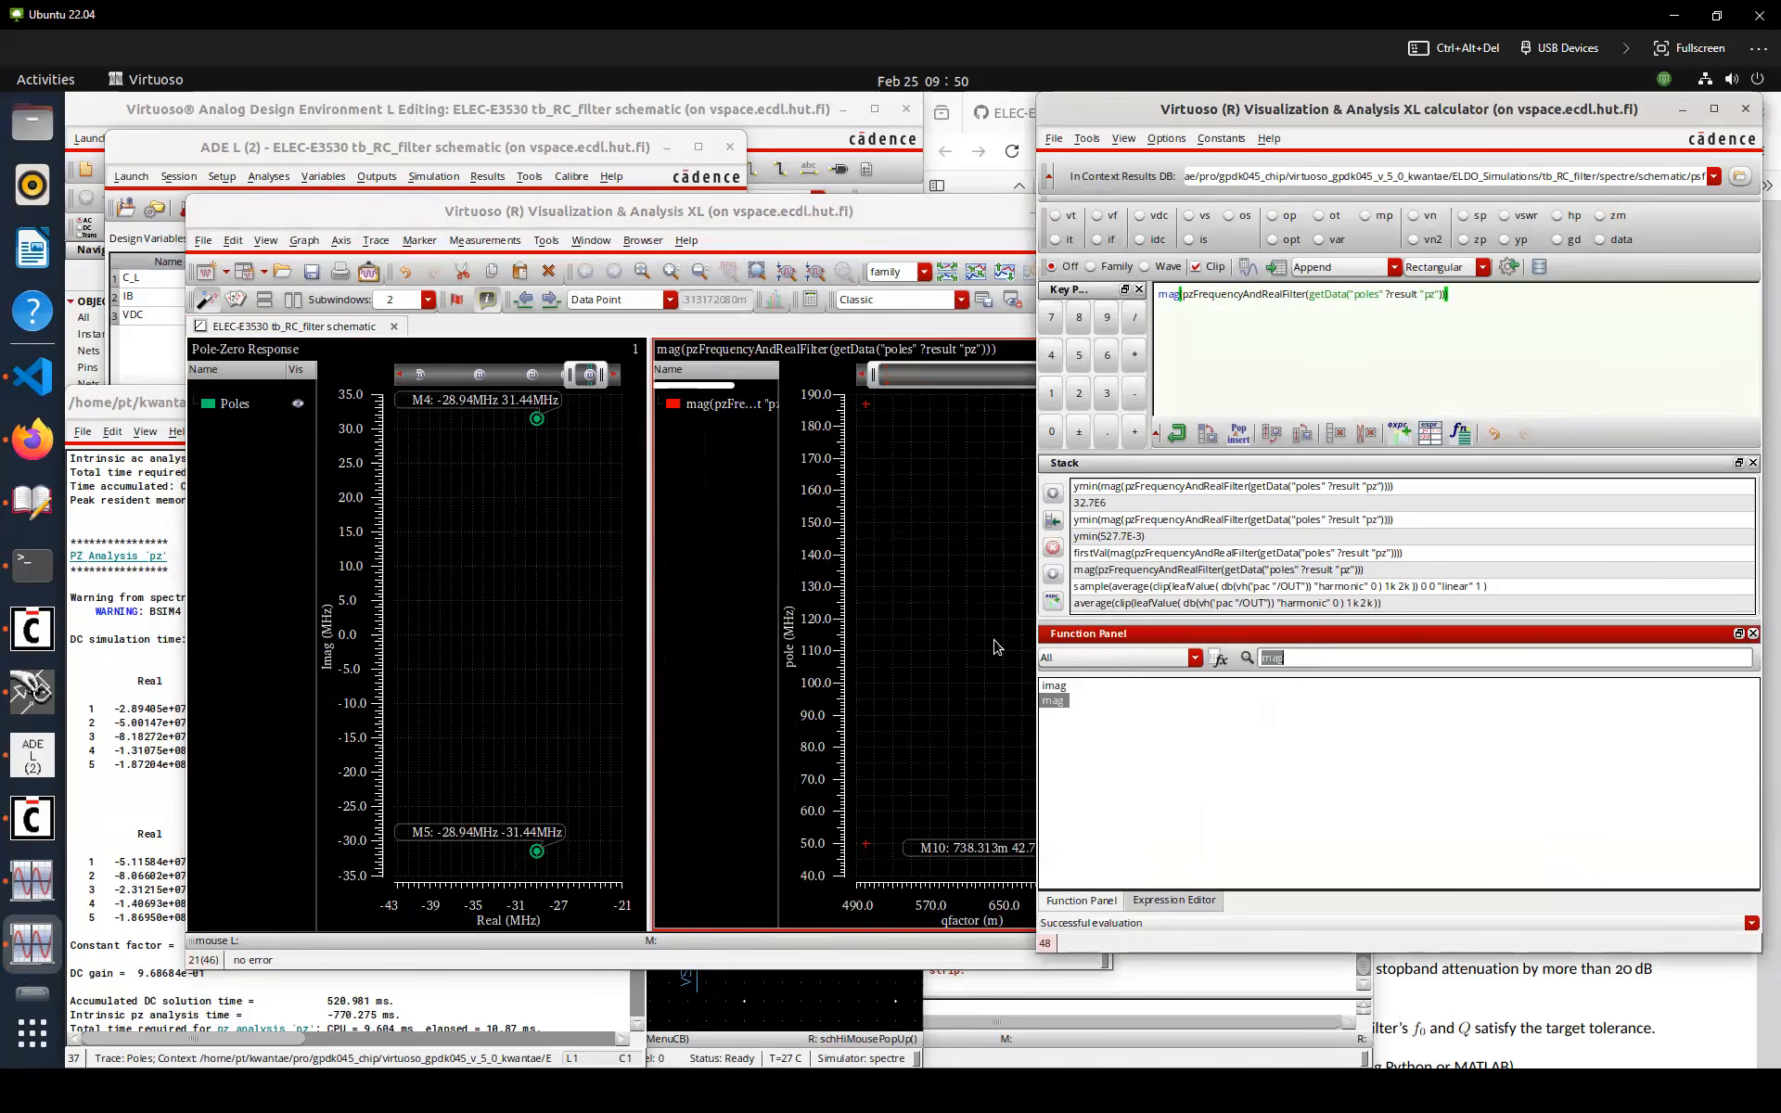
pyautogui.write('fir')
pyautogui.click(1078, 686)
pyautogui.doubleClick(1067, 686)
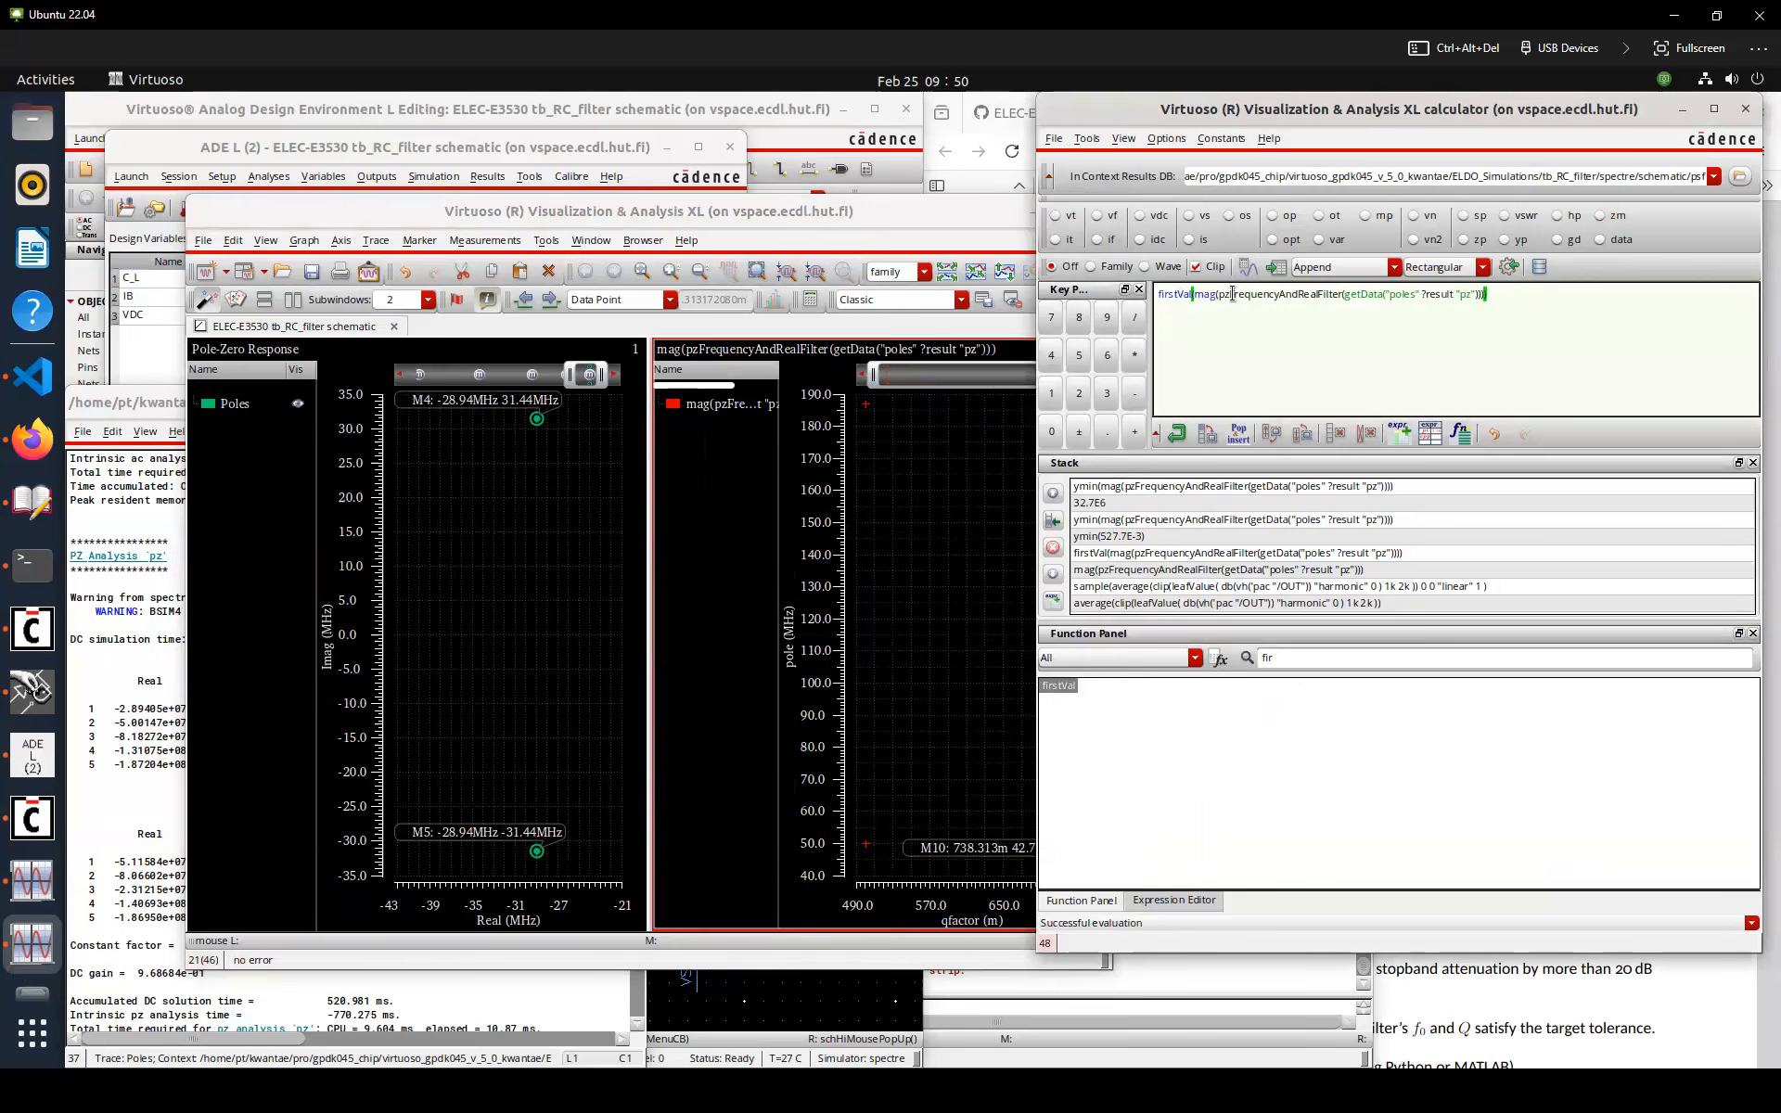
pyautogui.click(1247, 269)
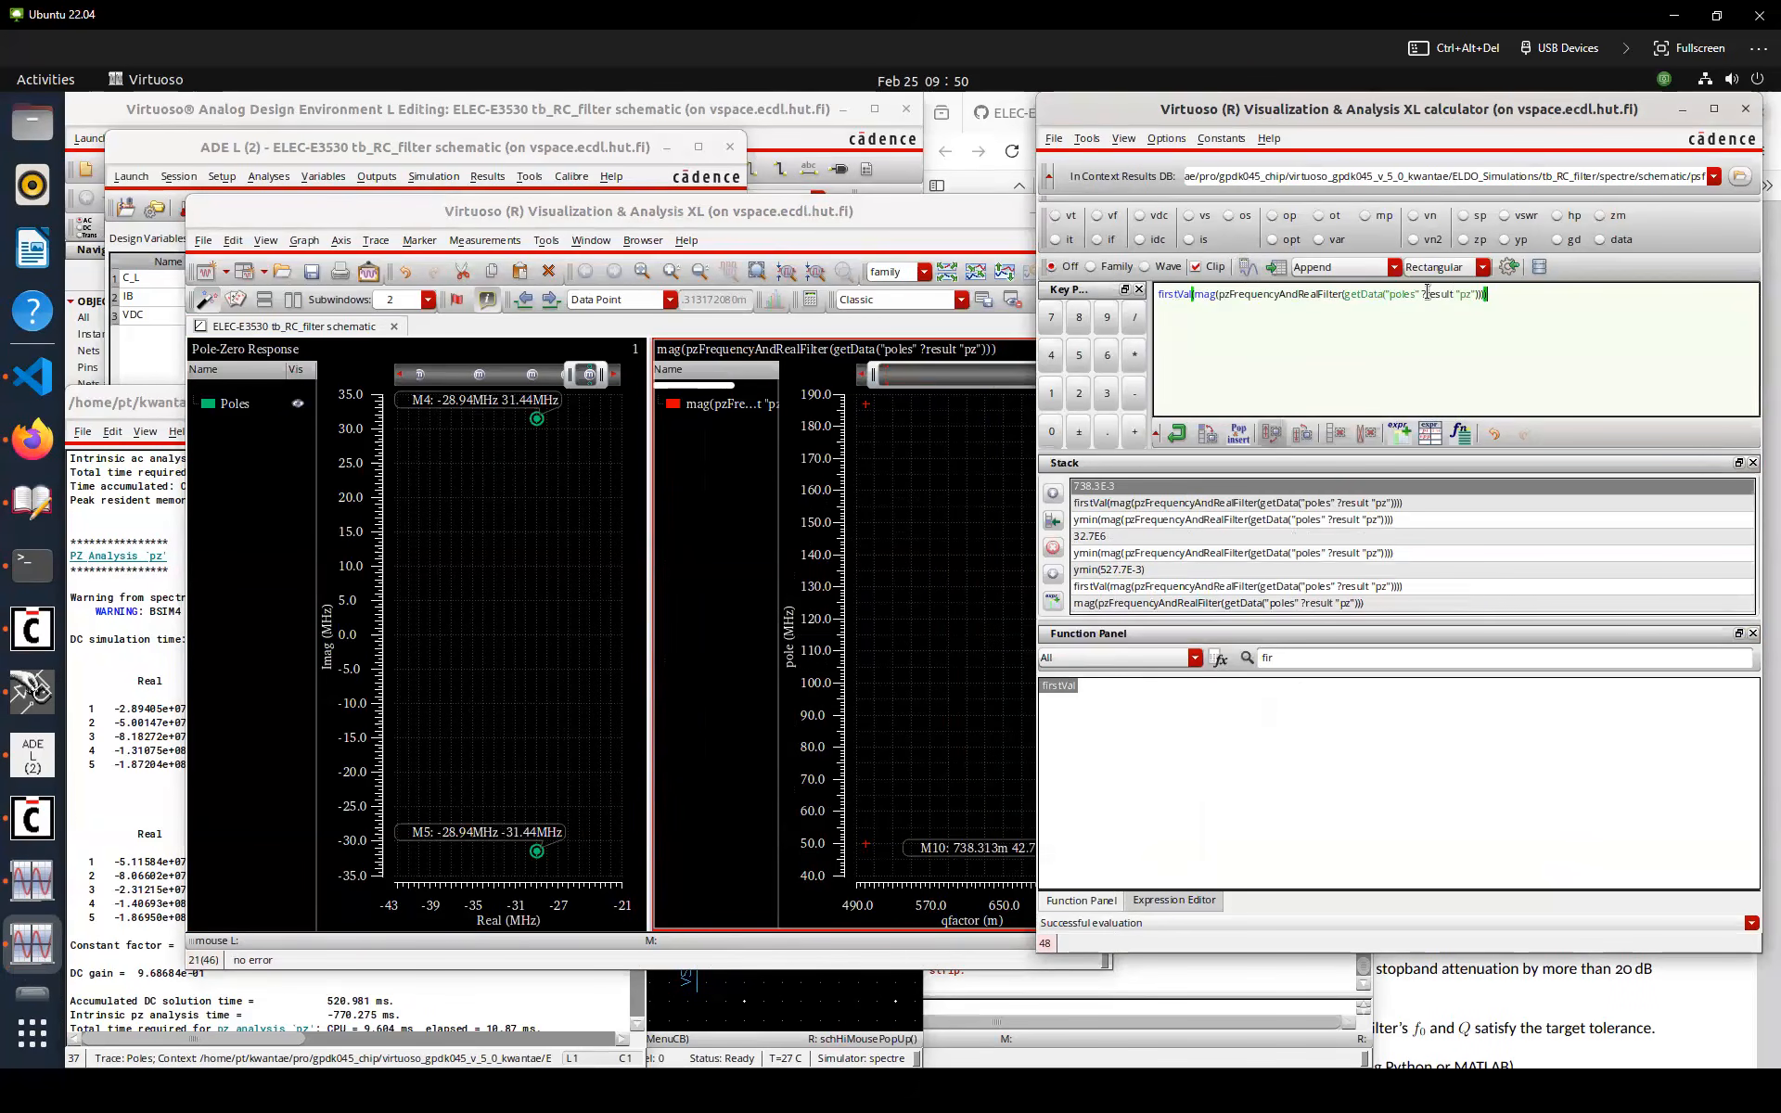
# Name the new firstVal output Q_ and delete the old Q output in ADE L
pyautogui.click(32, 753)
pyautogui.doubleClick(399, 486)
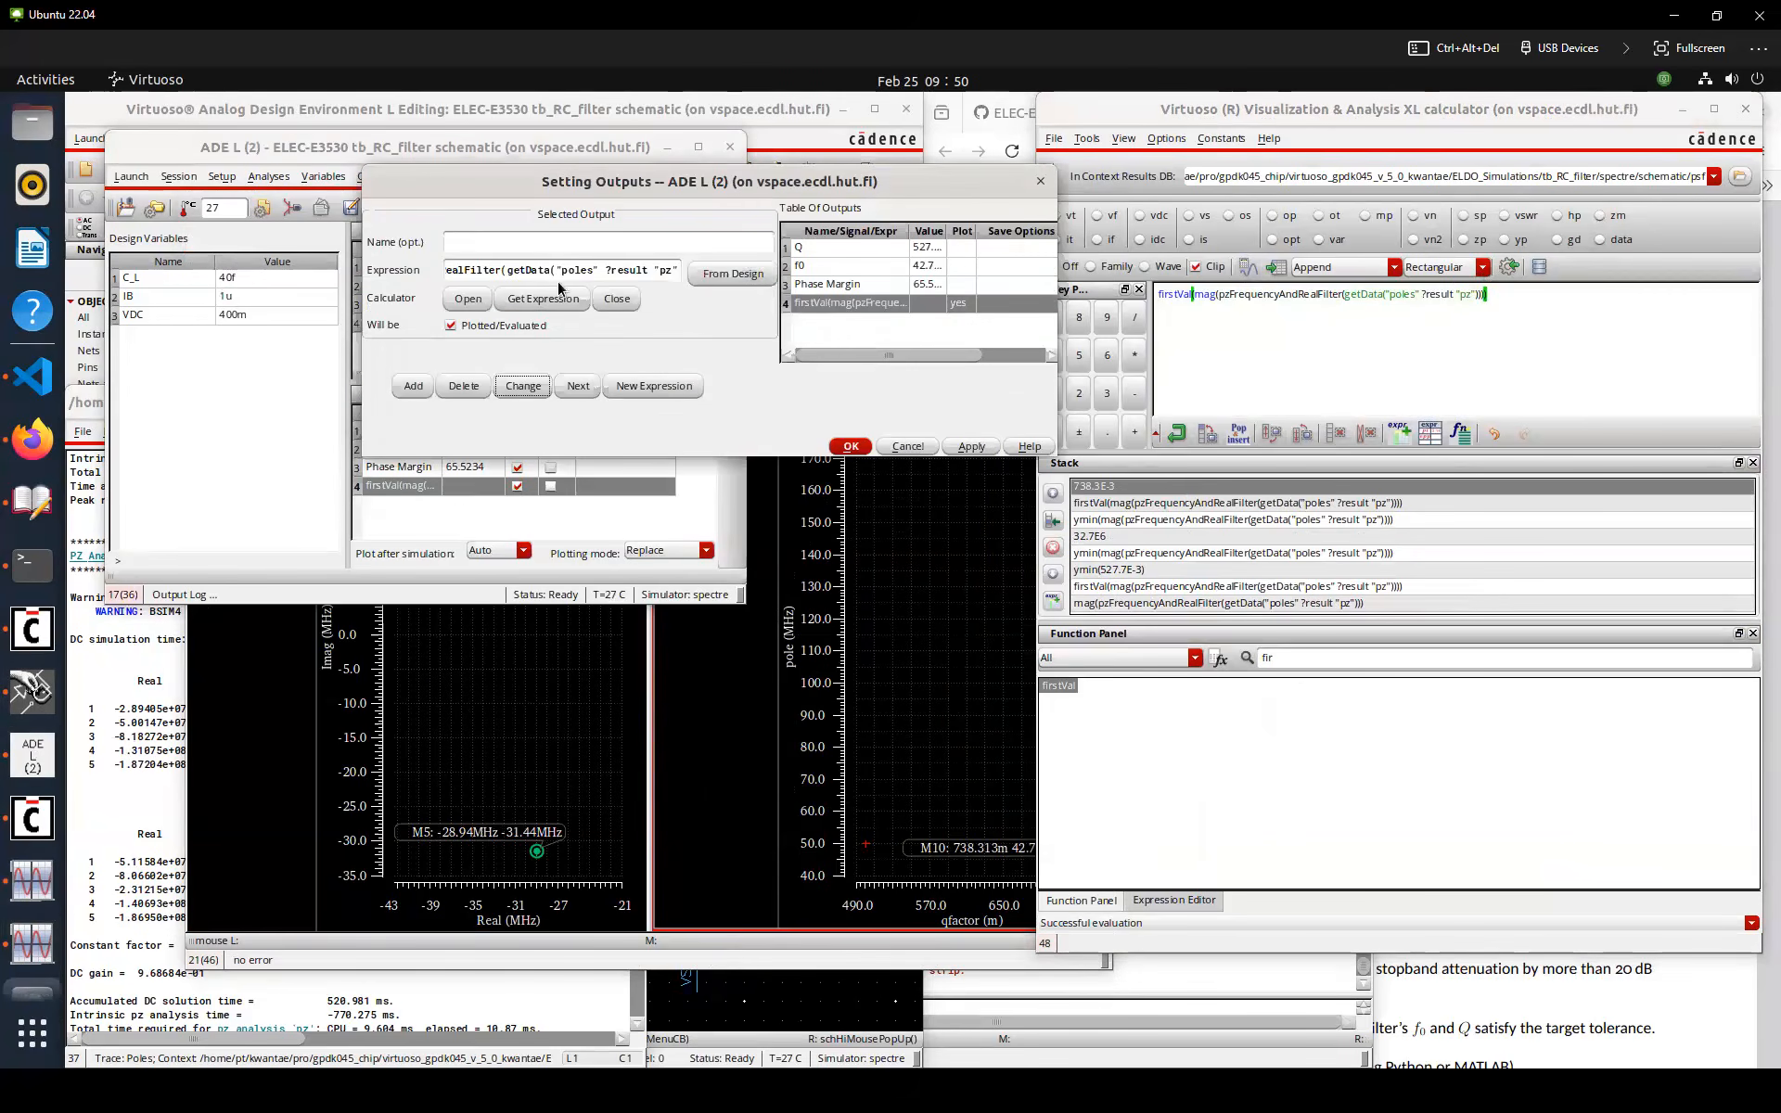
pyautogui.click(582, 240)
pyautogui.click(526, 390)
pyautogui.click(858, 249)
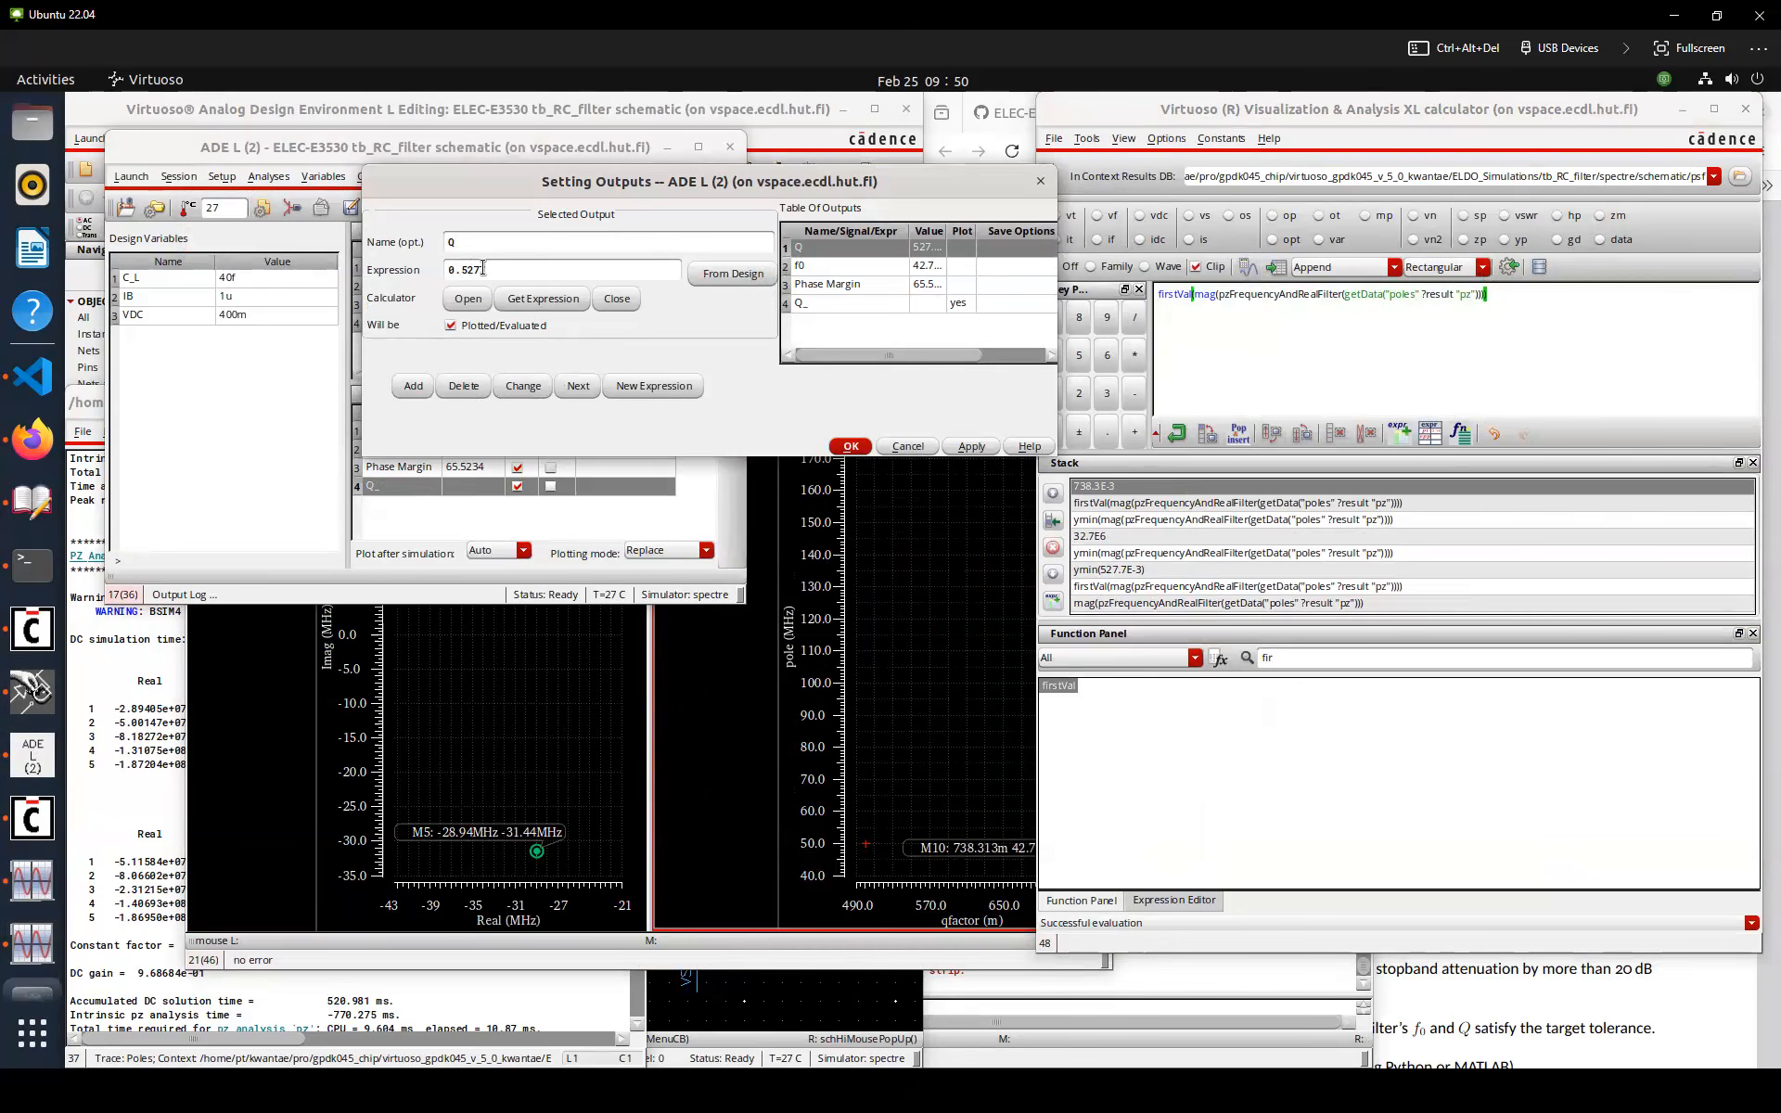
pyautogui.click(462, 386)
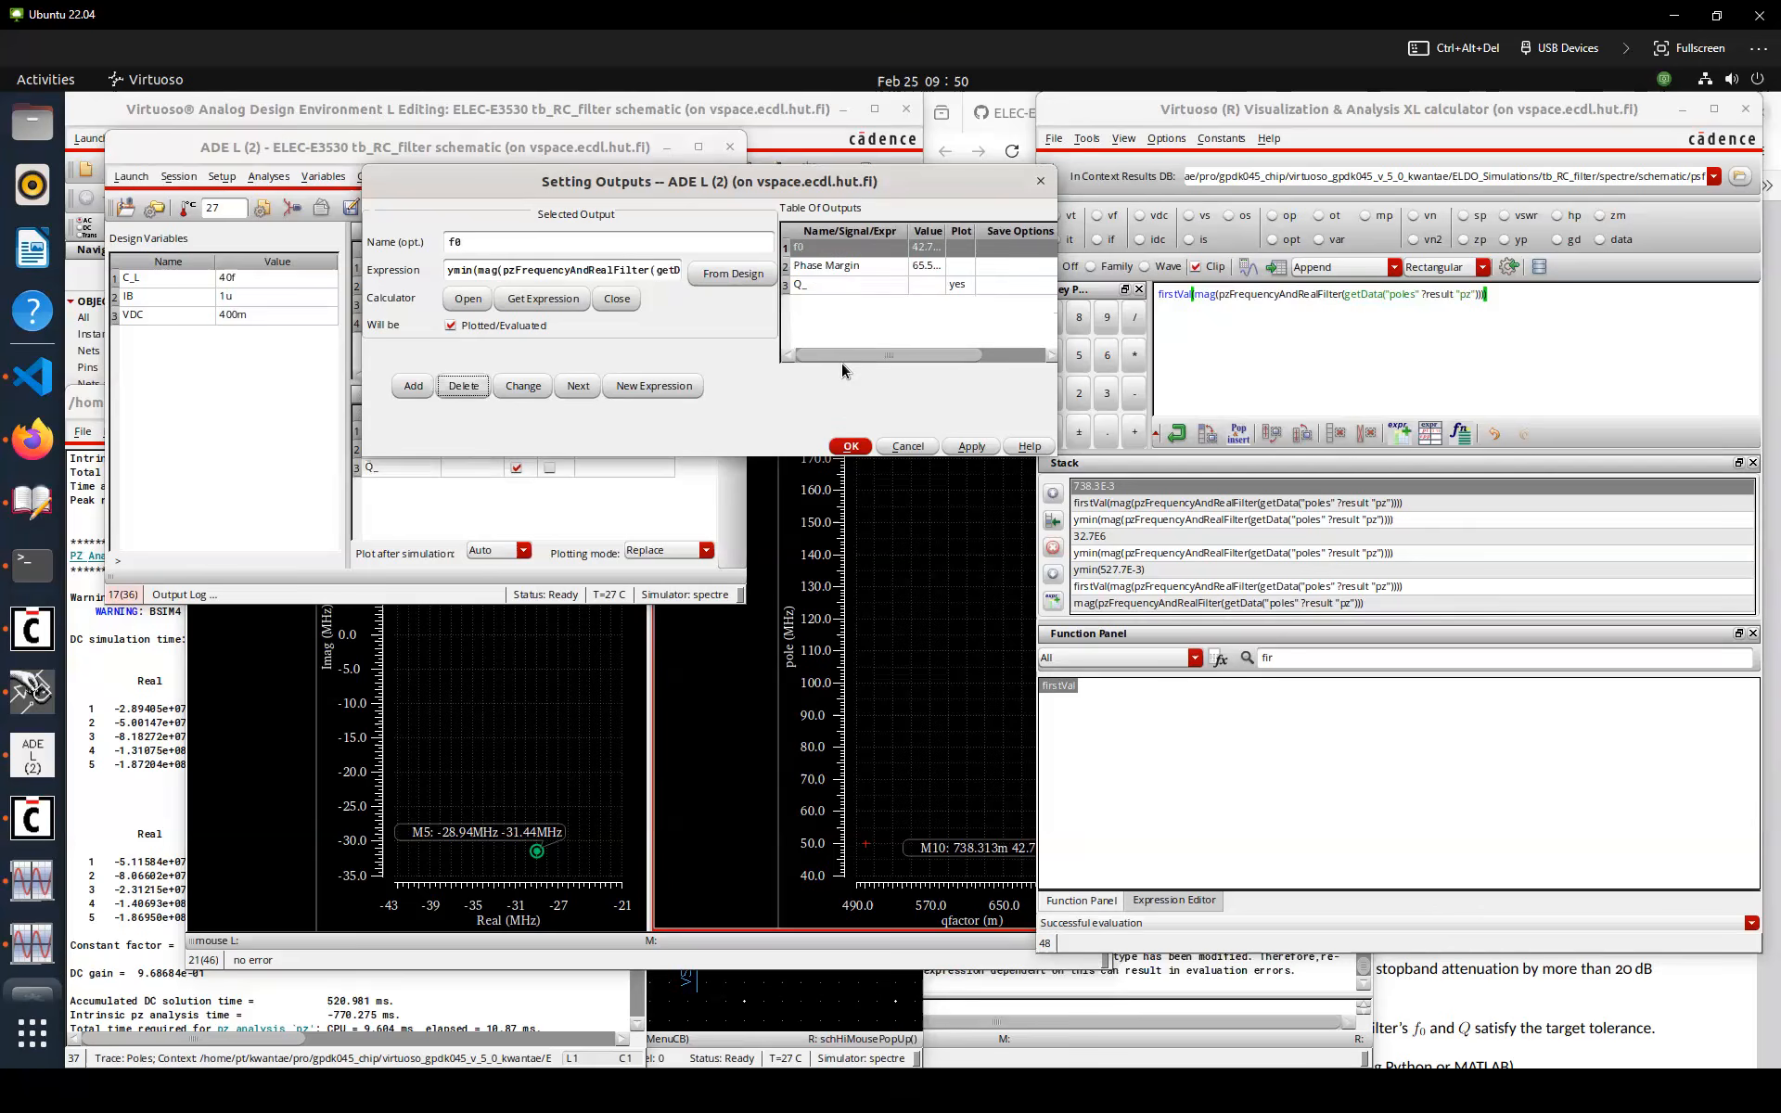
pyautogui.click(850, 447)
# Rename the Q_ output to Q in the ADE L outputs table
pyautogui.click(732, 408)
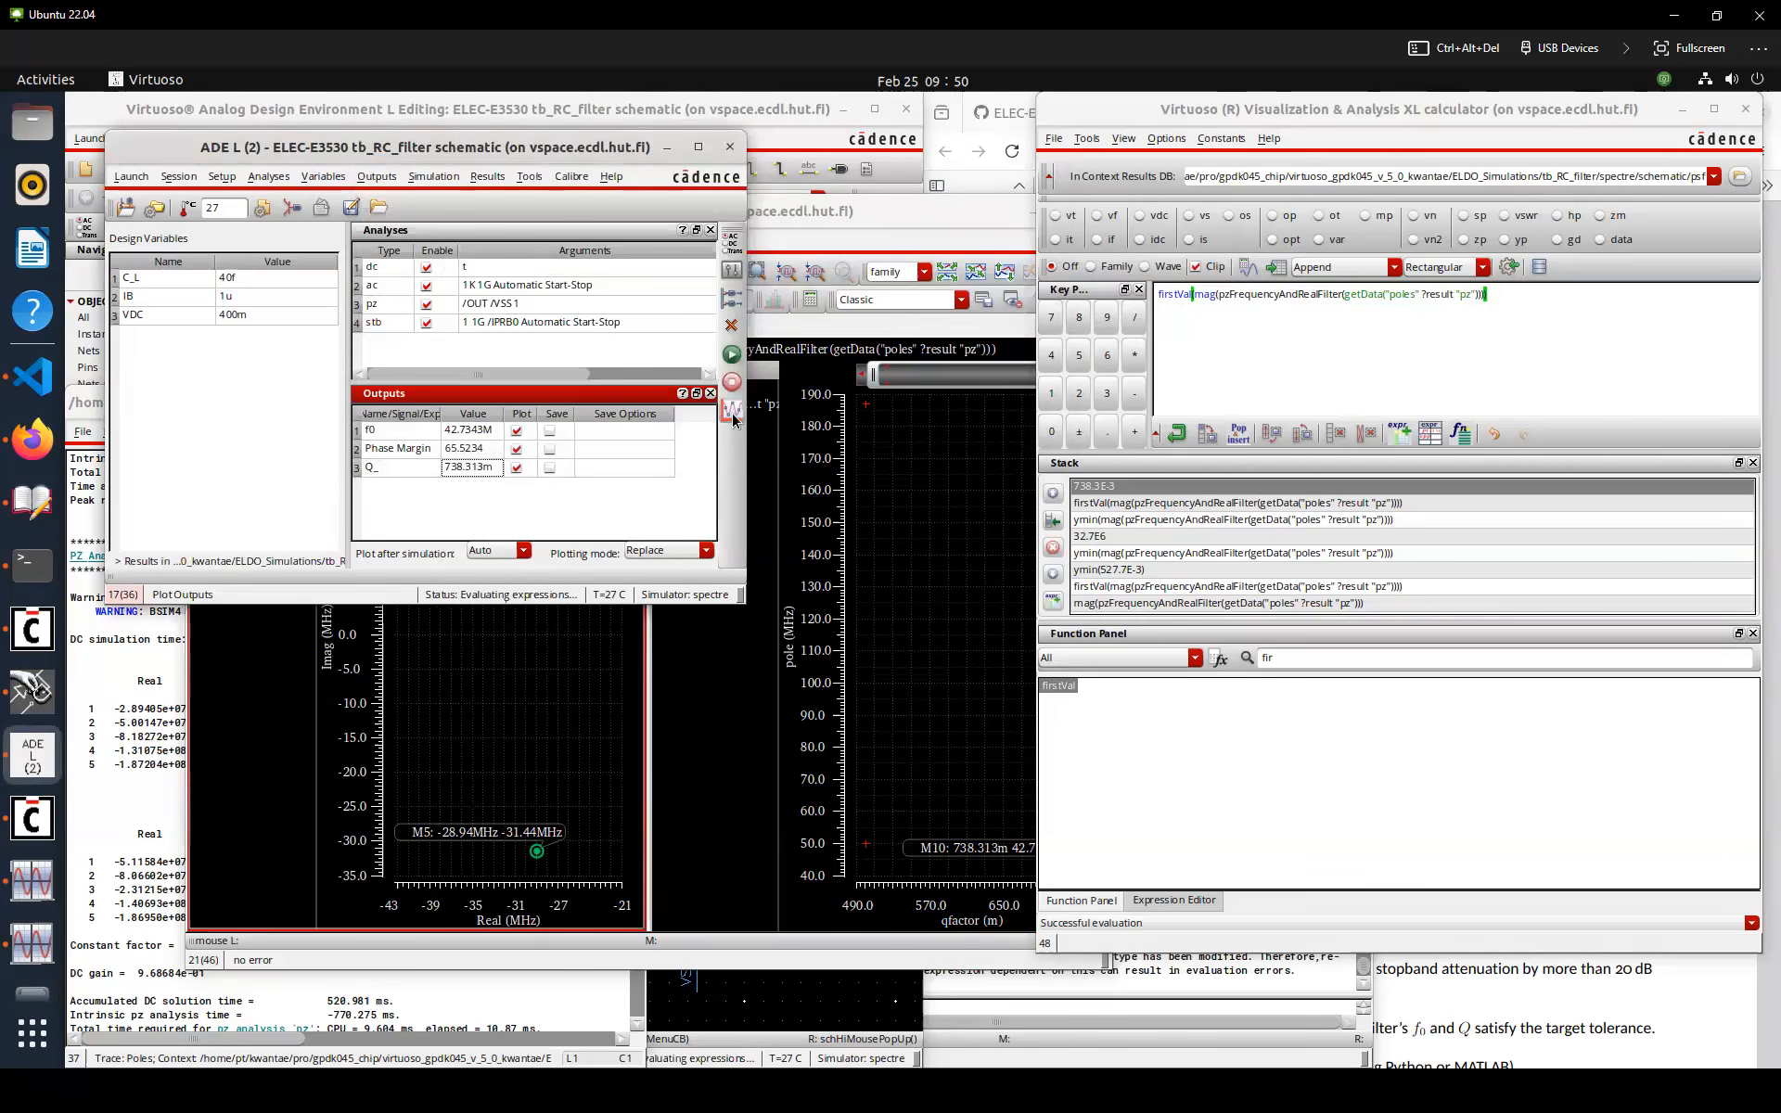
pyautogui.doubleClick(427, 430)
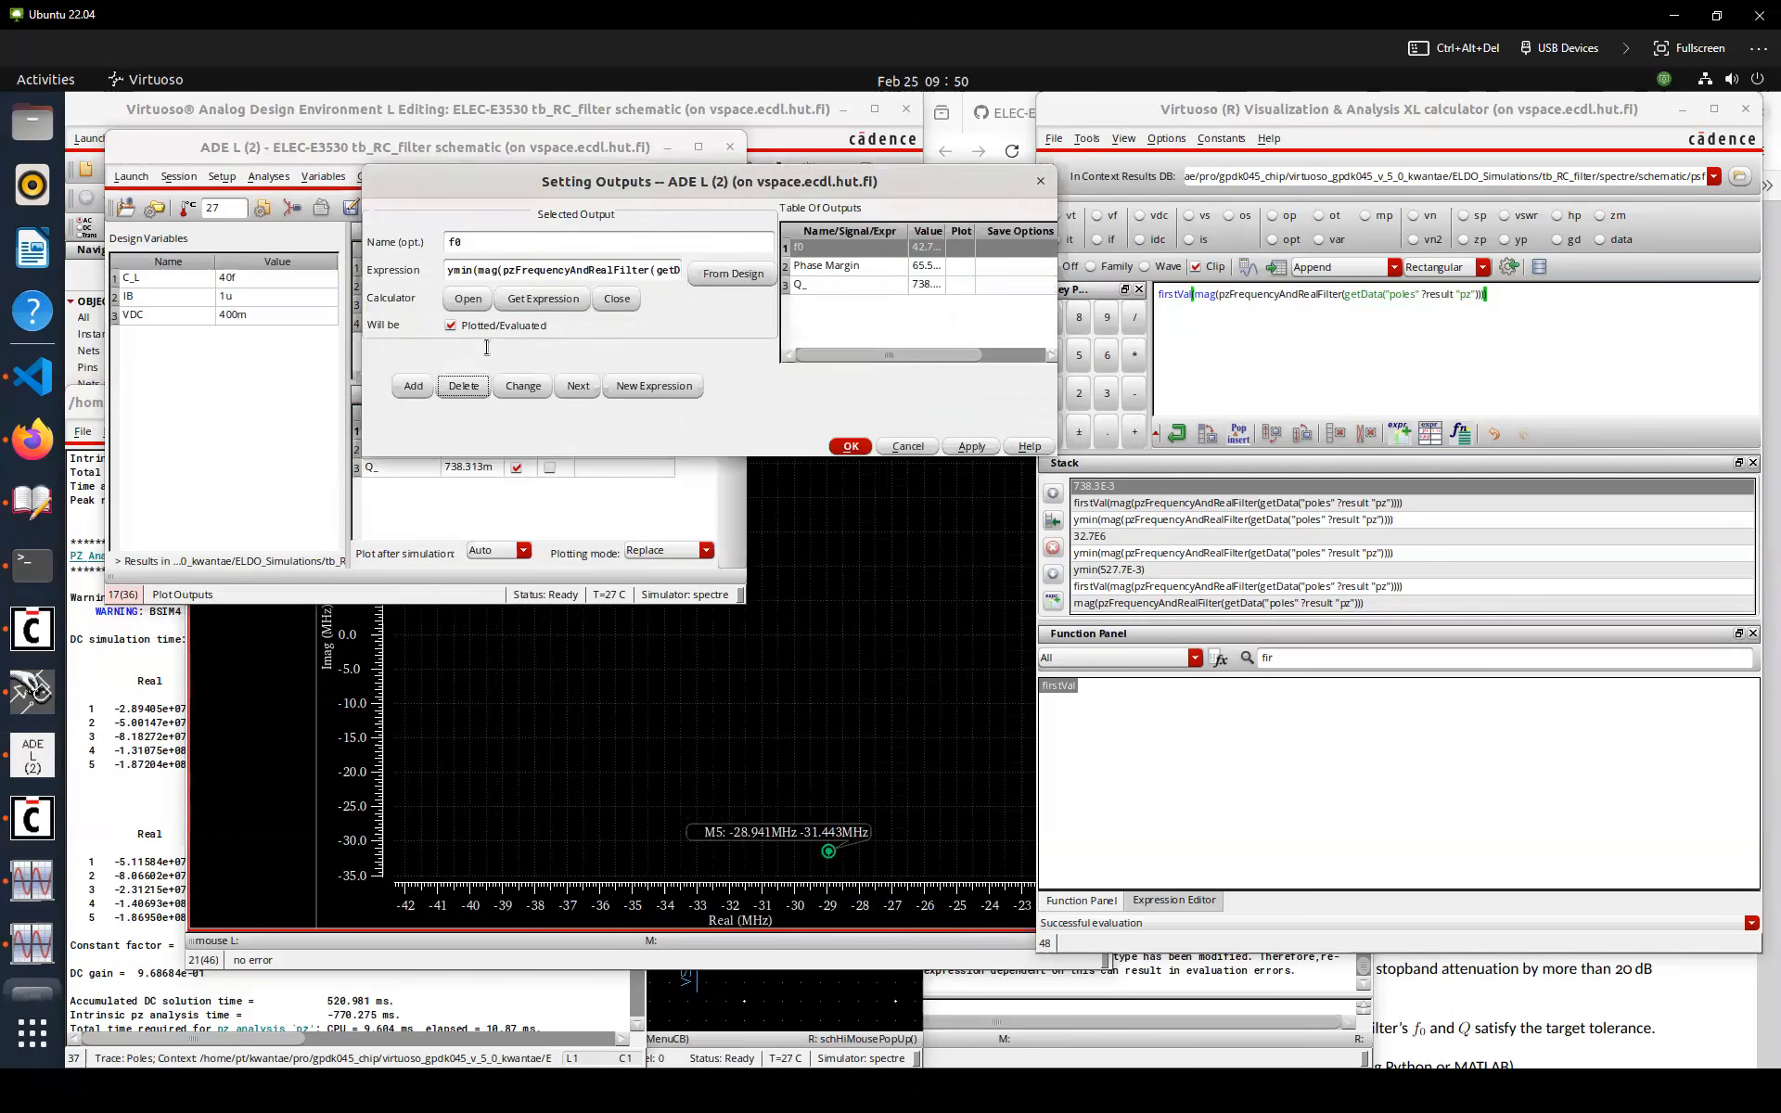
pyautogui.click(908, 447)
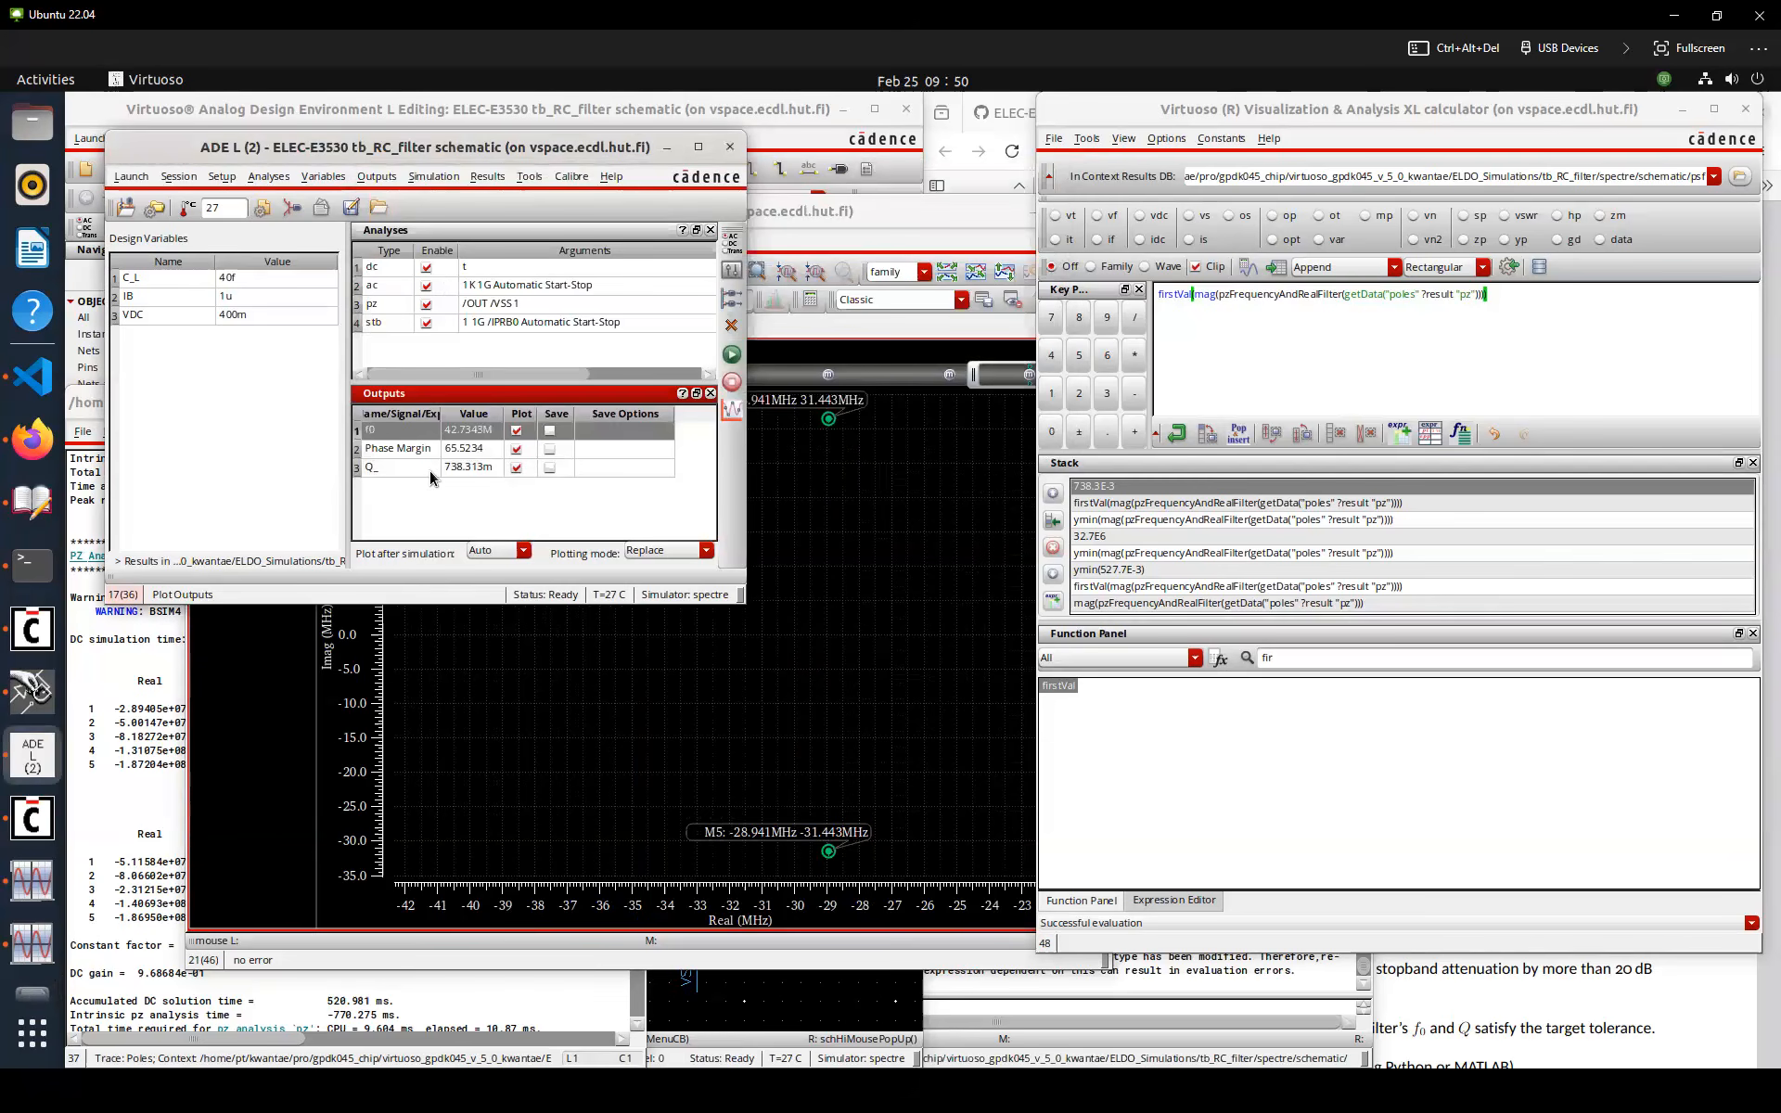
pyautogui.click(430, 473)
pyautogui.doubleClick(431, 473)
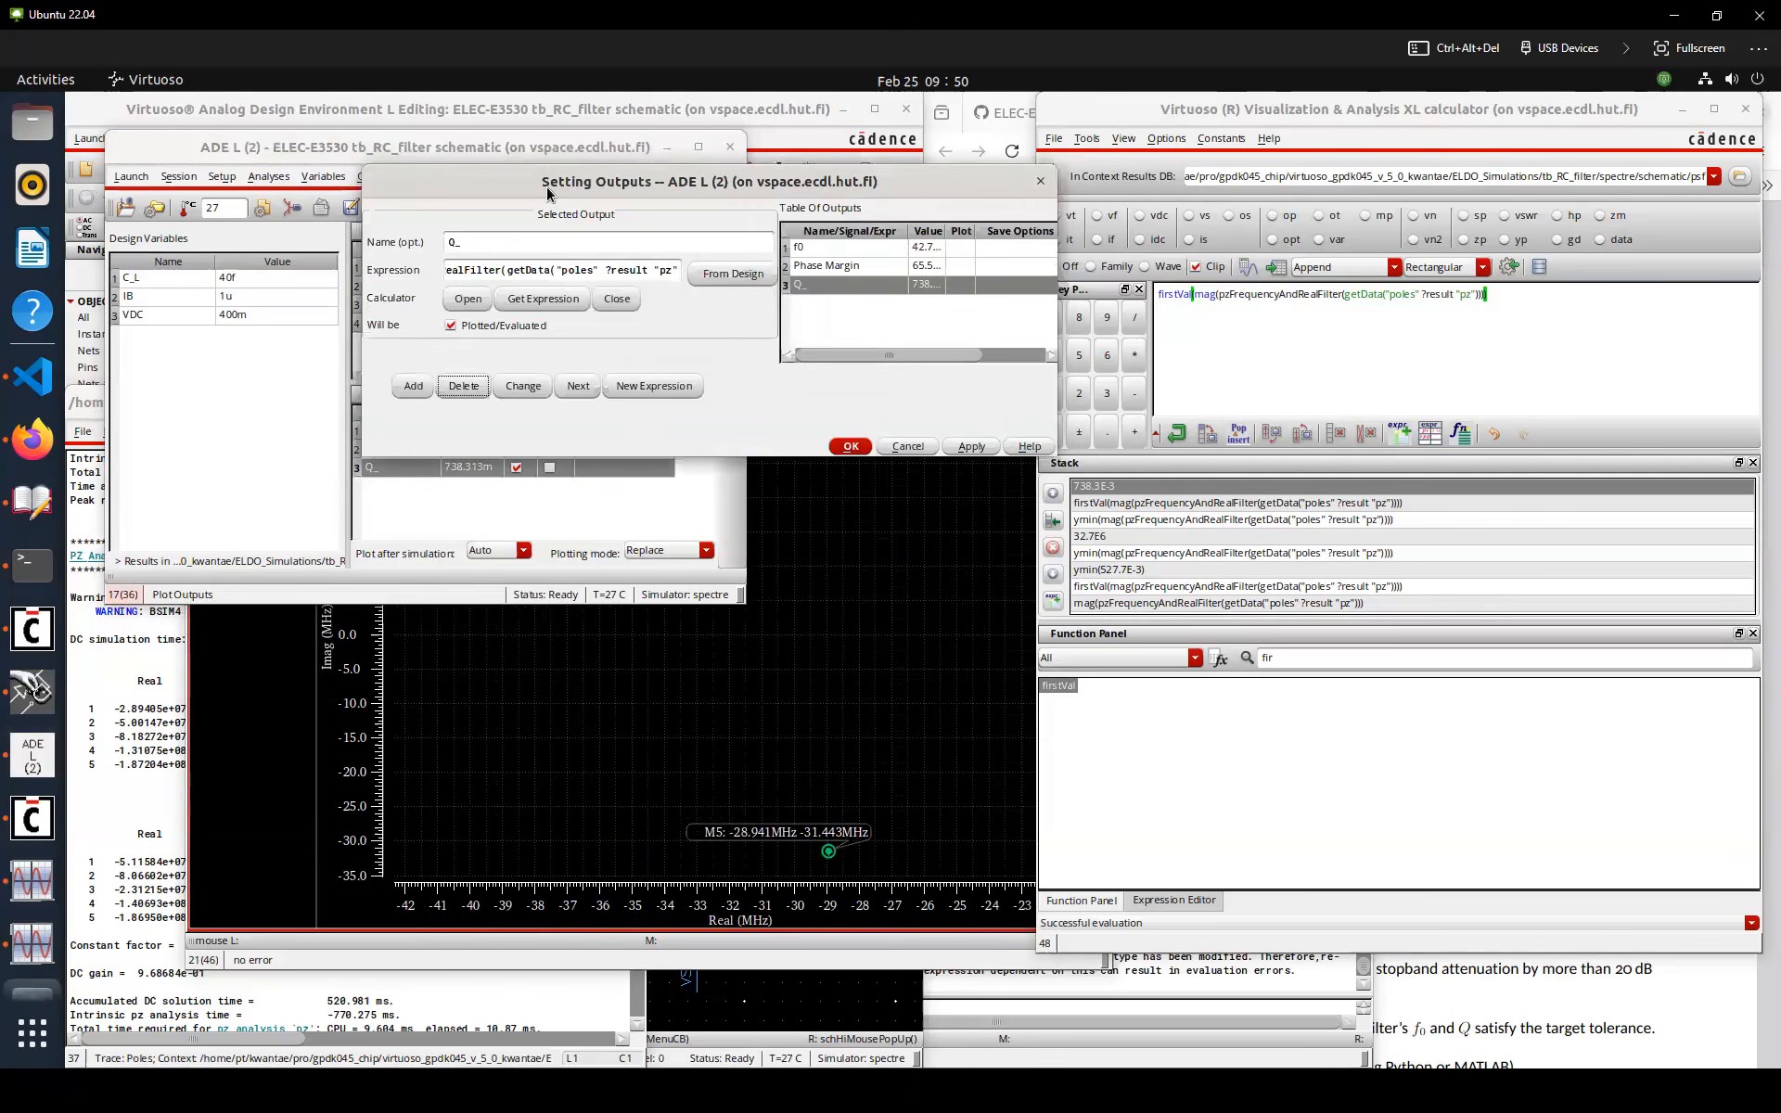
pyautogui.press('BackSpace')
pyautogui.click(523, 385)
pyautogui.click(851, 446)
pyautogui.click(477, 493)
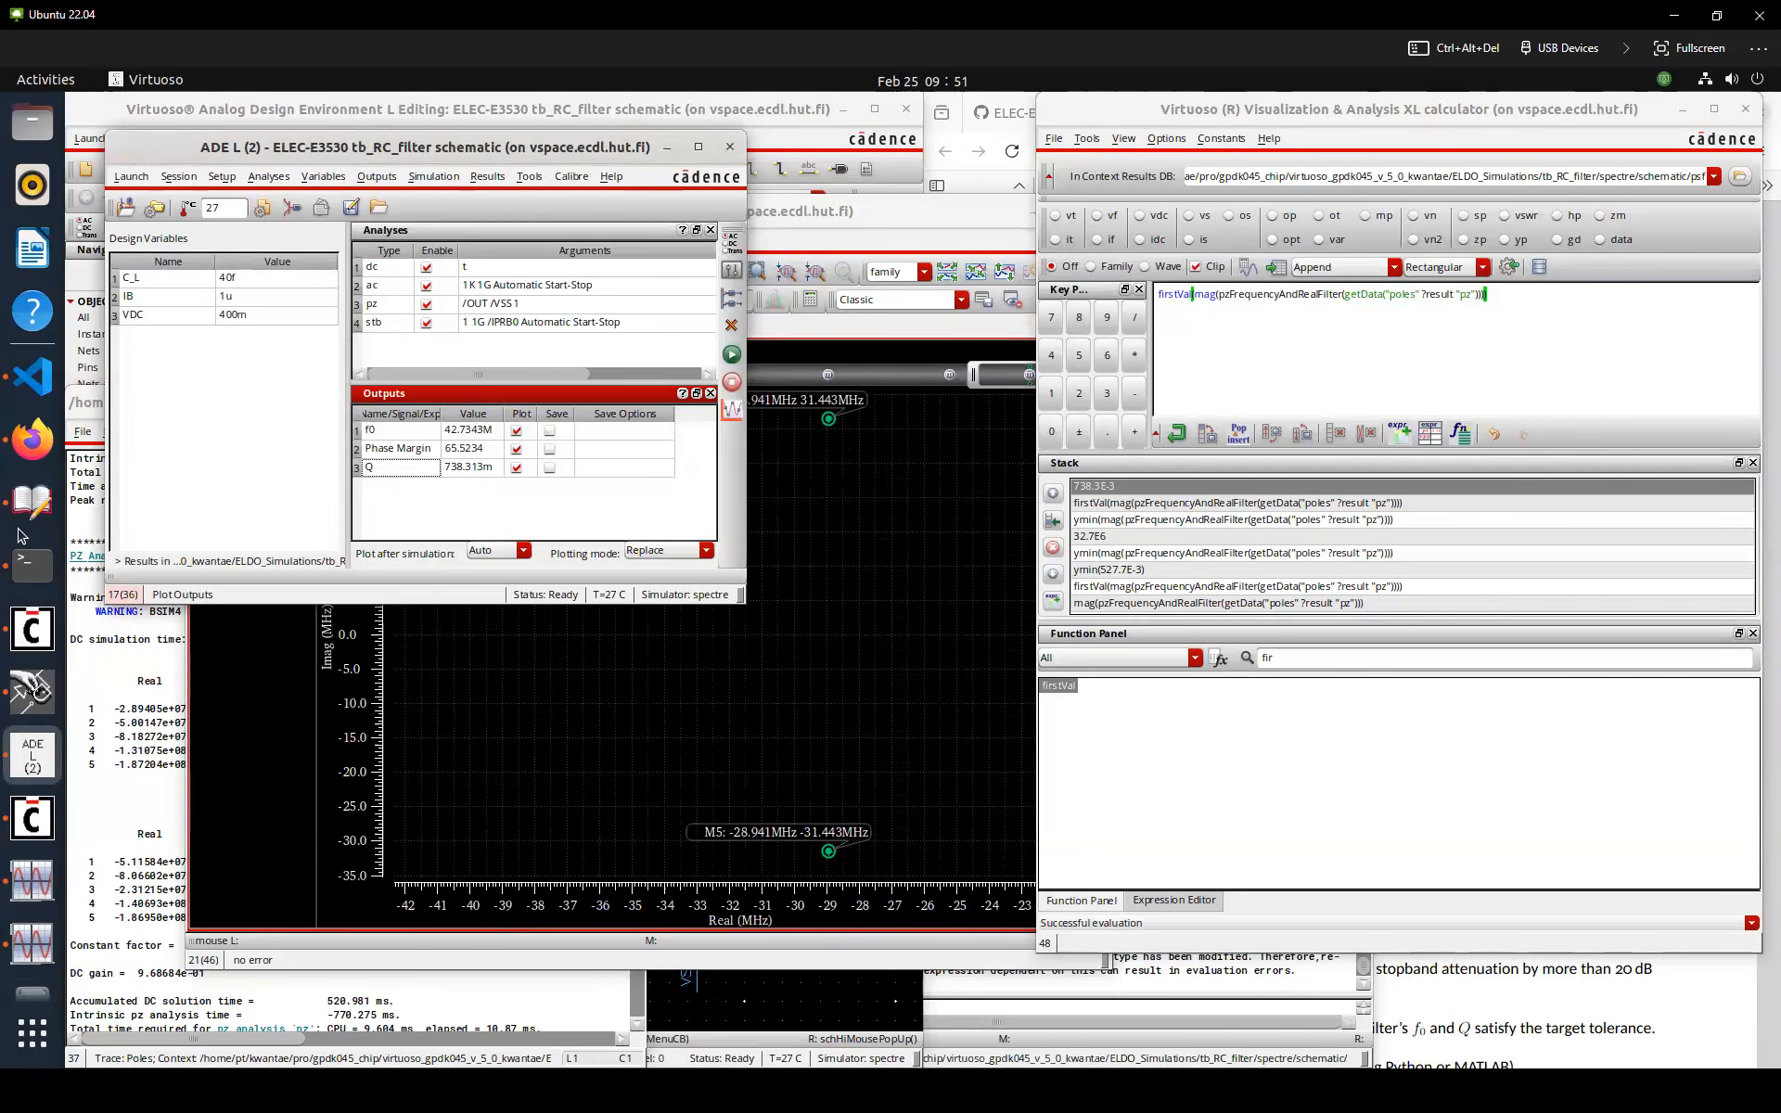
# Review the assignment's tolerance and gain-bandwidth hint in the PDF and the gmC filter lecture slide
pyautogui.click(32, 444)
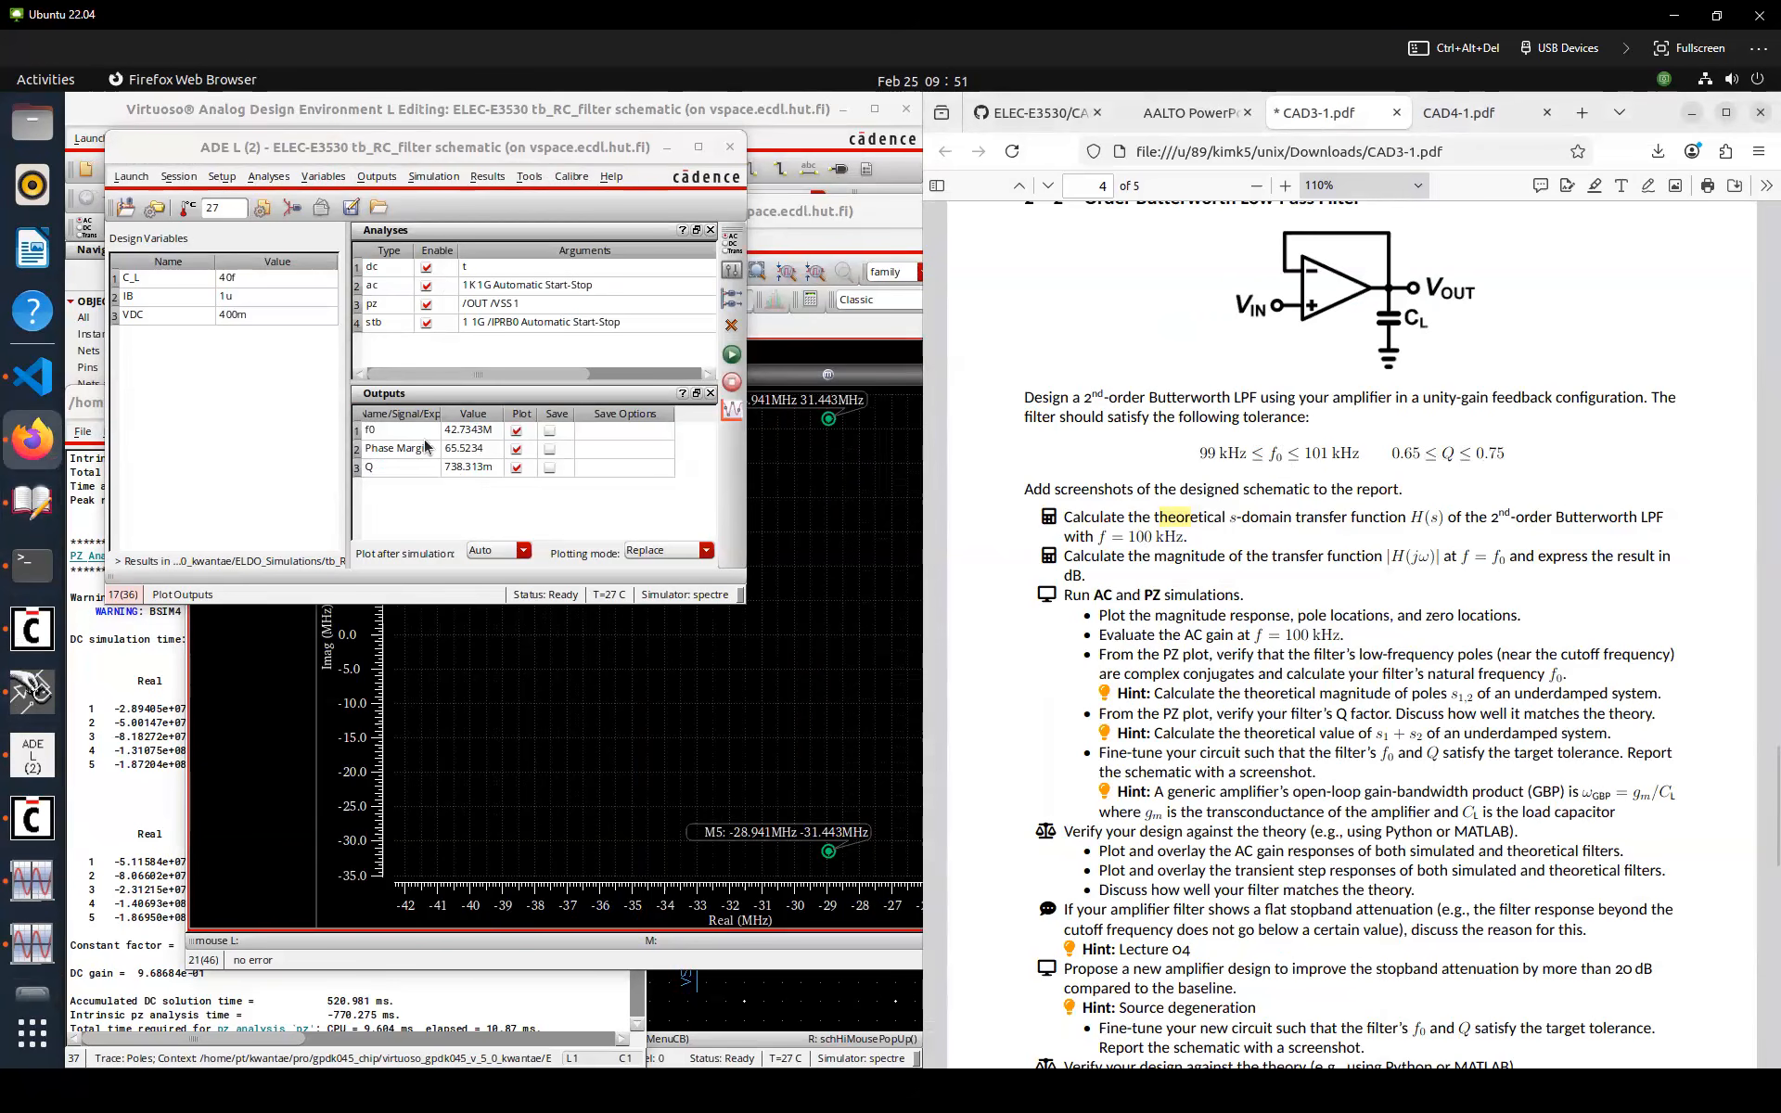
pyautogui.click(292, 493)
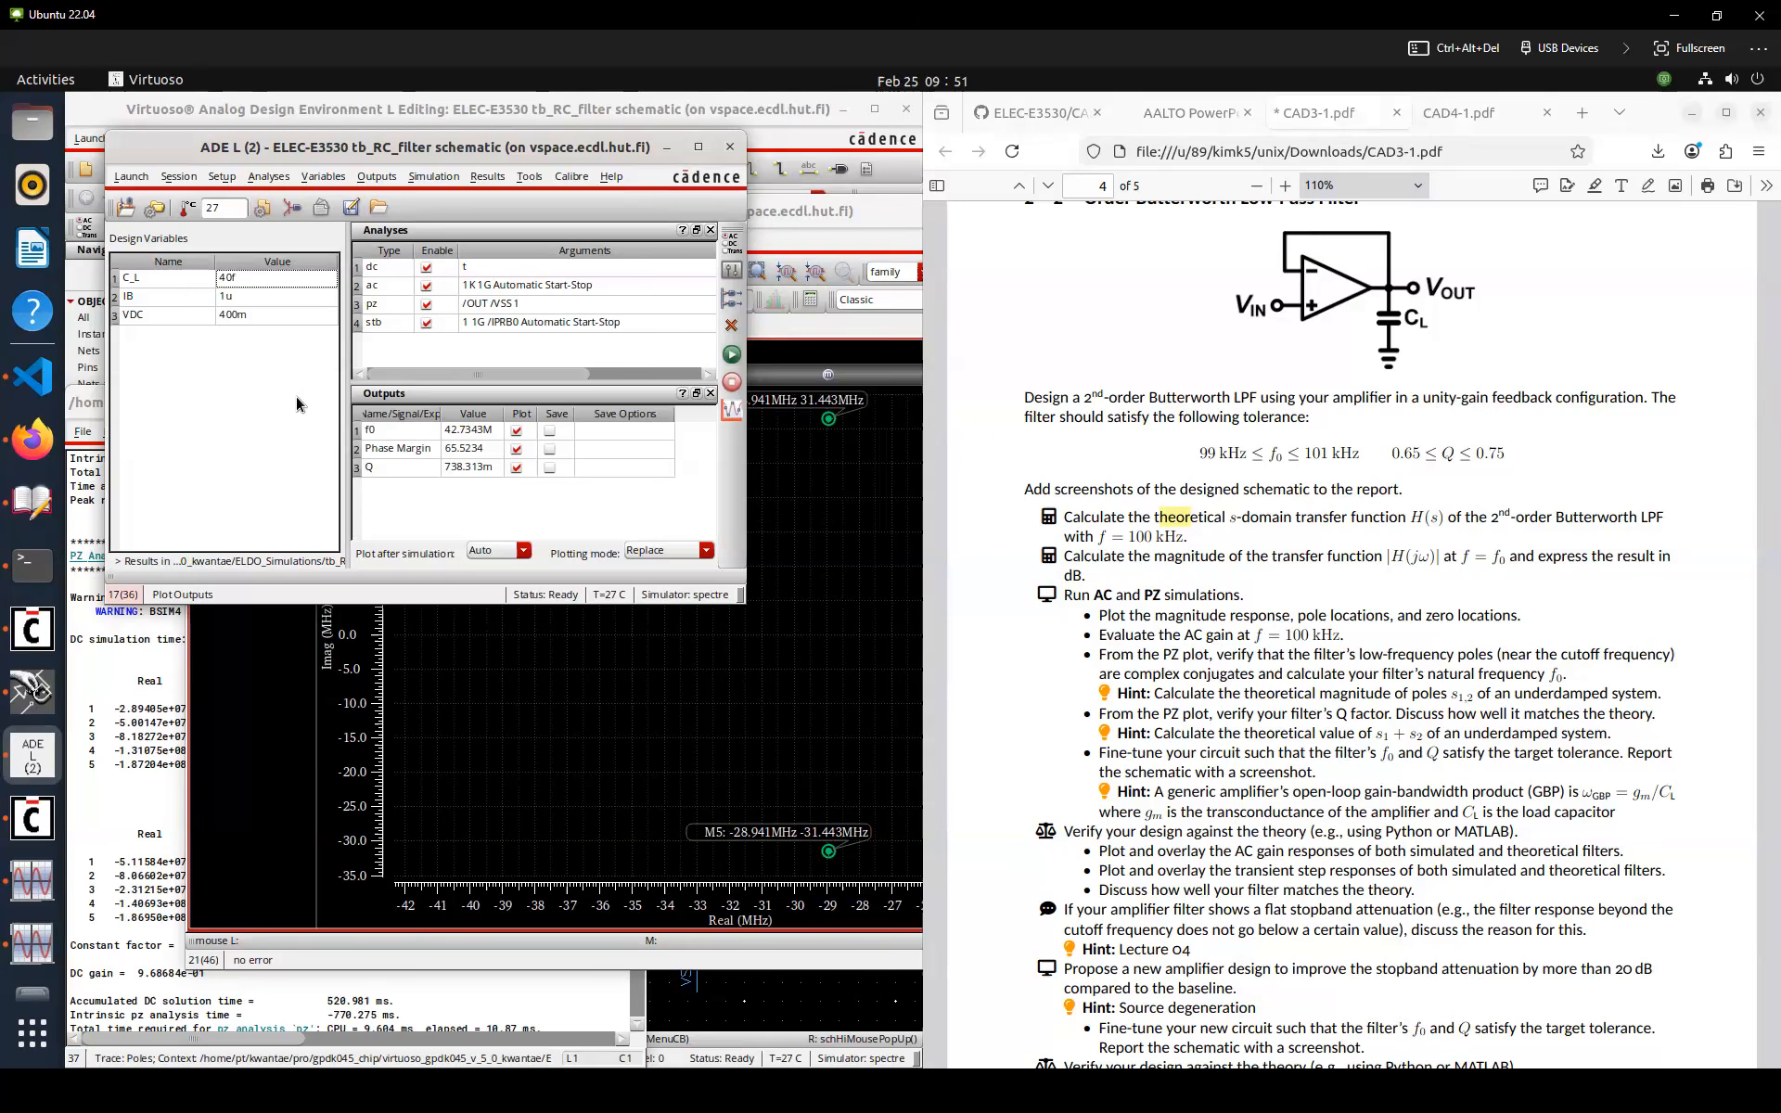
pyautogui.scroll(-2, 1229, 738)
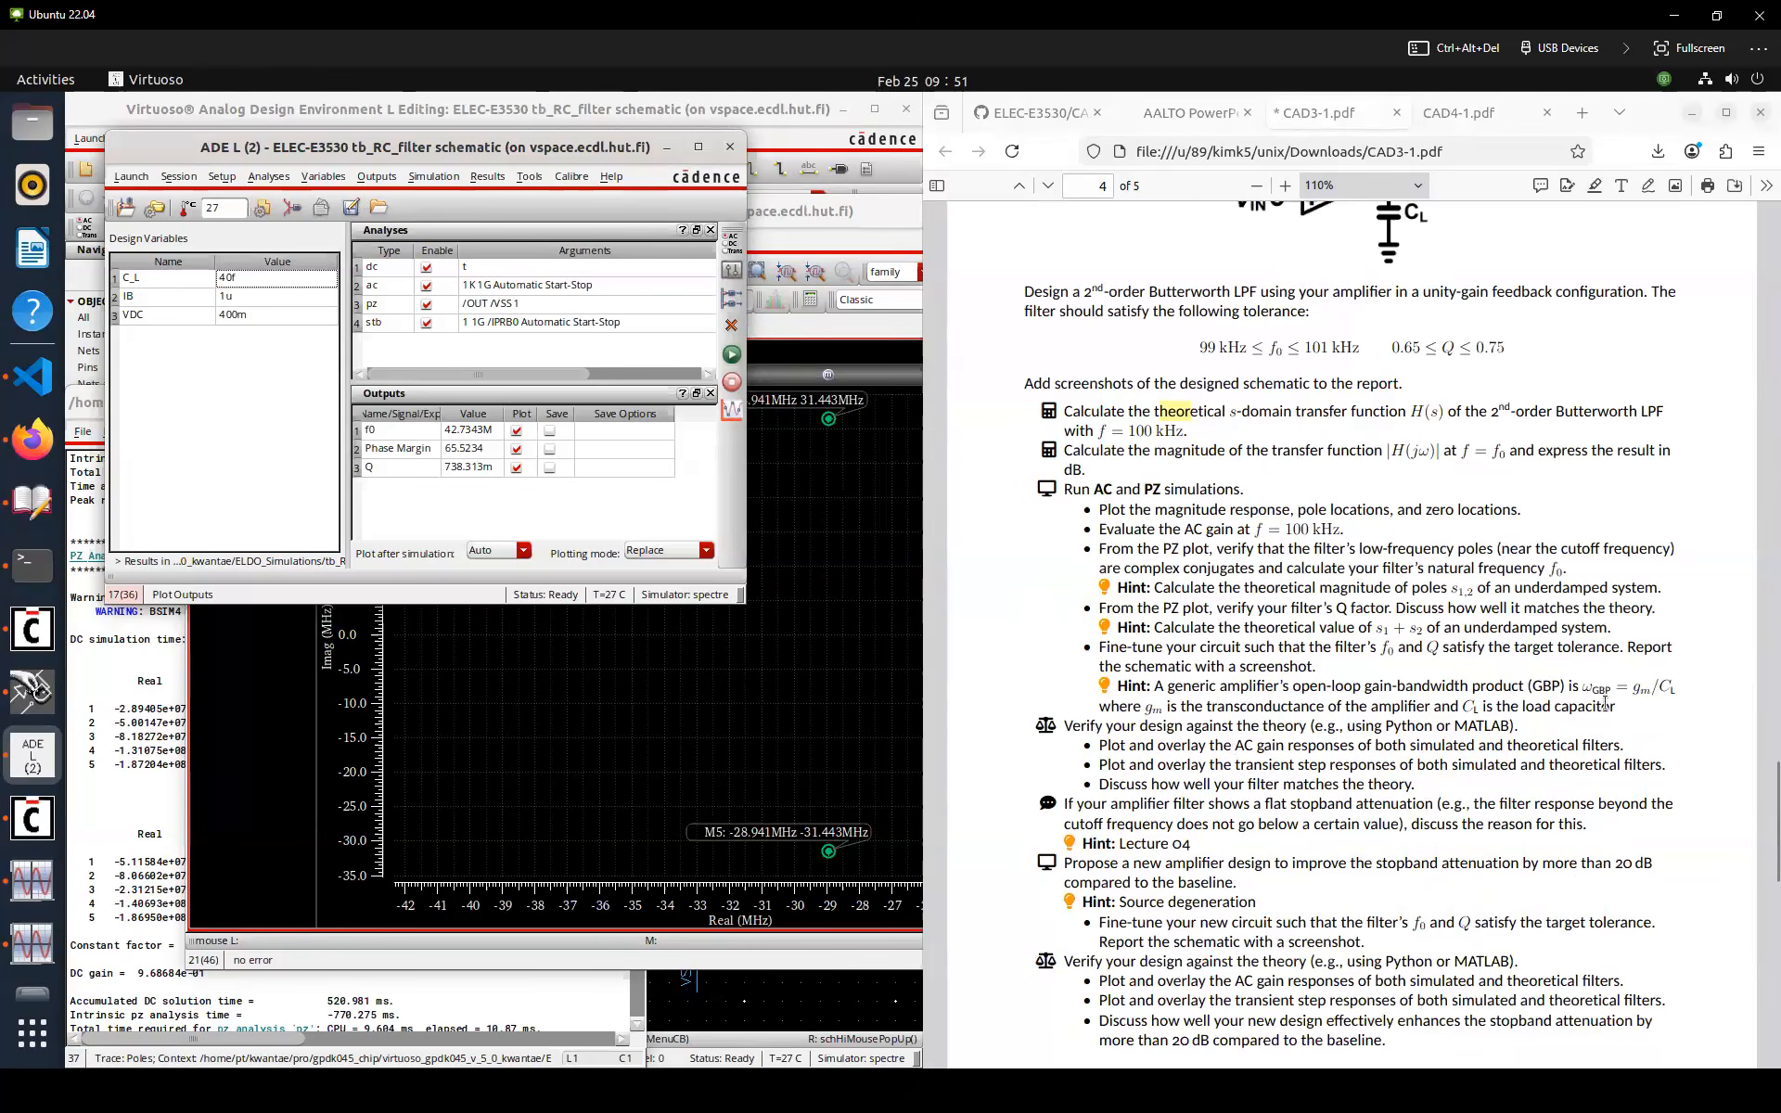
pyautogui.doubleClick(1635, 694)
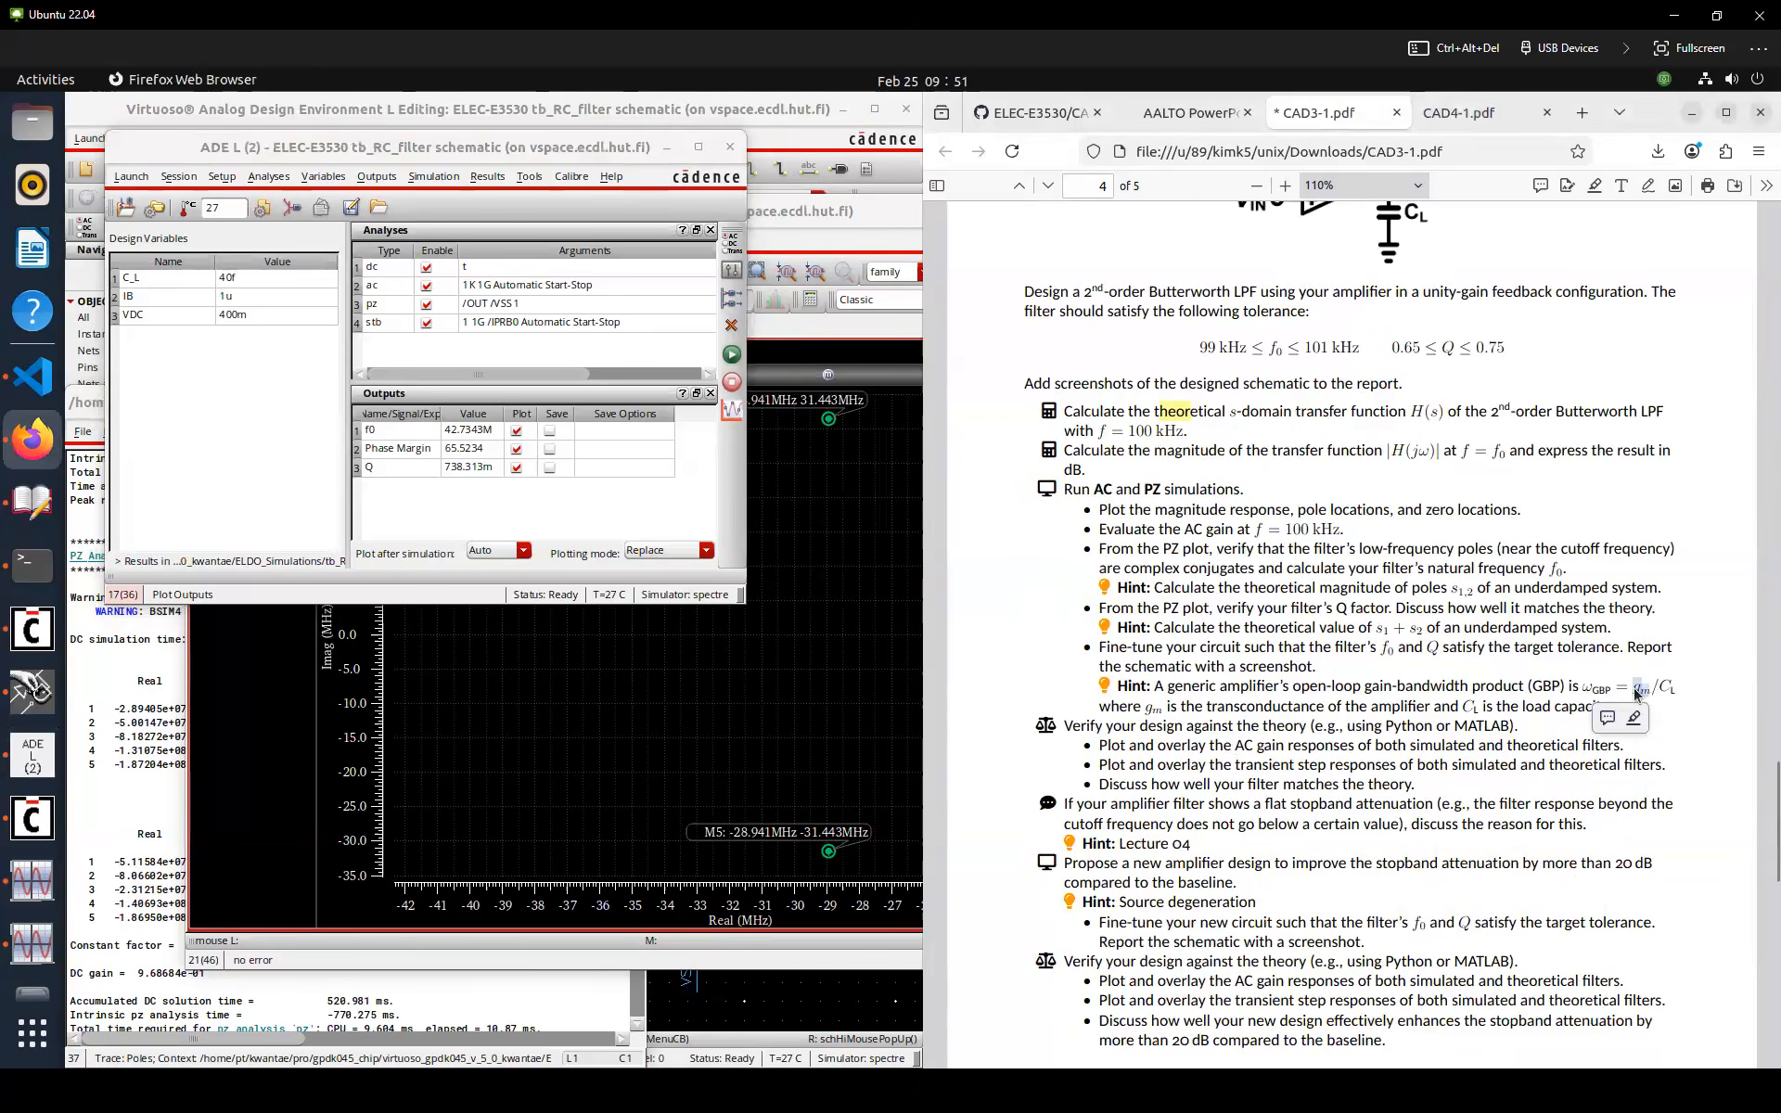
pyautogui.click(1514, 685)
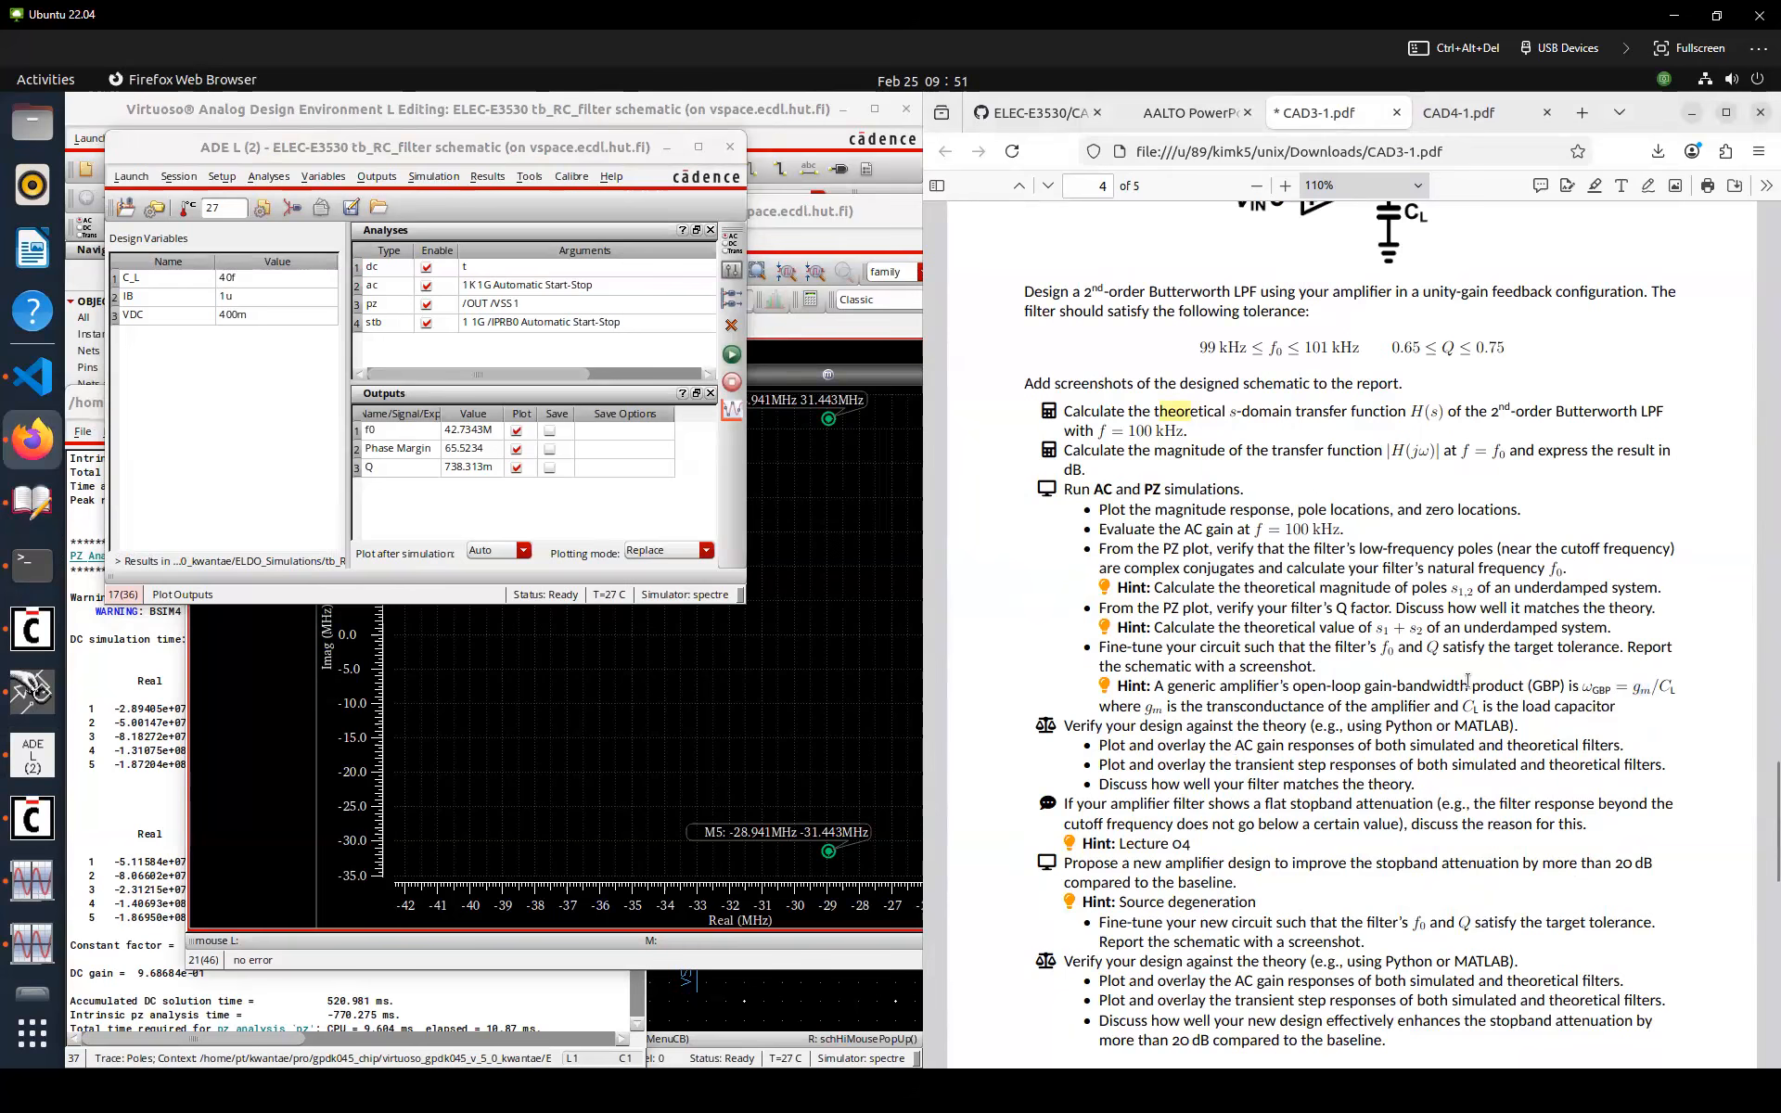
pyautogui.press('super')
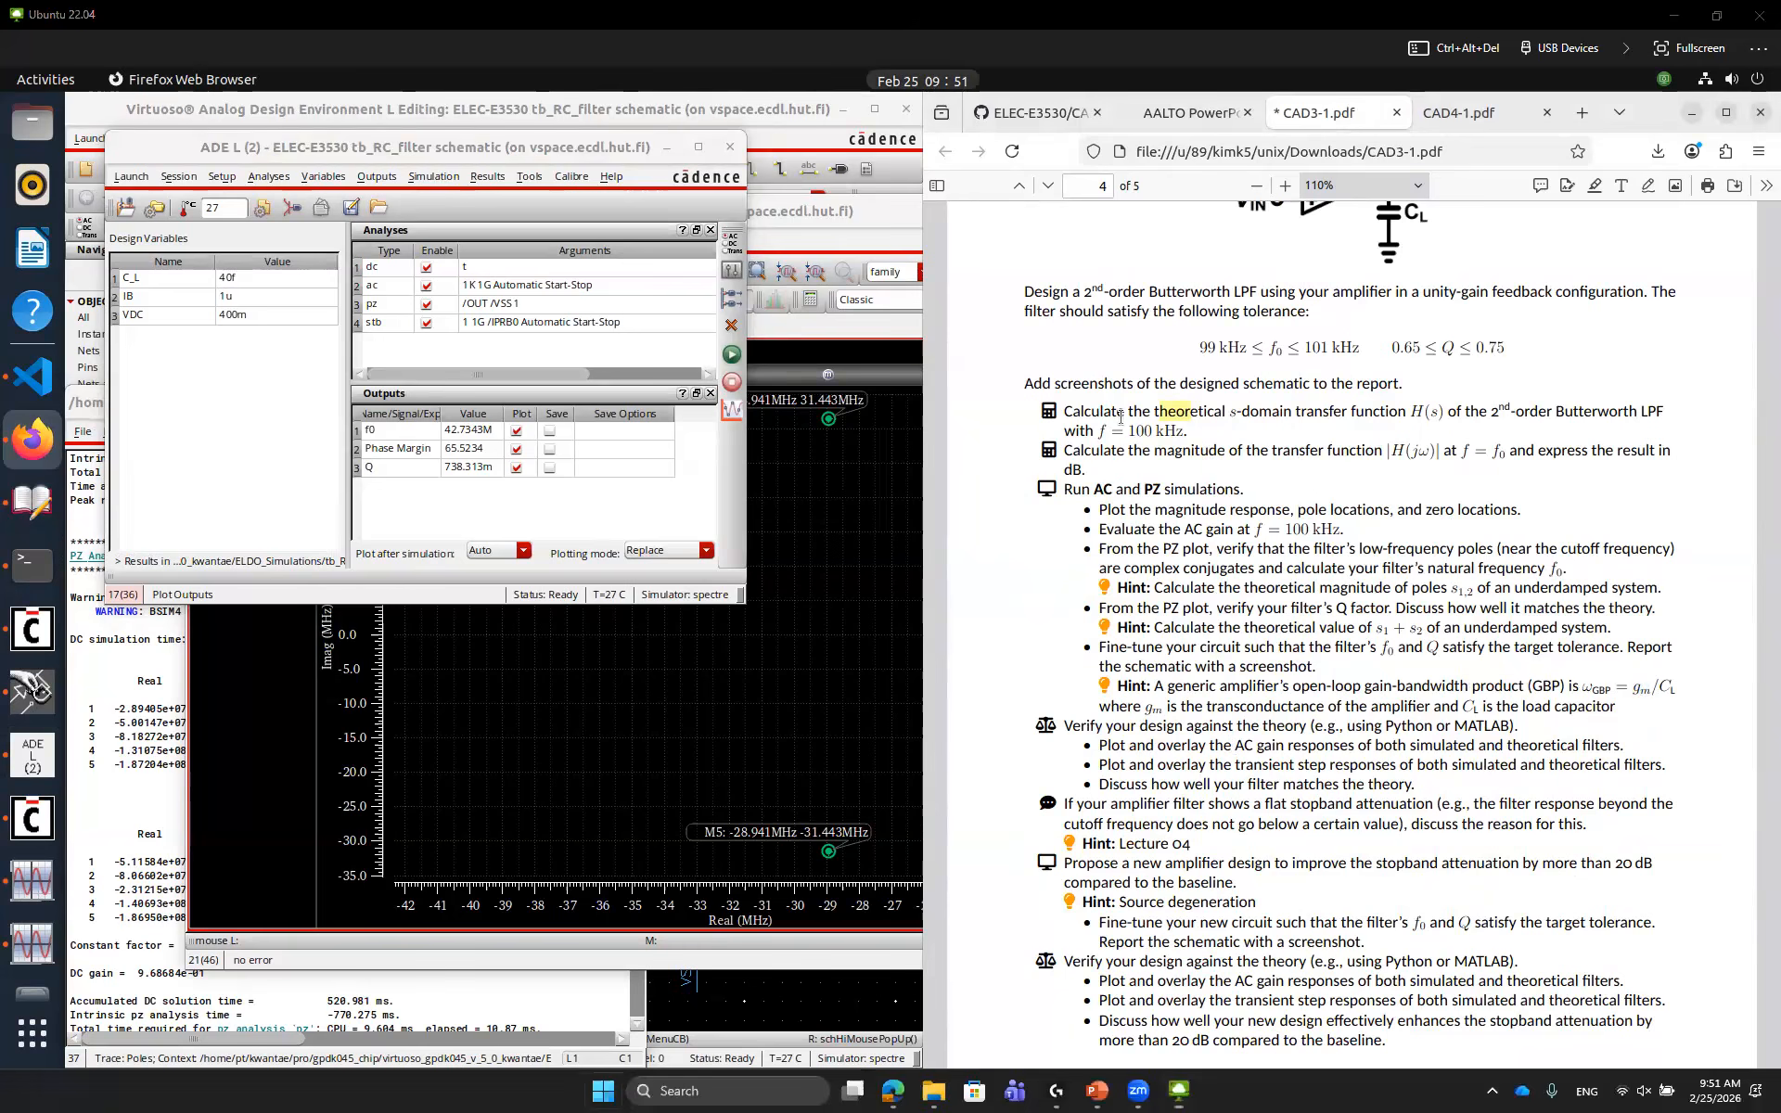
pyautogui.moveTo(1097, 1092)
pyautogui.click(1180, 1001)
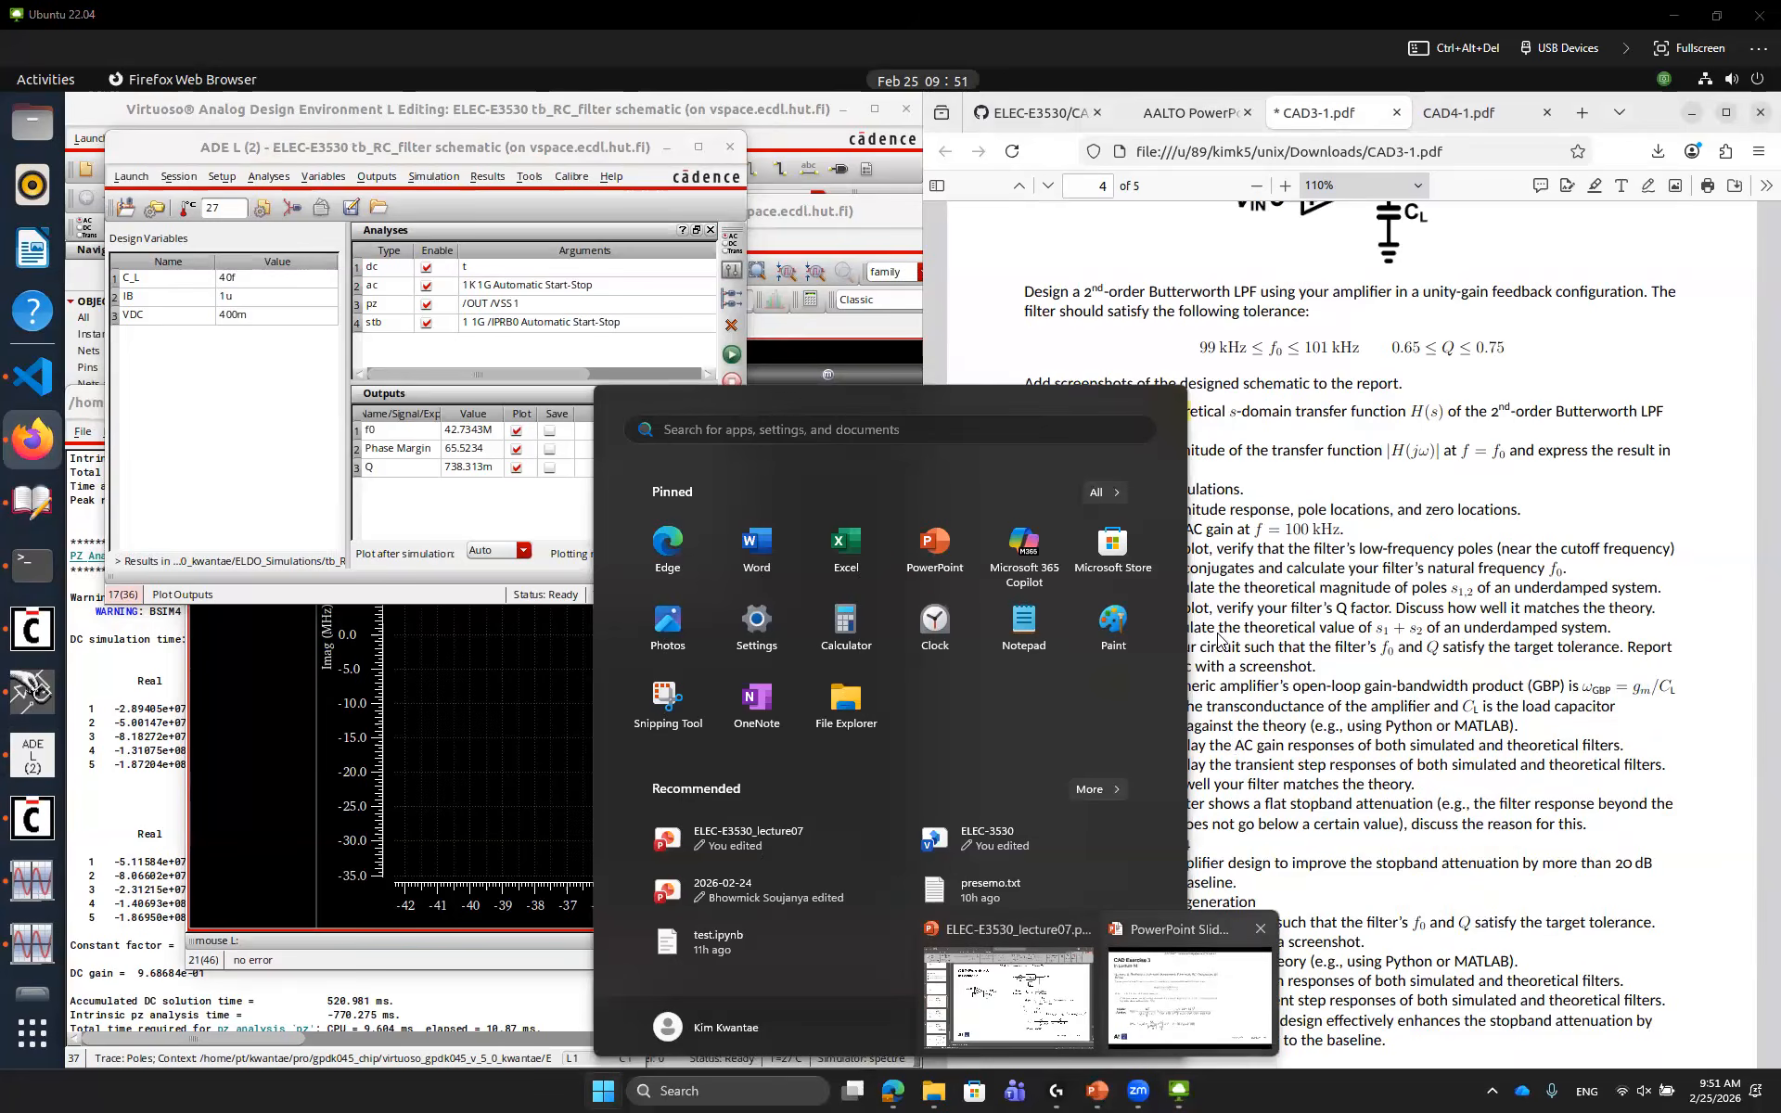
pyautogui.press('Right')
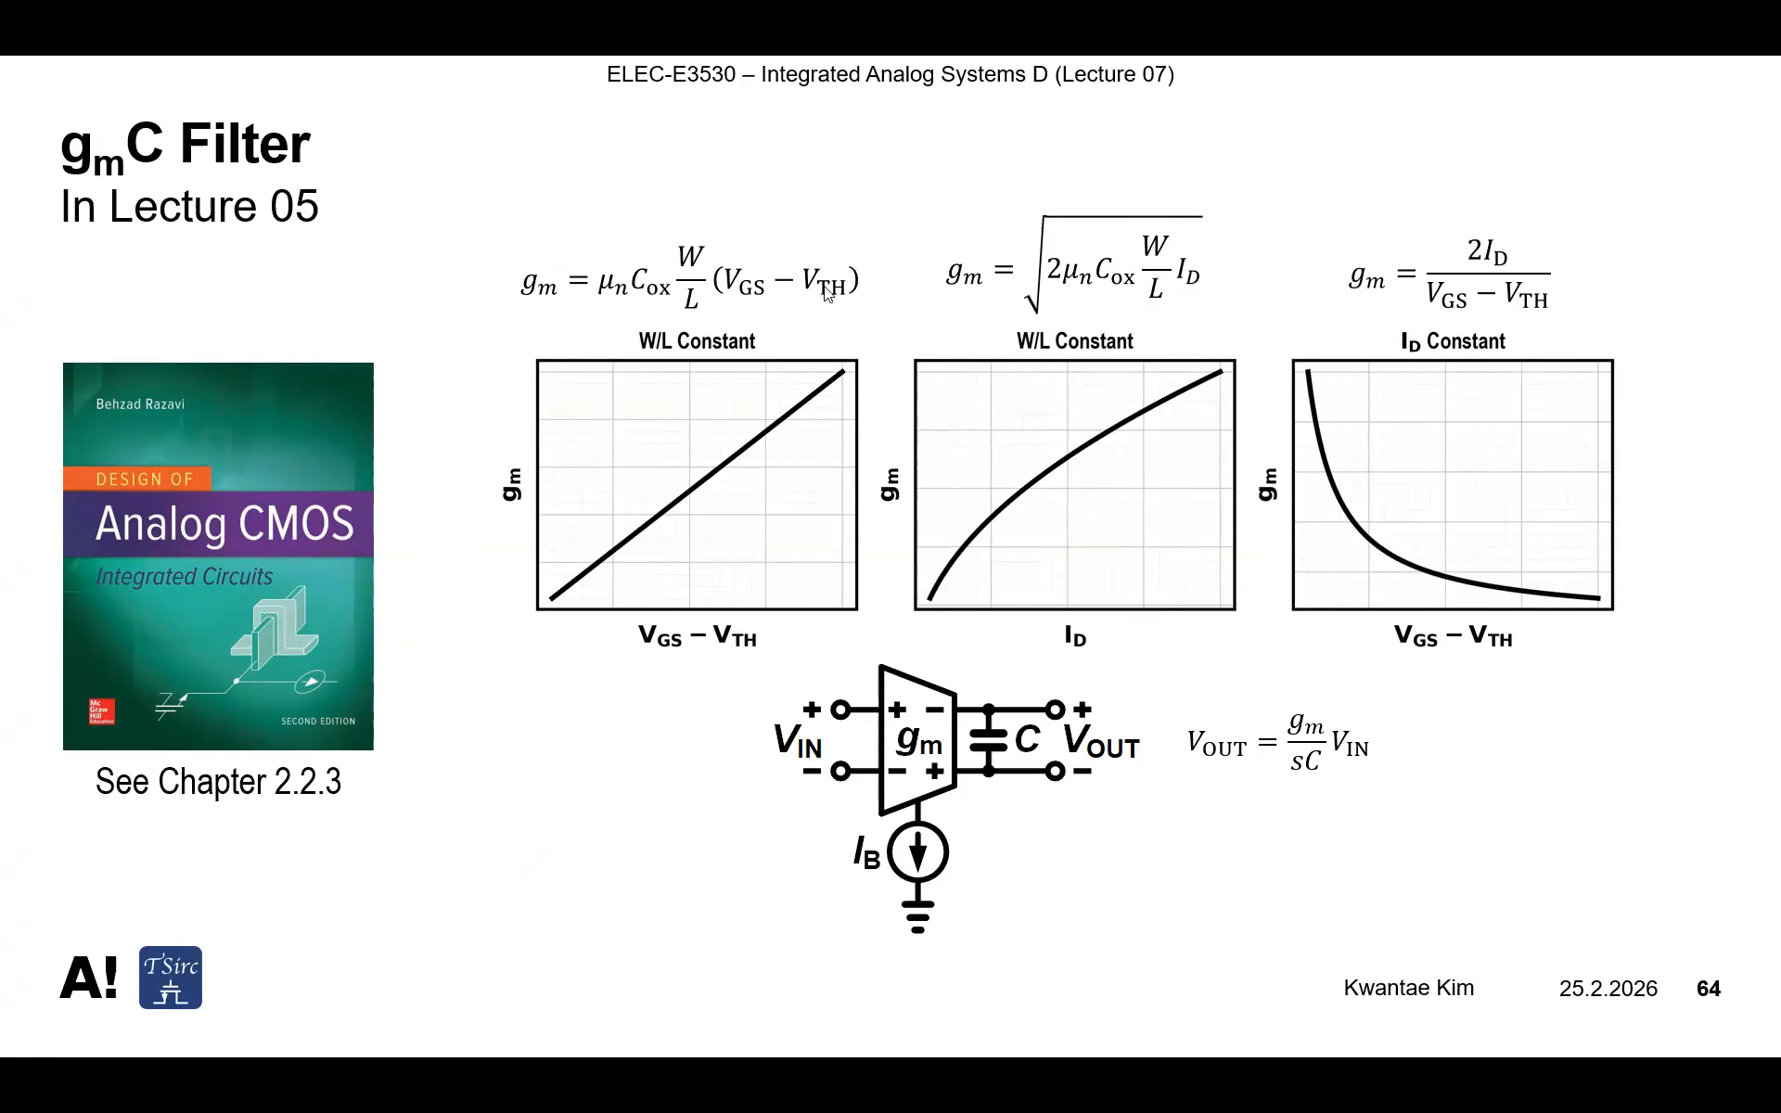
pyautogui.press('super+Tab')
pyautogui.click(742, 278)
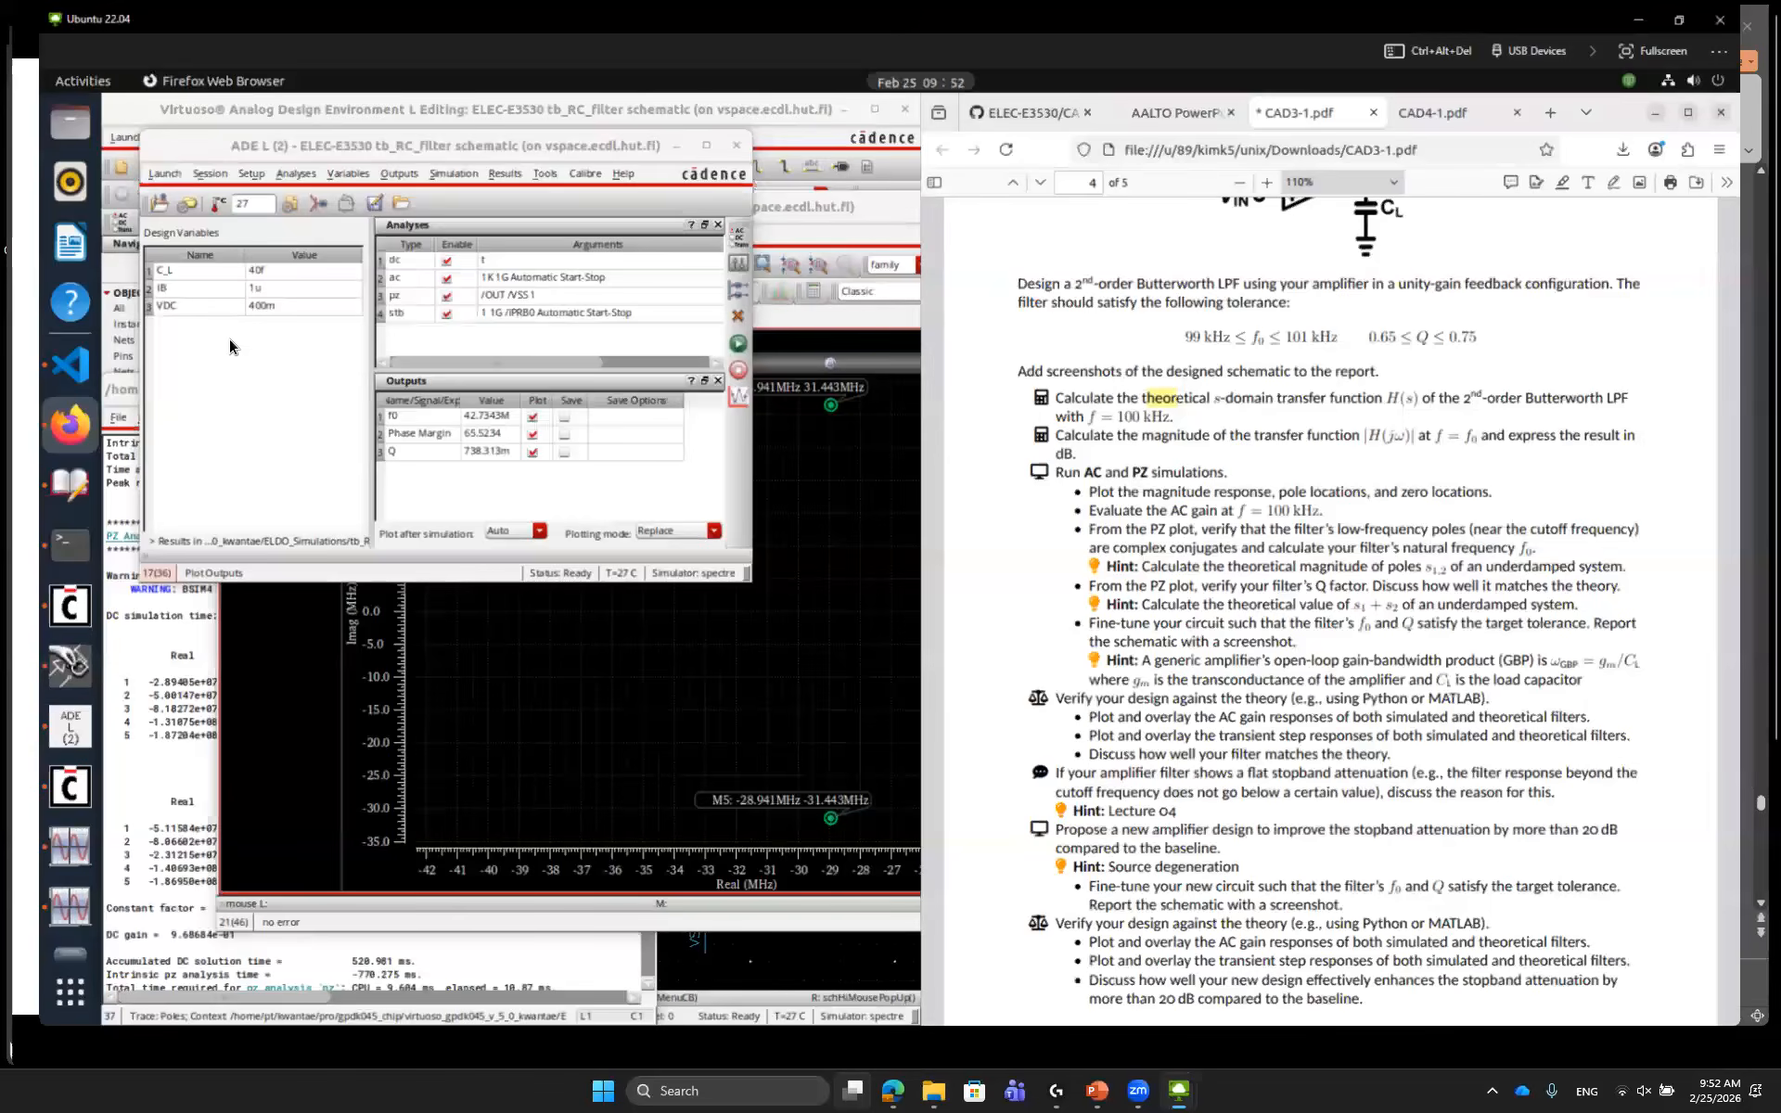
# Set the design variable IB to 1n and rerun the simulation
pyautogui.doubleClick(245, 301)
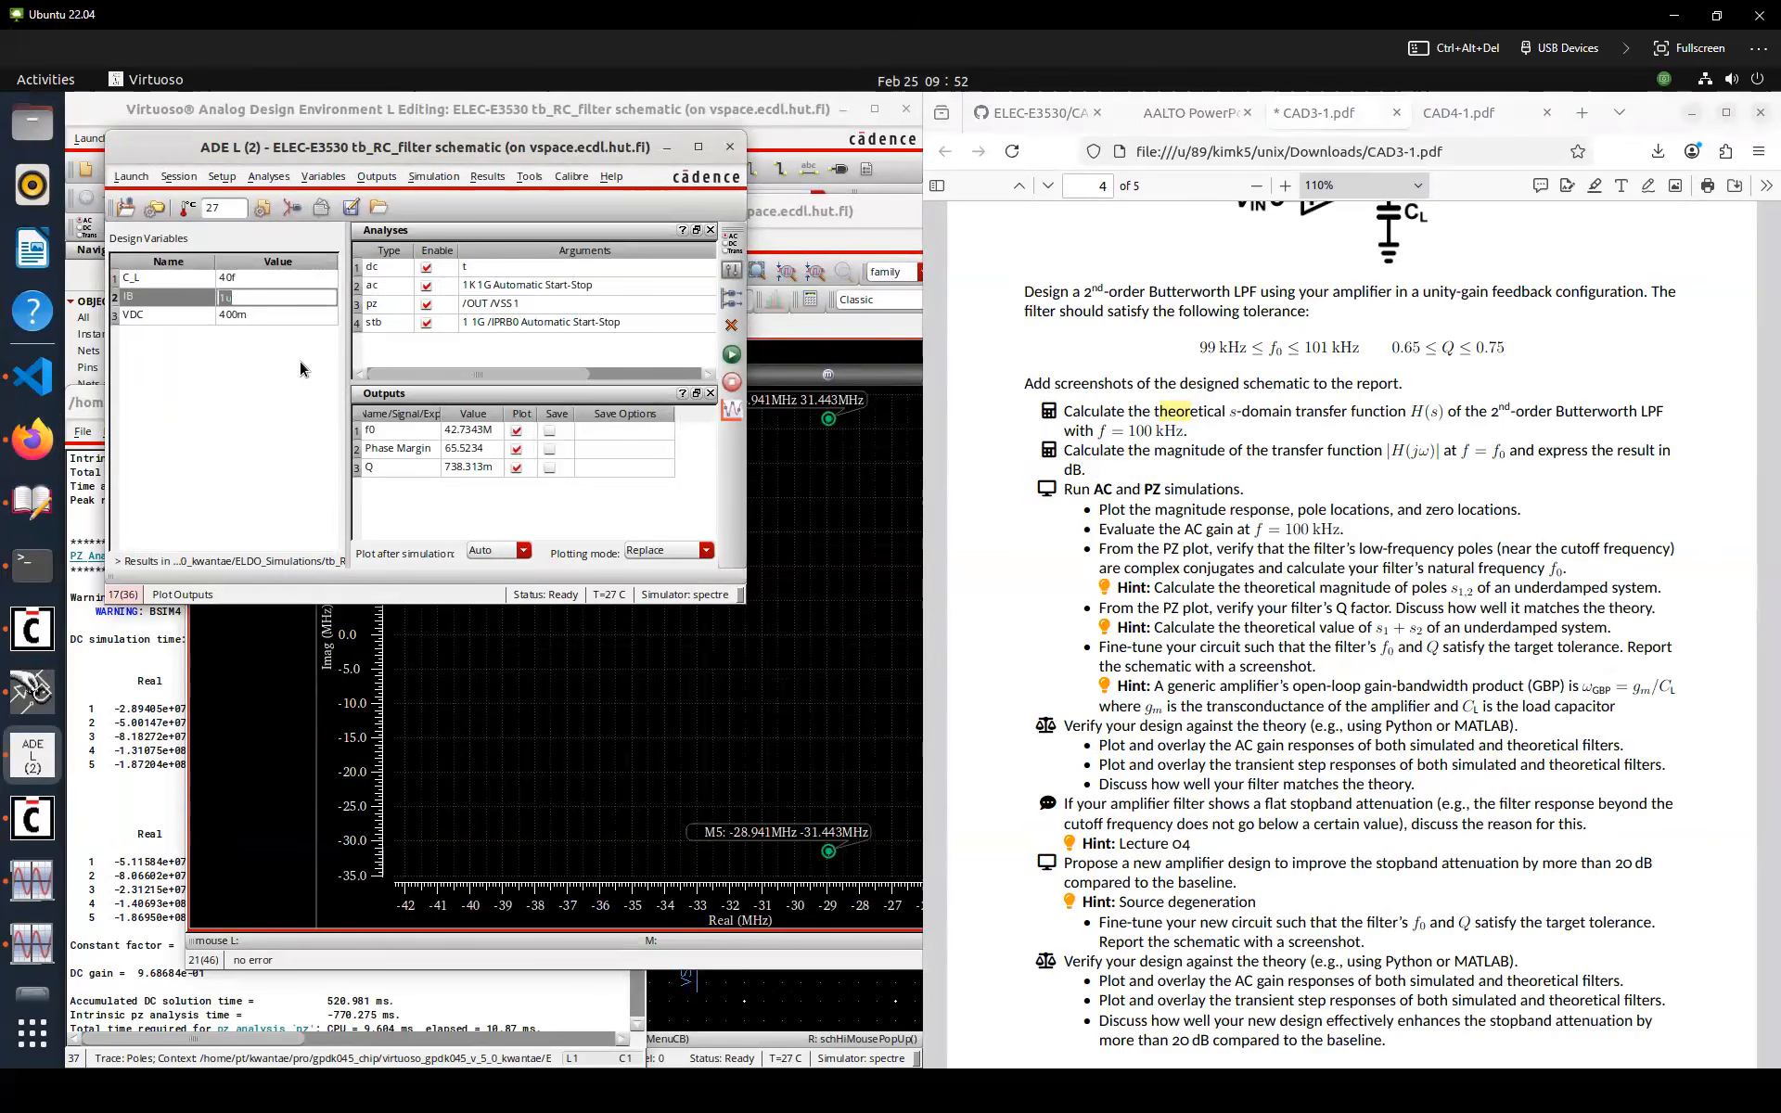
pyautogui.write('1n')
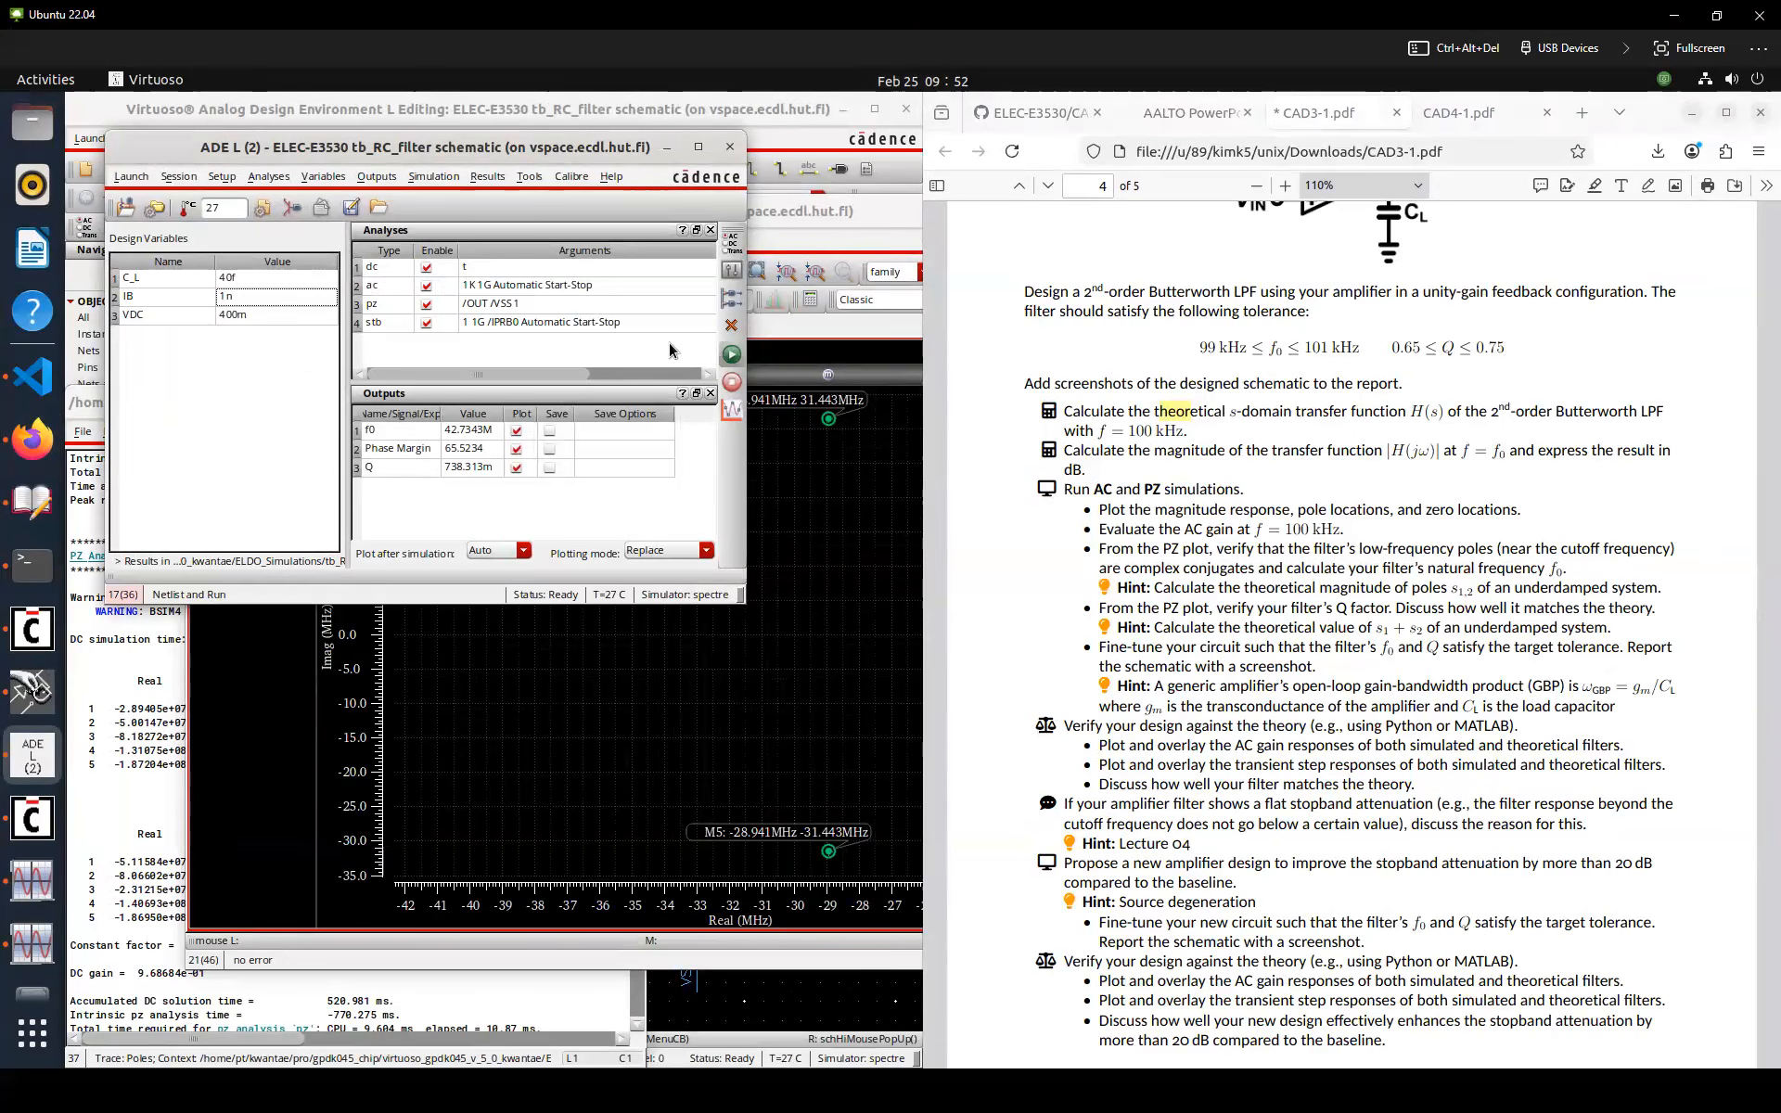
pyautogui.click(732, 354)
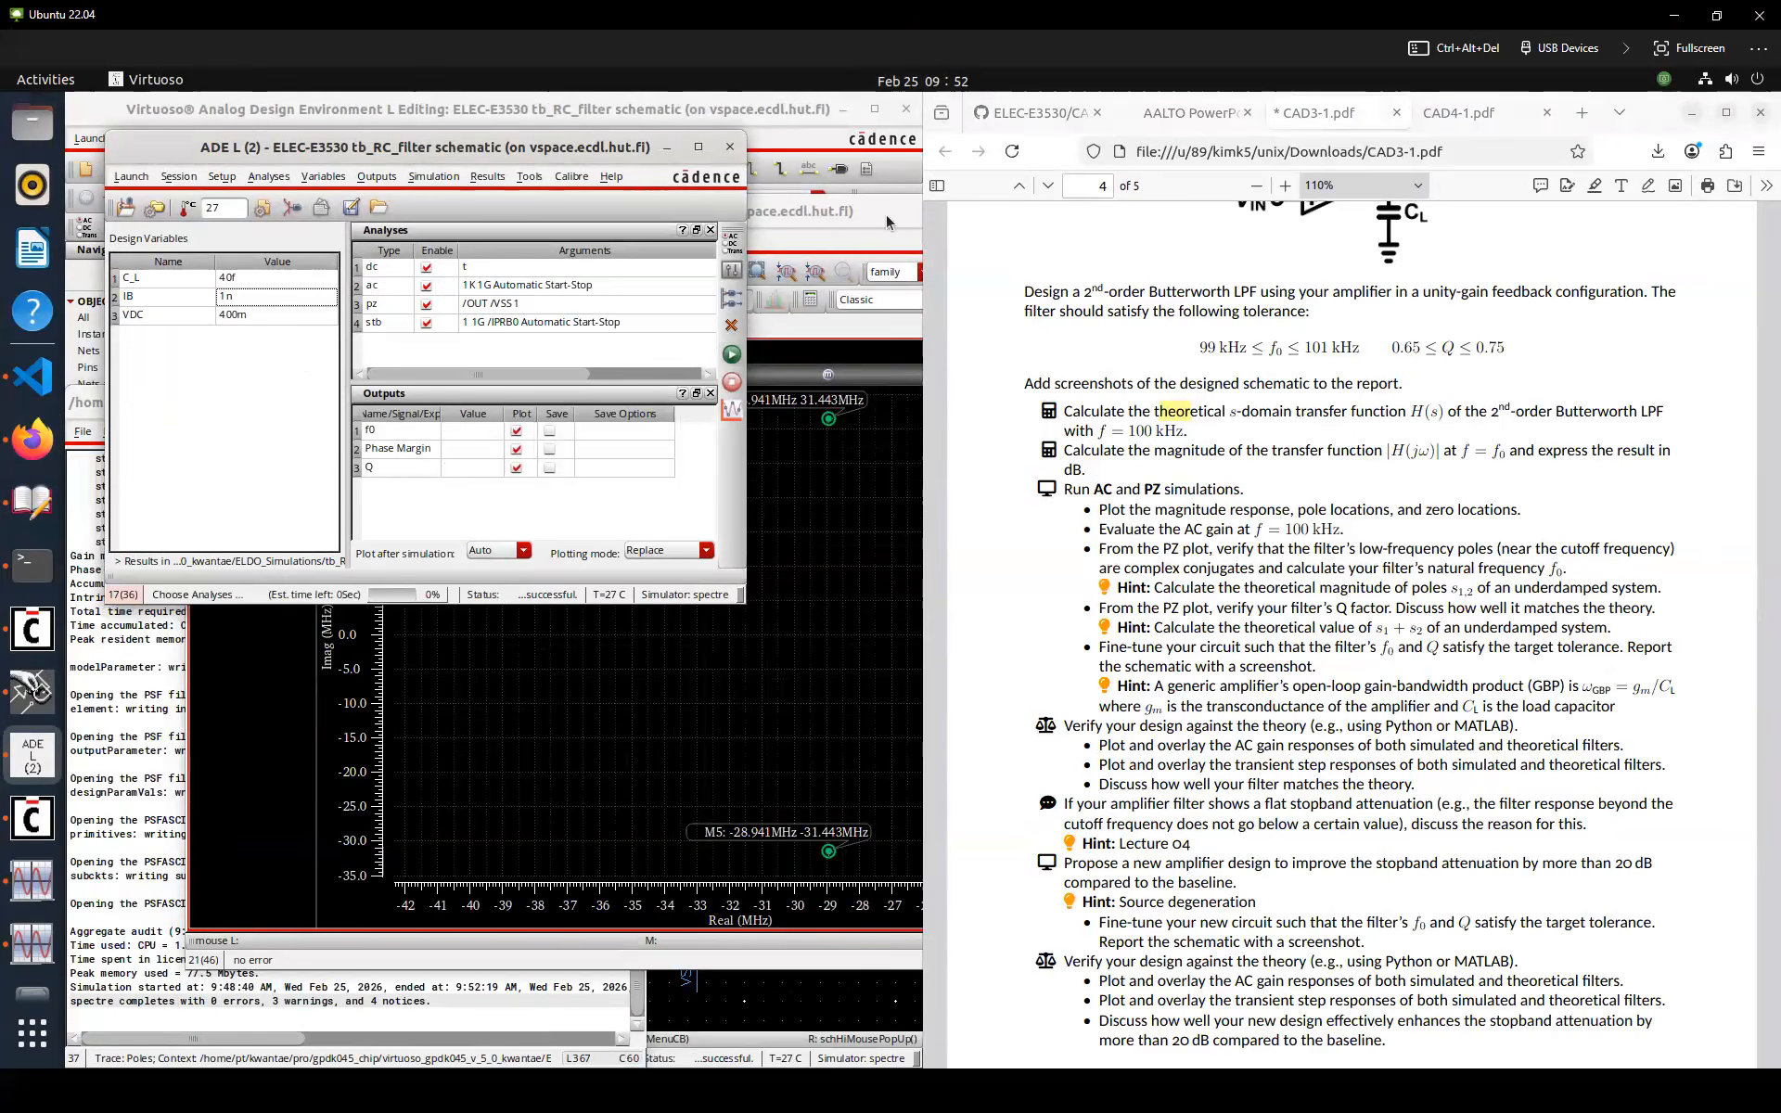
pyautogui.click(589, 153)
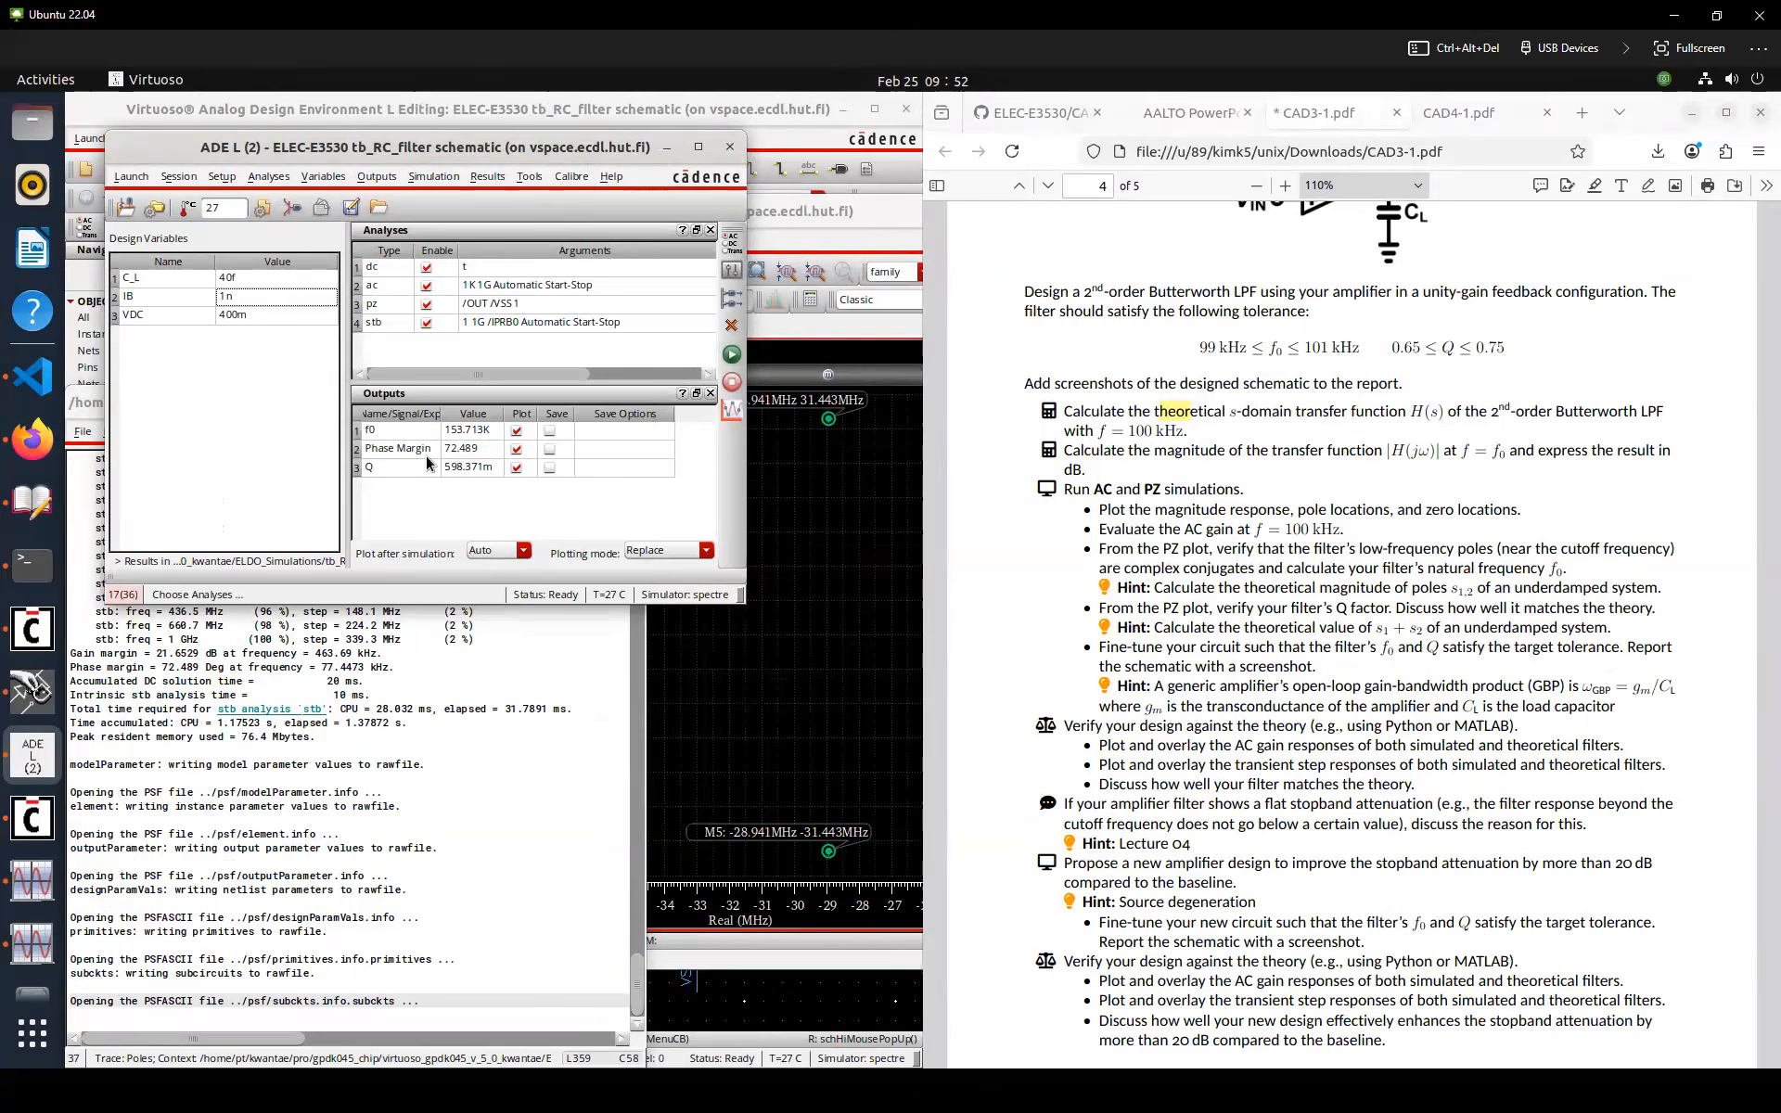
# Set IB to 700p and rerun the simulation
pyautogui.click(246, 295)
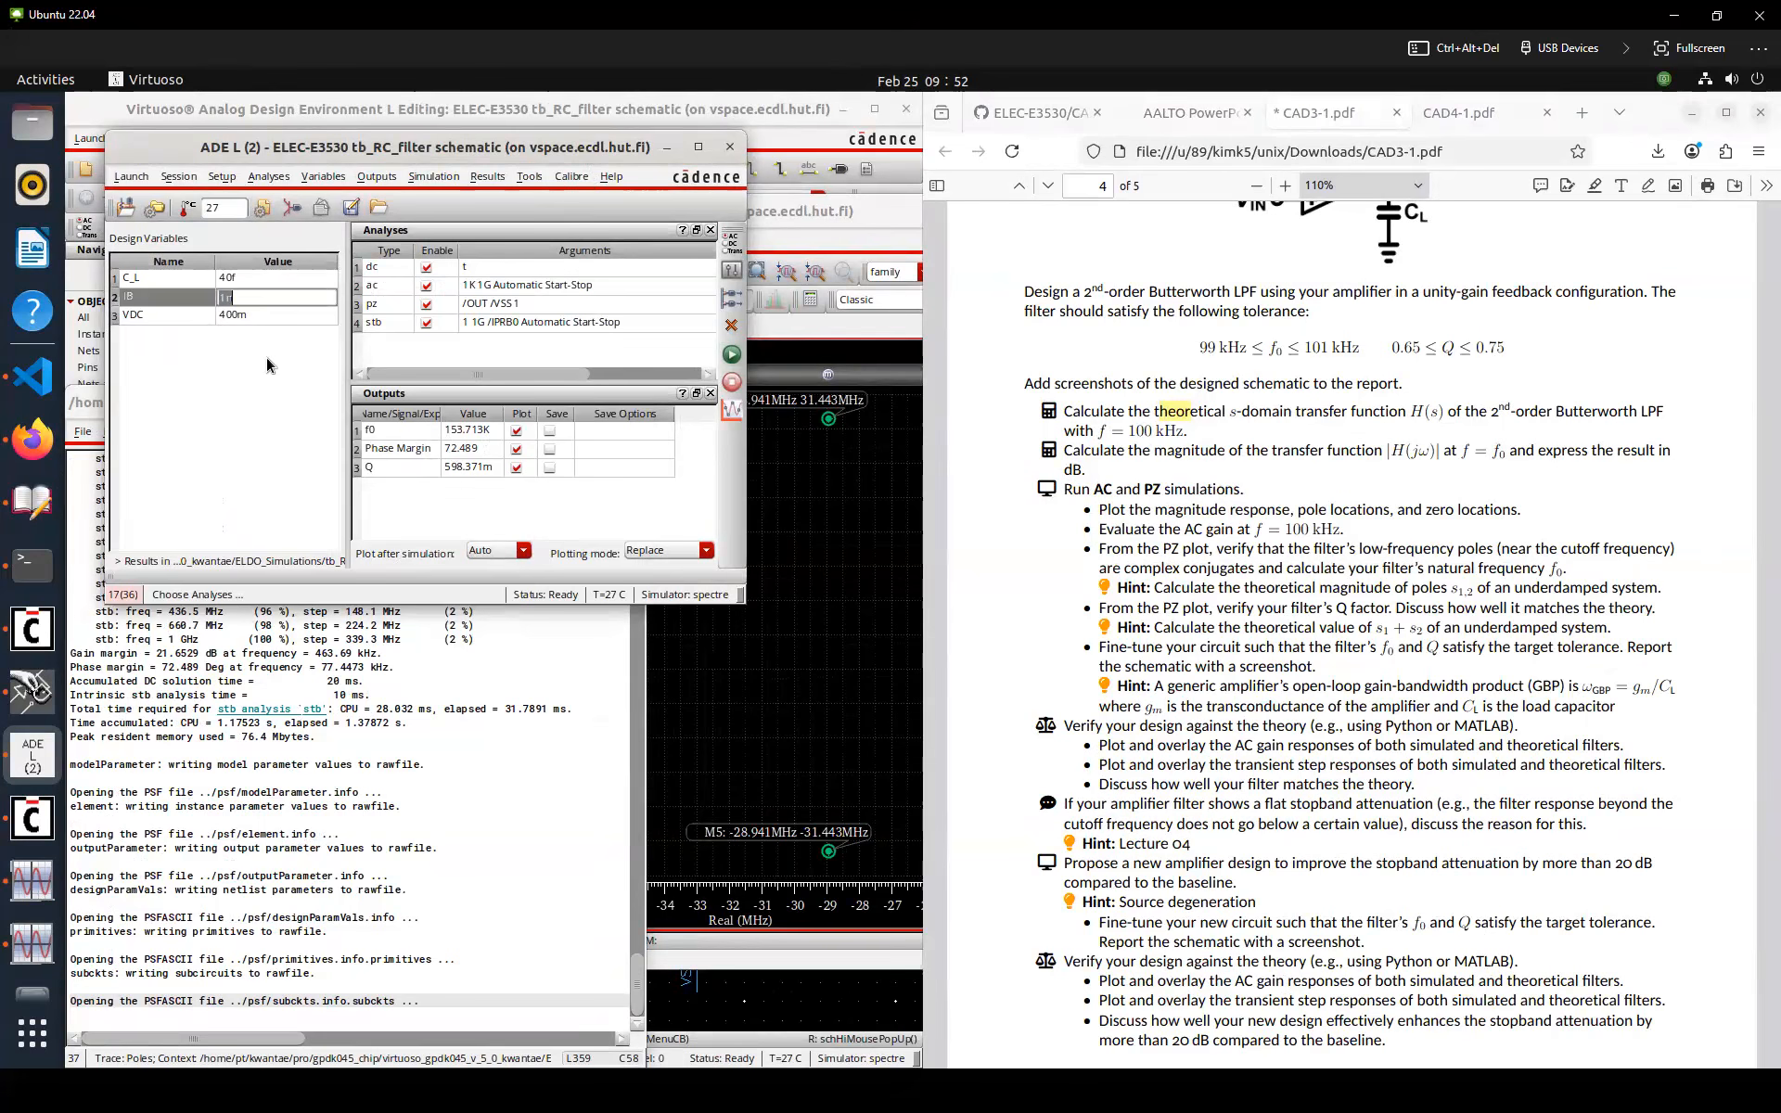
pyautogui.press('Left')
pyautogui.press('Delete')
pyautogui.press('Delete')
pyautogui.write('700p')
pyautogui.press('Return')
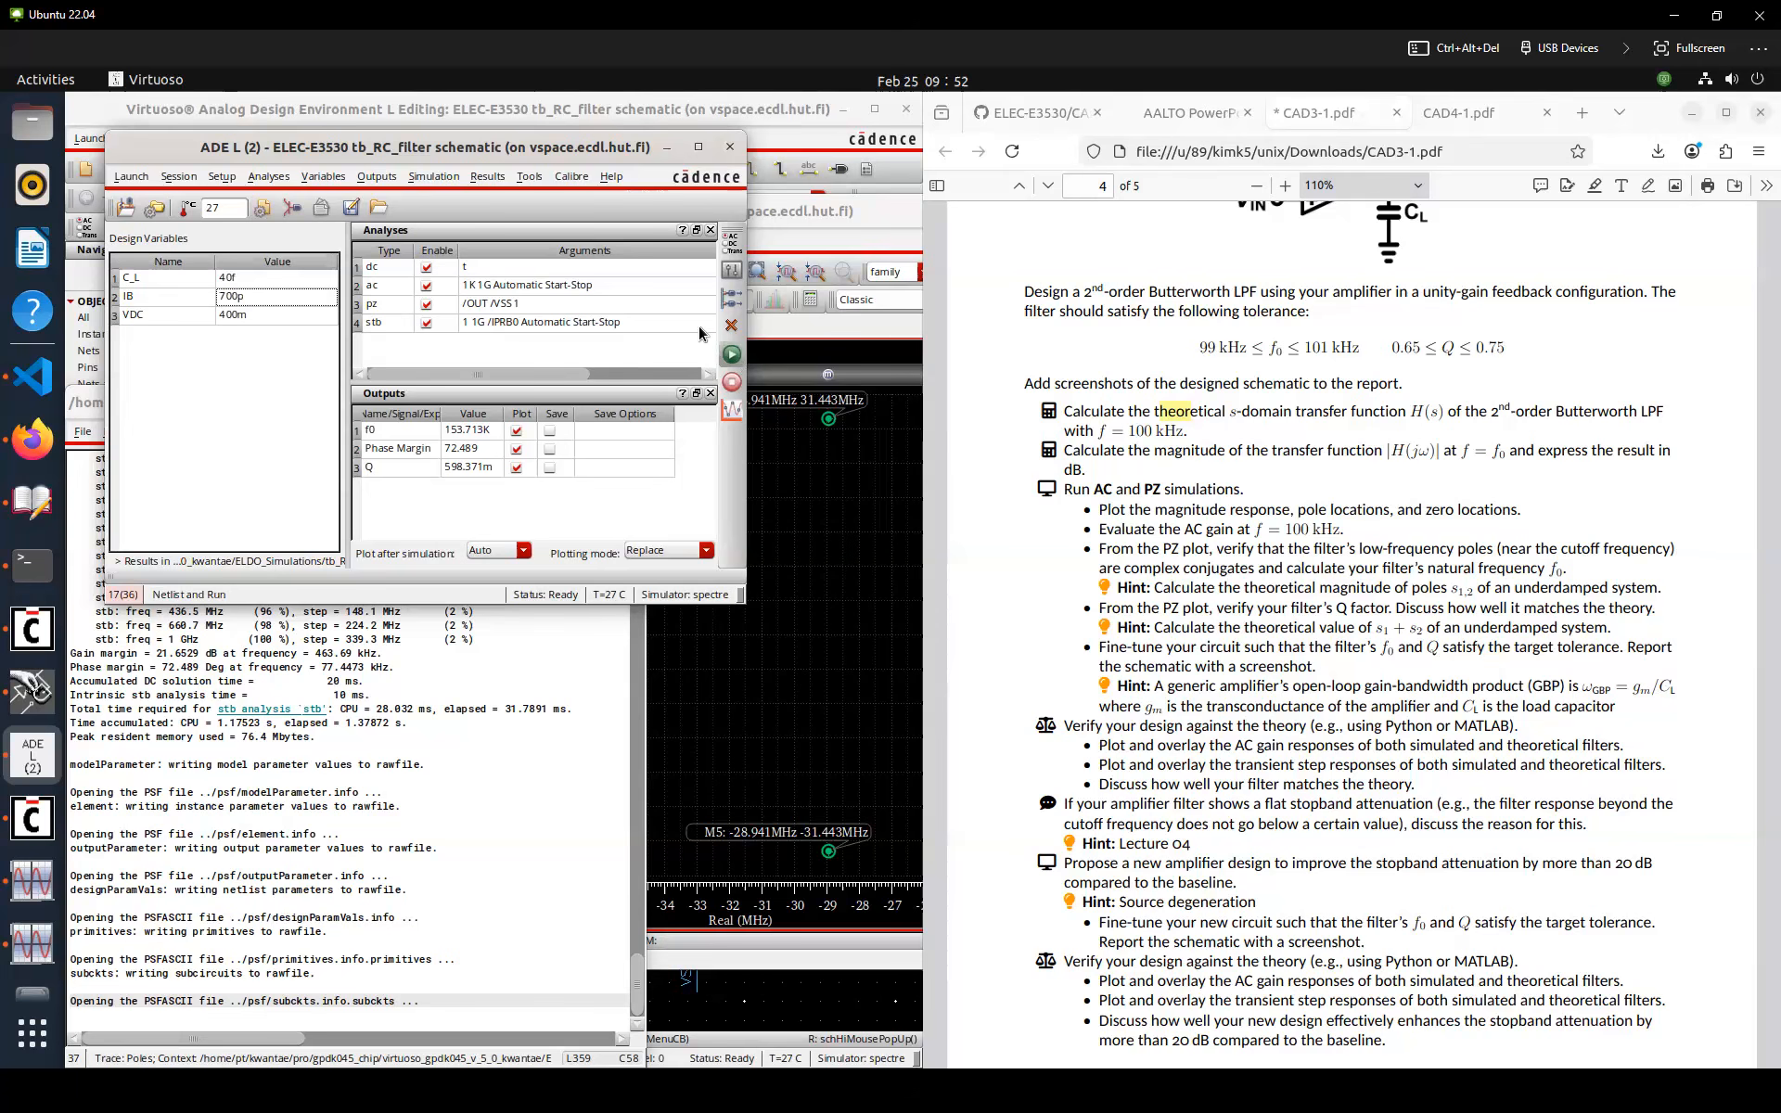
# Set IB to 500p and rerun the simulation
pyautogui.moveTo(593, 151); pyautogui.dragTo(1230, 159)
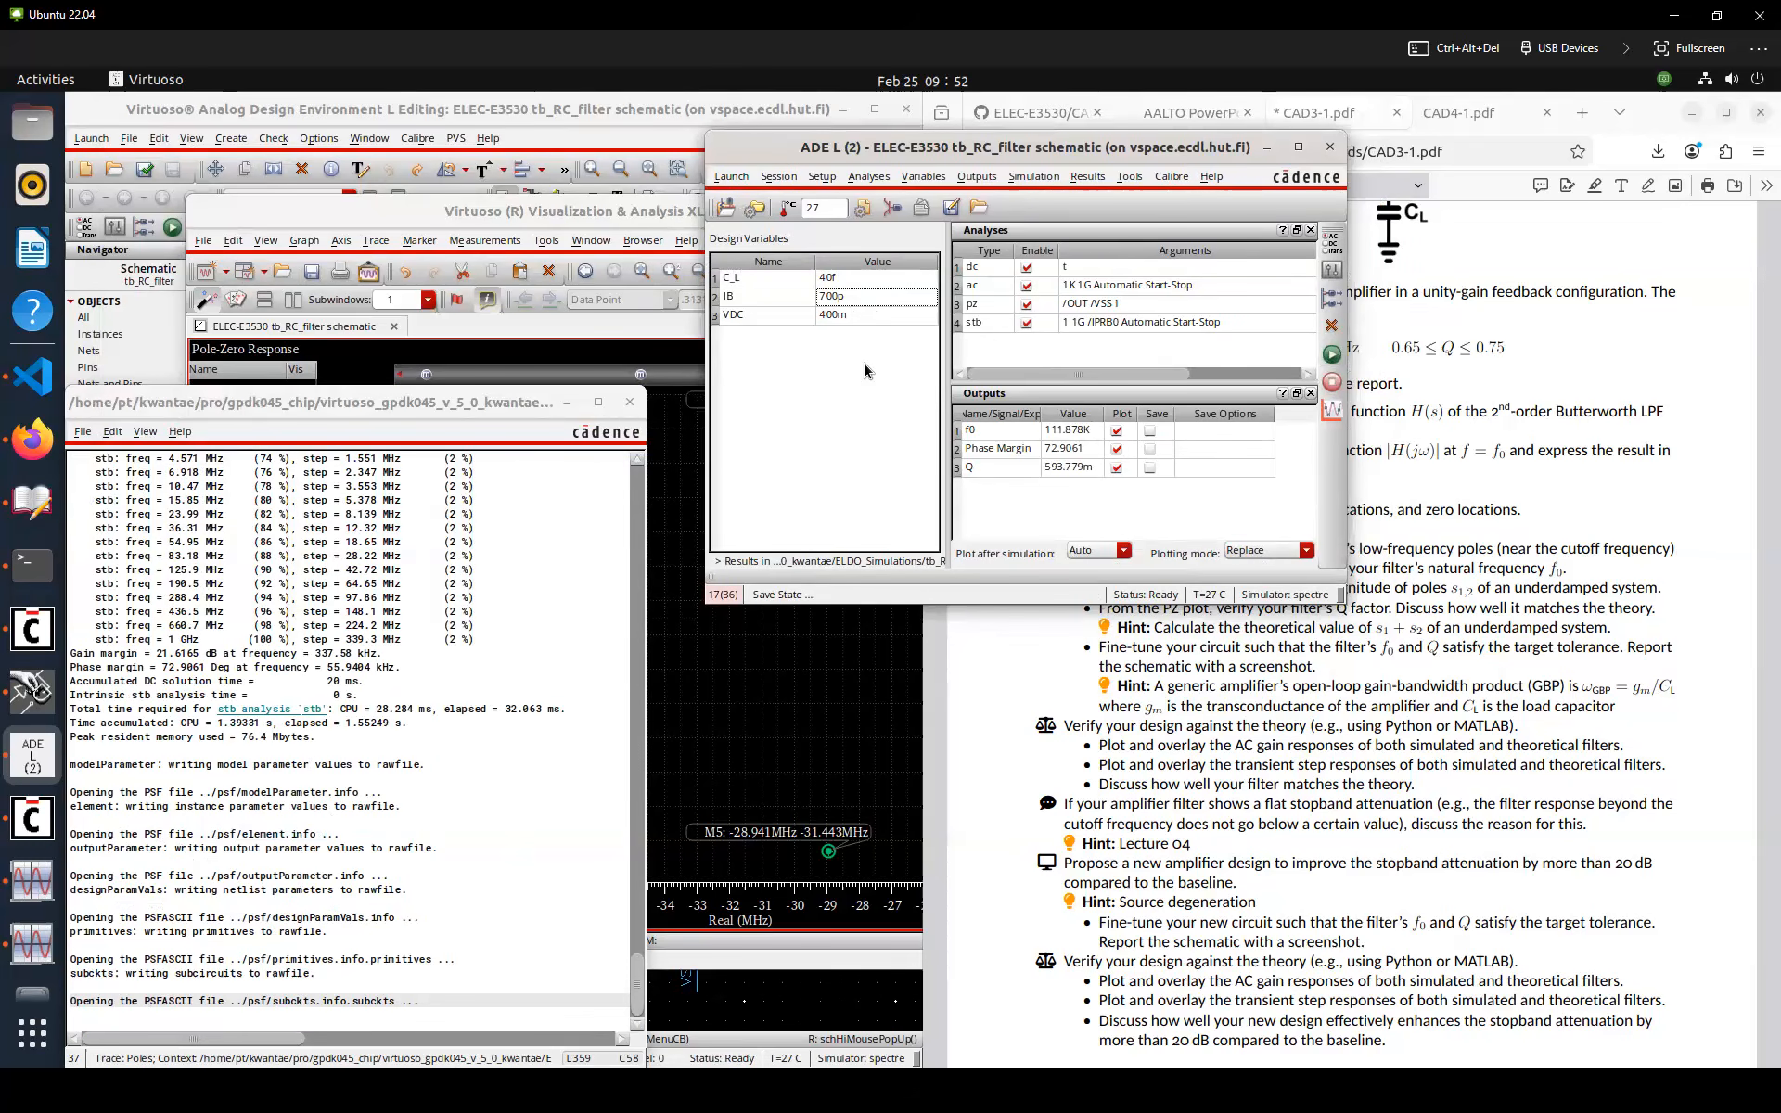
pyautogui.doubleClick(844, 295)
pyautogui.write('500p')
pyautogui.press('Return')
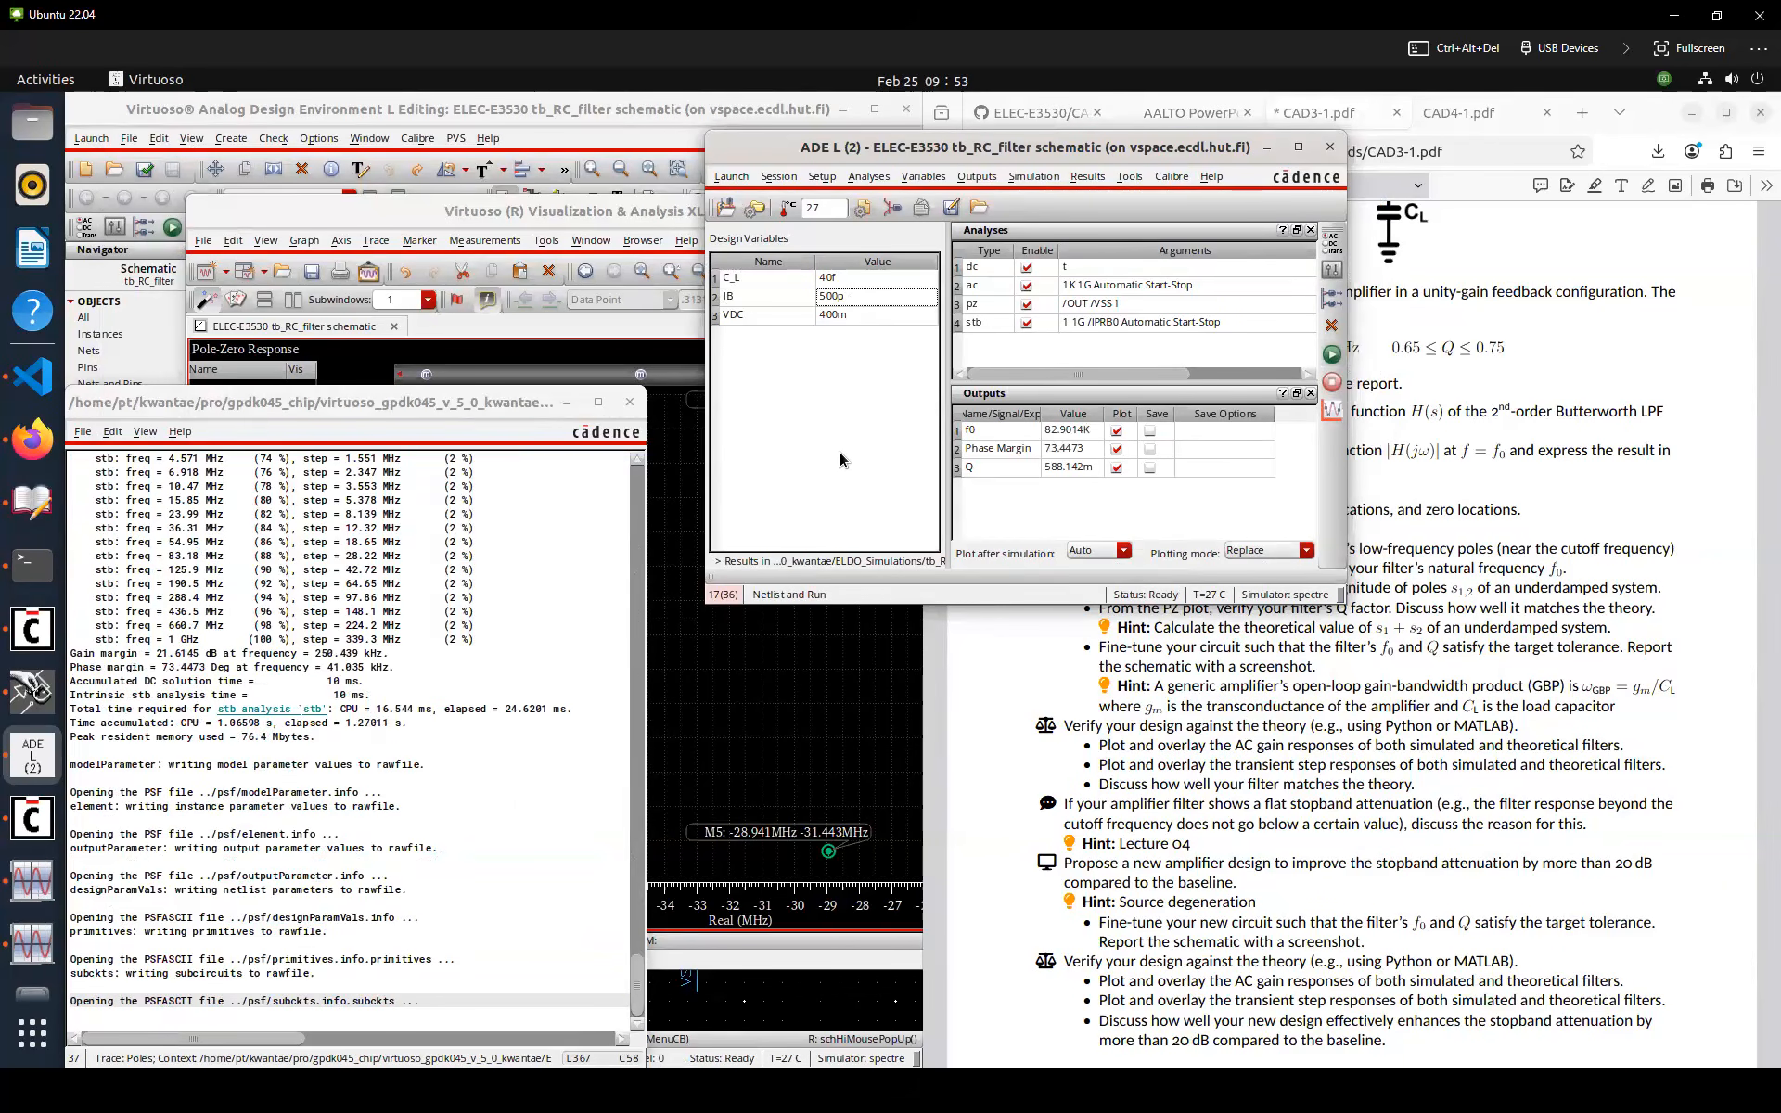
# Set the load capacitance C_L to 30f and rerun the simulation
pyautogui.click(833, 281)
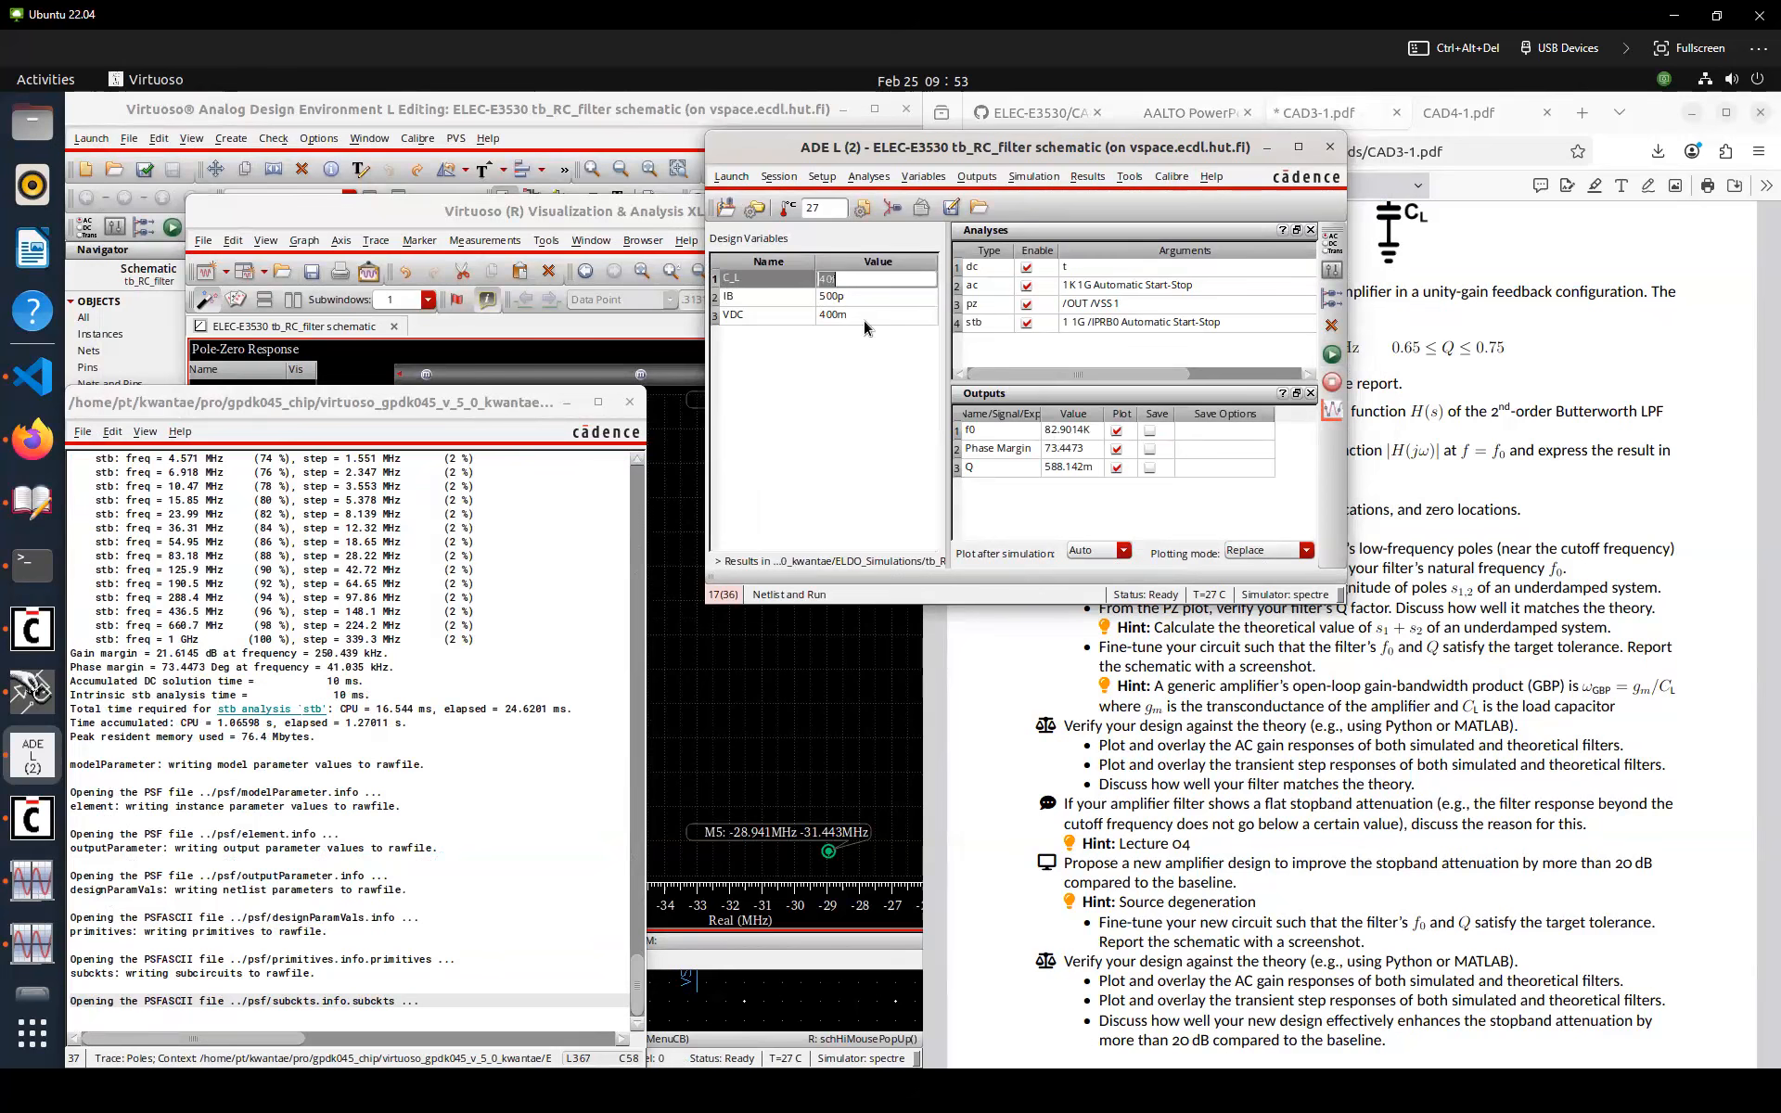
pyautogui.write('3')
pyautogui.press('Return')
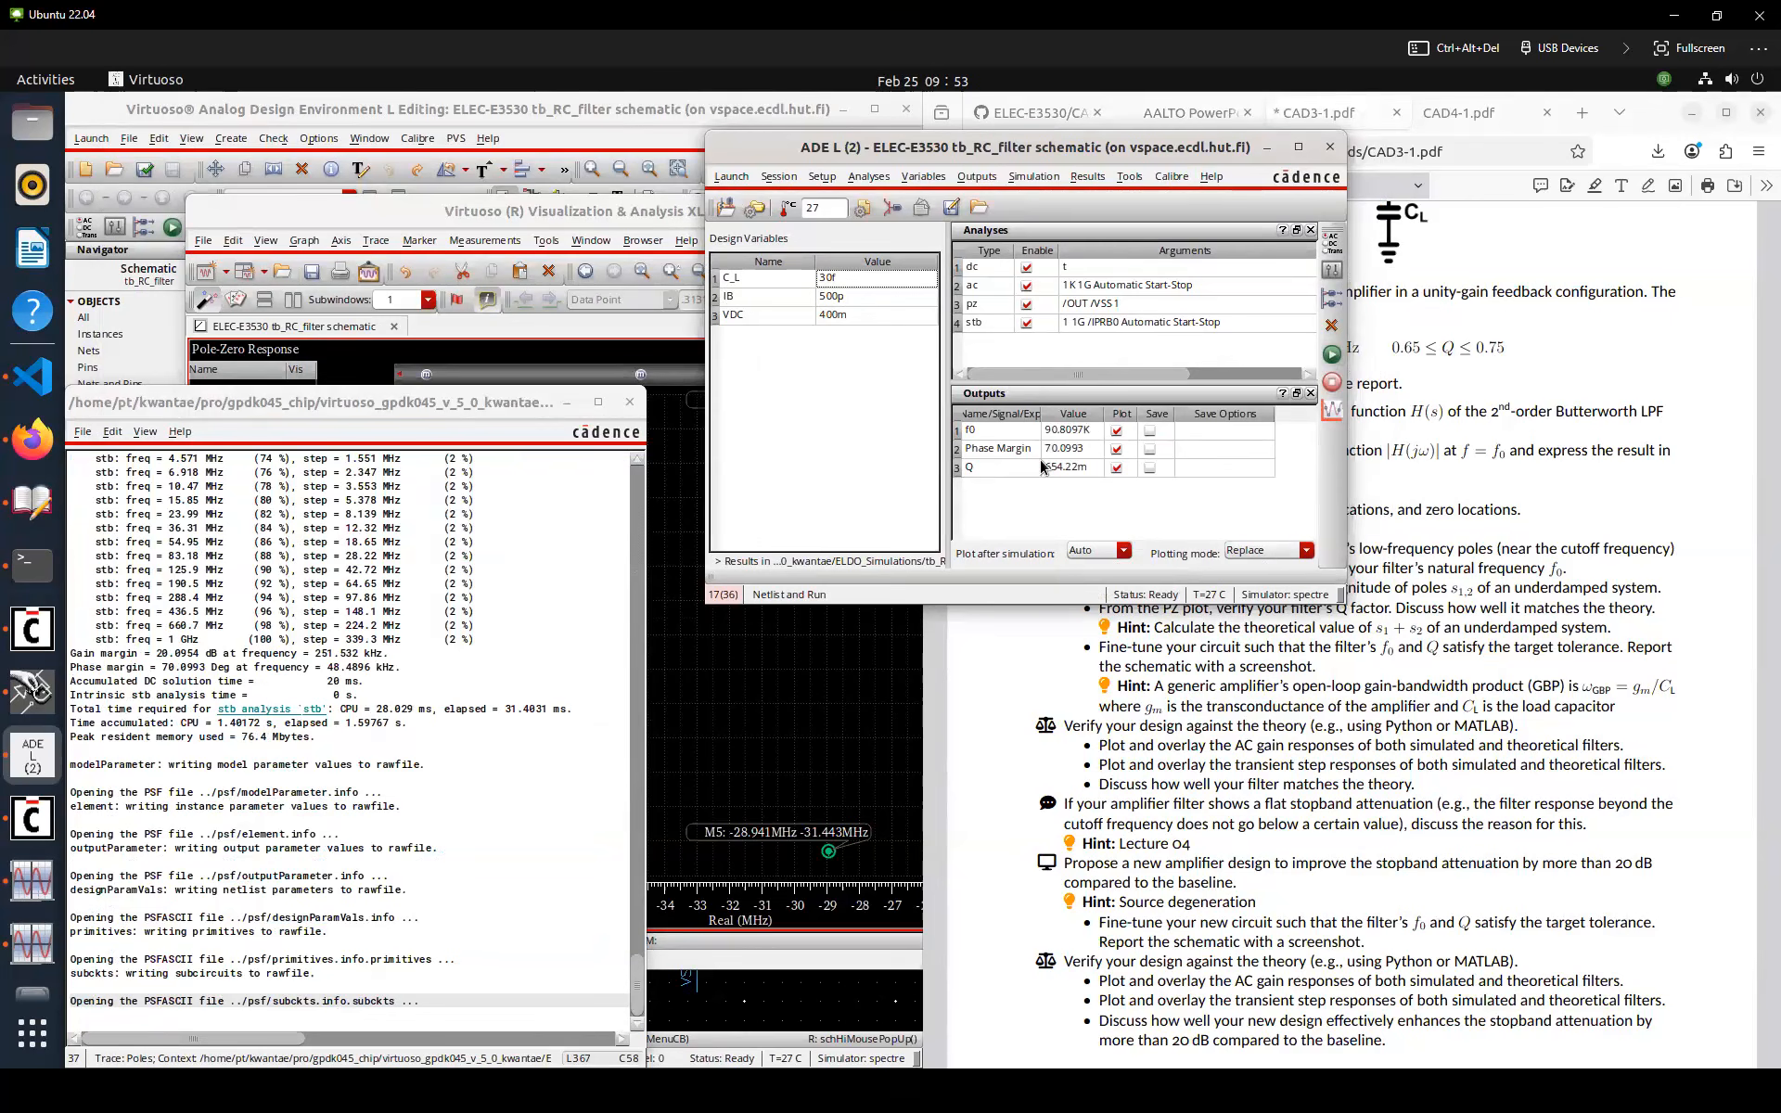
# Set C_L to 25f and rerun the simulation
pyautogui.click(853, 279)
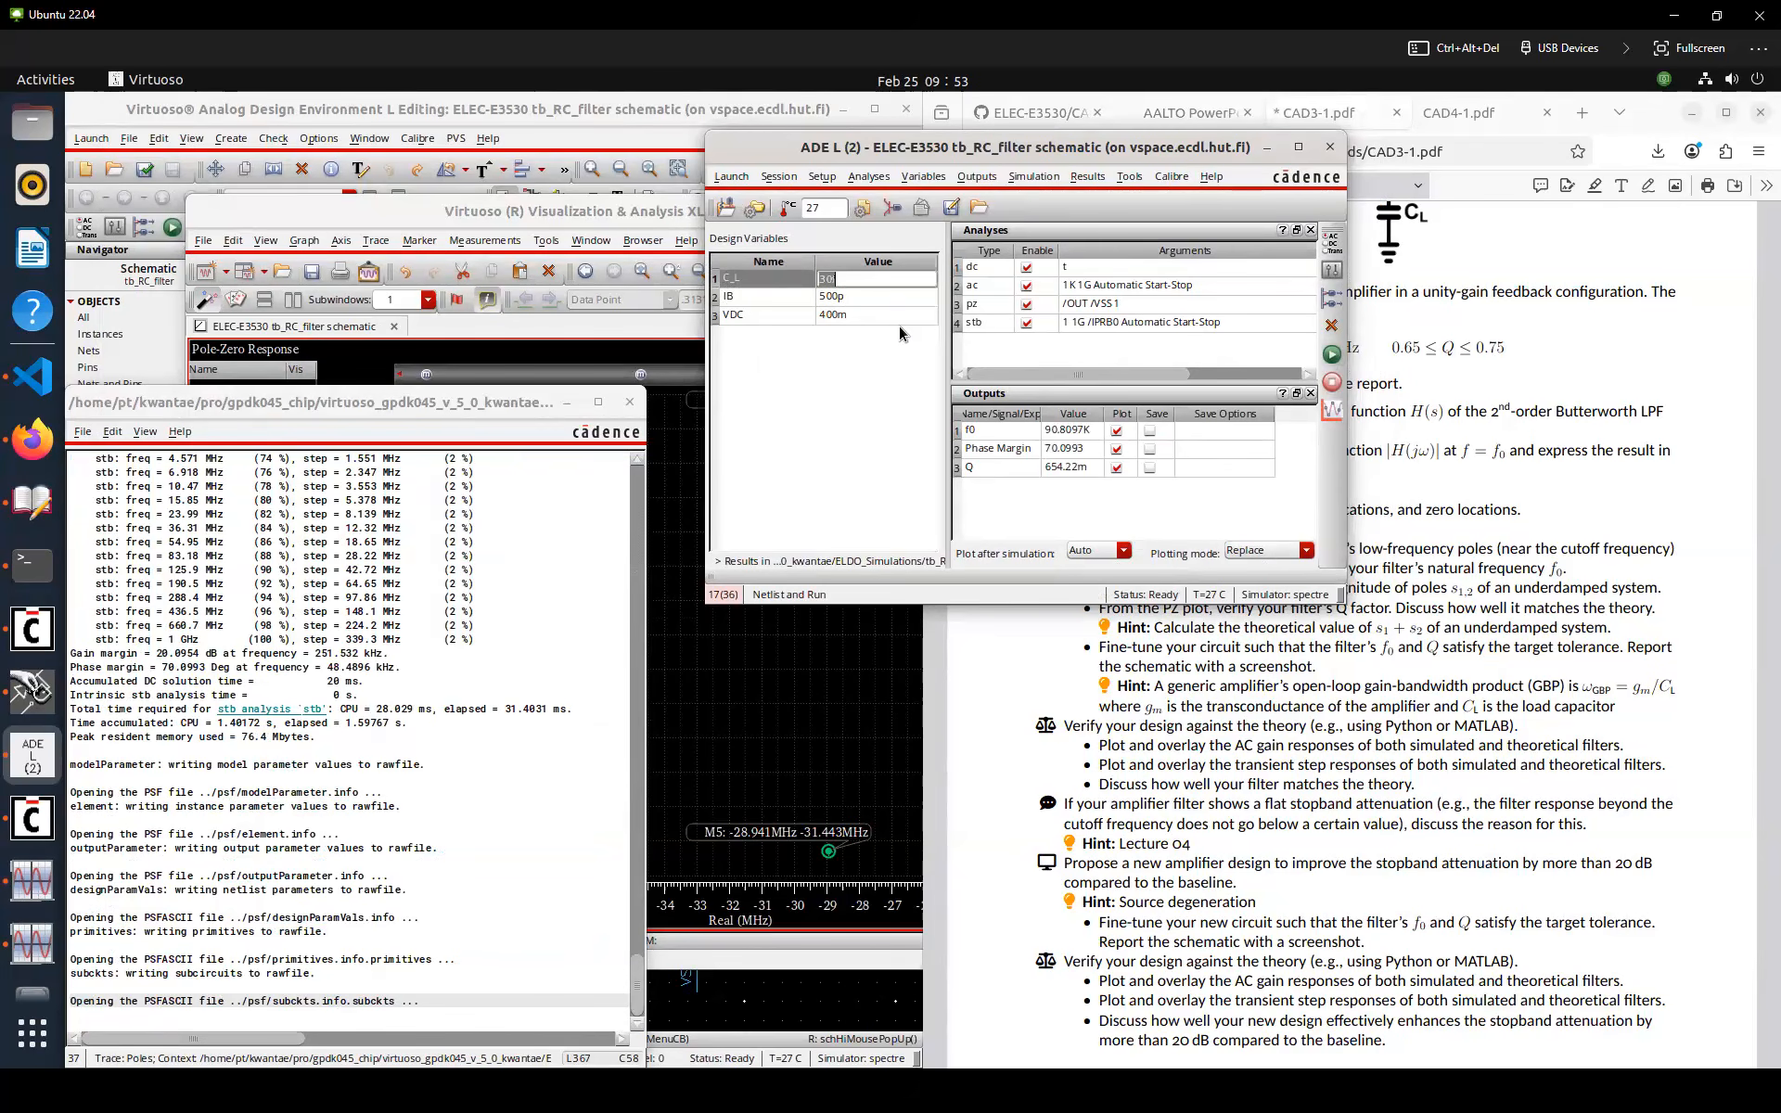
pyautogui.press('Left')
pyautogui.press('Delete')
pyautogui.press('Delete')
pyautogui.write('25')
pyautogui.press('Return')
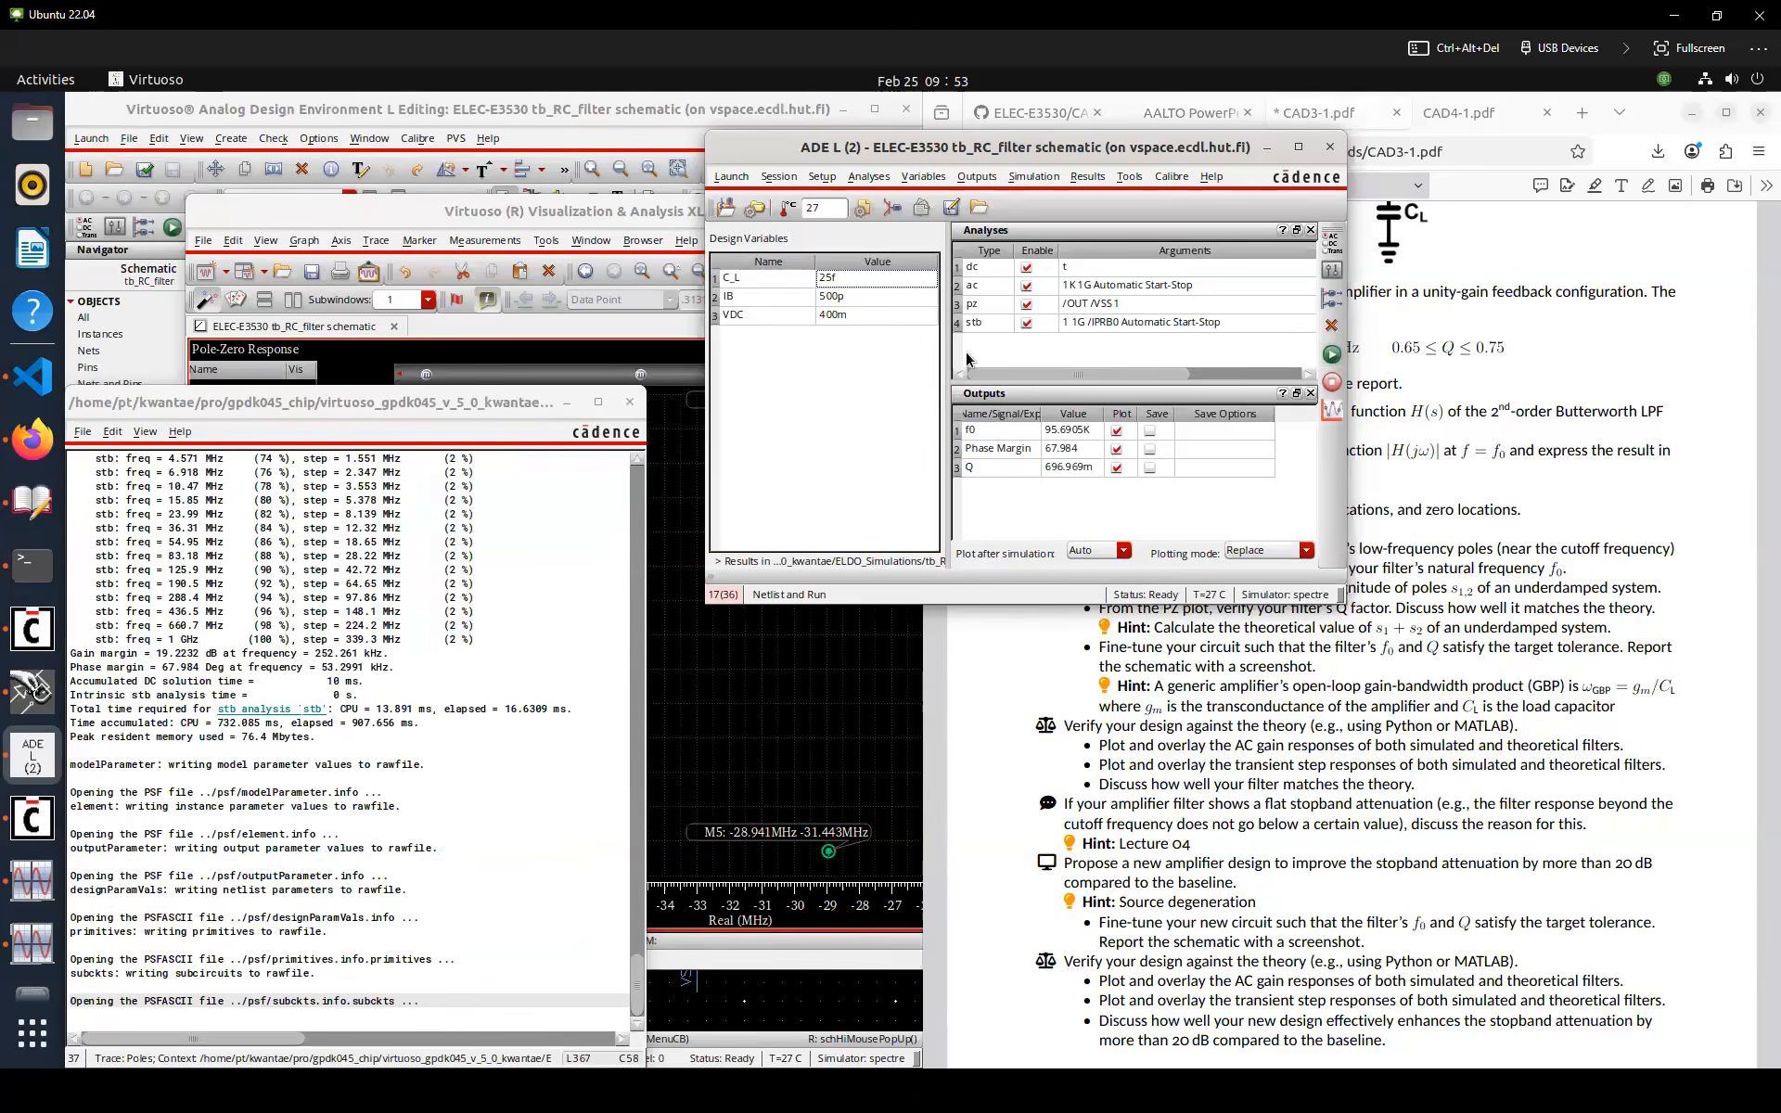
# Set C_L to 20f and rerun the simulation
pyautogui.click(869, 286)
pyautogui.press('Left')
pyautogui.press('BackSpace')
pyautogui.write('0')
pyautogui.press('Return')
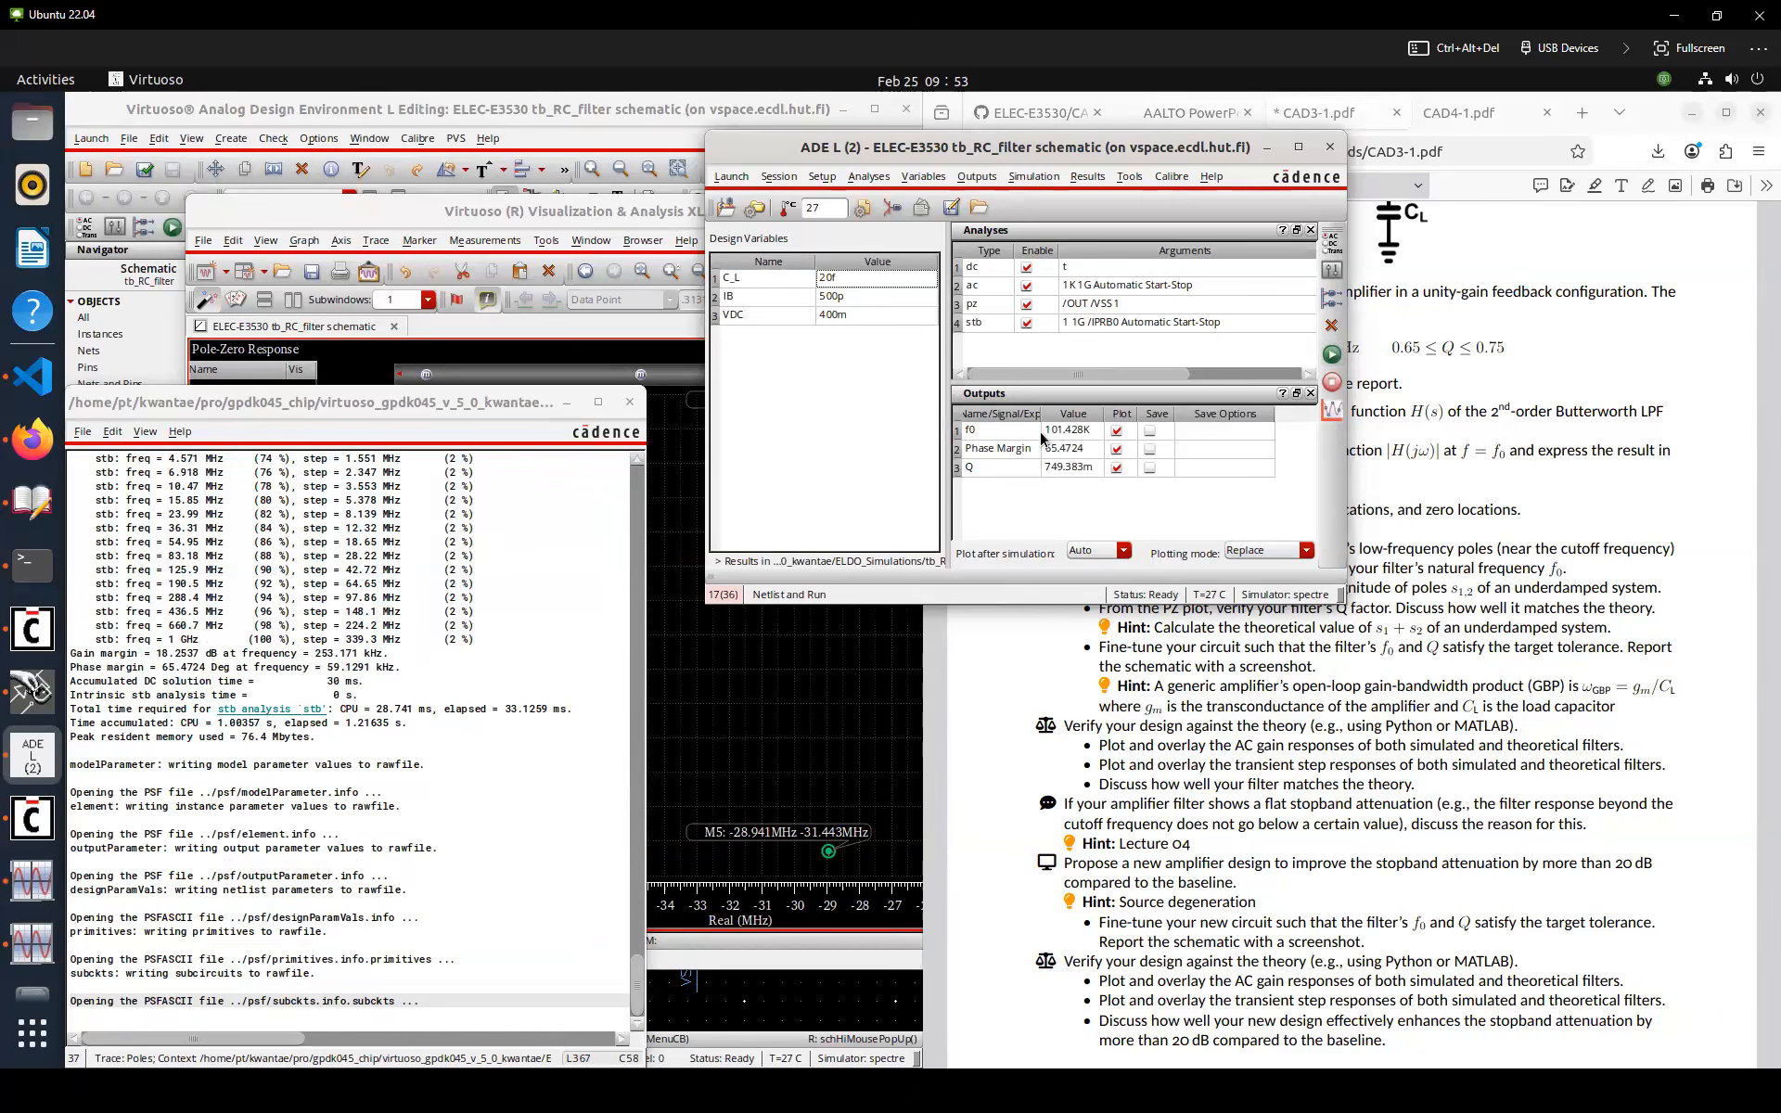
pyautogui.moveTo(1074, 148); pyautogui.dragTo(1017, 155)
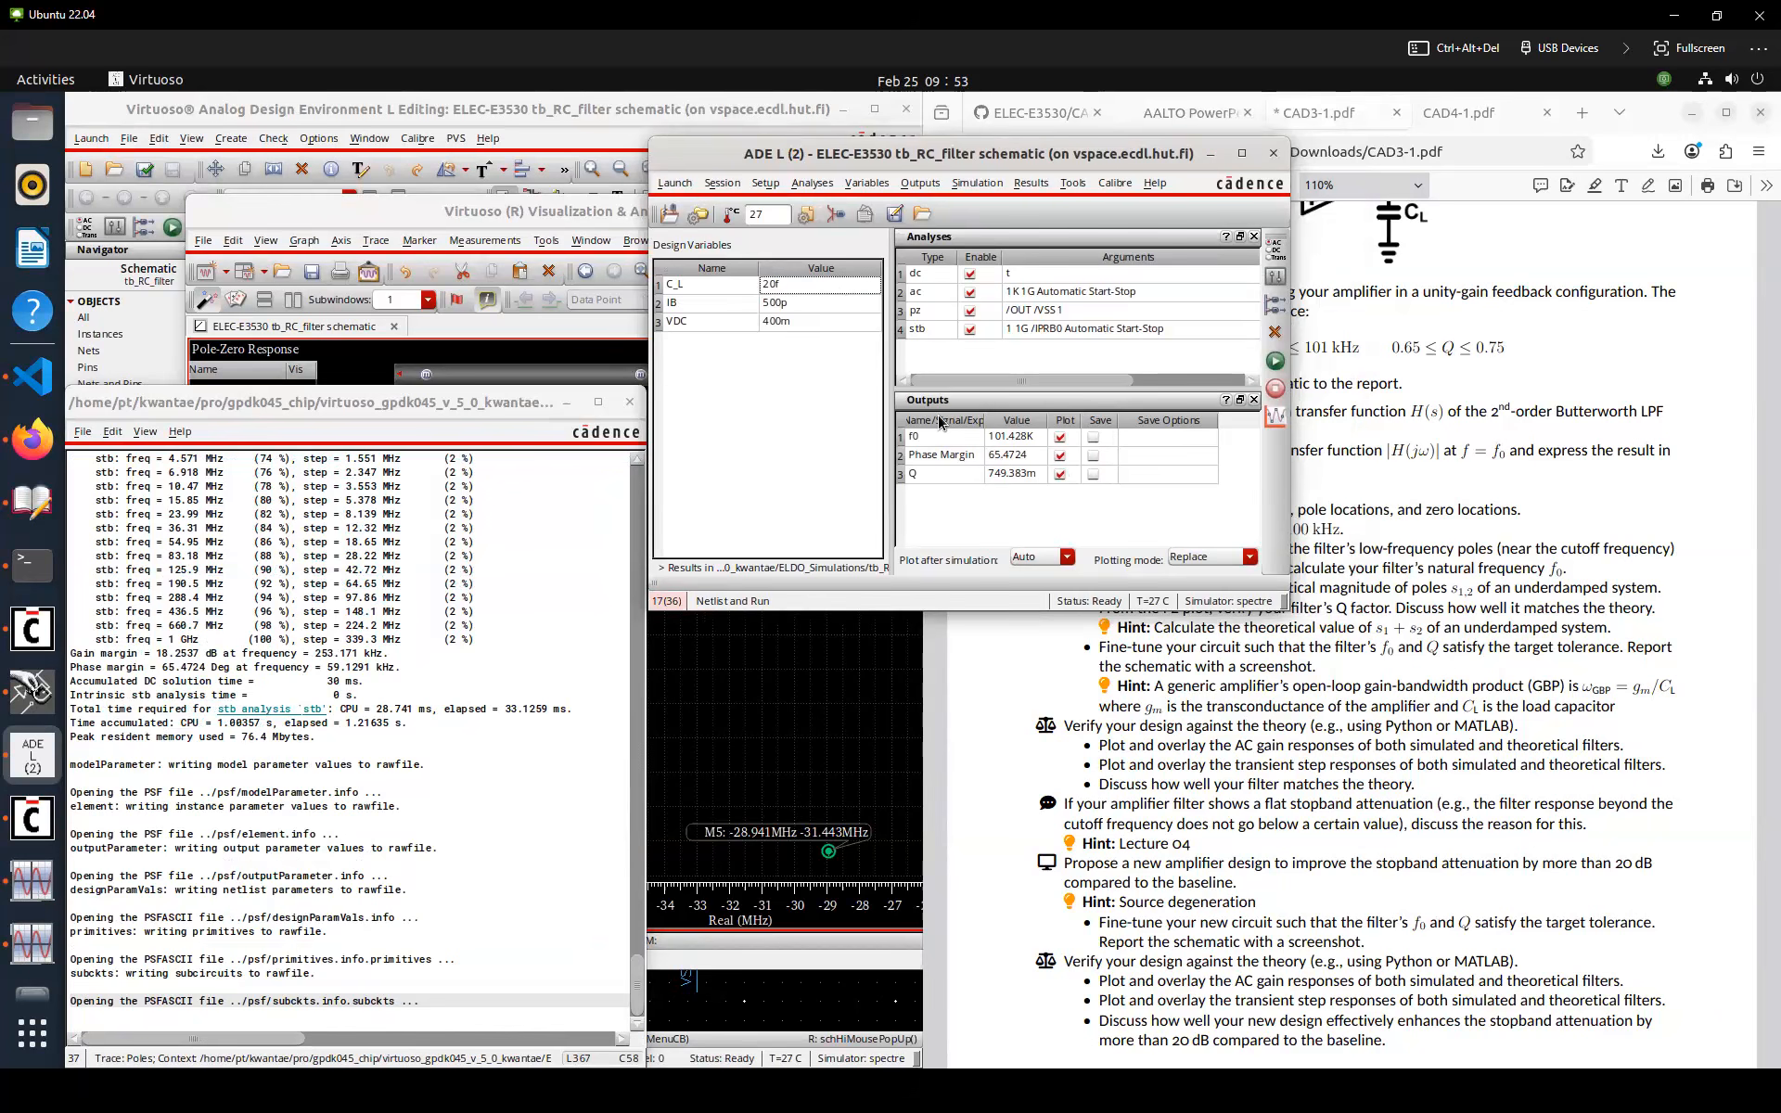
pyautogui.doubleClick(824, 306)
pyautogui.press('Right')
pyautogui.press('Left')
pyautogui.press('Left')
pyautogui.press('BackSpace')
pyautogui.write('1')
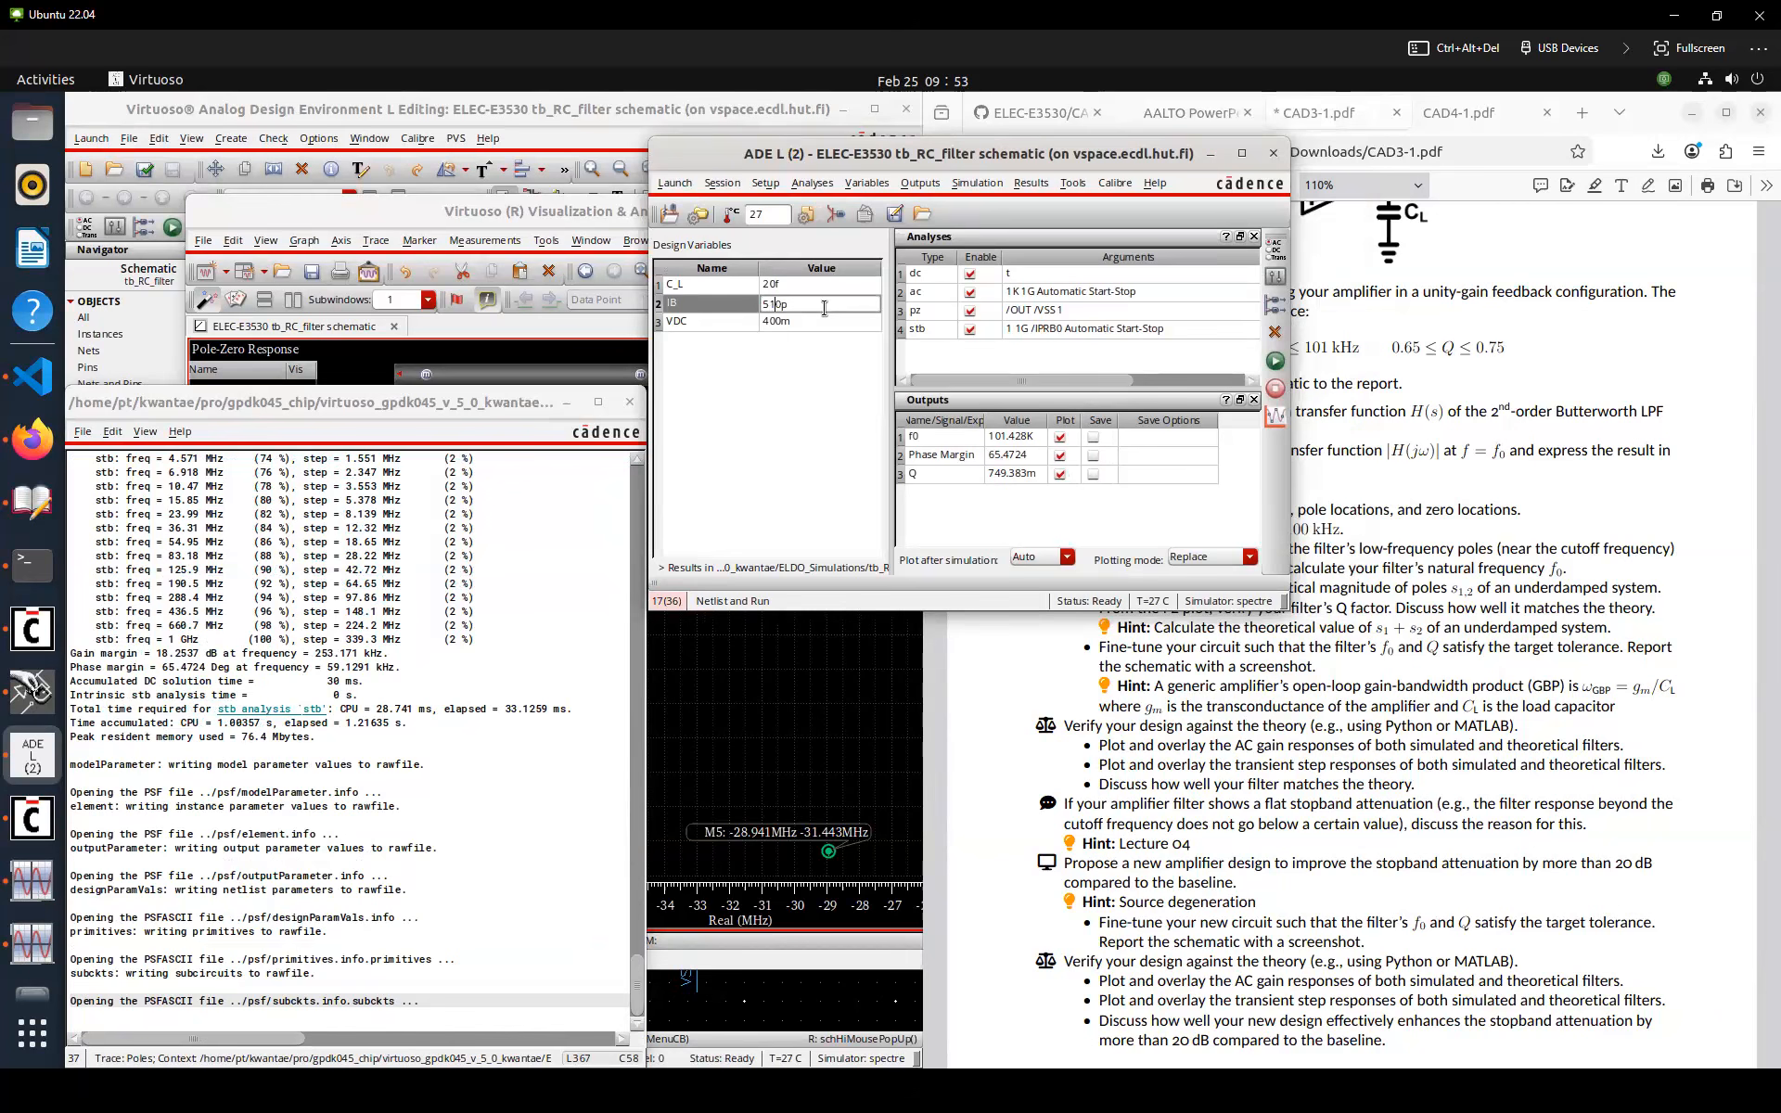
pyautogui.press('Escape')
# Set C_L to 22f and rerun the simulation
pyautogui.doubleClick(828, 285)
pyautogui.press('Right')
pyautogui.press('Left')
pyautogui.press('Left')
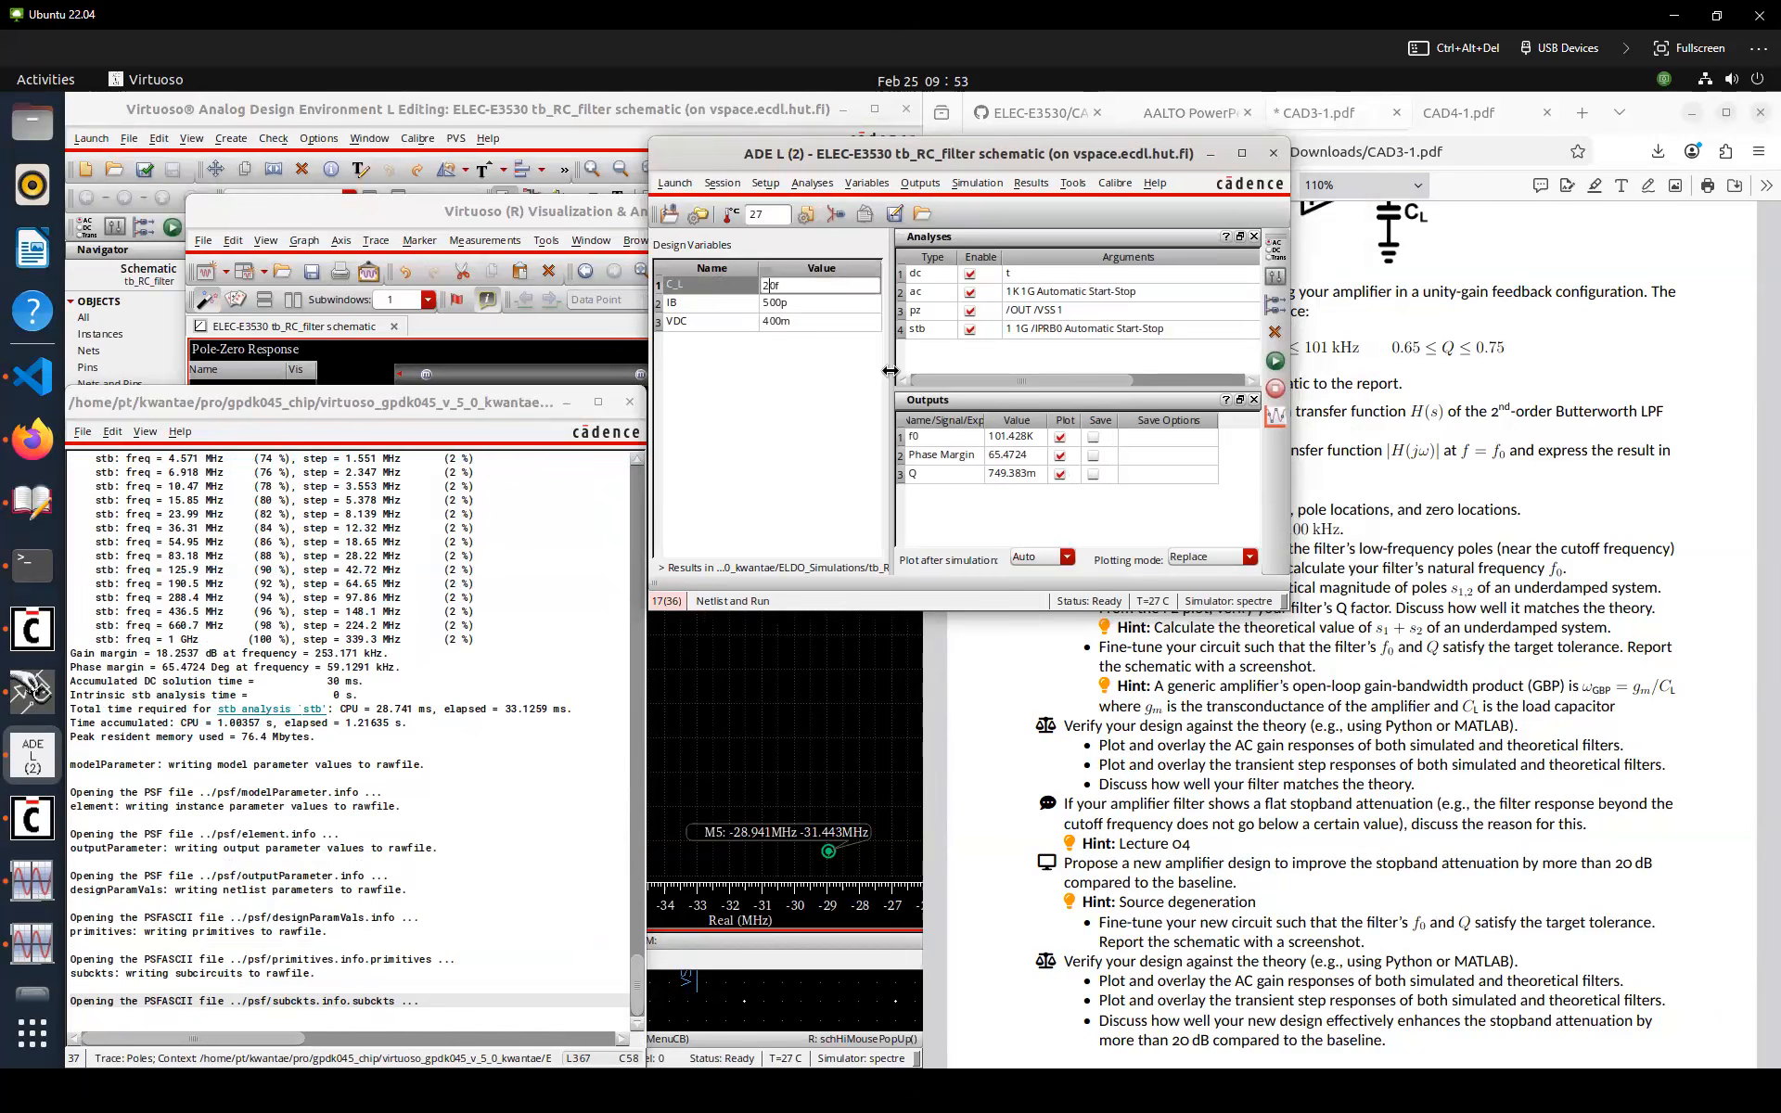
pyautogui.press('Return')
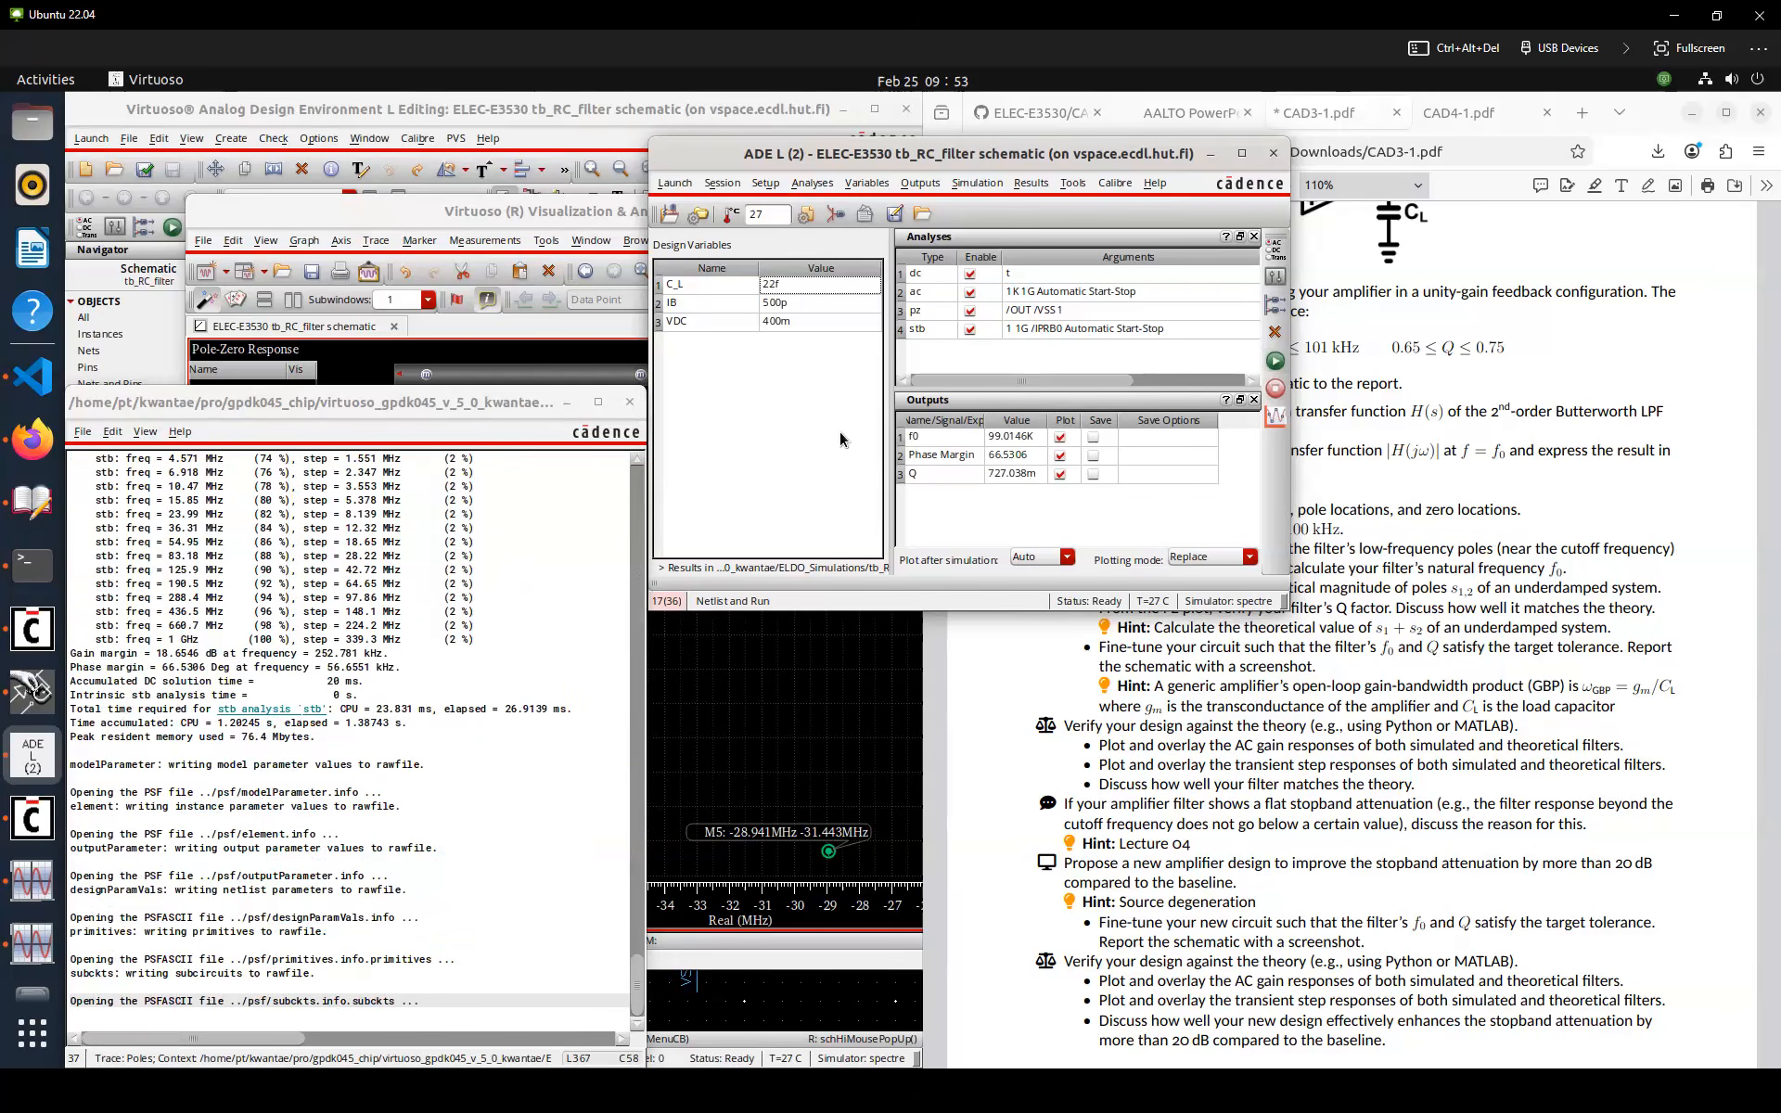
# Close the Pole-Zero Response graph window
pyautogui.moveTo(1069, 157); pyautogui.dragTo(893, 167)
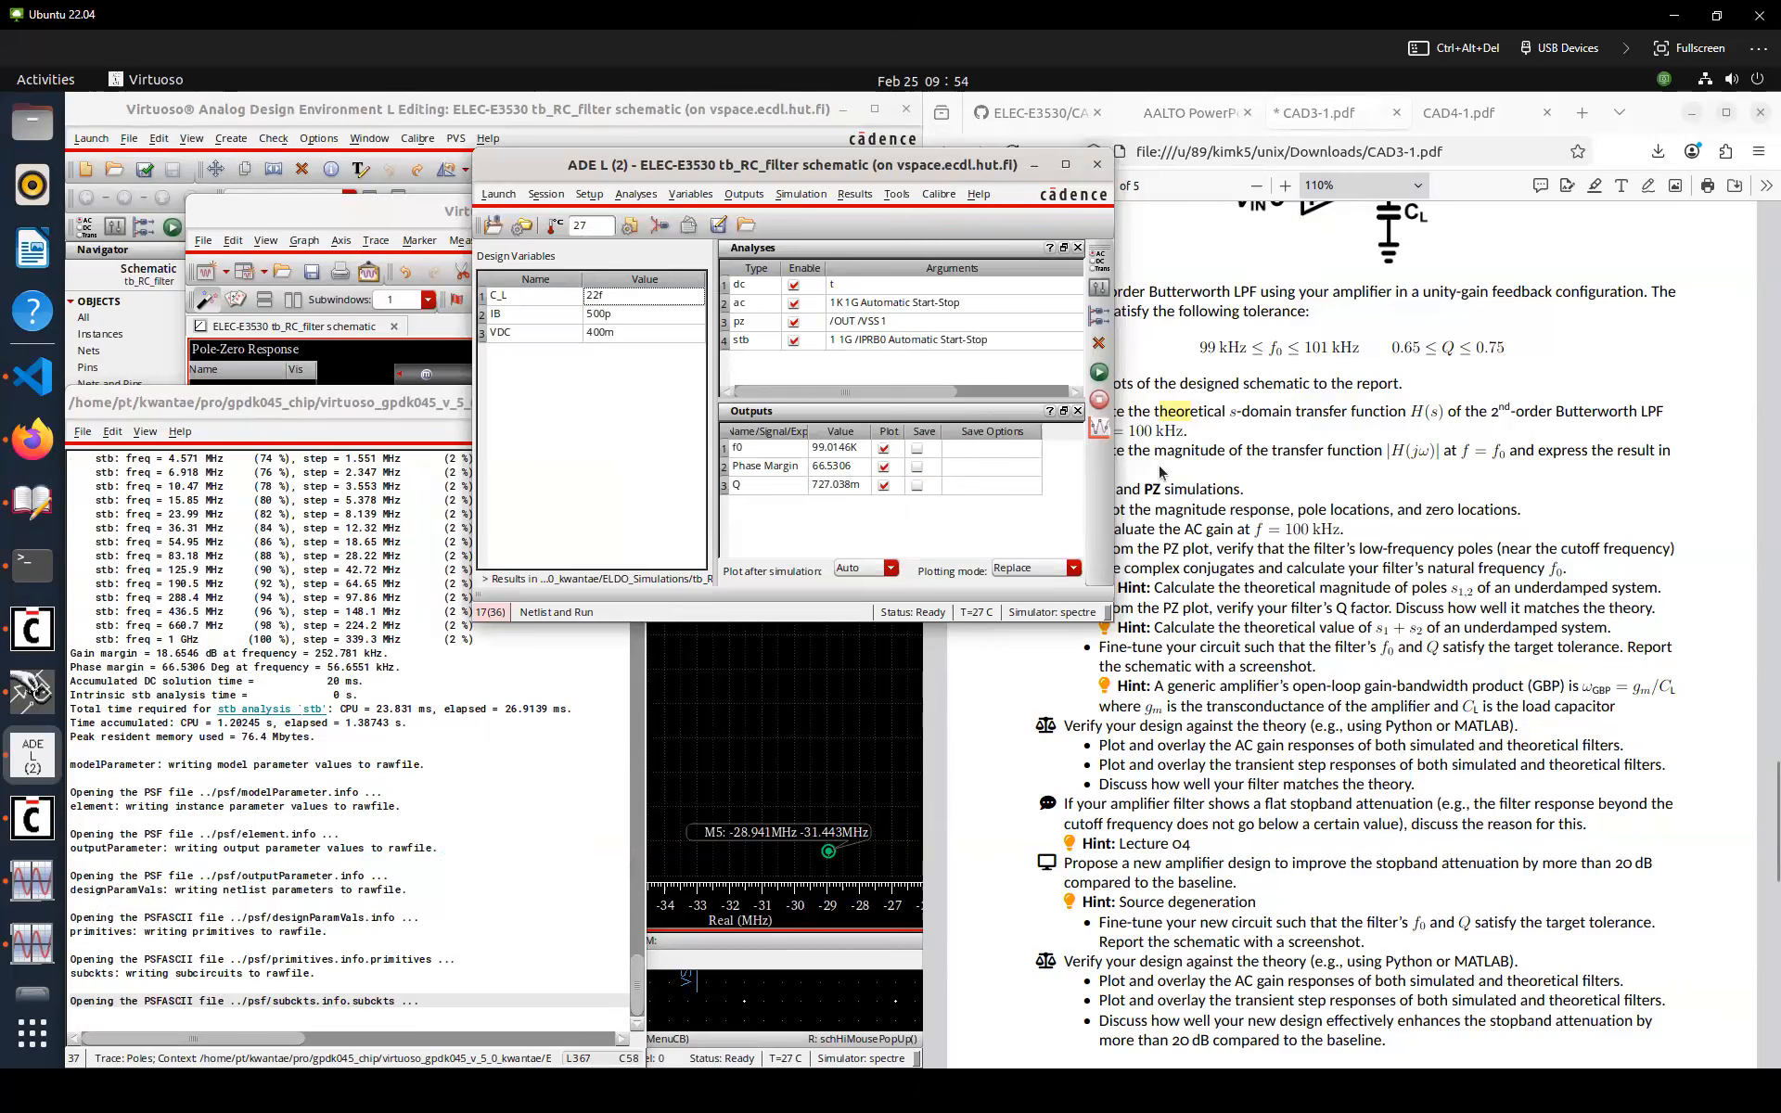
pyautogui.click(1187, 485)
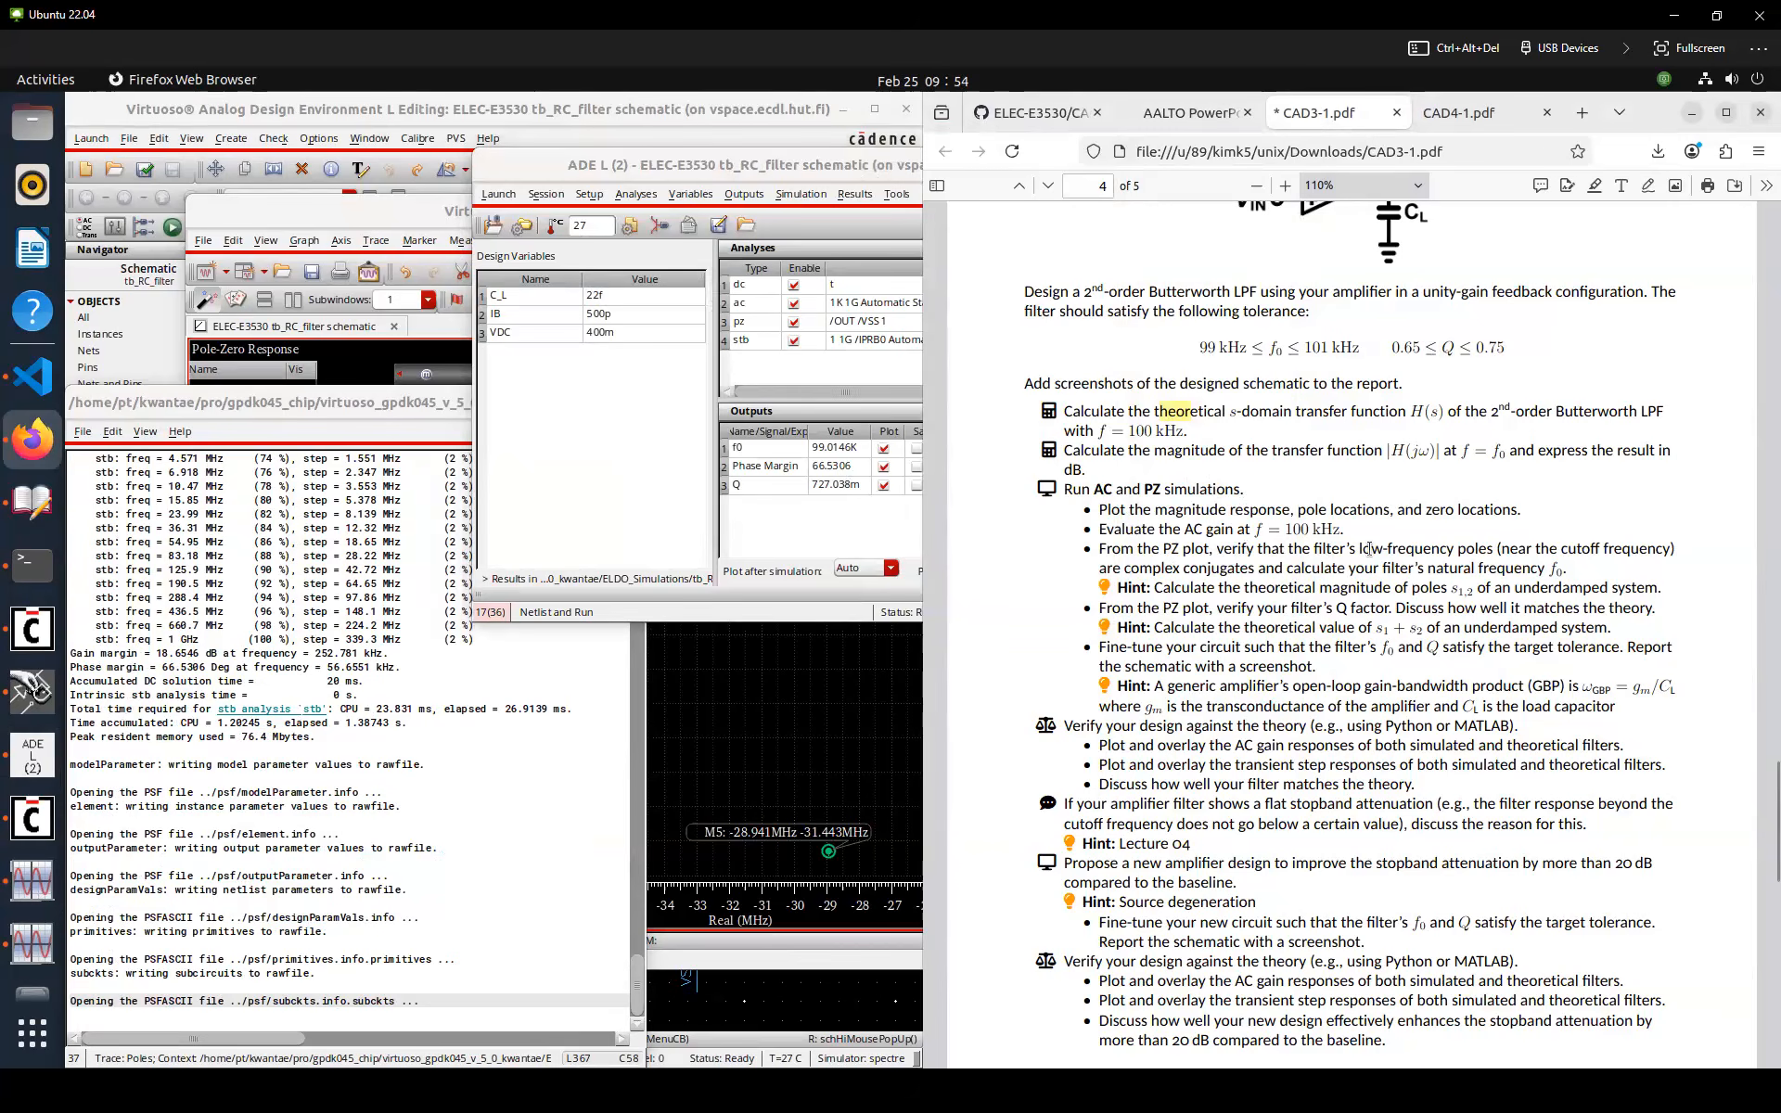
pyautogui.click(840, 715)
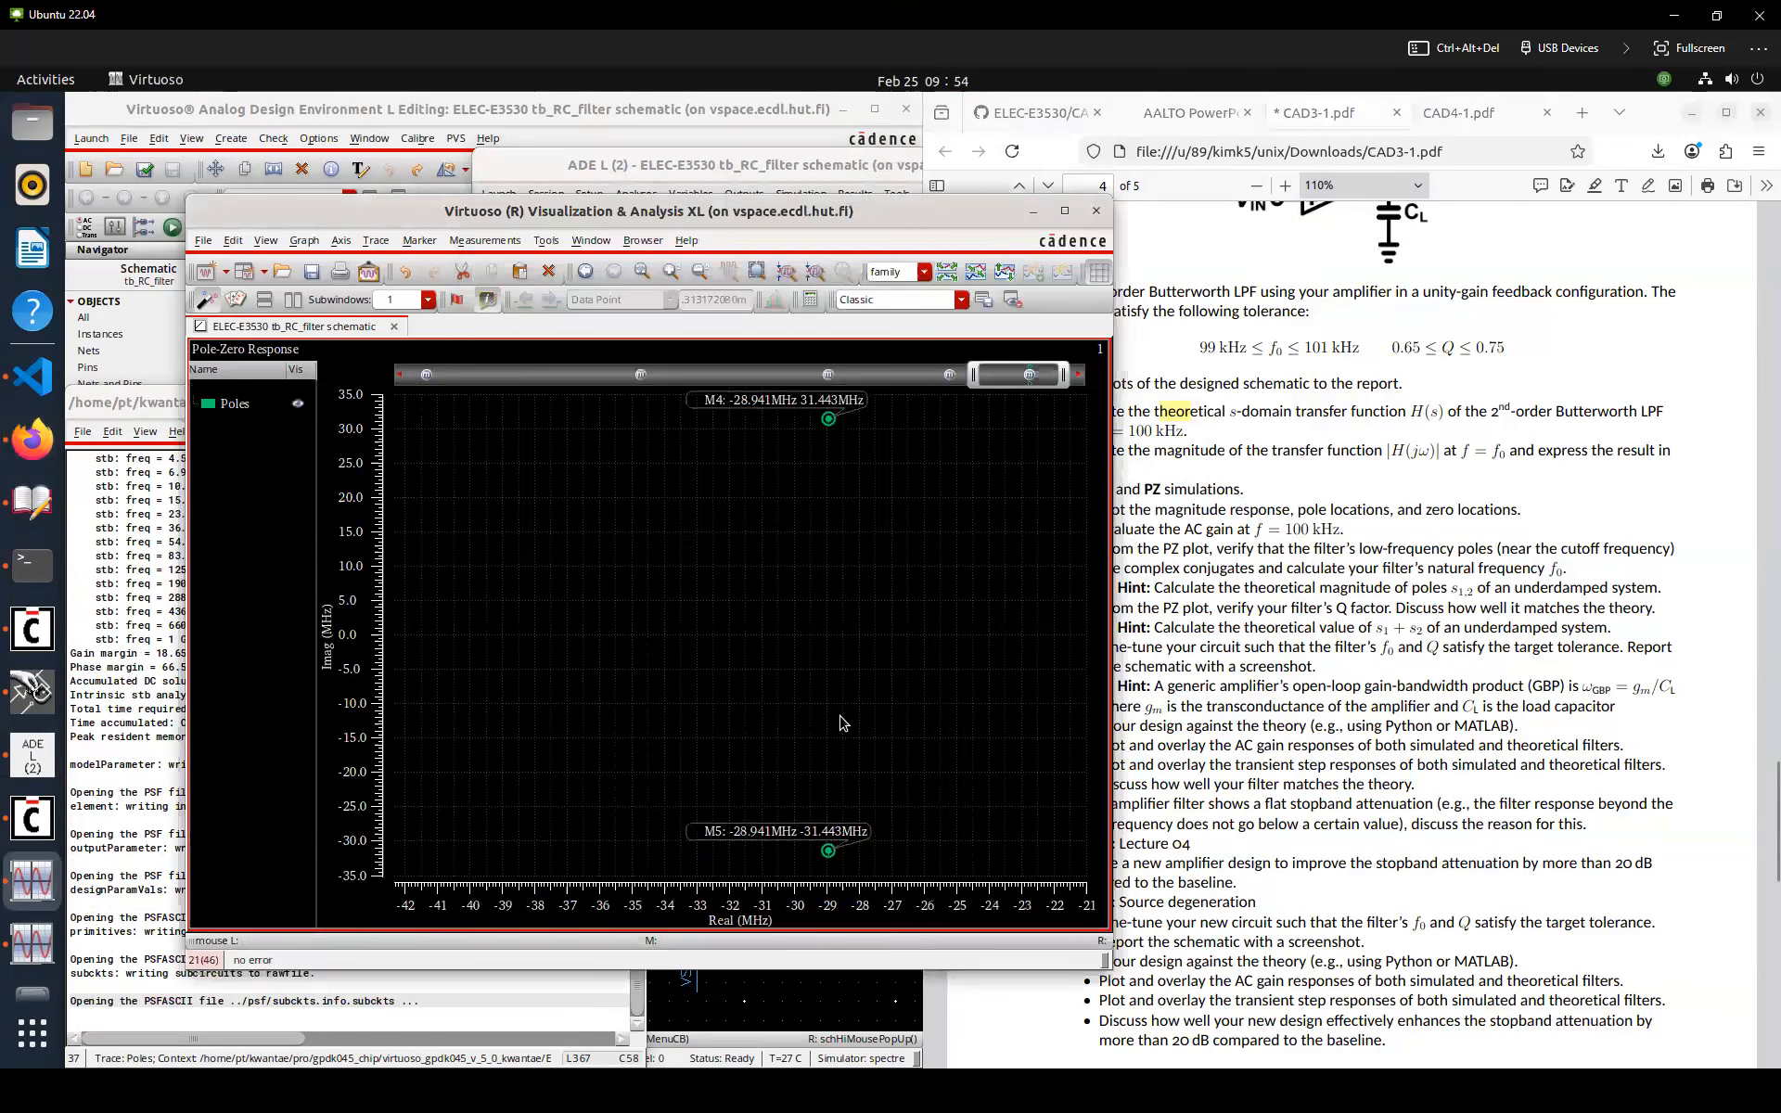
pyautogui.click(1098, 211)
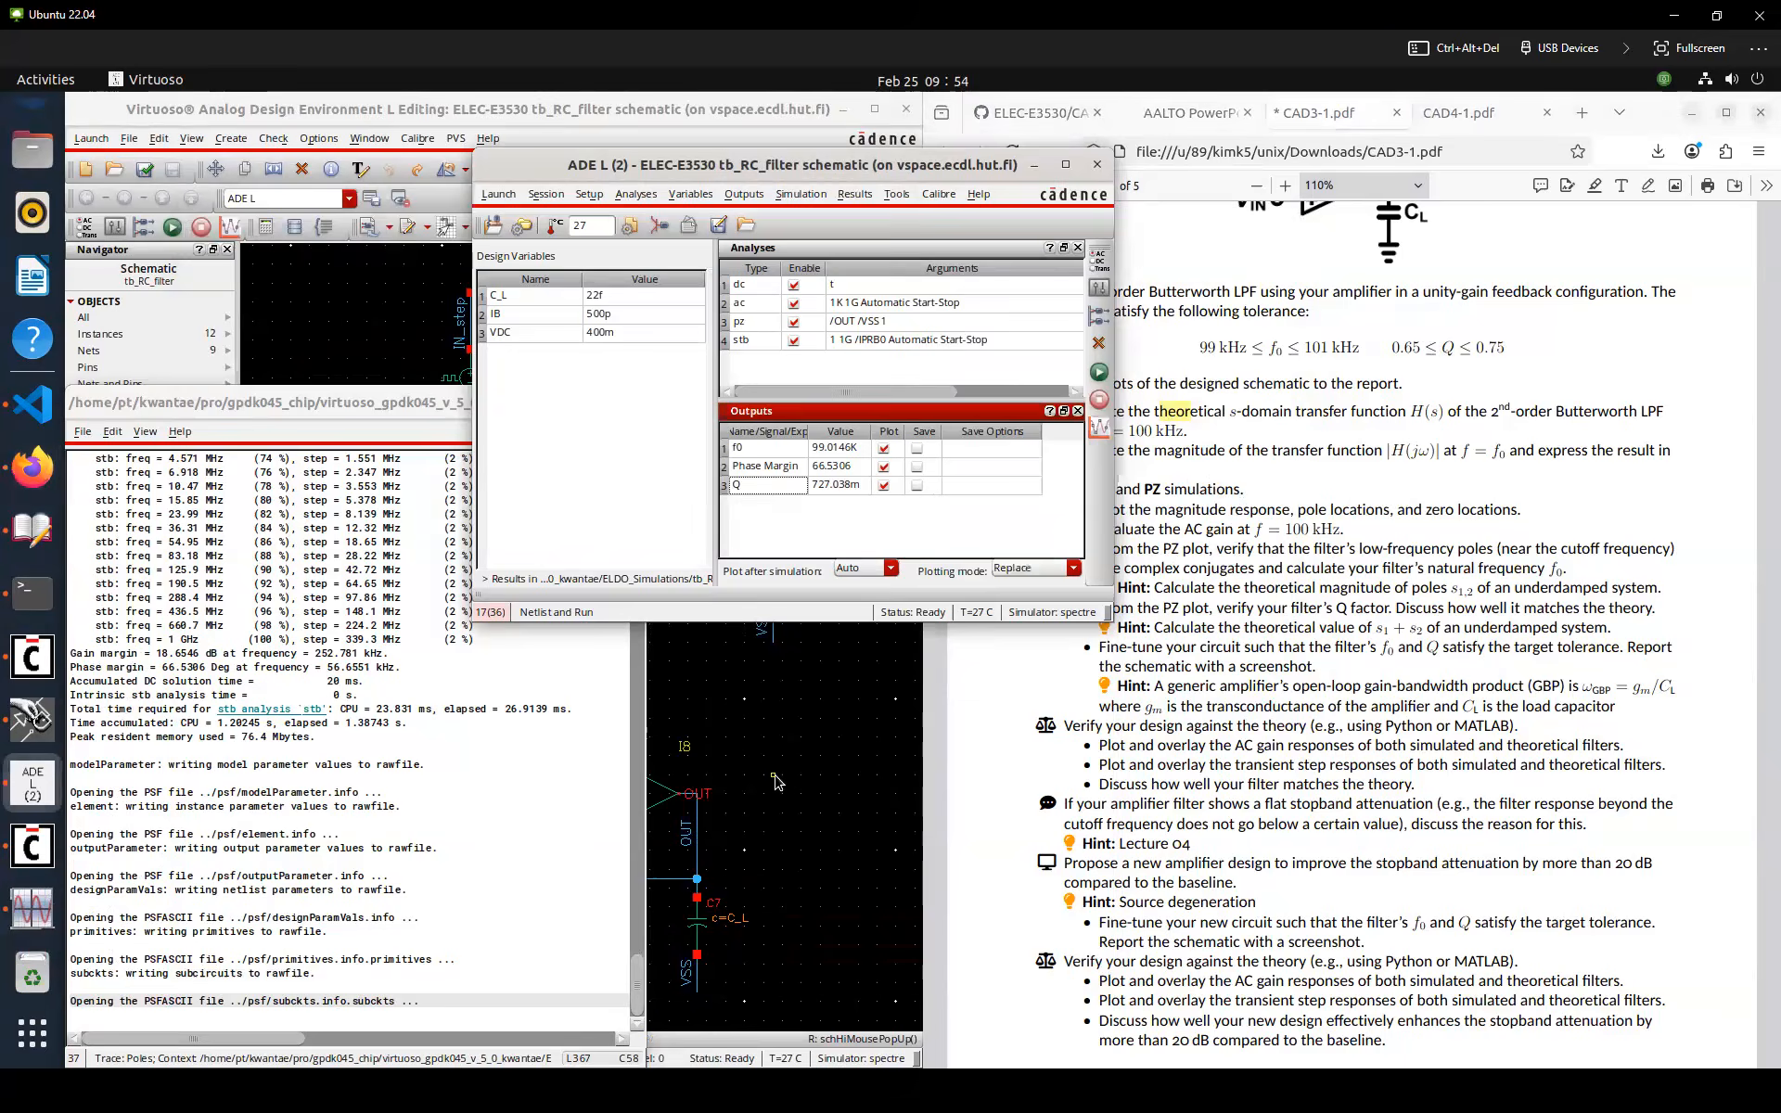
# Plot the poles from the pz analysis, place markers on the complex pole pair, and zoom in on it
pyautogui.click(774, 775)
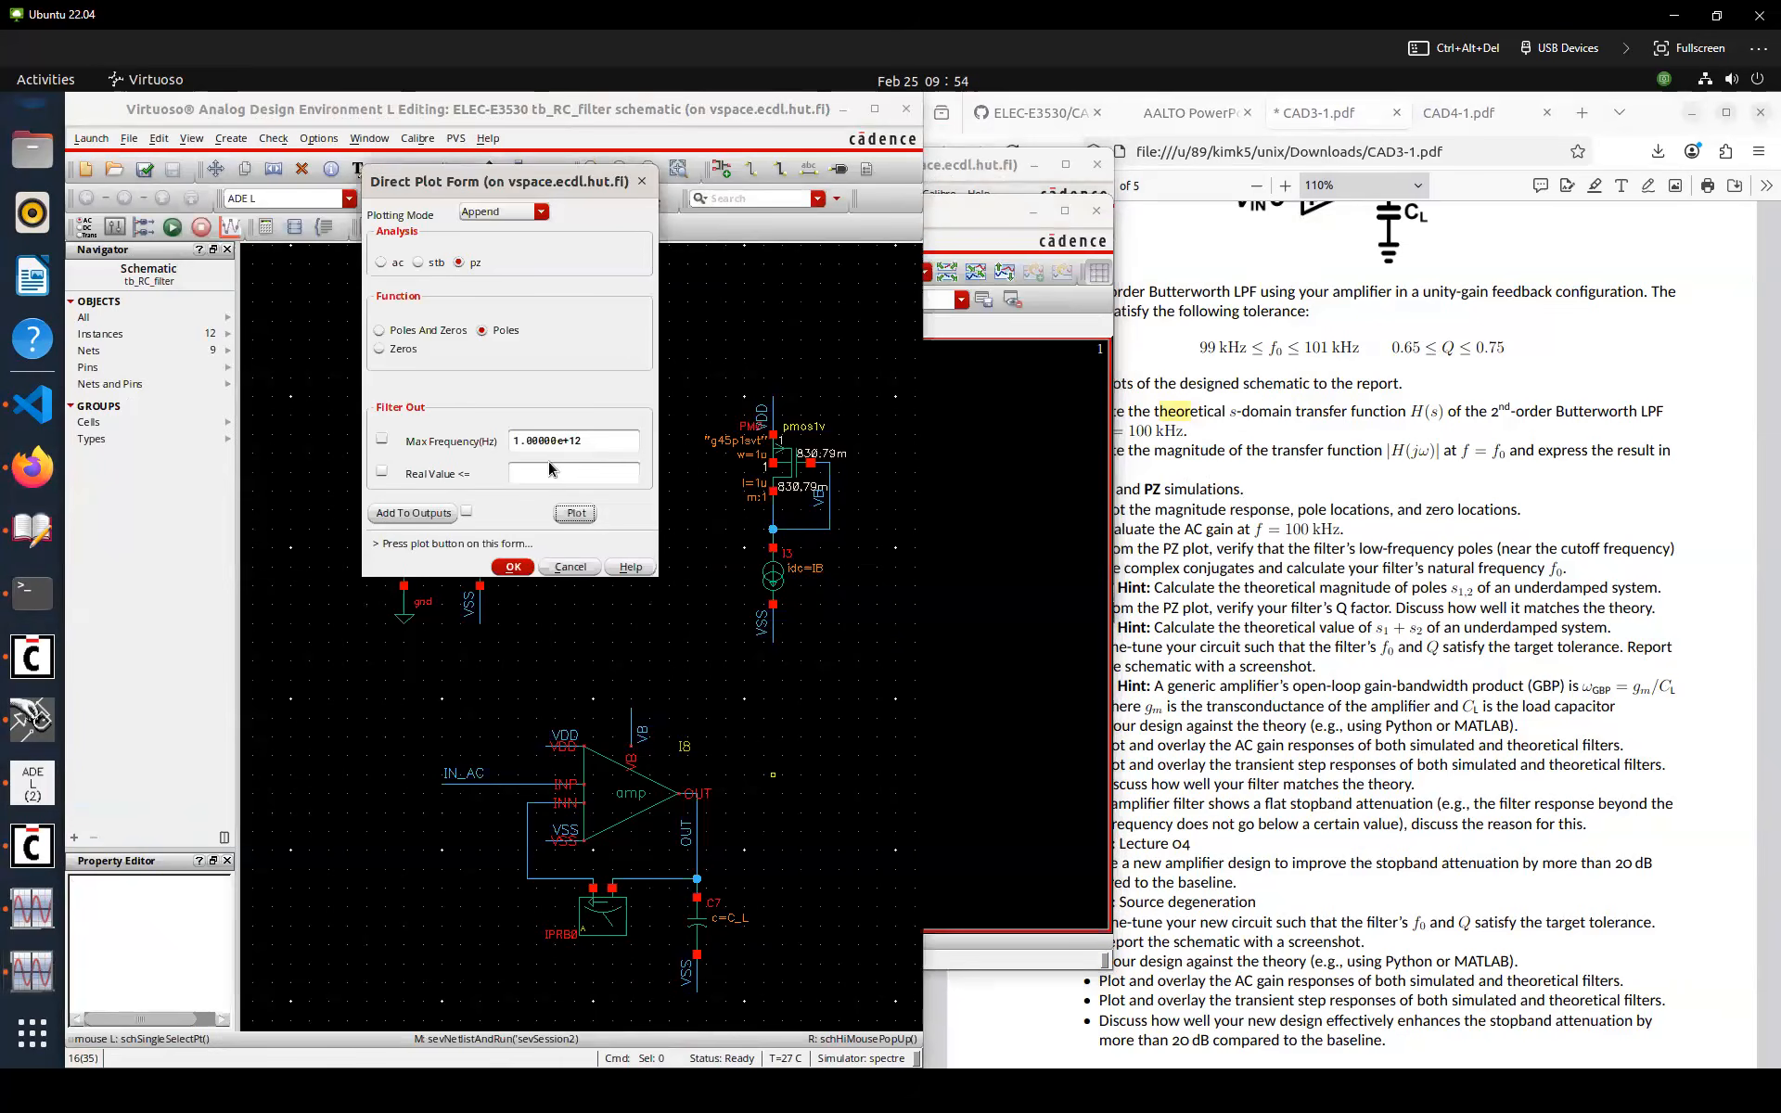
pyautogui.click(575, 513)
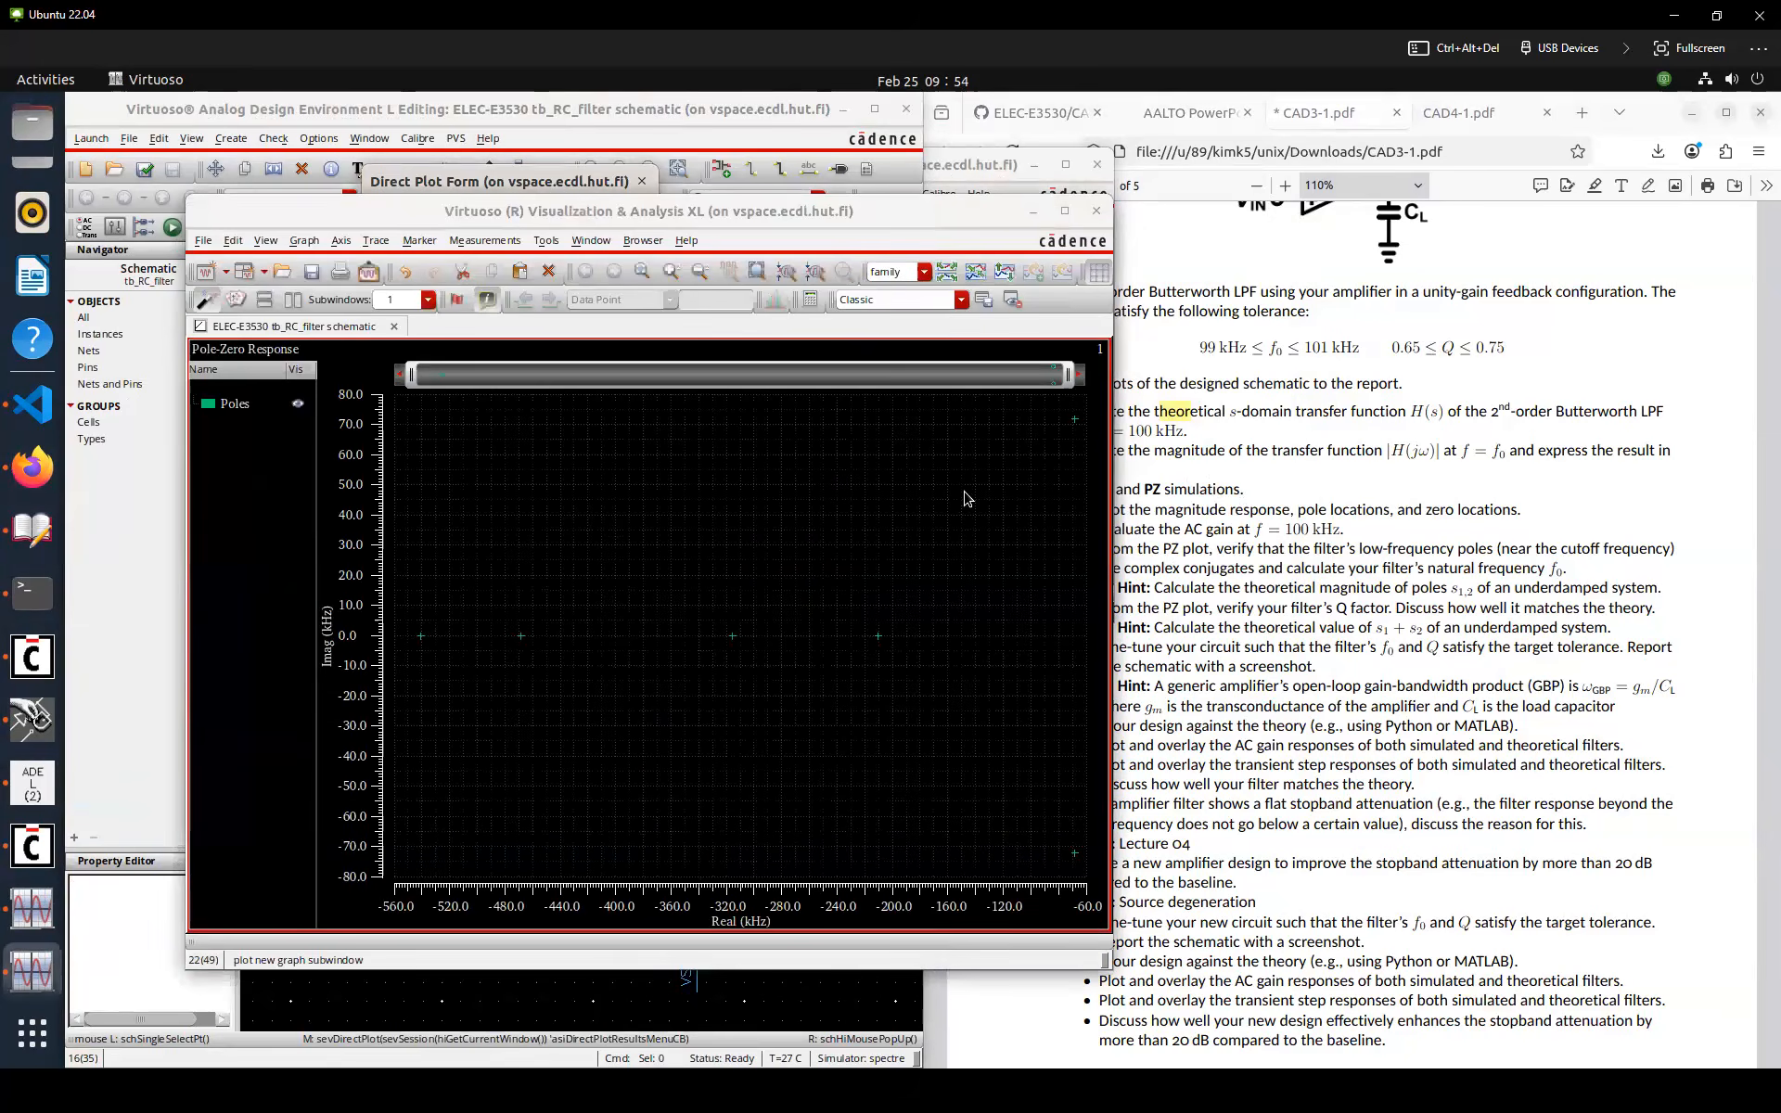
pyautogui.moveTo(1075, 424)
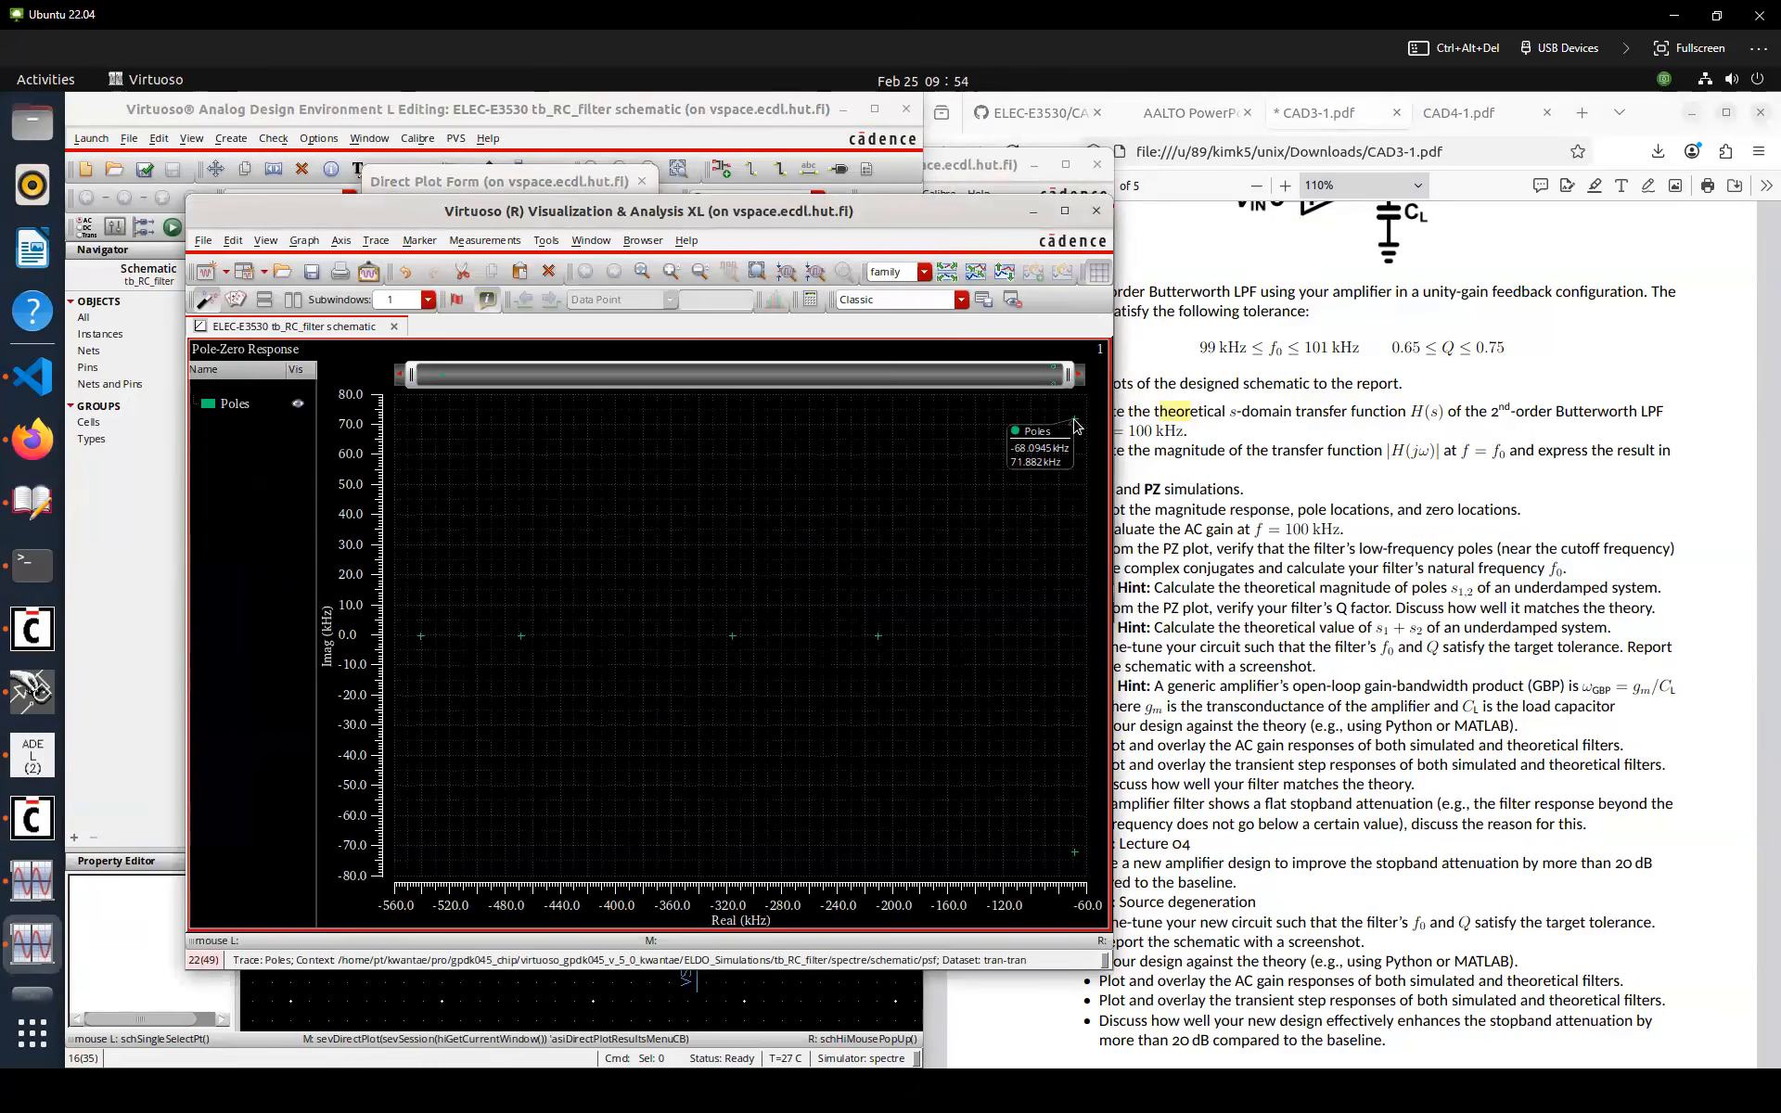
pyautogui.press('m')
pyautogui.press('m')
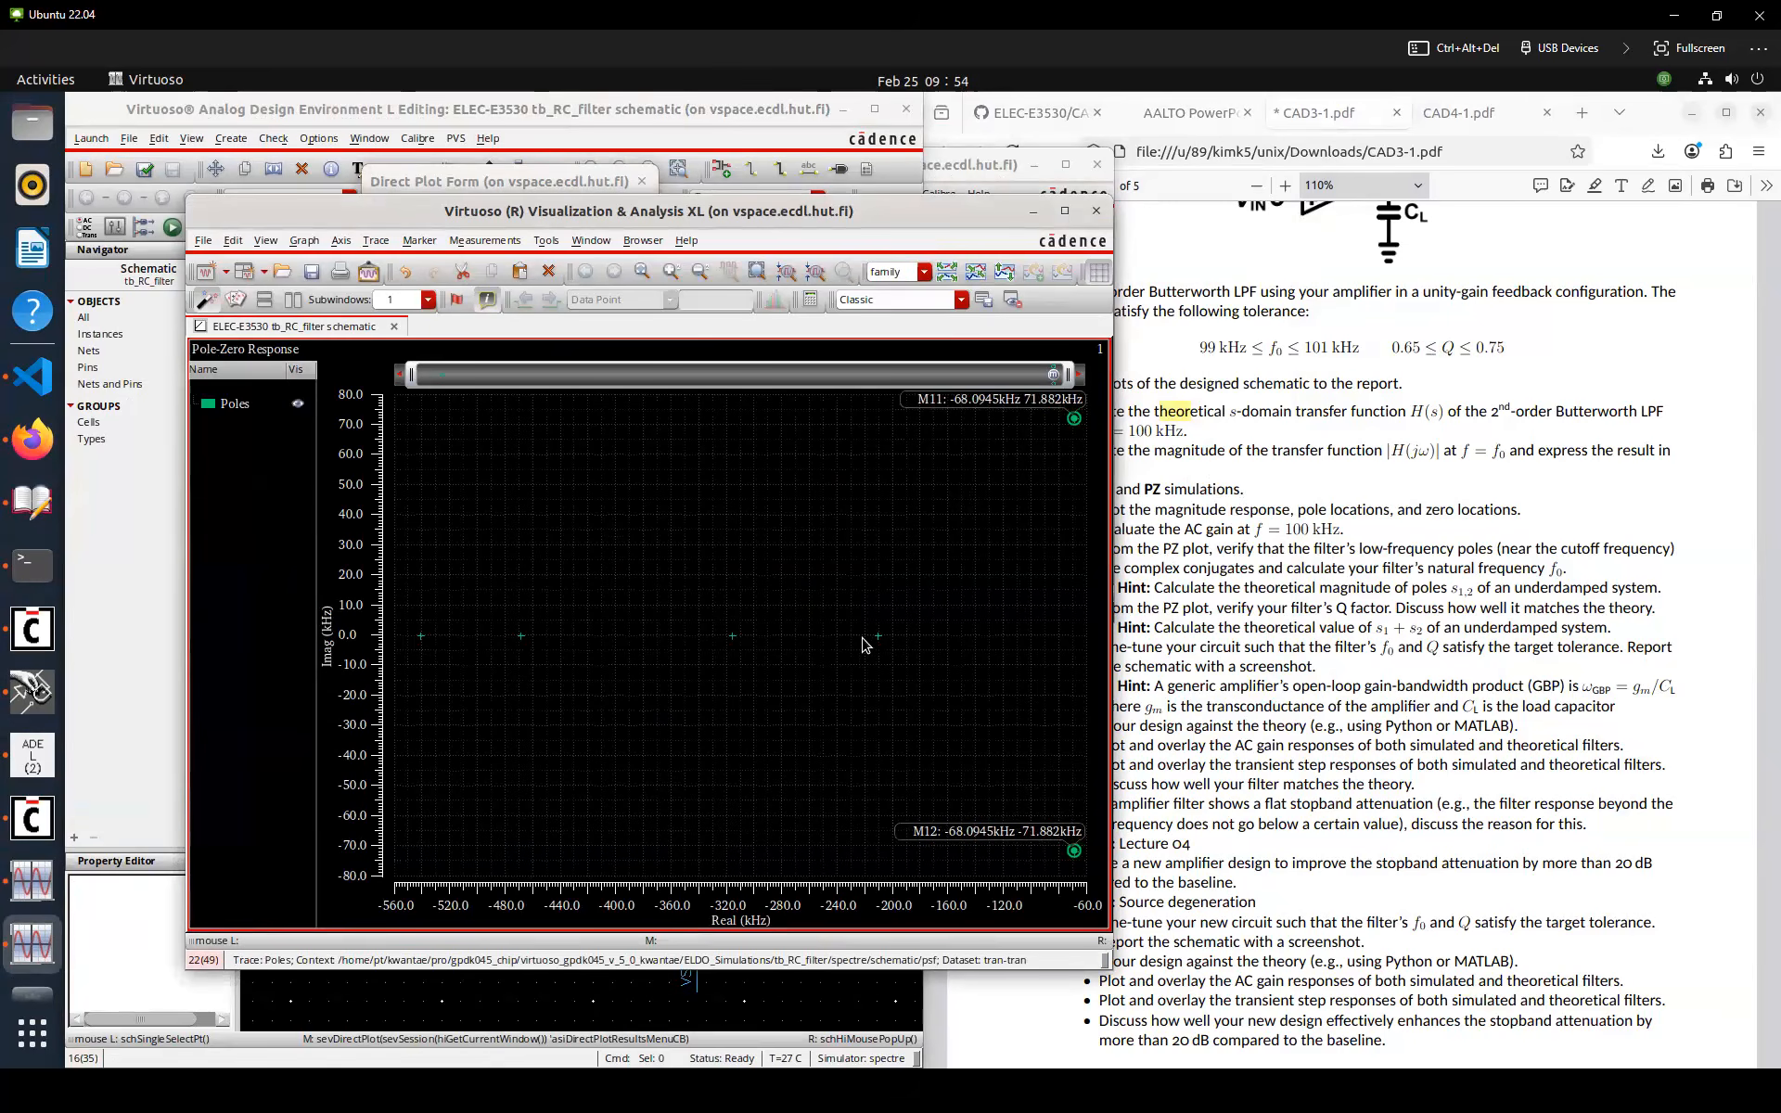
pyautogui.moveTo(863, 645)
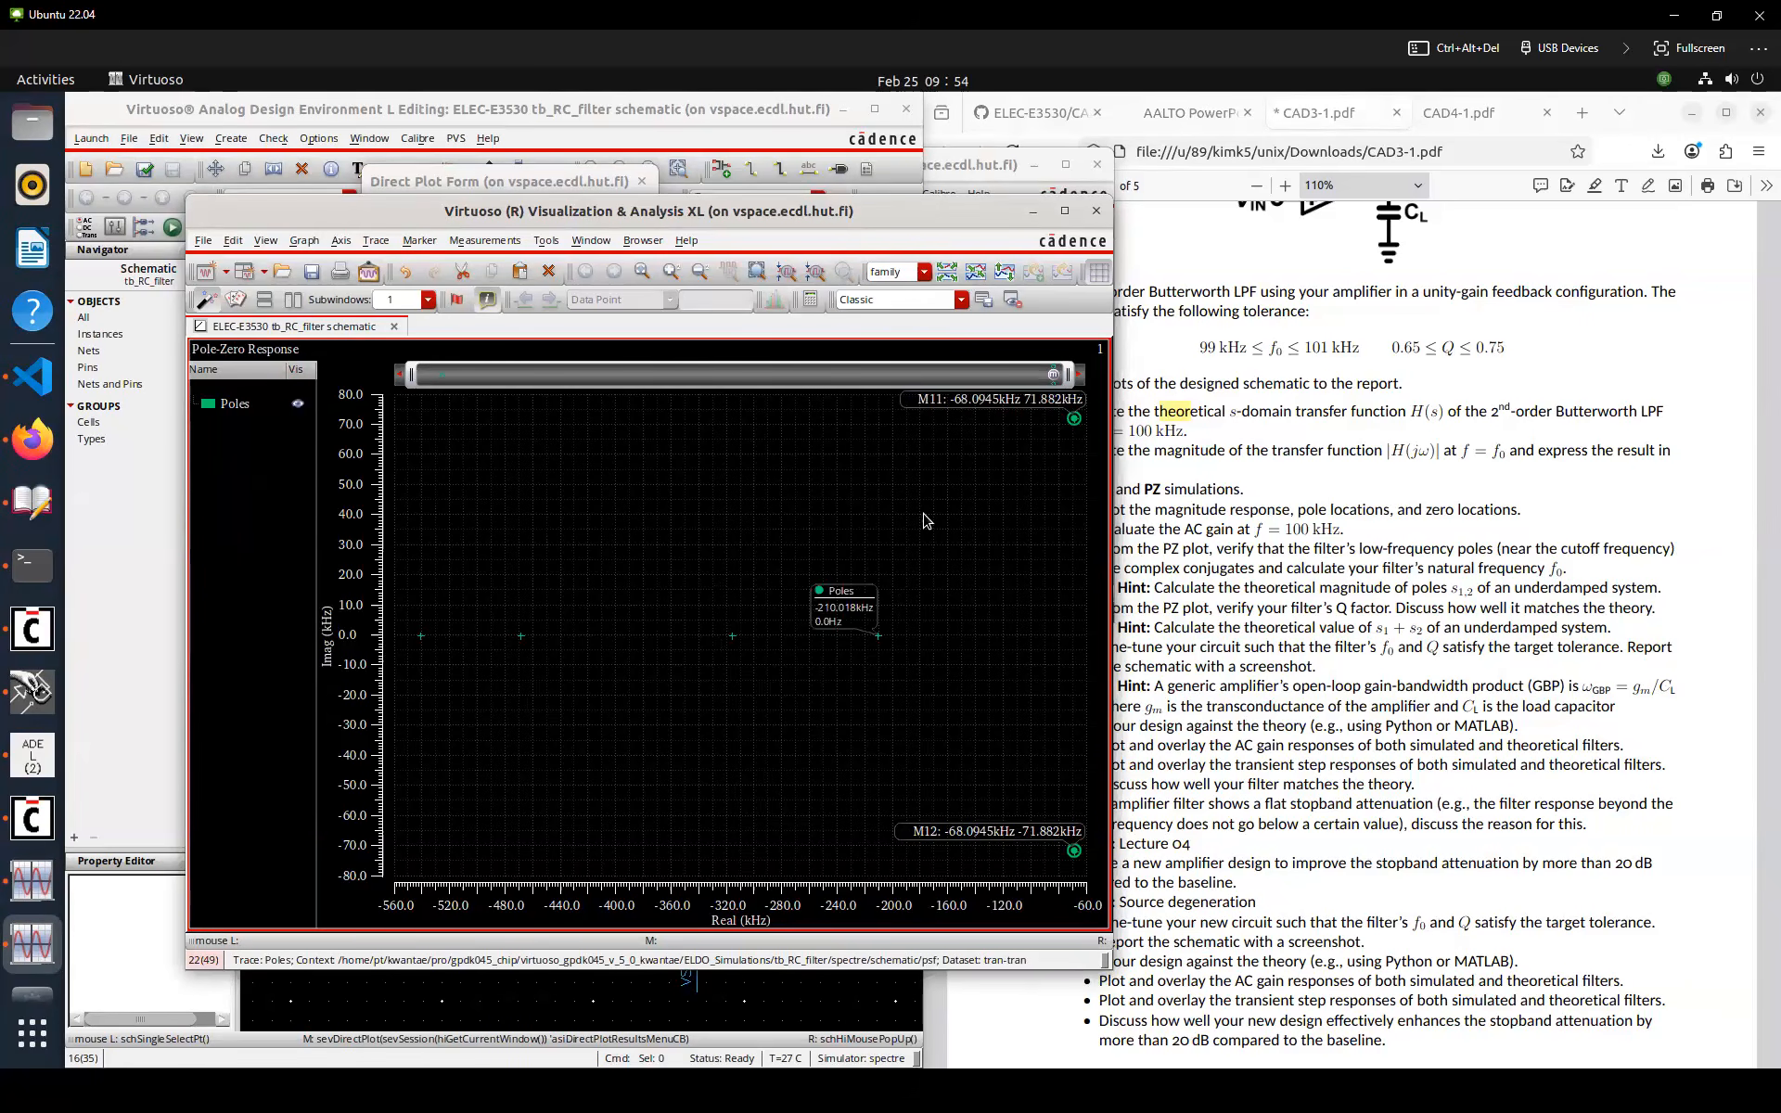
pyautogui.moveTo(970, 520); pyautogui.dragTo(1125, 521, button='right')
pyautogui.moveTo(914, 213); pyautogui.dragTo(843, 217)
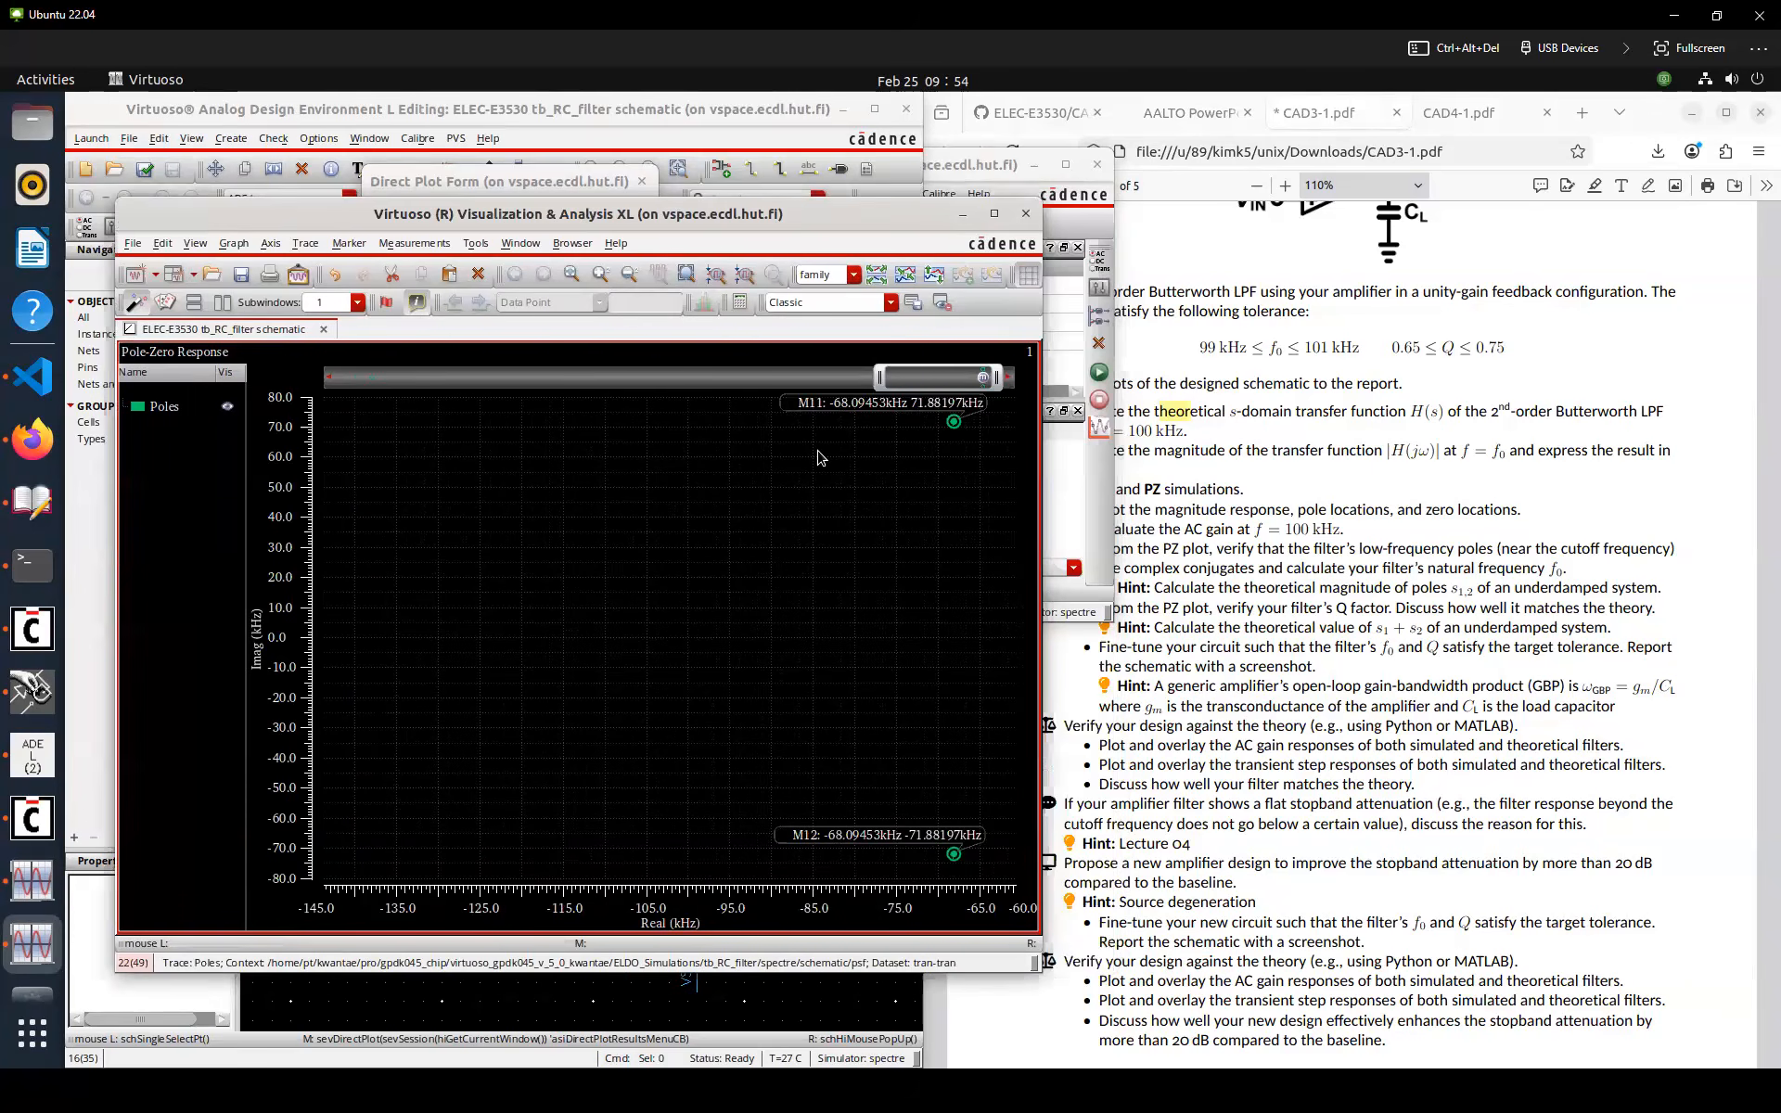
pyautogui.click(1256, 443)
pyautogui.click(843, 487)
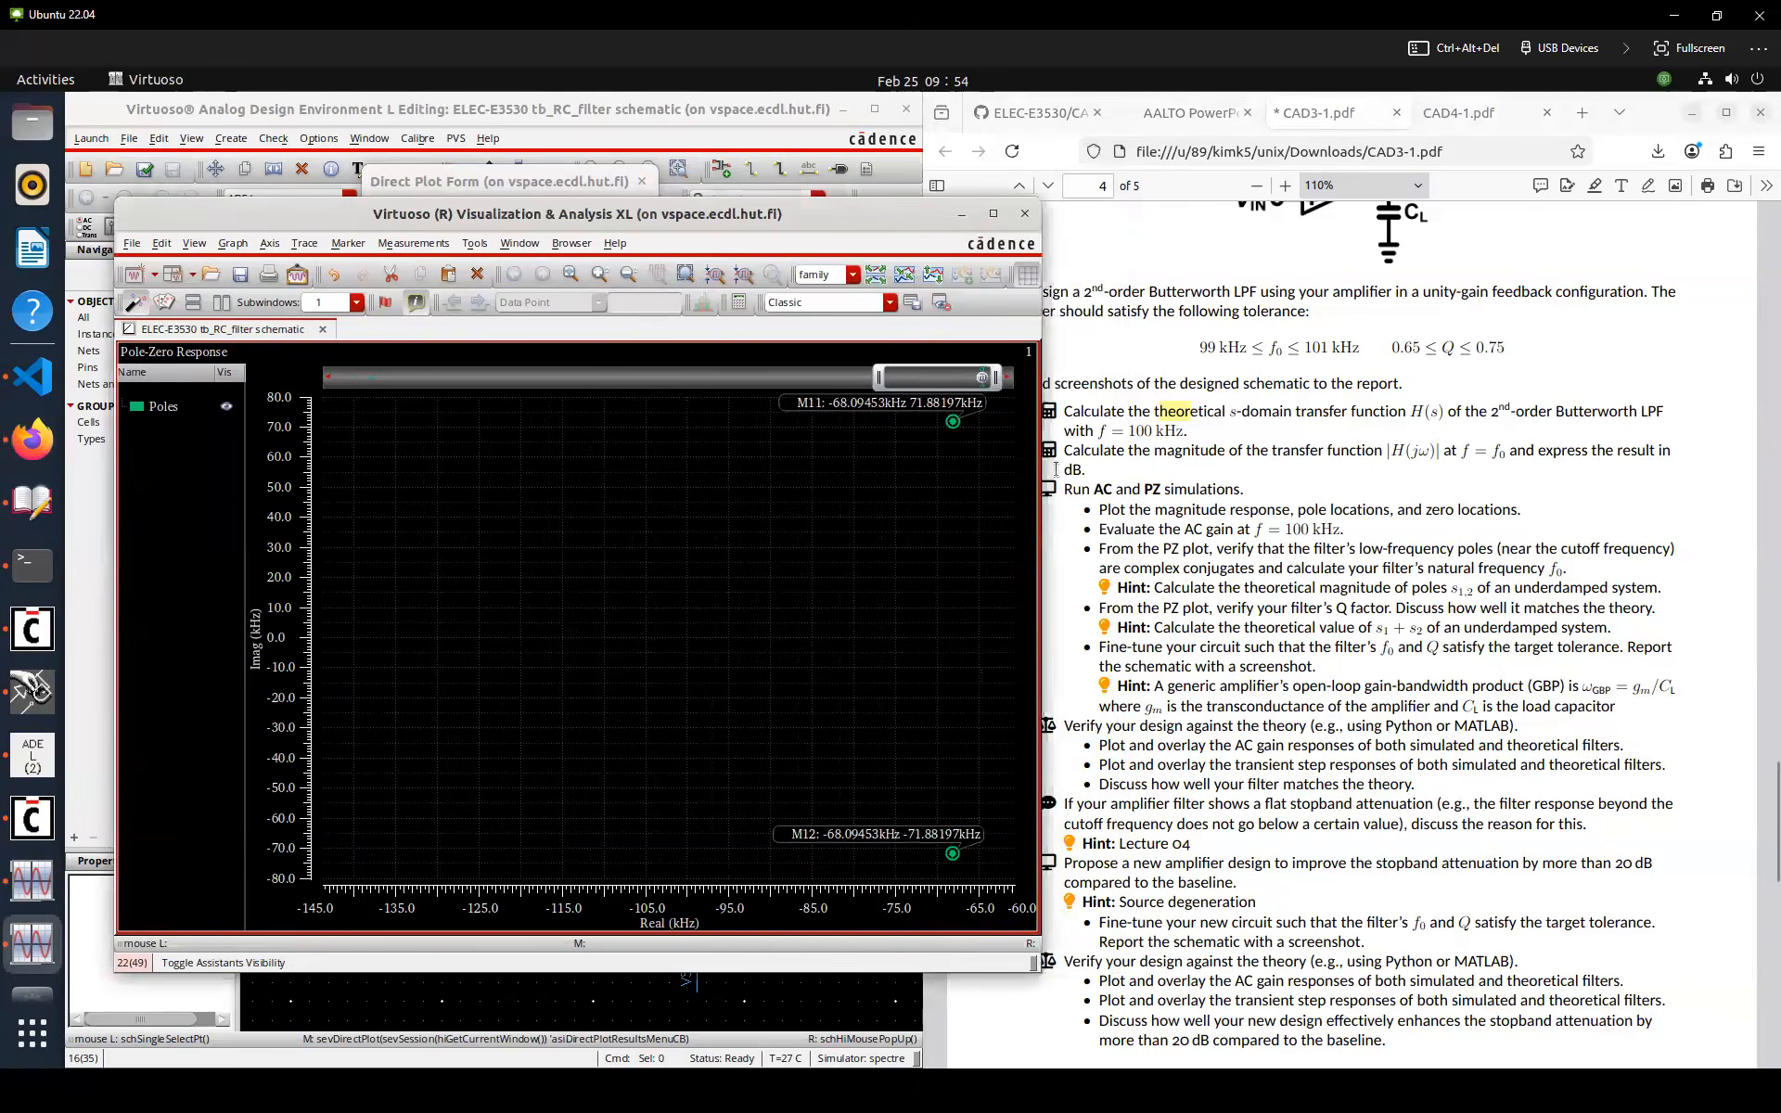
pyautogui.moveTo(1040, 464); pyautogui.dragTo(923, 456)
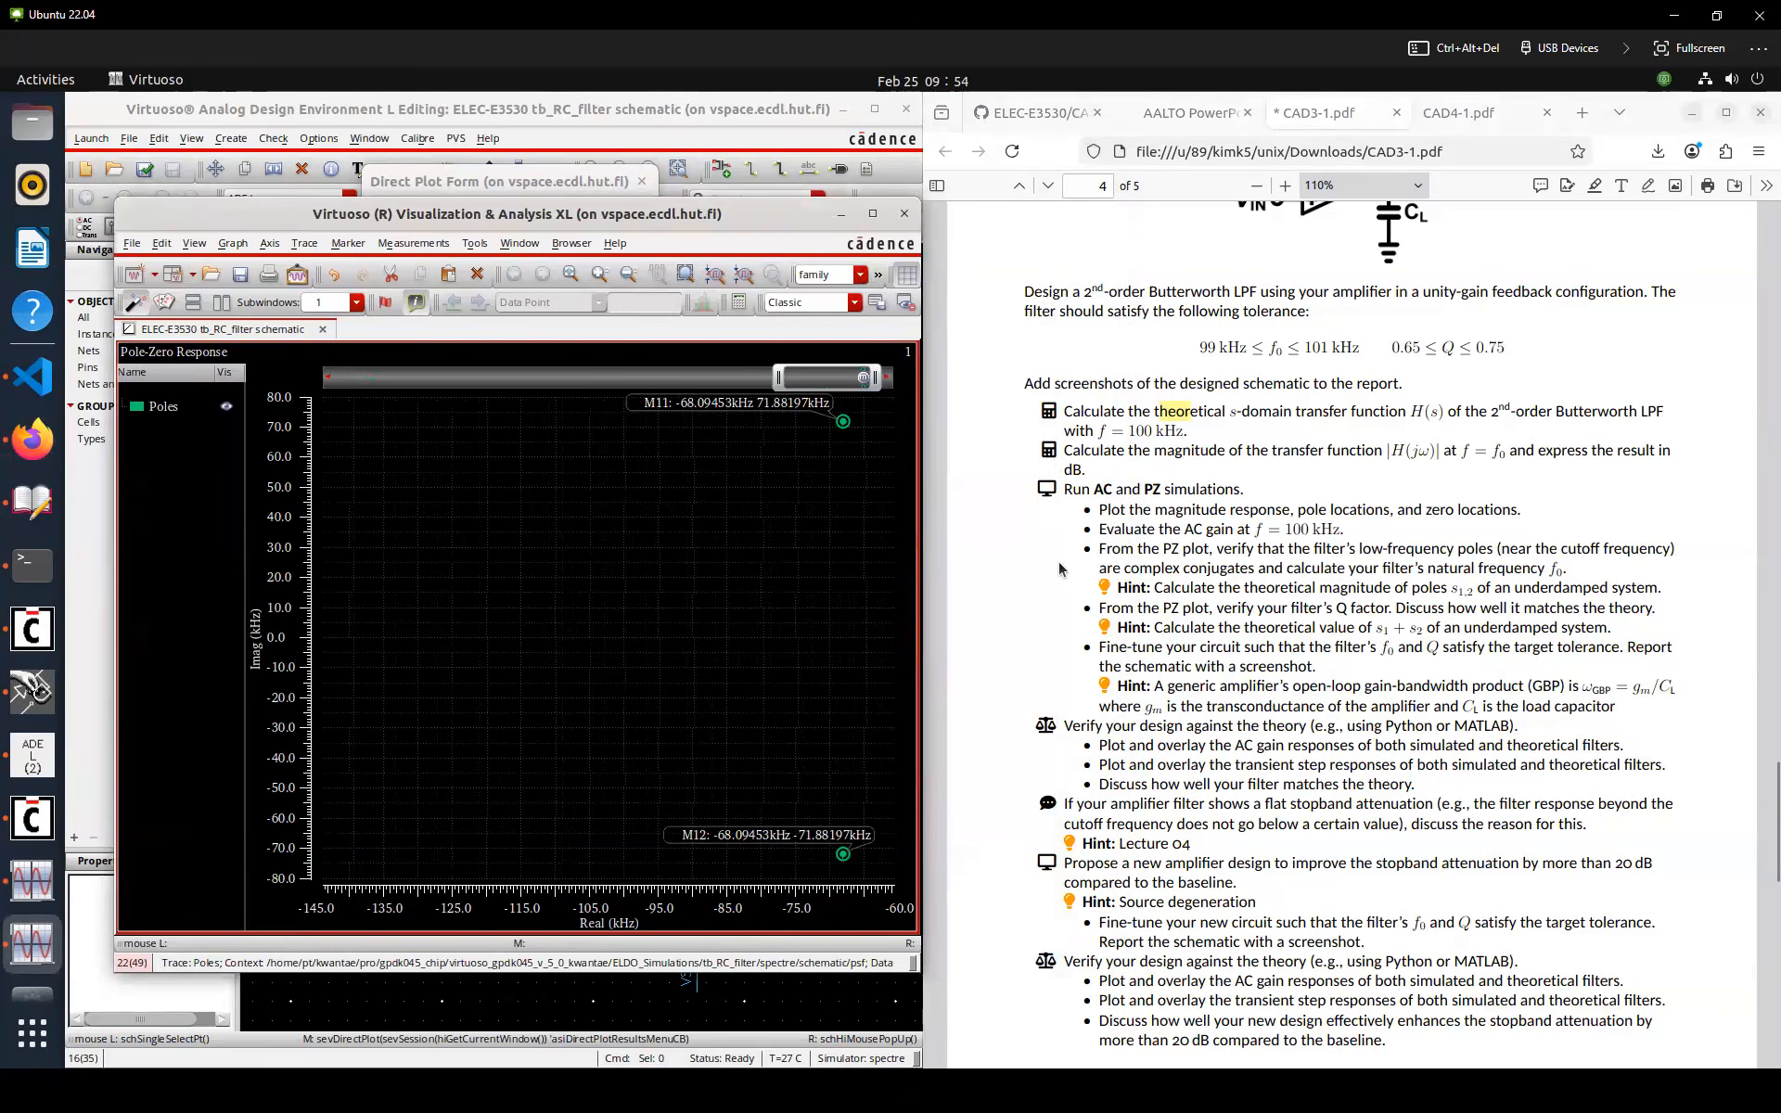
# Read the assignment's verification tasks in the PDF
pyautogui.scroll(-2, 1095, 533)
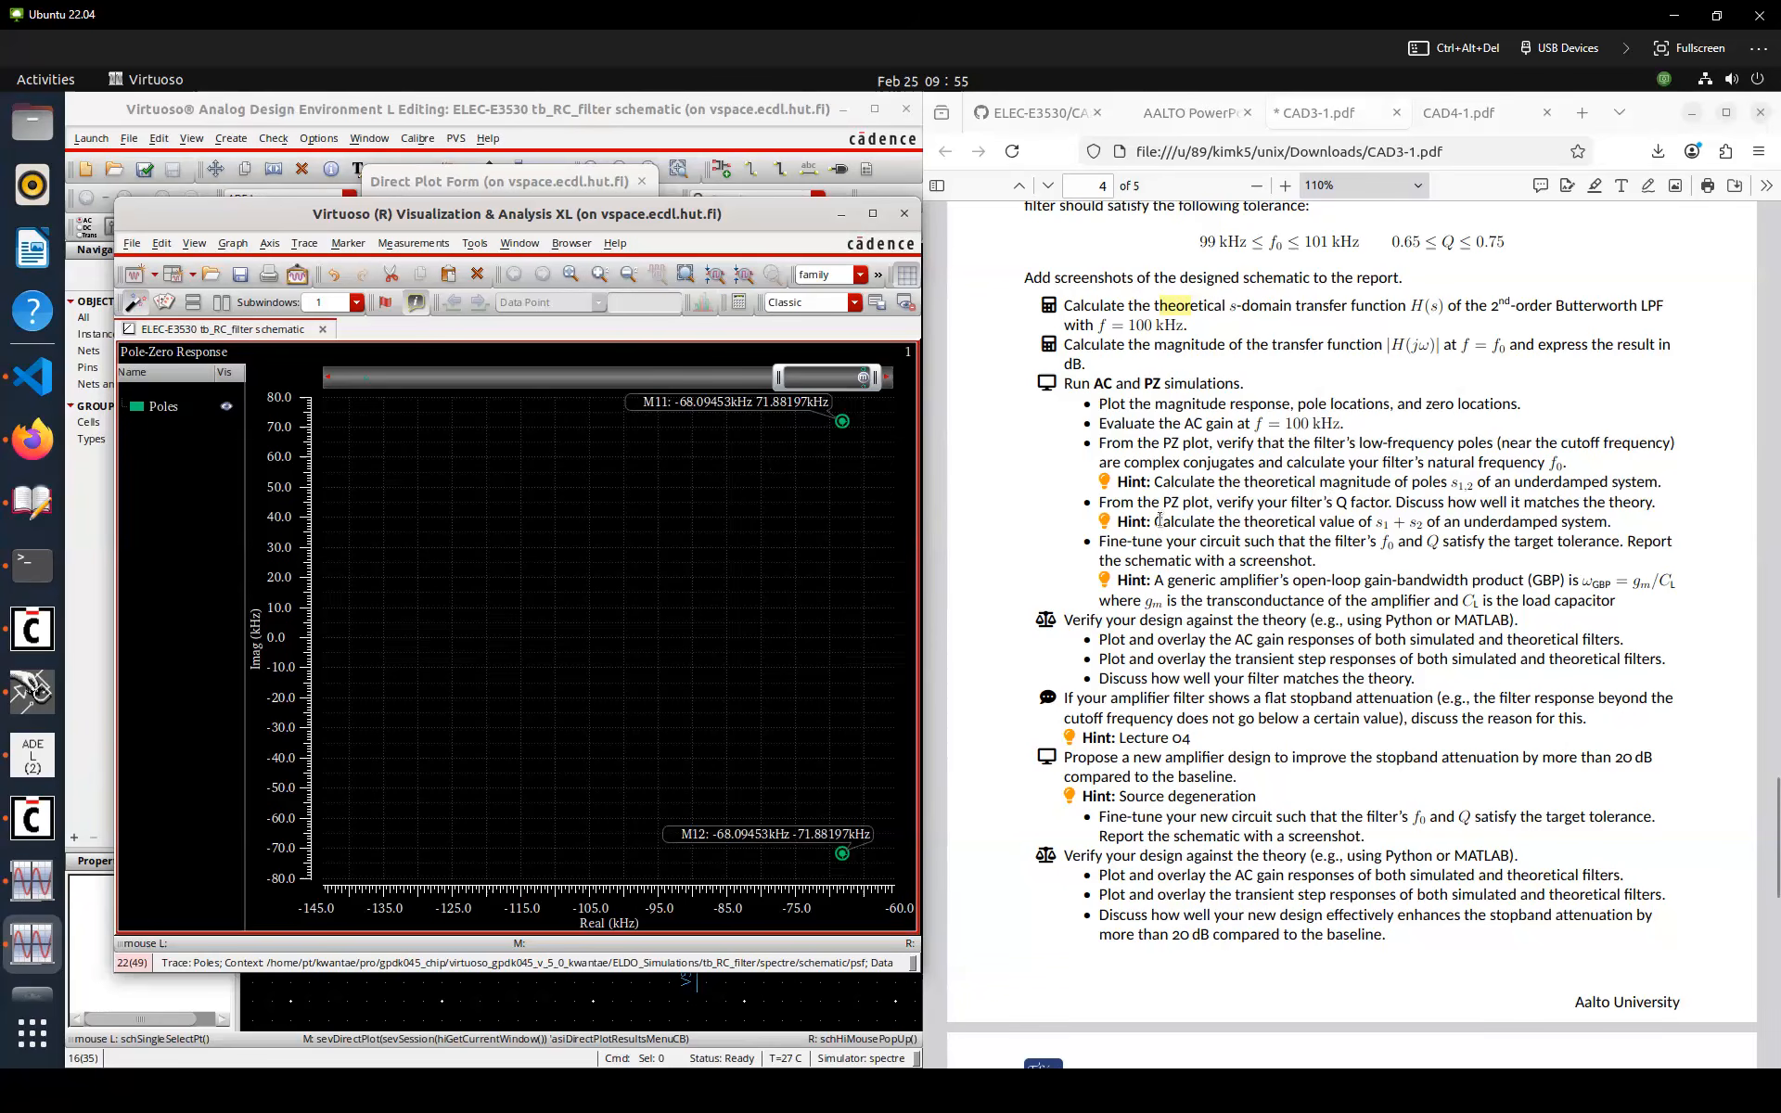
pyautogui.scroll(-2, 1160, 521)
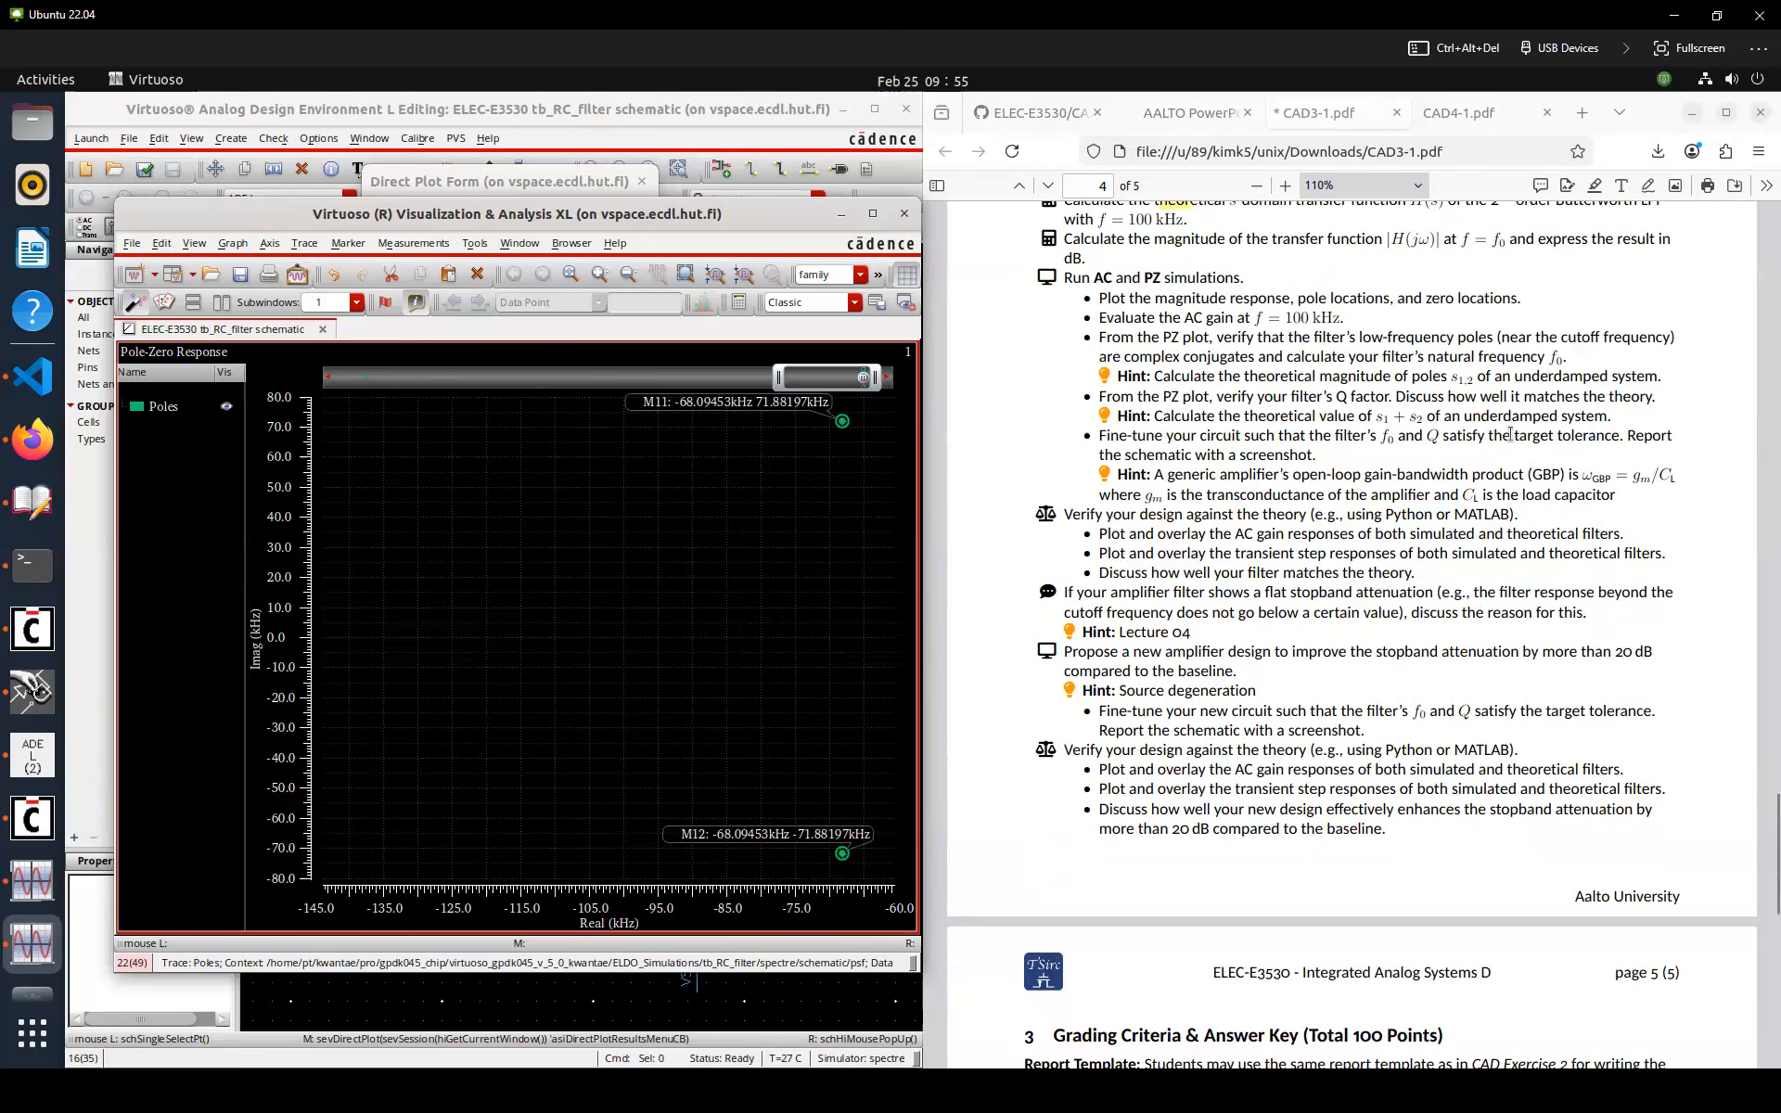
pyautogui.scroll(2, 1510, 434)
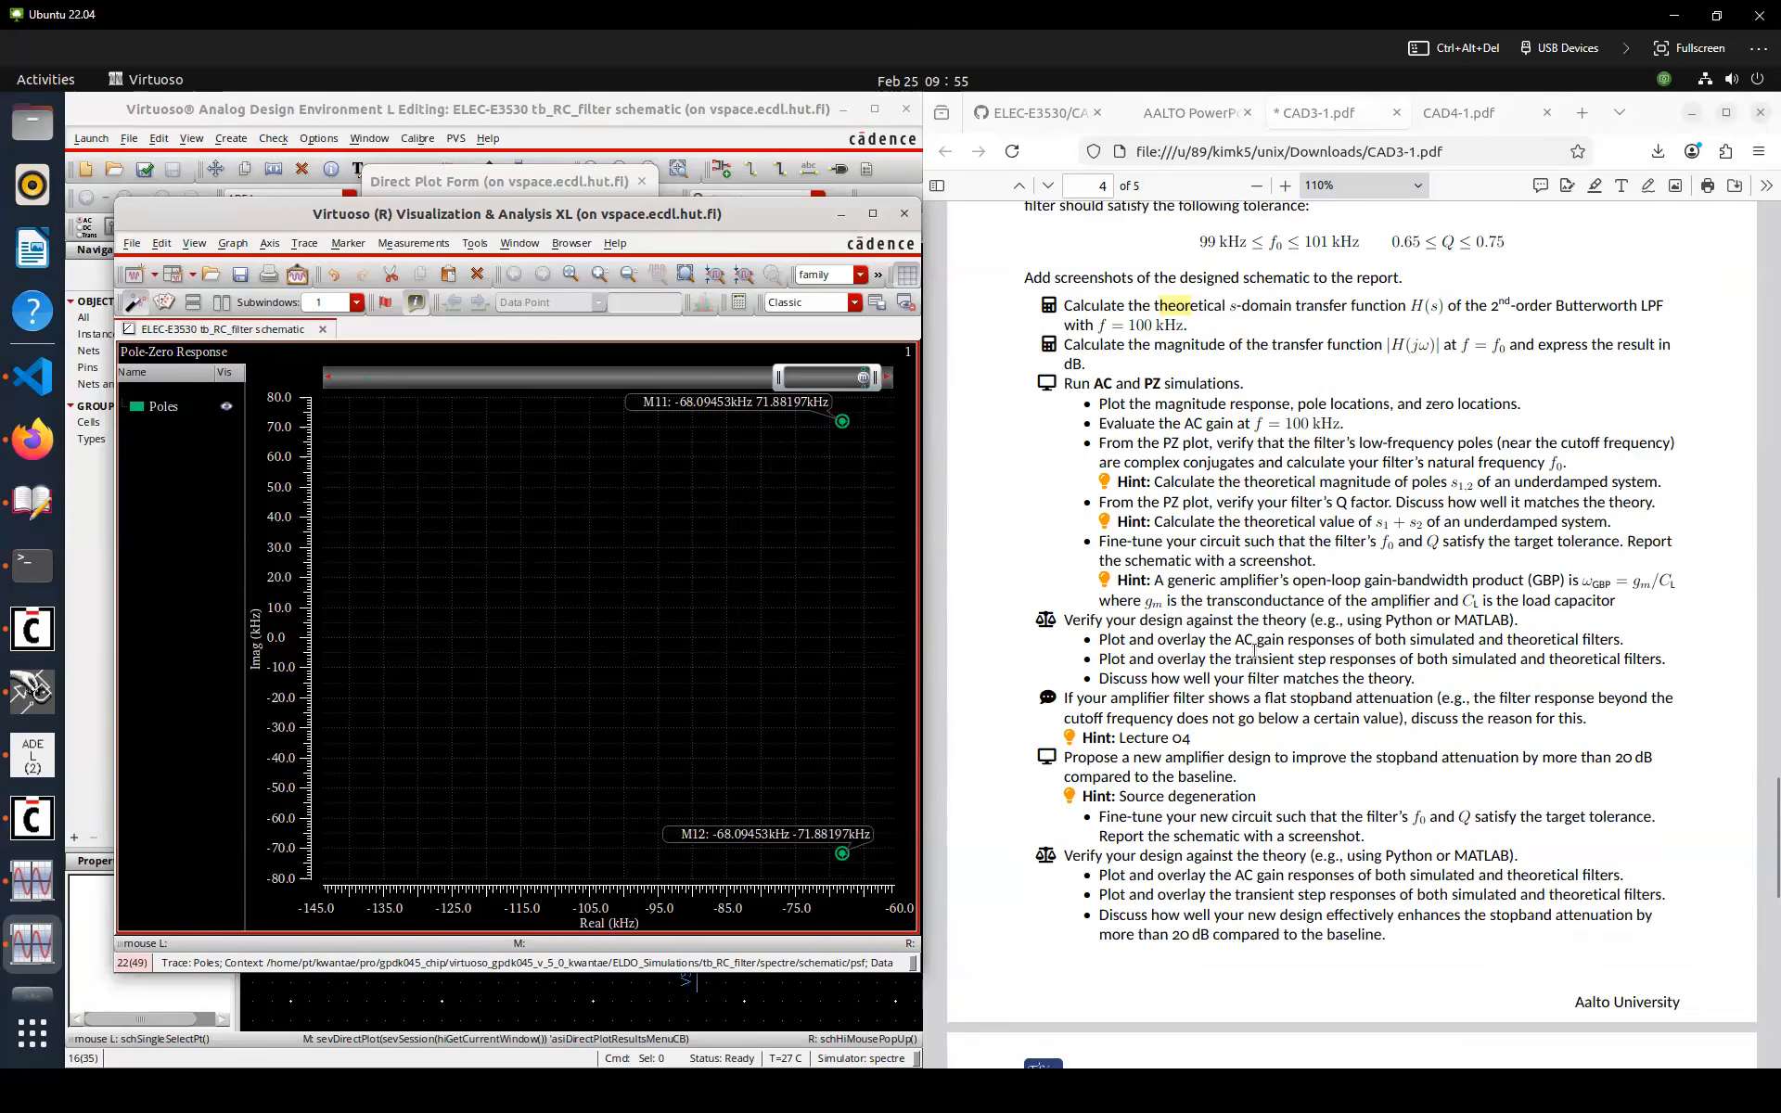
pyautogui.moveTo(1293, 642); pyautogui.dragTo(1246, 642)
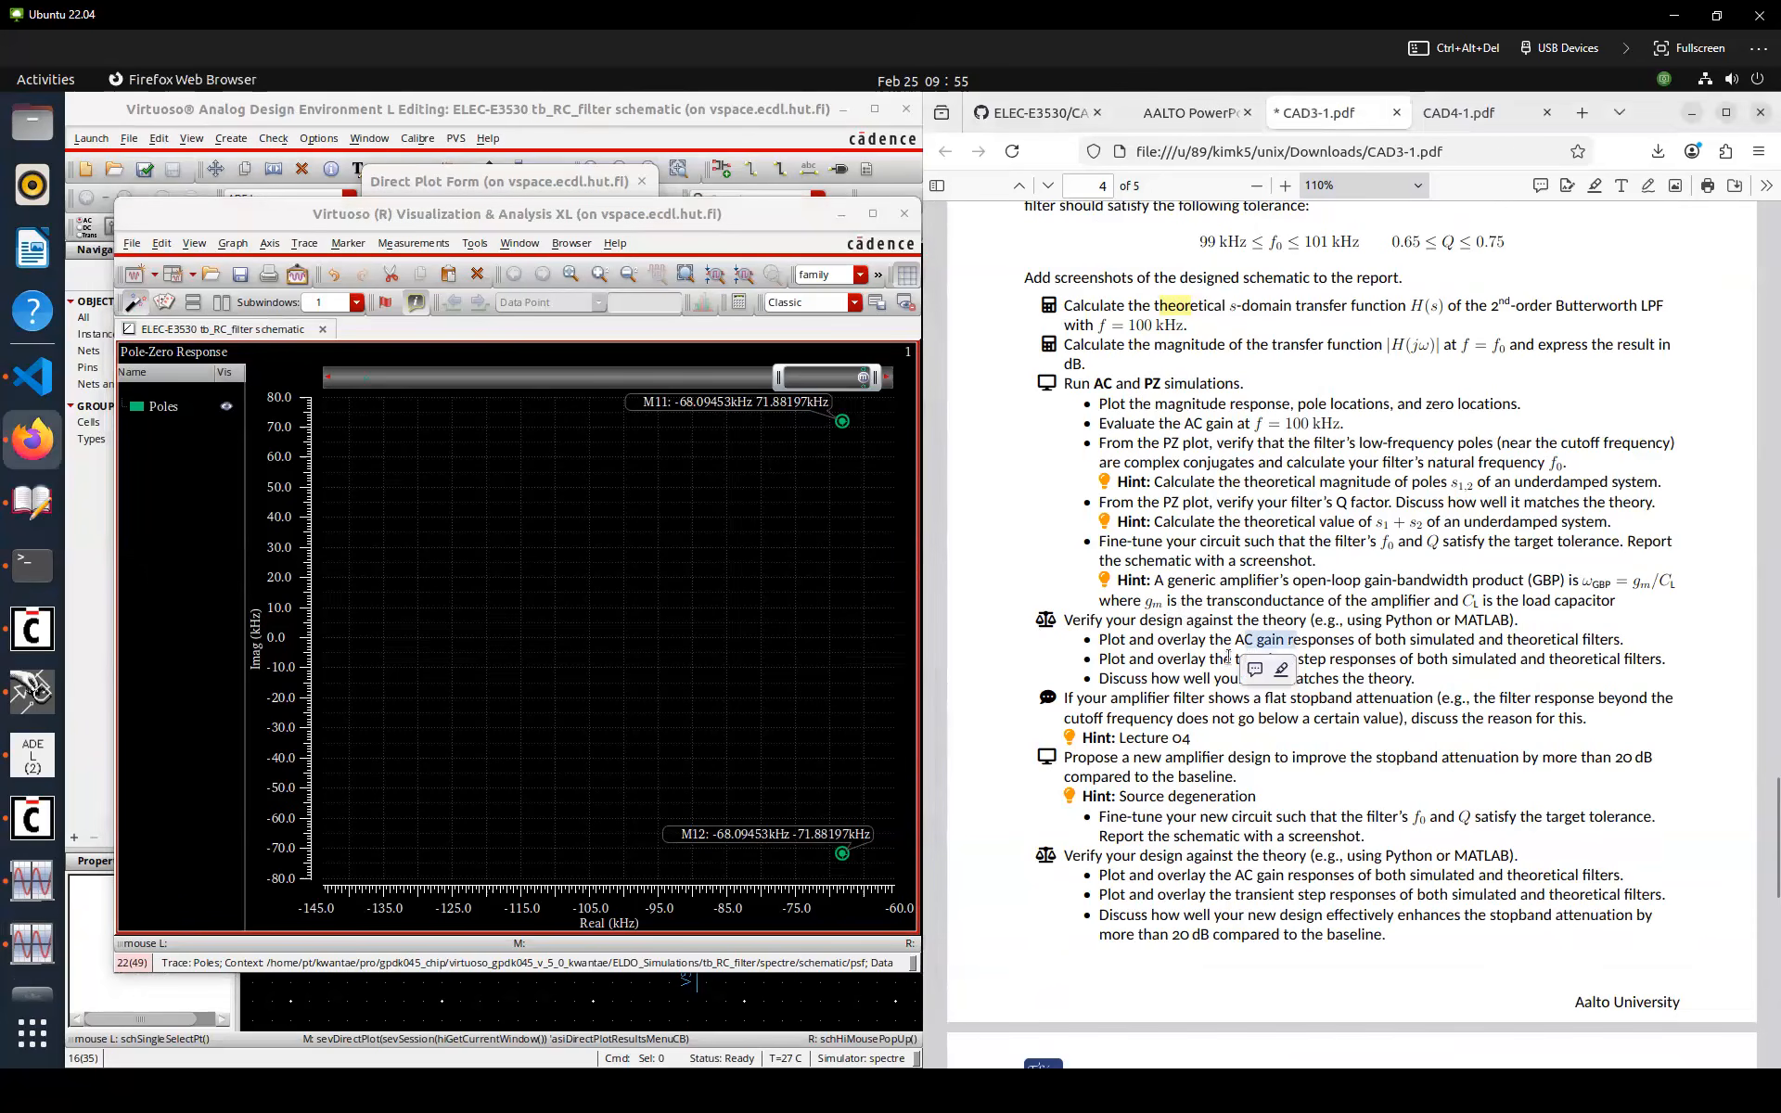
# Close the pole plot and plot the AC response at the OUT net in dB20
pyautogui.click(641, 579)
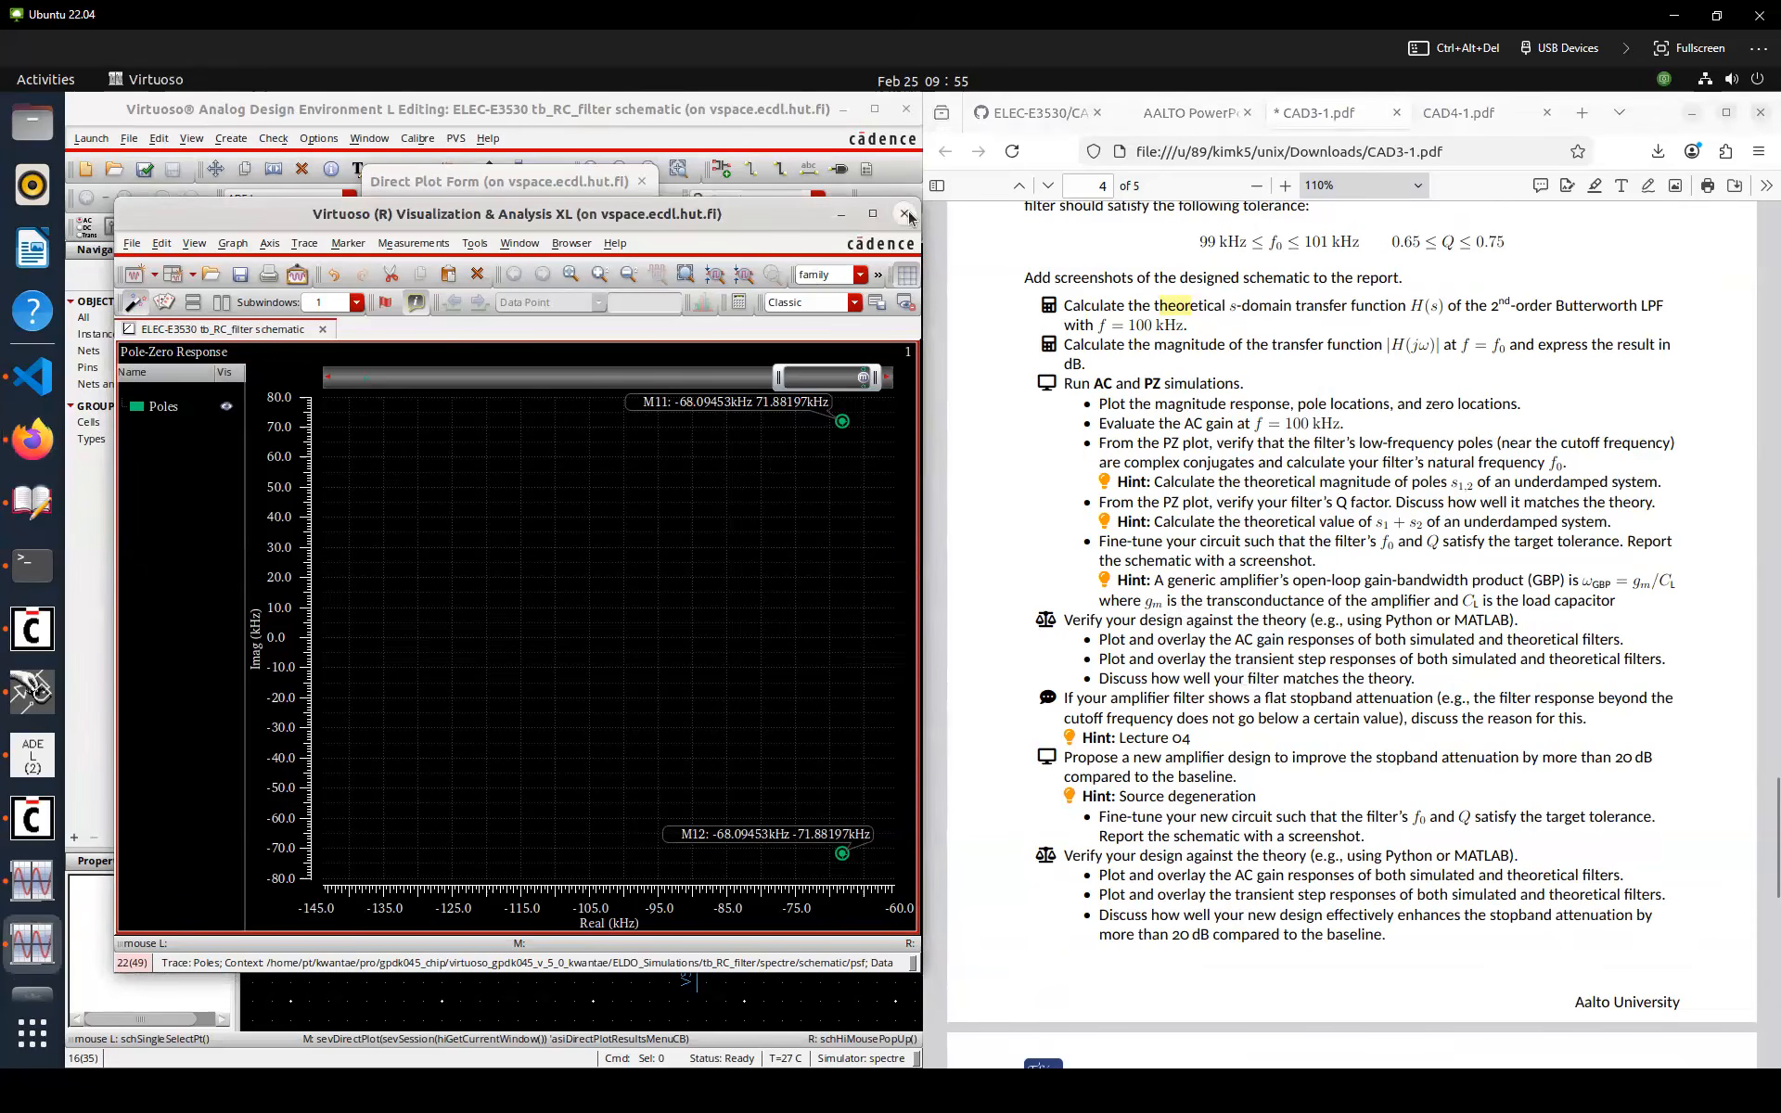
pyautogui.hotkey('ctrl', 'w')
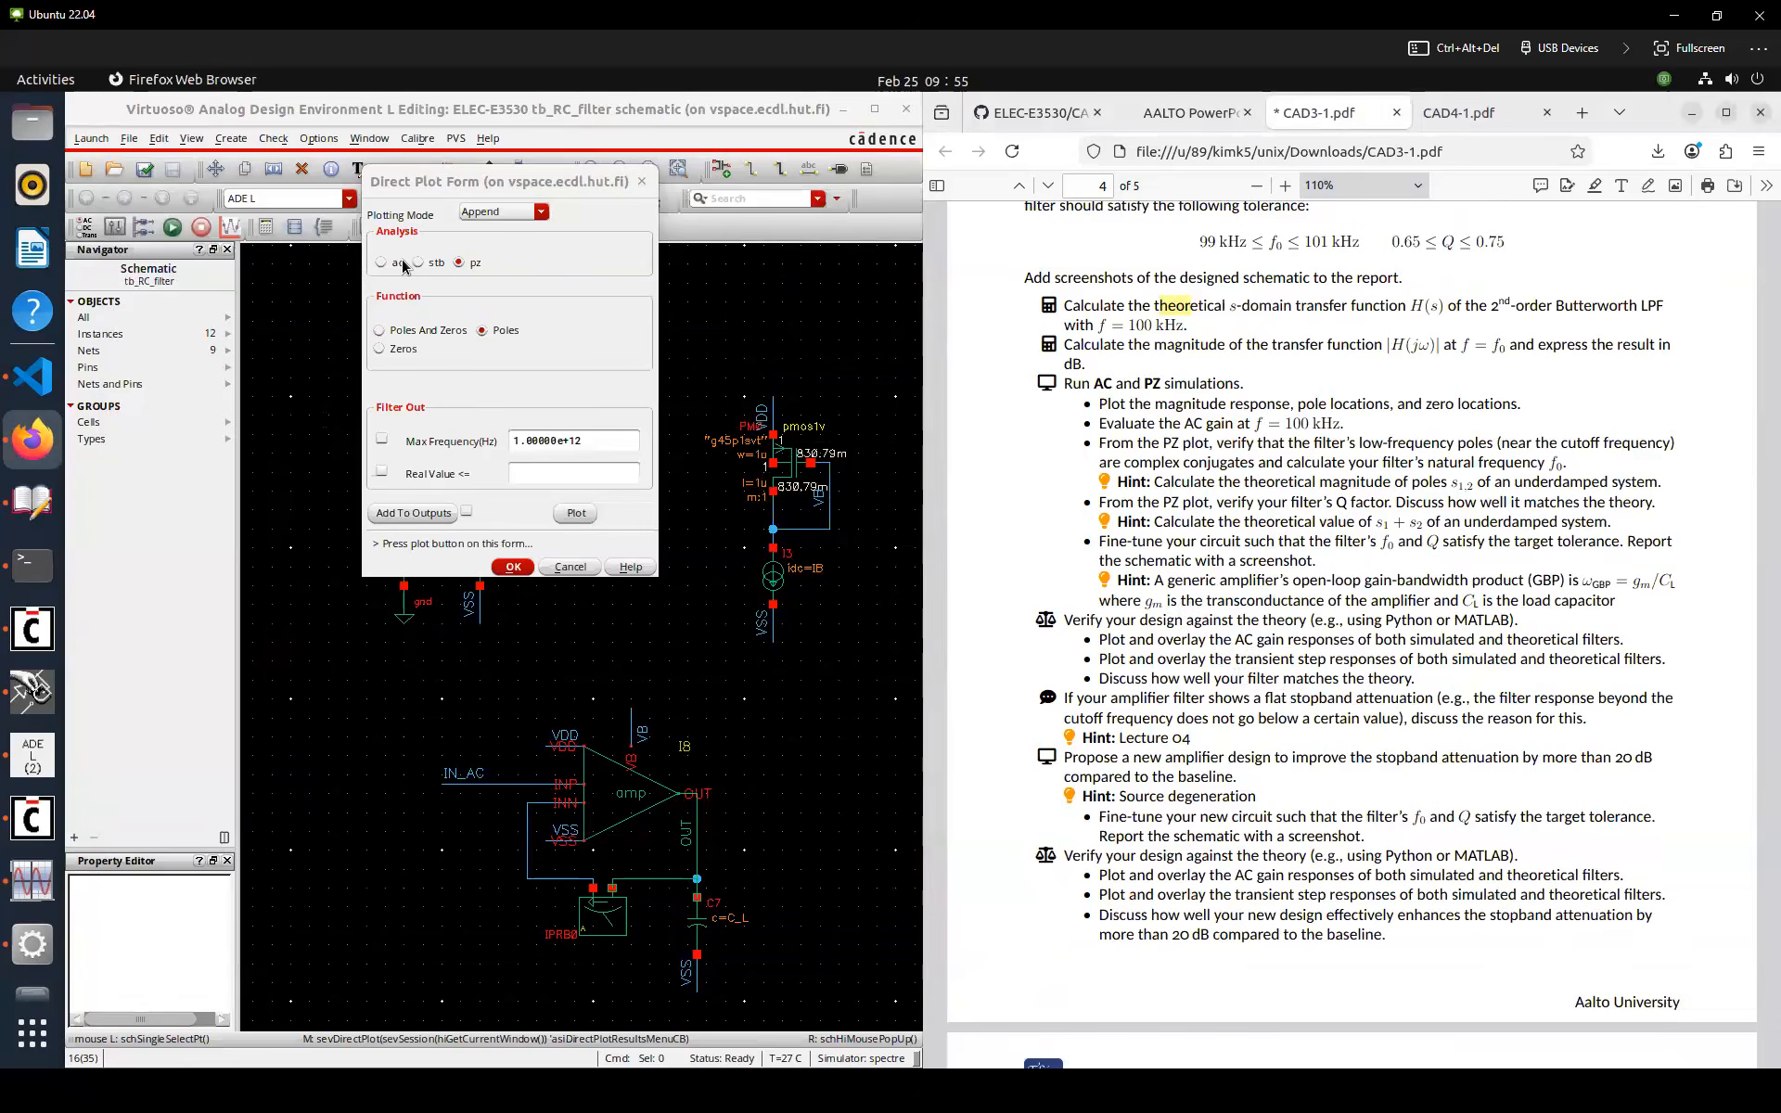
pyautogui.click(401, 264)
pyautogui.click(398, 492)
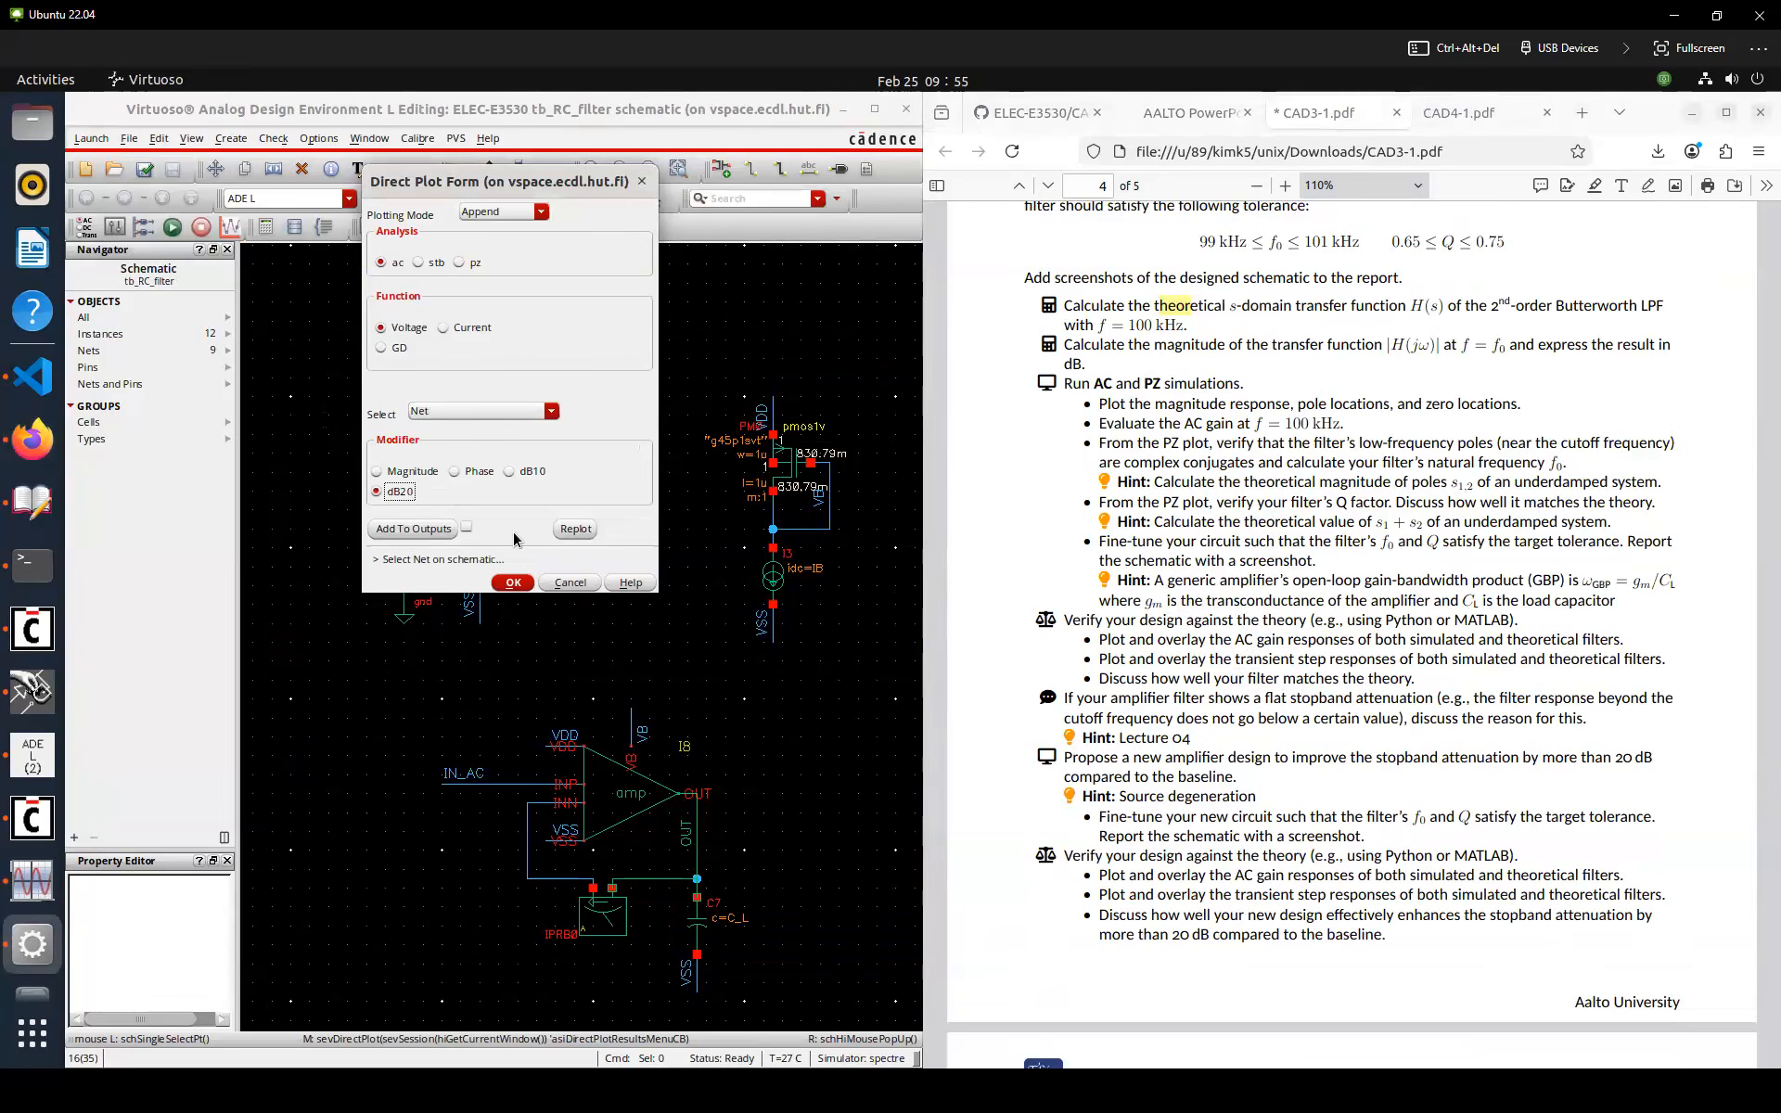
pyautogui.click(697, 840)
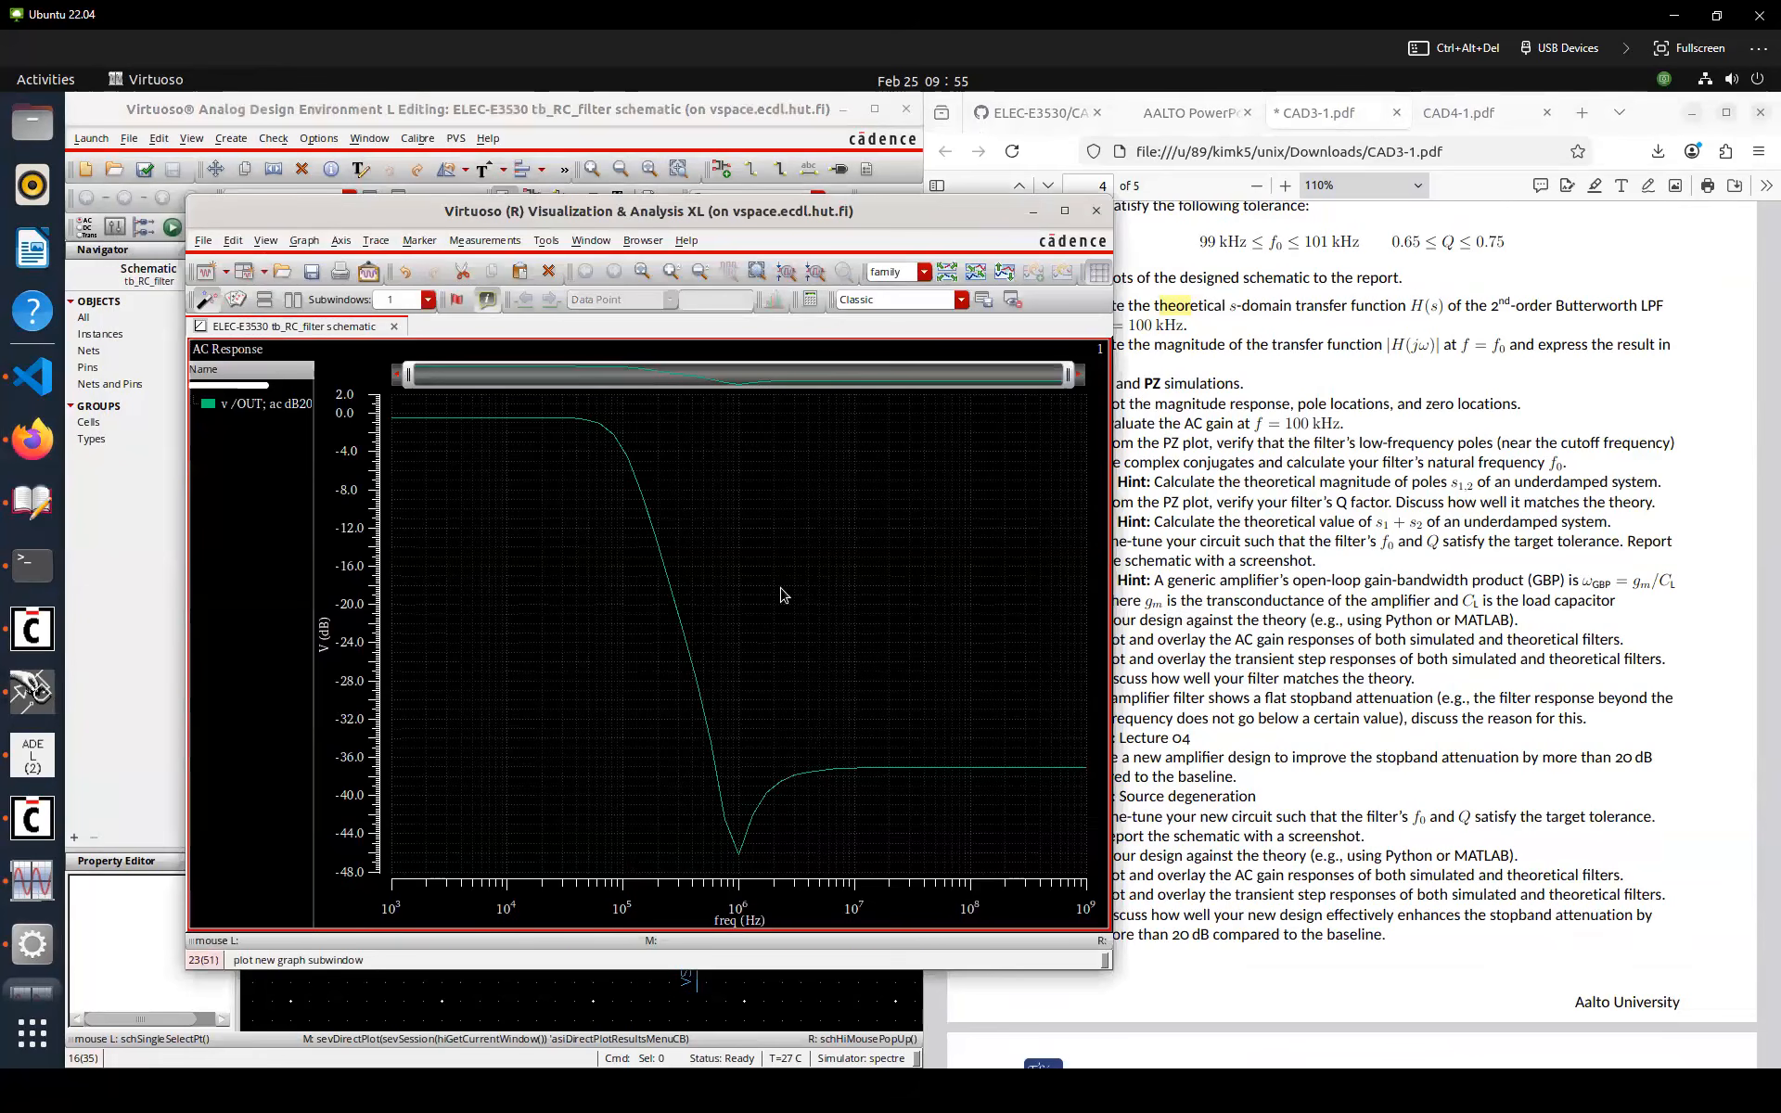
# Create a new Jupyter notebook in VS Code
pyautogui.click(55, 351)
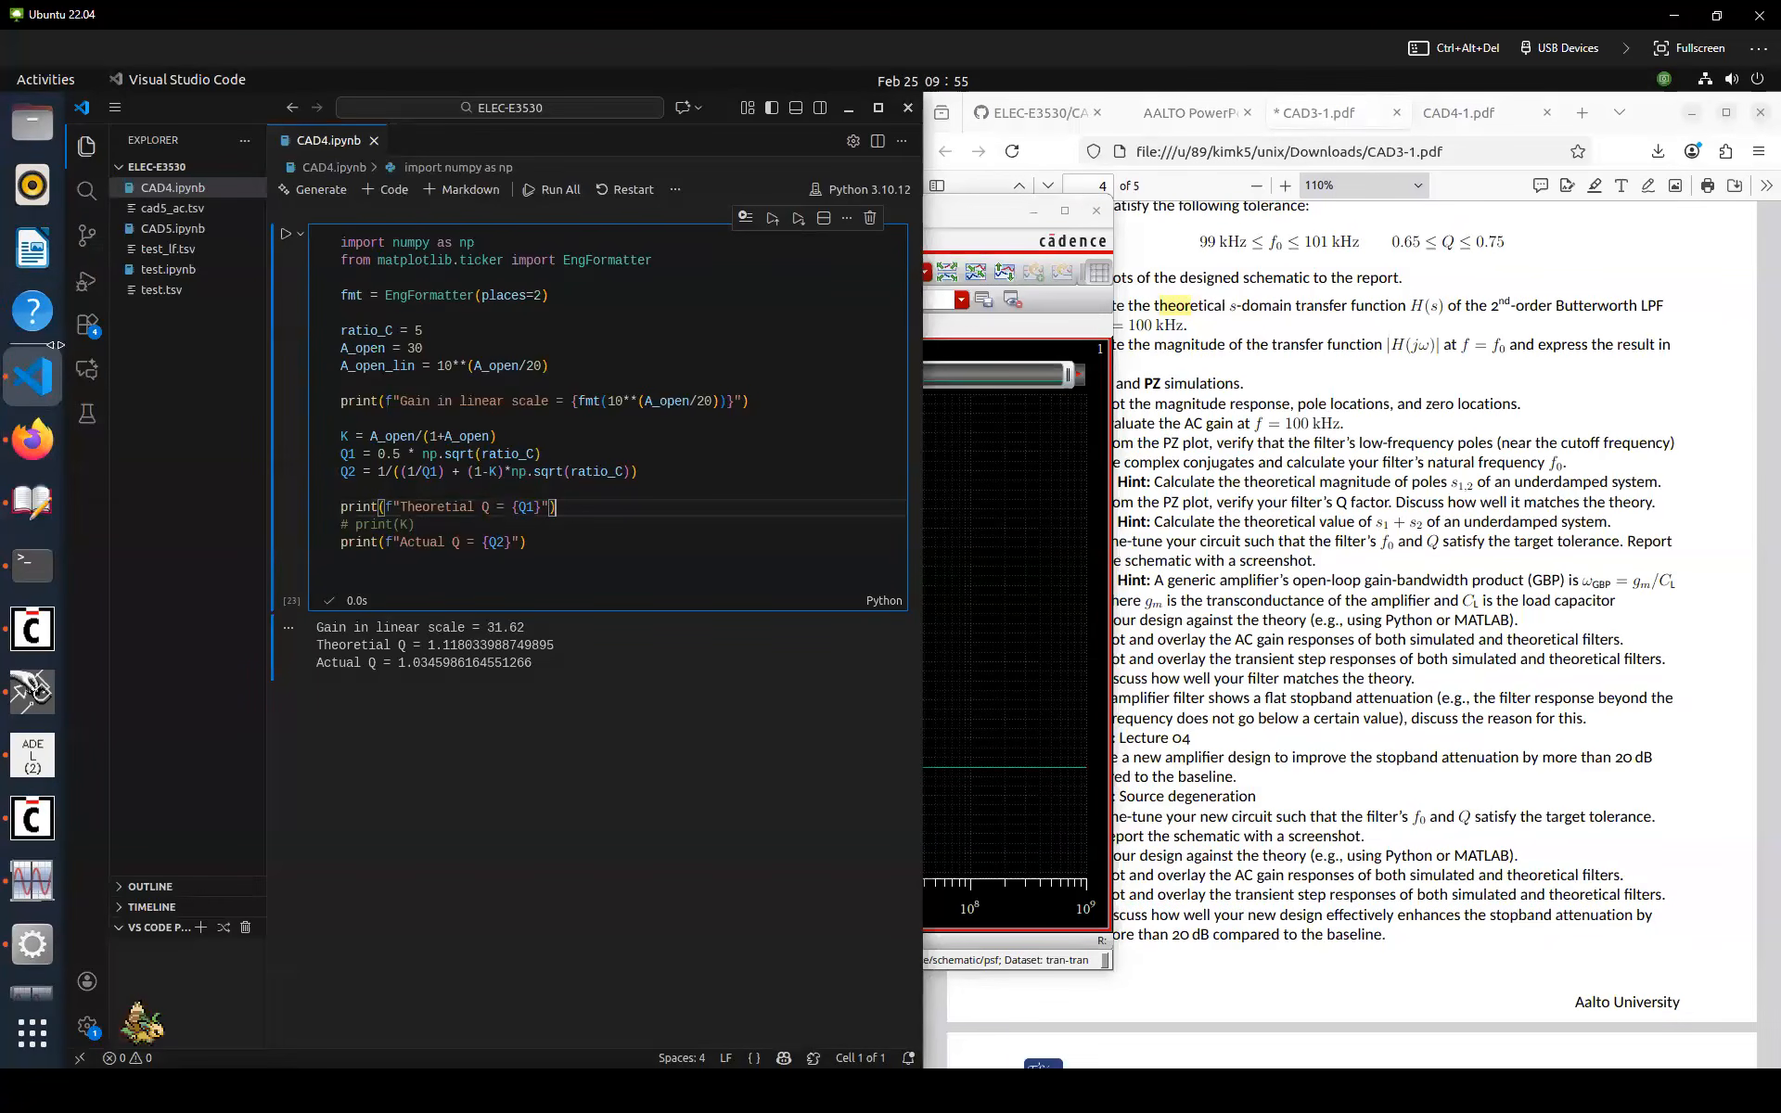
pyautogui.hotkey('ctrl', 'shift', 'p')
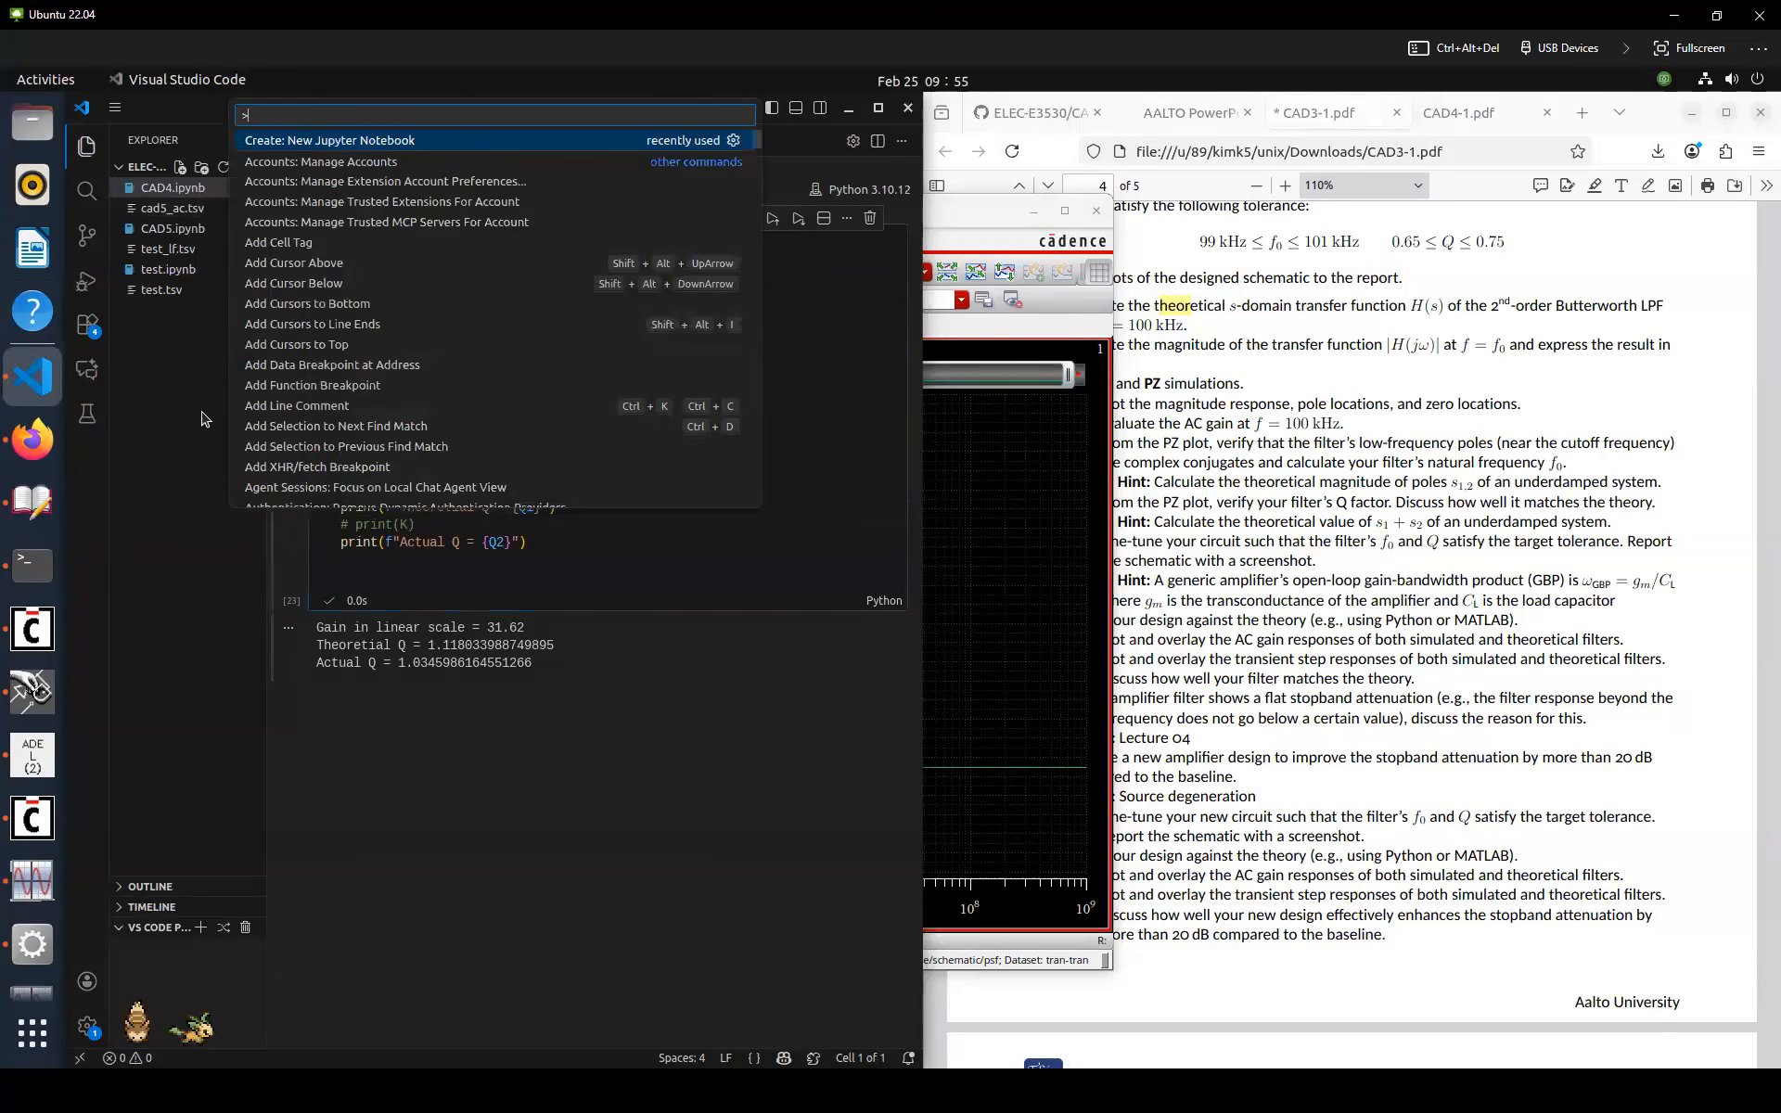
pyautogui.press('Return')
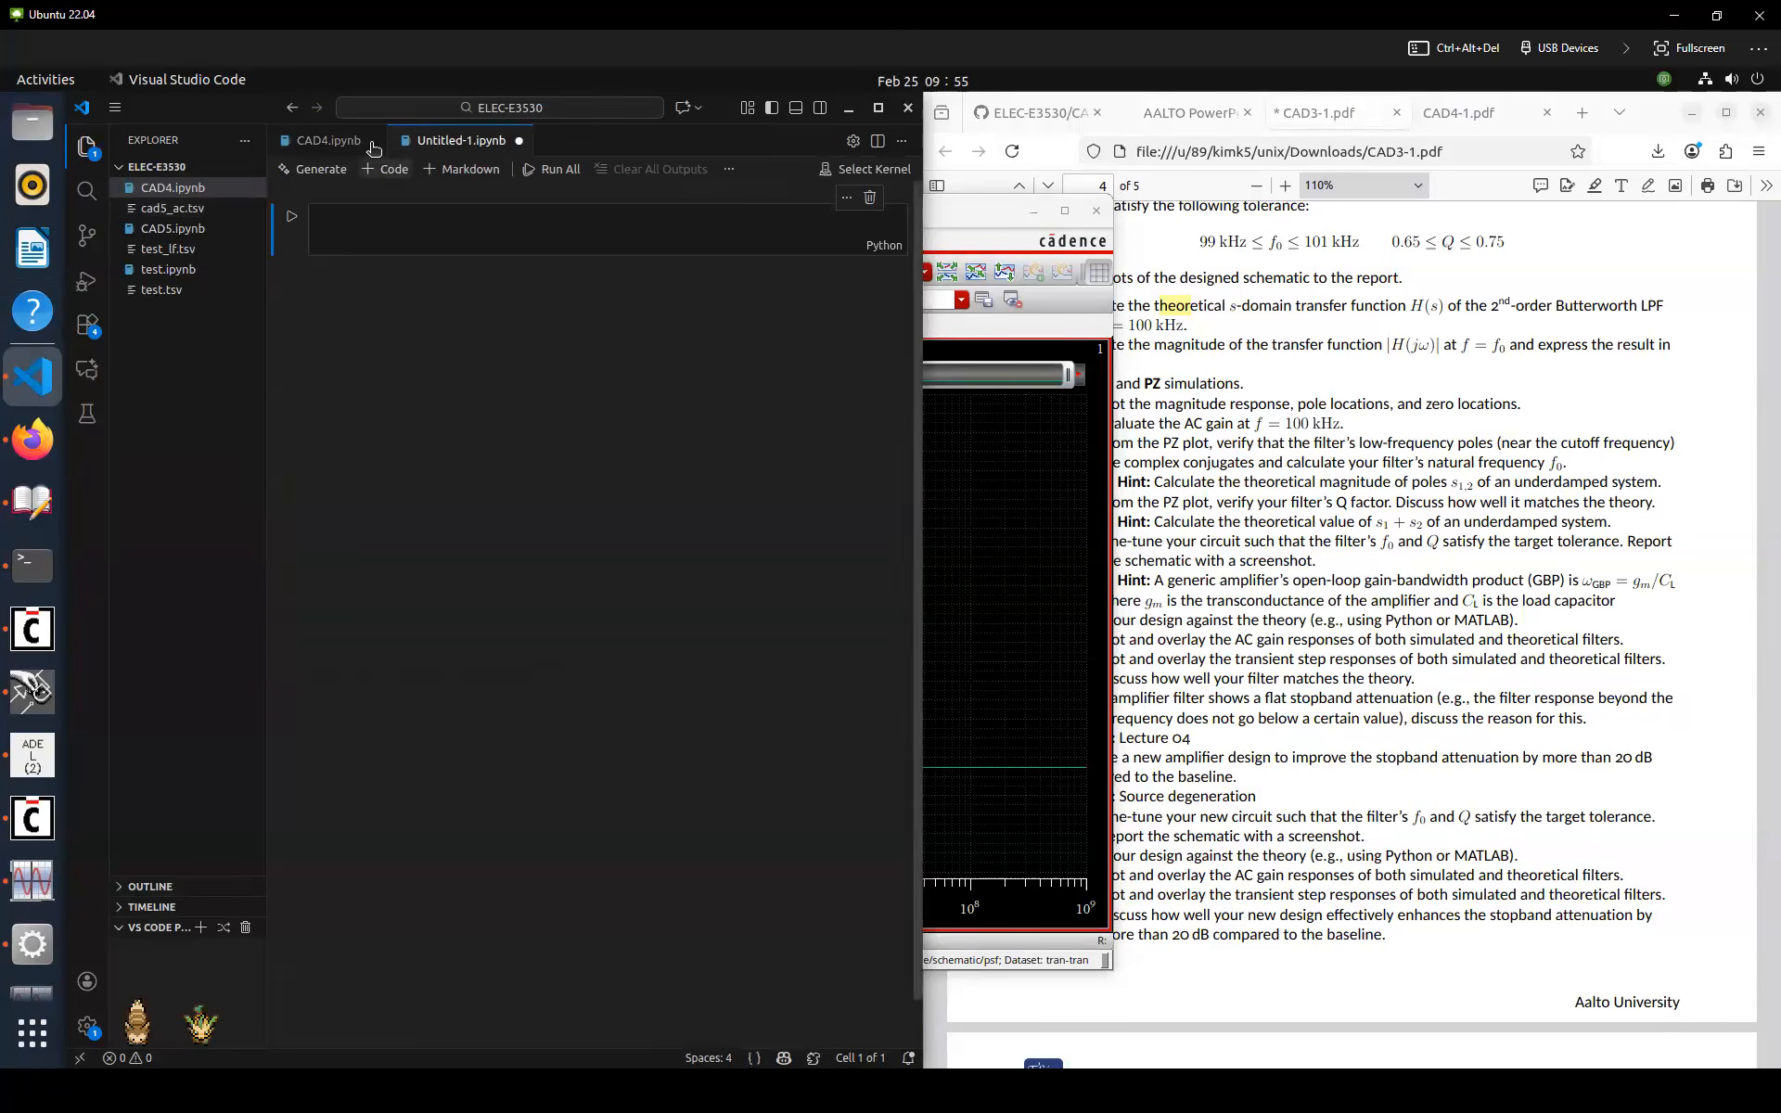
# Copy the AC Gain Response code from the GitHub CAD3 notebook into the new notebook cell
pyautogui.click(1185, 365)
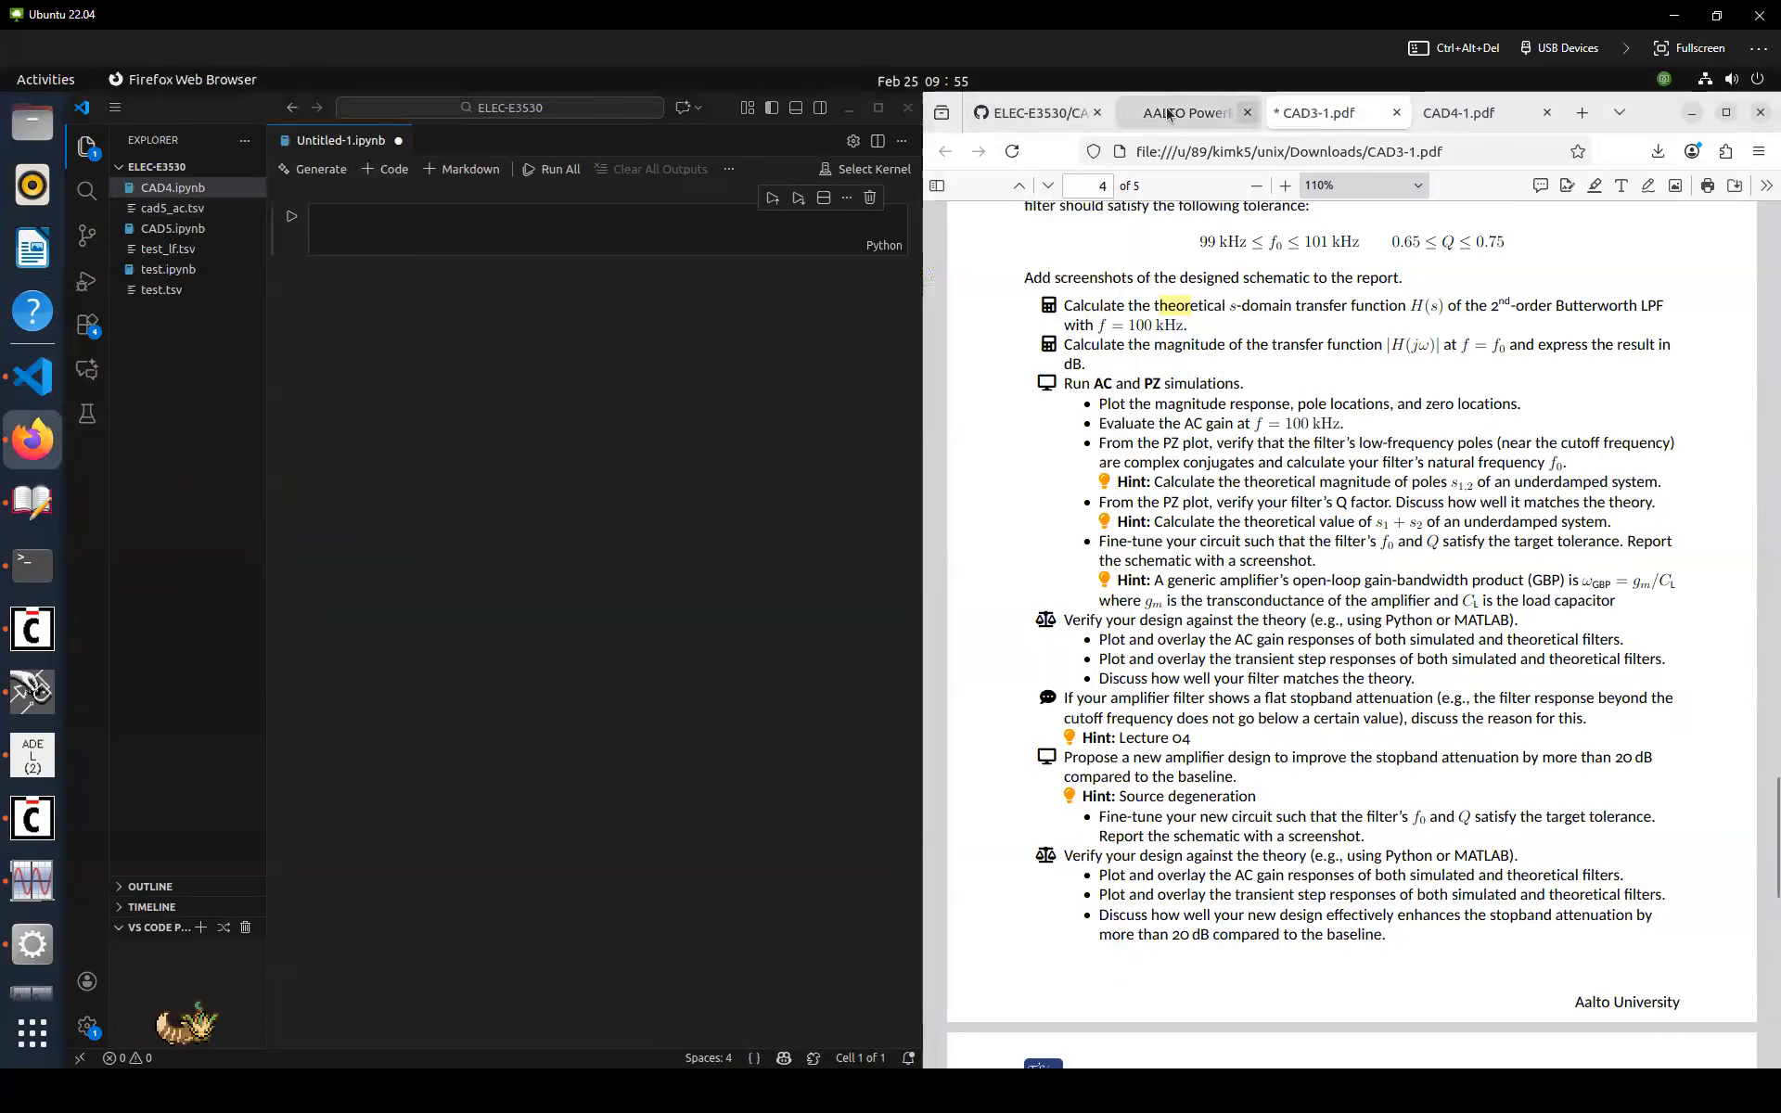
pyautogui.click(1068, 115)
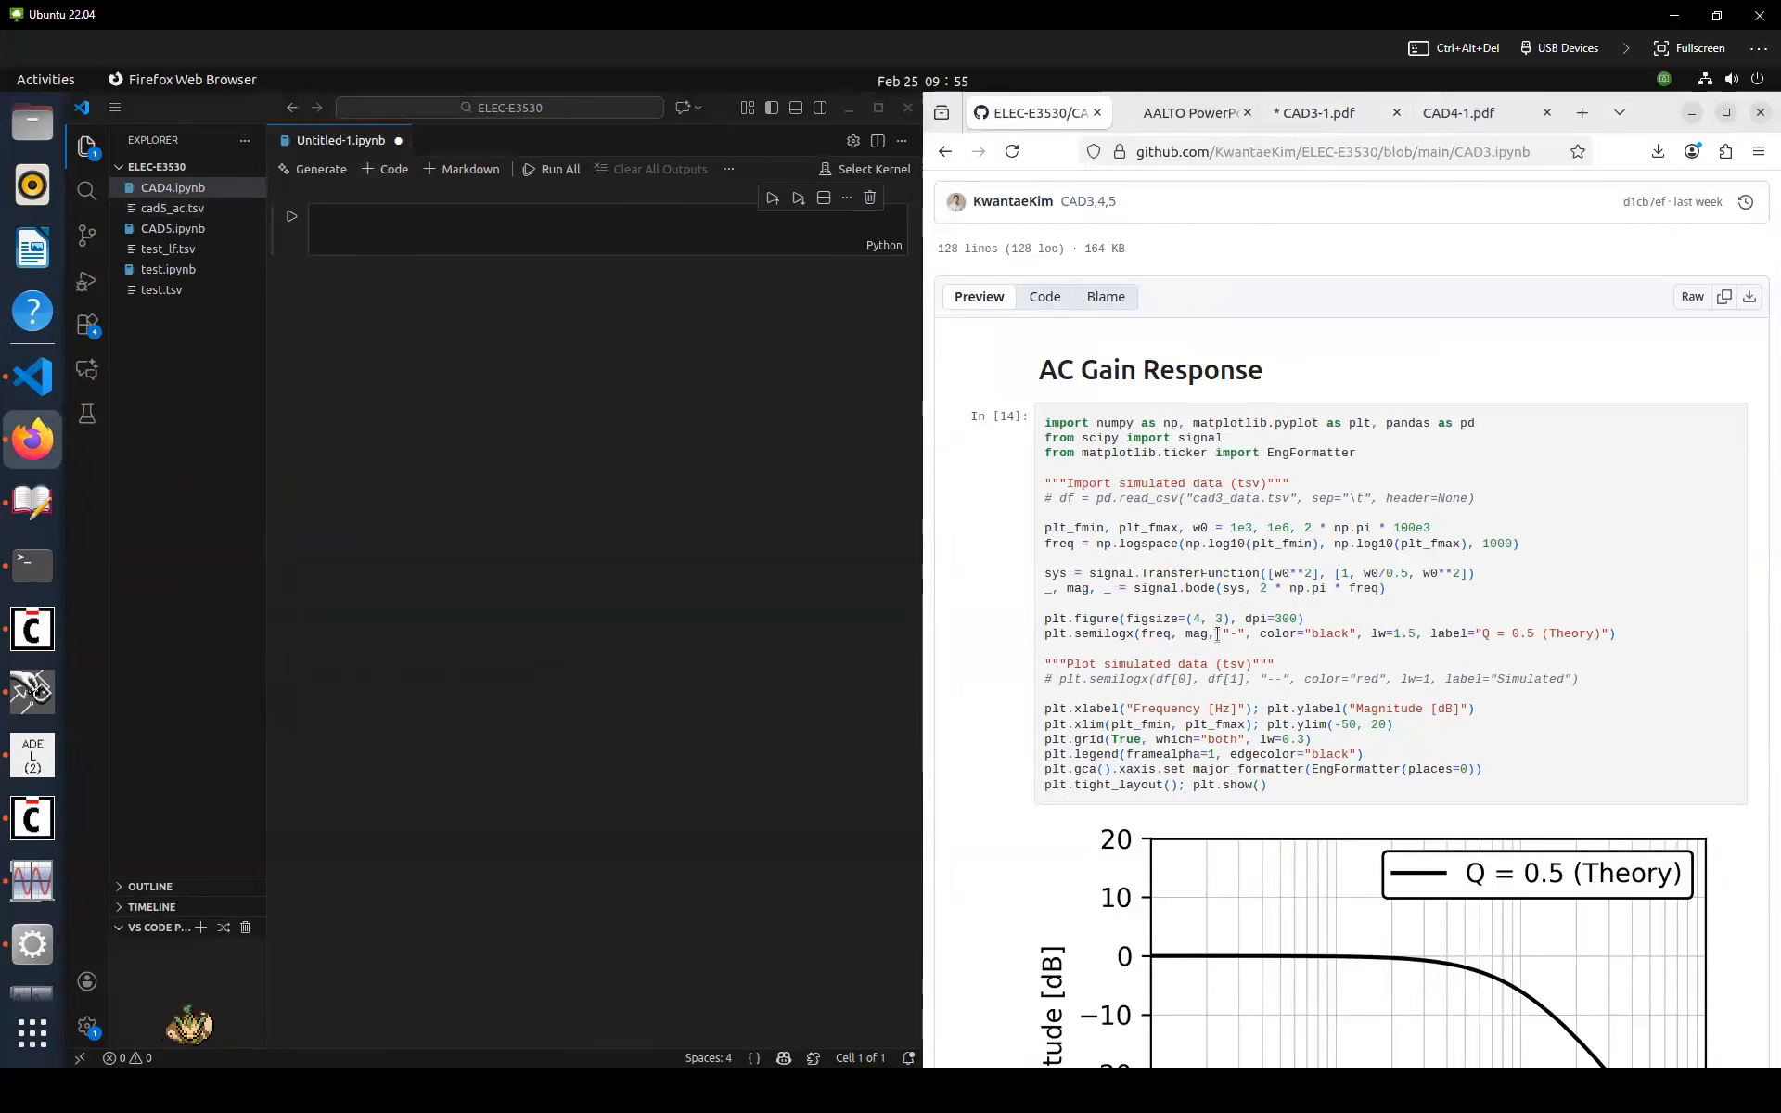
pyautogui.moveTo(1267, 788); pyautogui.dragTo(1046, 418)
pyautogui.hotkey('ctrl', 'c')
pyautogui.click(640, 222)
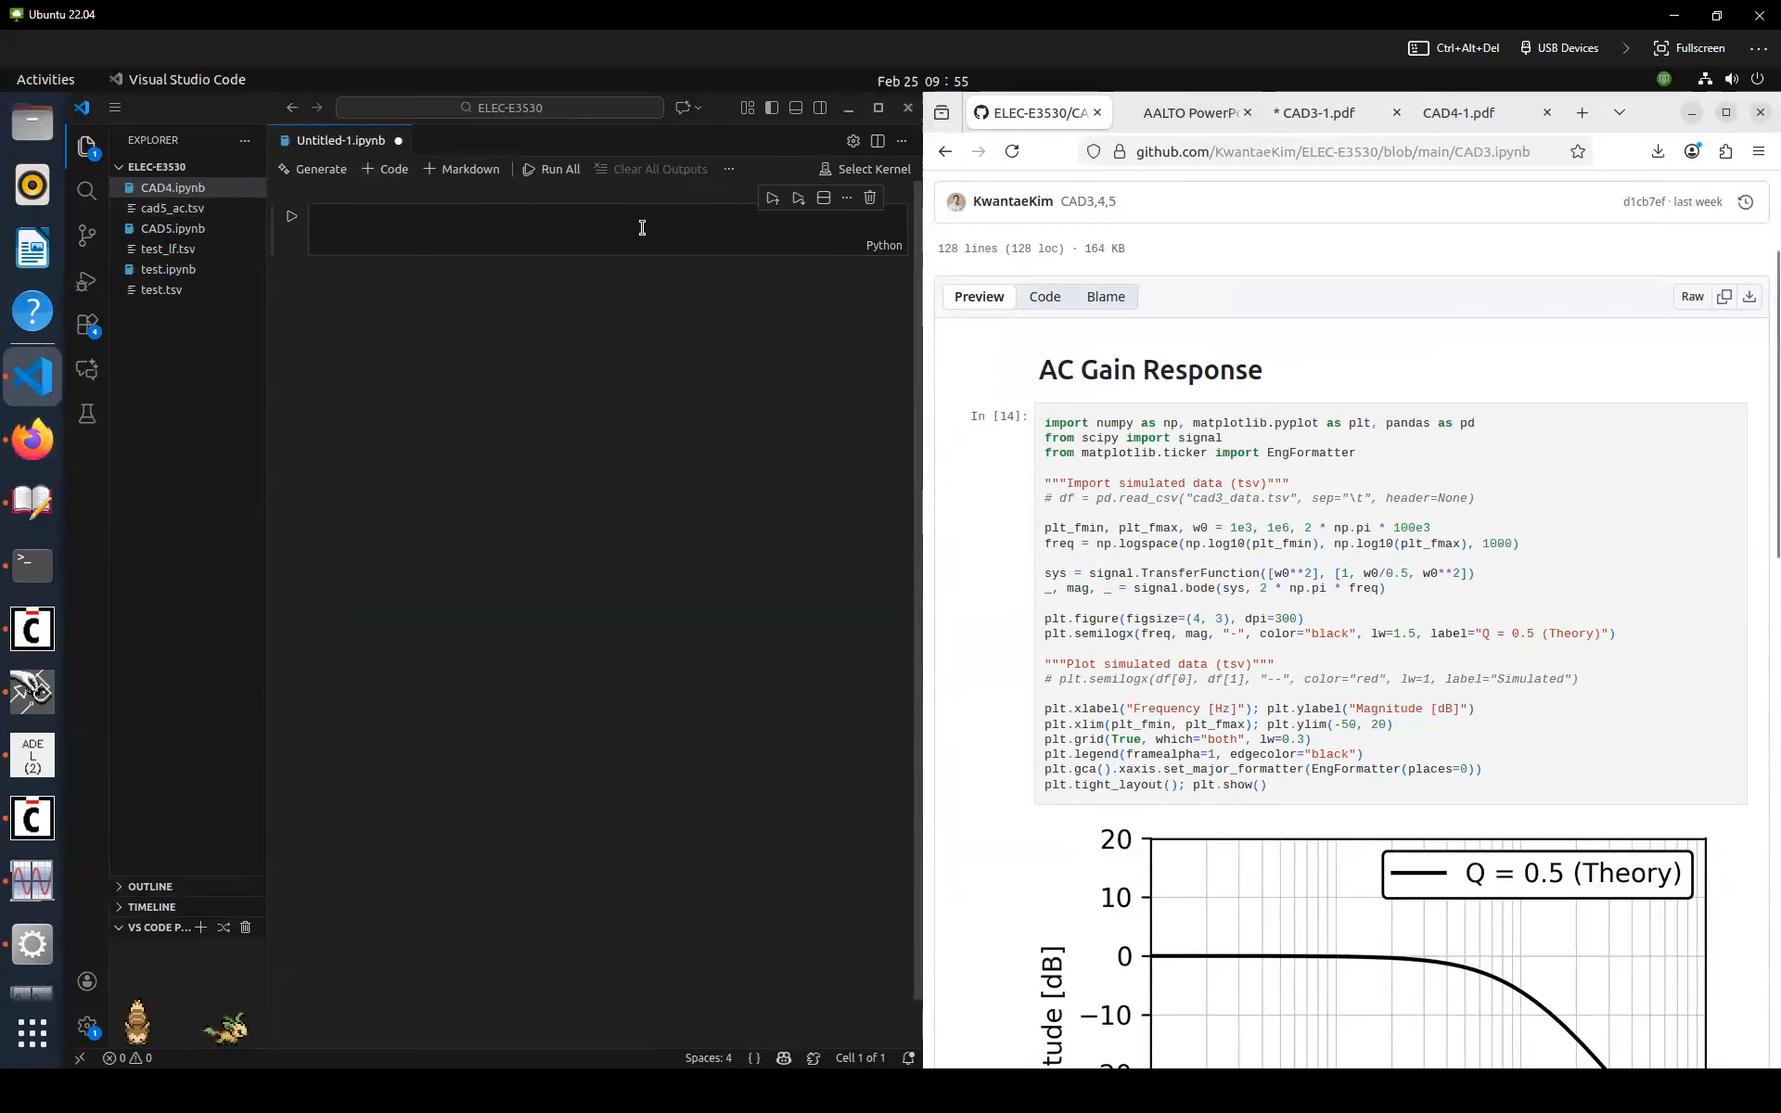
pyautogui.hotkey('ctrl', 'v')
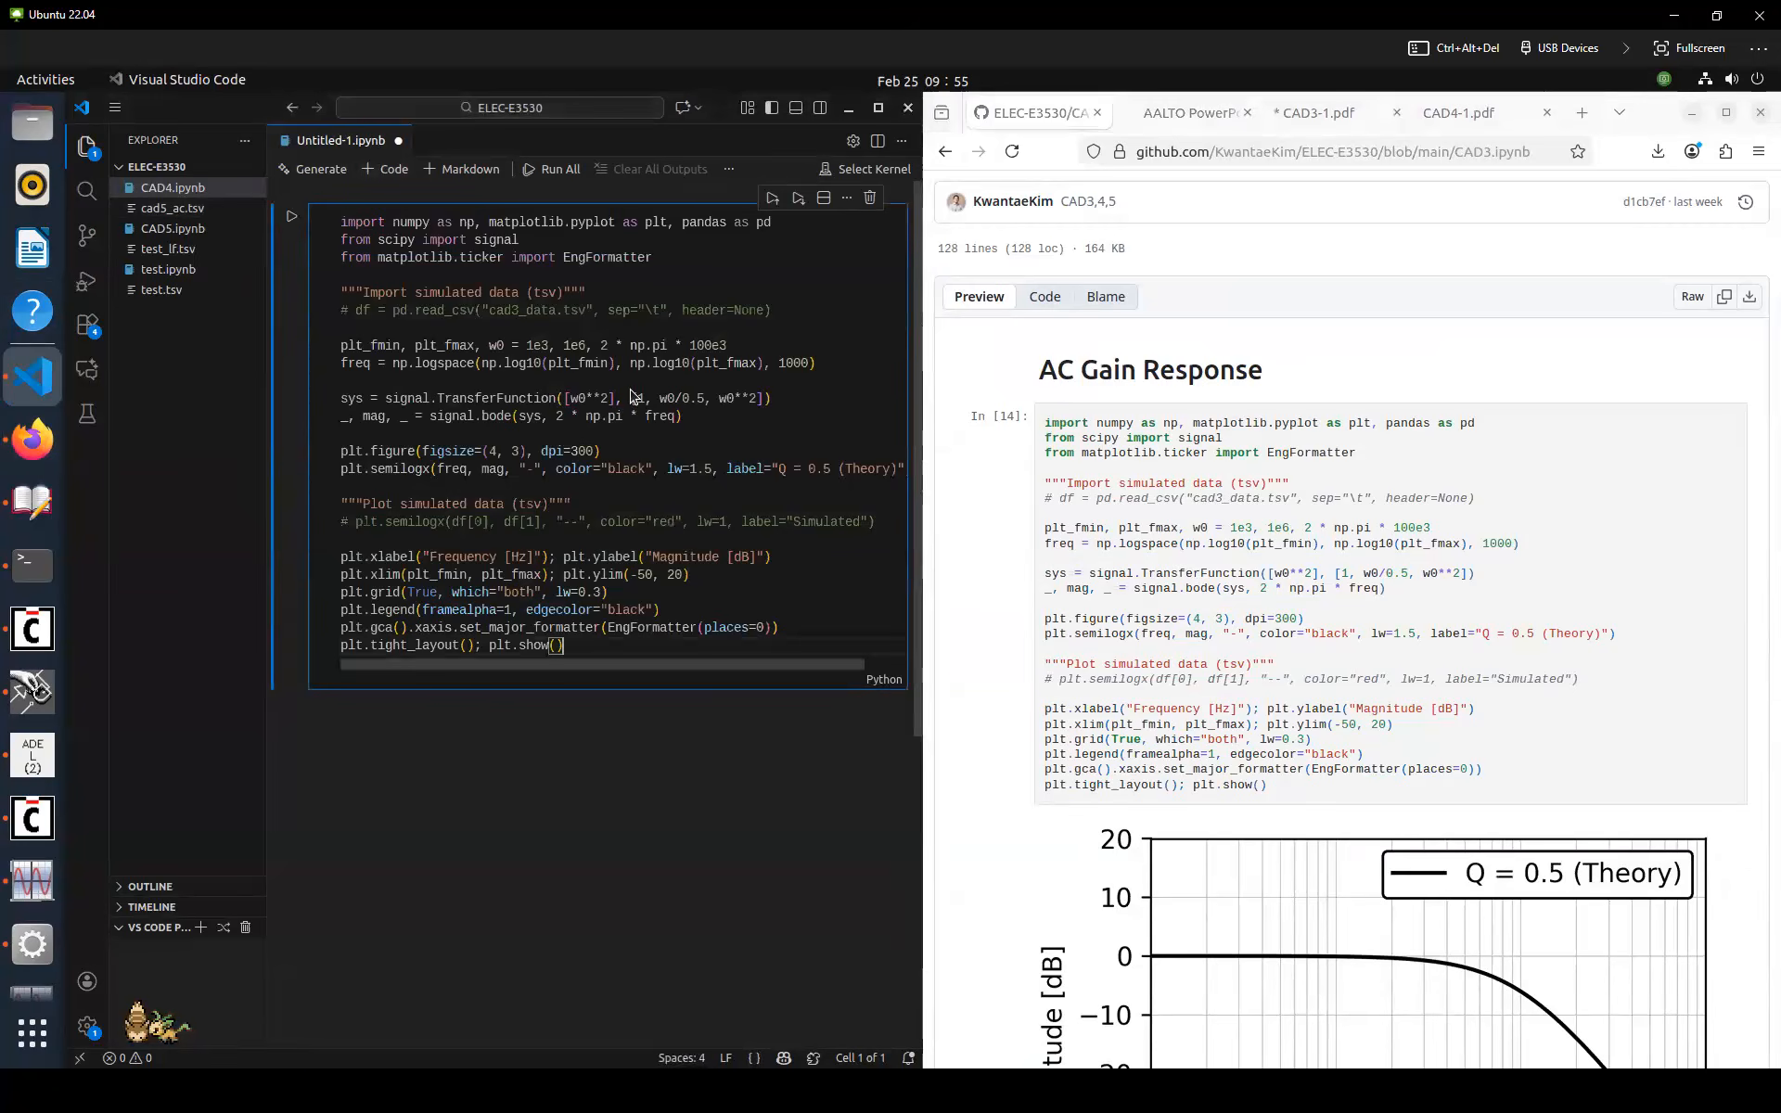
# Save the notebook as CAD3.ipynb
pyautogui.hotkey('ctrl', 's')
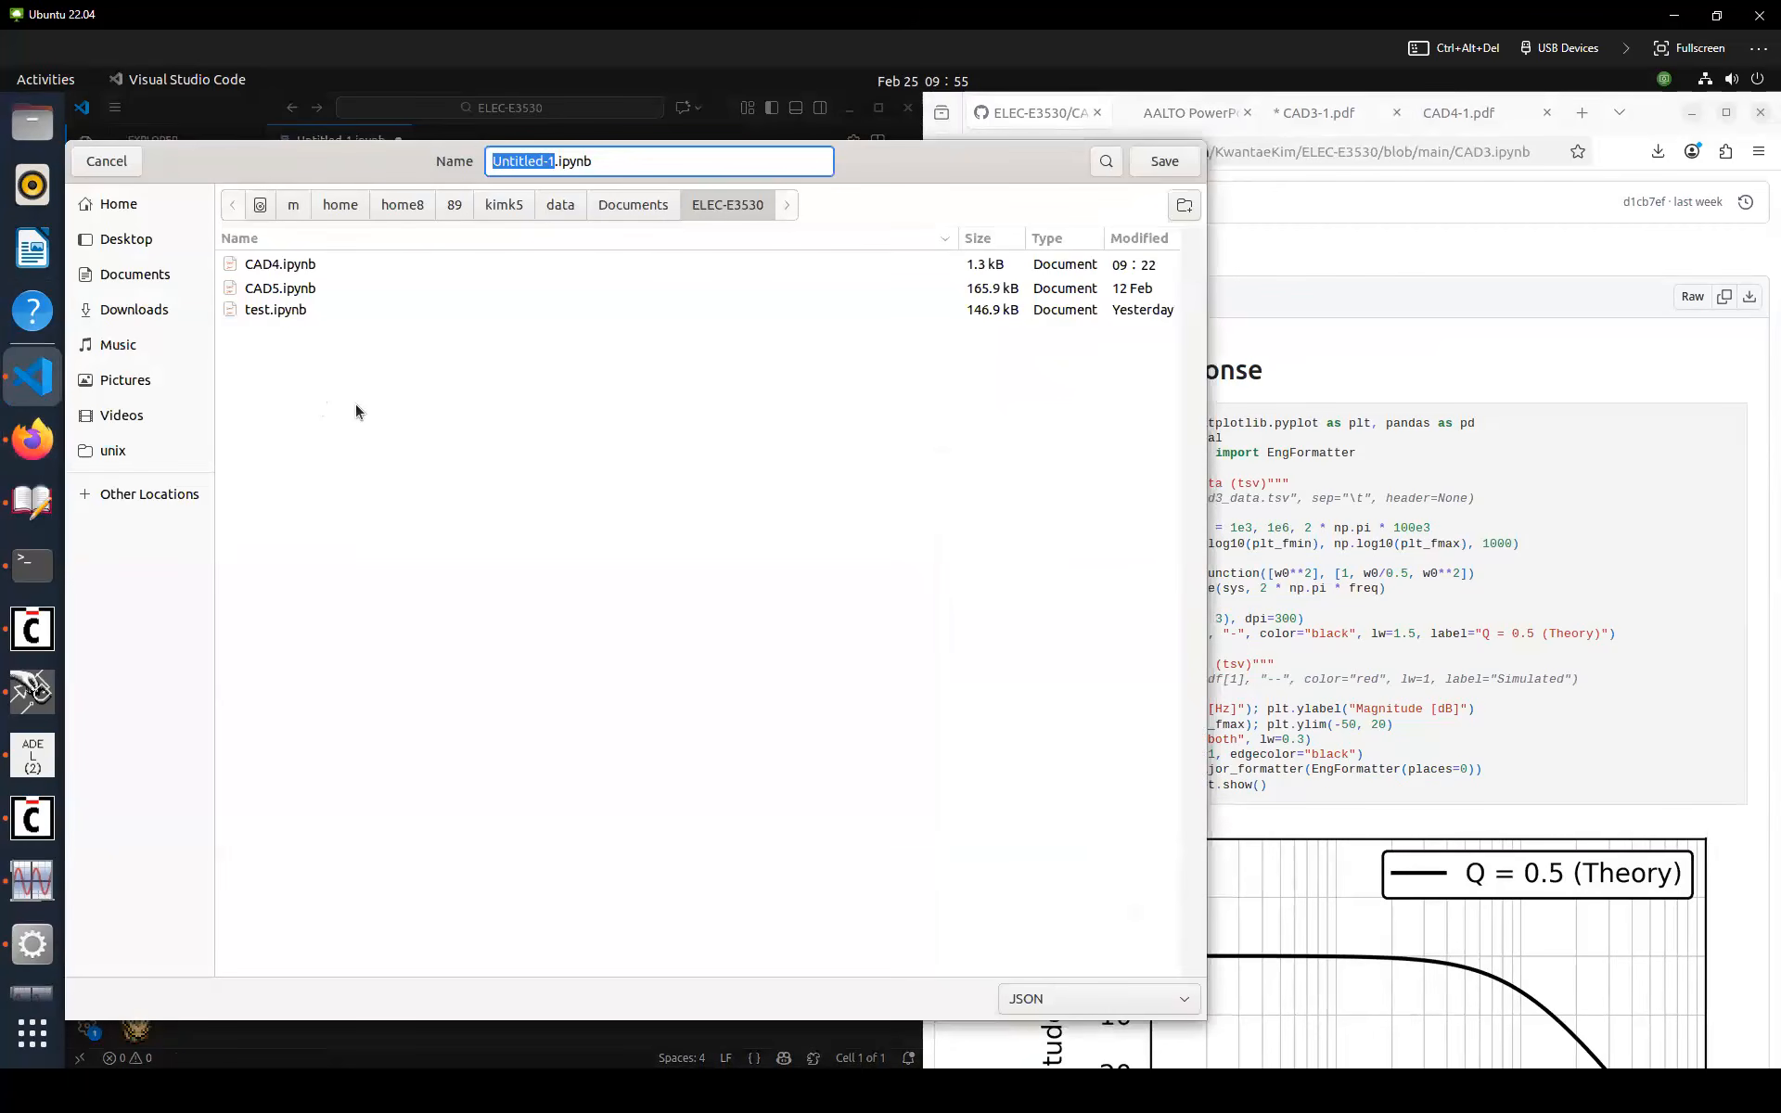
pyautogui.write('CAD3')
pyautogui.press('Return')
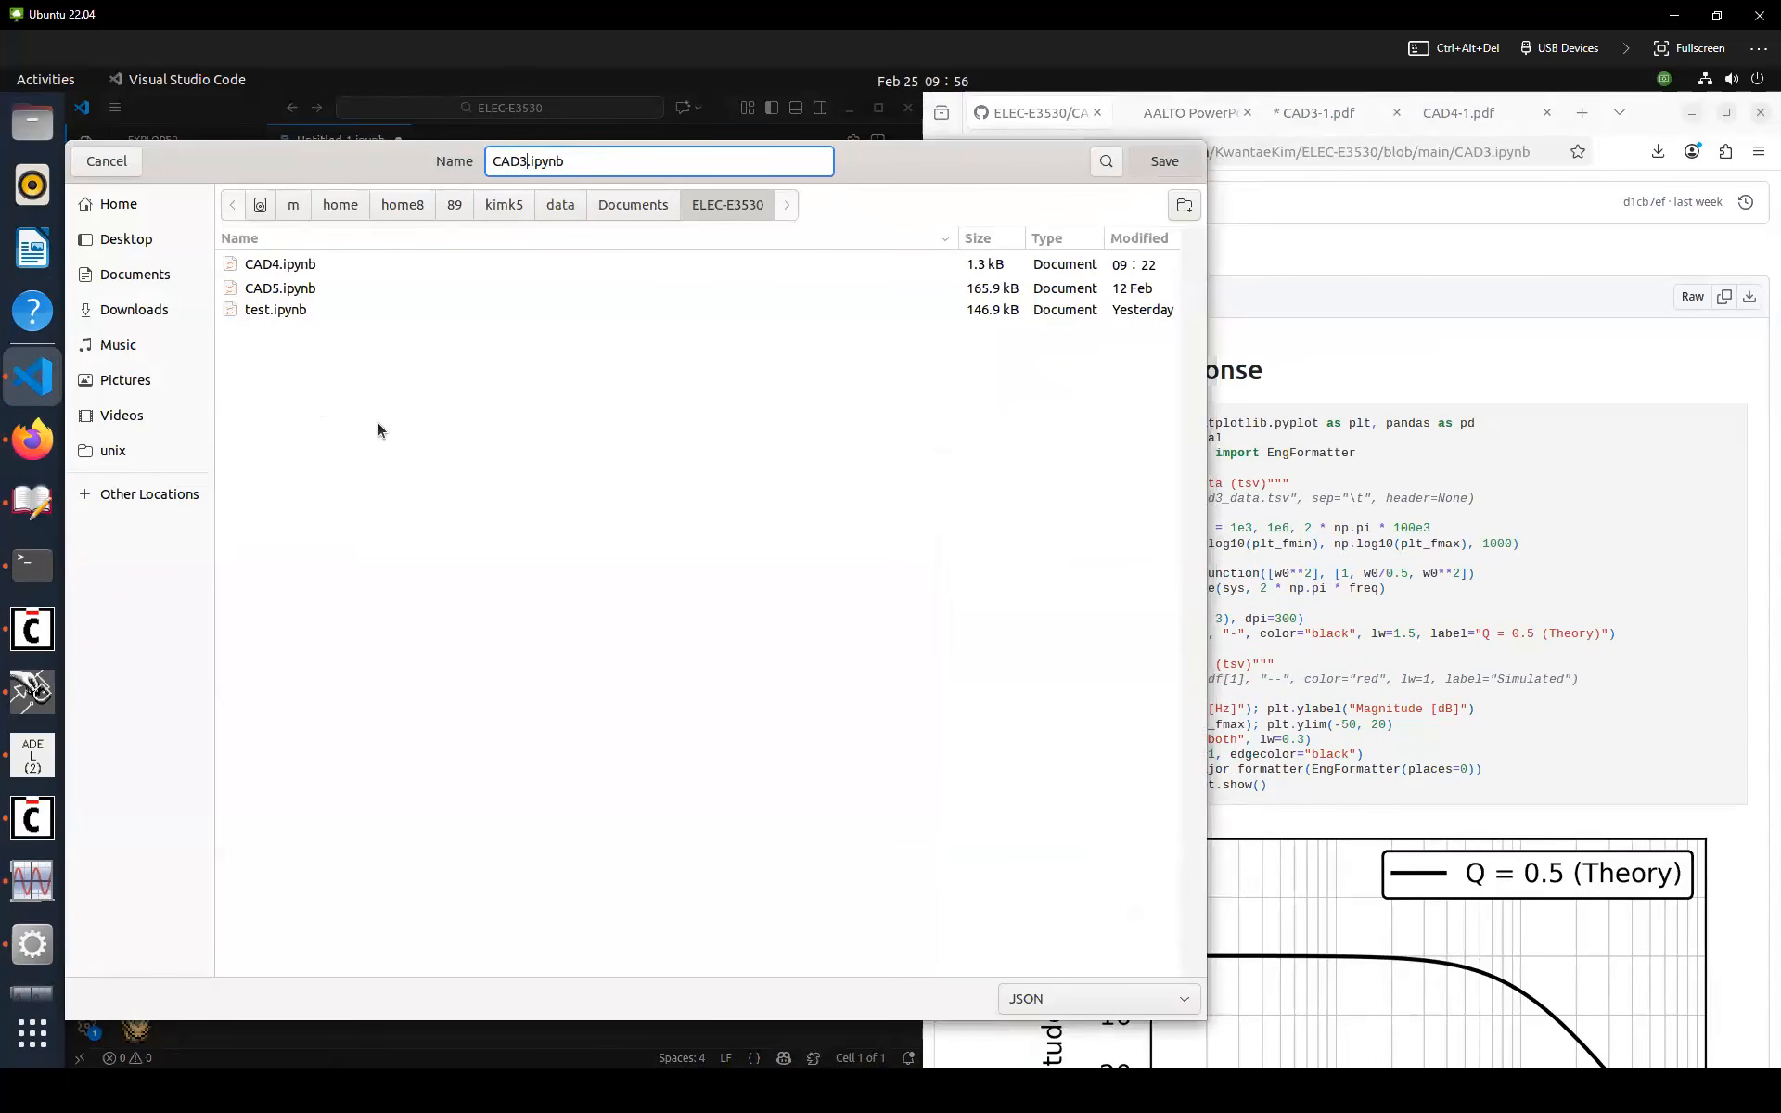
# Run the cell to plot the theoretical AC gain response
pyautogui.click(774, 403)
pyautogui.hotkey('ctrl', 'Return')
pyautogui.press('Return')
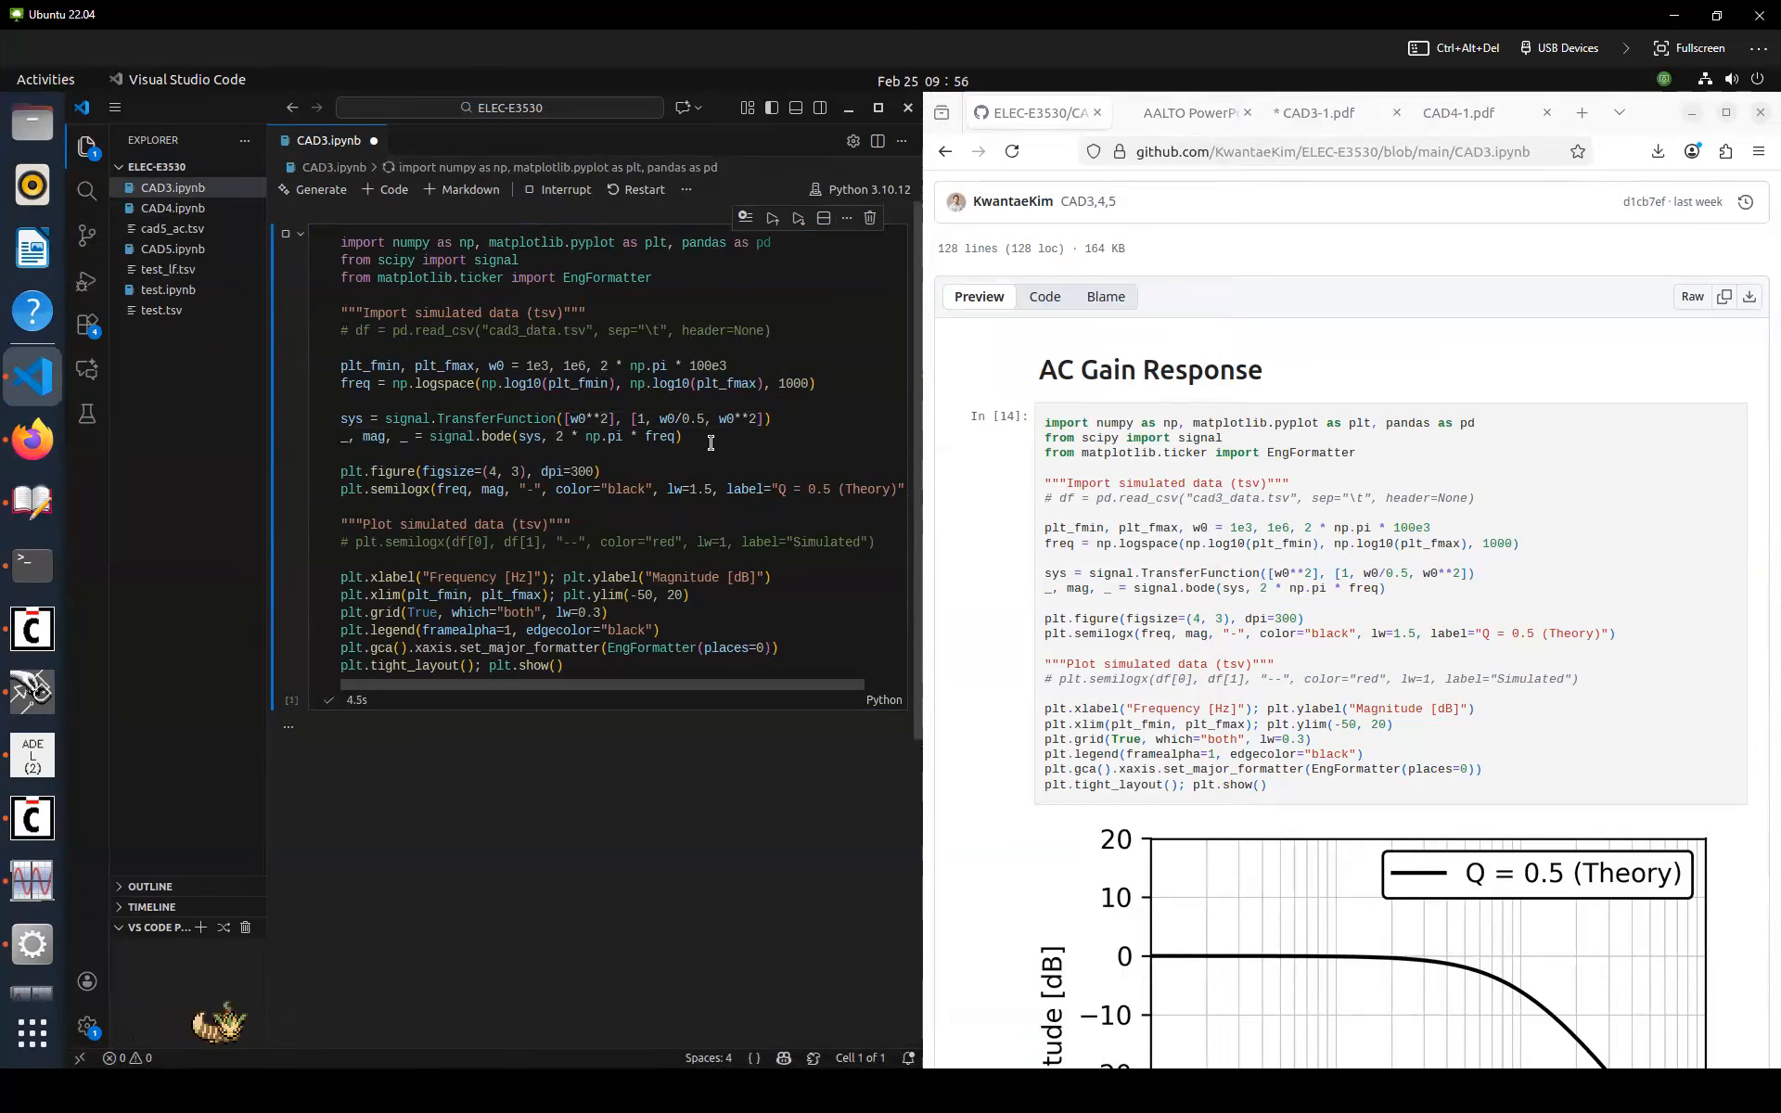
pyautogui.scroll(-2, 711, 442)
pyautogui.click(795, 448)
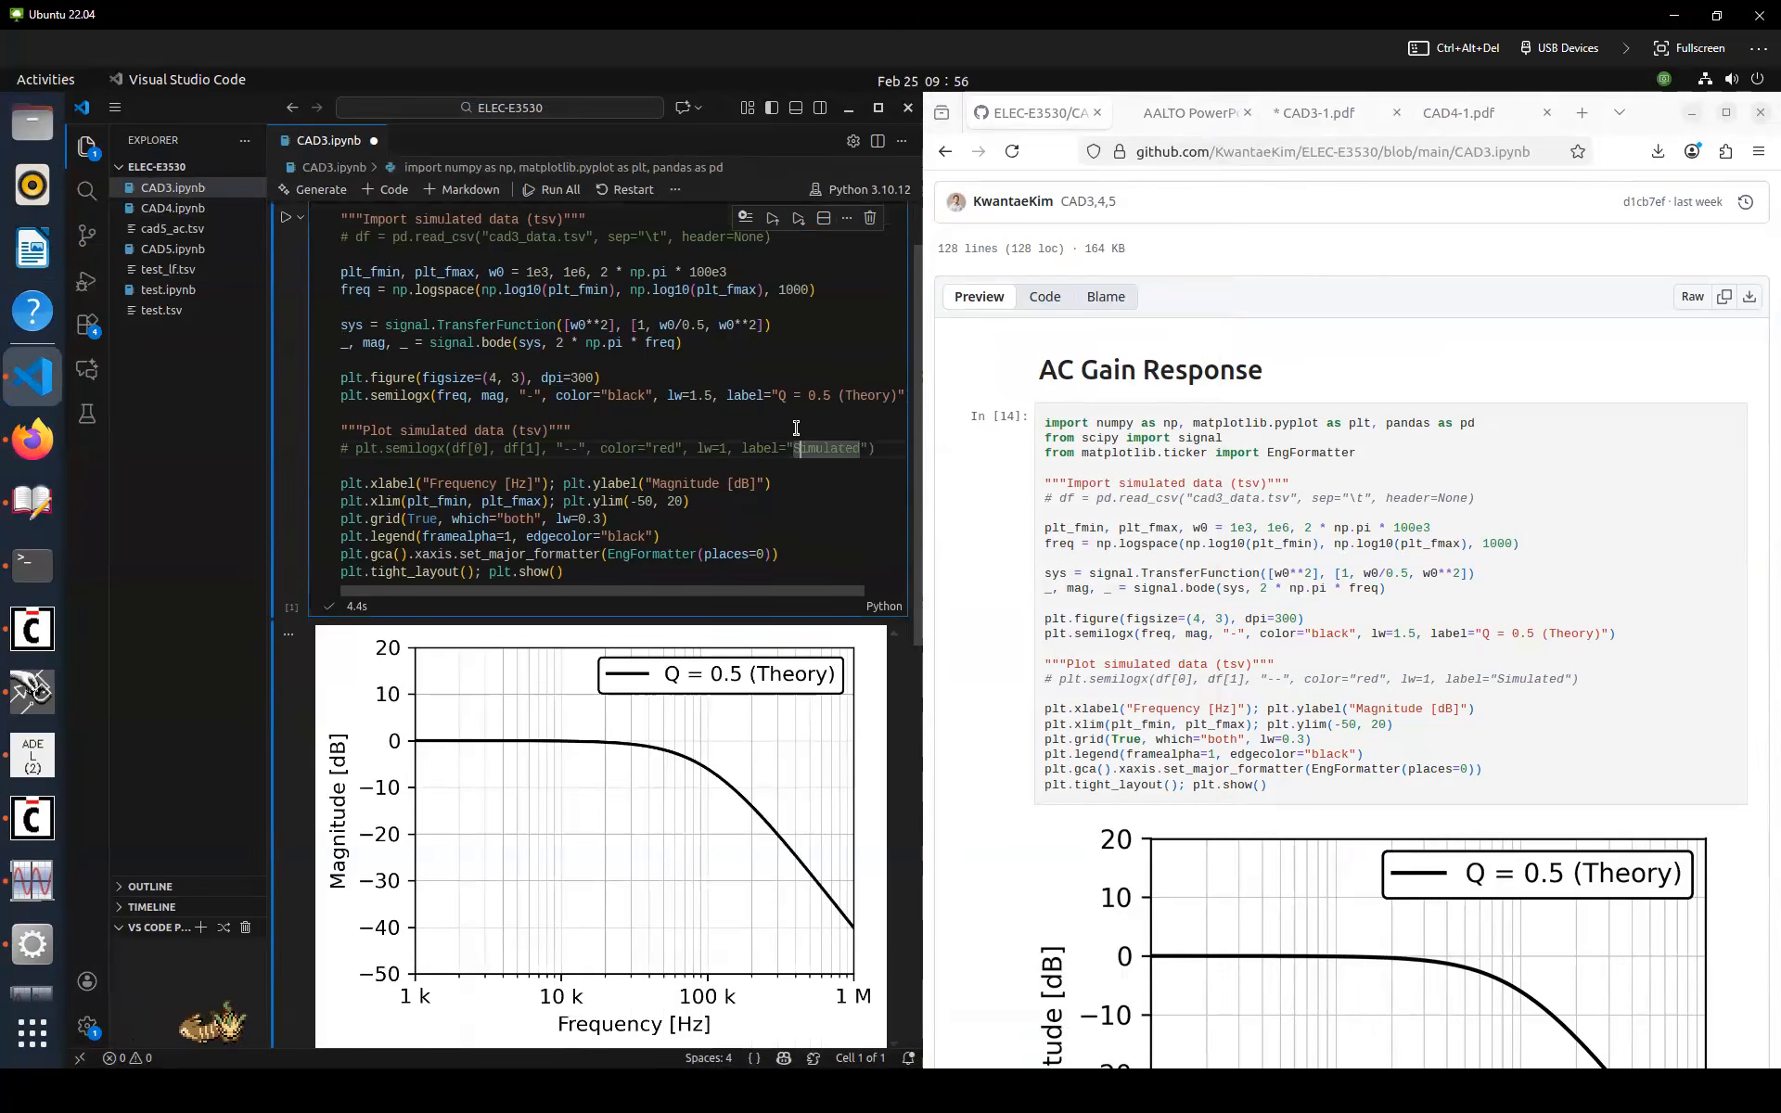
pyautogui.scroll(2, 792, 424)
pyautogui.click(806, 305)
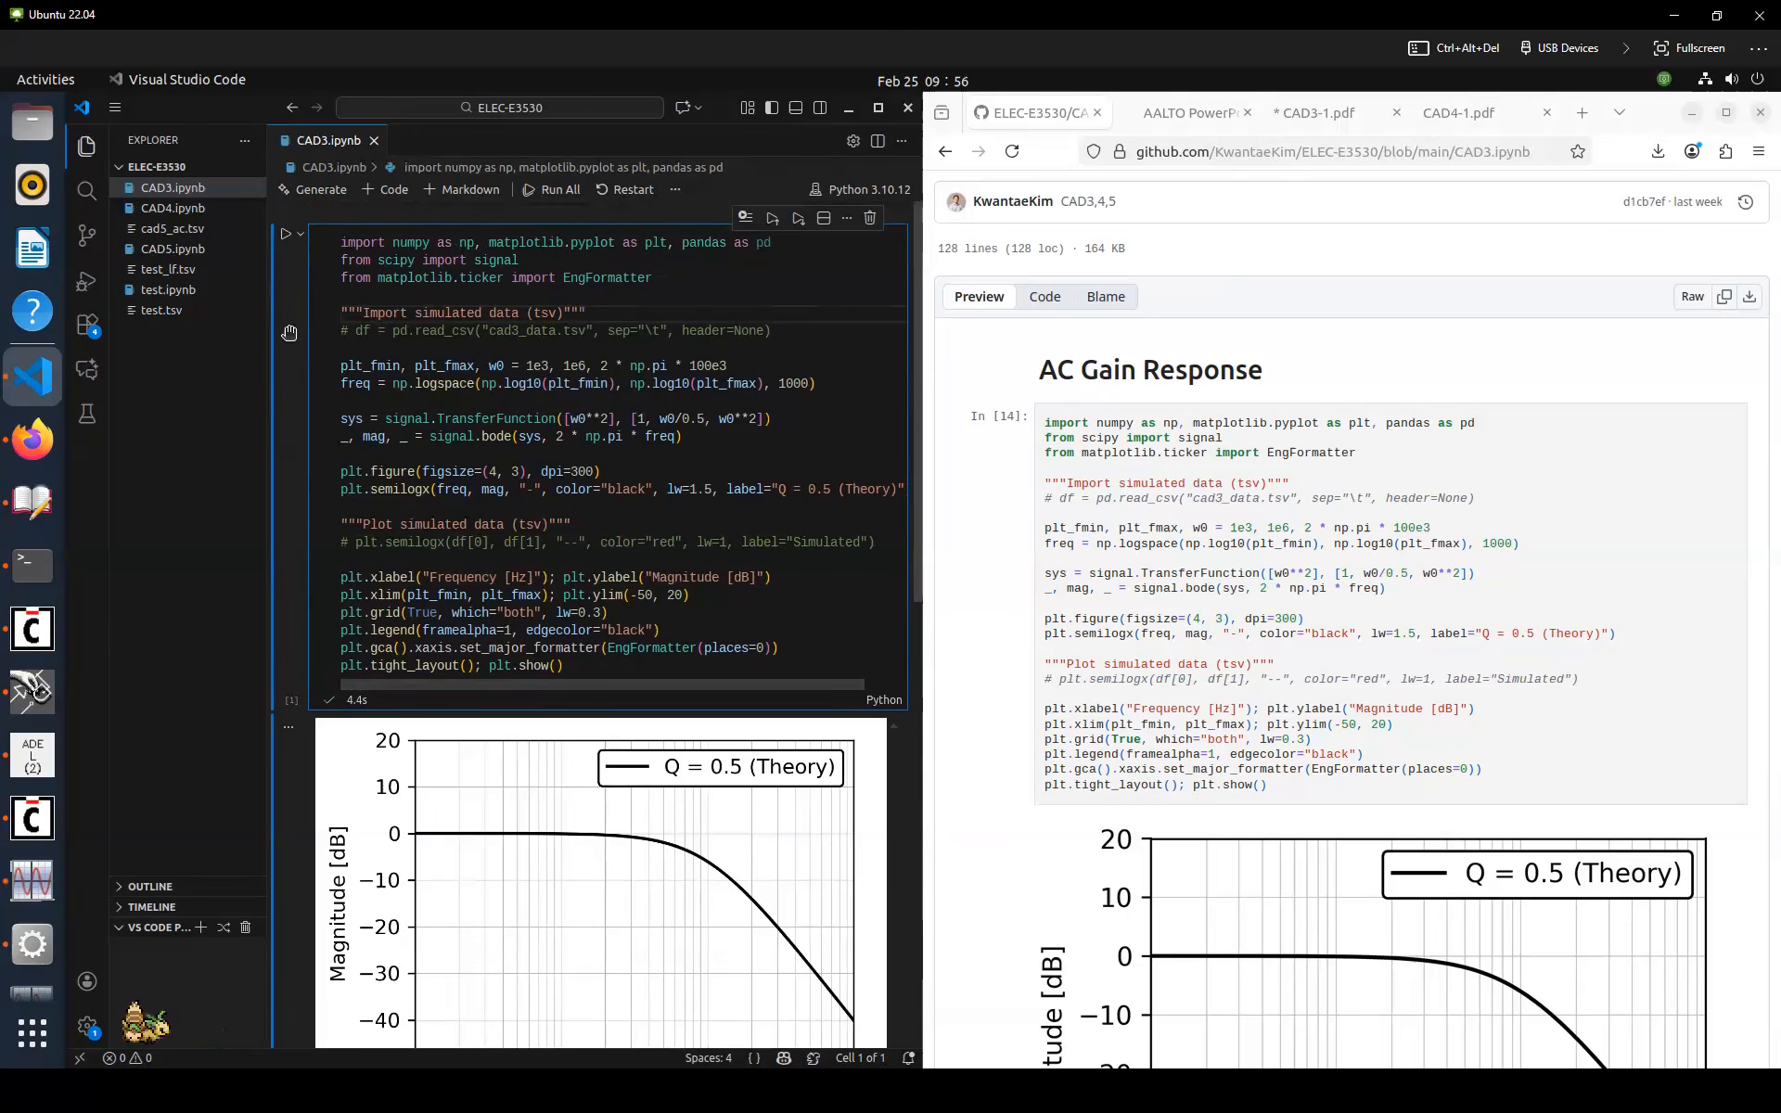
# Close the calculator and display the AC response trace as a table
pyautogui.click(33, 879)
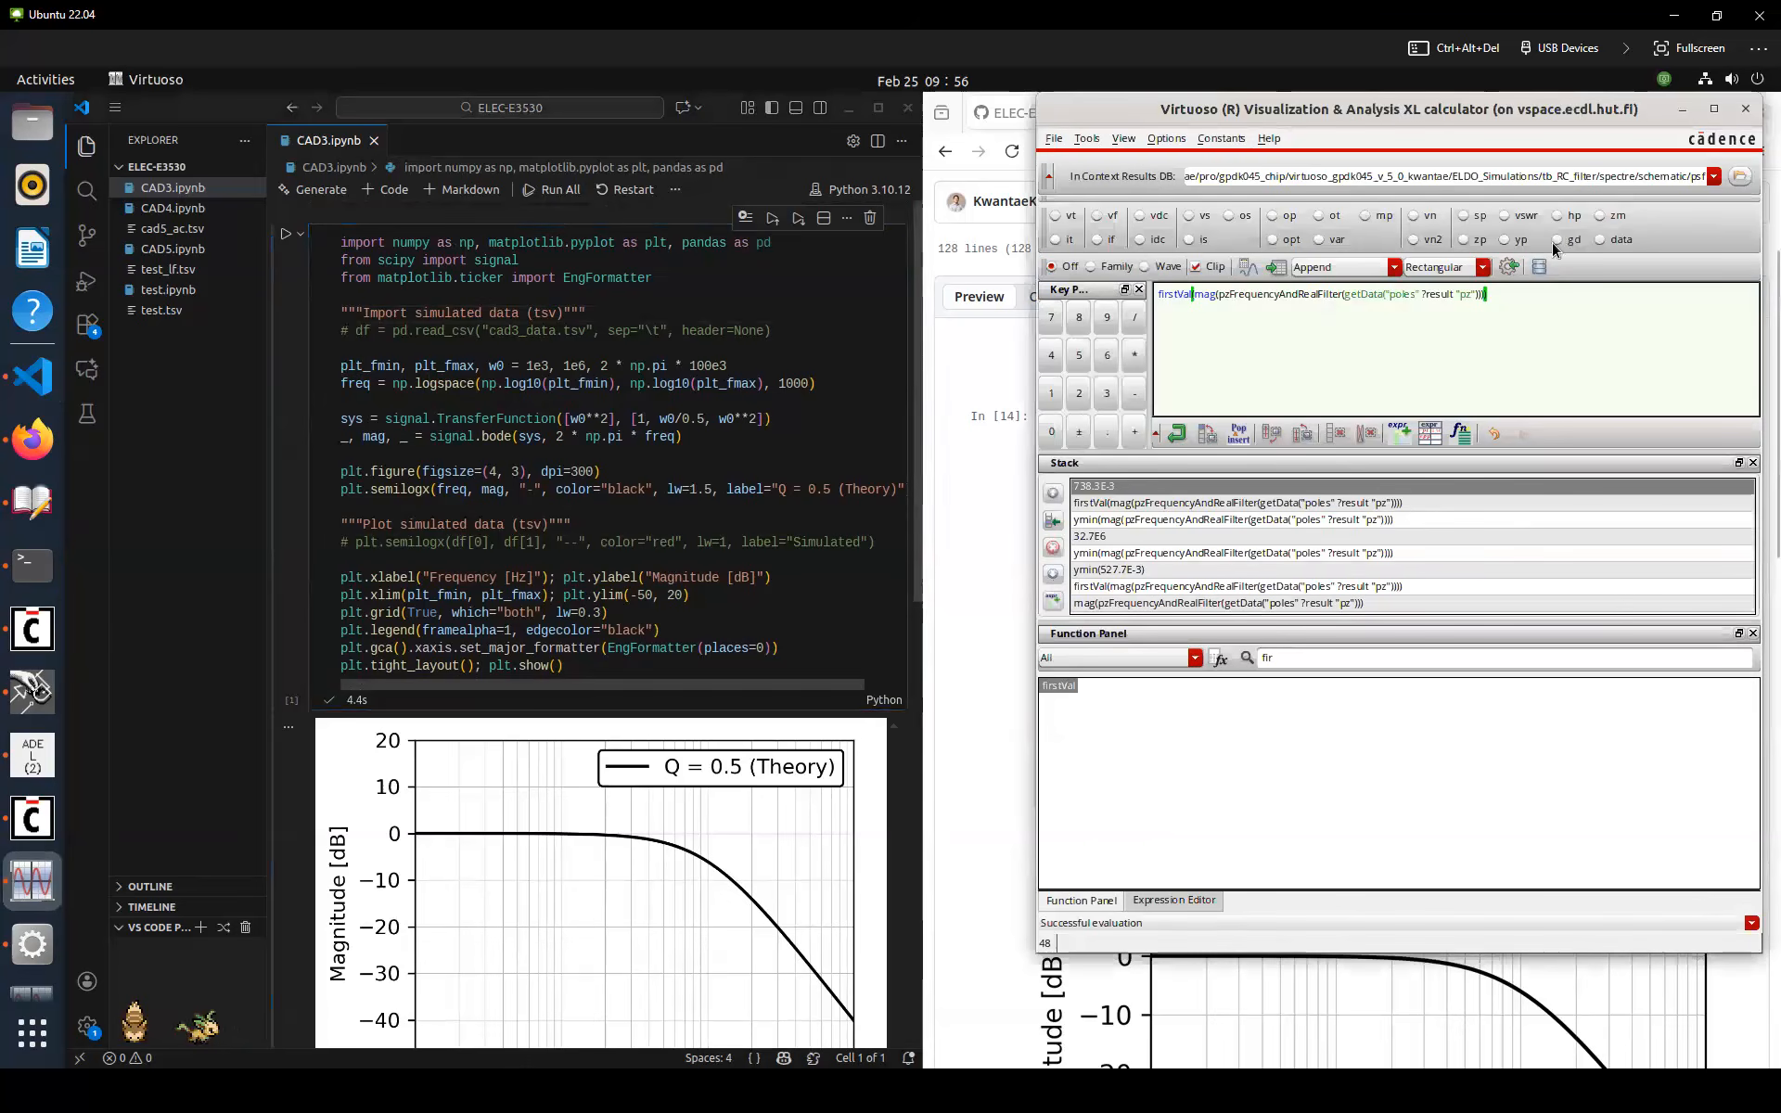
pyautogui.click(1746, 109)
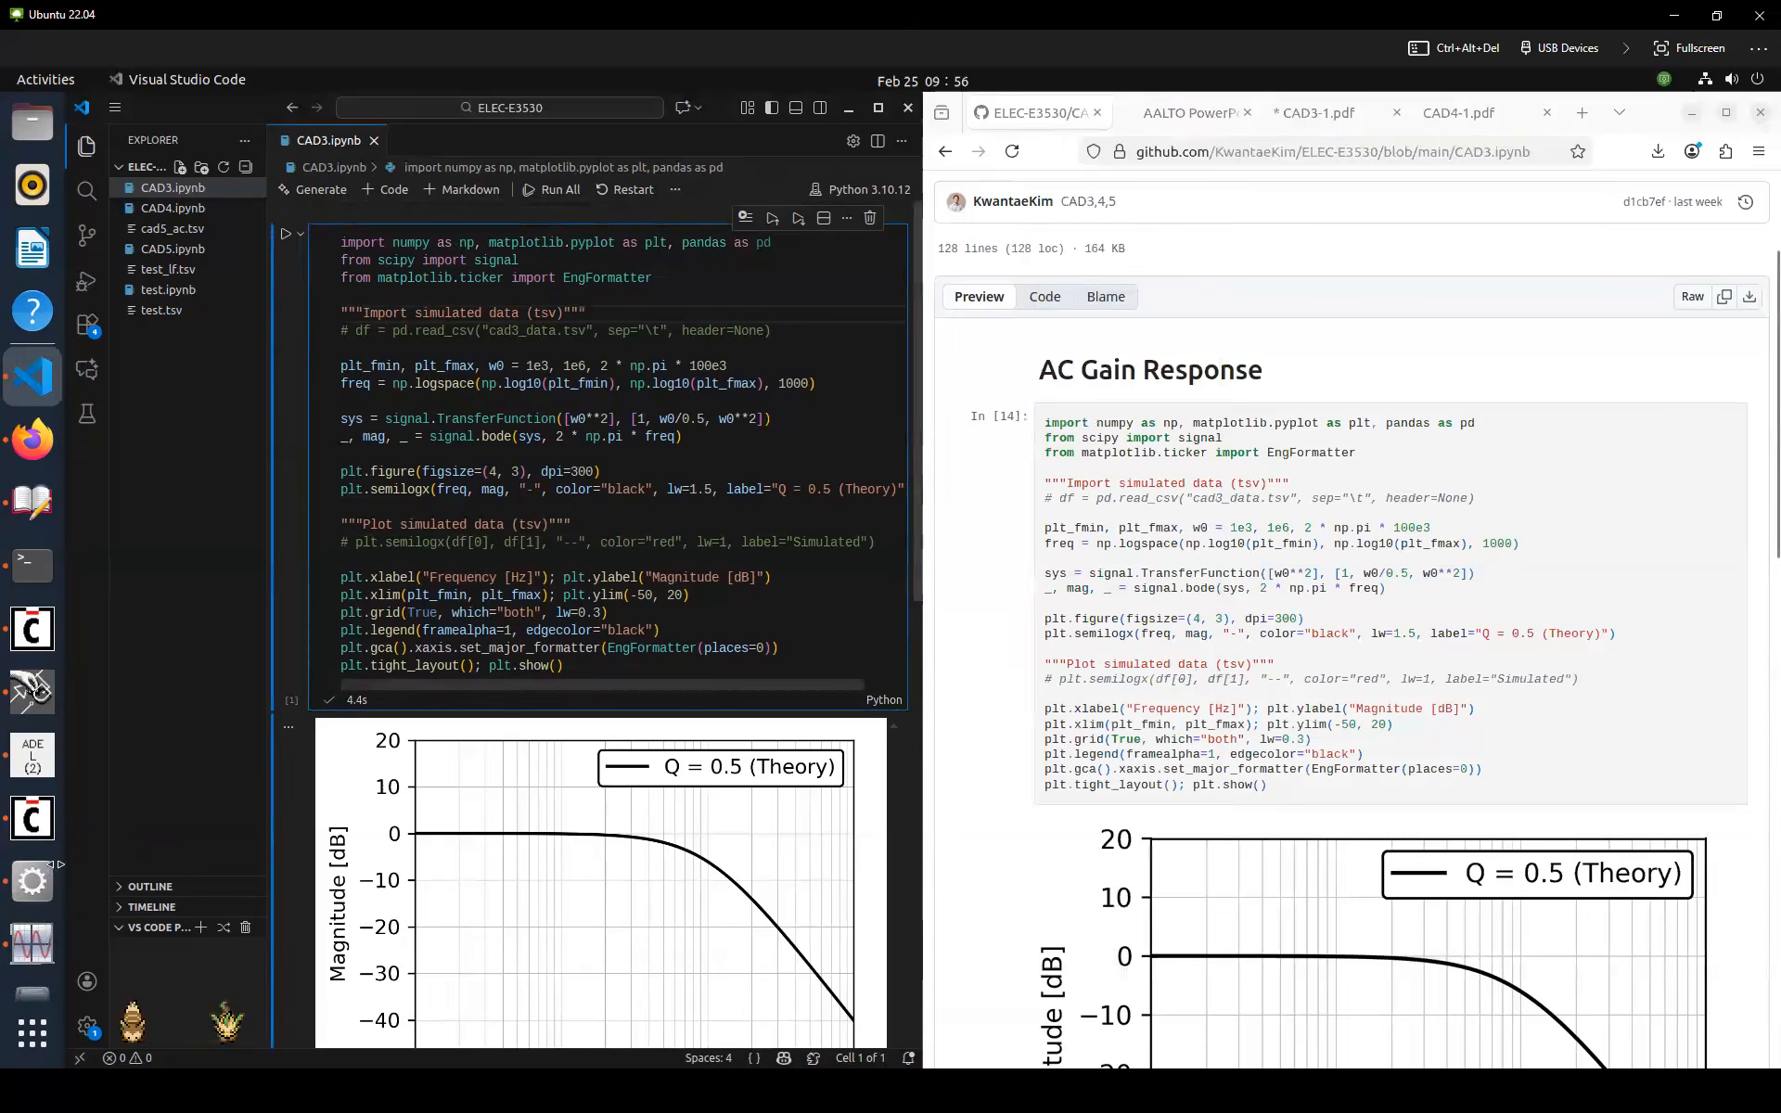
pyautogui.click(34, 943)
pyautogui.rightClick(258, 406)
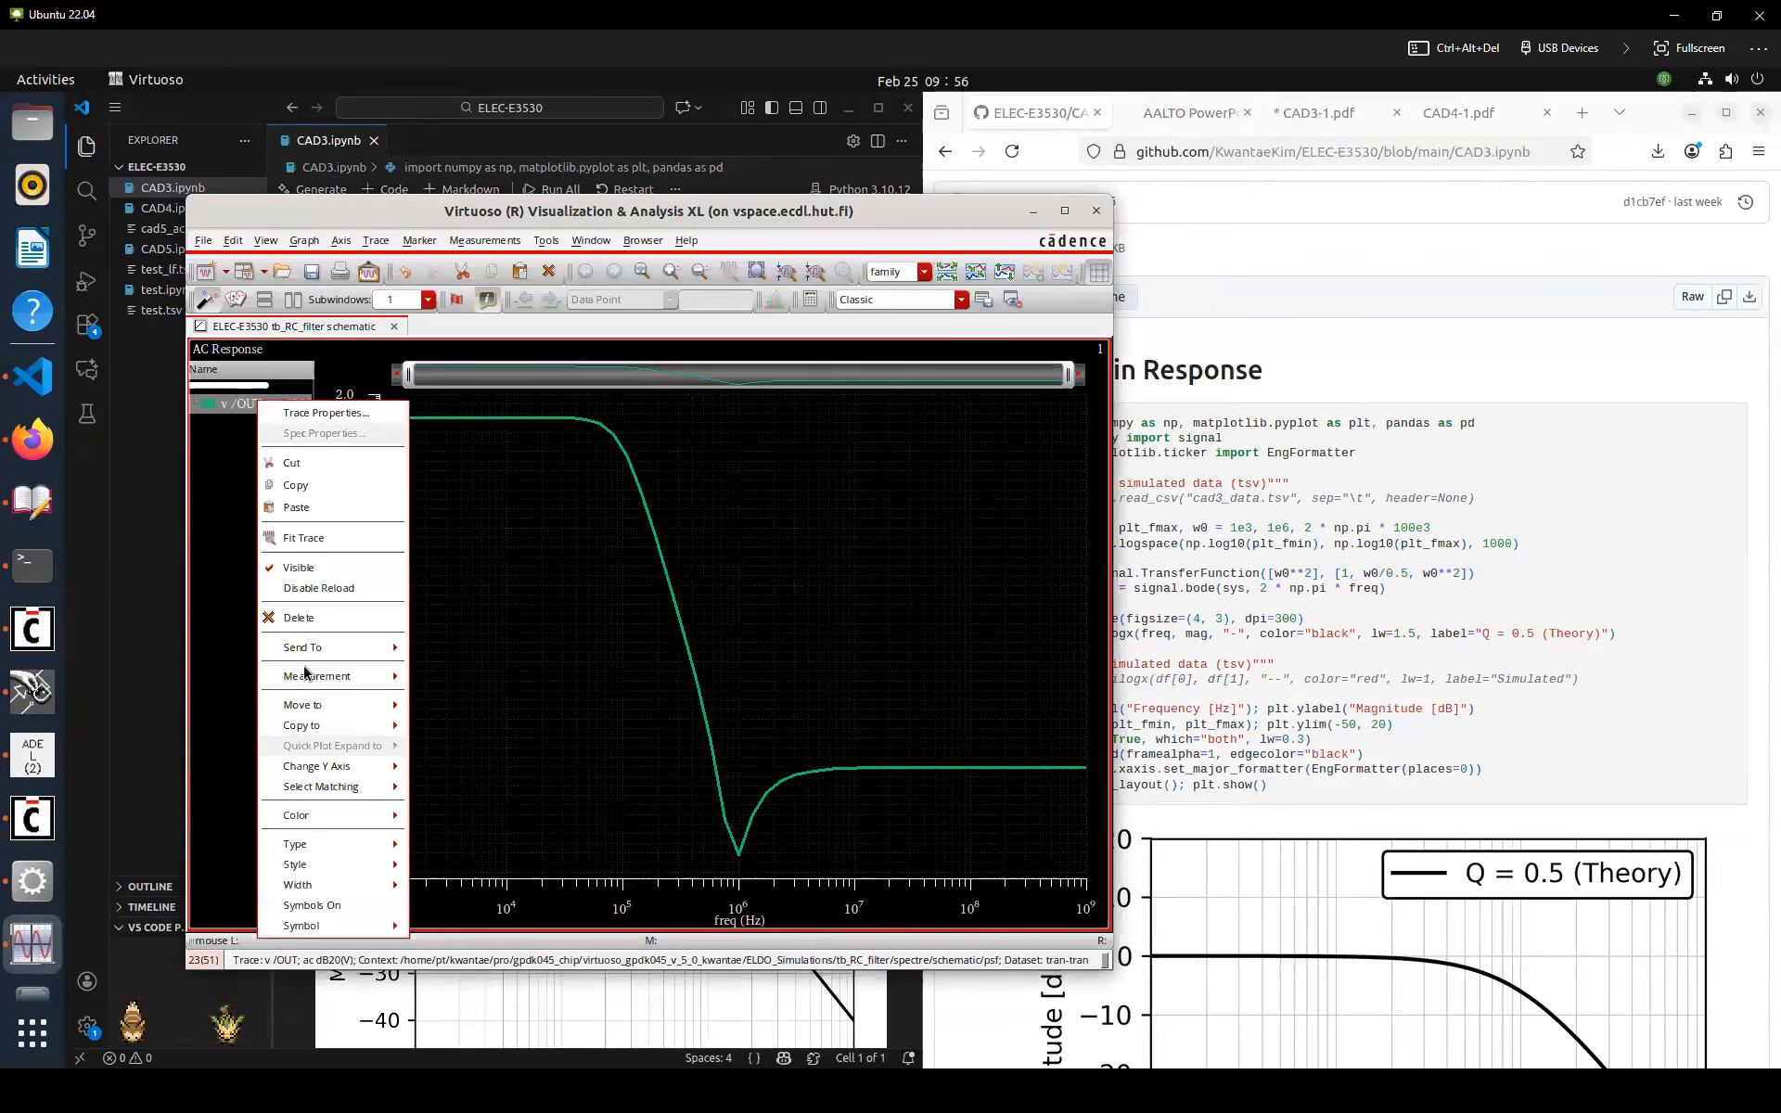
pyautogui.moveTo(311, 648)
pyautogui.moveTo(438, 671)
pyautogui.click(535, 673)
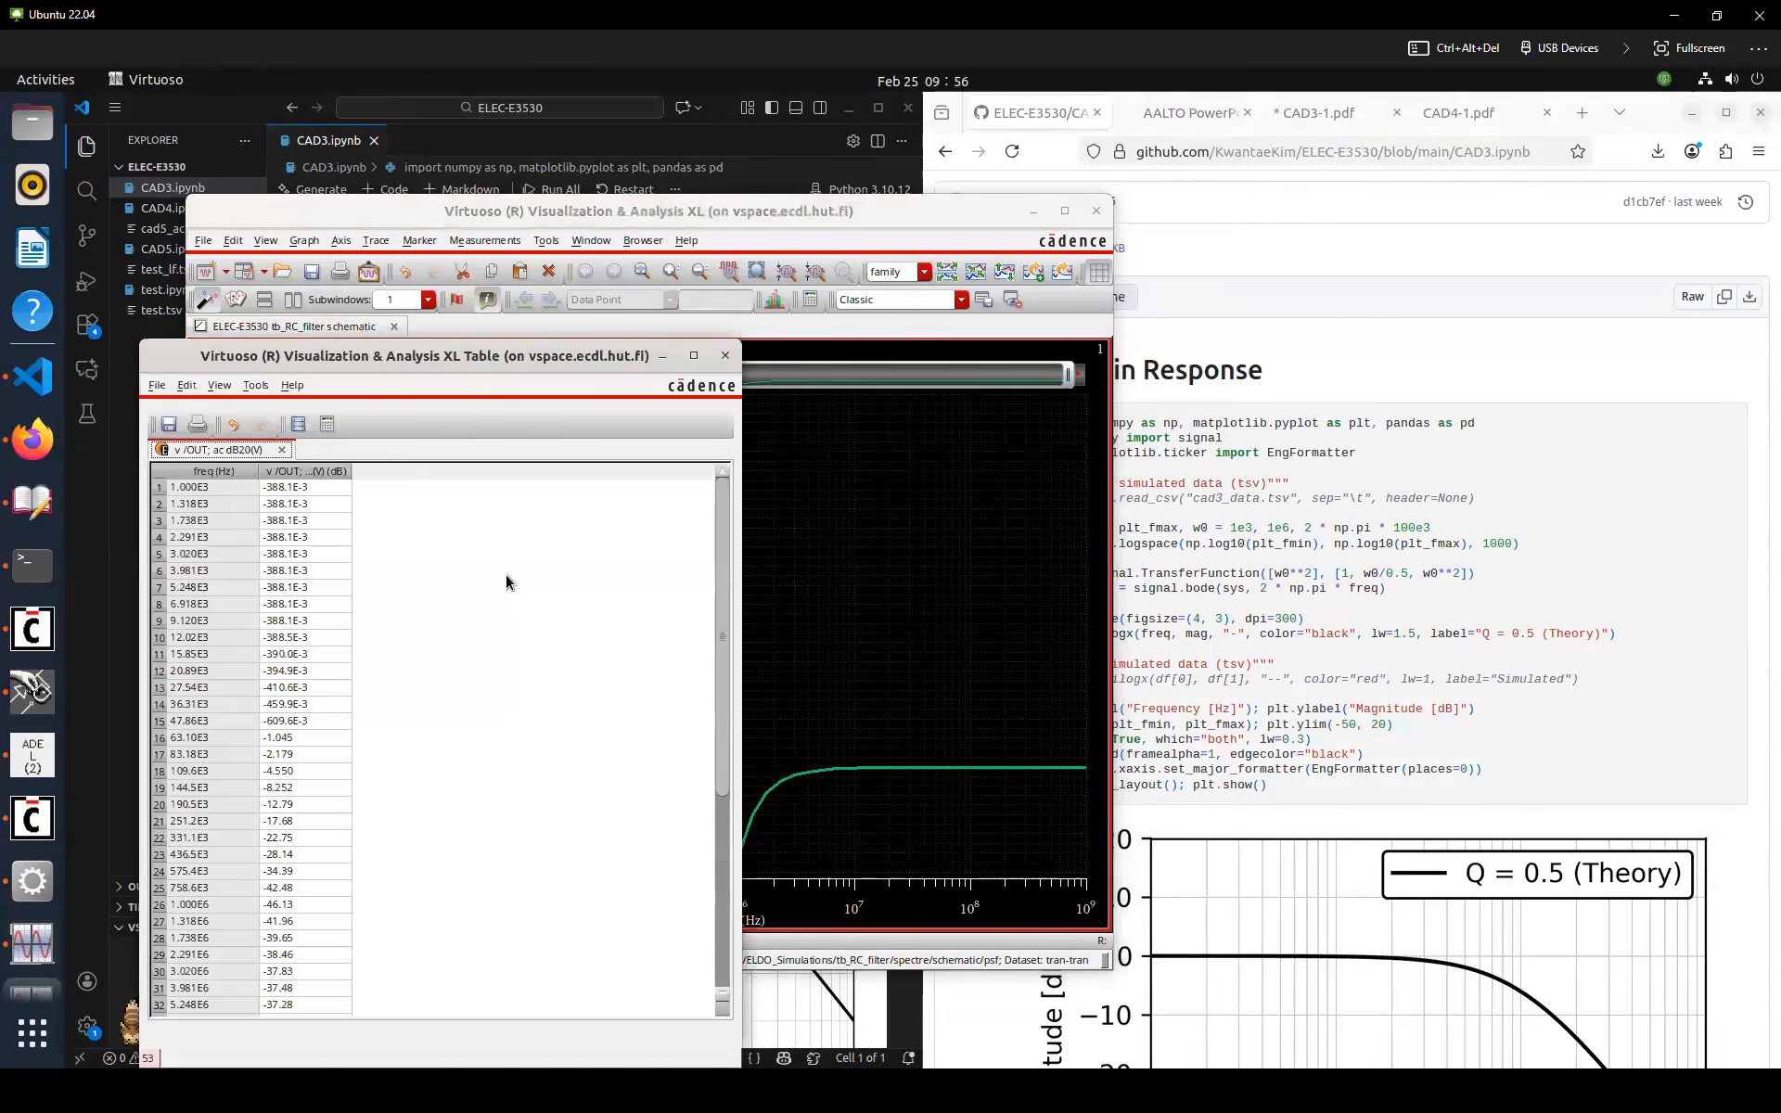
# Select all values in the AC response table and copy them
pyautogui.moveTo(462, 354); pyautogui.dragTo(751, 315)
pyautogui.click(525, 626)
pyautogui.hotkey('ctrl', 'a')
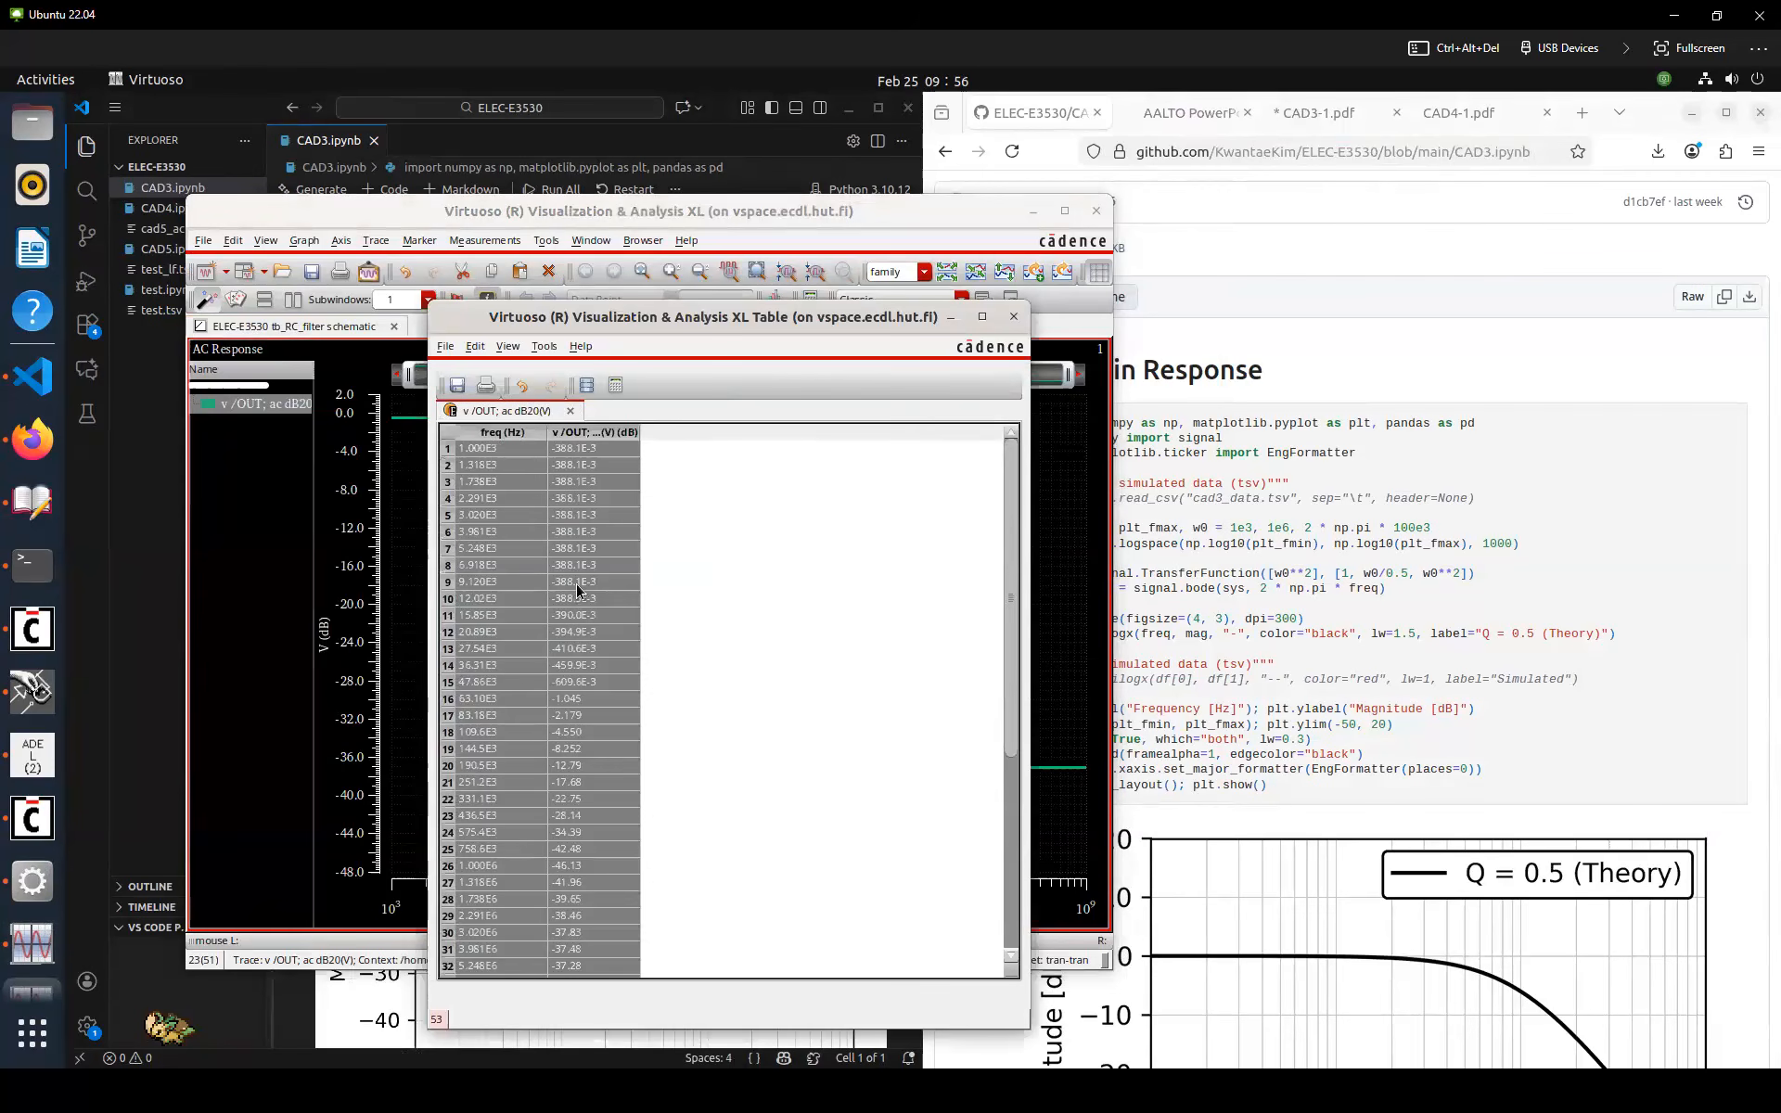
pyautogui.rightClick(573, 572)
pyautogui.click(633, 814)
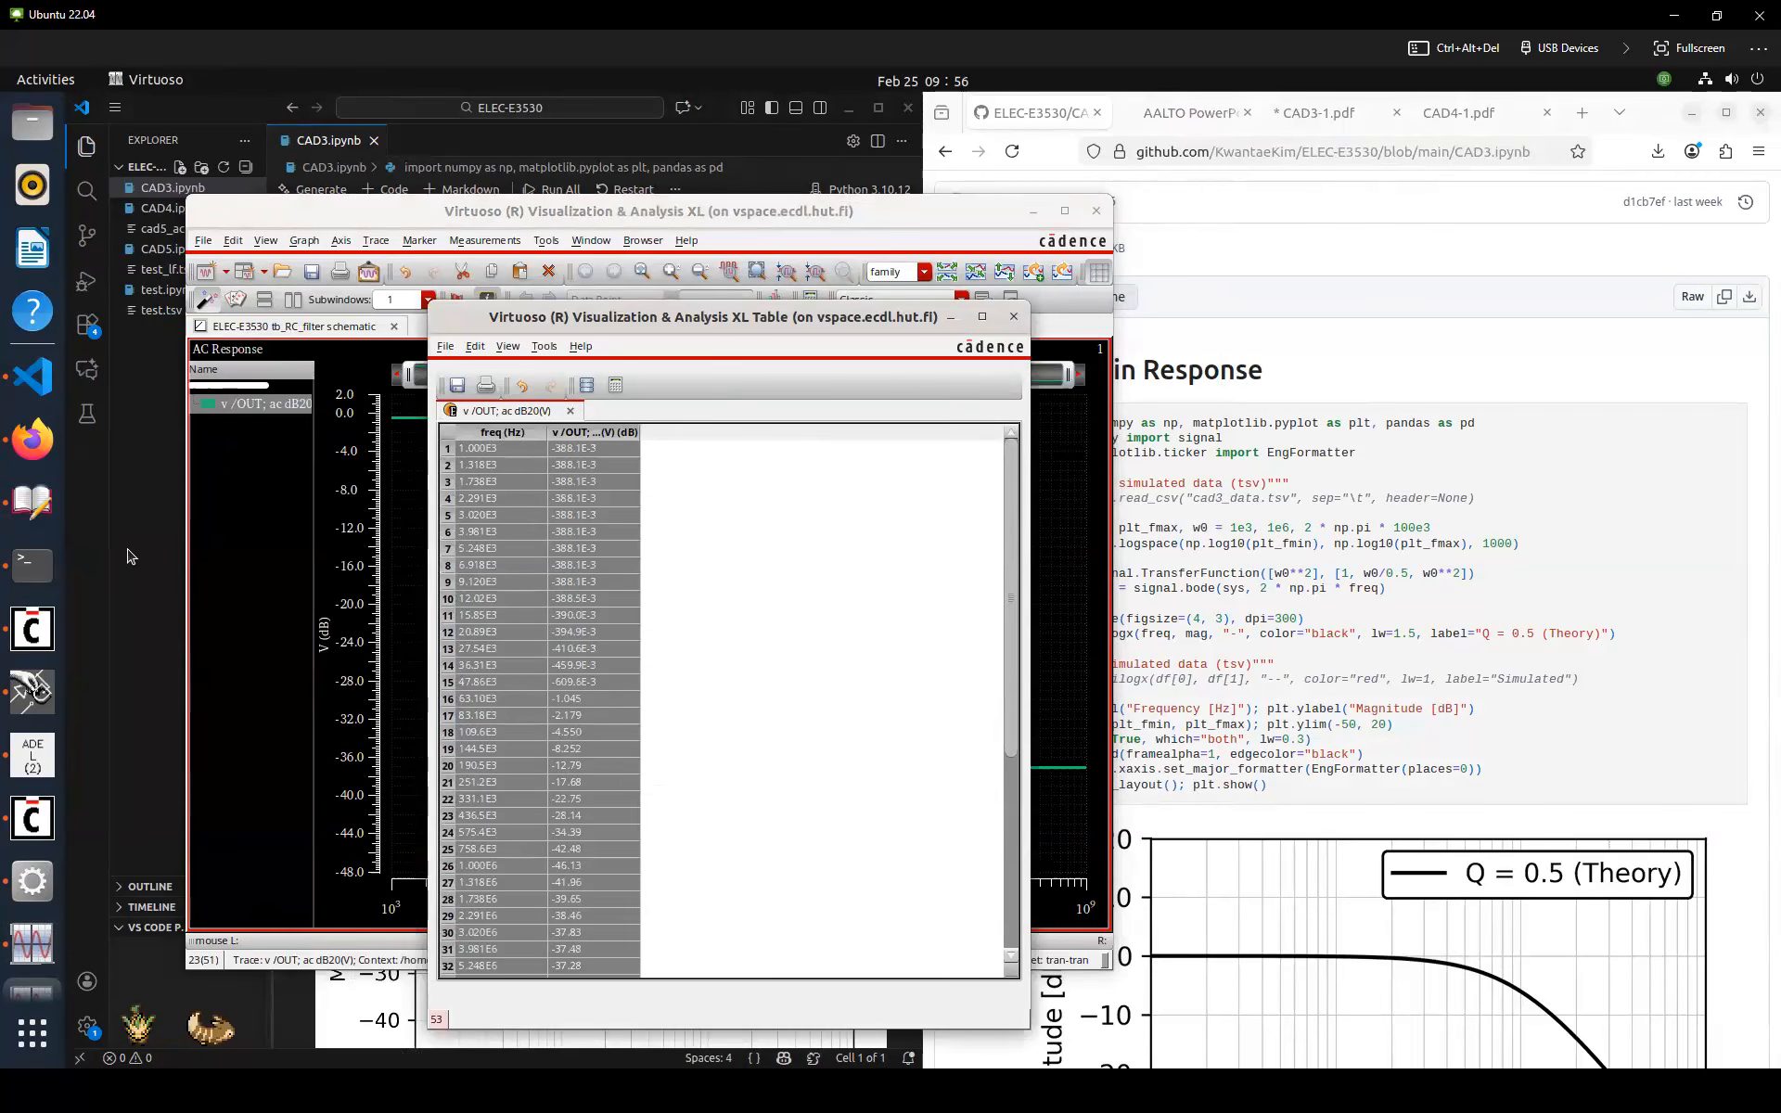
# Create a new file named cad3.tsv in the project folder and paste the copied AC response data into it
pyautogui.click(227, 191)
pyautogui.click(180, 167)
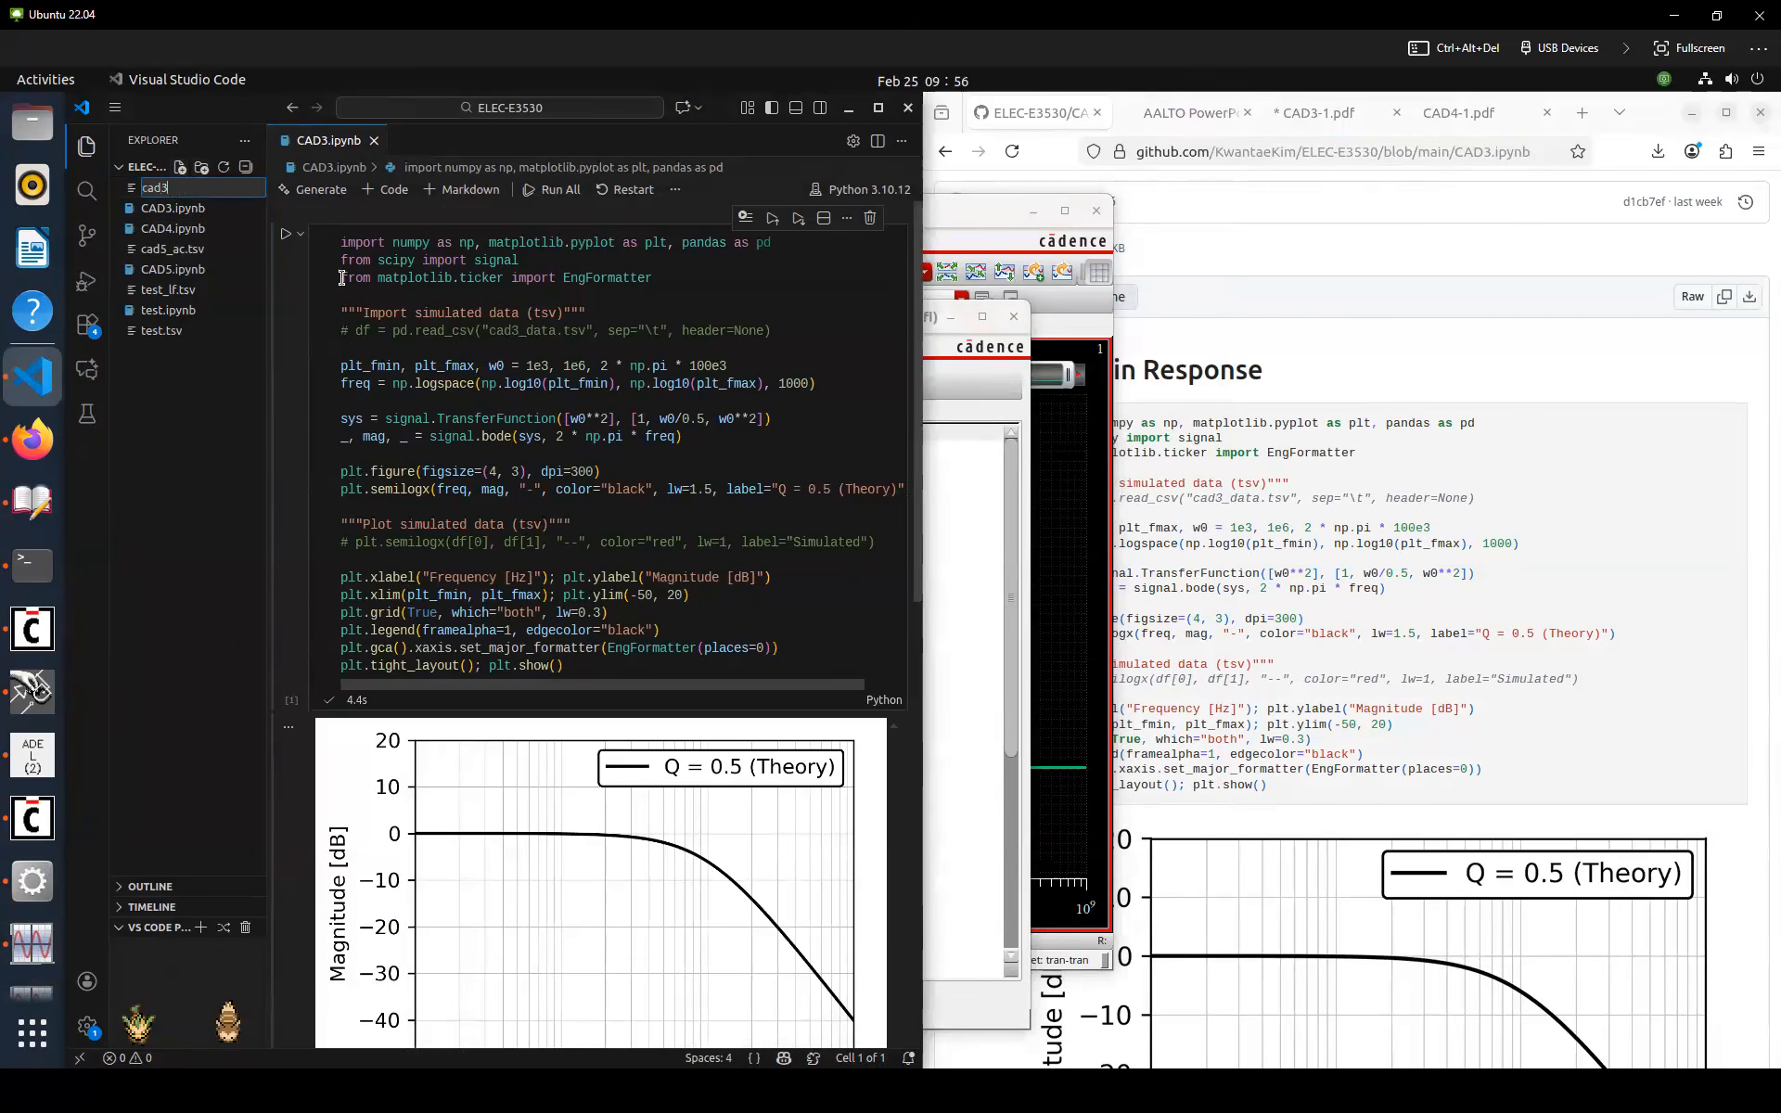
pyautogui.write('cad3.tsv')
pyautogui.press('Return')
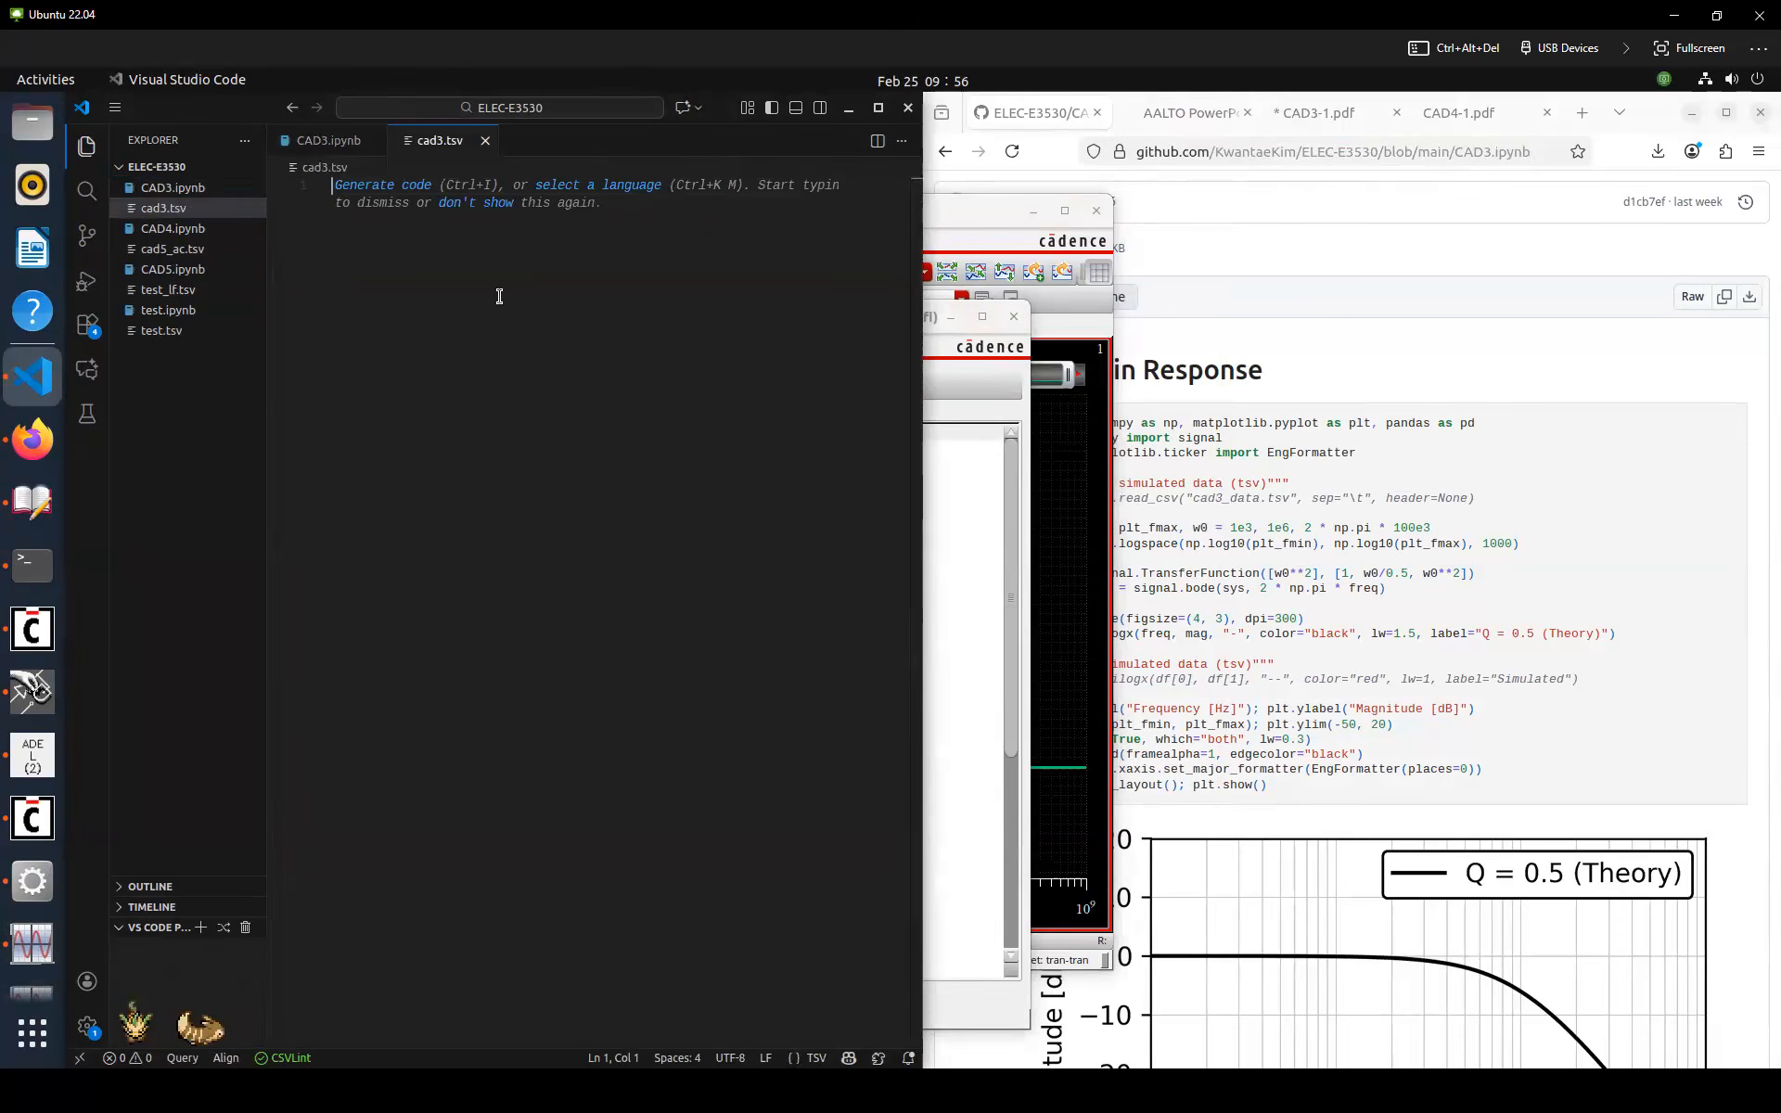
pyautogui.hotkey('ctrl', 'v')
# Rename the data file to cad3_ac.tsv
pyautogui.click(485, 141)
pyautogui.click(164, 208)
pyautogui.press('Right')
pyautogui.write('_ac')
pyautogui.press('Return')
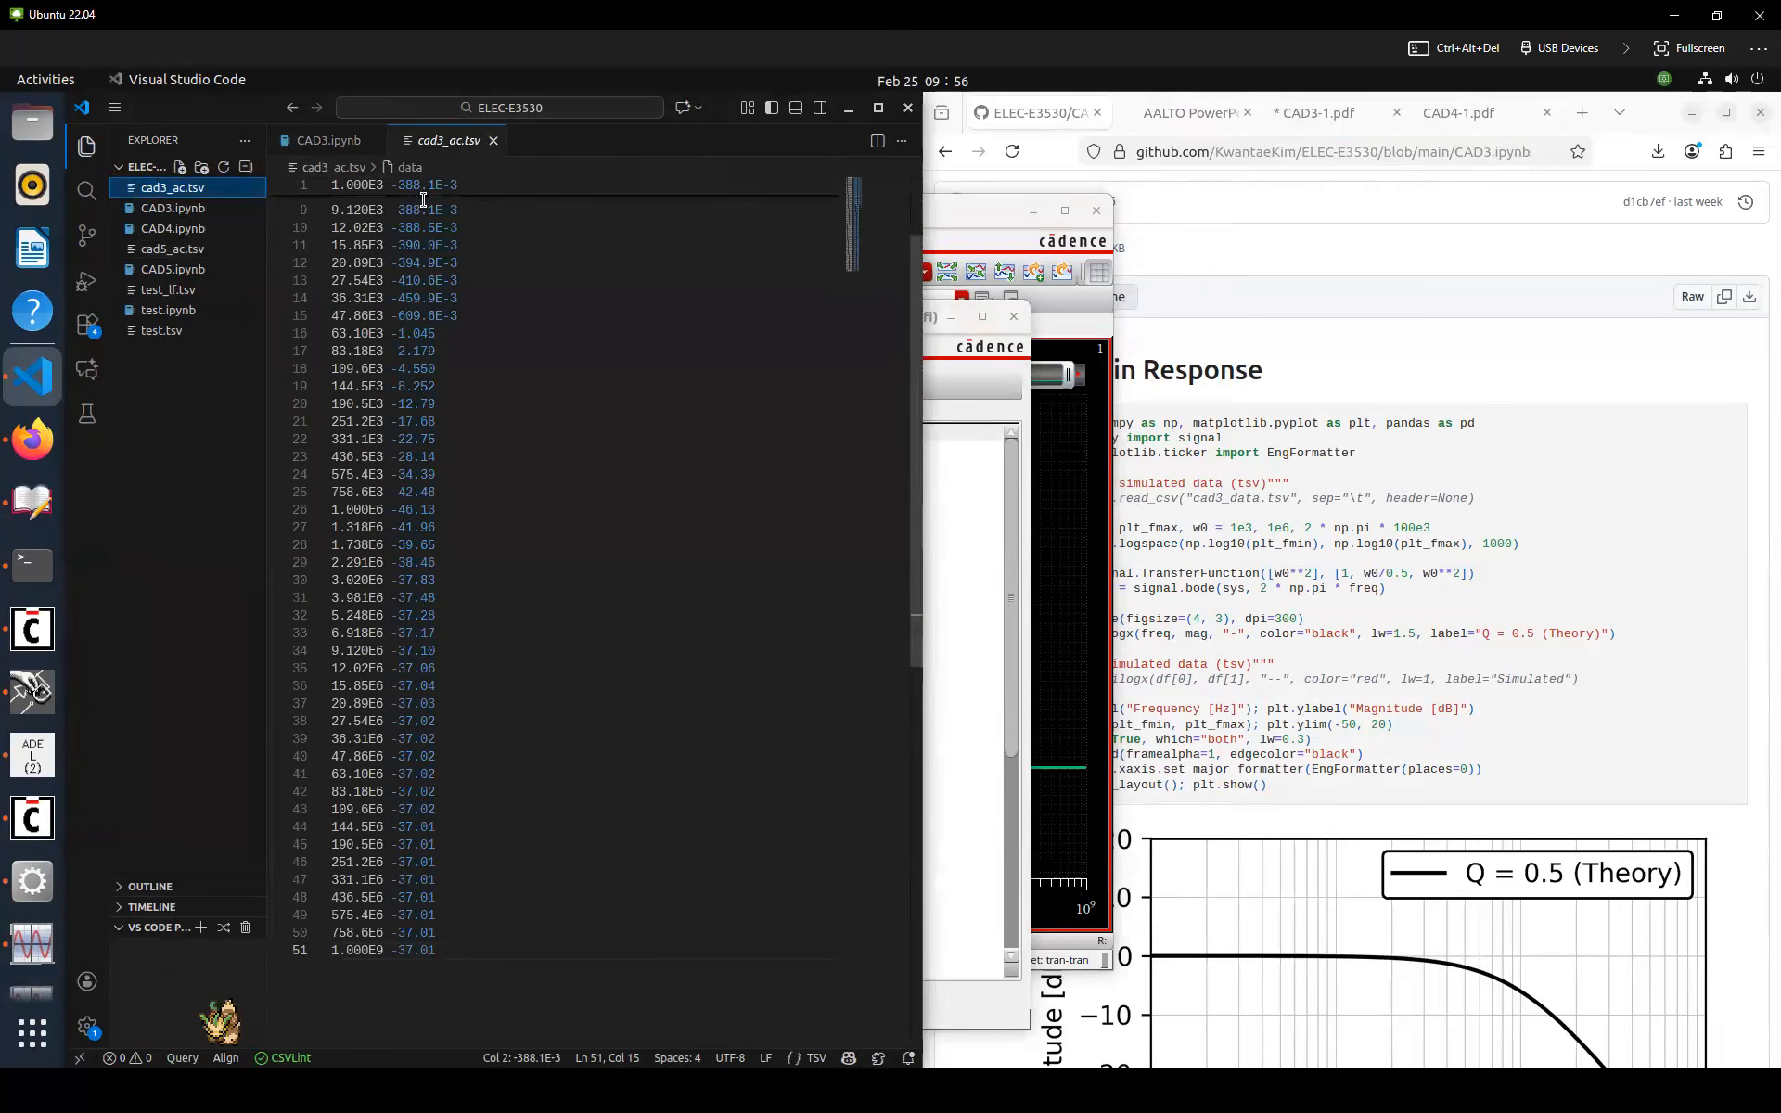
# Uncomment the notebook's data-import line, point it to cad3_ac.tsv, and save the notebook
pyautogui.click(493, 140)
pyautogui.doubleClick(432, 331)
pyautogui.hotkey('ctrl', '/')
pyautogui.write('e')
pyautogui.click(513, 332)
pyautogui.press('Right')
pyautogui.press('Right')
pyautogui.press('Right')
pyautogui.press('Right')
pyautogui.press('Right')
pyautogui.press('BackSpace')
pyautogui.press('BackSpace')
pyautogui.press('BackSpace')
pyautogui.press('BackSpace')
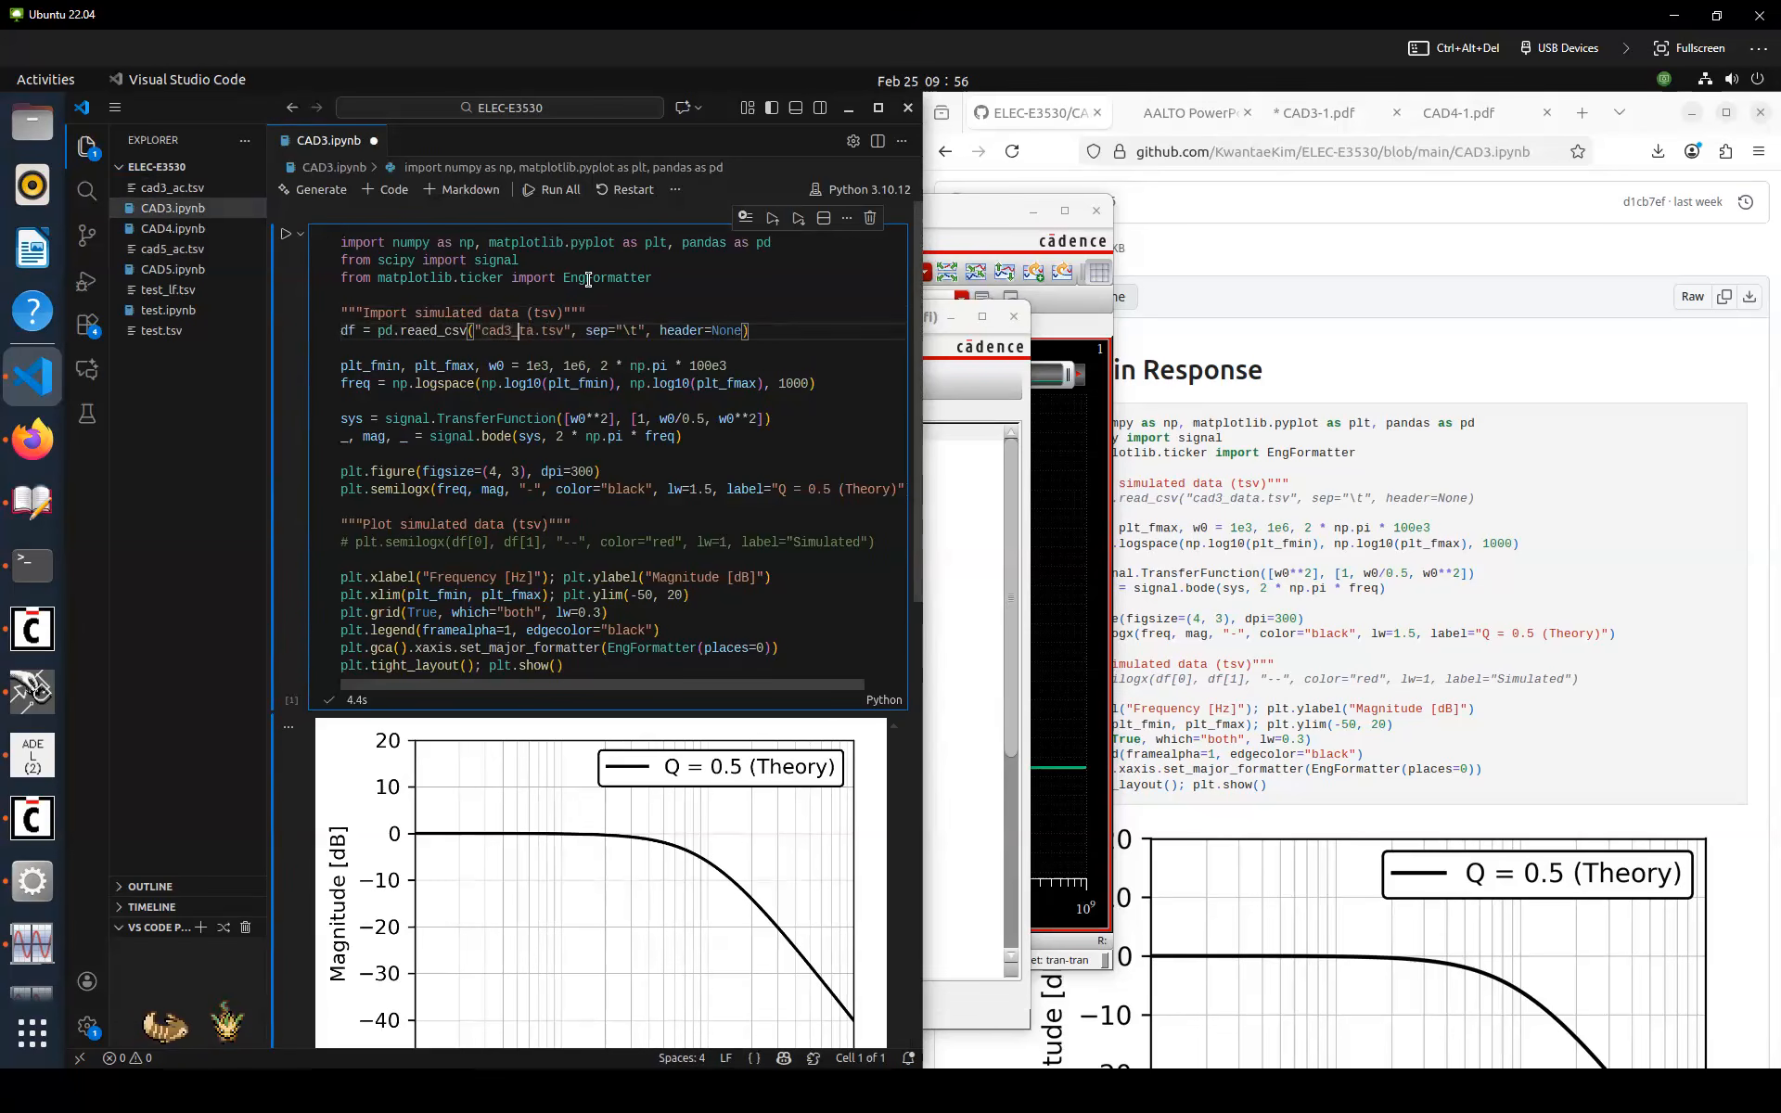
pyautogui.write('ac')
pyautogui.hotkey('ctrl', 's')
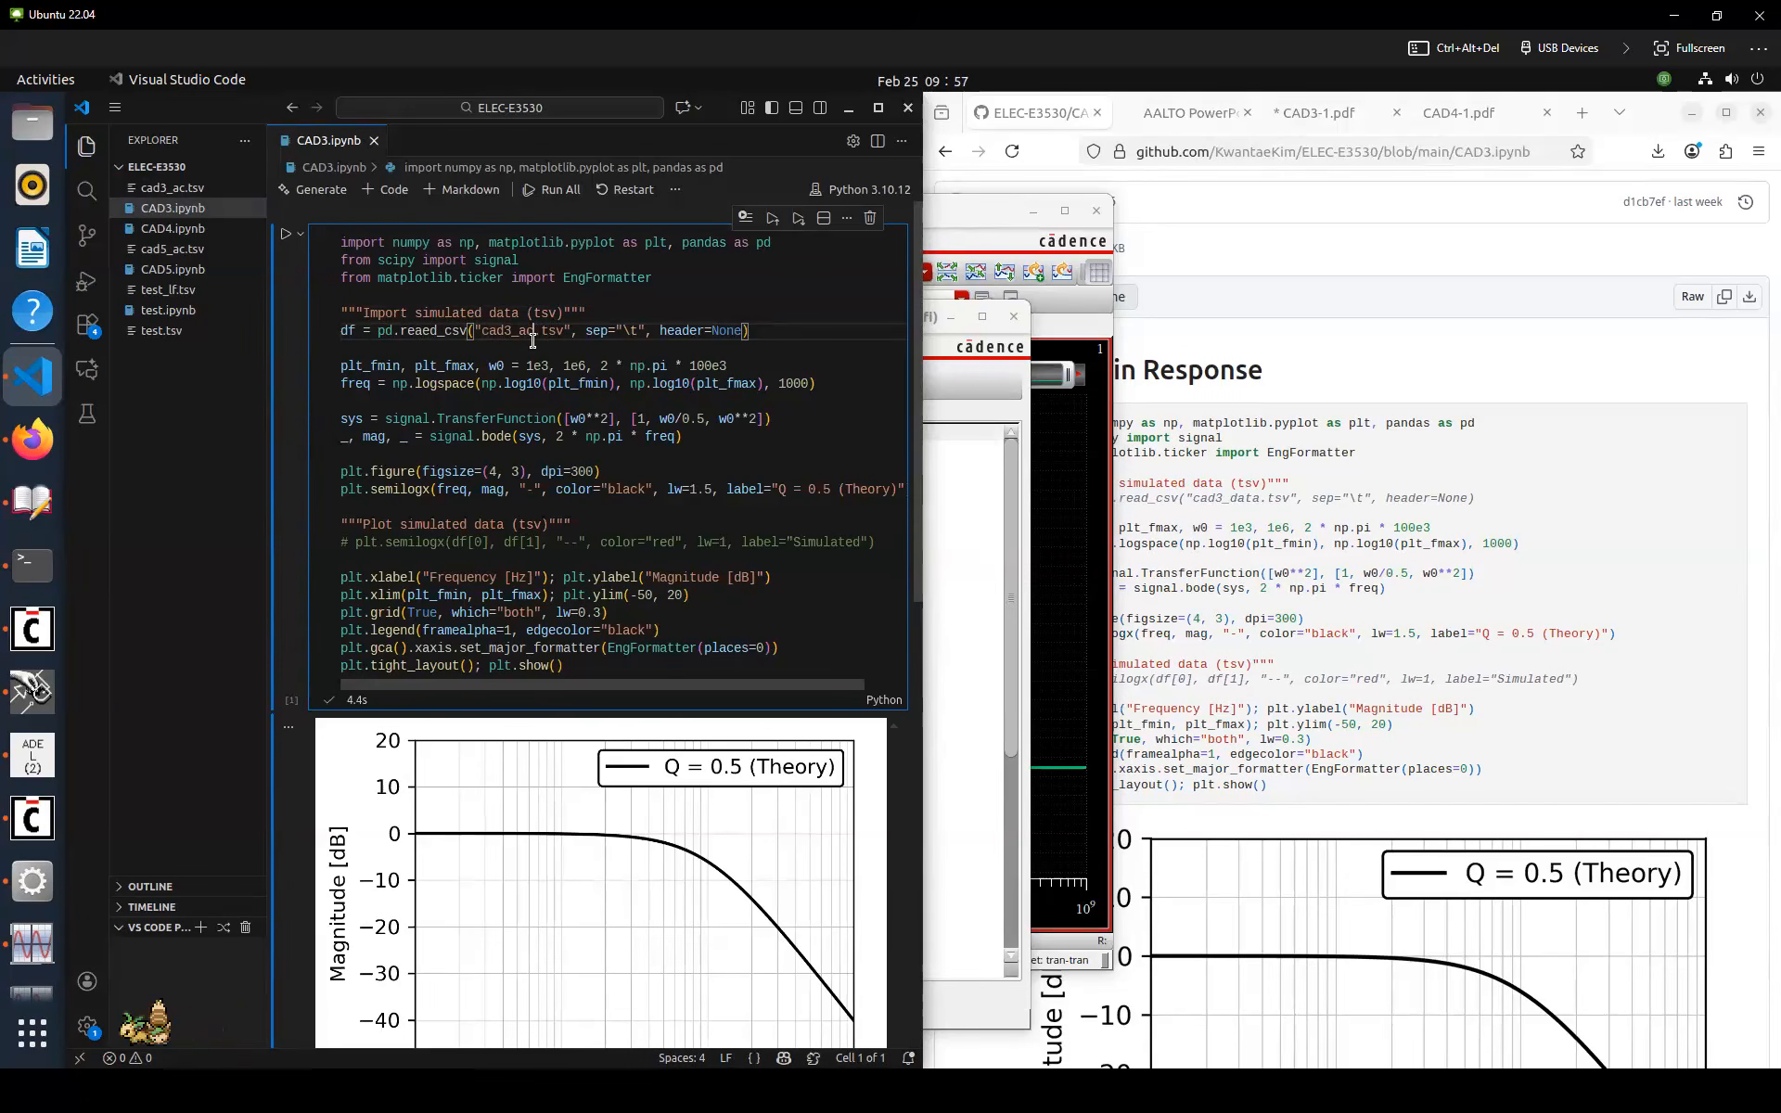
# Inspect the contents of cad3_ac.tsv
pyautogui.click(206, 189)
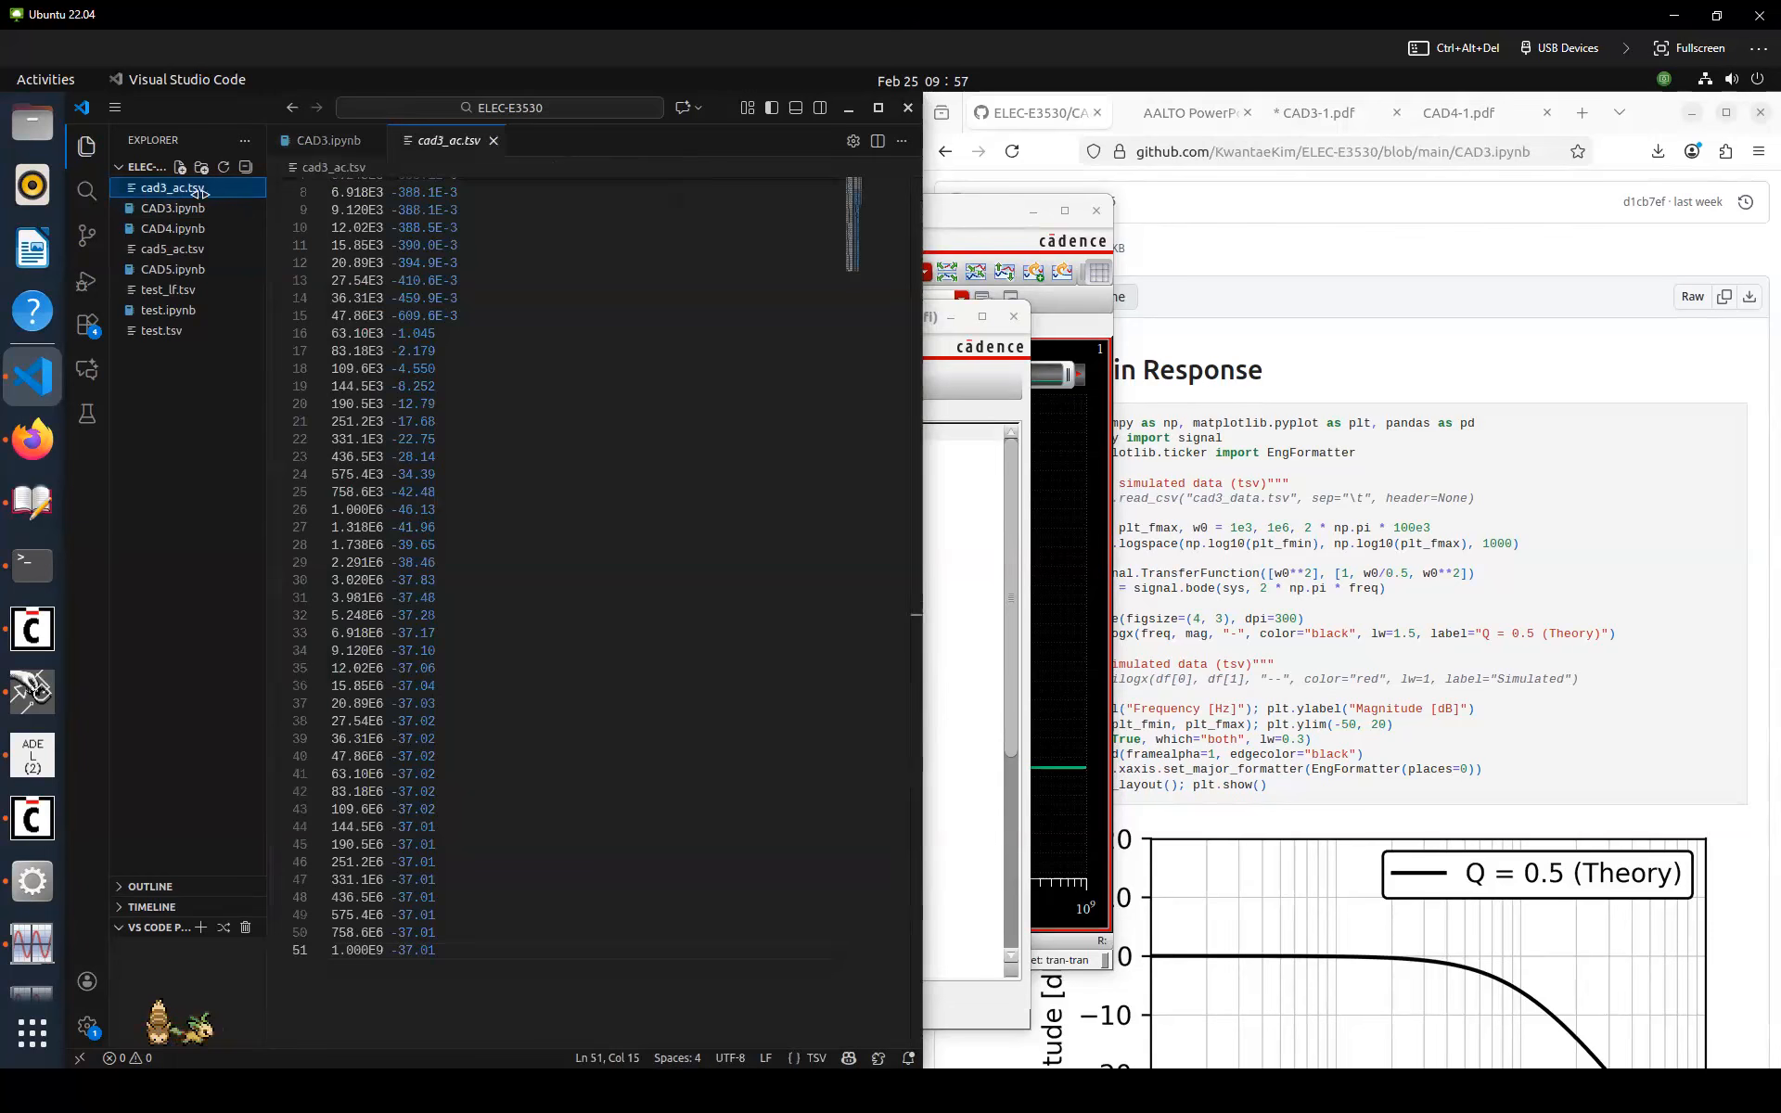
pyautogui.click(390, 315)
pyautogui.press('Left')
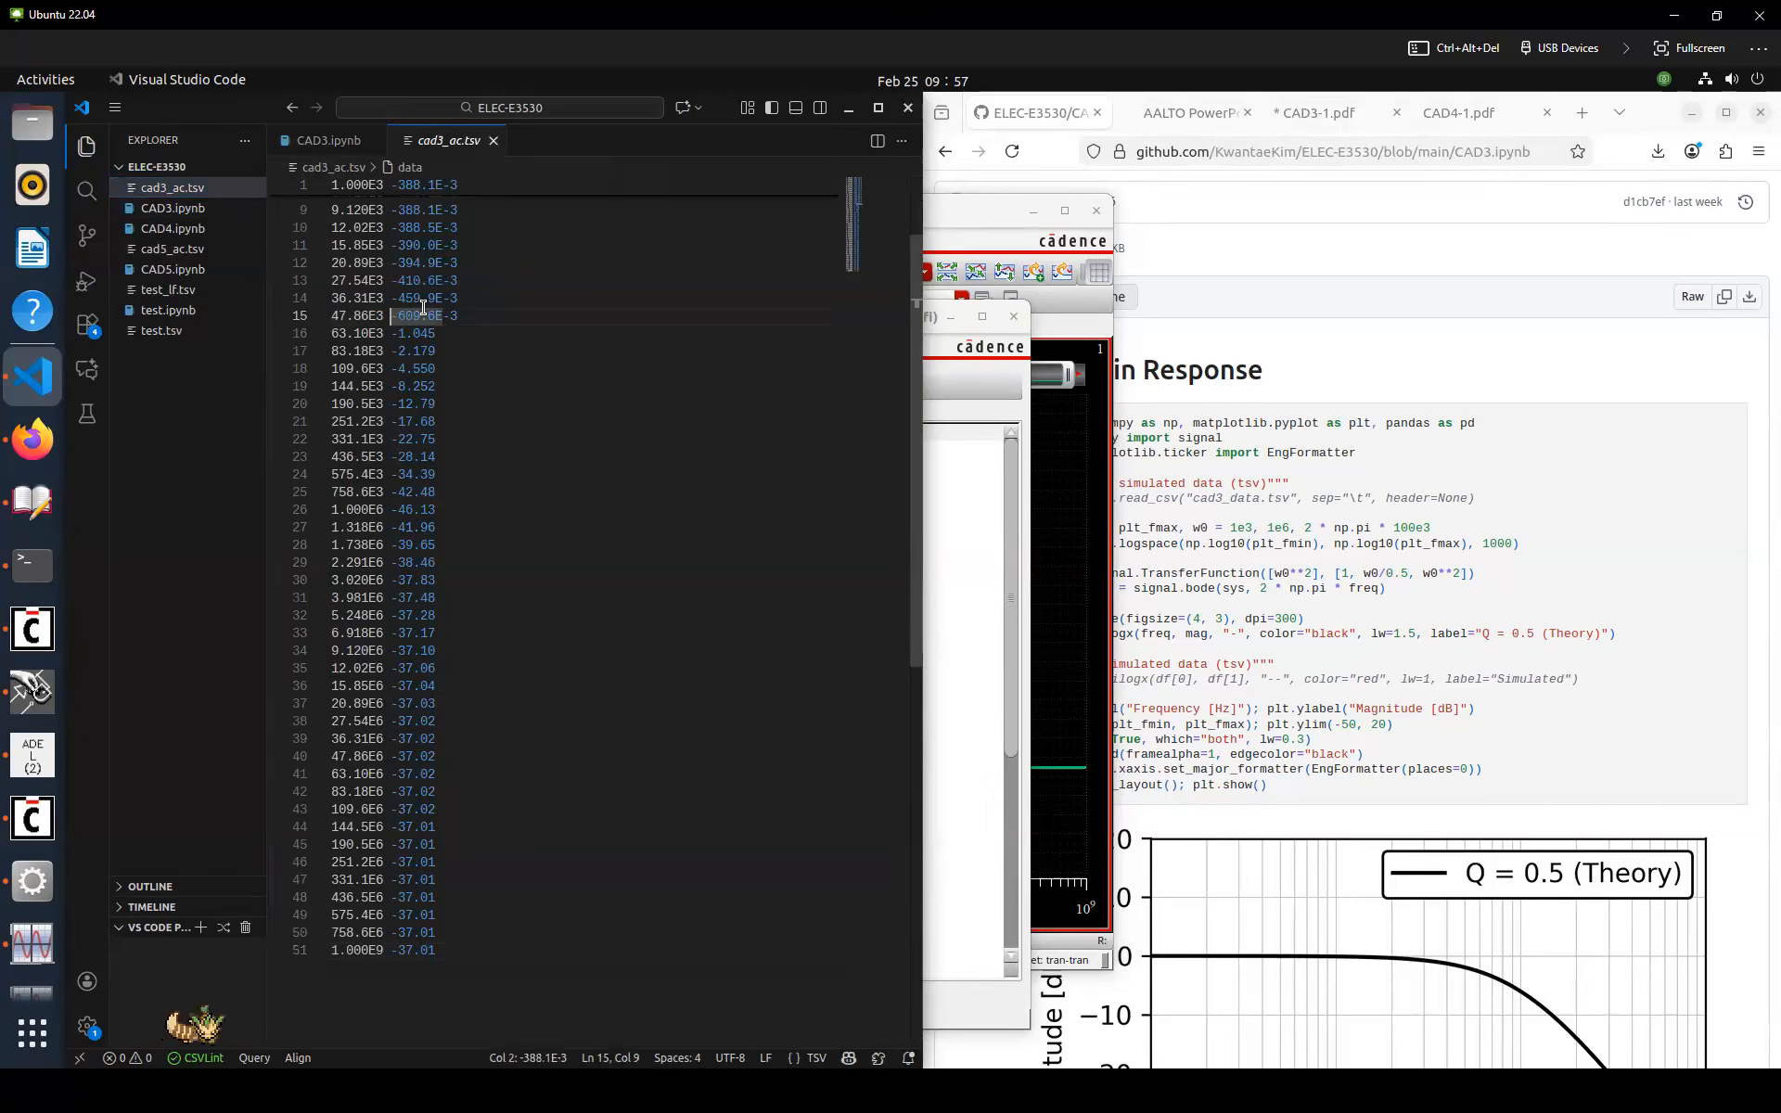
pyautogui.click(494, 142)
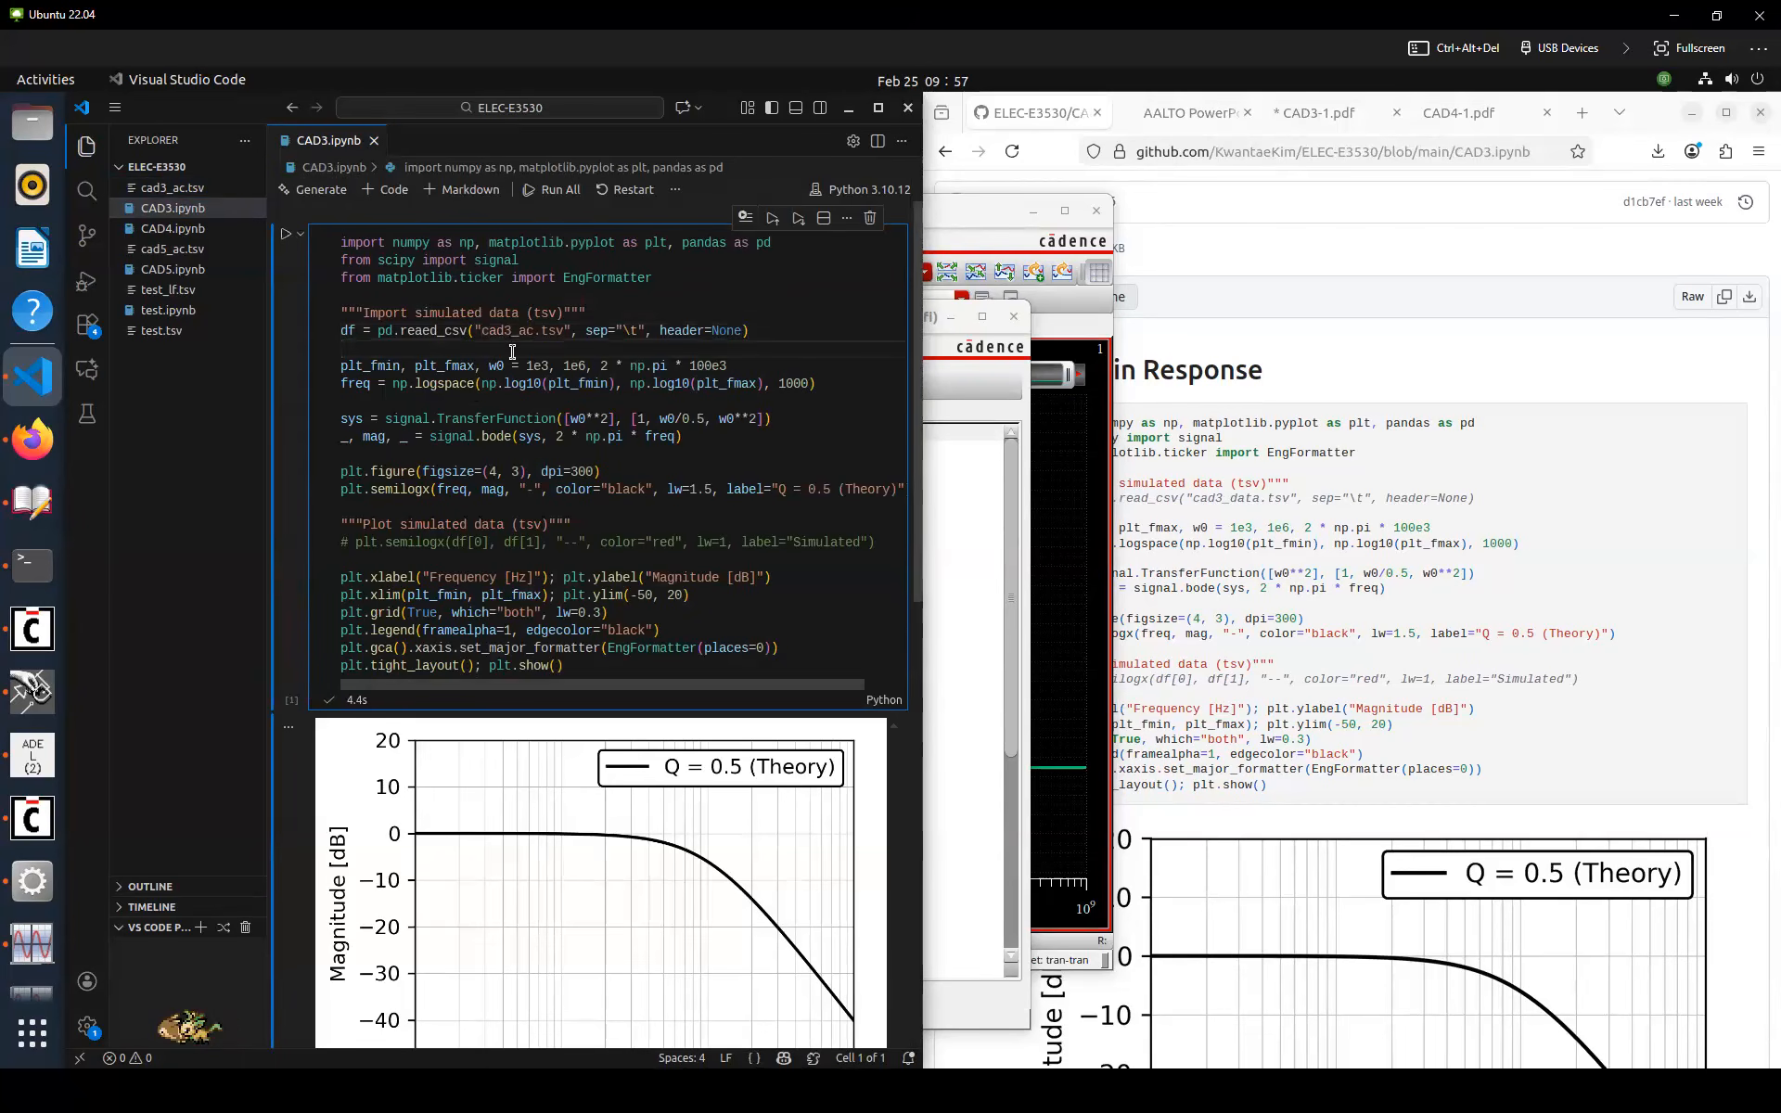
# Uncomment the simulated-data plot line and run the cell
pyautogui.click(466, 541)
pyautogui.hotkey('ctrl', '/')
pyautogui.hotkey('ctrl', 's')
pyautogui.press('Left')
pyautogui.press('Left')
pyautogui.press('Left')
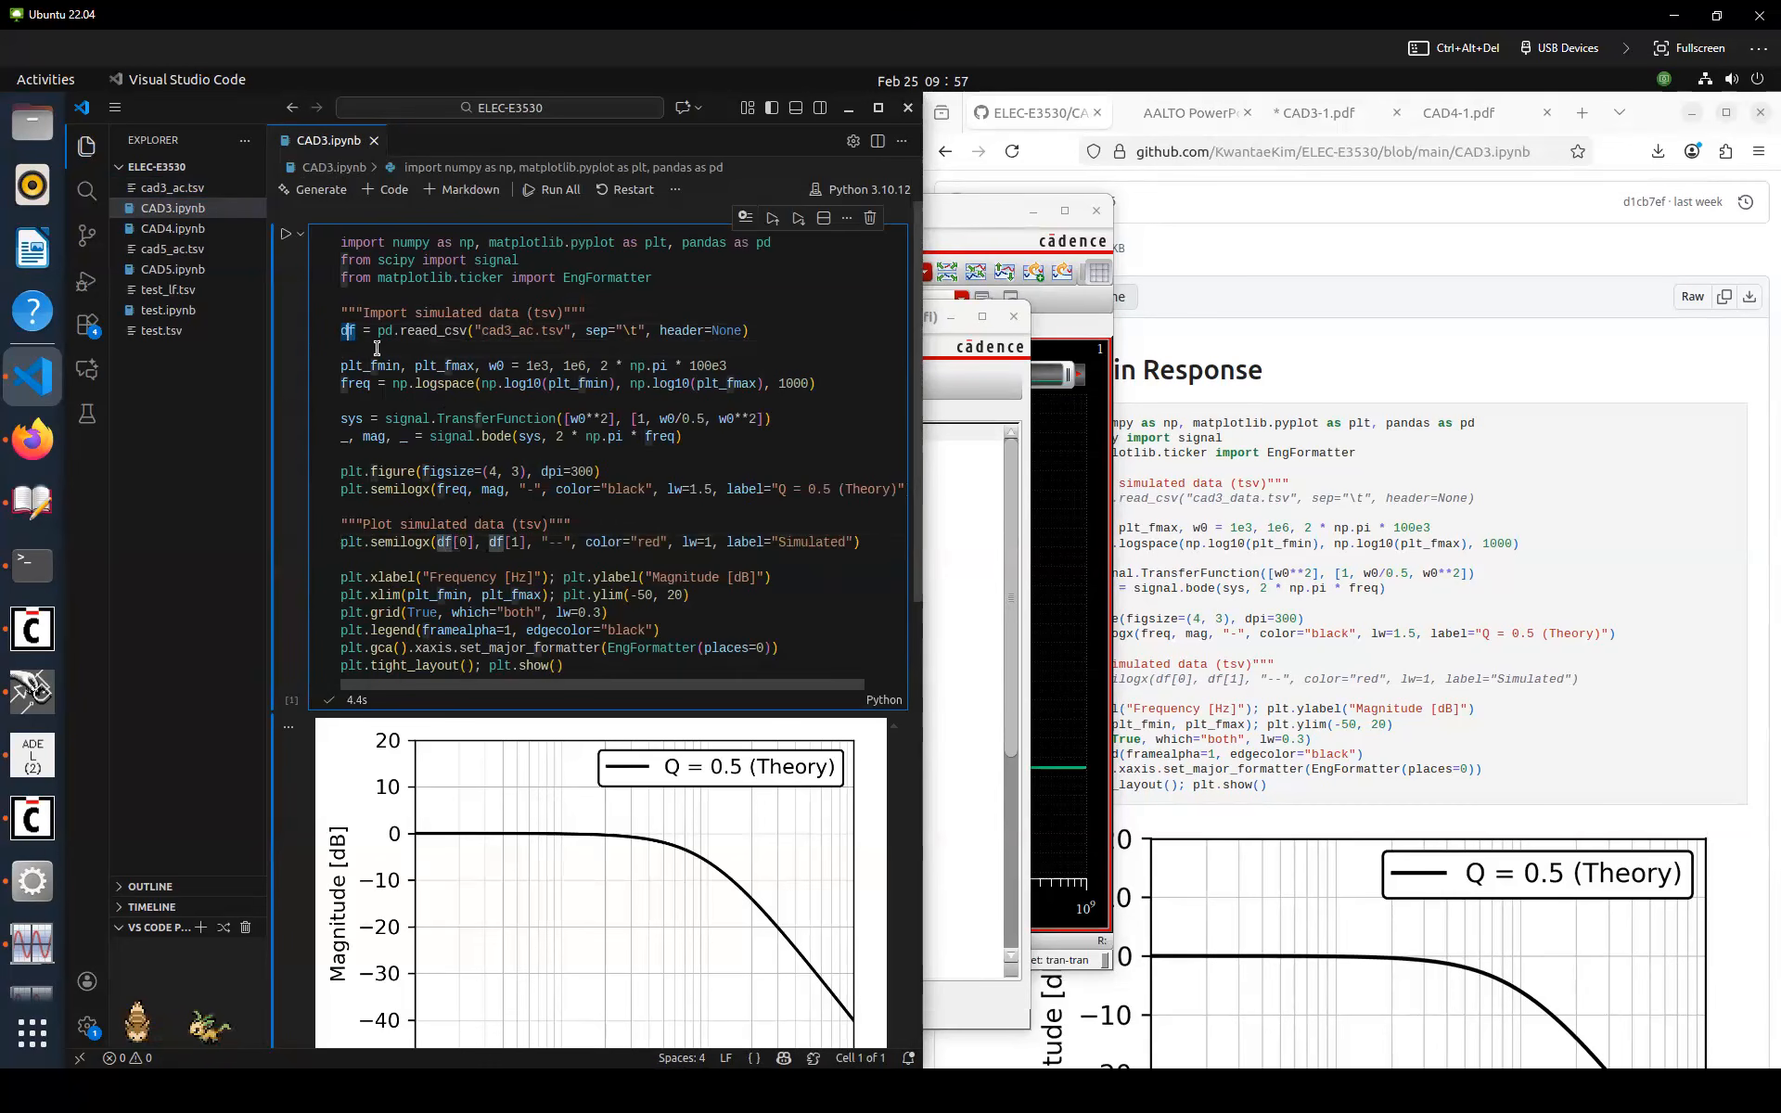
pyautogui.click(465, 544)
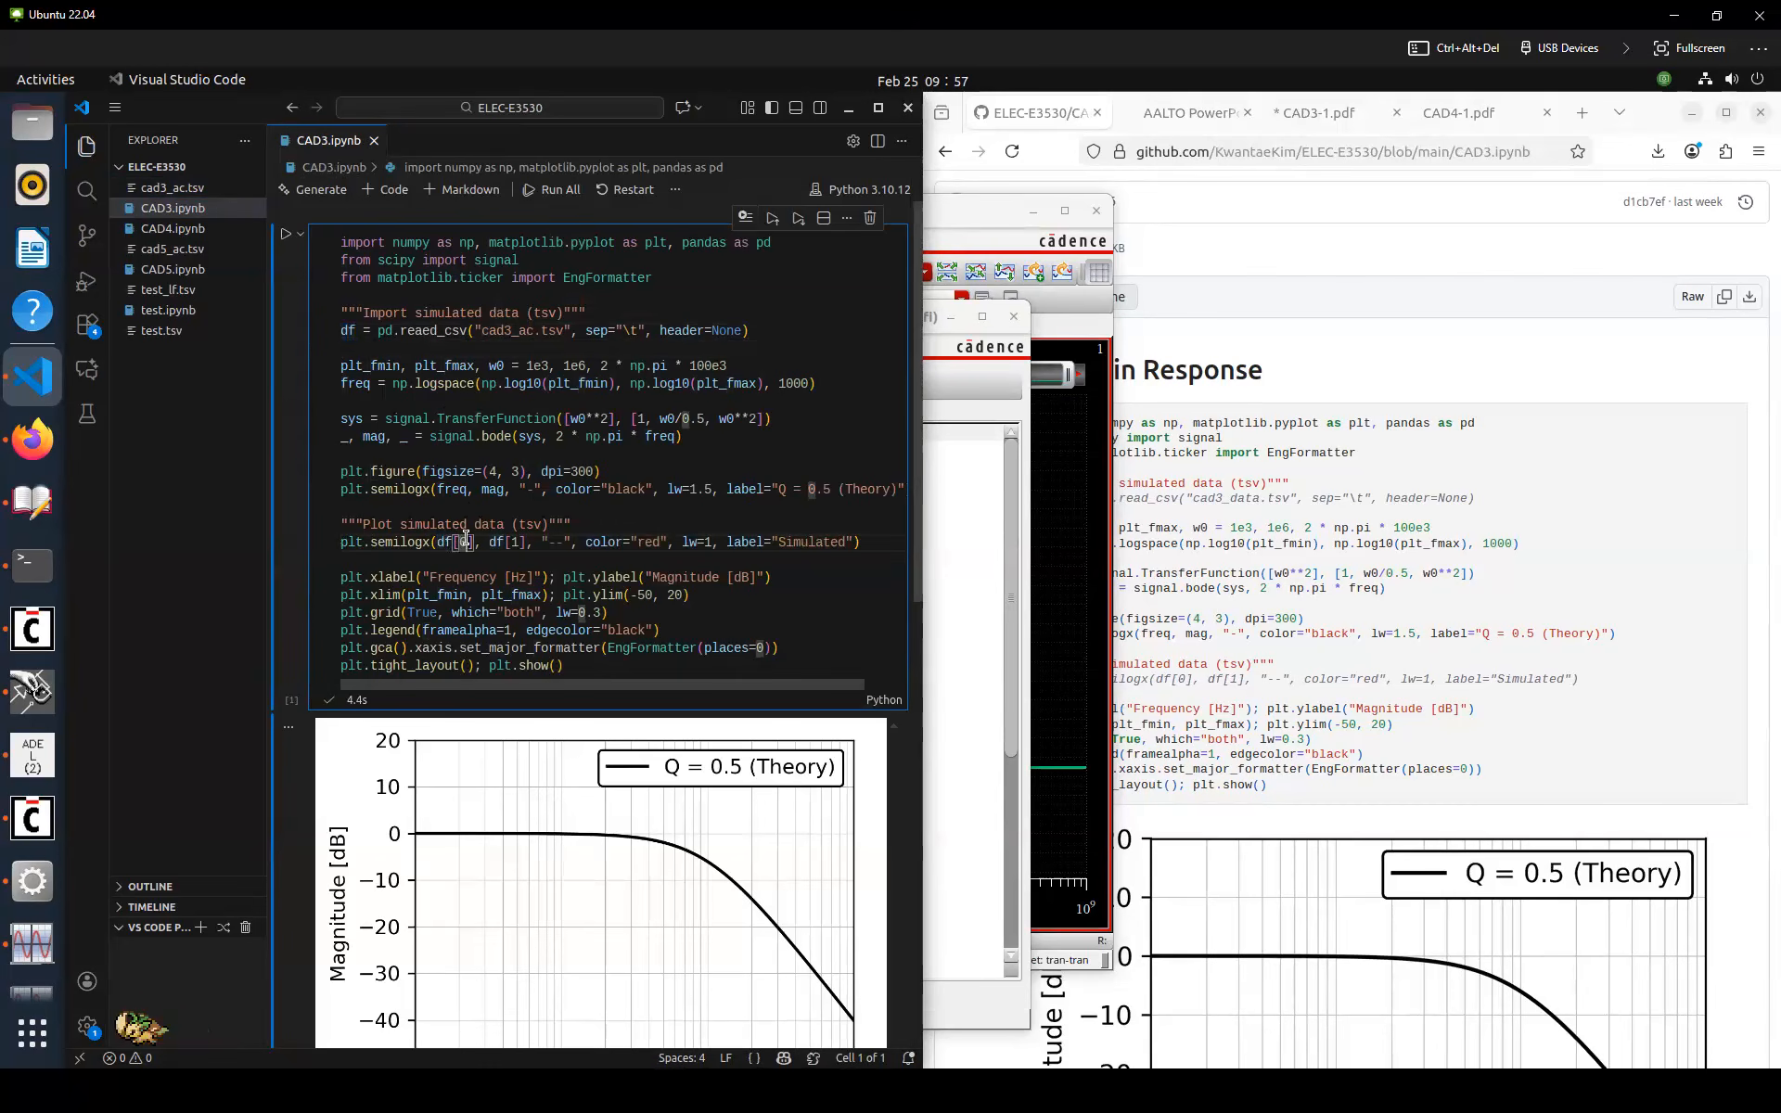
pyautogui.click(515, 543)
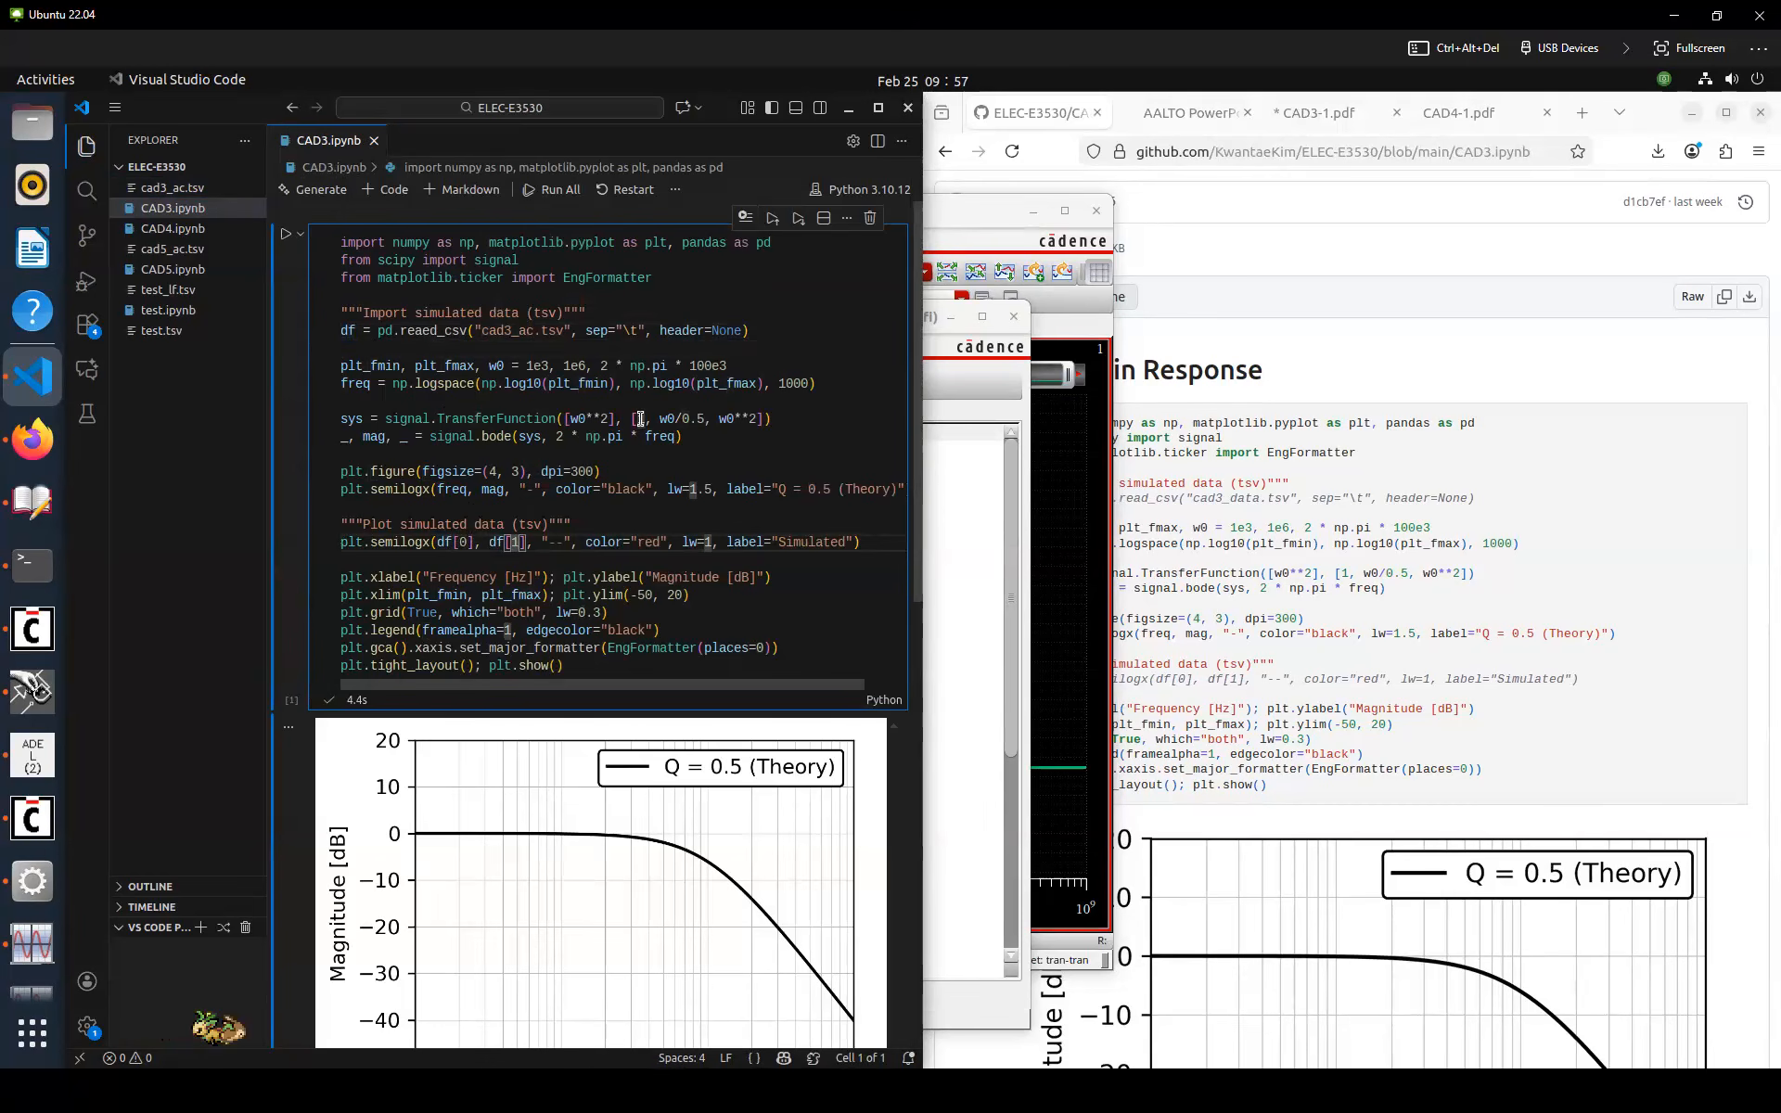
pyautogui.hotkey('ctrl', 'Return')
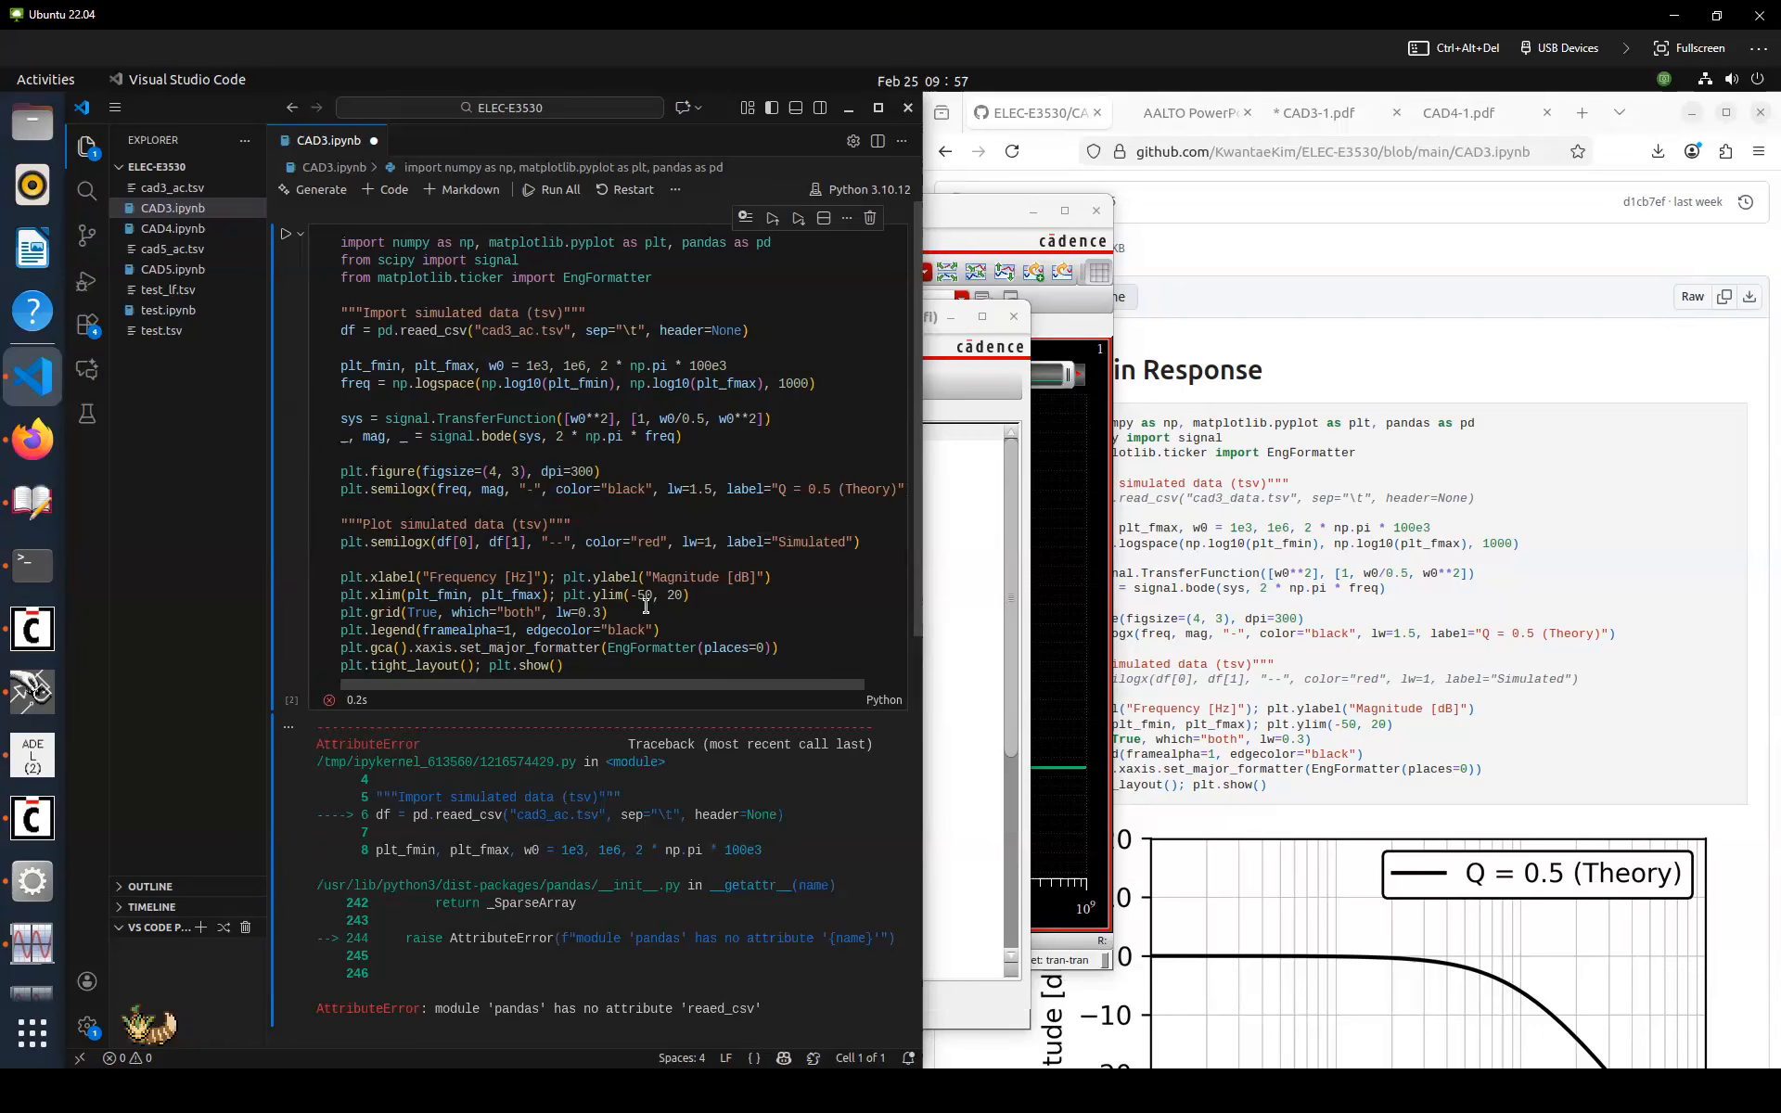
# Fix the misspelled read_csv call and rerun the cell to overlay simulated and theoretical responses
pyautogui.click(438, 330)
pyautogui.press('BackSpace')
pyautogui.hotkey('ctrl', 'Return')
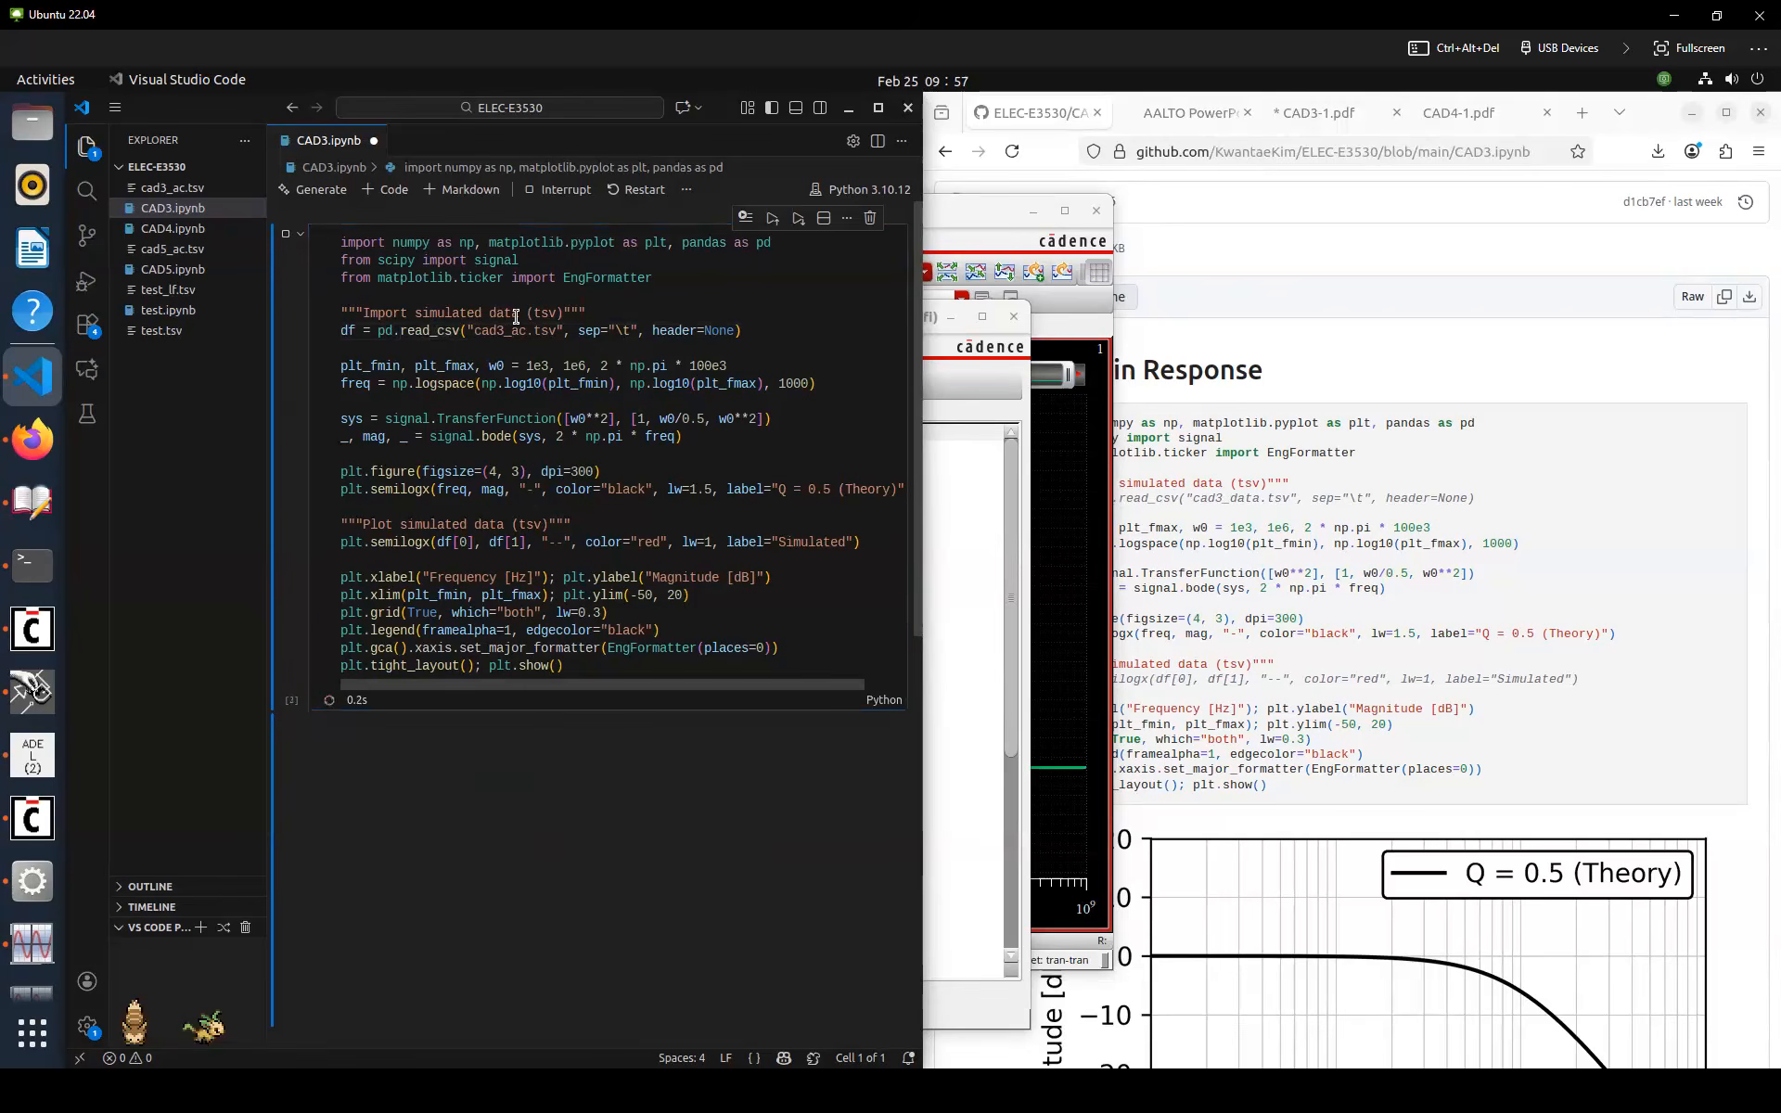
pyautogui.scroll(-1, 527, 412)
pyautogui.click(612, 412)
pyautogui.scroll(1, 612, 413)
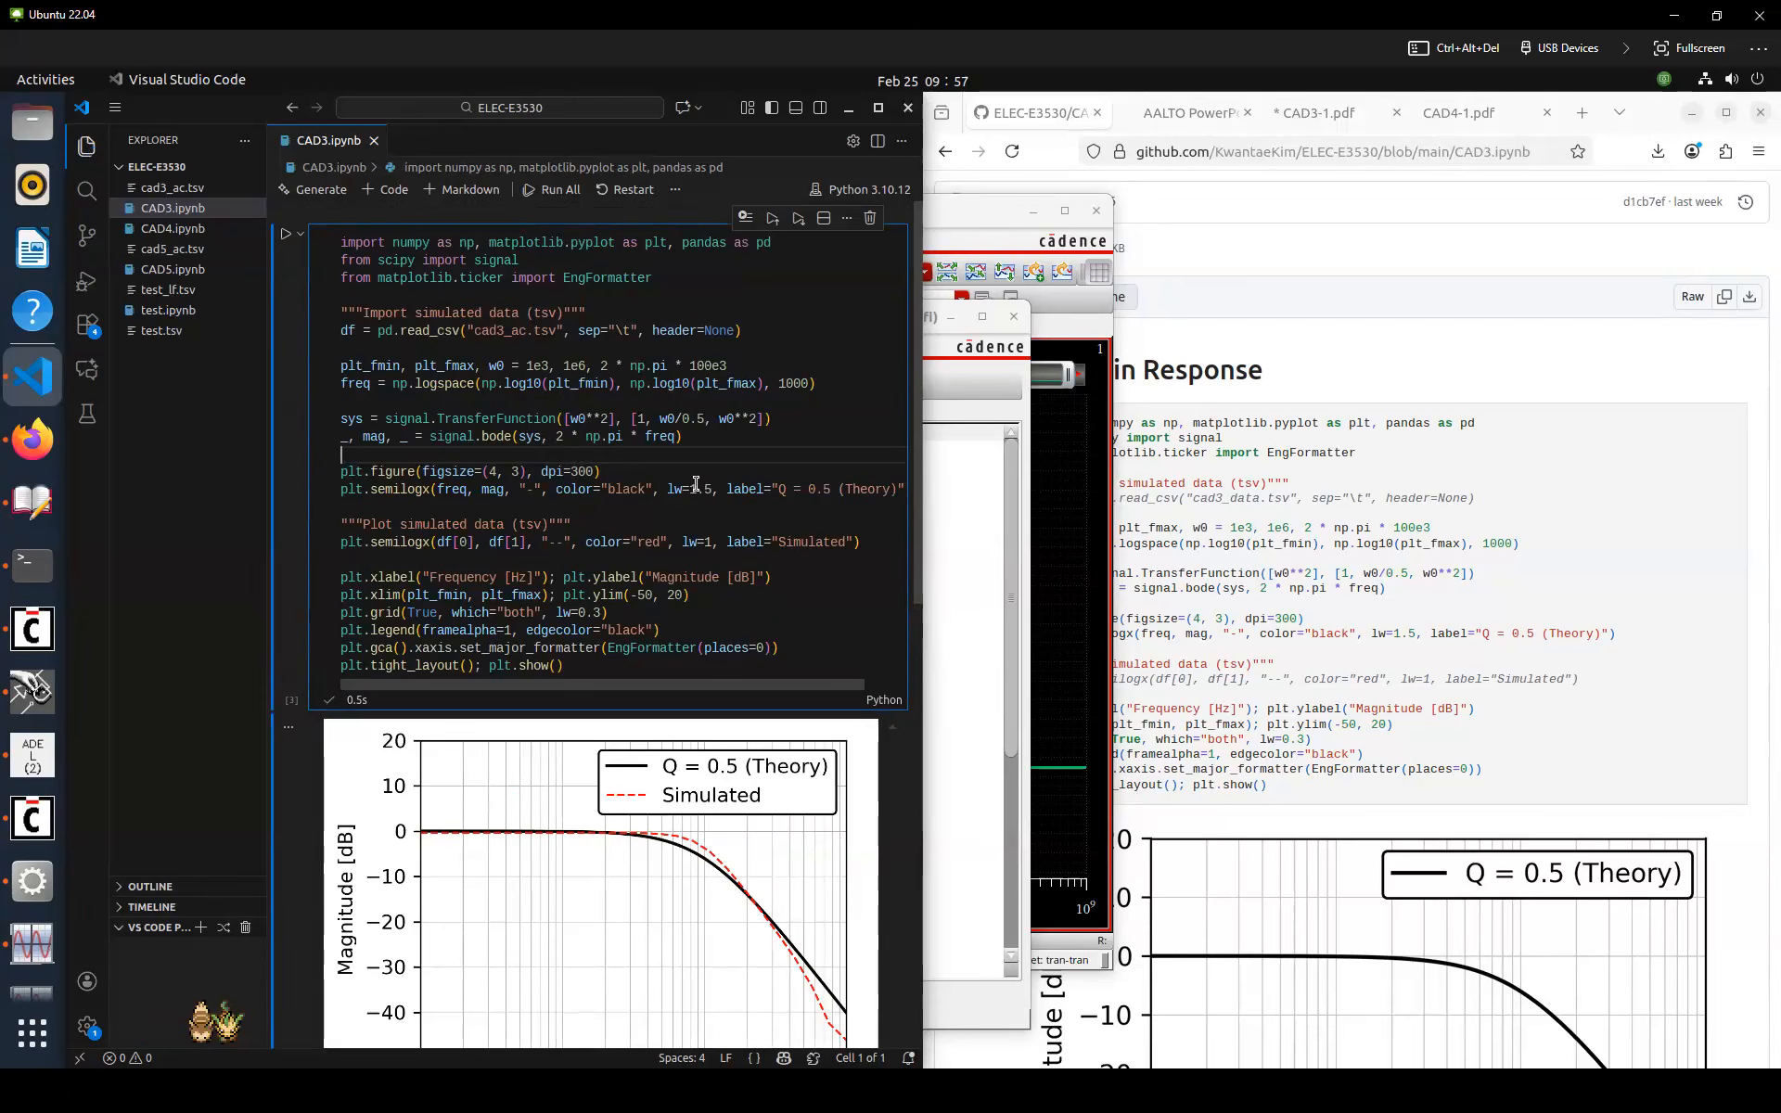
# Change the theoretical curve's legend label to "Theory (Butterworth))" and save the notebook
pyautogui.click(816, 489)
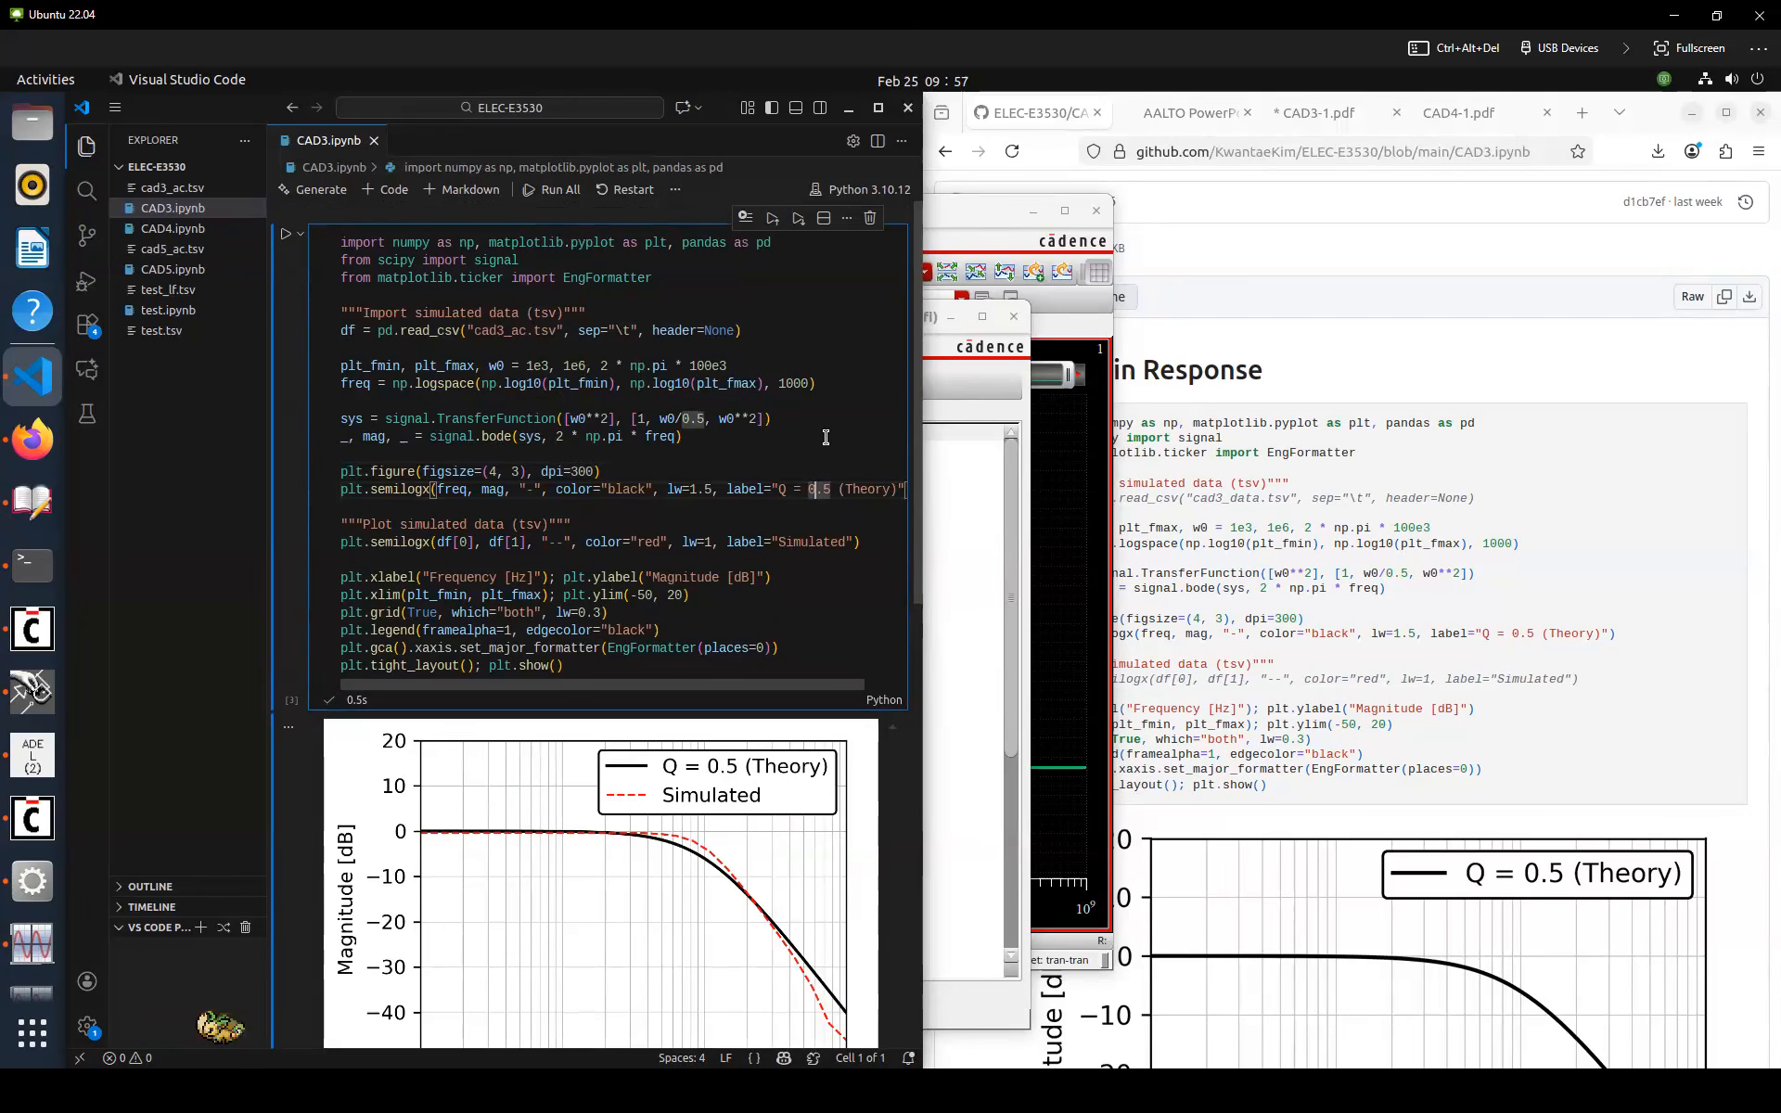
pyautogui.press('Delete')
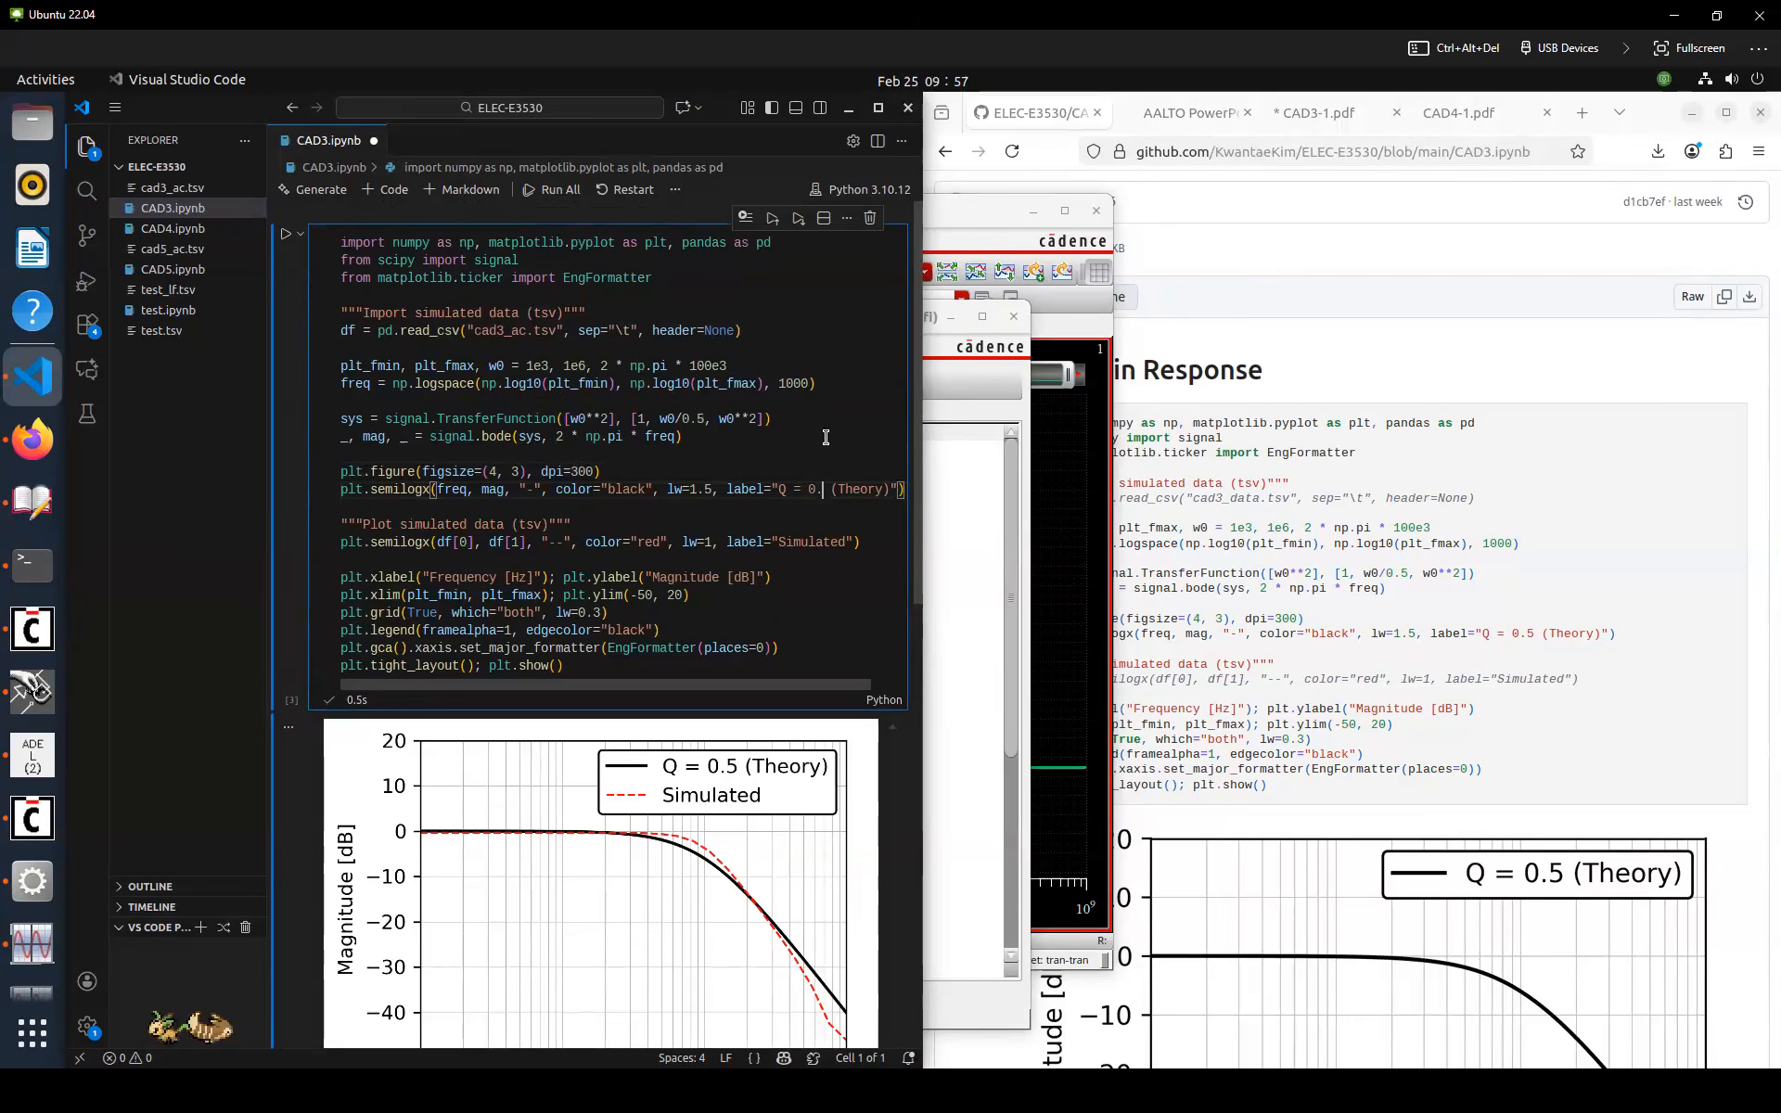
pyautogui.write('7')
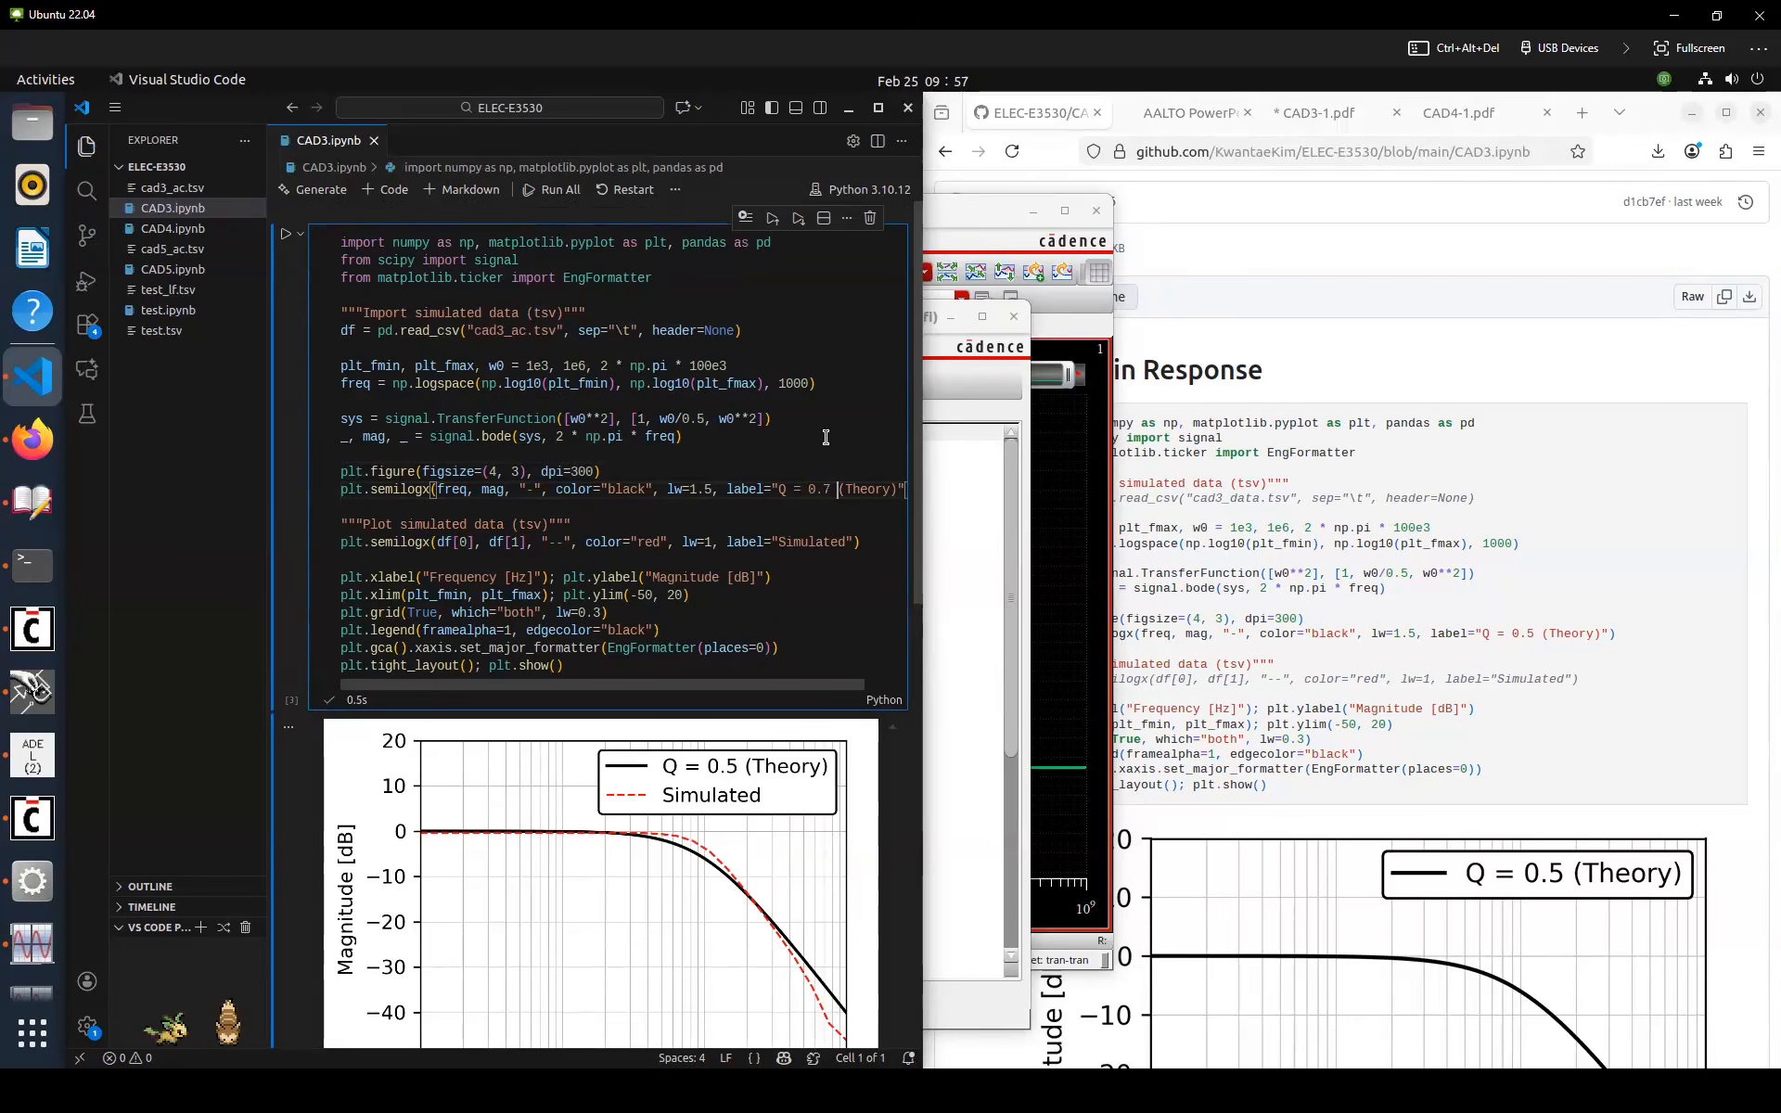
pyautogui.press('Delete')
pyautogui.press('BackSpace')
pyautogui.press('BackSpace')
pyautogui.press('BackSpace')
pyautogui.press('BackSpace')
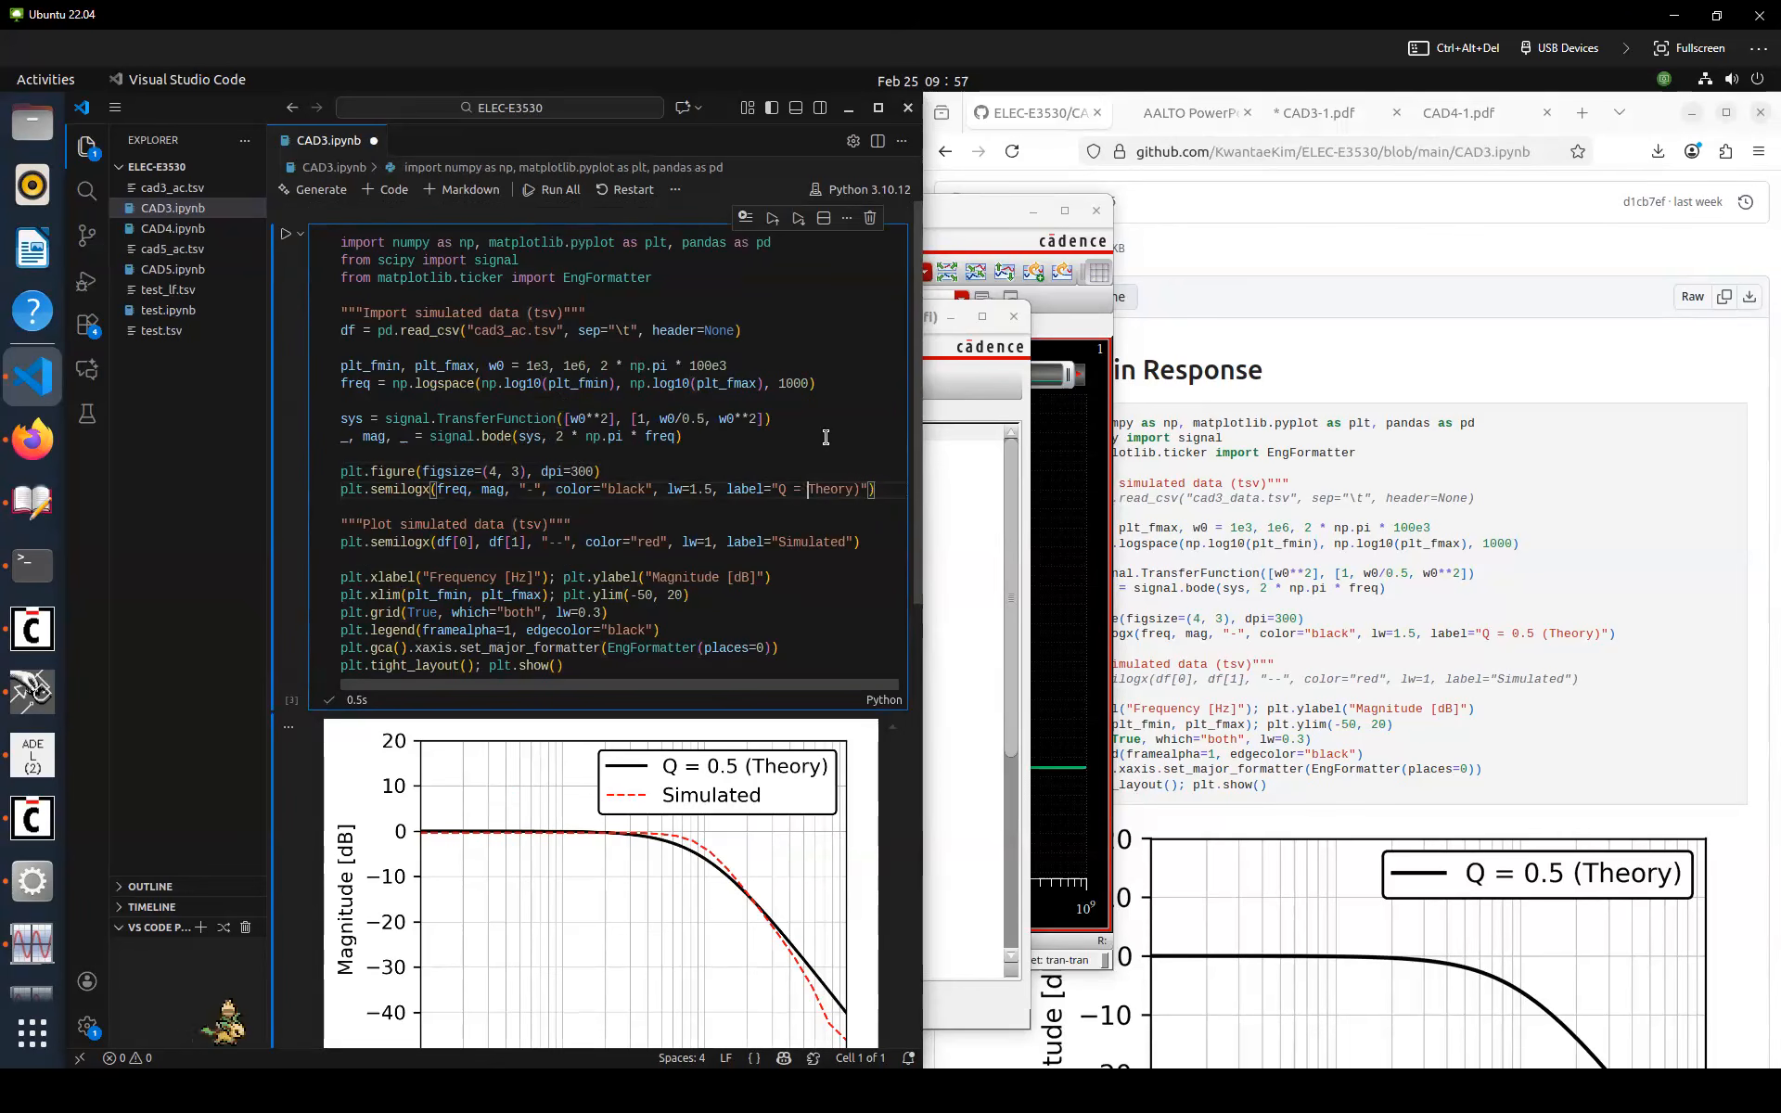
pyautogui.press('BackSpace')
pyautogui.press('BackSpace')
pyautogui.press('BackSpace')
pyautogui.press('BackSpace')
pyautogui.press('Right')
pyautogui.press('Right')
pyautogui.press('Right')
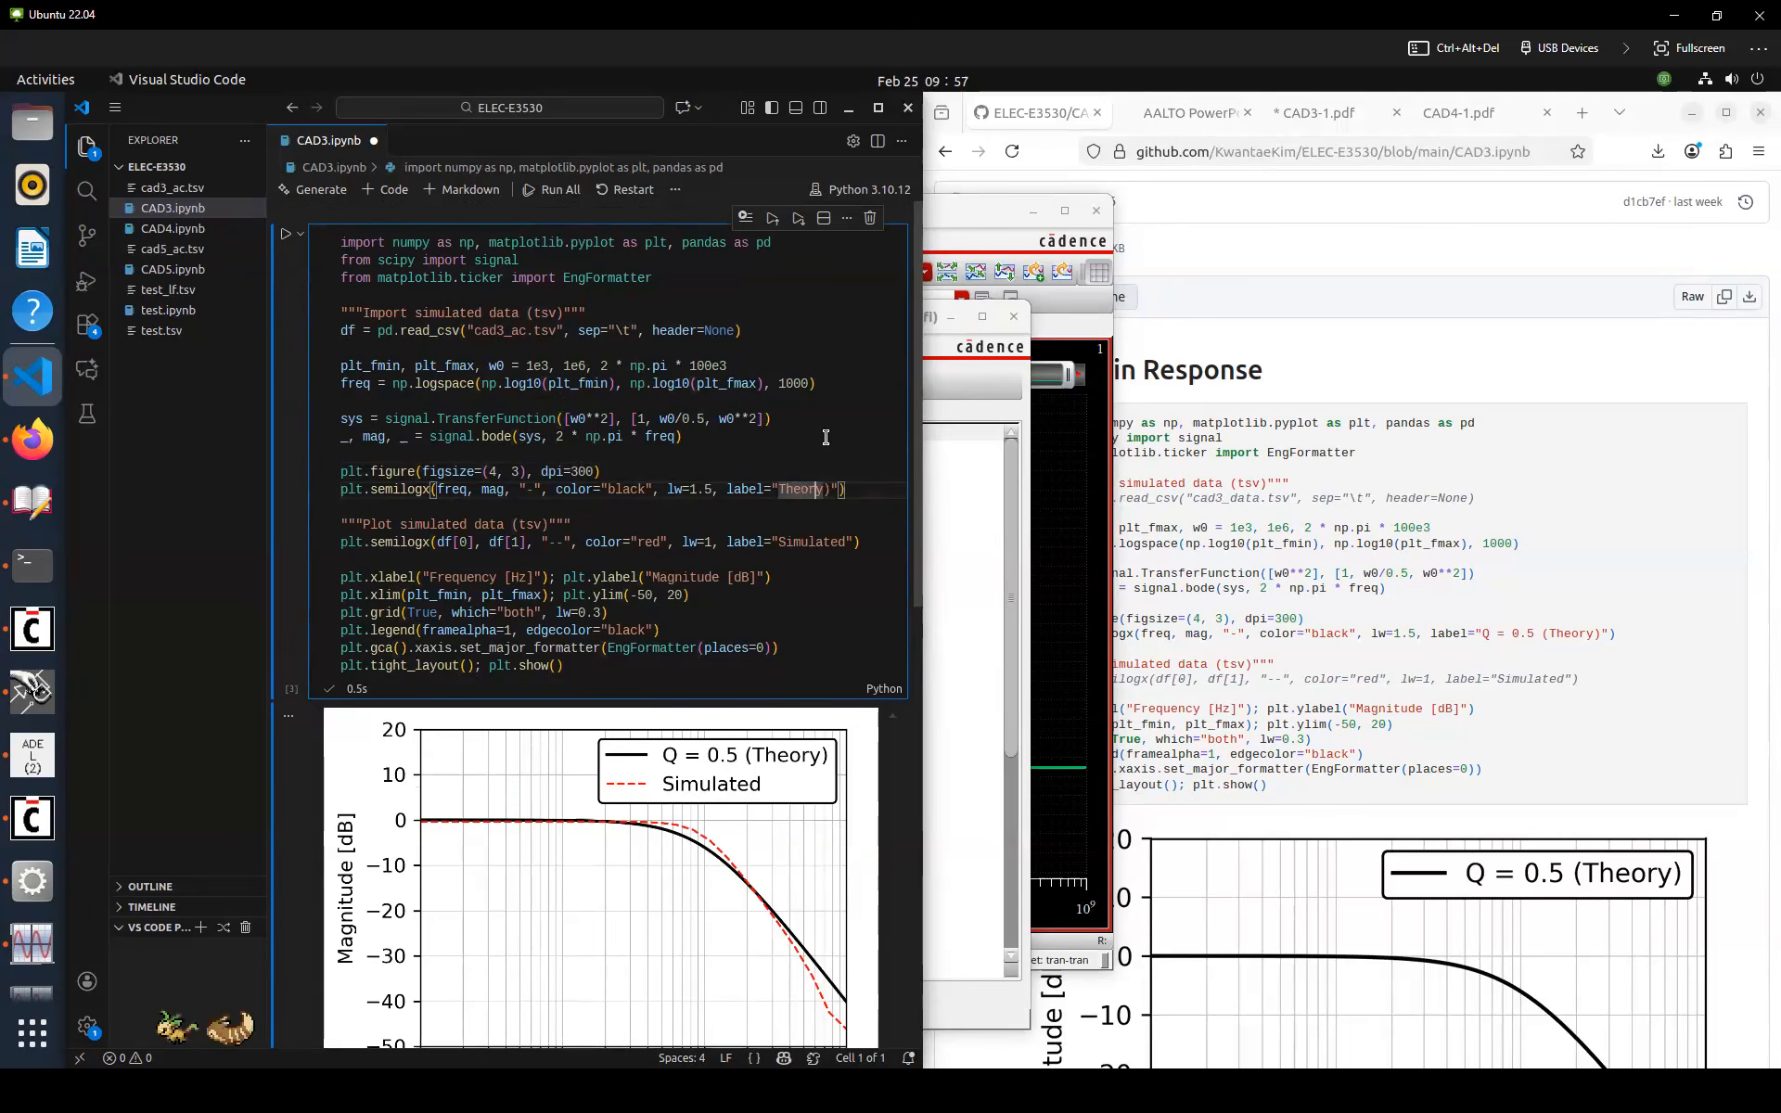
pyautogui.write('(Butterwor')
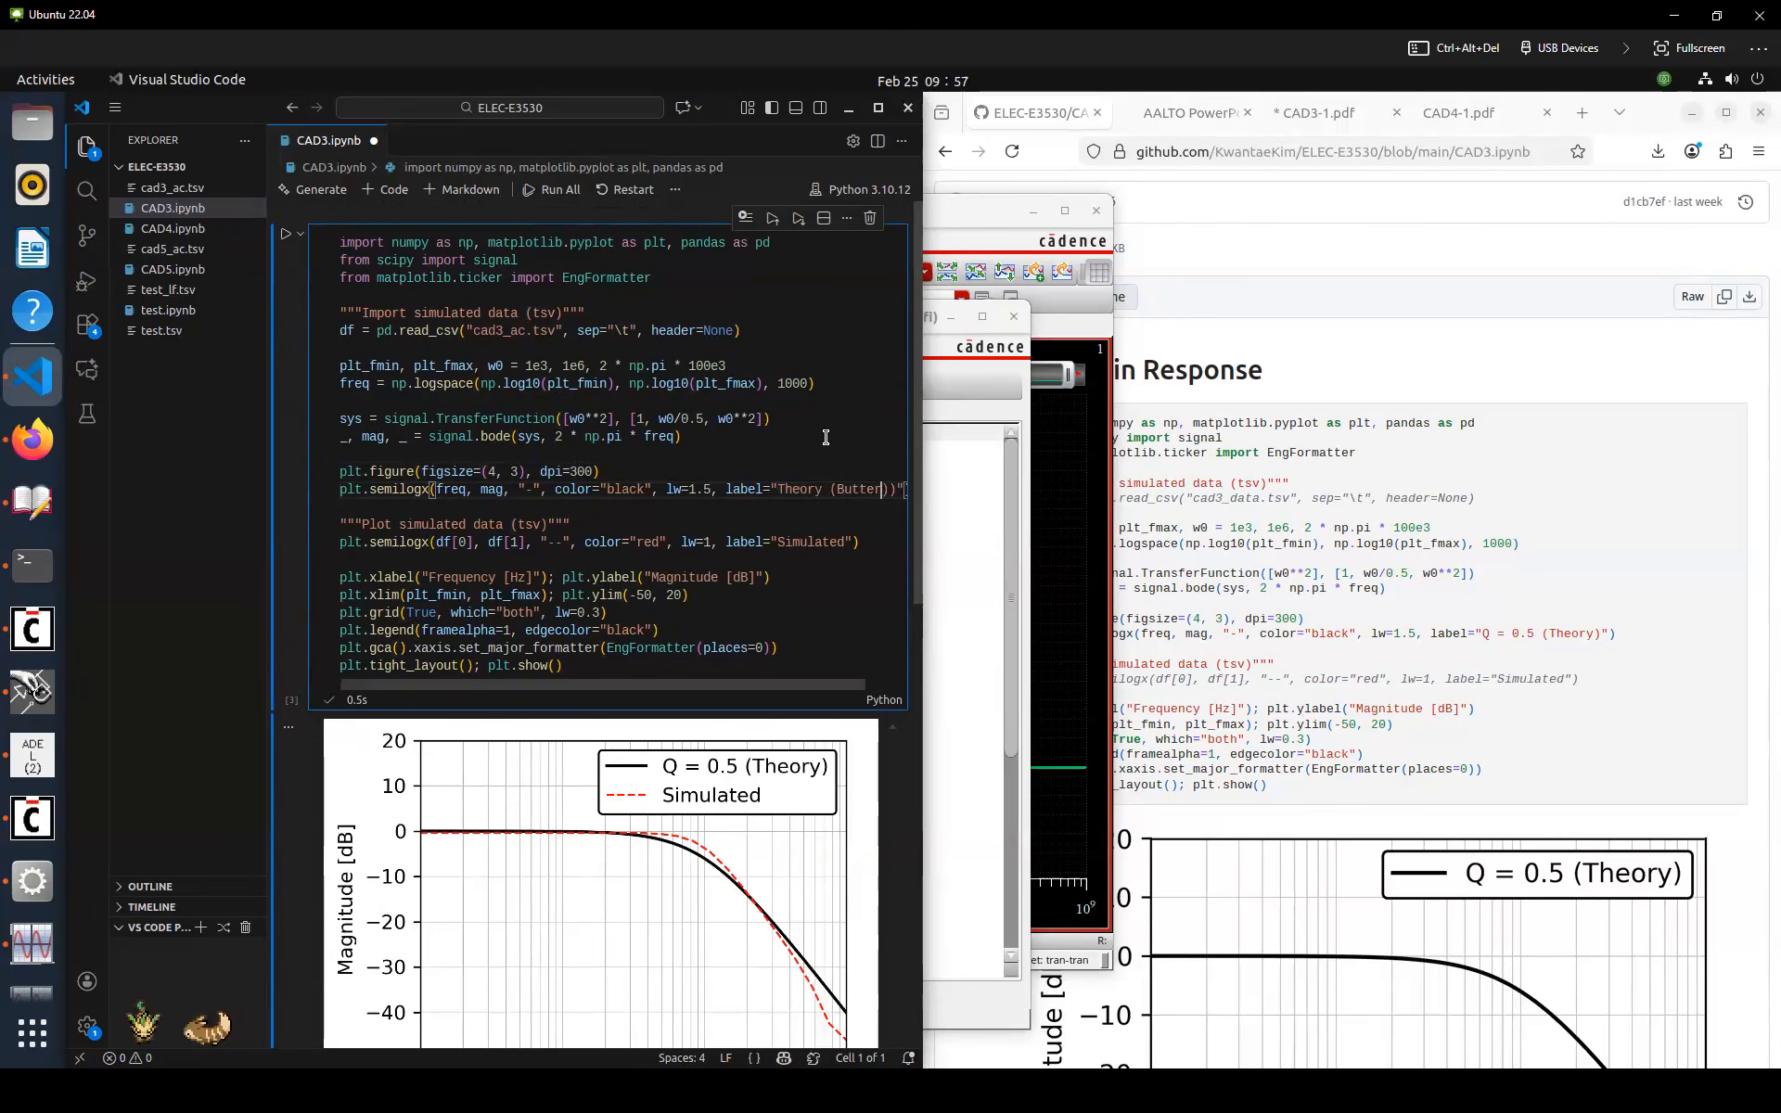
pyautogui.write('th')
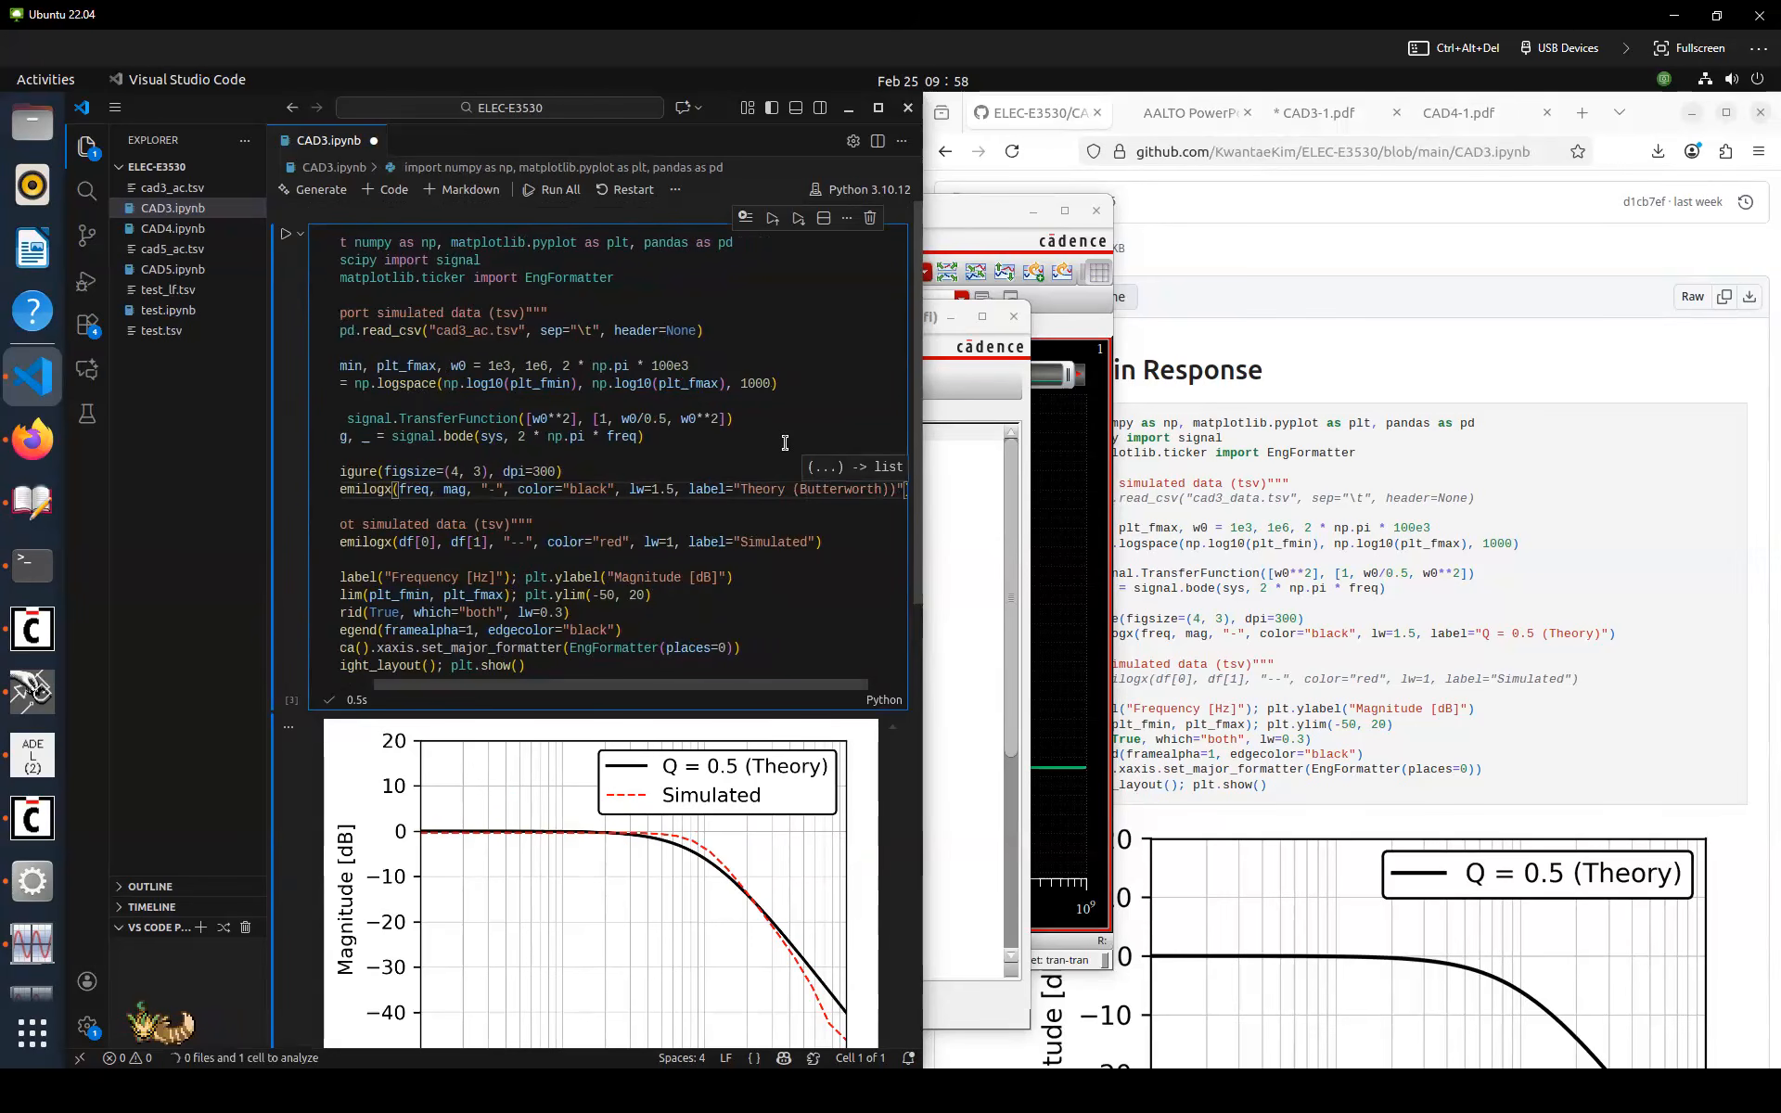
pyautogui.hotkey('ctrl', 's')
# Set the theoretical transfer function's Q to 0.7 (w0/0.7), save, and rerun the cell
pyautogui.click(590, 455)
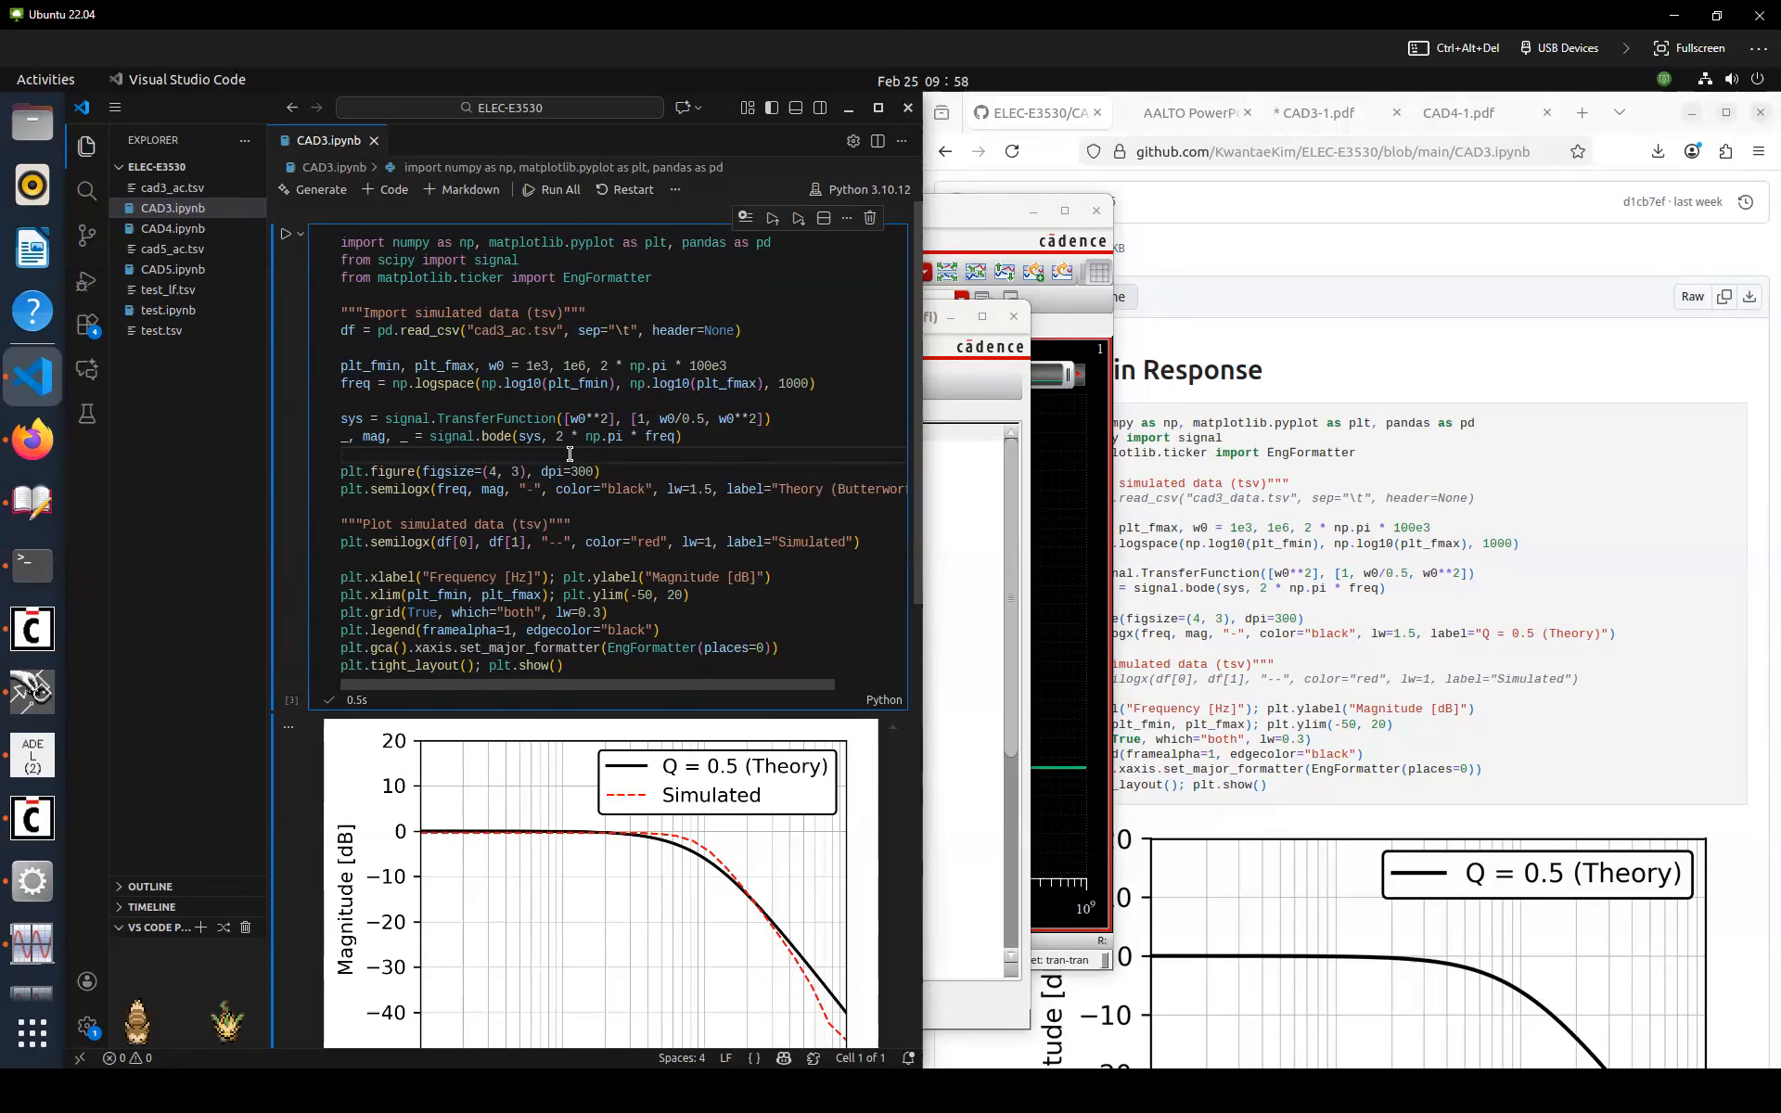
pyautogui.doubleClick(697, 419)
pyautogui.write('7')
pyautogui.hotkey('ctrl', 's')
pyautogui.hotkey('ctrl', 'Return')
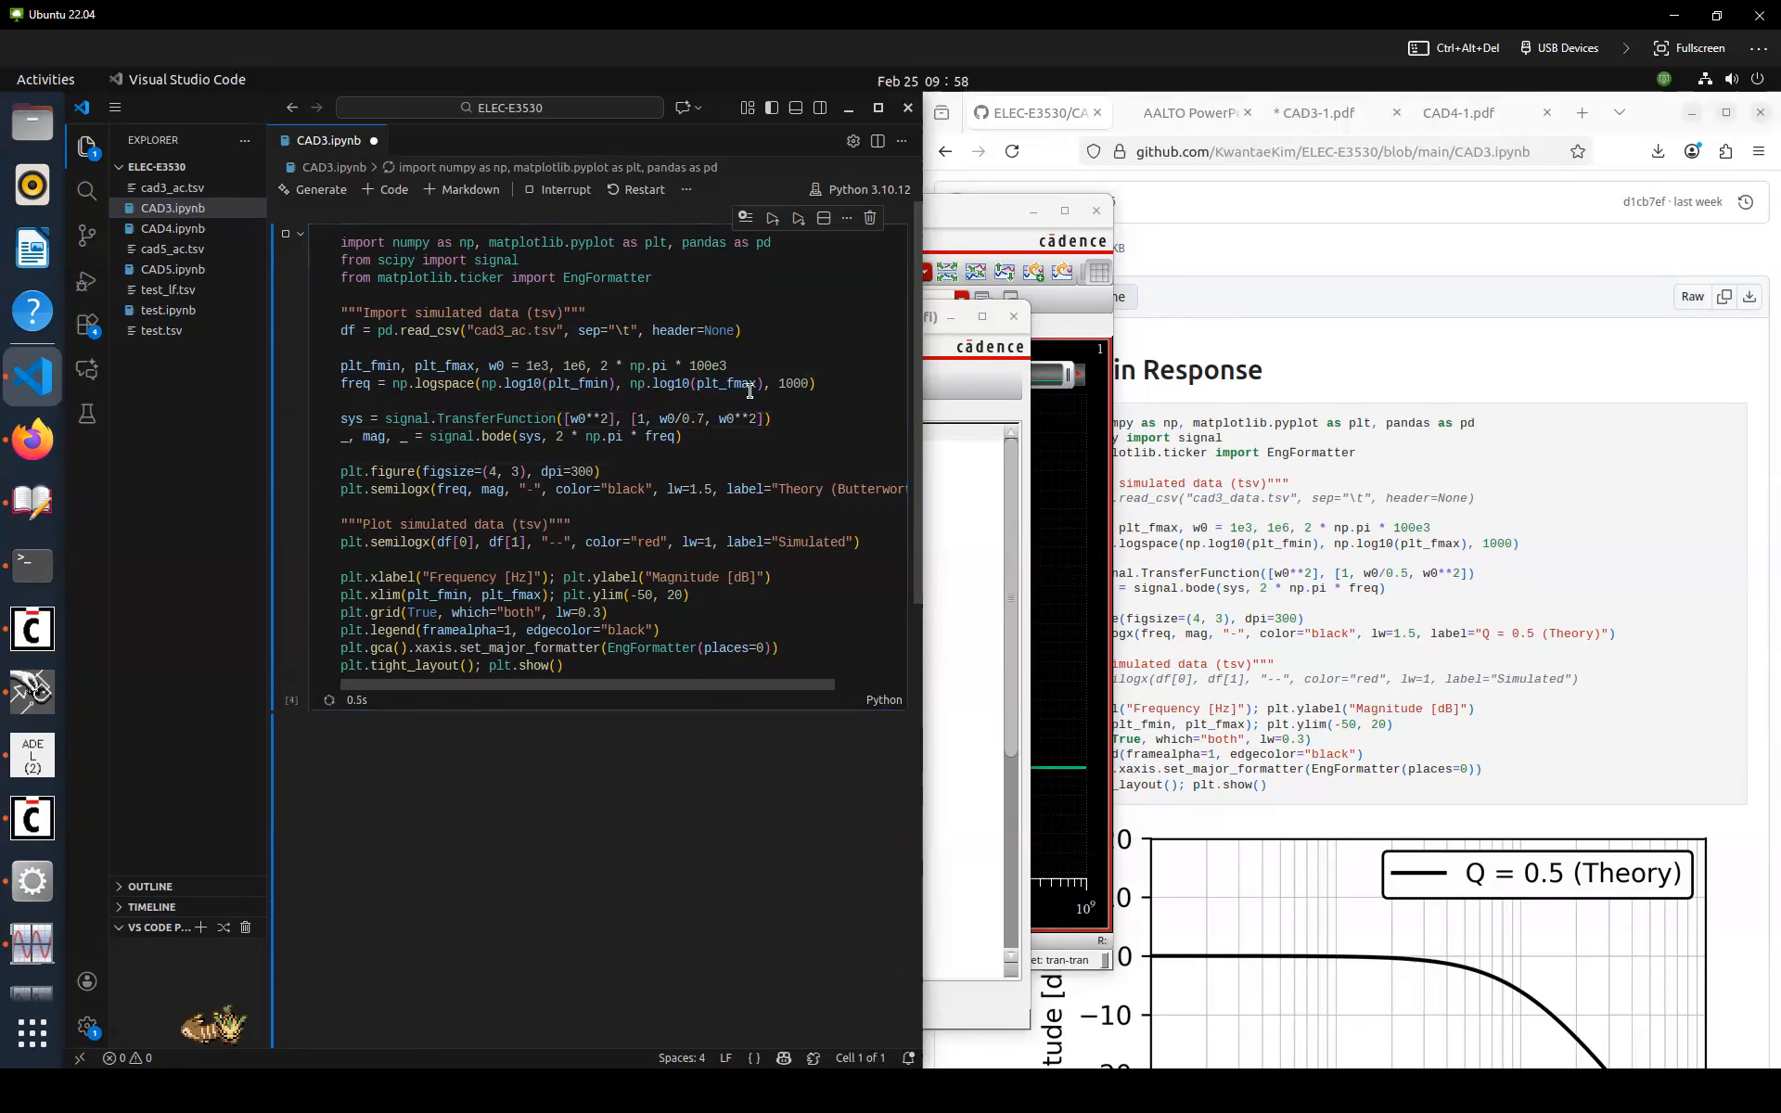
pyautogui.hotkey('ctrl', 's')
pyautogui.scroll(-2, 709, 402)
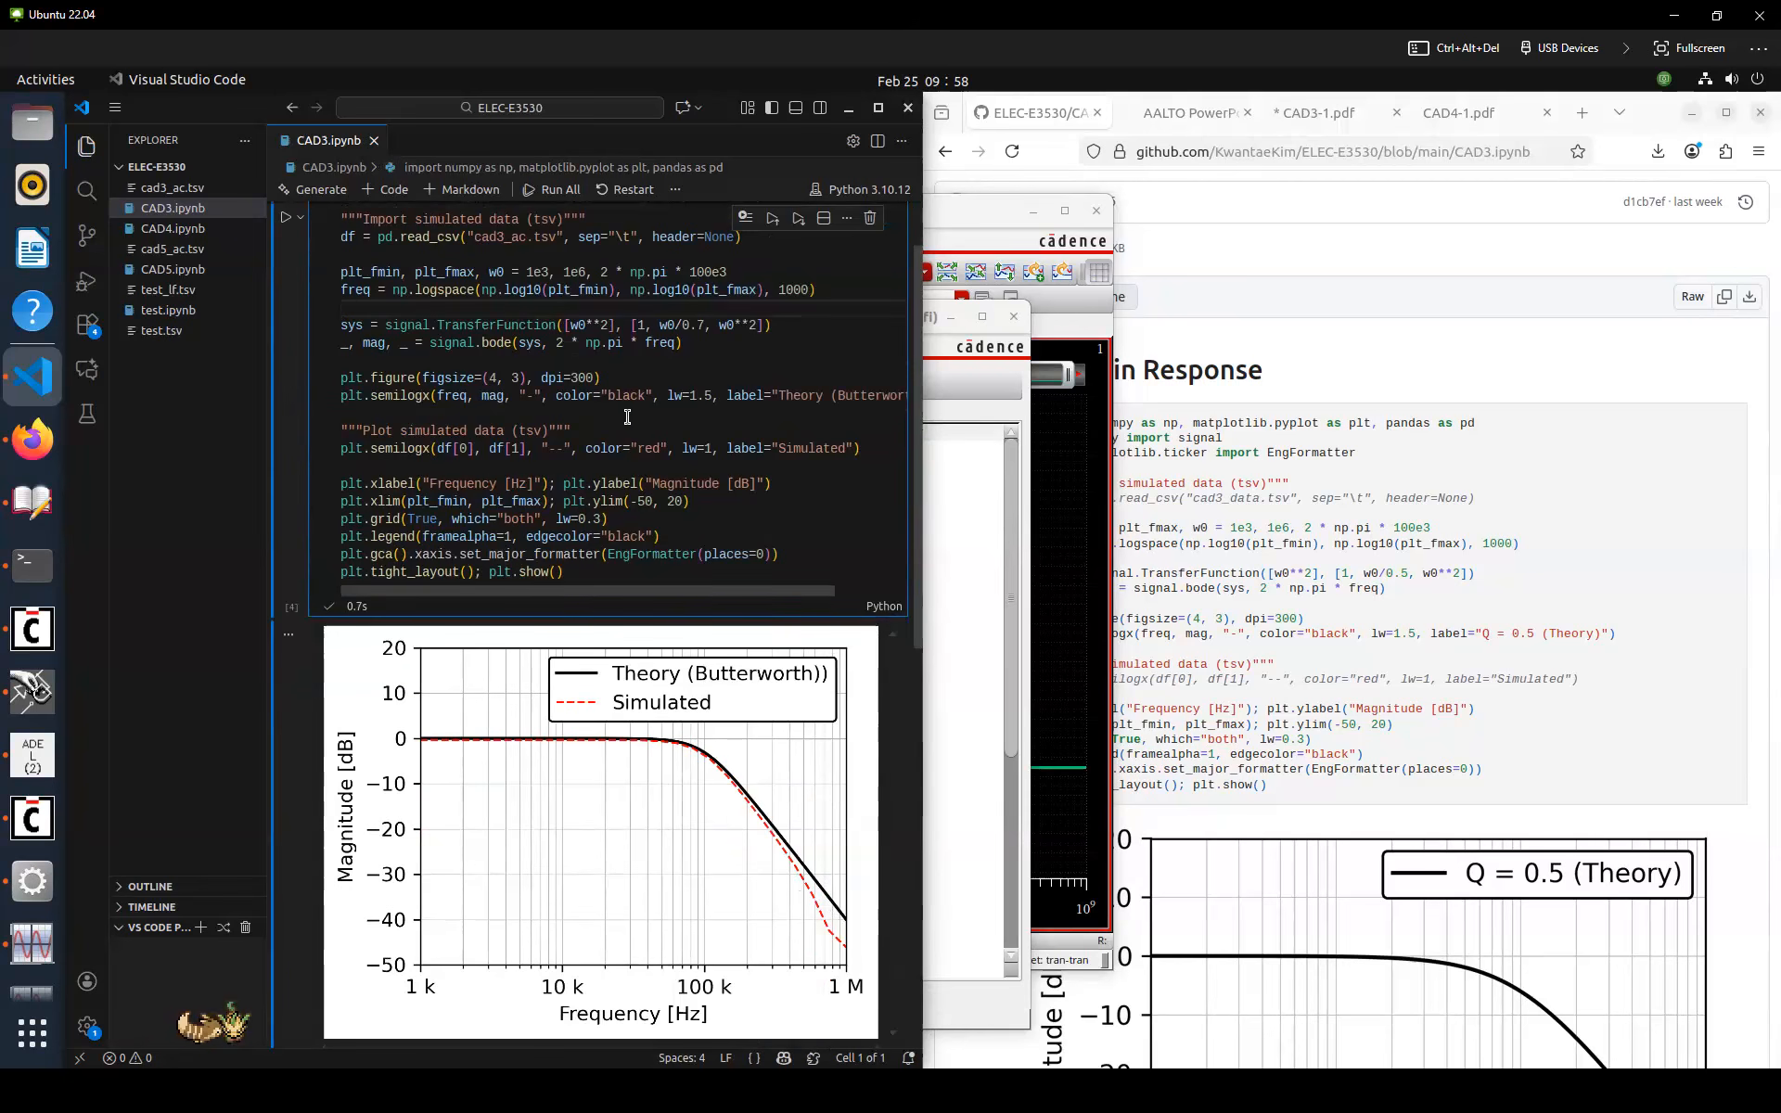
pyautogui.scroll(1, 563, 337)
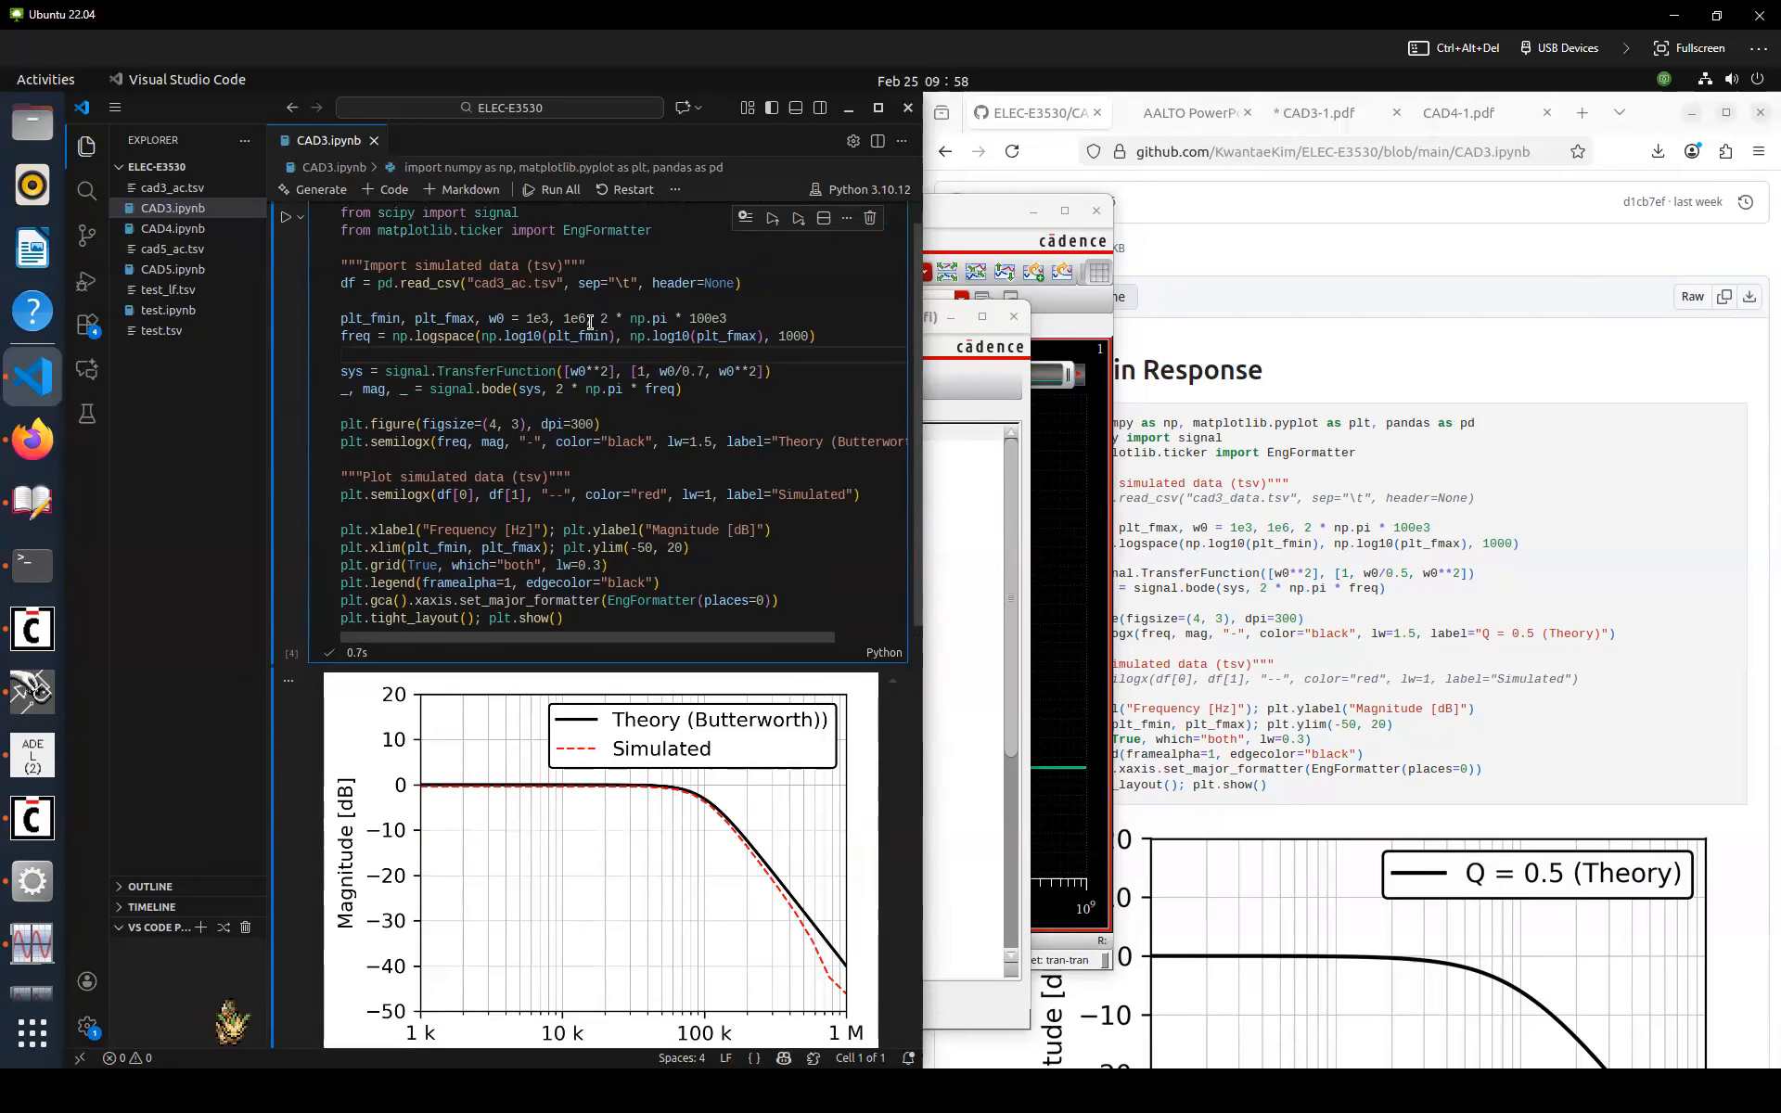
# Widen the plot frequency range to 1e2 through 1e7 Hz, rerun the cell, and save
pyautogui.doubleClick(538, 322)
pyautogui.write('1e2')
pyautogui.press('Right')
pyautogui.press('Right')
pyautogui.hotkey('ctrl', 'shift', 'Right')
pyautogui.write('1e7')
pyautogui.hotkey('ctrl', 'Return')
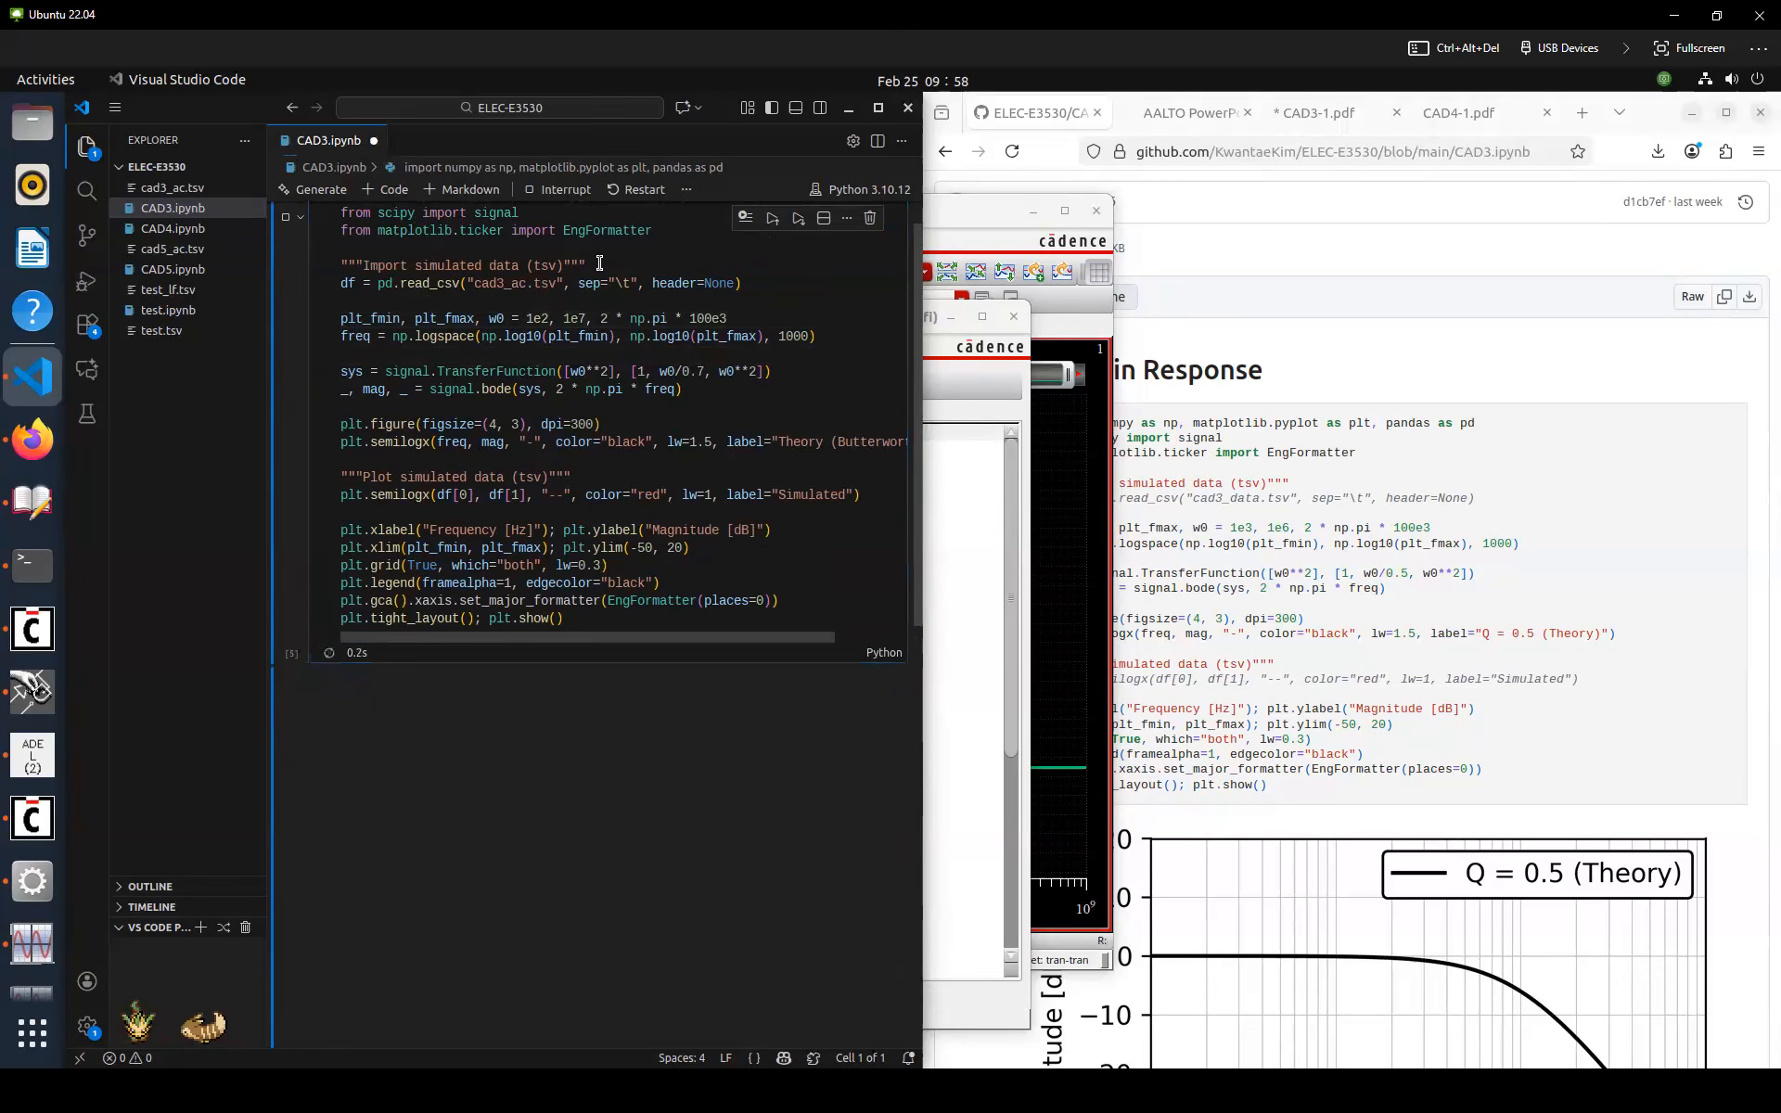
pyautogui.click(640, 318)
pyautogui.hotkey('ctrl', 's')
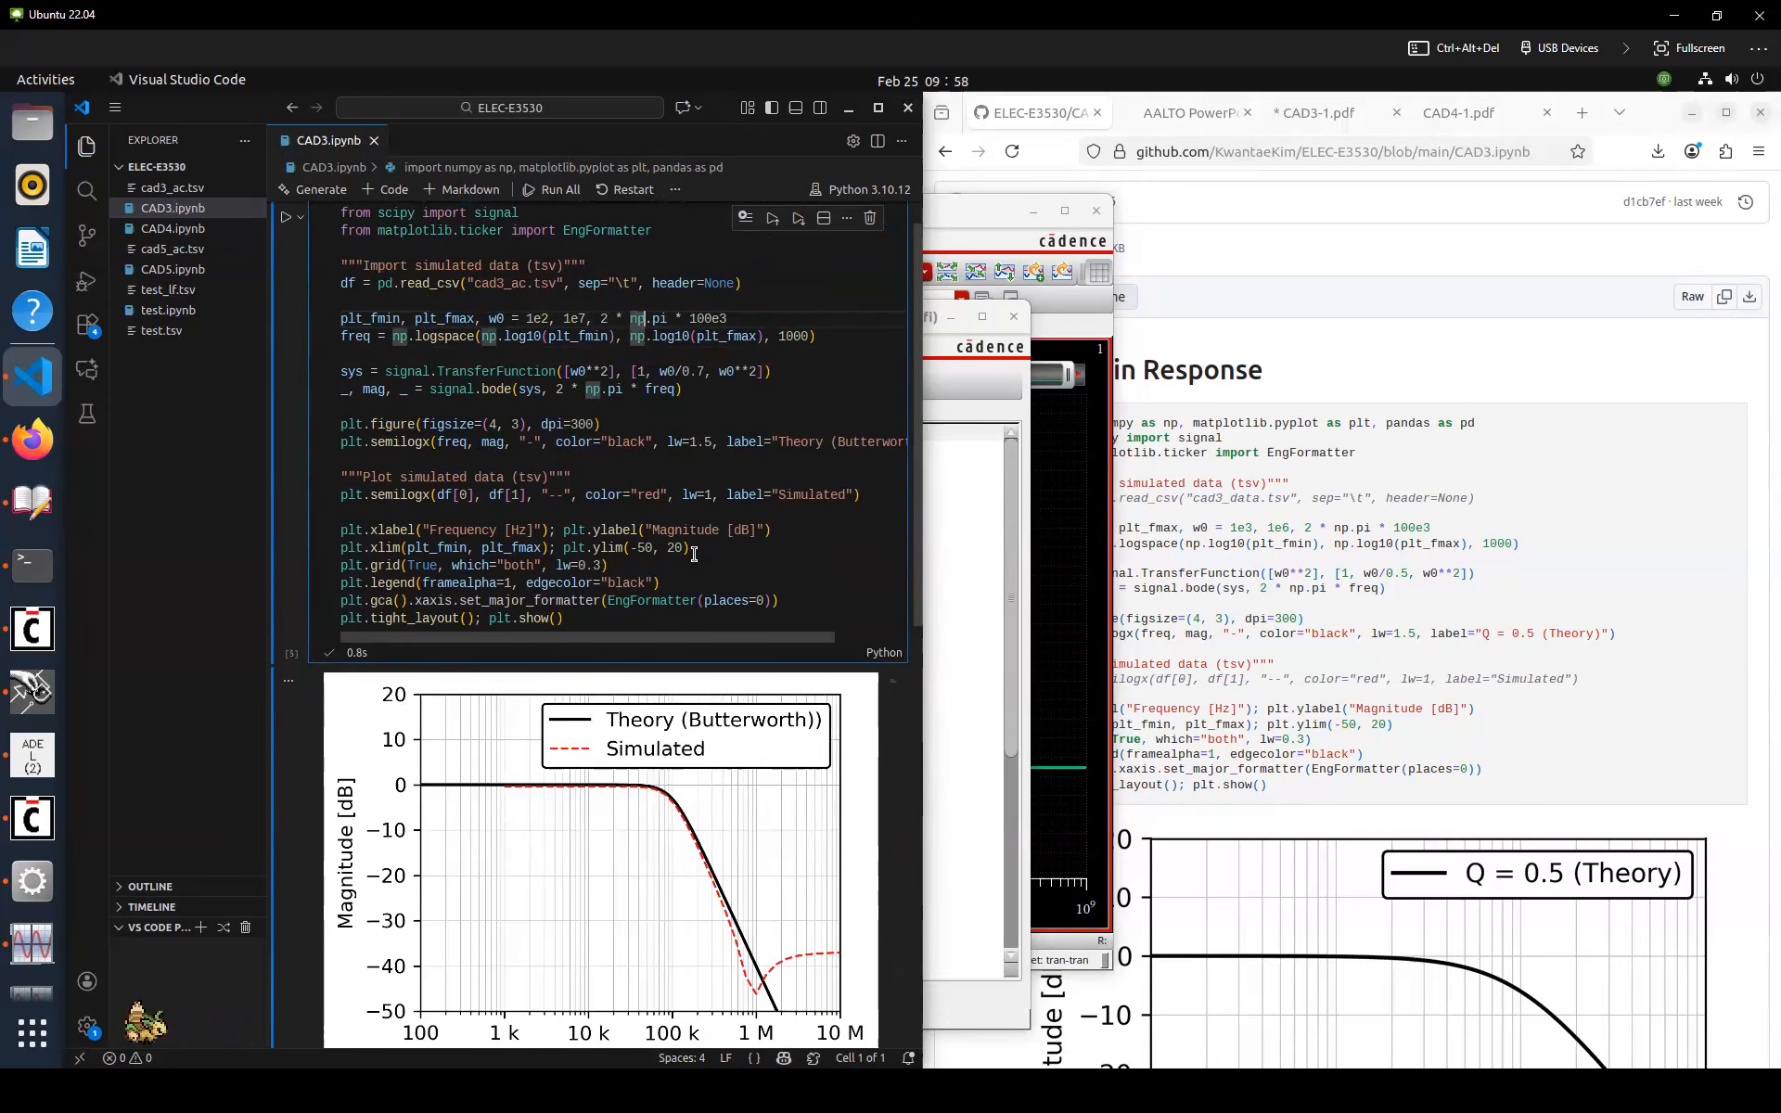
pyautogui.scroll(-1, 658, 590)
pyautogui.moveTo(692, 553)
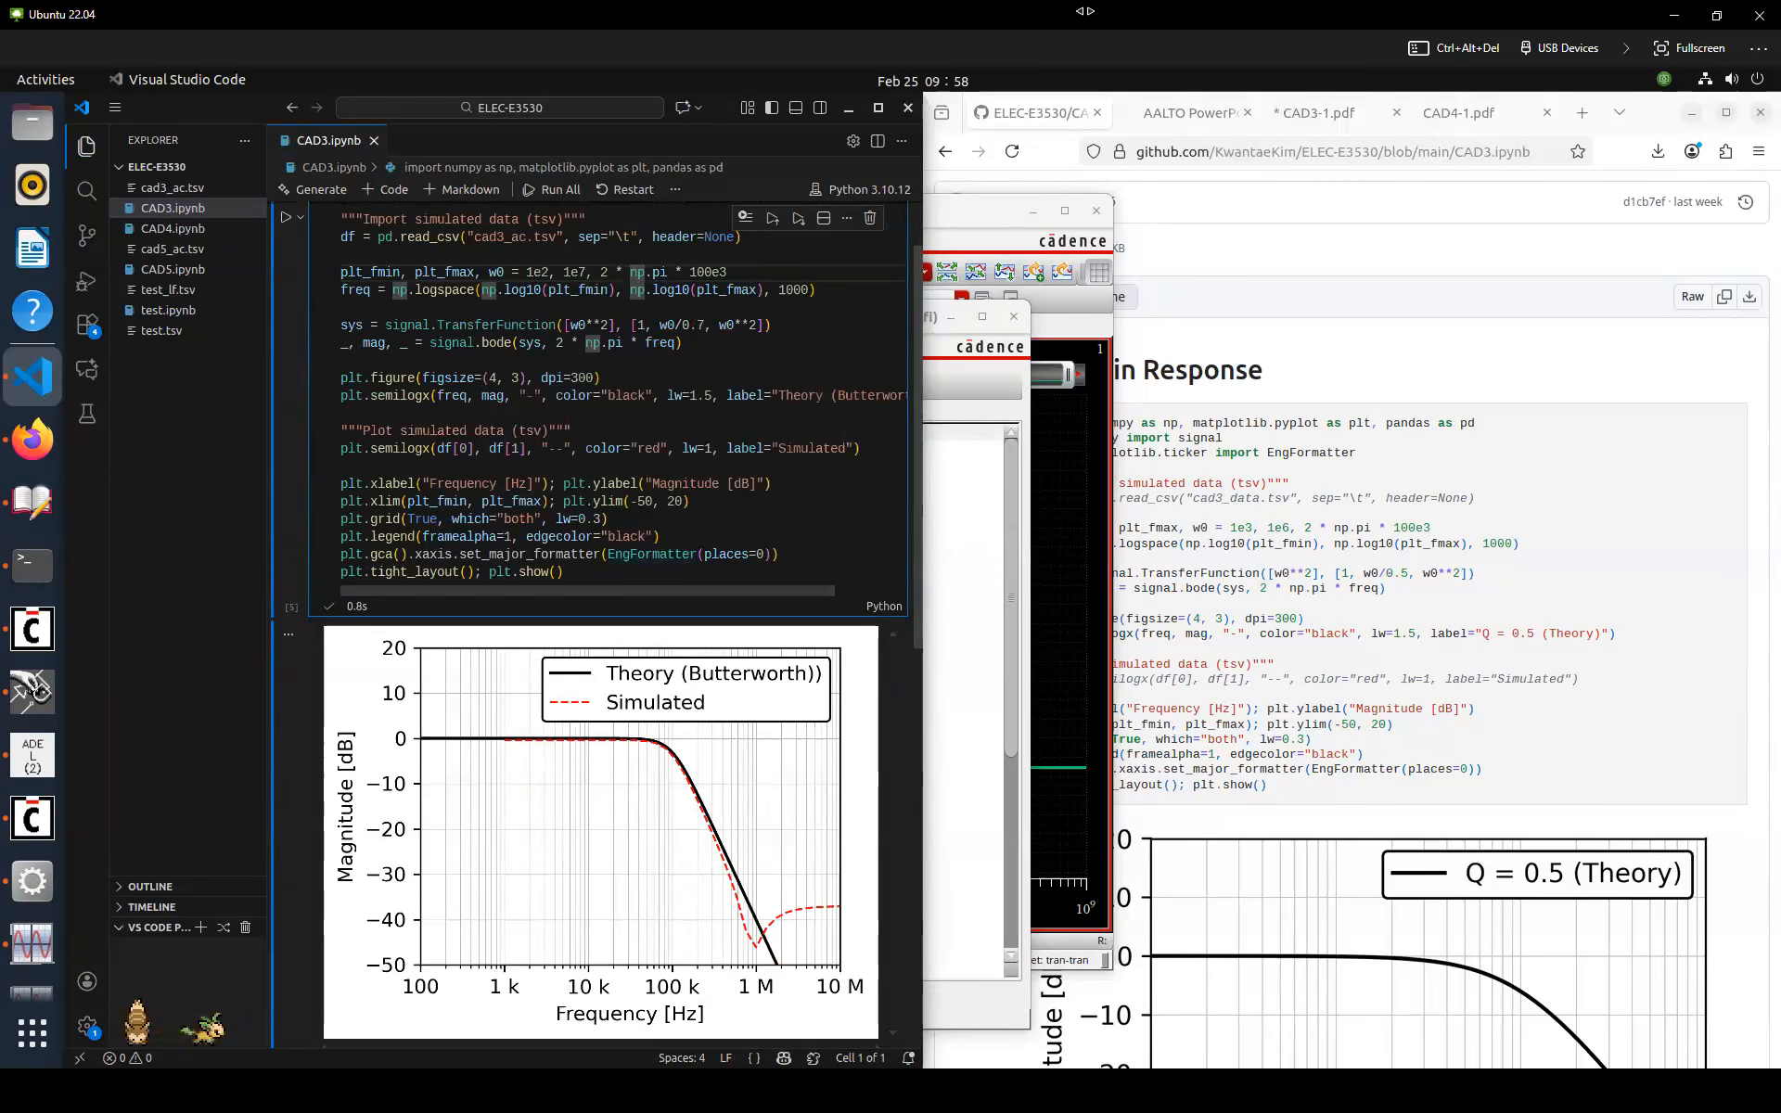
pyautogui.moveTo(700, 778); pyautogui.dragTo(718, 777)
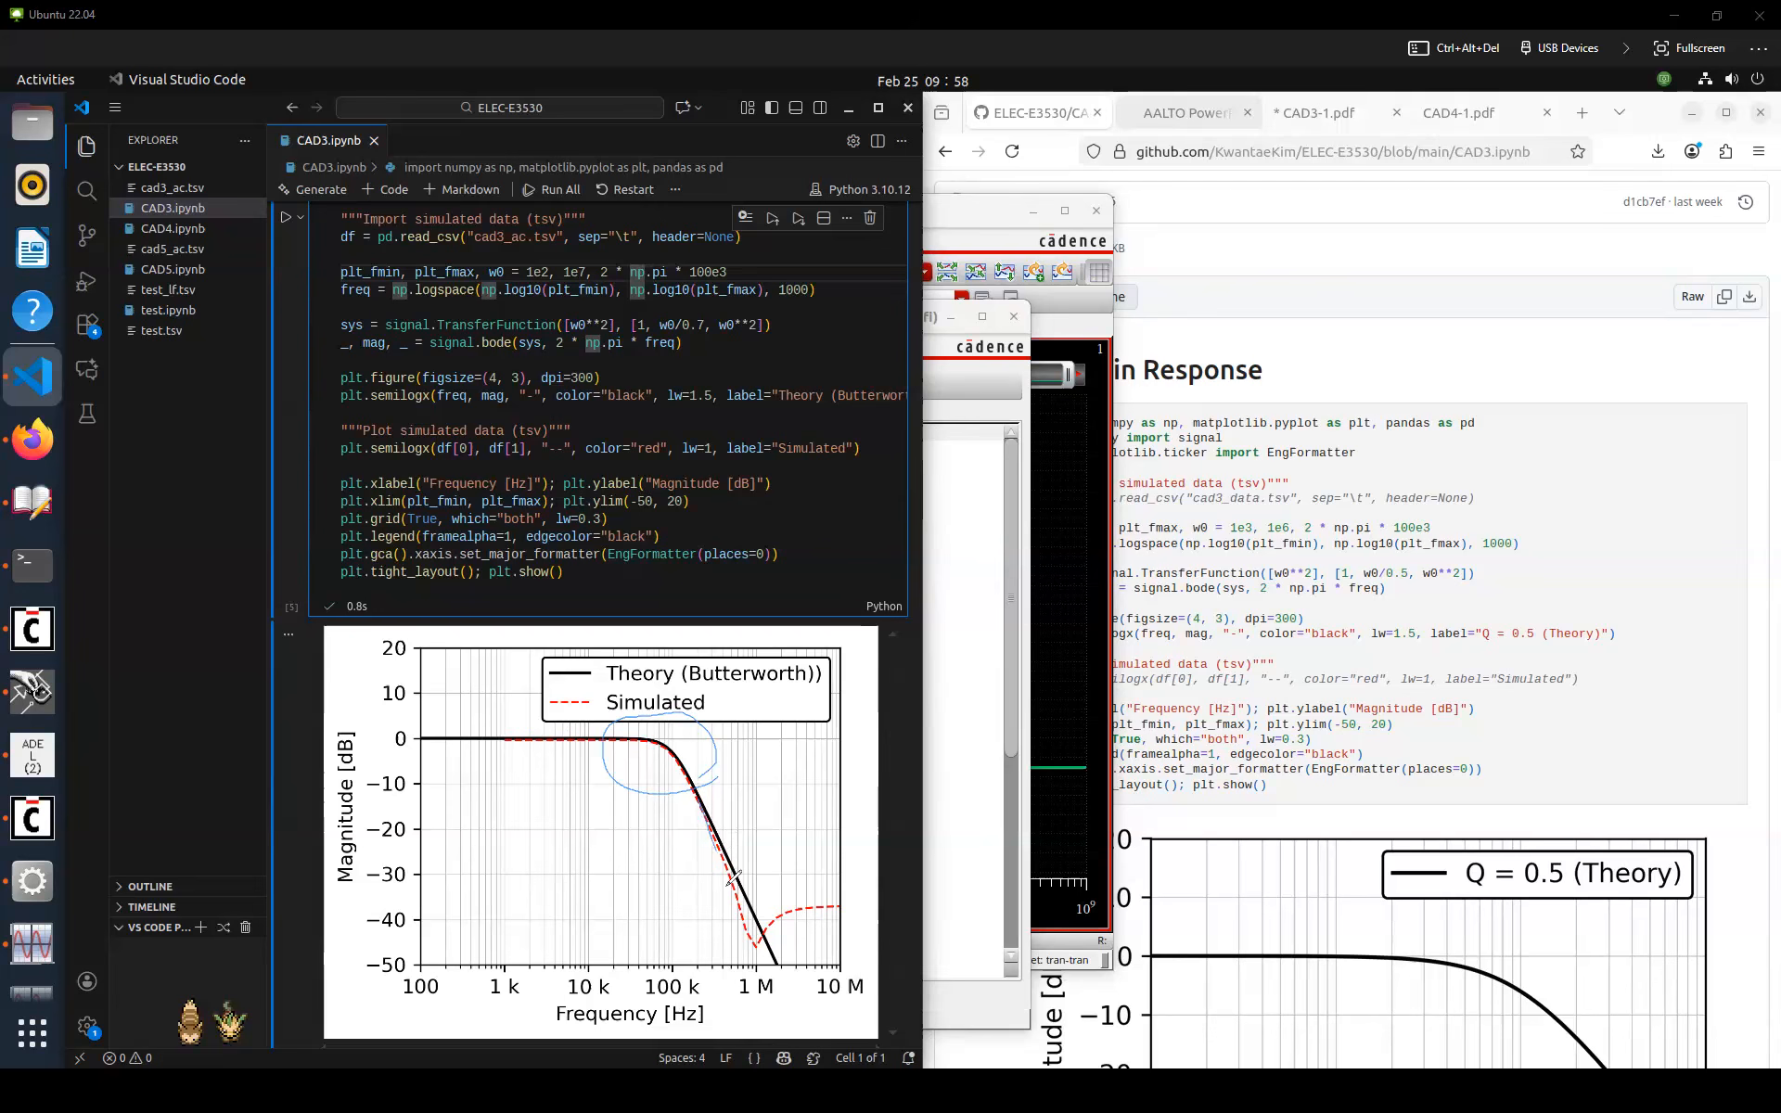
pyautogui.moveTo(756, 944)
pyautogui.mouseDown()
pyautogui.moveTo(798, 907)
pyautogui.moveTo(840, 906)
pyautogui.mouseUp()
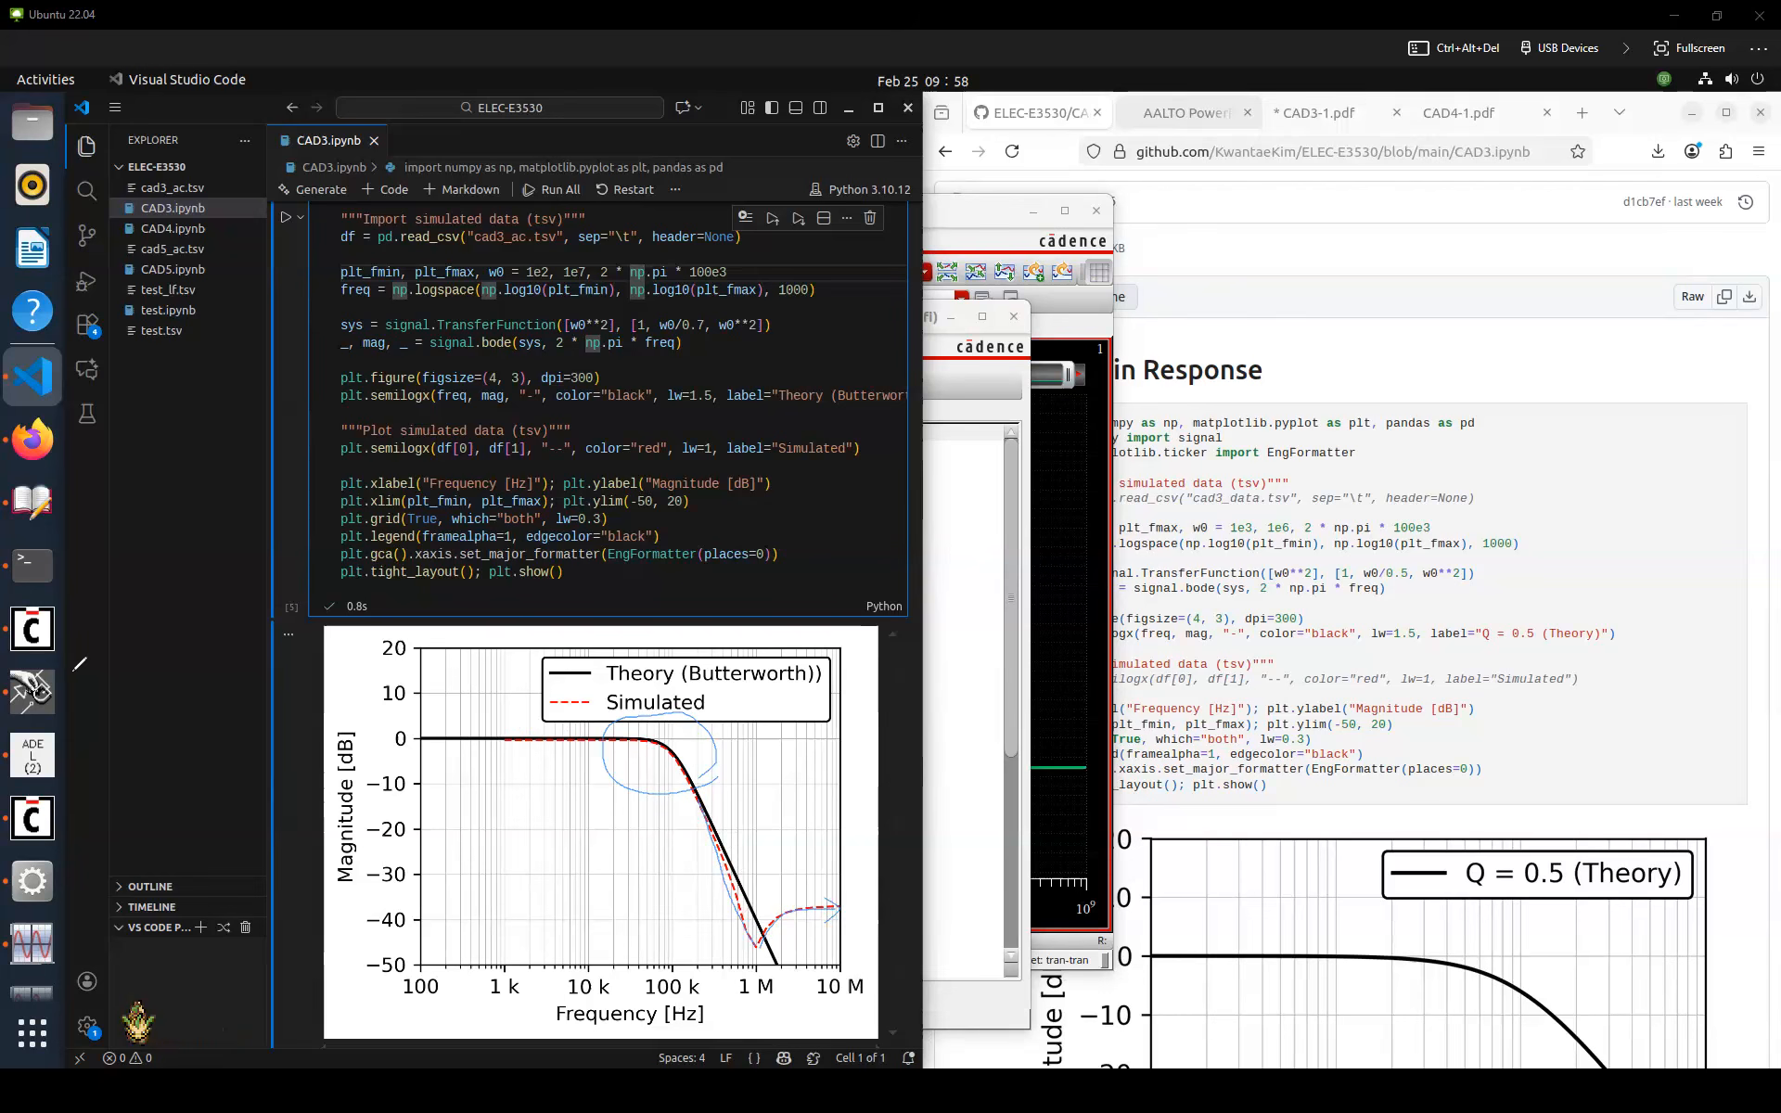
pyautogui.press('Escape')
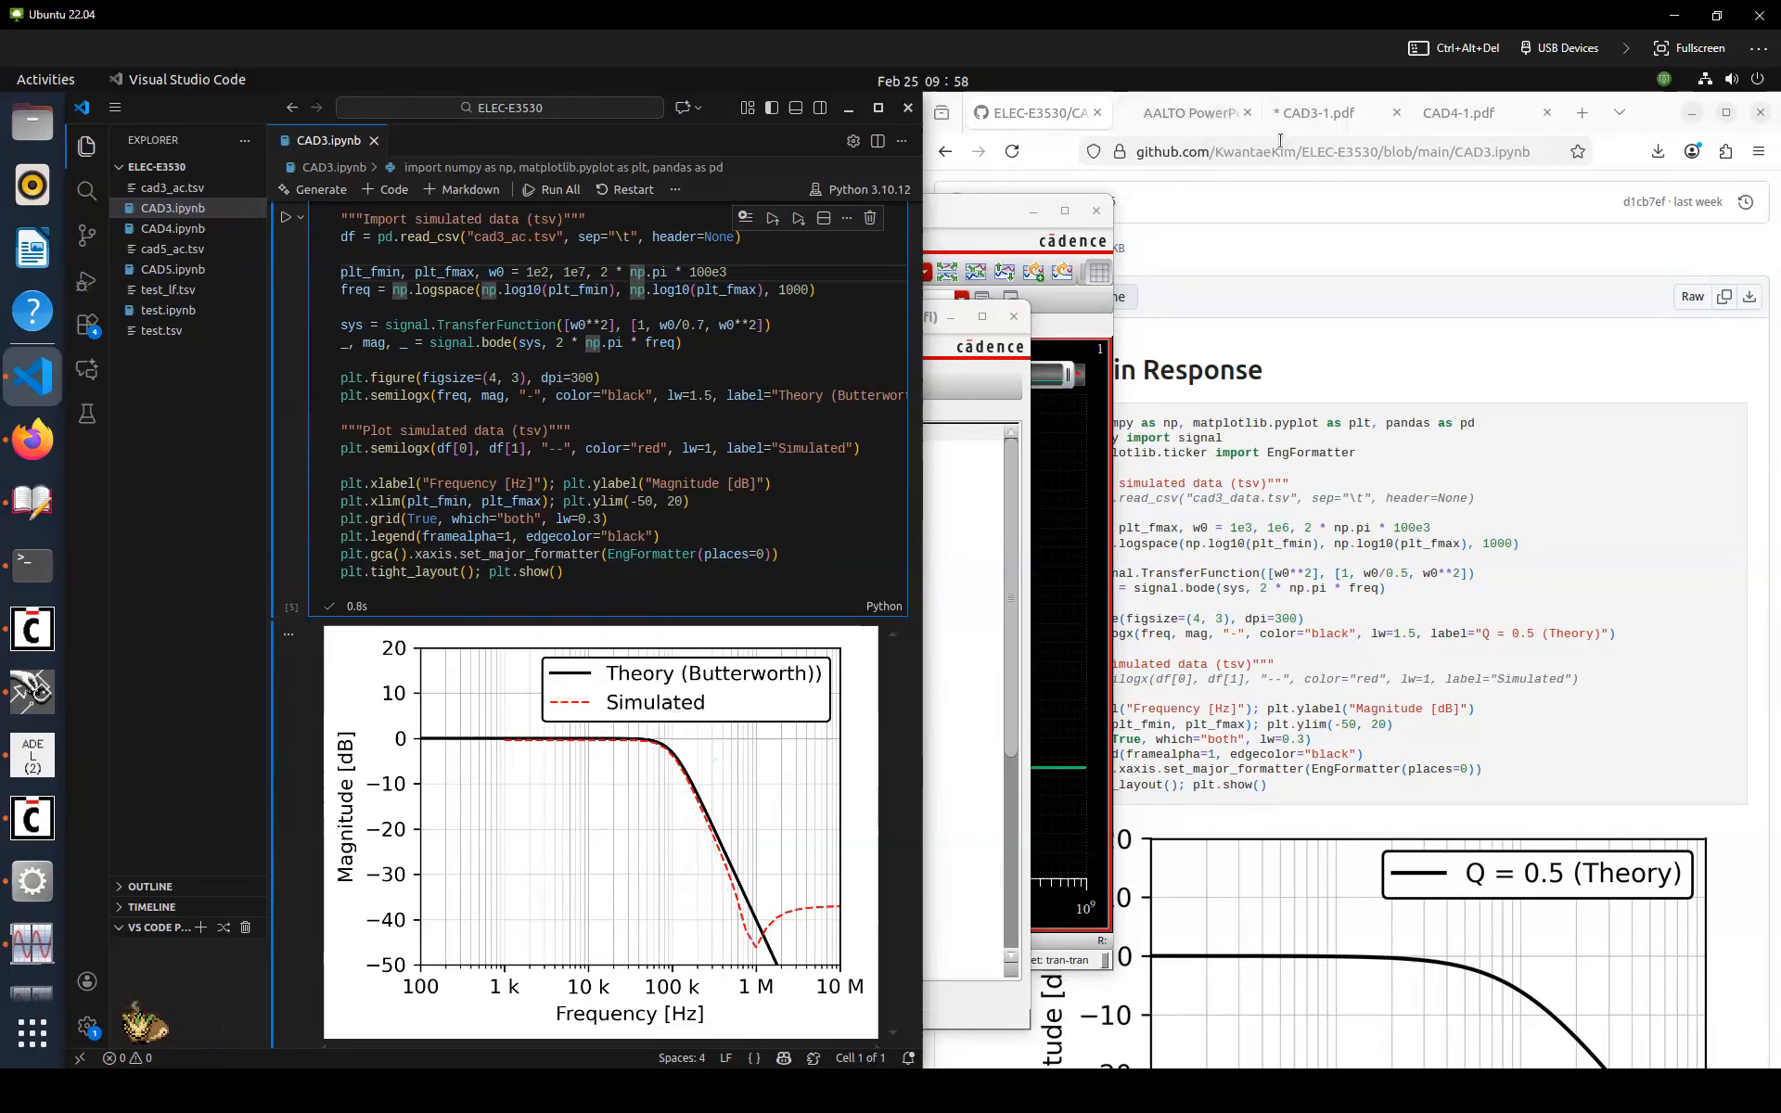
# Review the verification tasks in the CAD3-1 PDF alongside the overlaid AC plot
pyautogui.click(1235, 343)
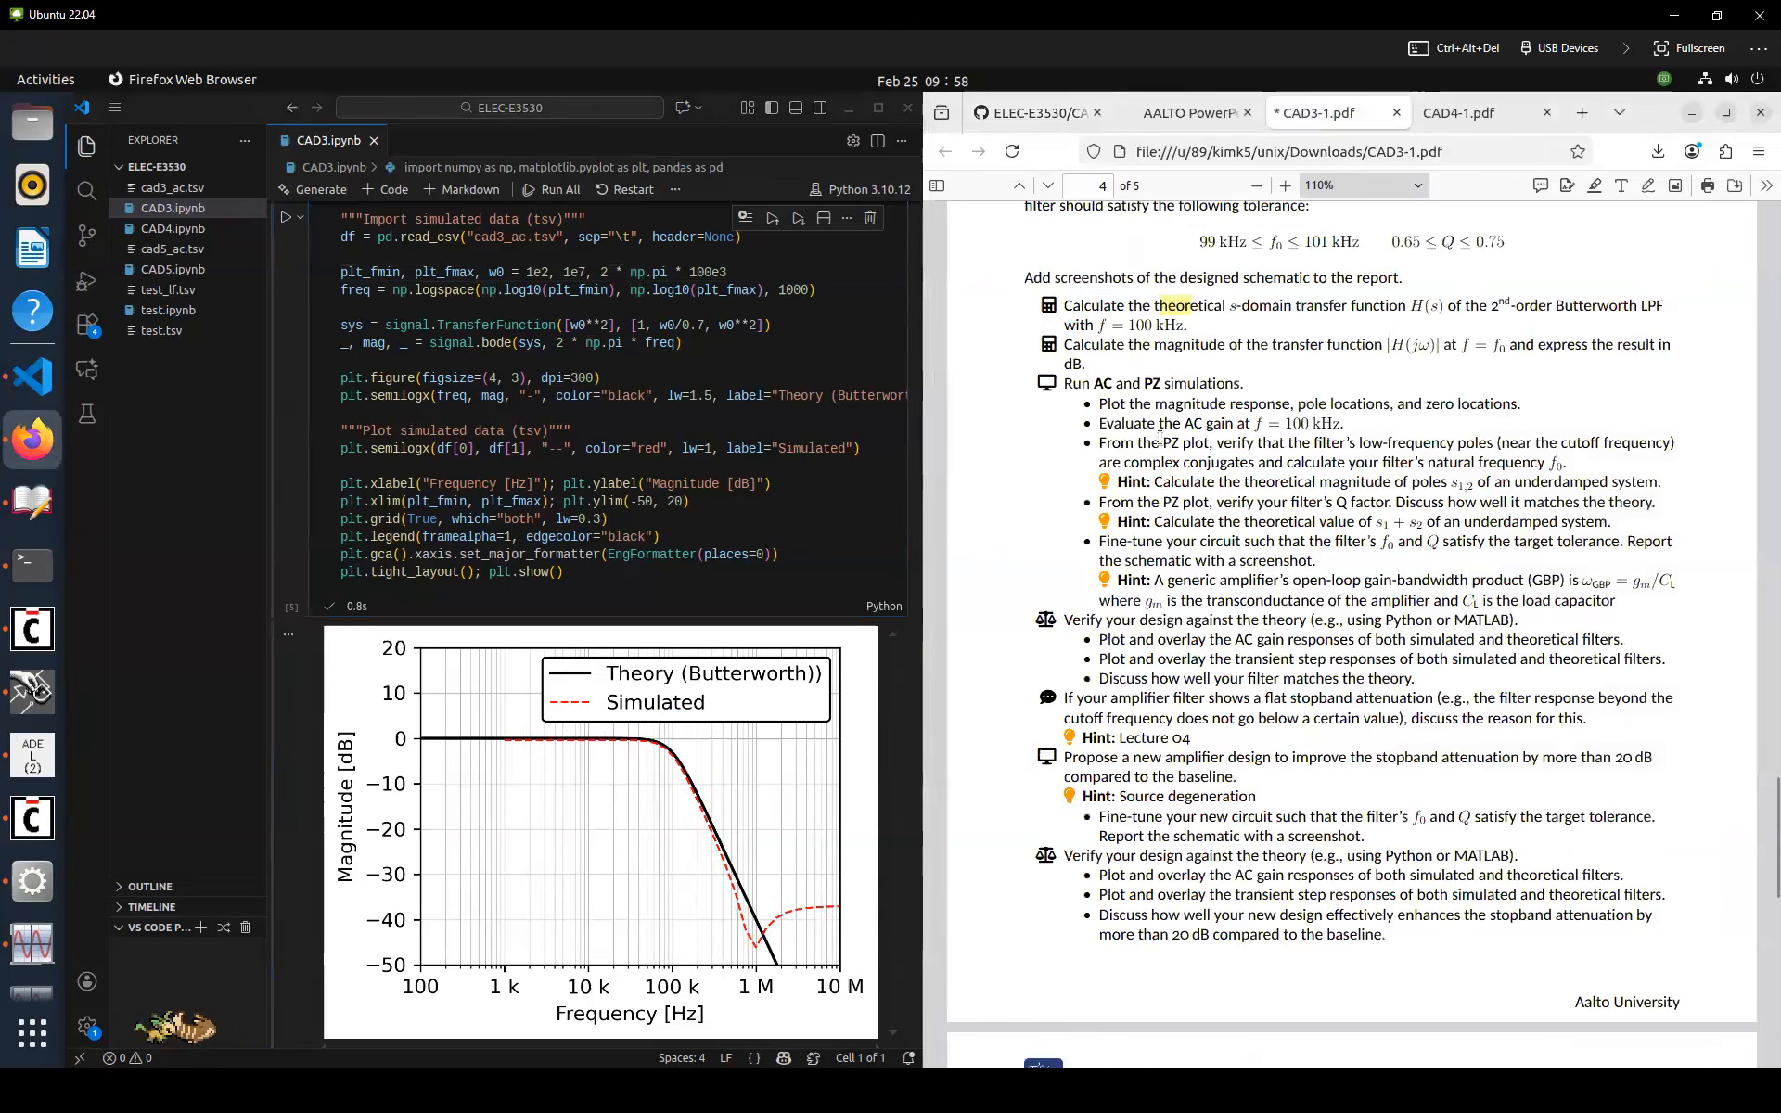
pyautogui.scroll(-2, 1160, 441)
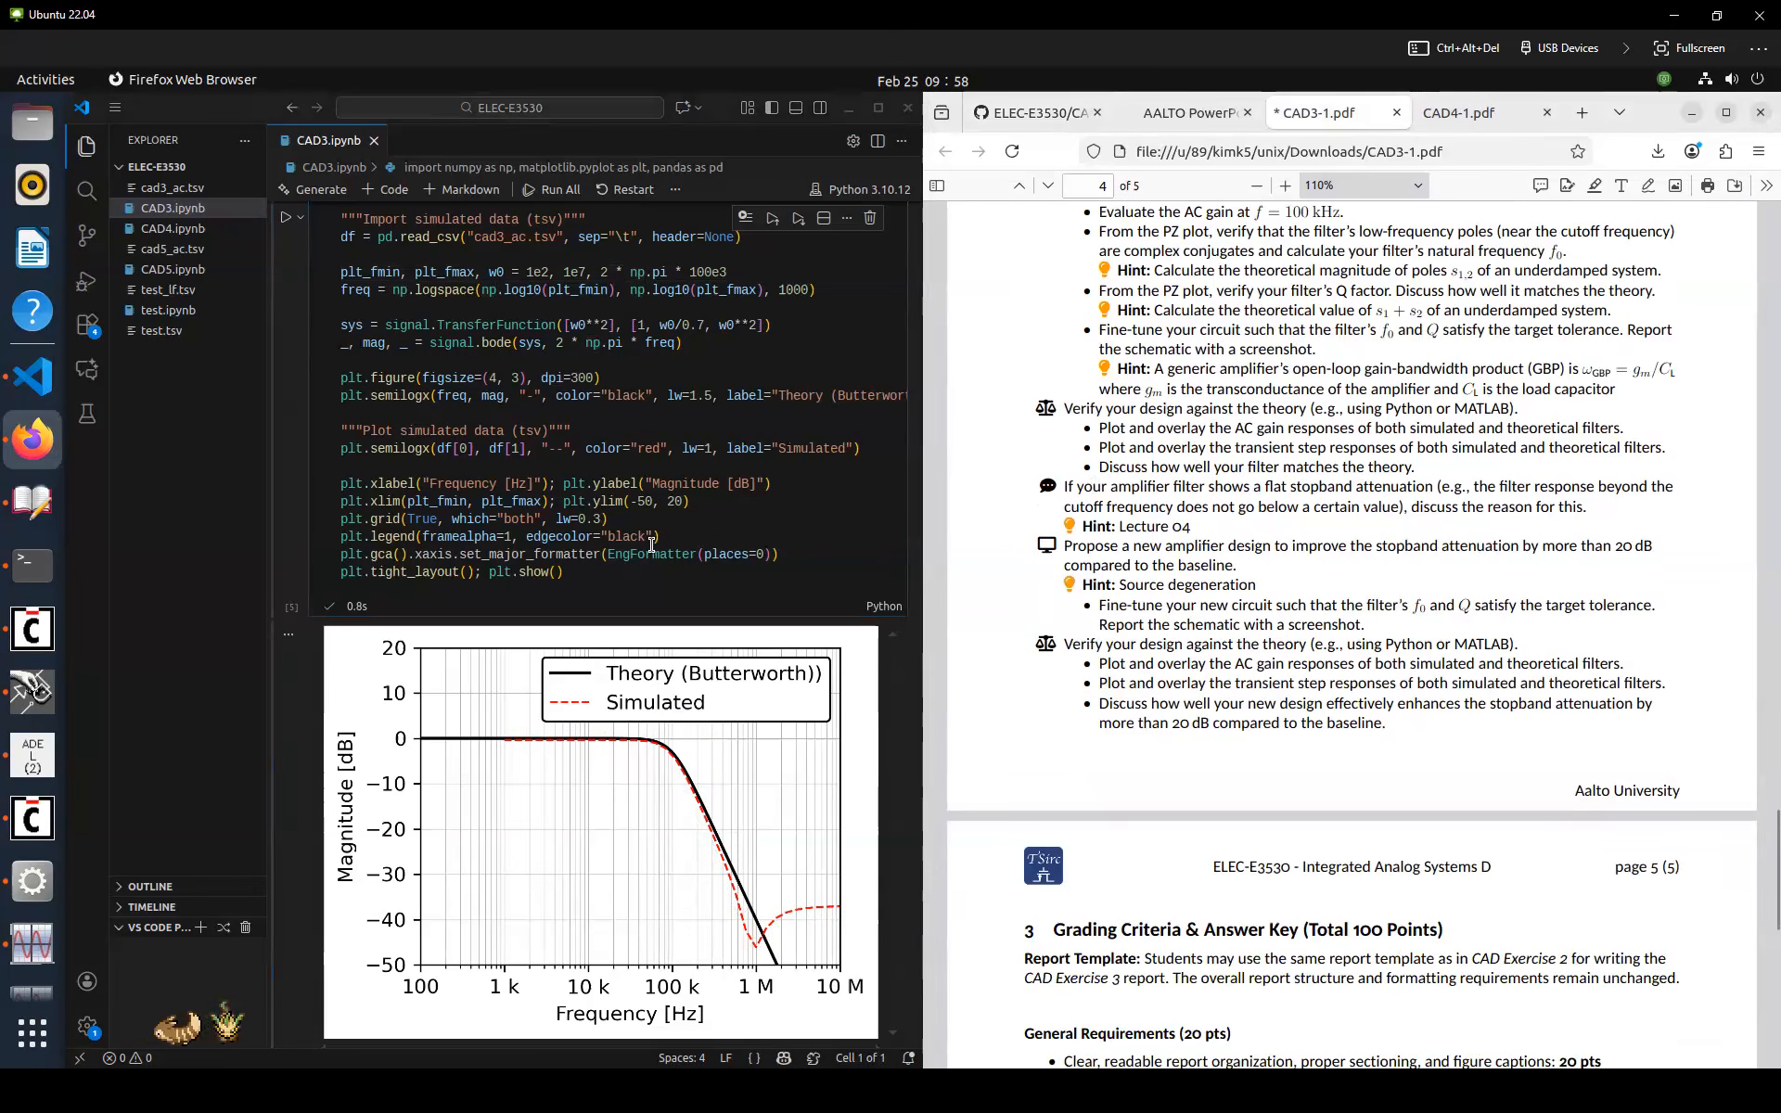
pyautogui.click(731, 570)
pyautogui.scroll(-5, 731, 570)
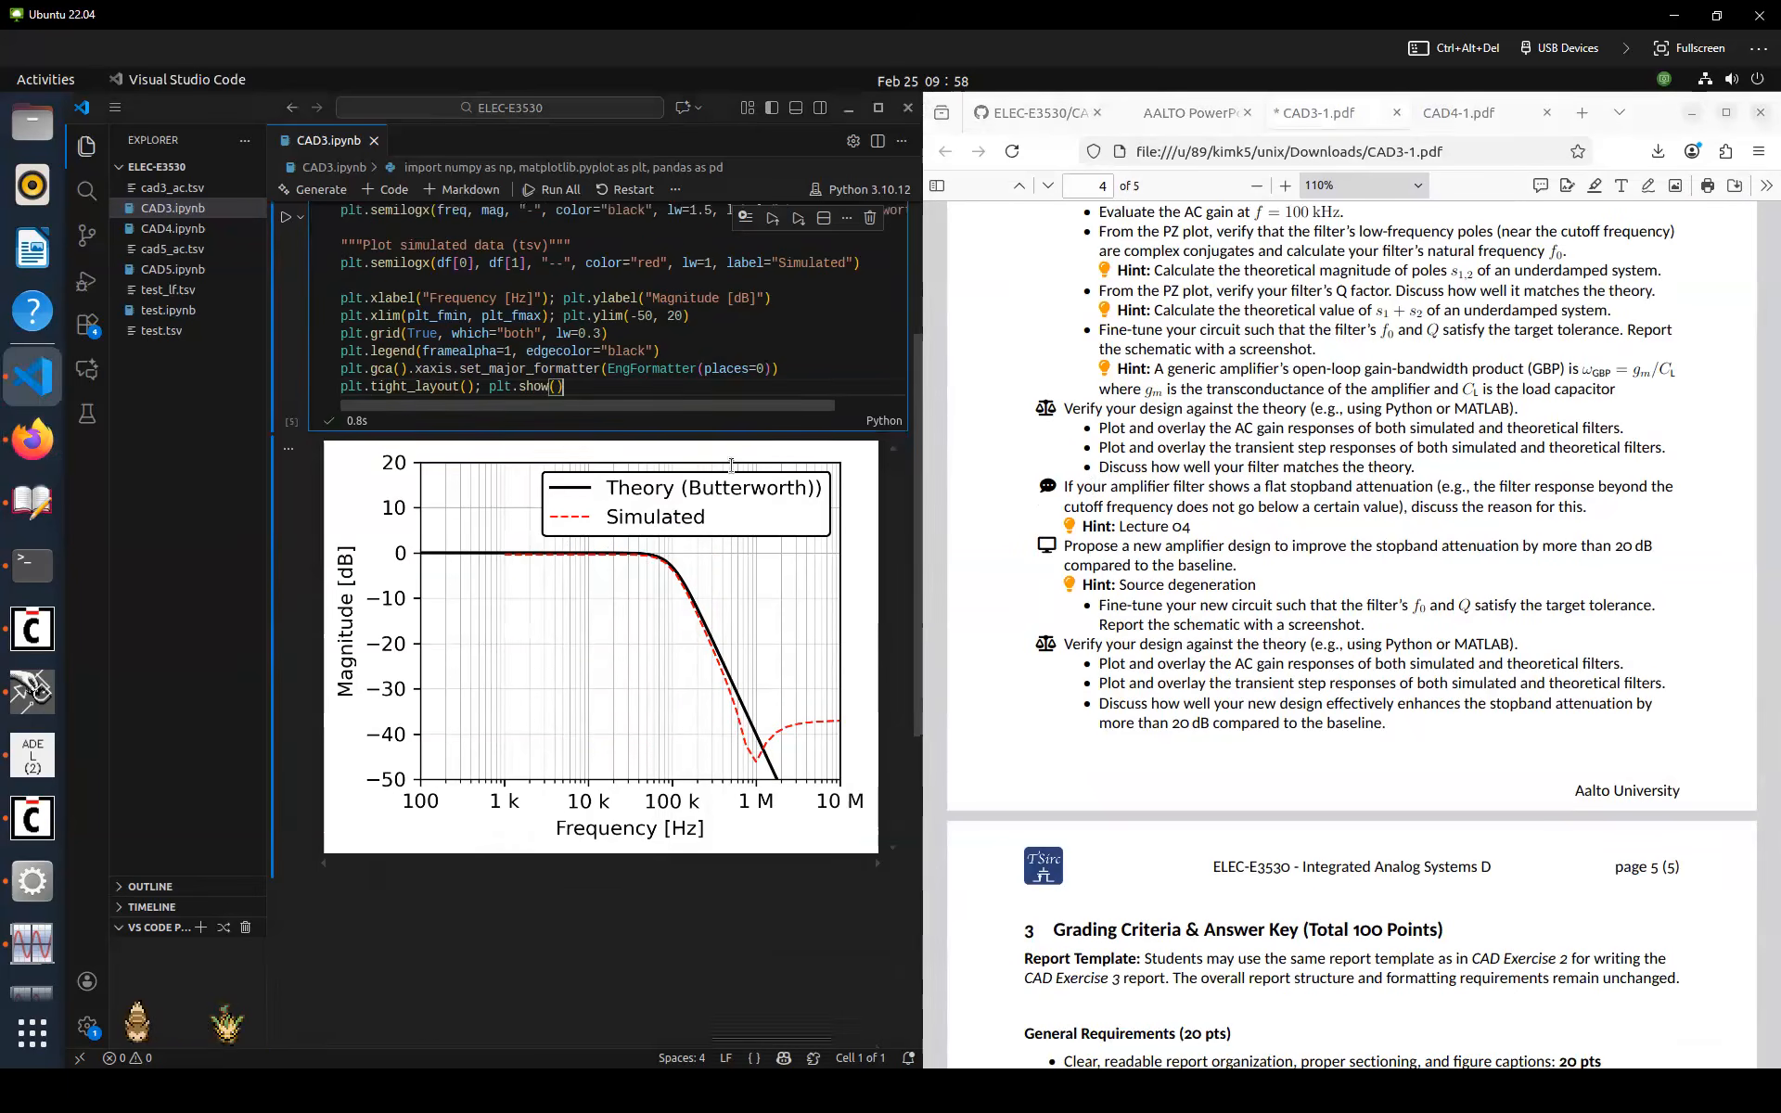
pyautogui.click(1043, 112)
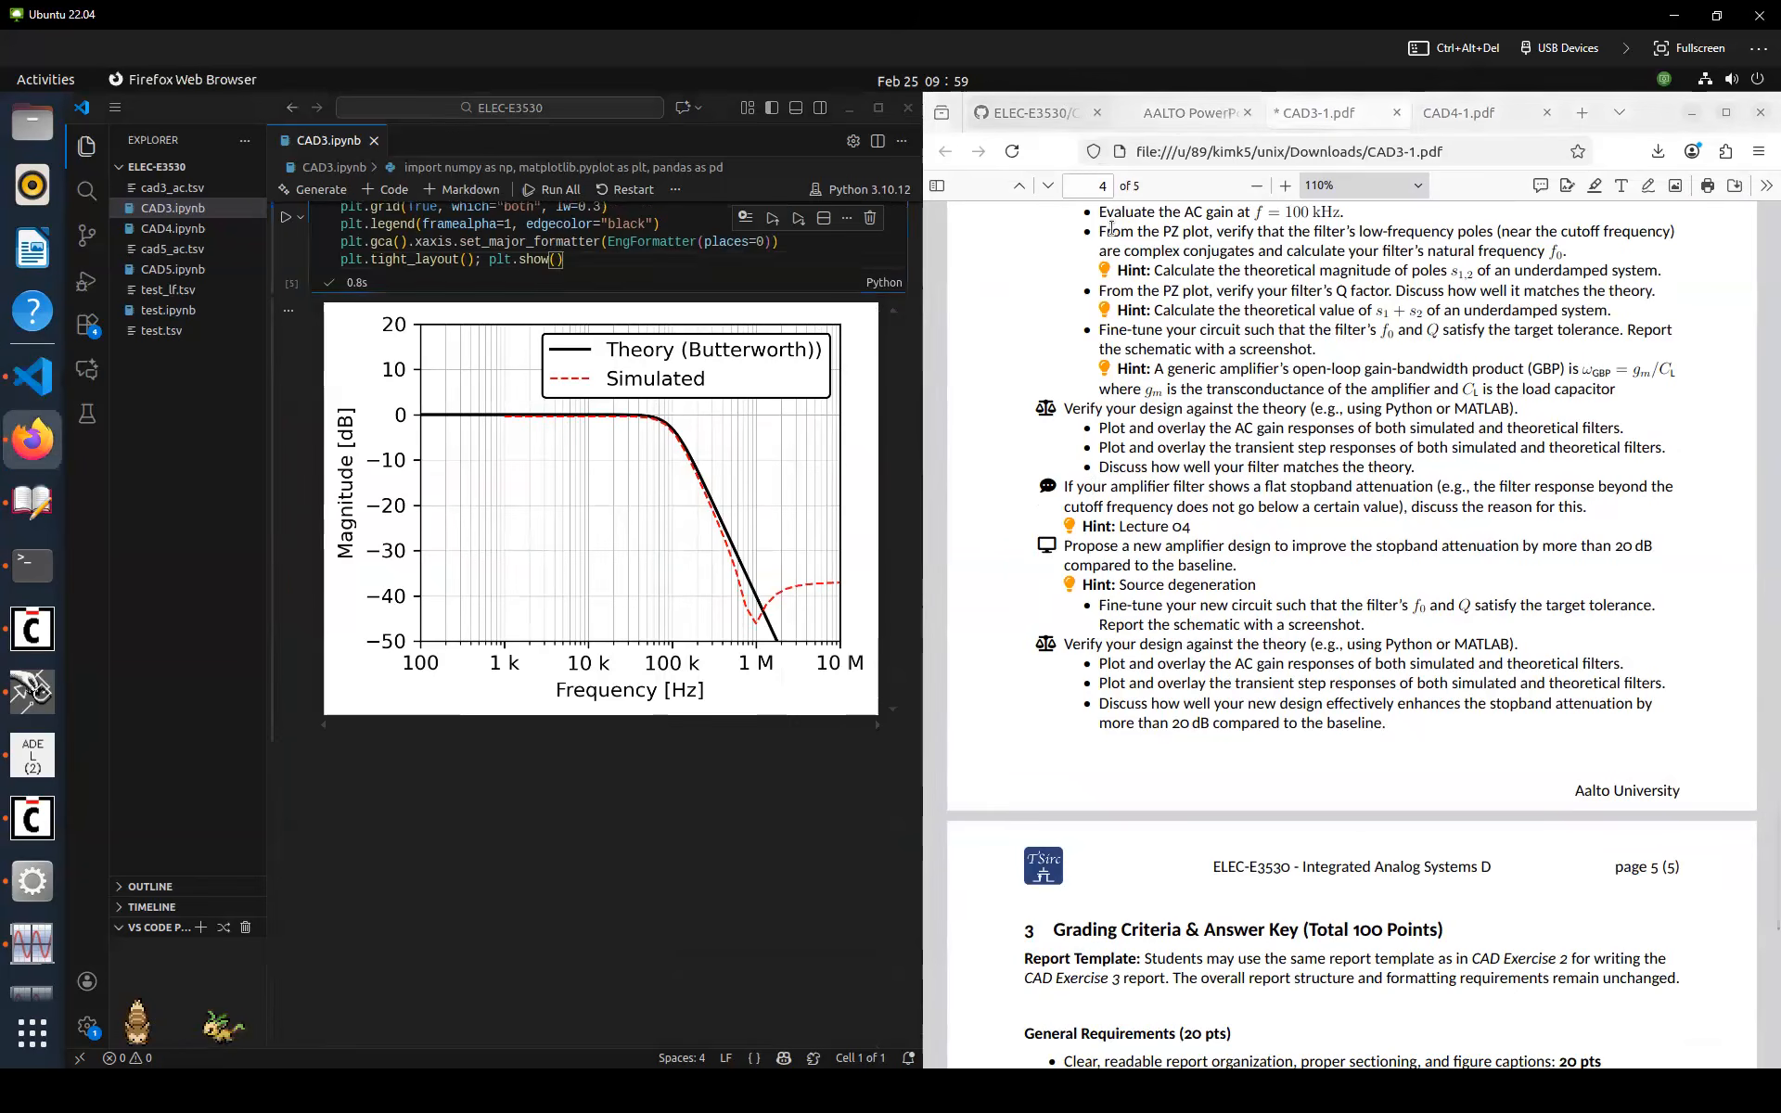
# Copy the Step Response code cell from the GitHub notebook into a new code cell in CAD3.ipynb and save
pyautogui.scroll(-10, 1243, 484)
pyautogui.scroll(2, 1243, 485)
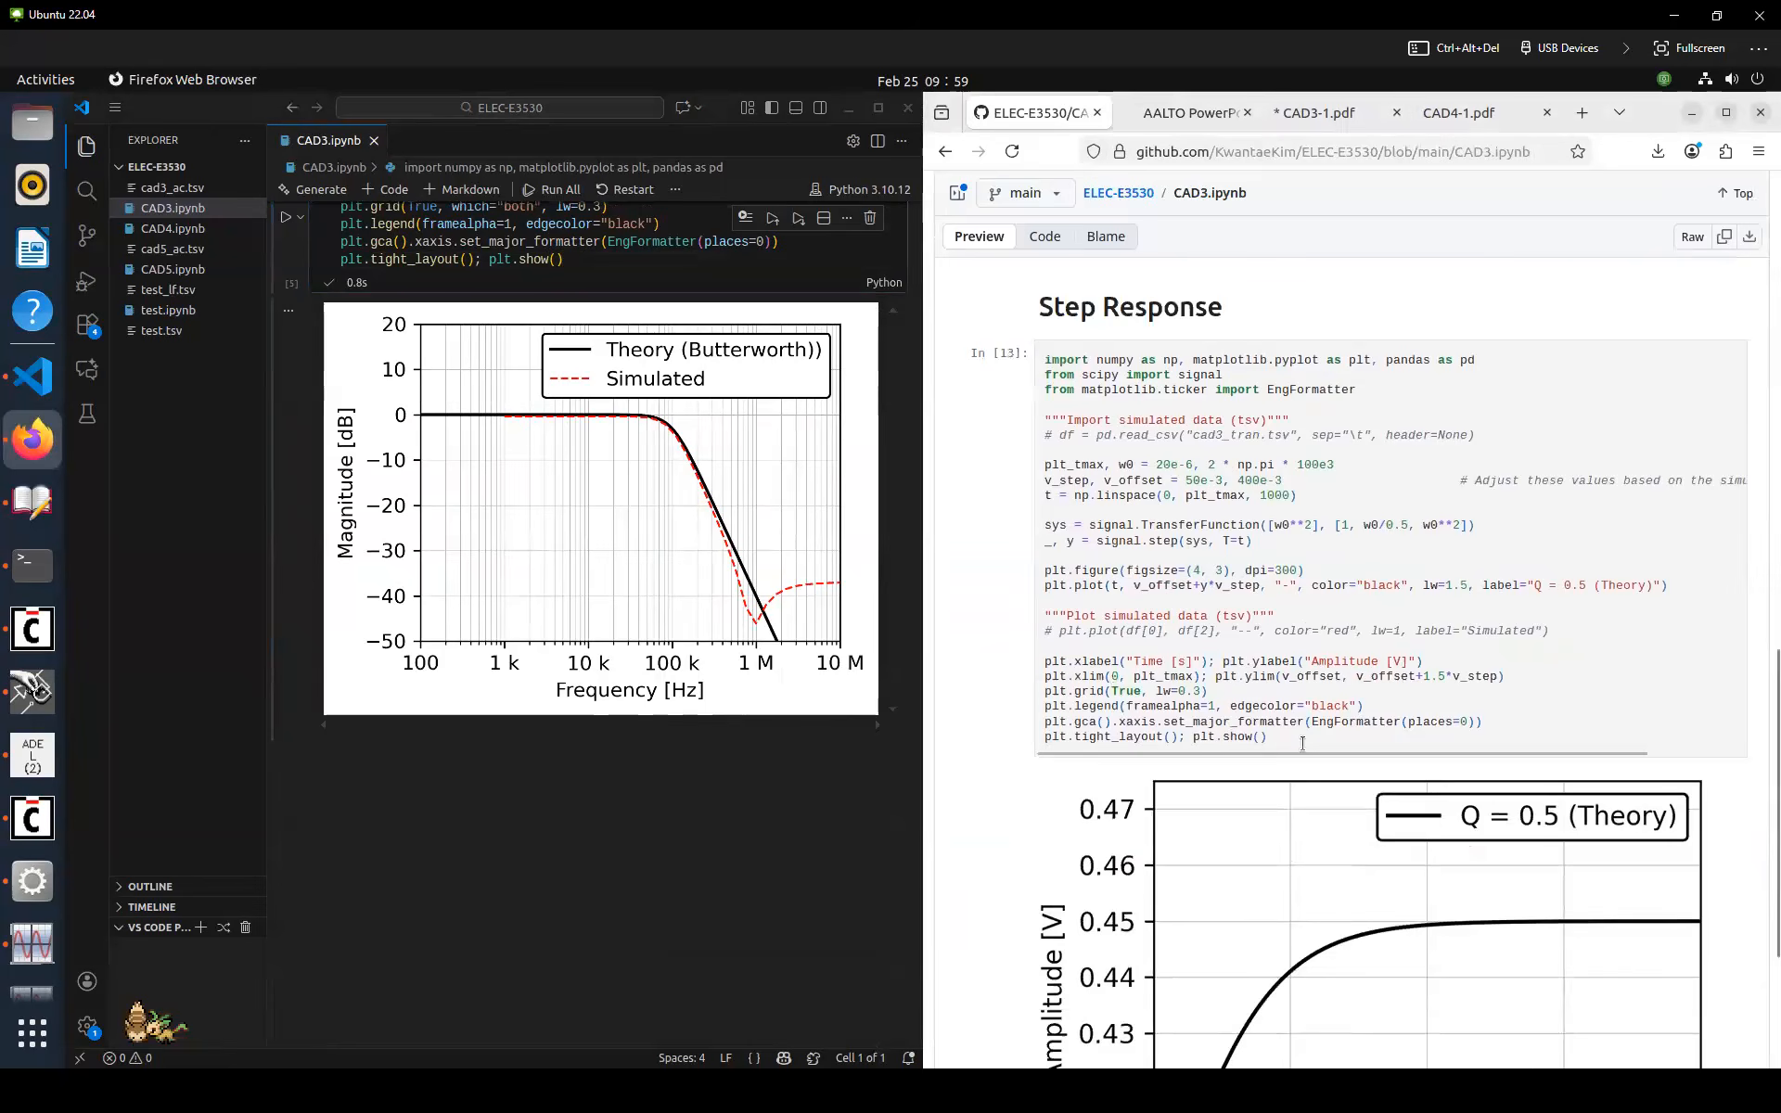
pyautogui.moveTo(1269, 763); pyautogui.dragTo(1041, 383)
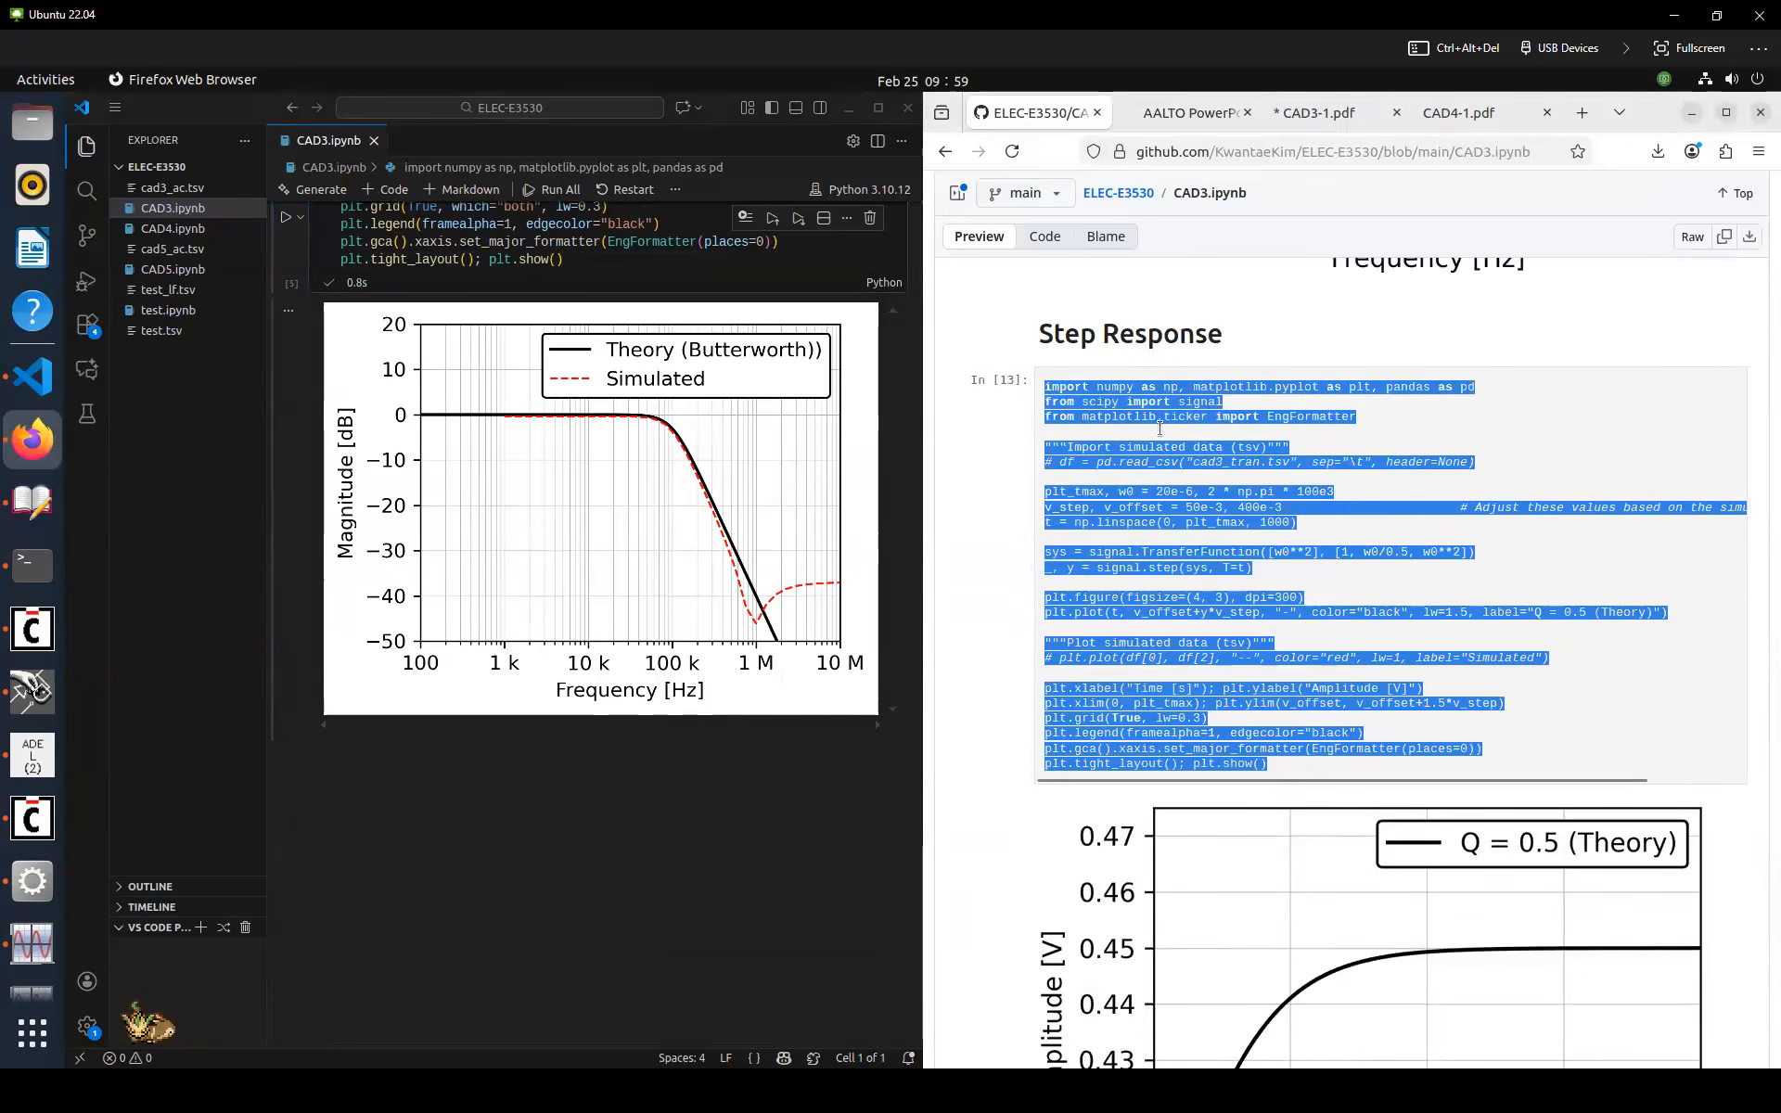
pyautogui.click(931, 608)
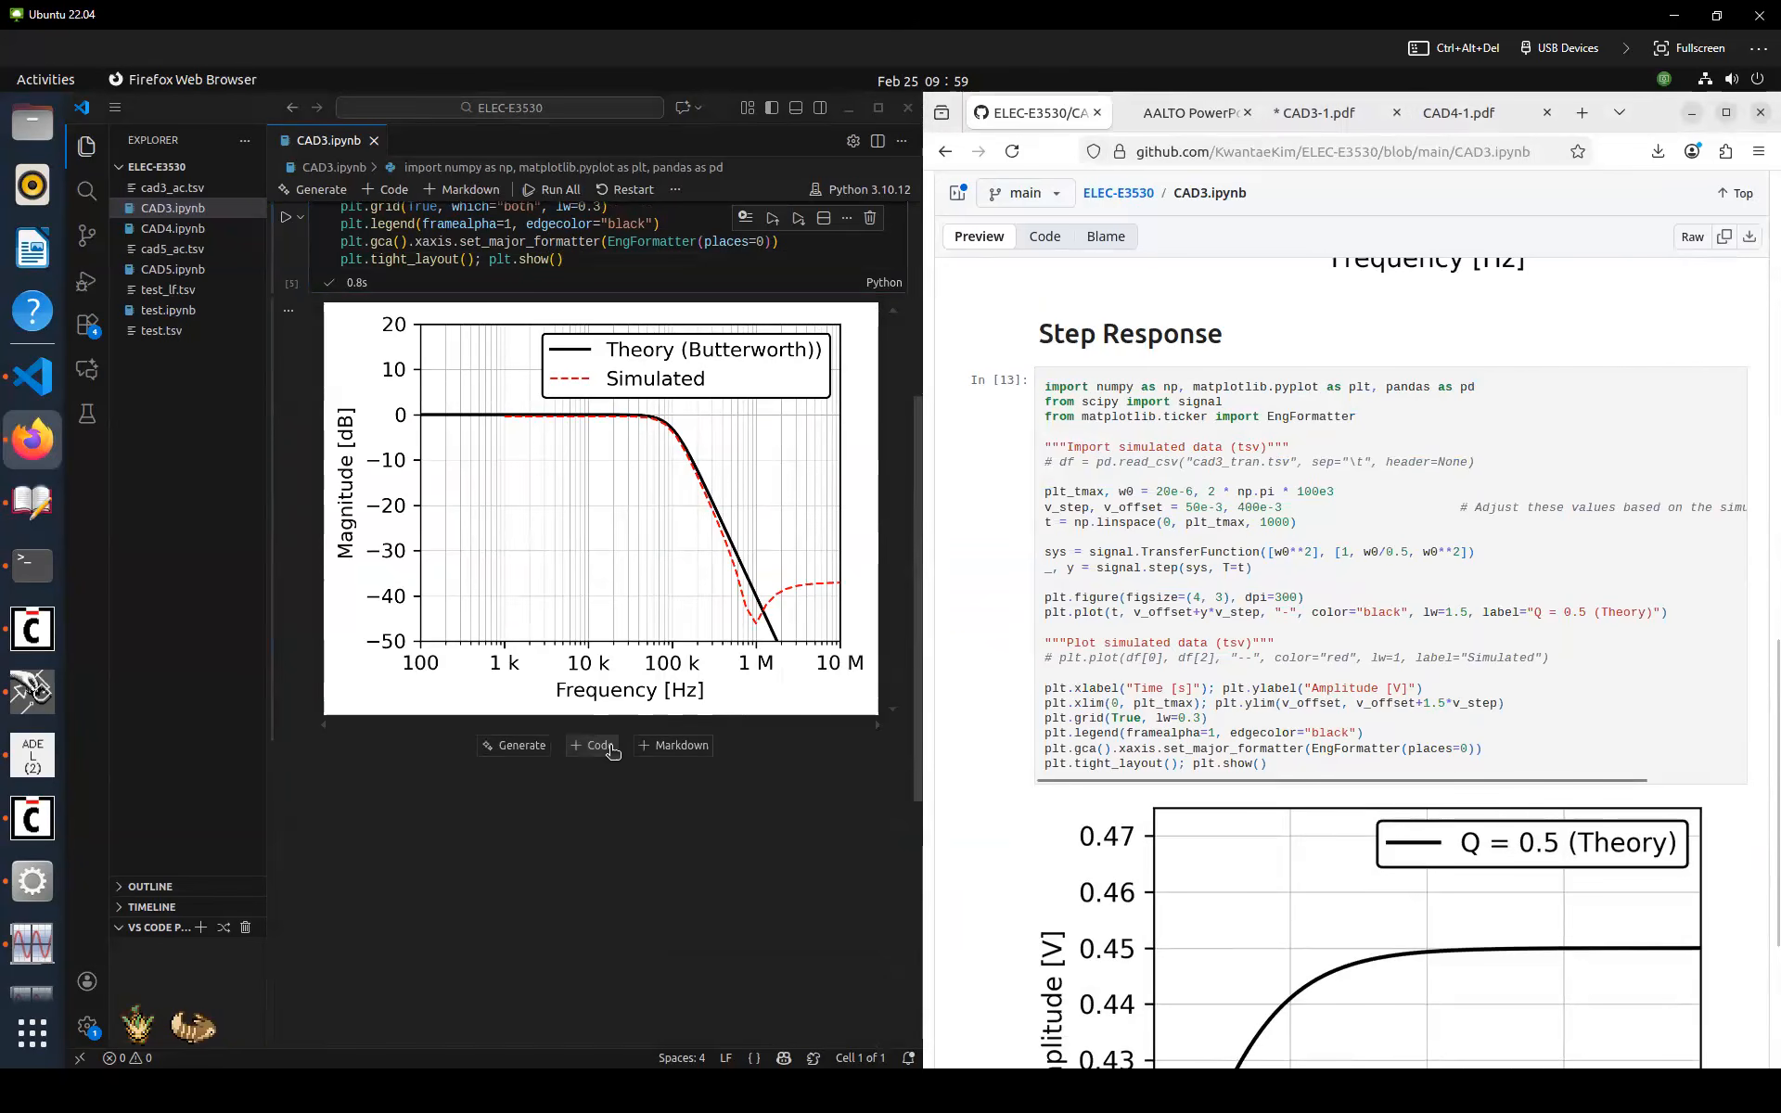
pyautogui.click(592, 745)
pyautogui.hotkey('ctrl', 'v')
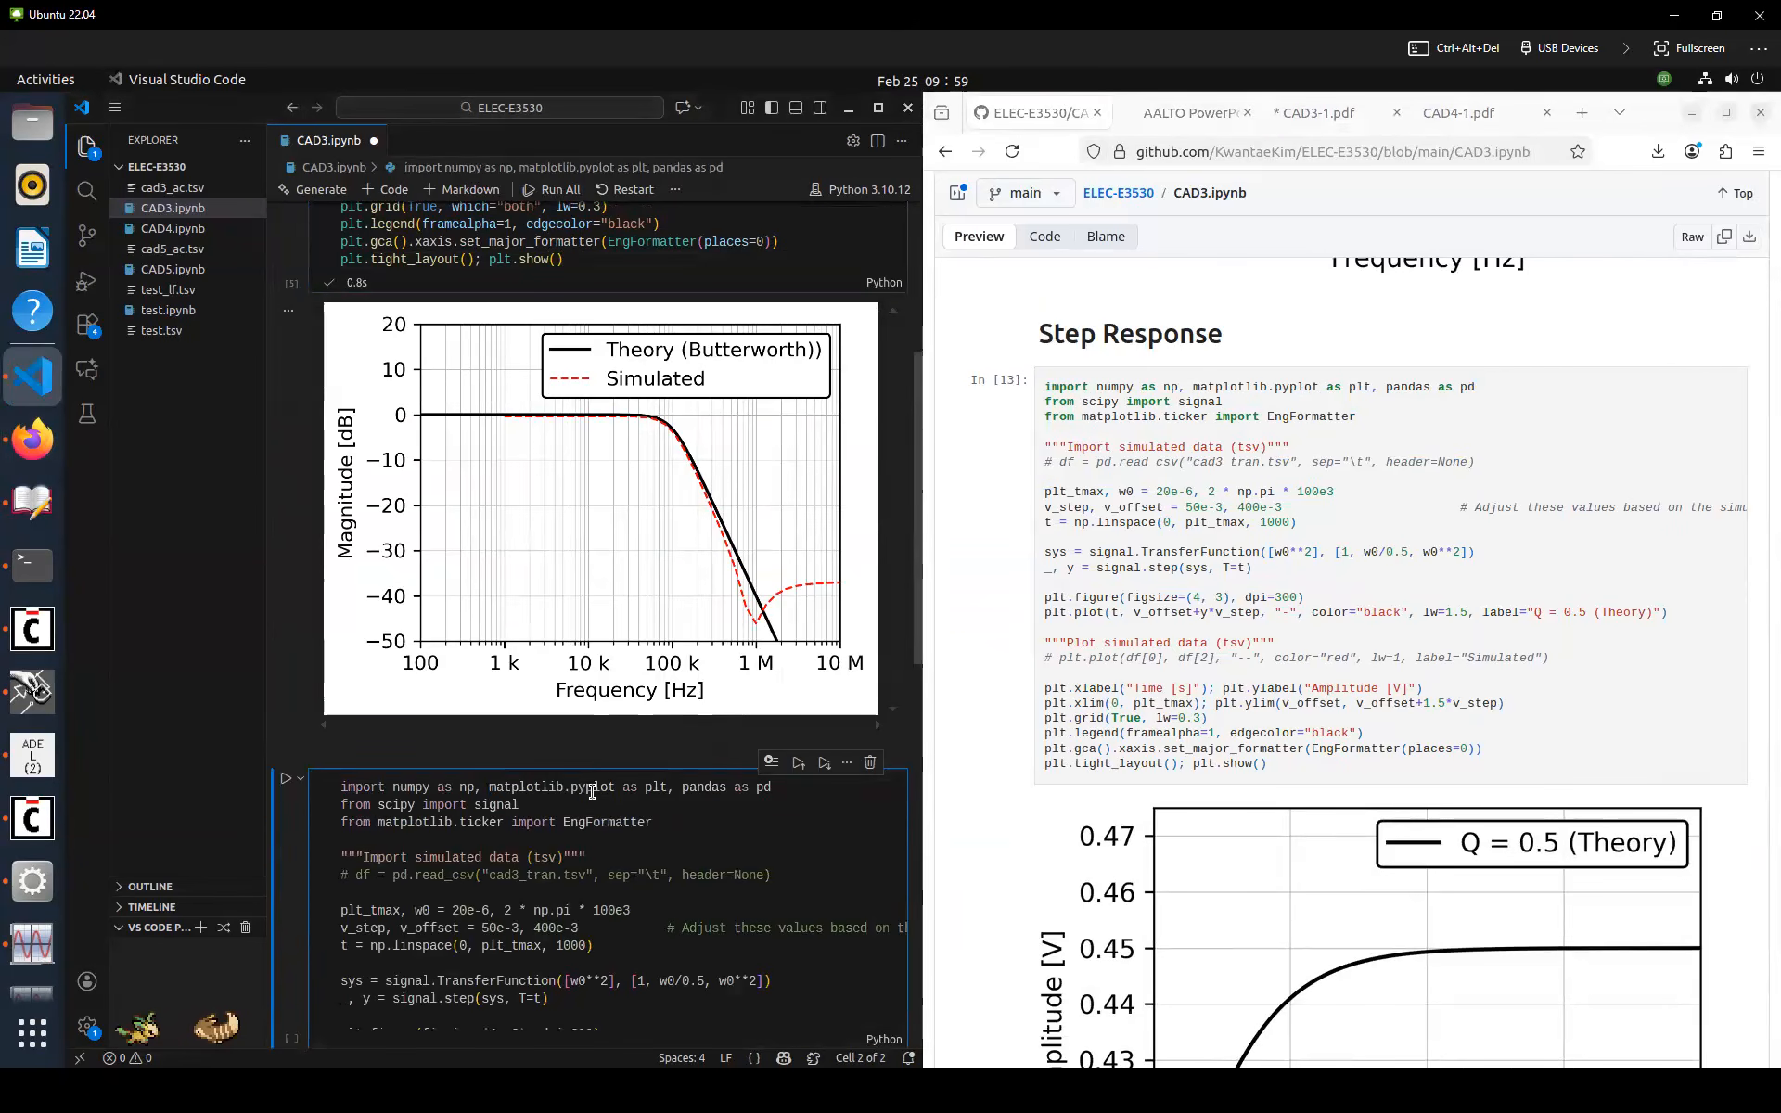
pyautogui.scroll(-4, 610, 769)
pyautogui.hotkey('ctrl', 's')
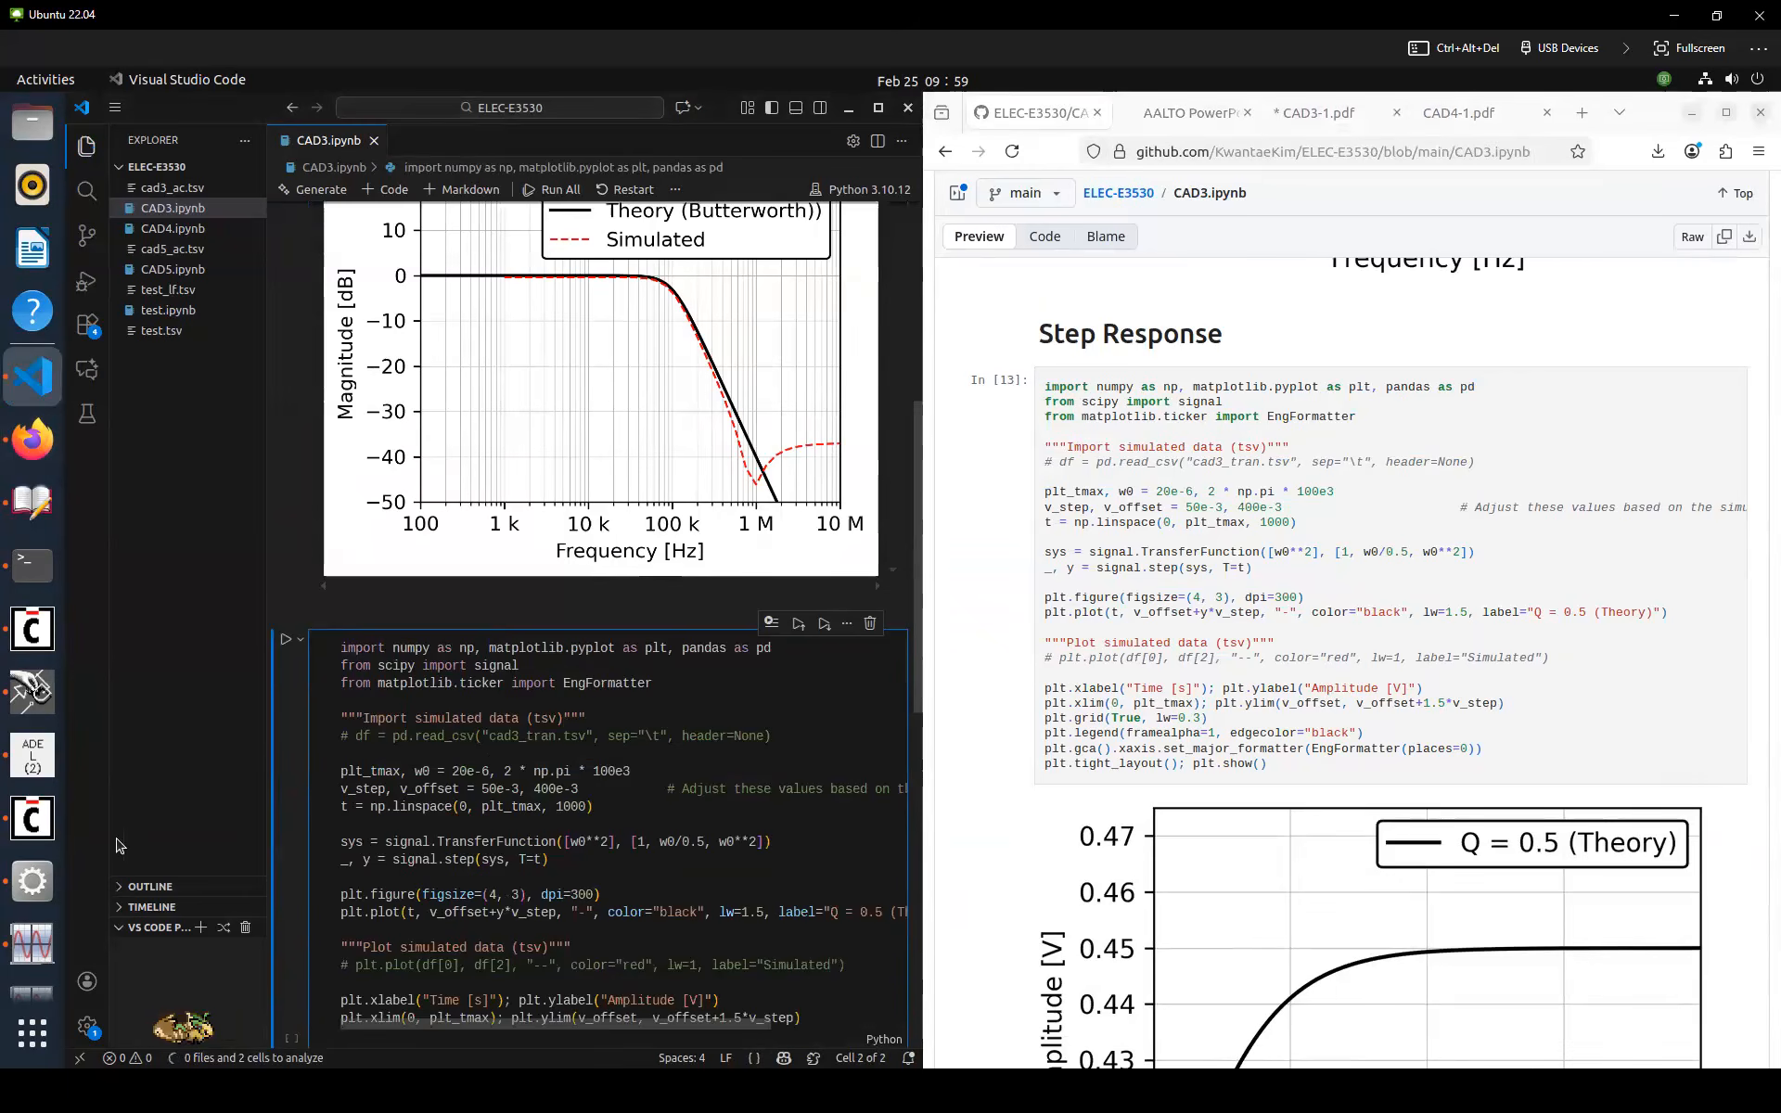
# Rename the amplifier's input net label to IN_step and check and save the schematic
pyautogui.click(33, 754)
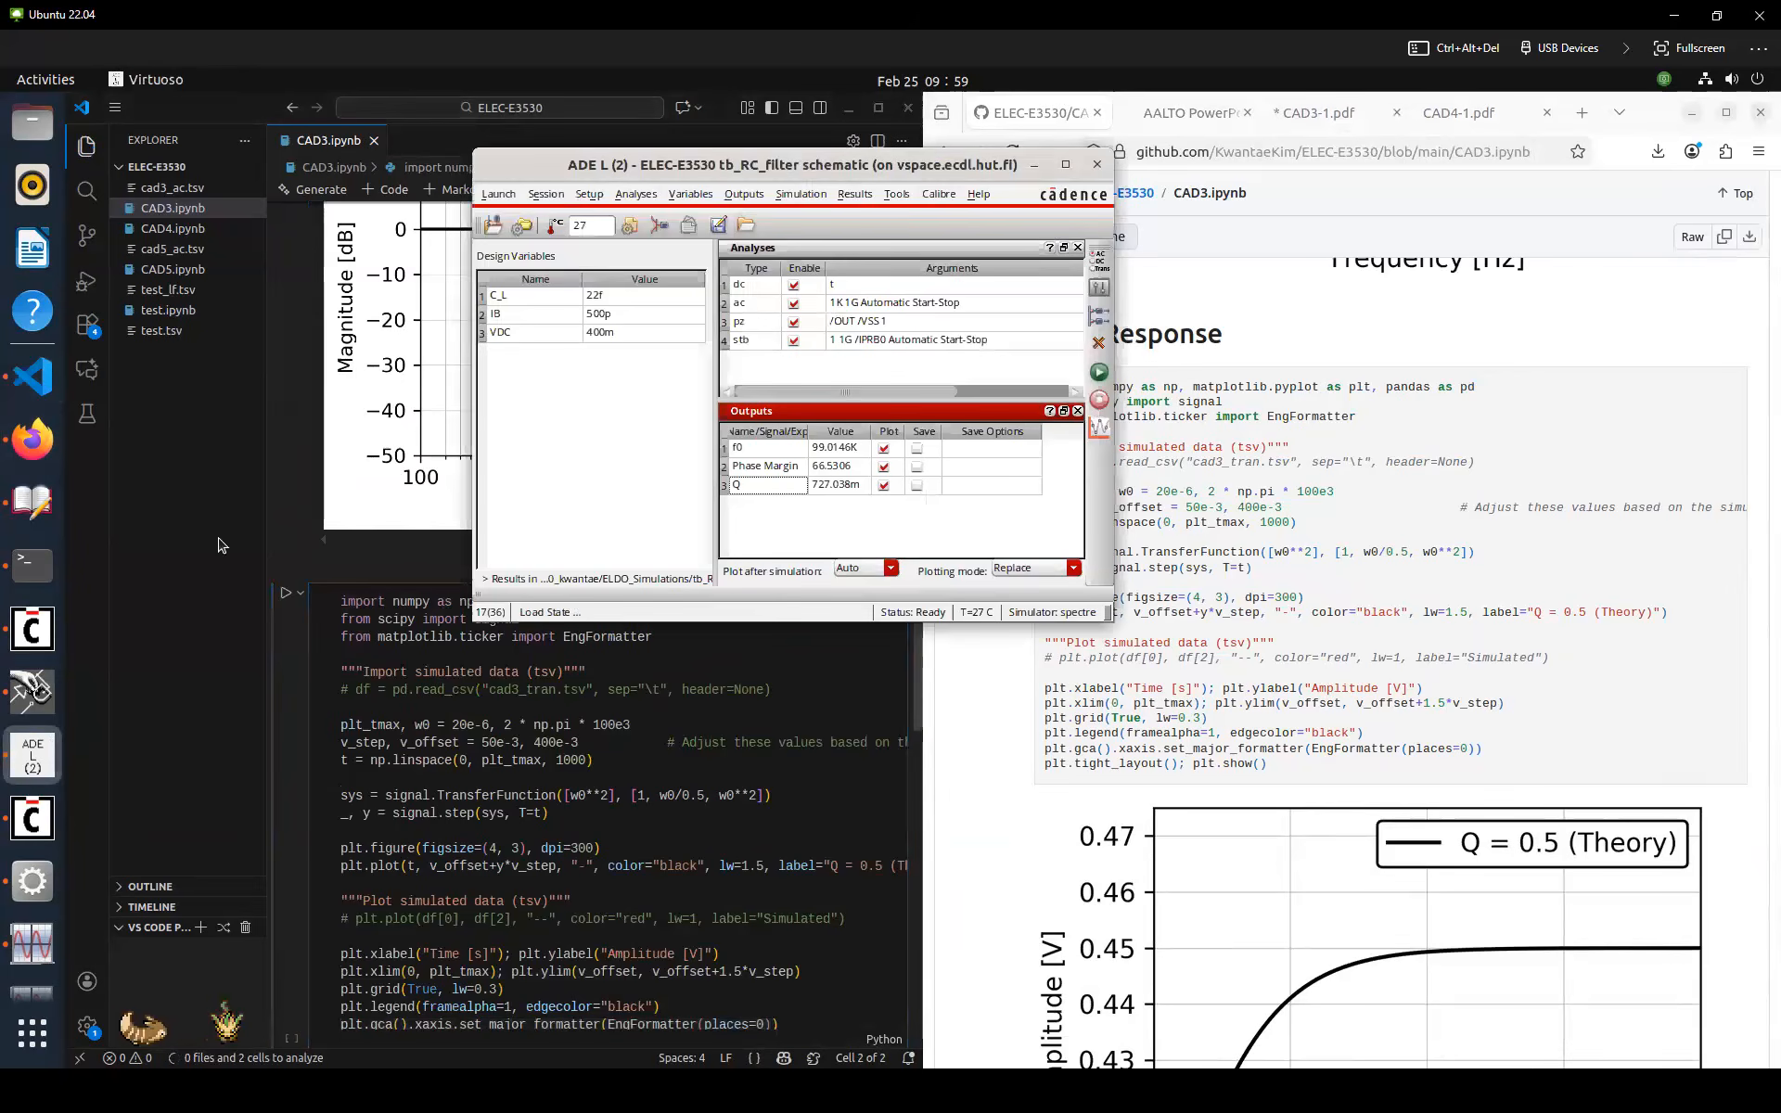
pyautogui.click(32, 691)
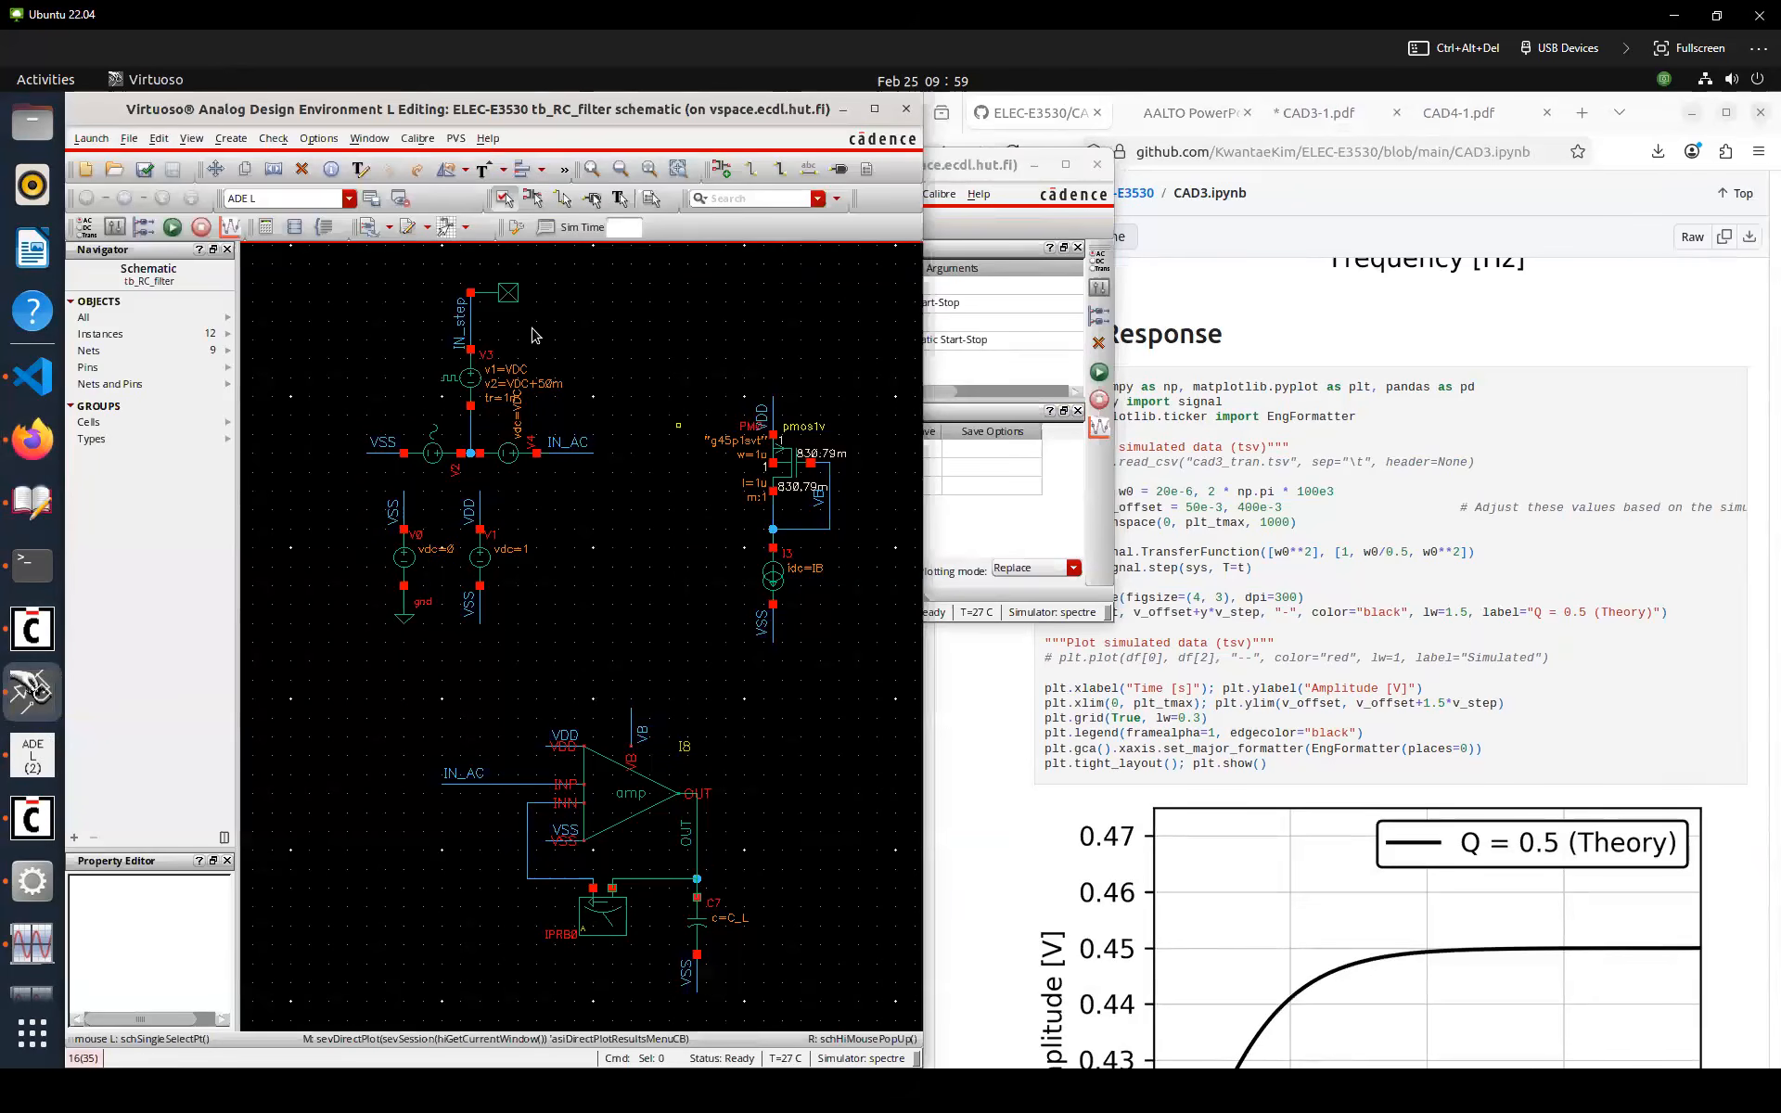
pyautogui.moveTo(510, 294); pyautogui.dragTo(631, 453)
pyautogui.doubleClick(464, 774)
pyautogui.write('IN_step')
pyautogui.press('Return')
pyautogui.hotkey('shift', 'x')
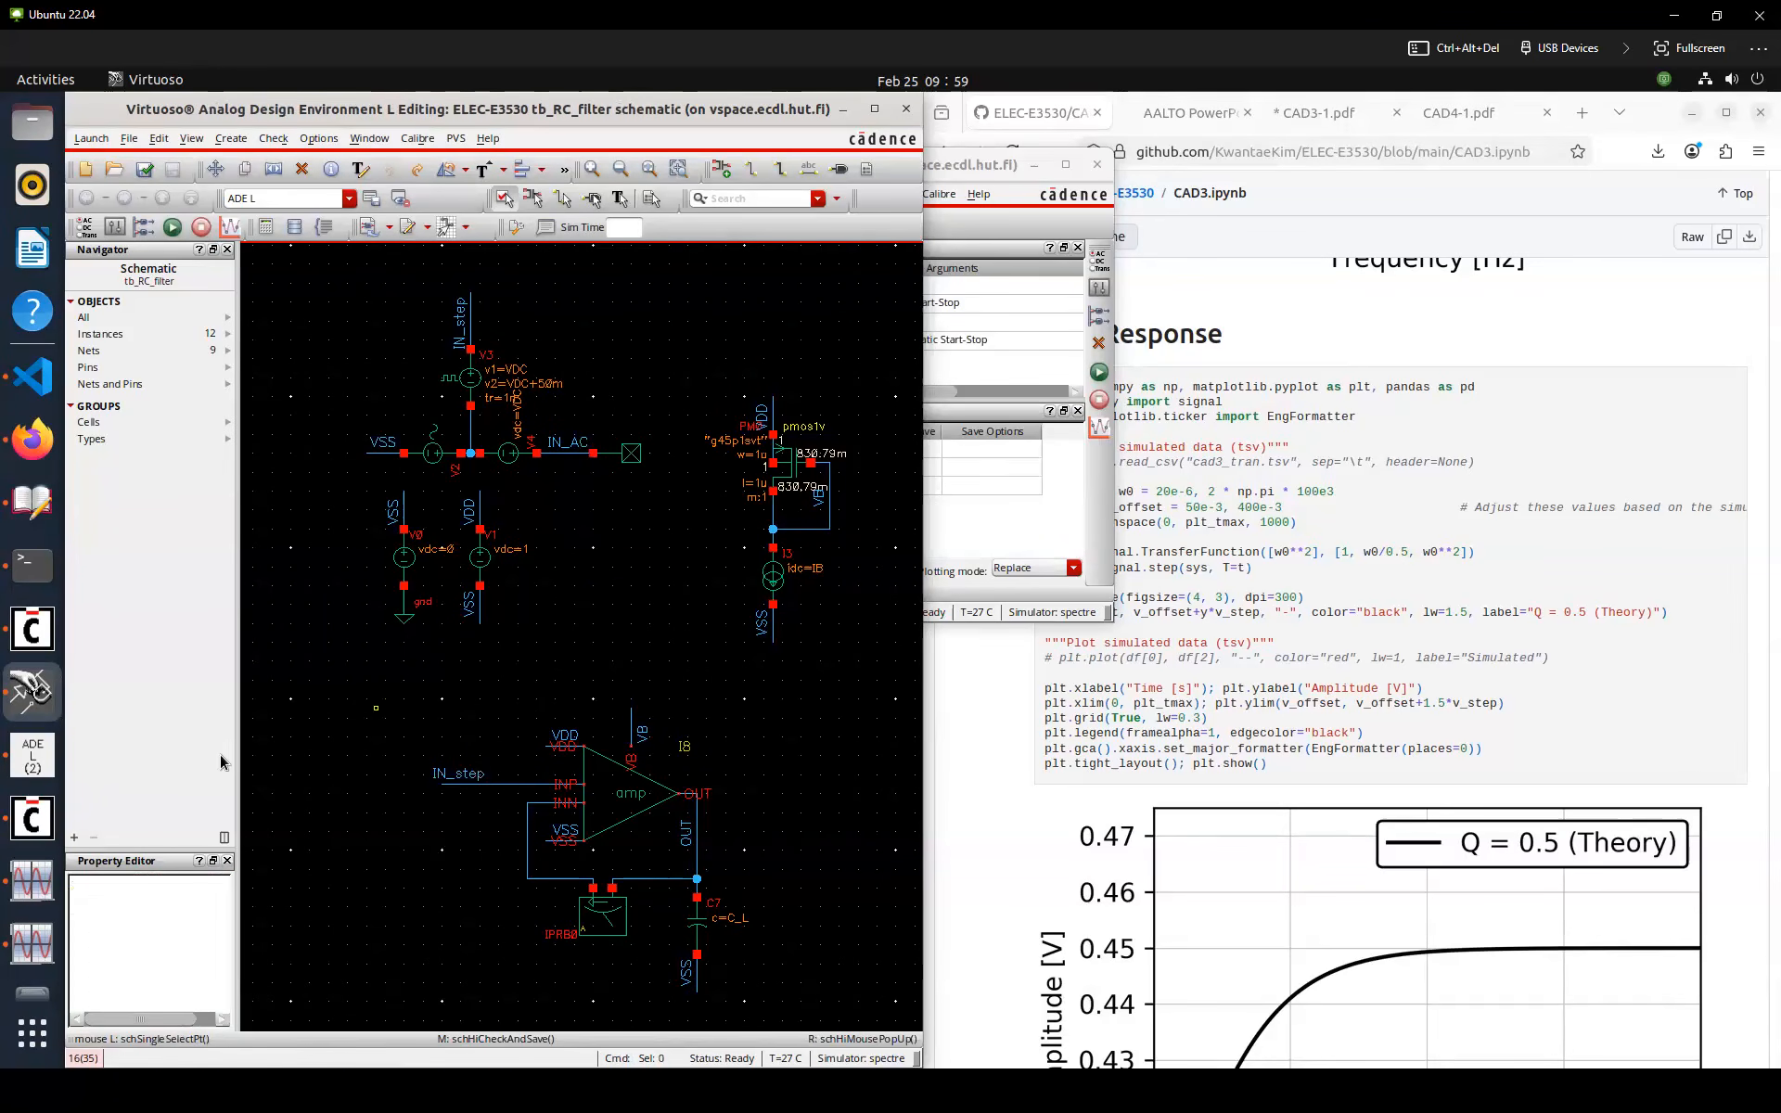
# Add a transient analysis with stop time VAR("t_tran") and conservative accuracy
pyautogui.click(42, 770)
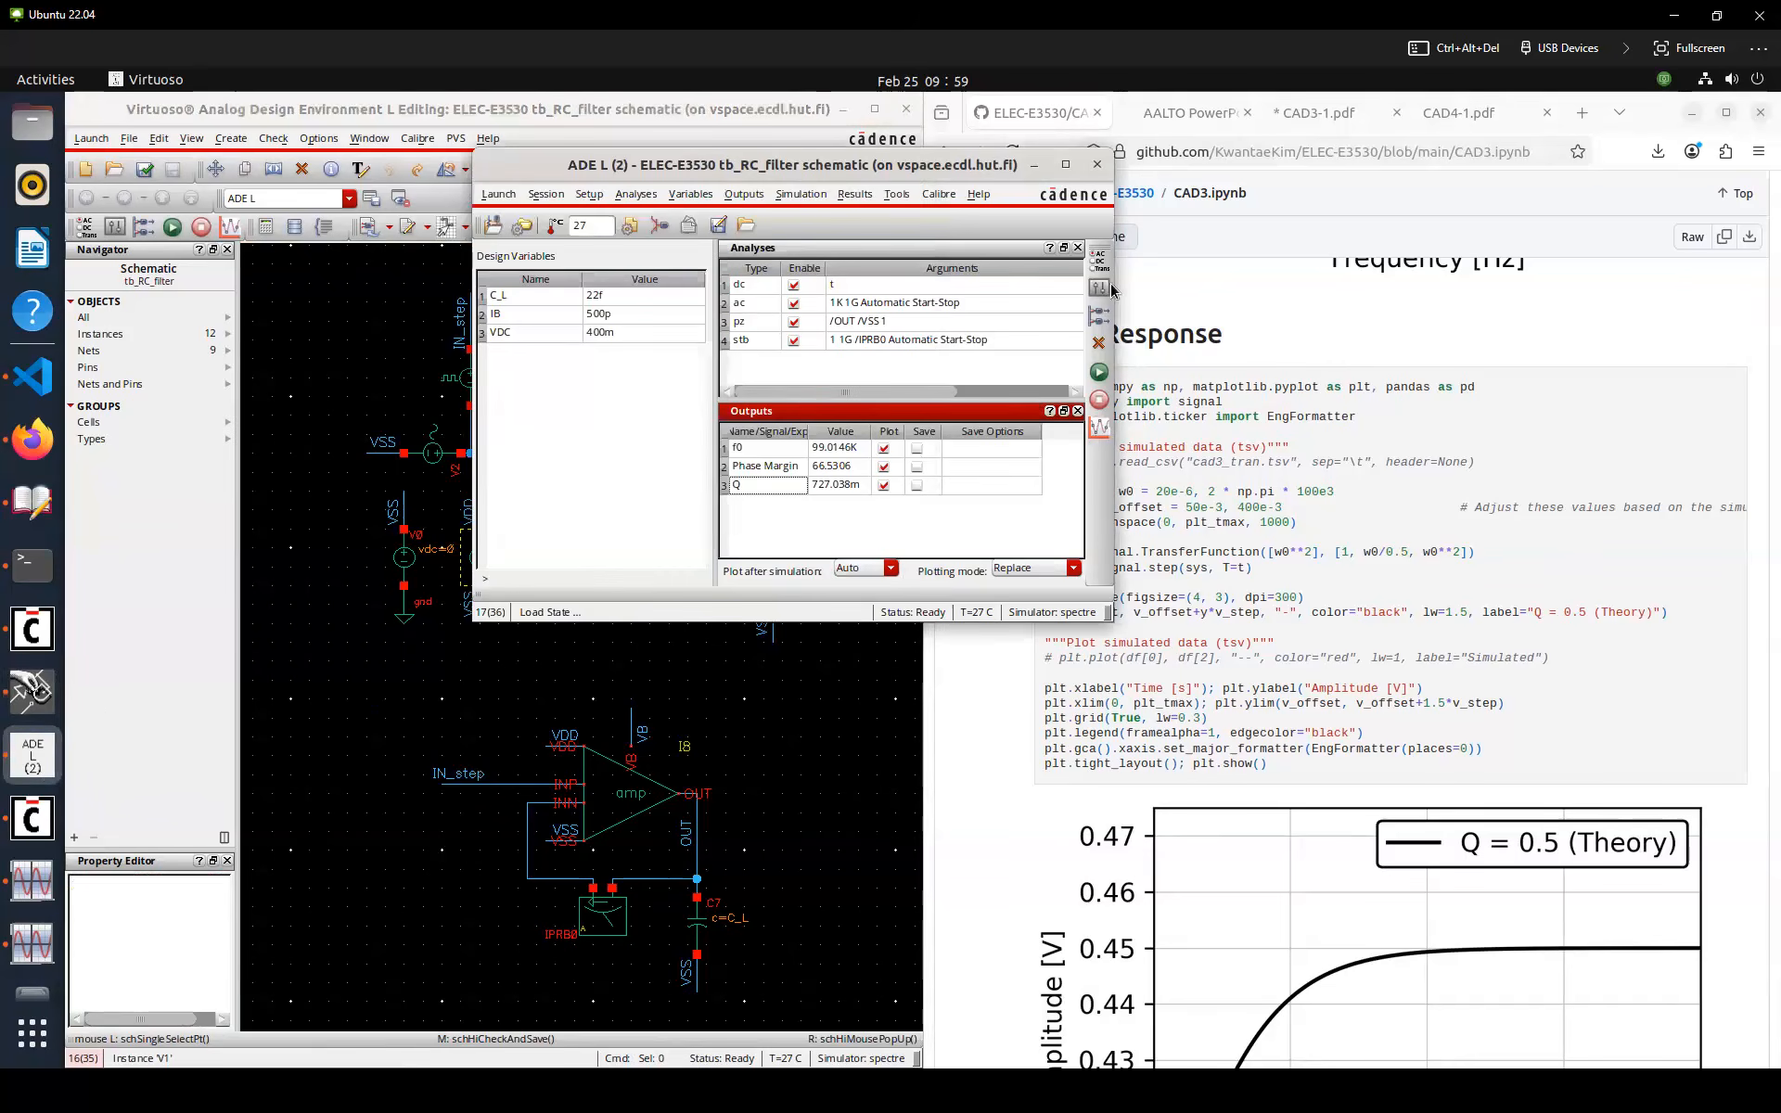
pyautogui.doubleClick(768, 364)
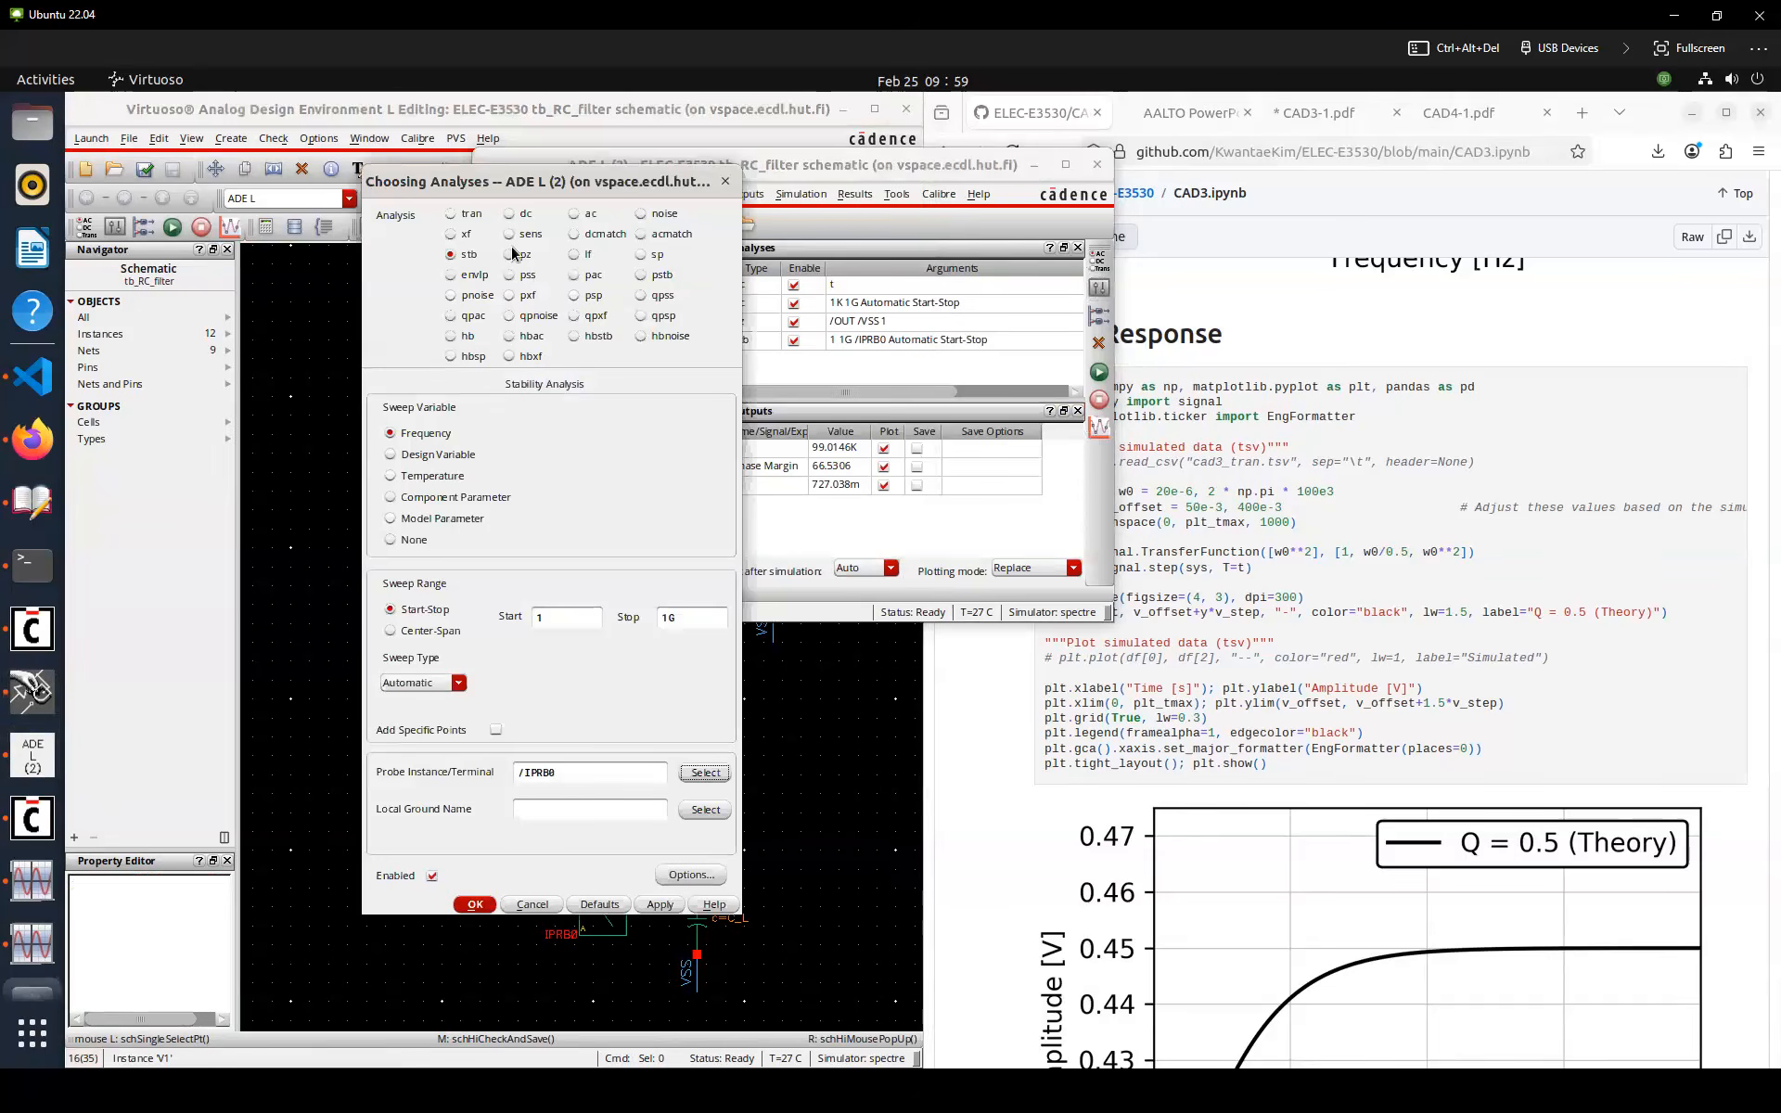
pyautogui.click(450, 213)
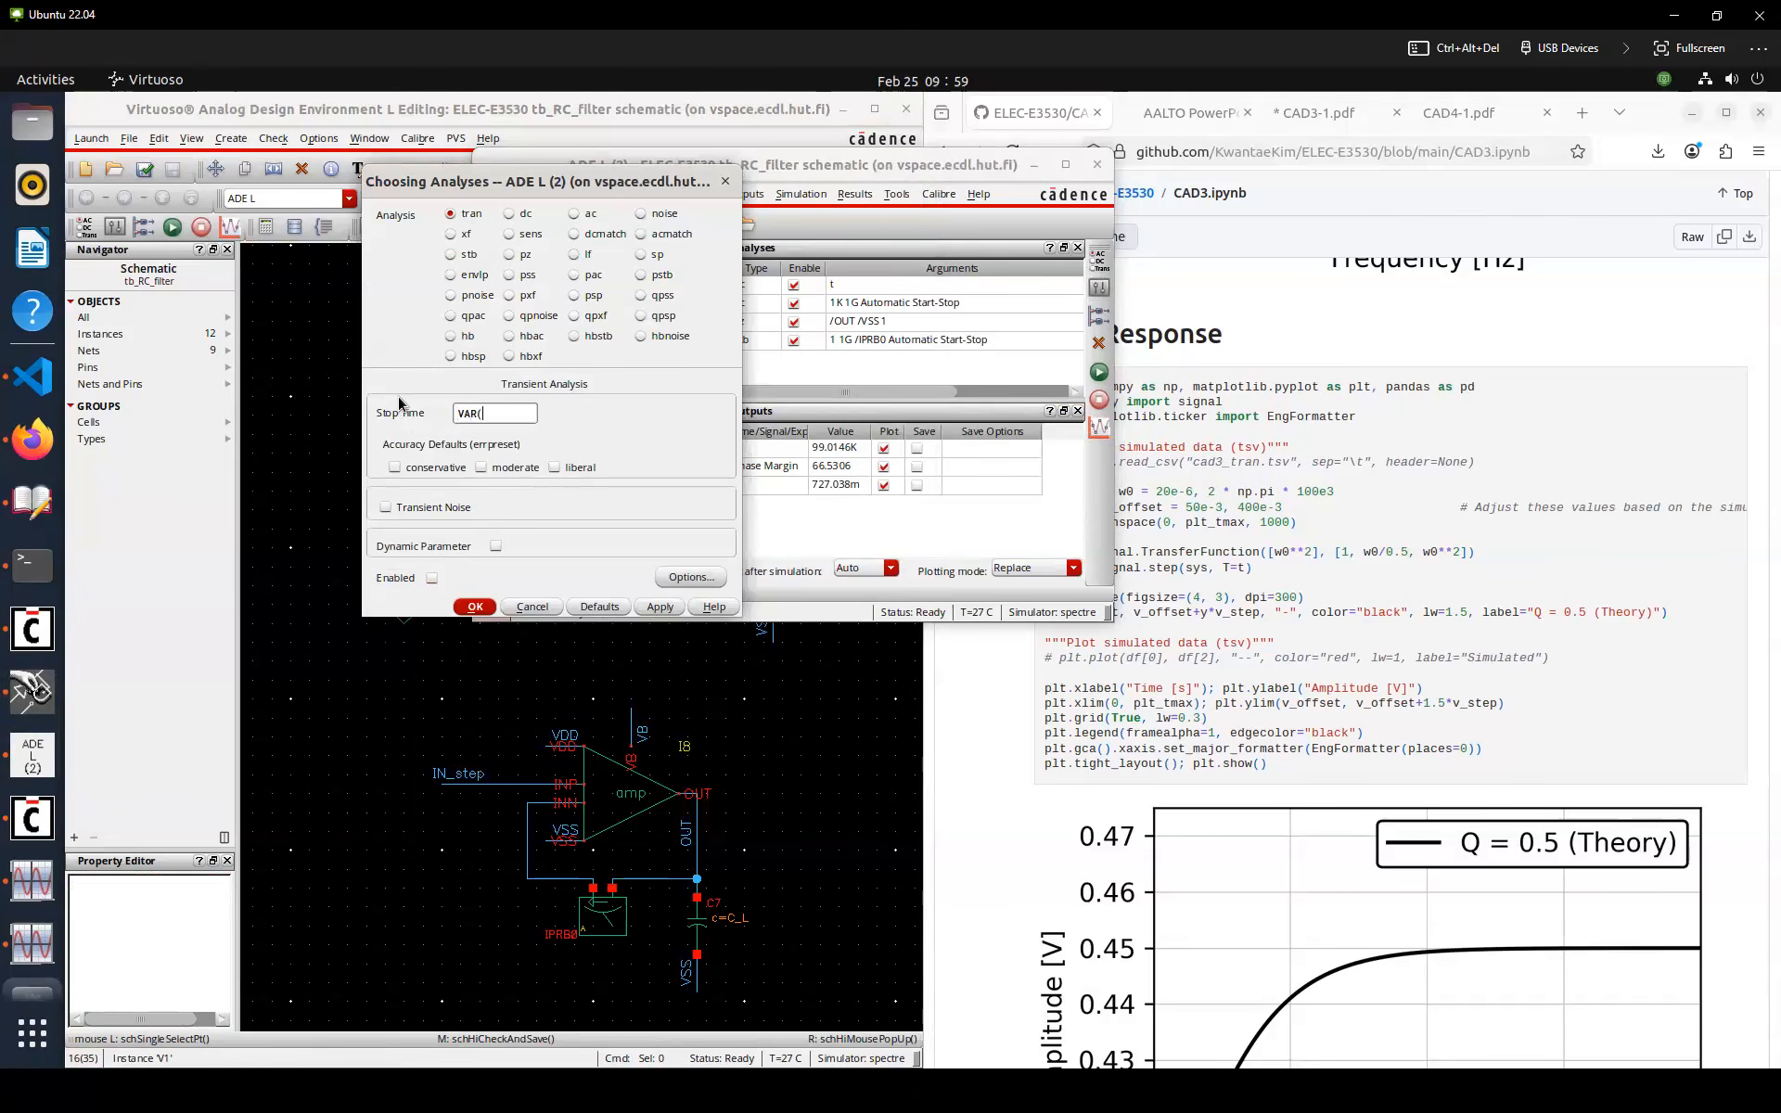
pyautogui.write('VAR("t_tran")')
pyautogui.click(438, 465)
pyautogui.press('Return')
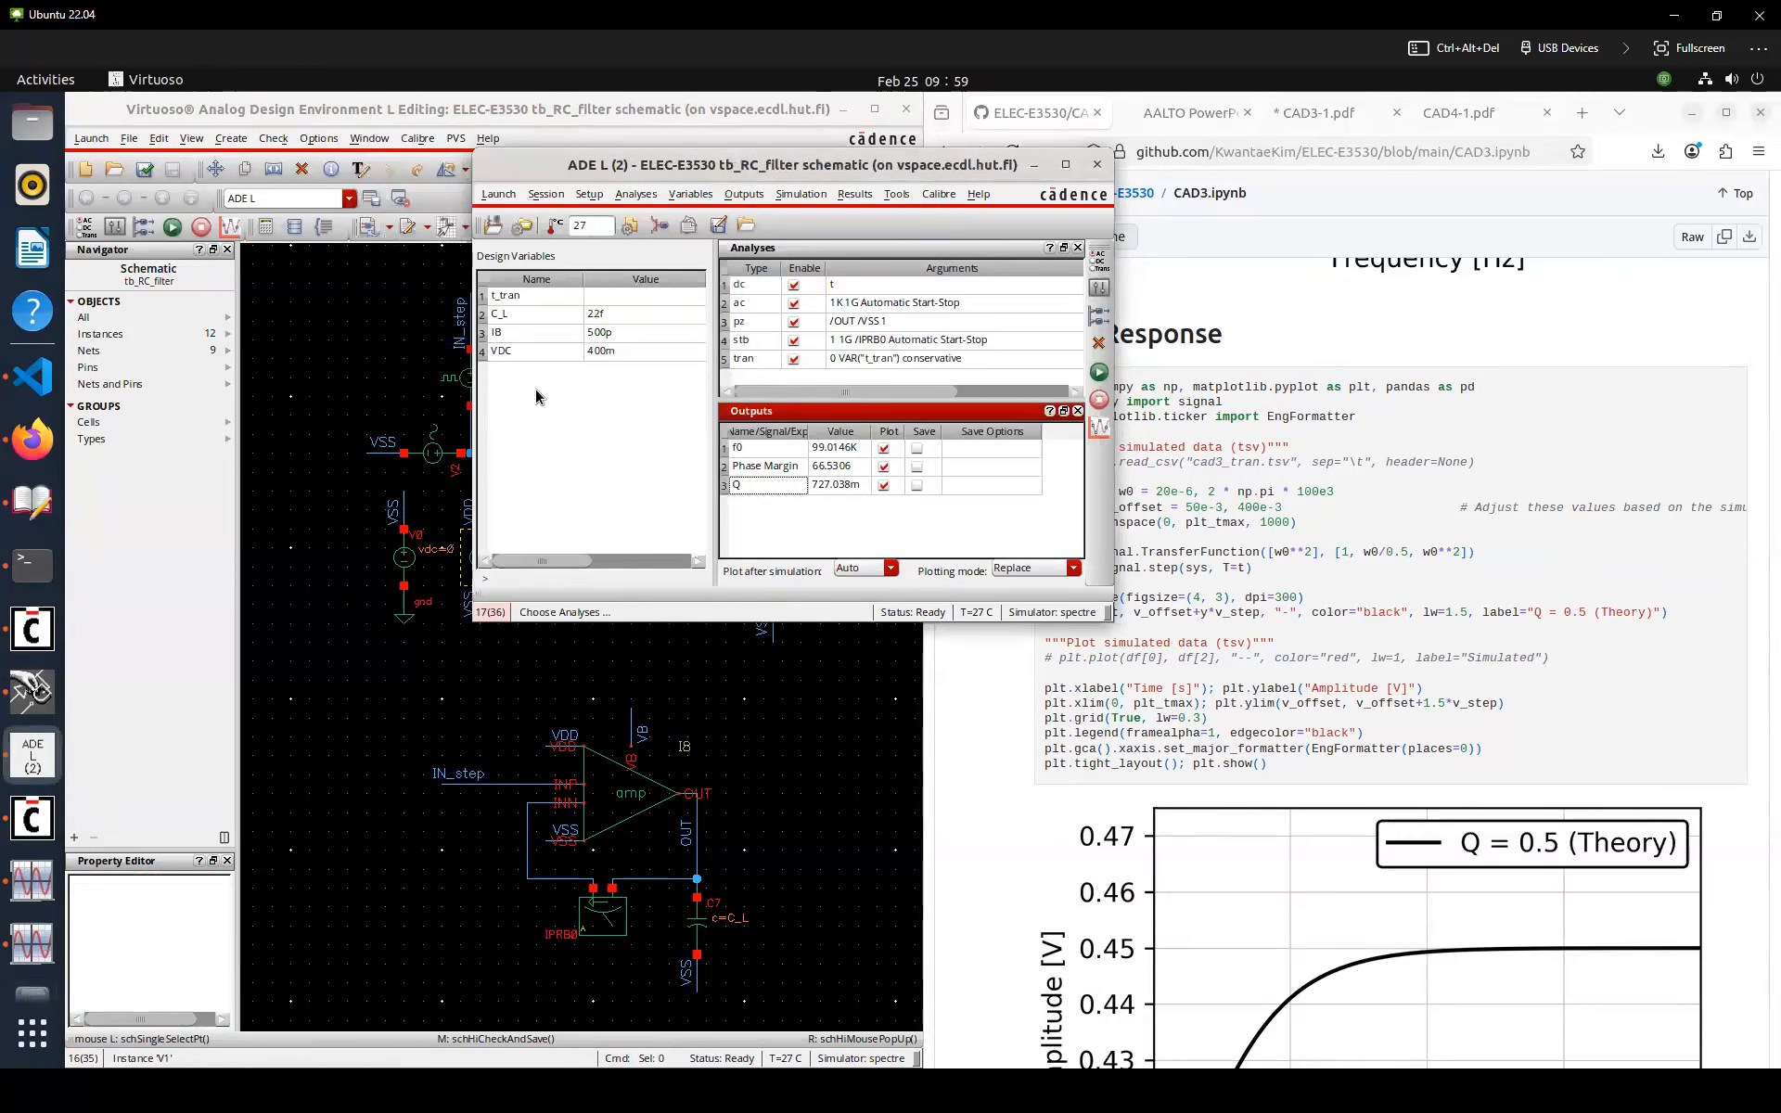
# Inspect the properties of the pulse source V3 feeding IN_step
pyautogui.click(619, 296)
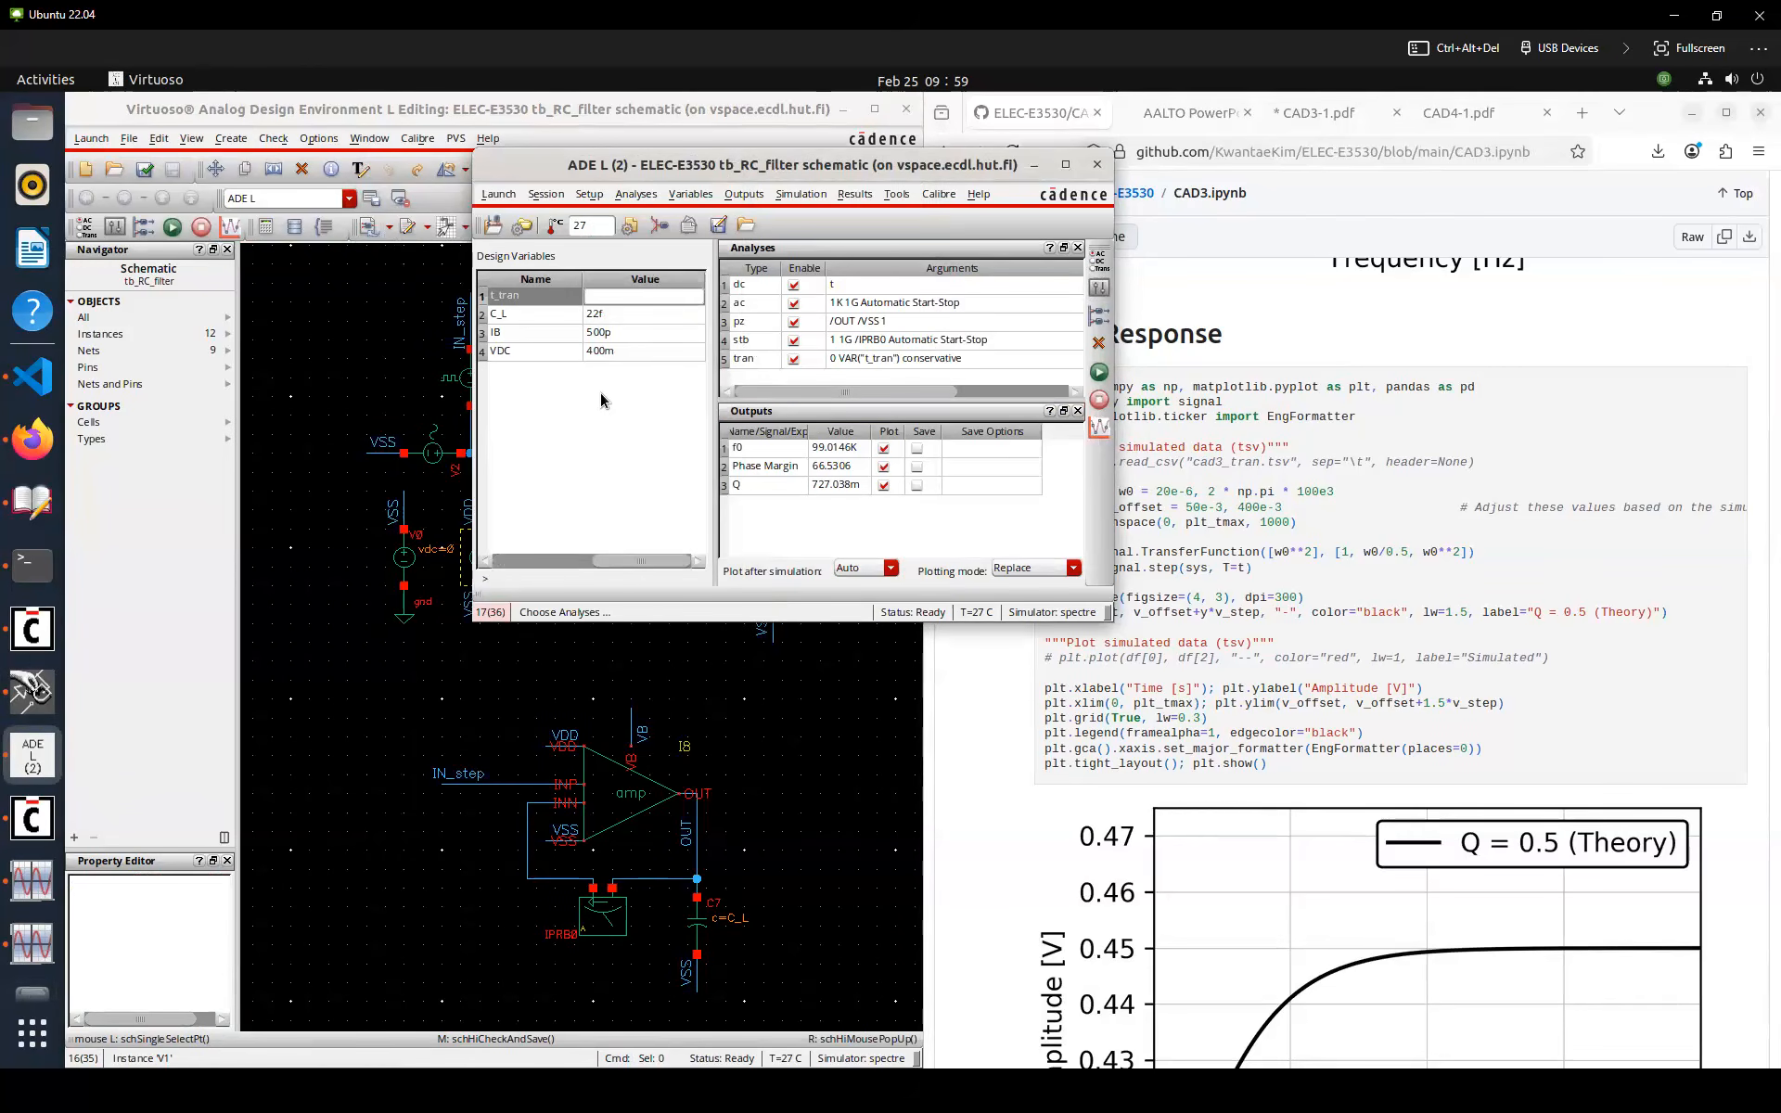
pyautogui.click(302, 402)
pyautogui.click(471, 380)
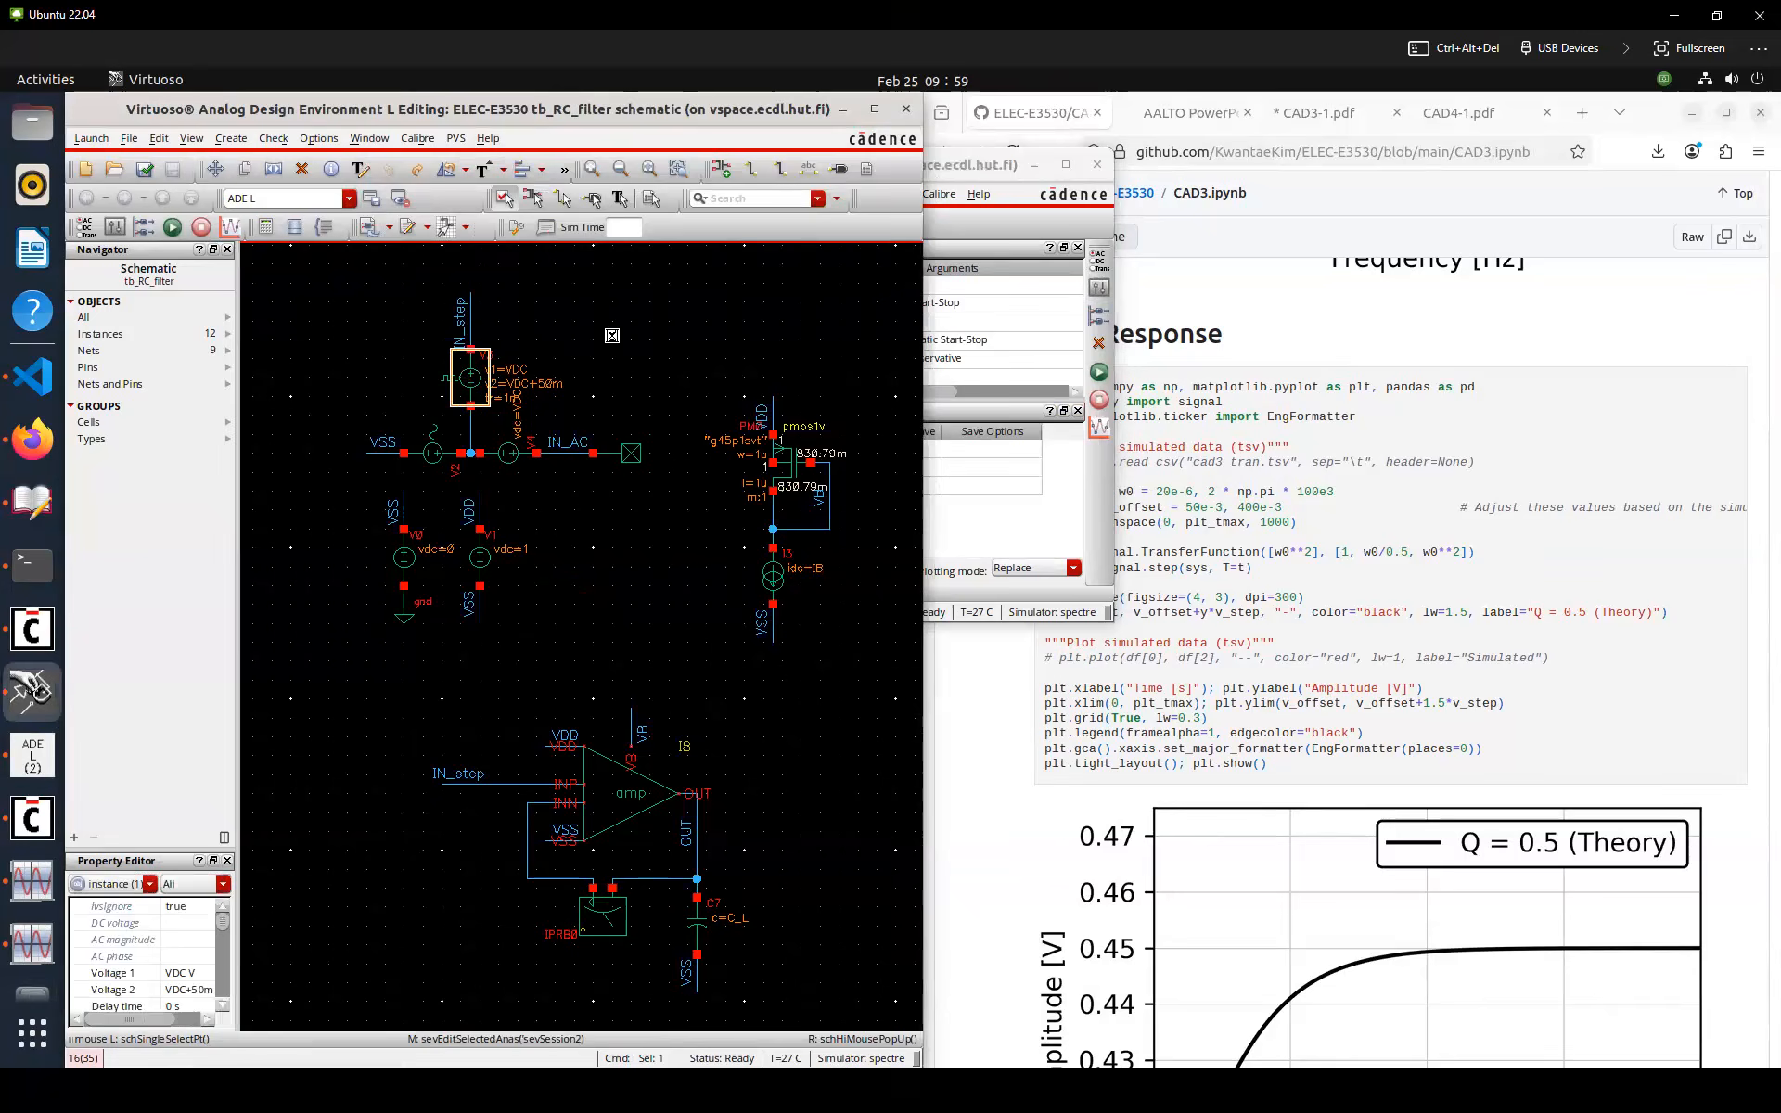
pyautogui.press('q')
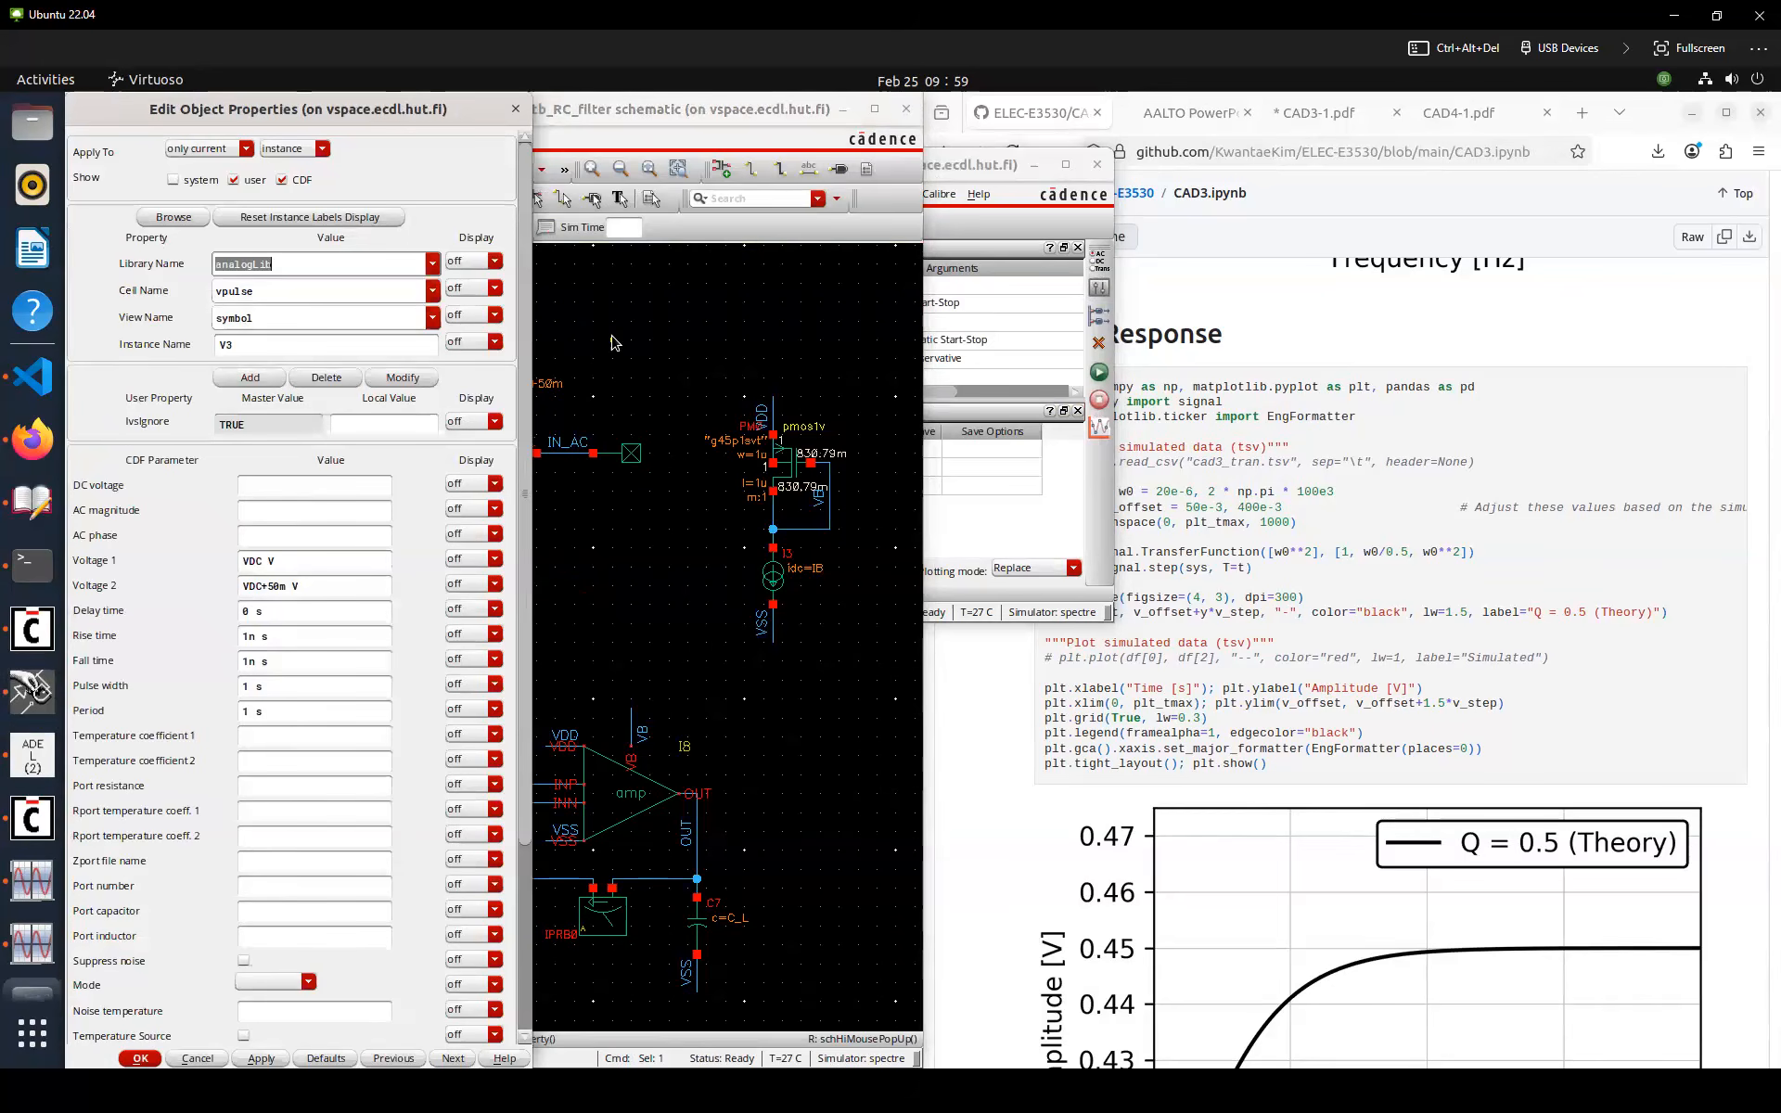
pyautogui.press('Escape')
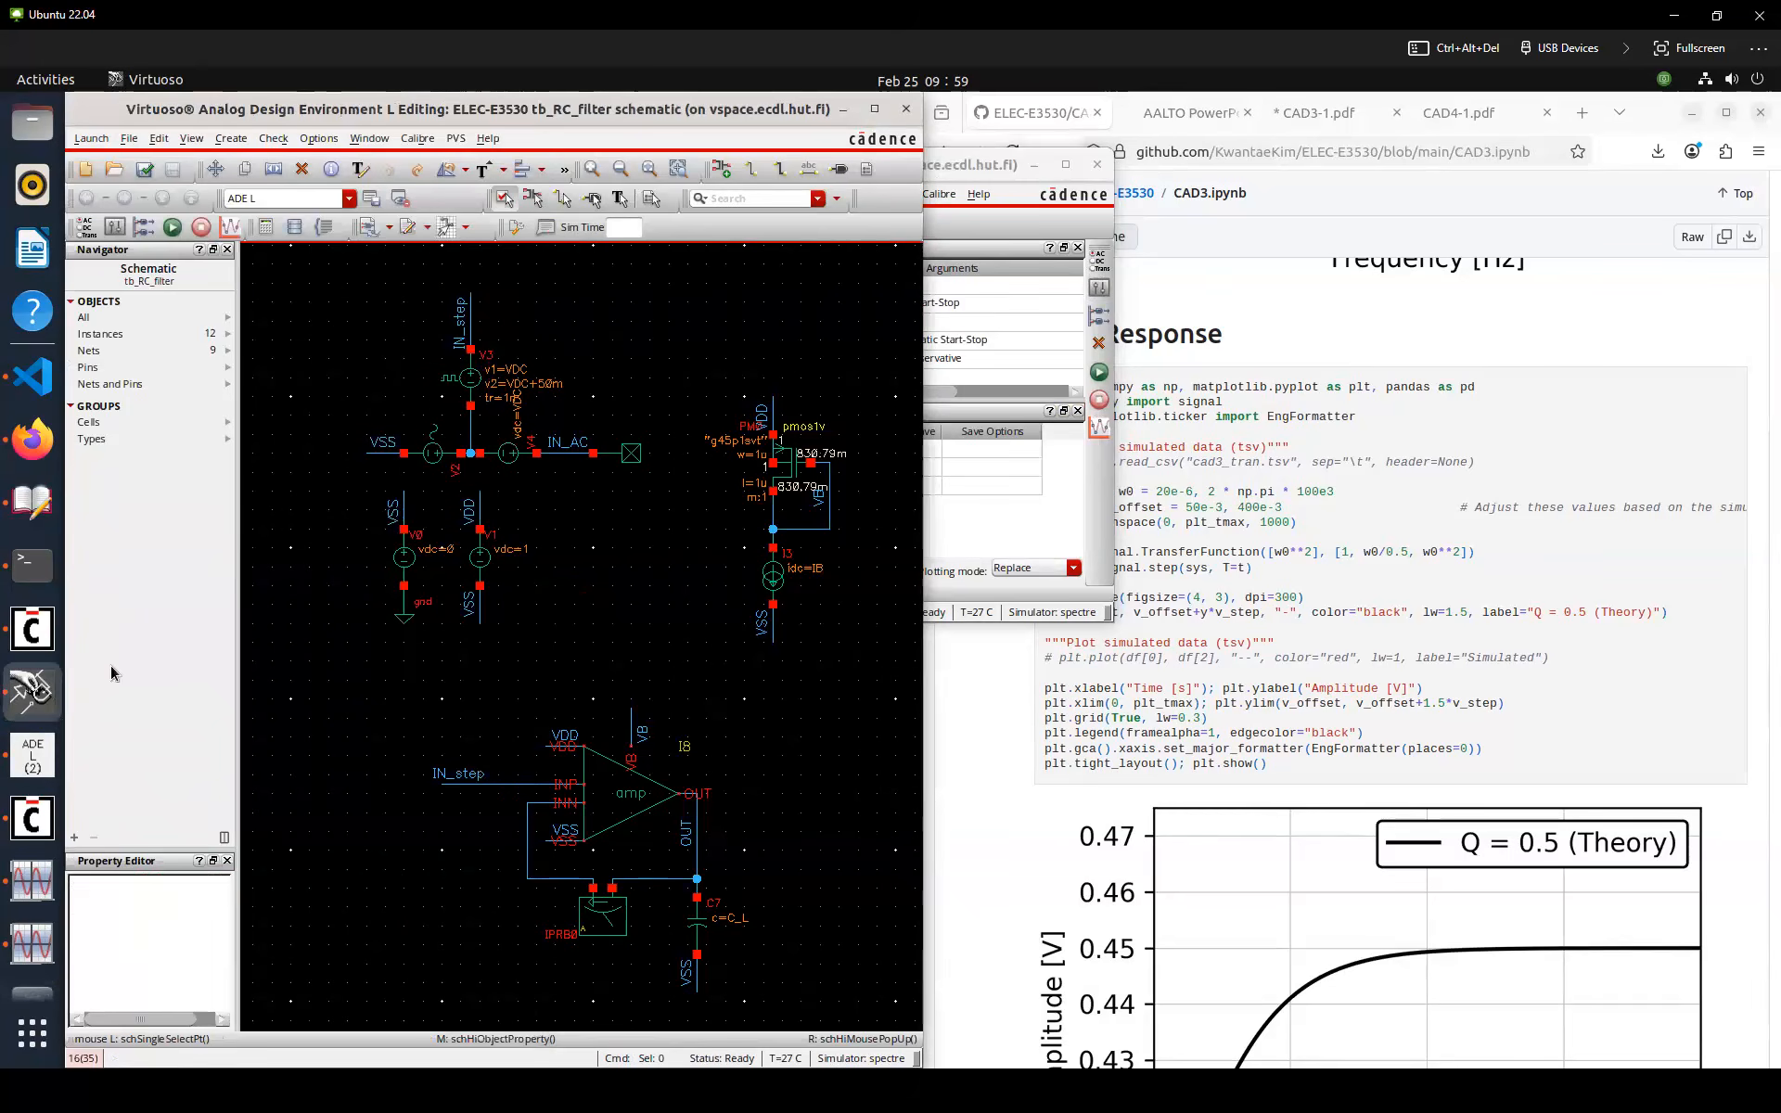
# Set the design variable t_tran to 20u and run the simulation
pyautogui.click(32, 757)
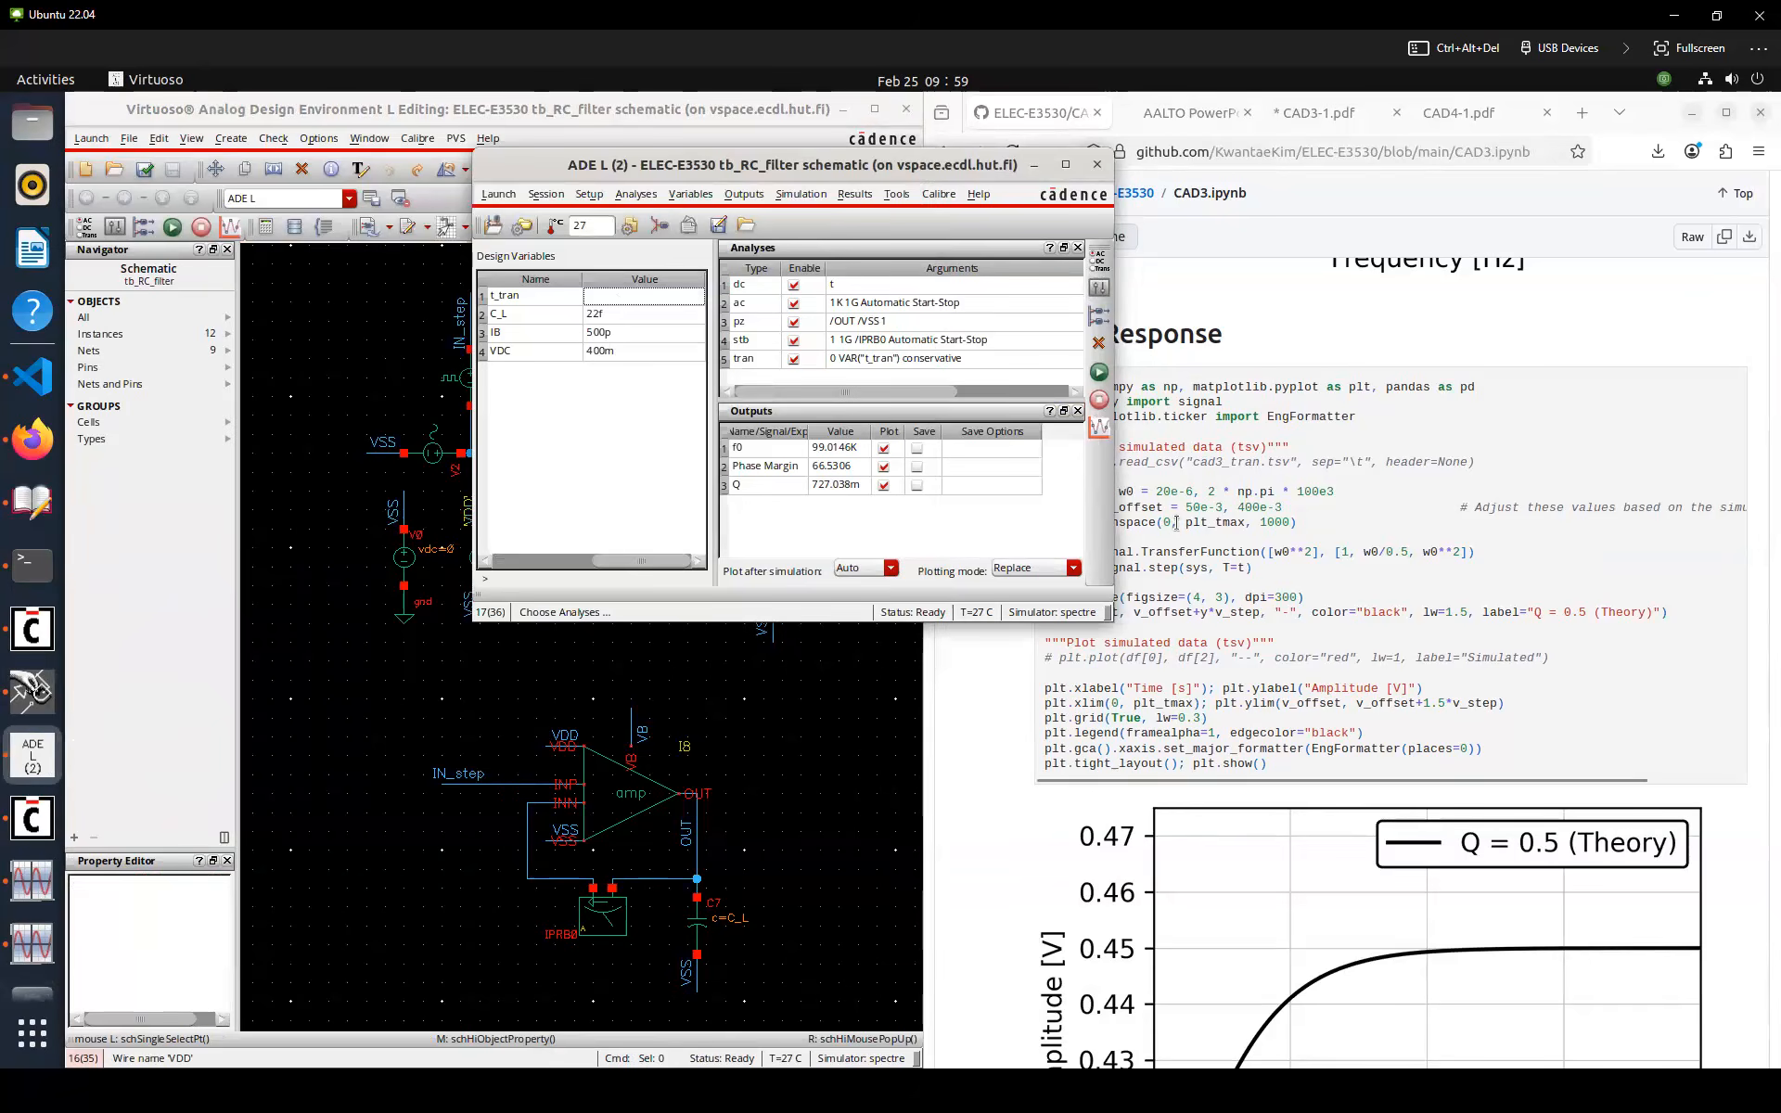
pyautogui.scroll(-4, 1206, 650)
pyautogui.click(640, 297)
pyautogui.write('20u')
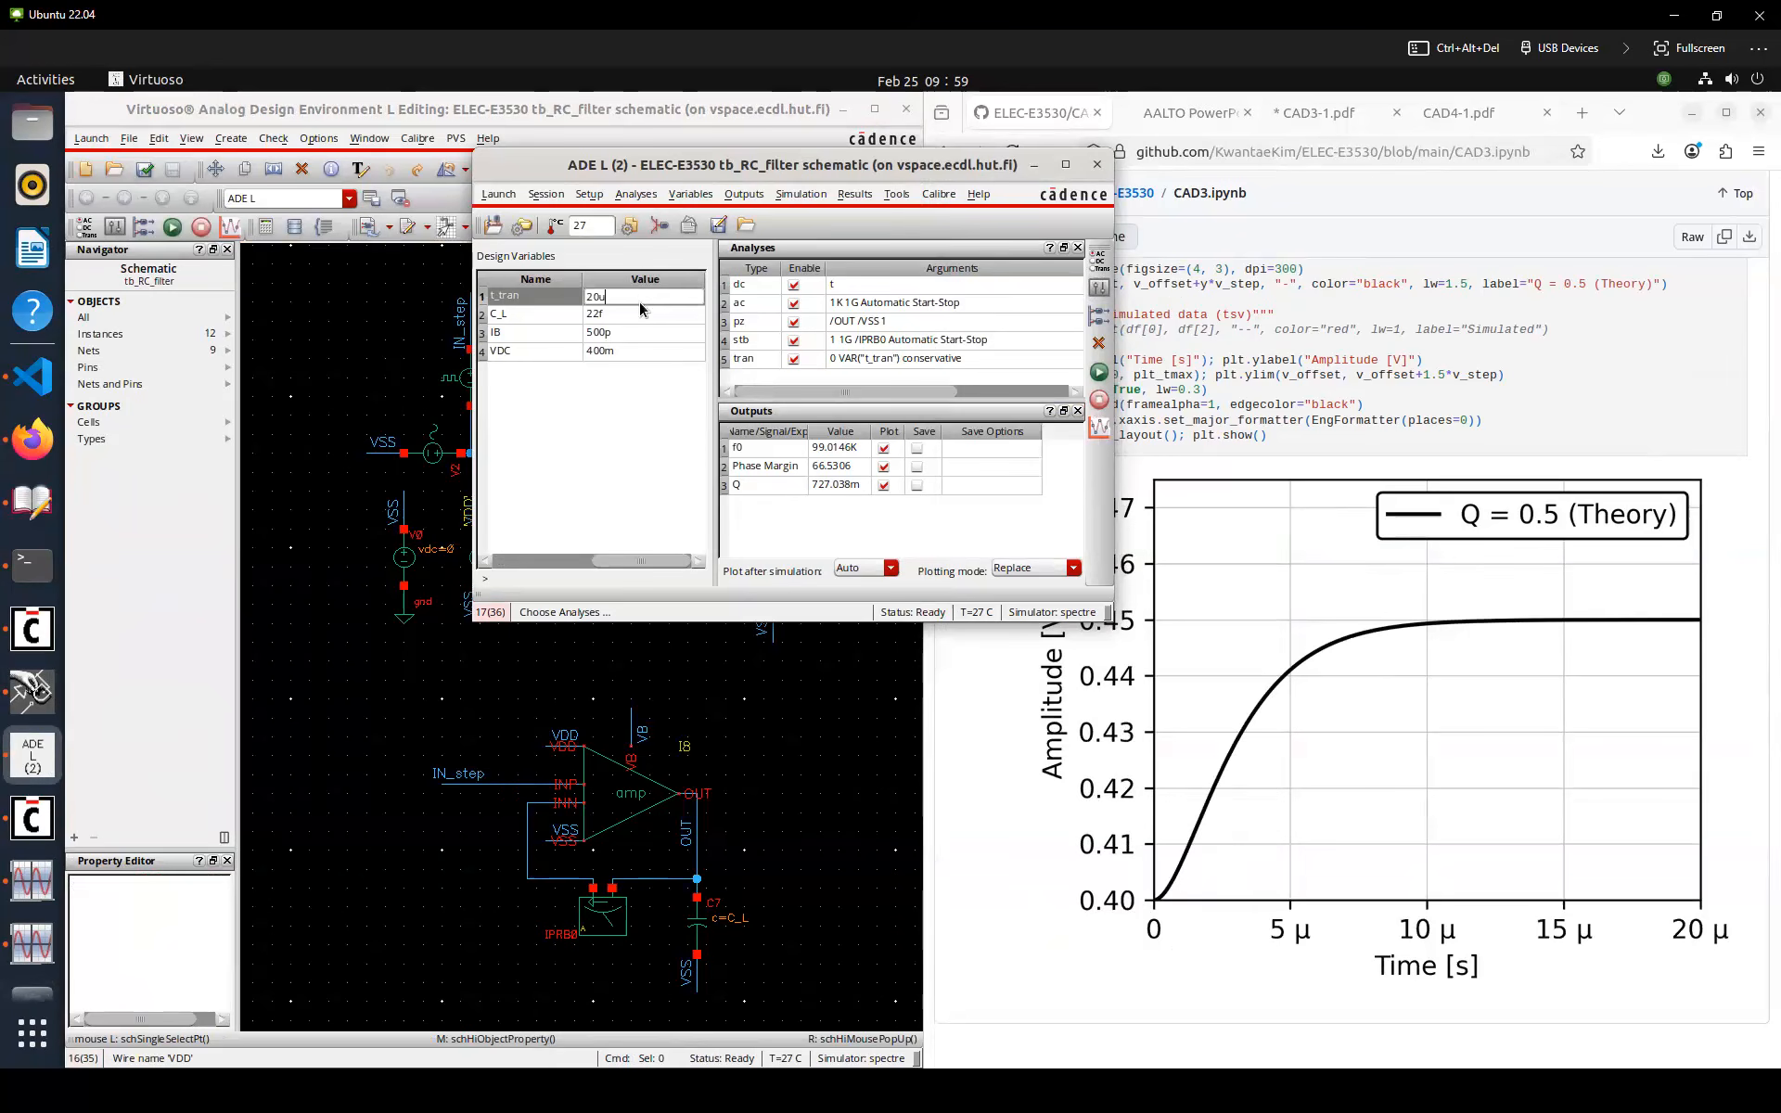
pyautogui.press('Return')
pyautogui.click(1099, 373)
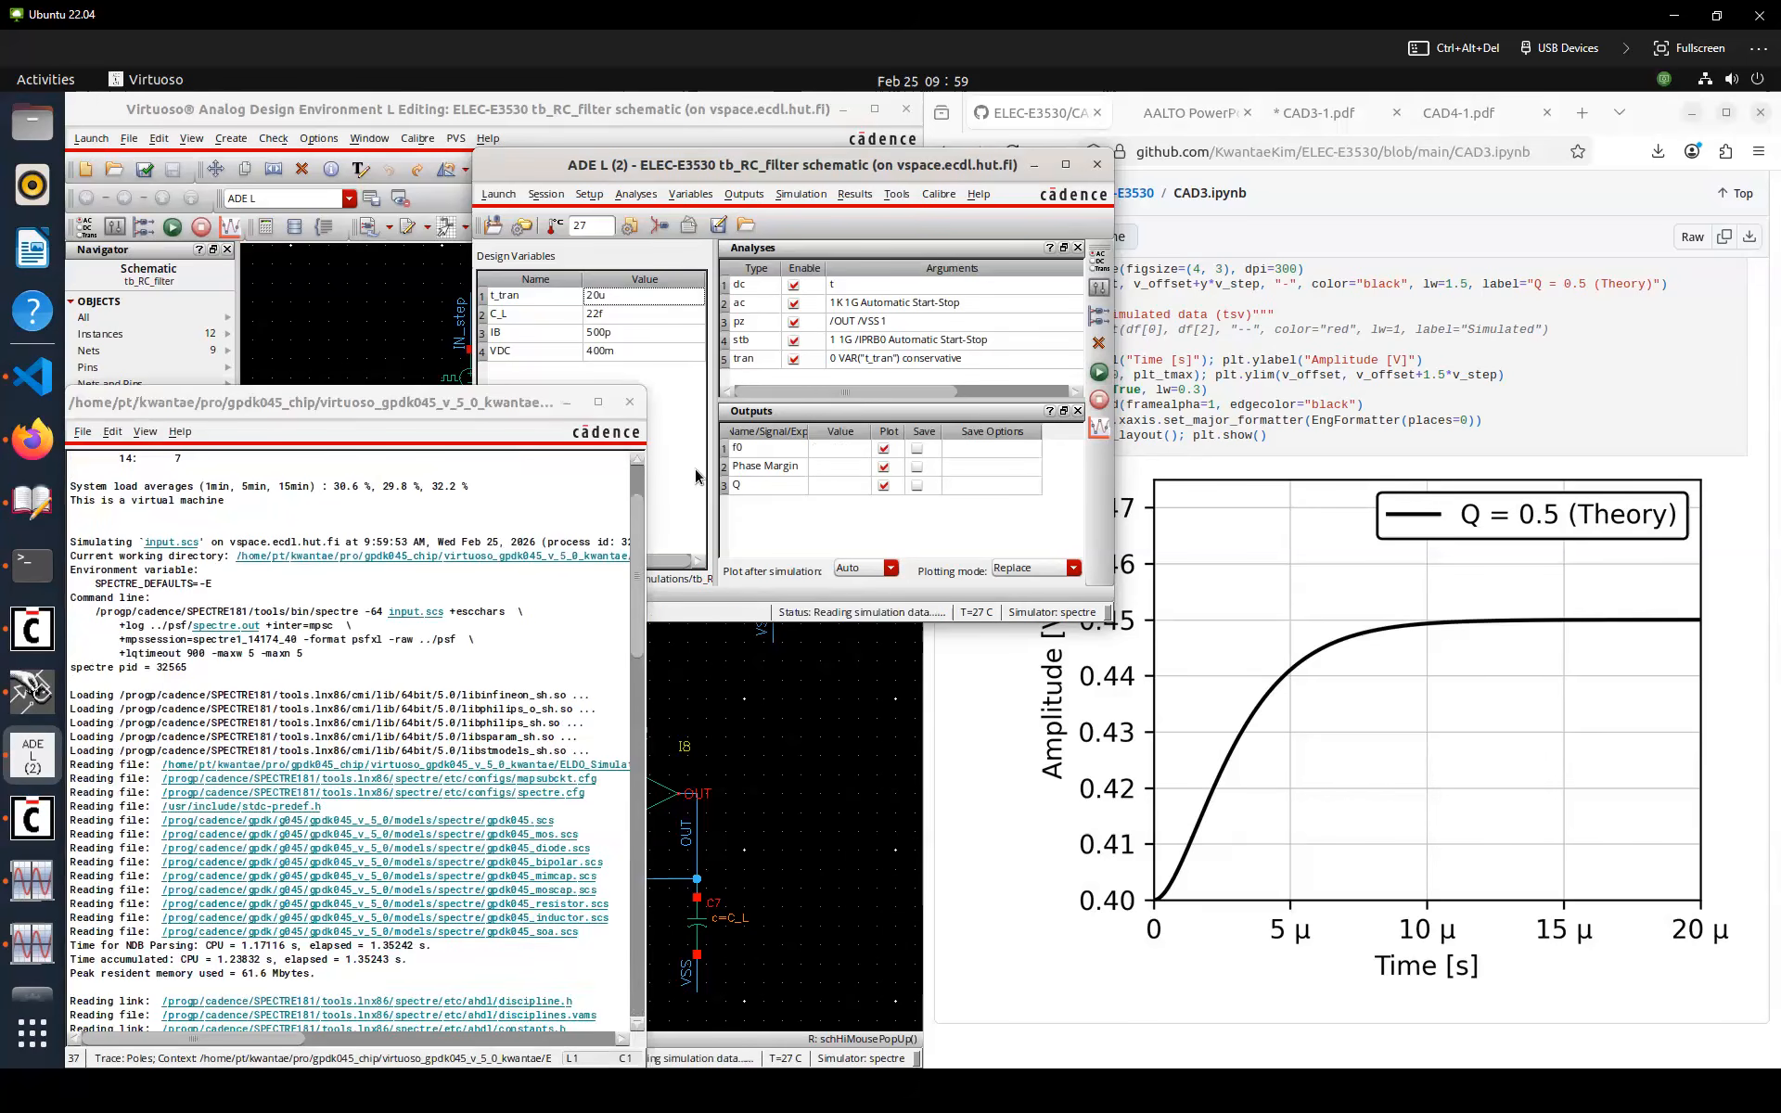
# Plot the transient voltages of the IN_step and OUT nets from the schematic
pyautogui.click(804, 747)
pyautogui.press('F8')
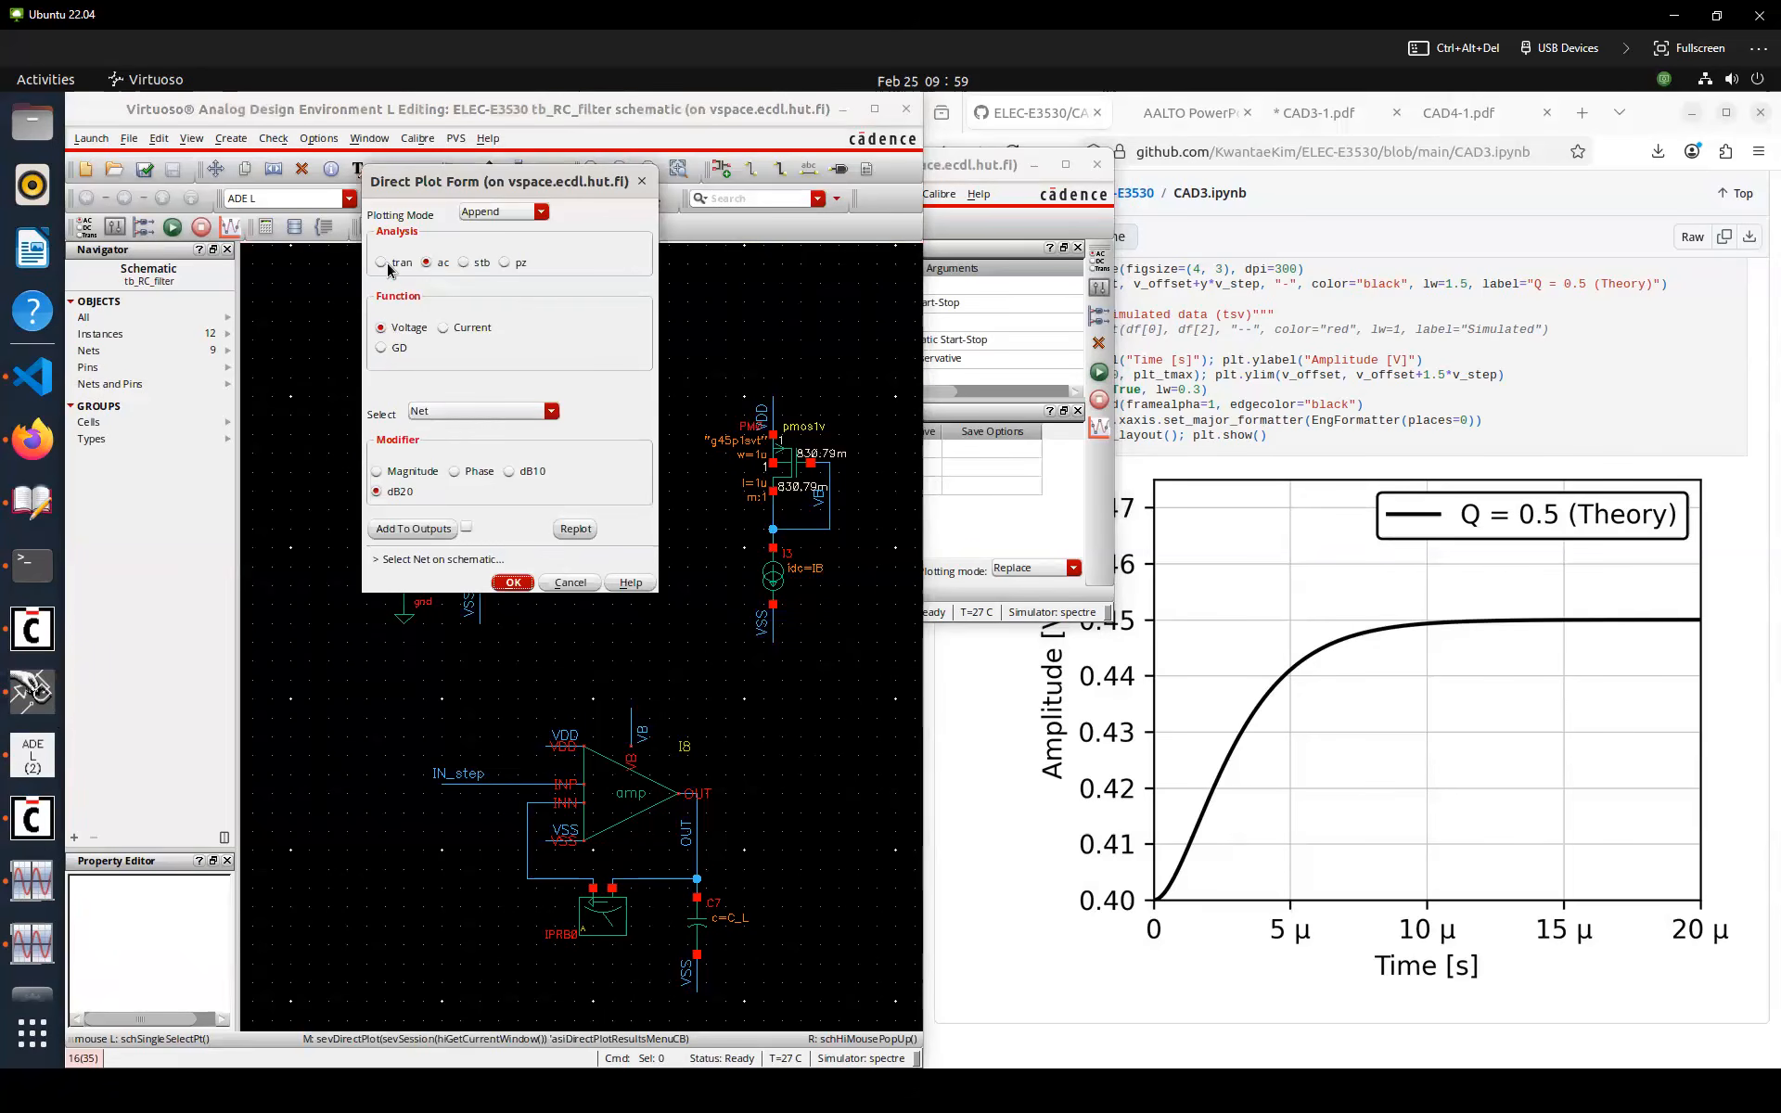
pyautogui.click(387, 268)
pyautogui.click(489, 784)
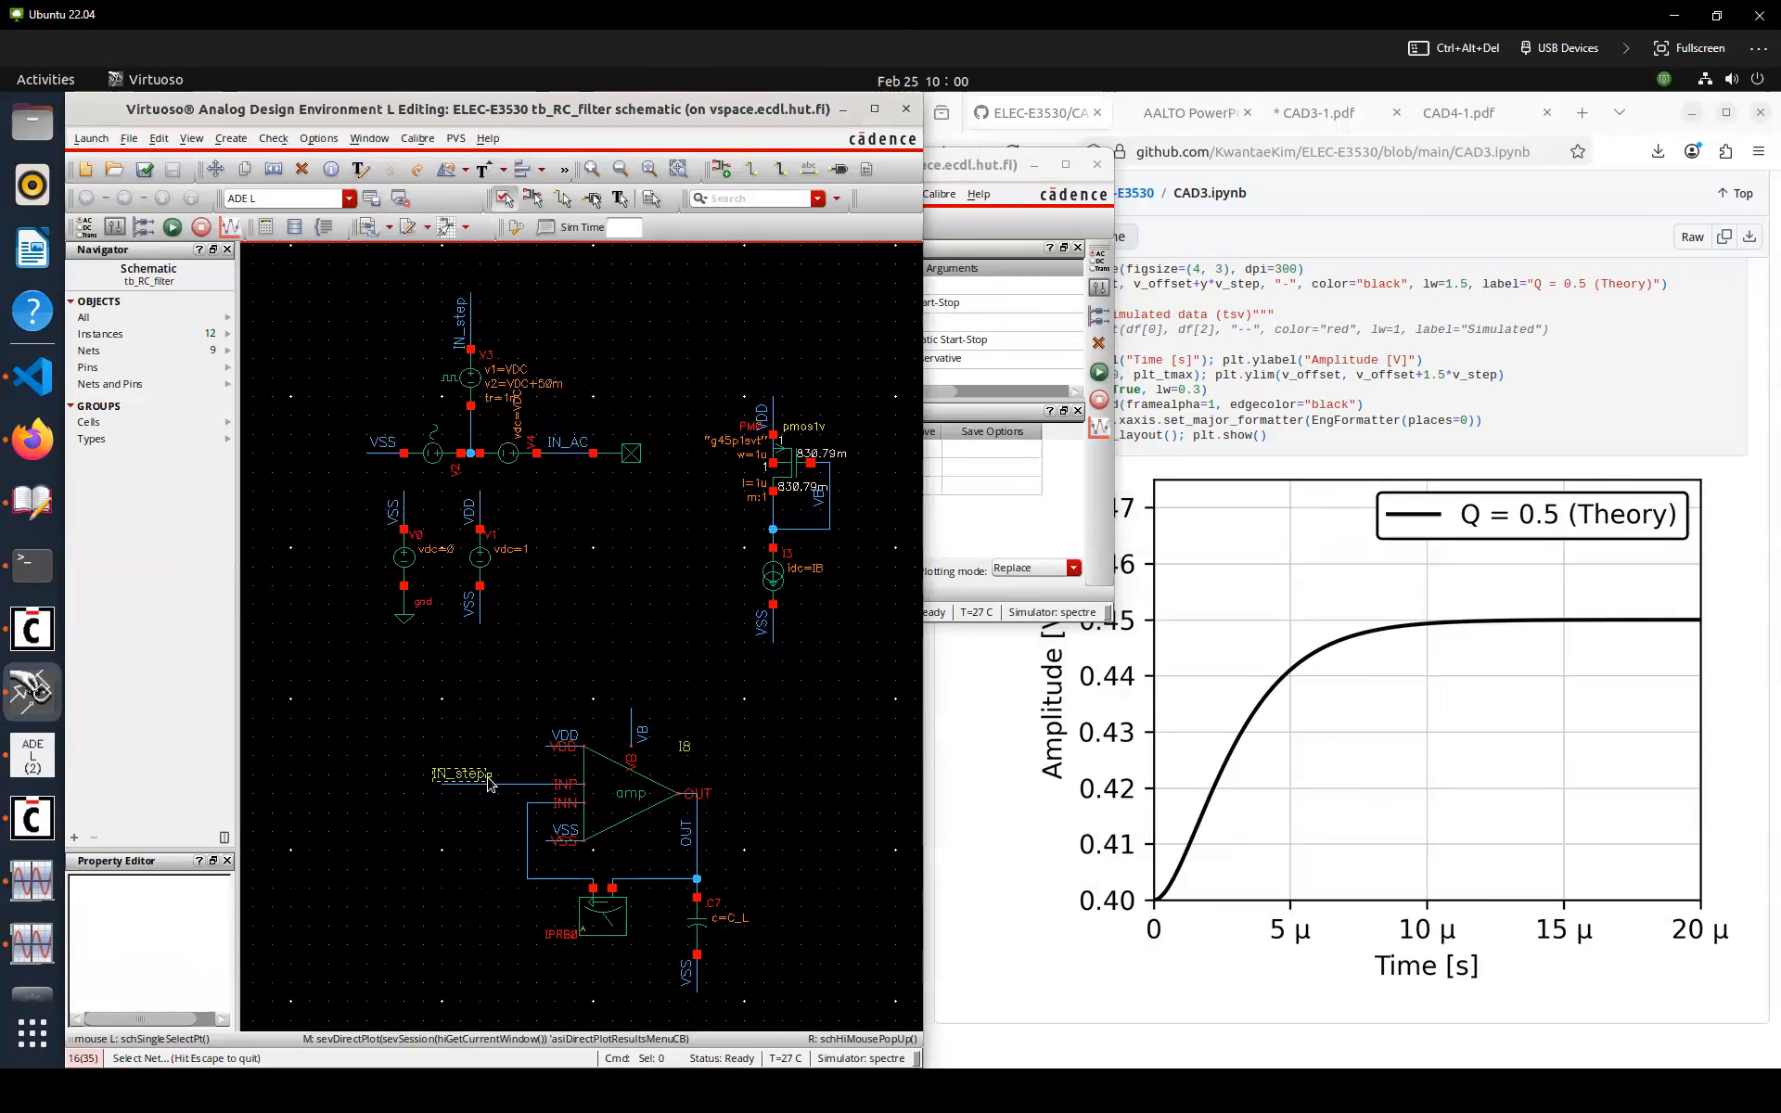
pyautogui.doubleClick(507, 785)
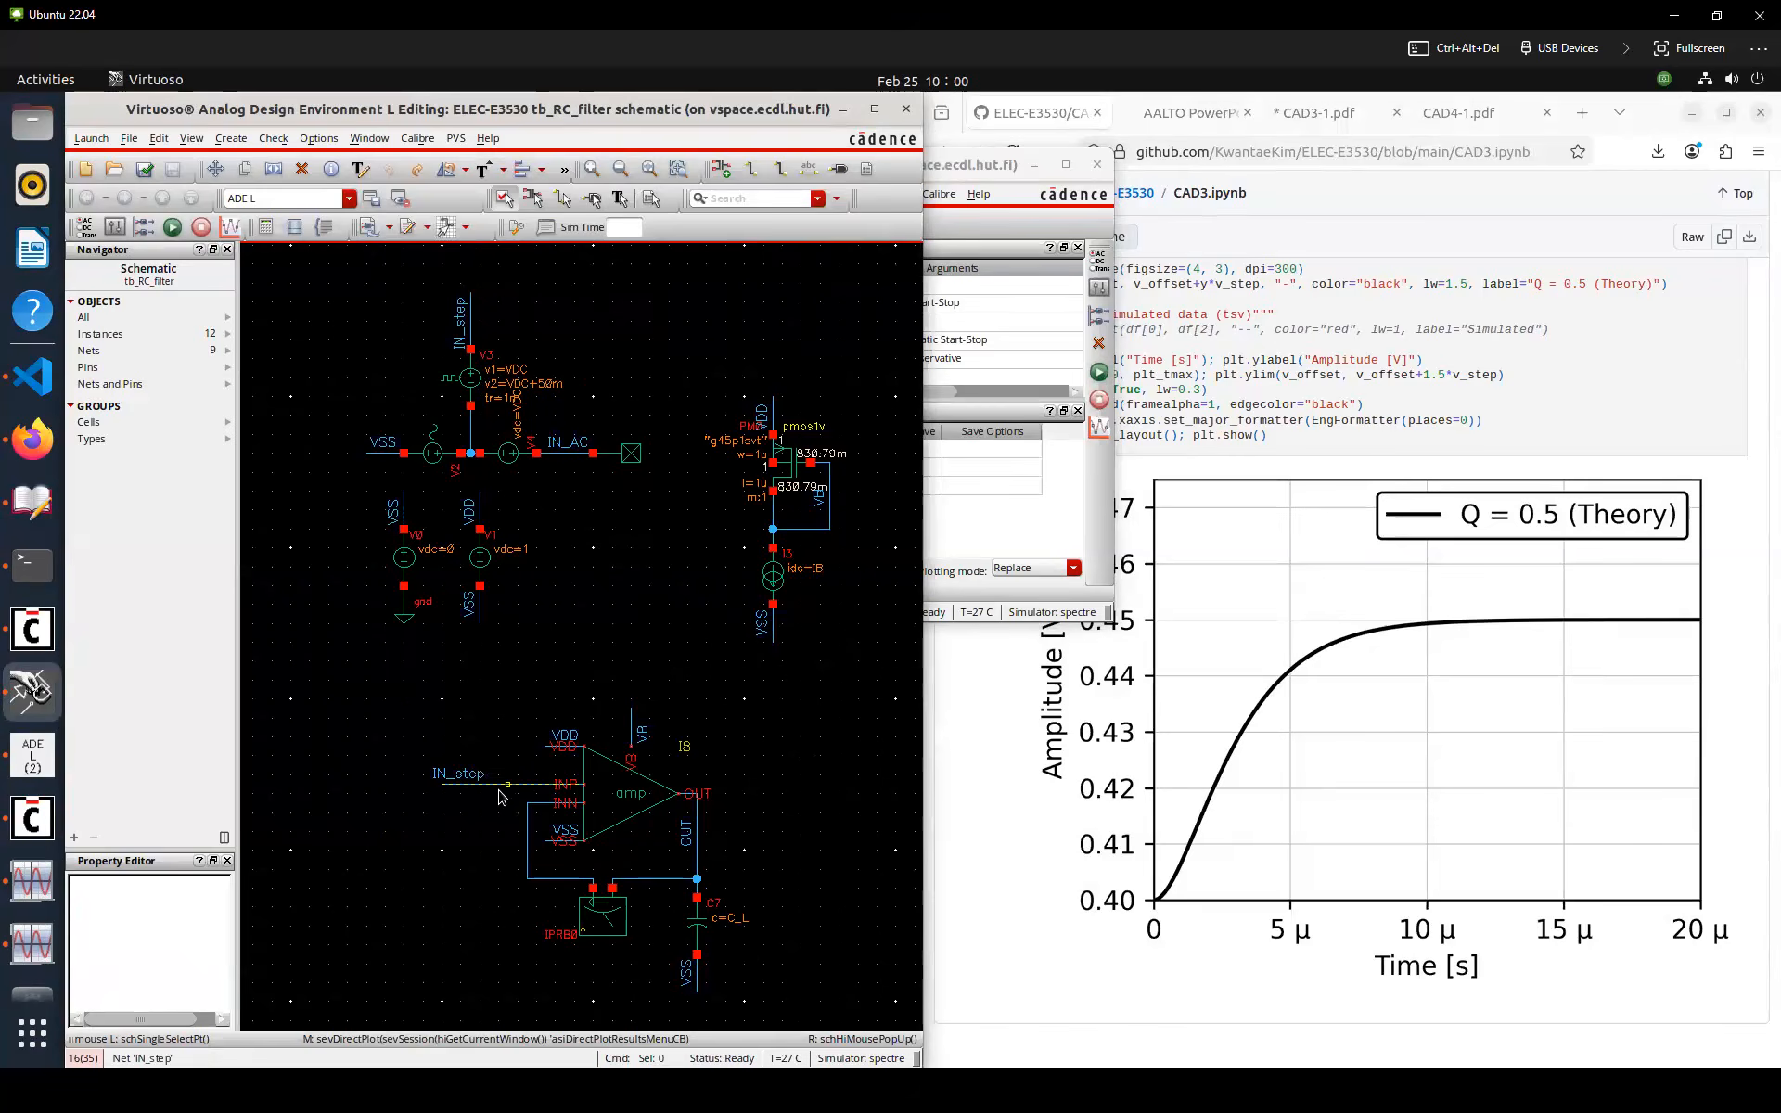
pyautogui.press('Escape')
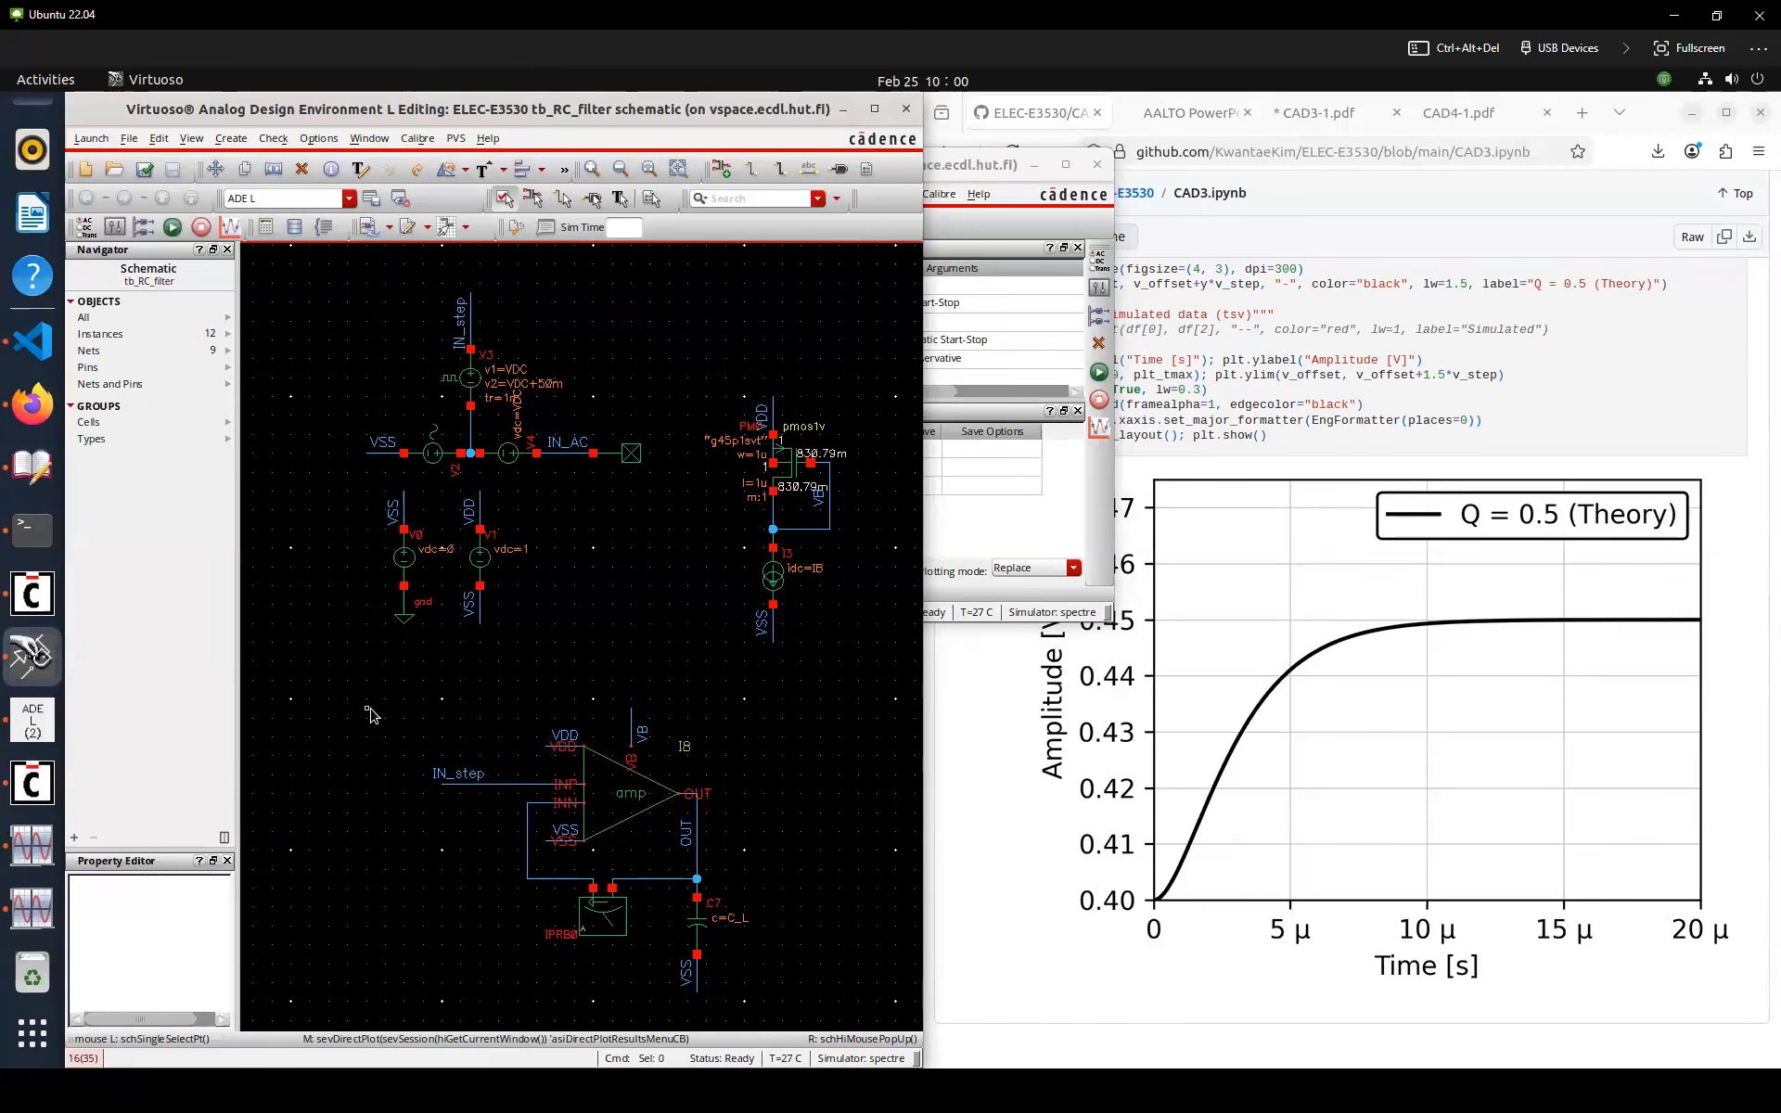
pyautogui.middleClick(374, 715)
pyautogui.click(402, 269)
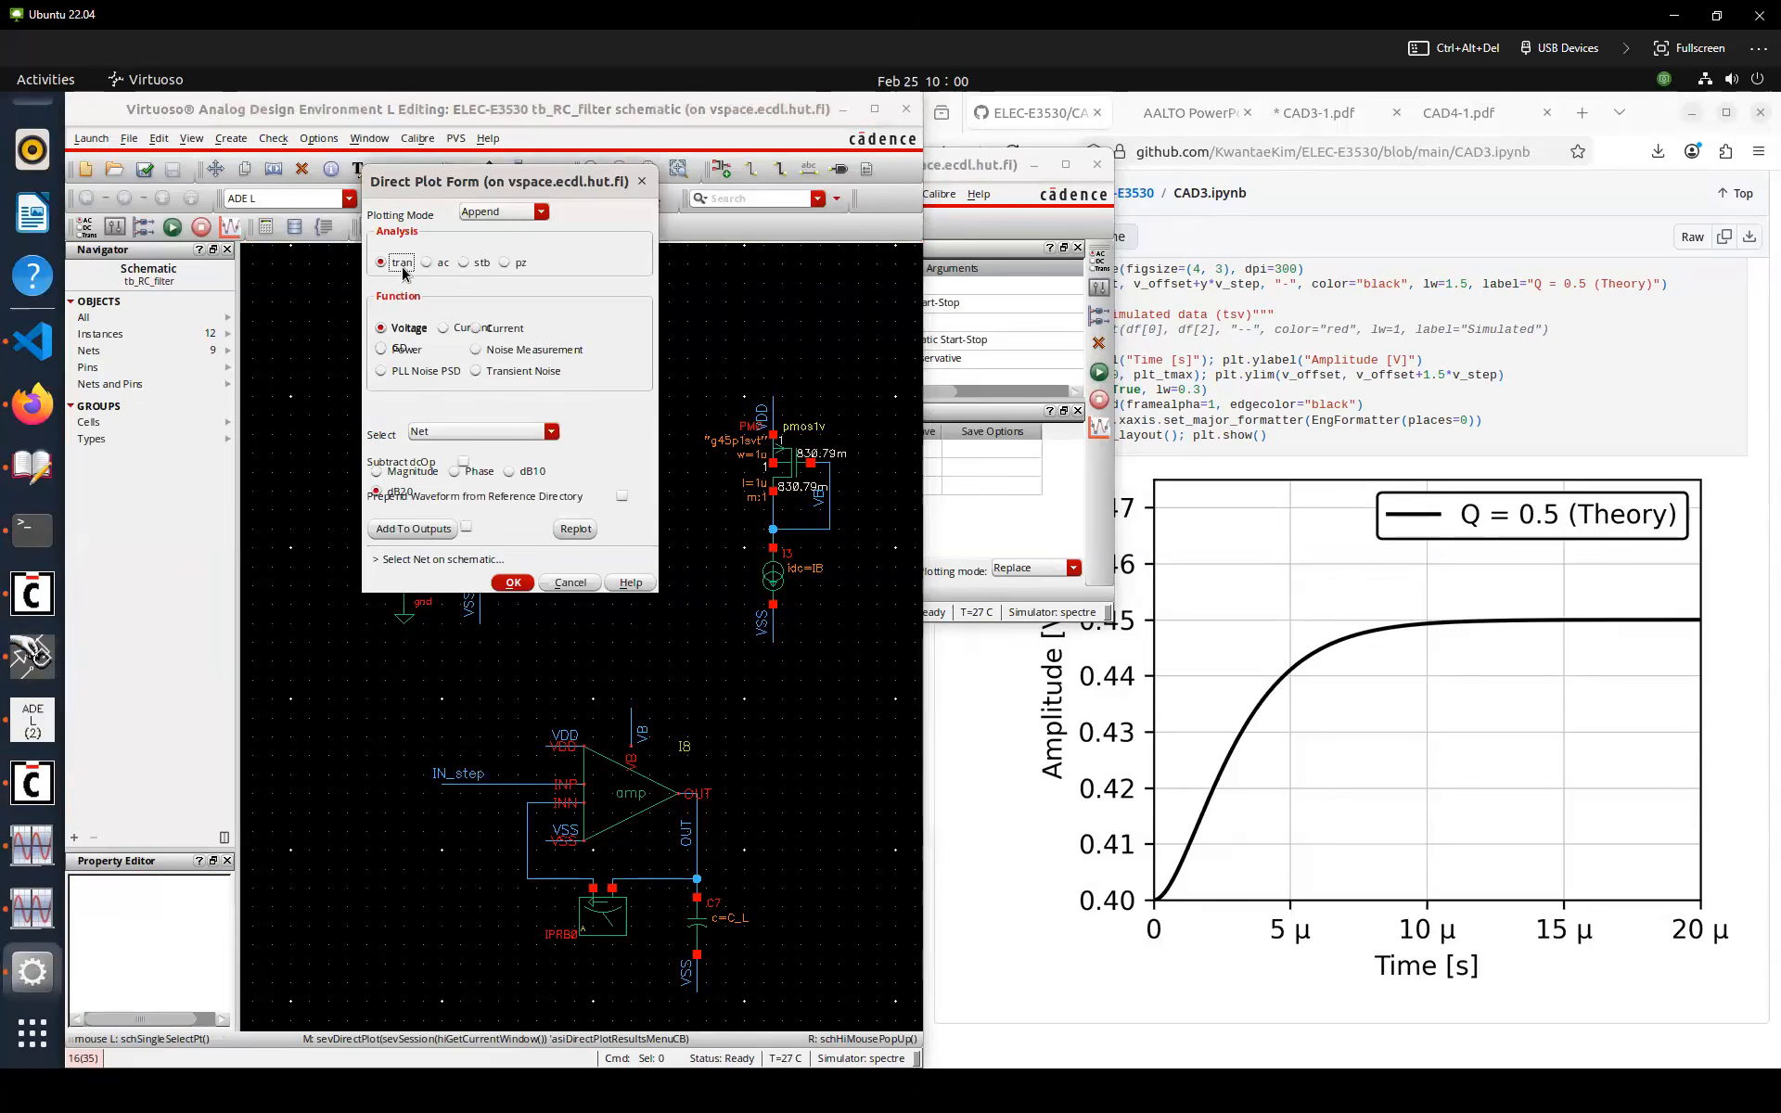
pyautogui.click(509, 789)
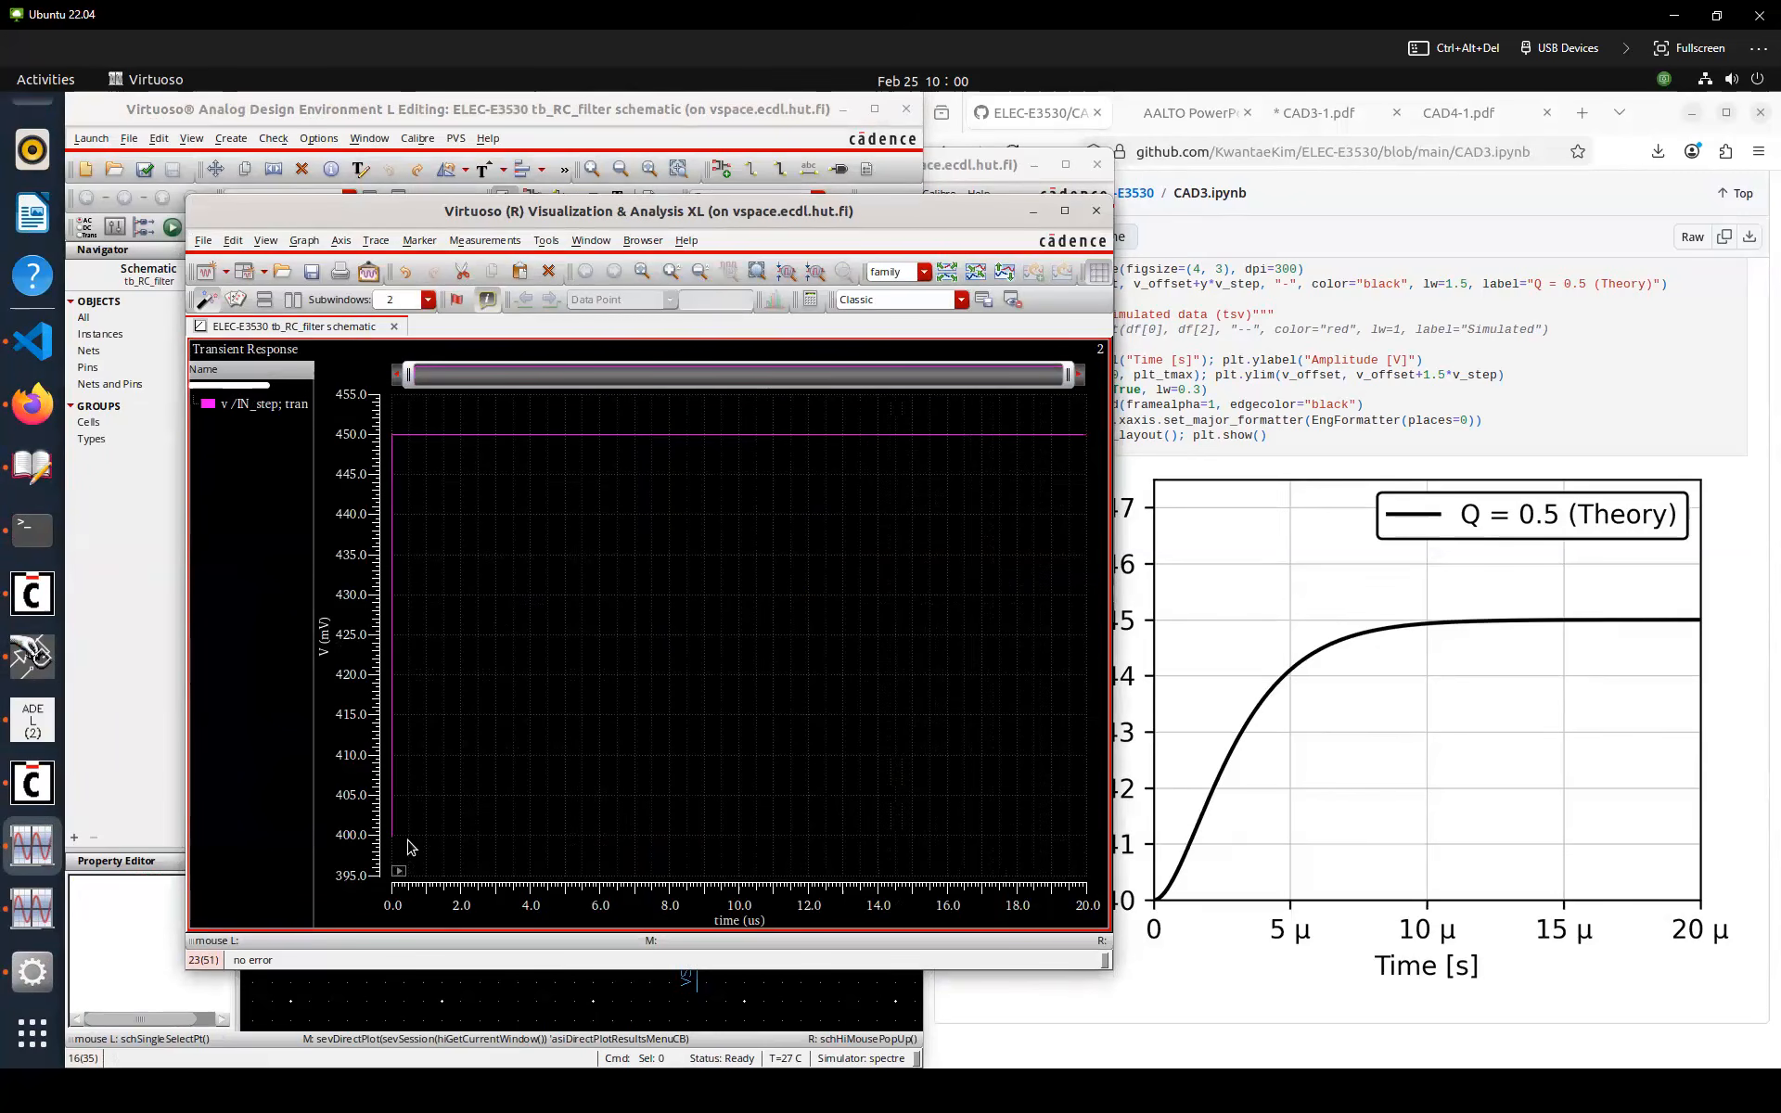
pyautogui.click(481, 999)
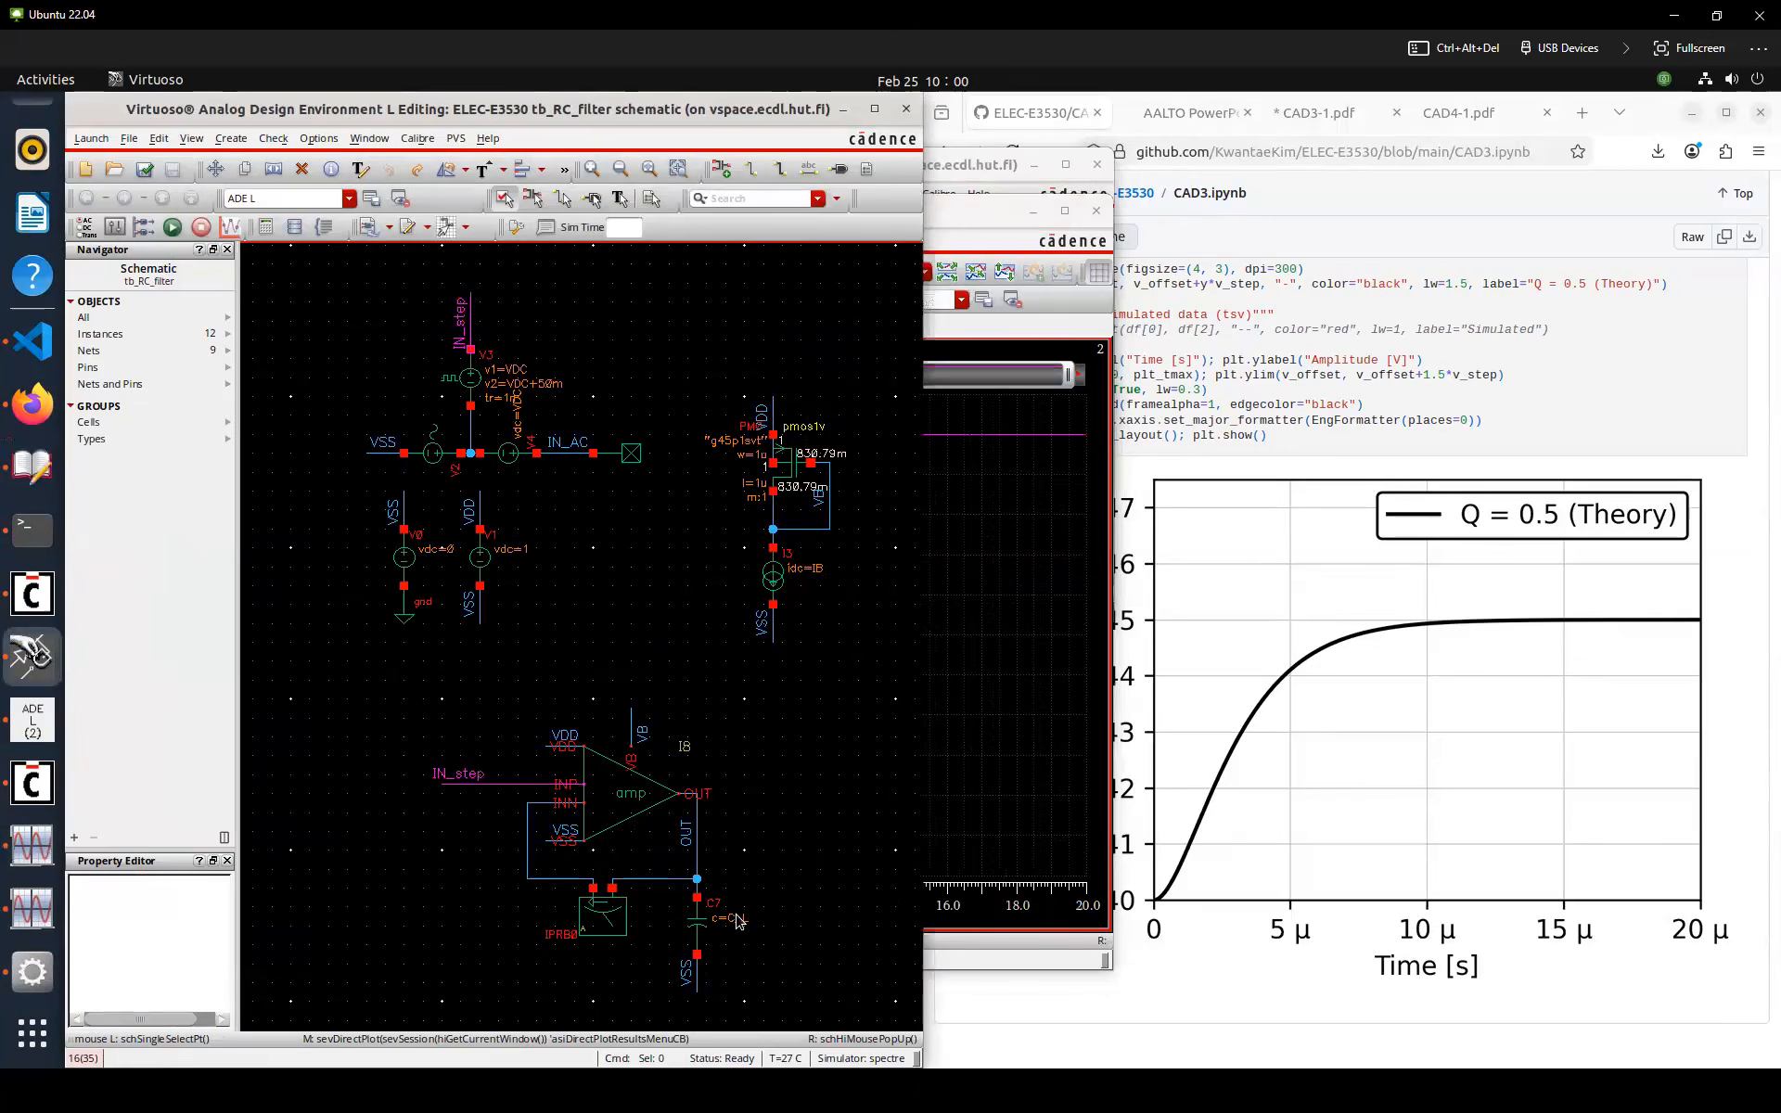
pyautogui.click(698, 836)
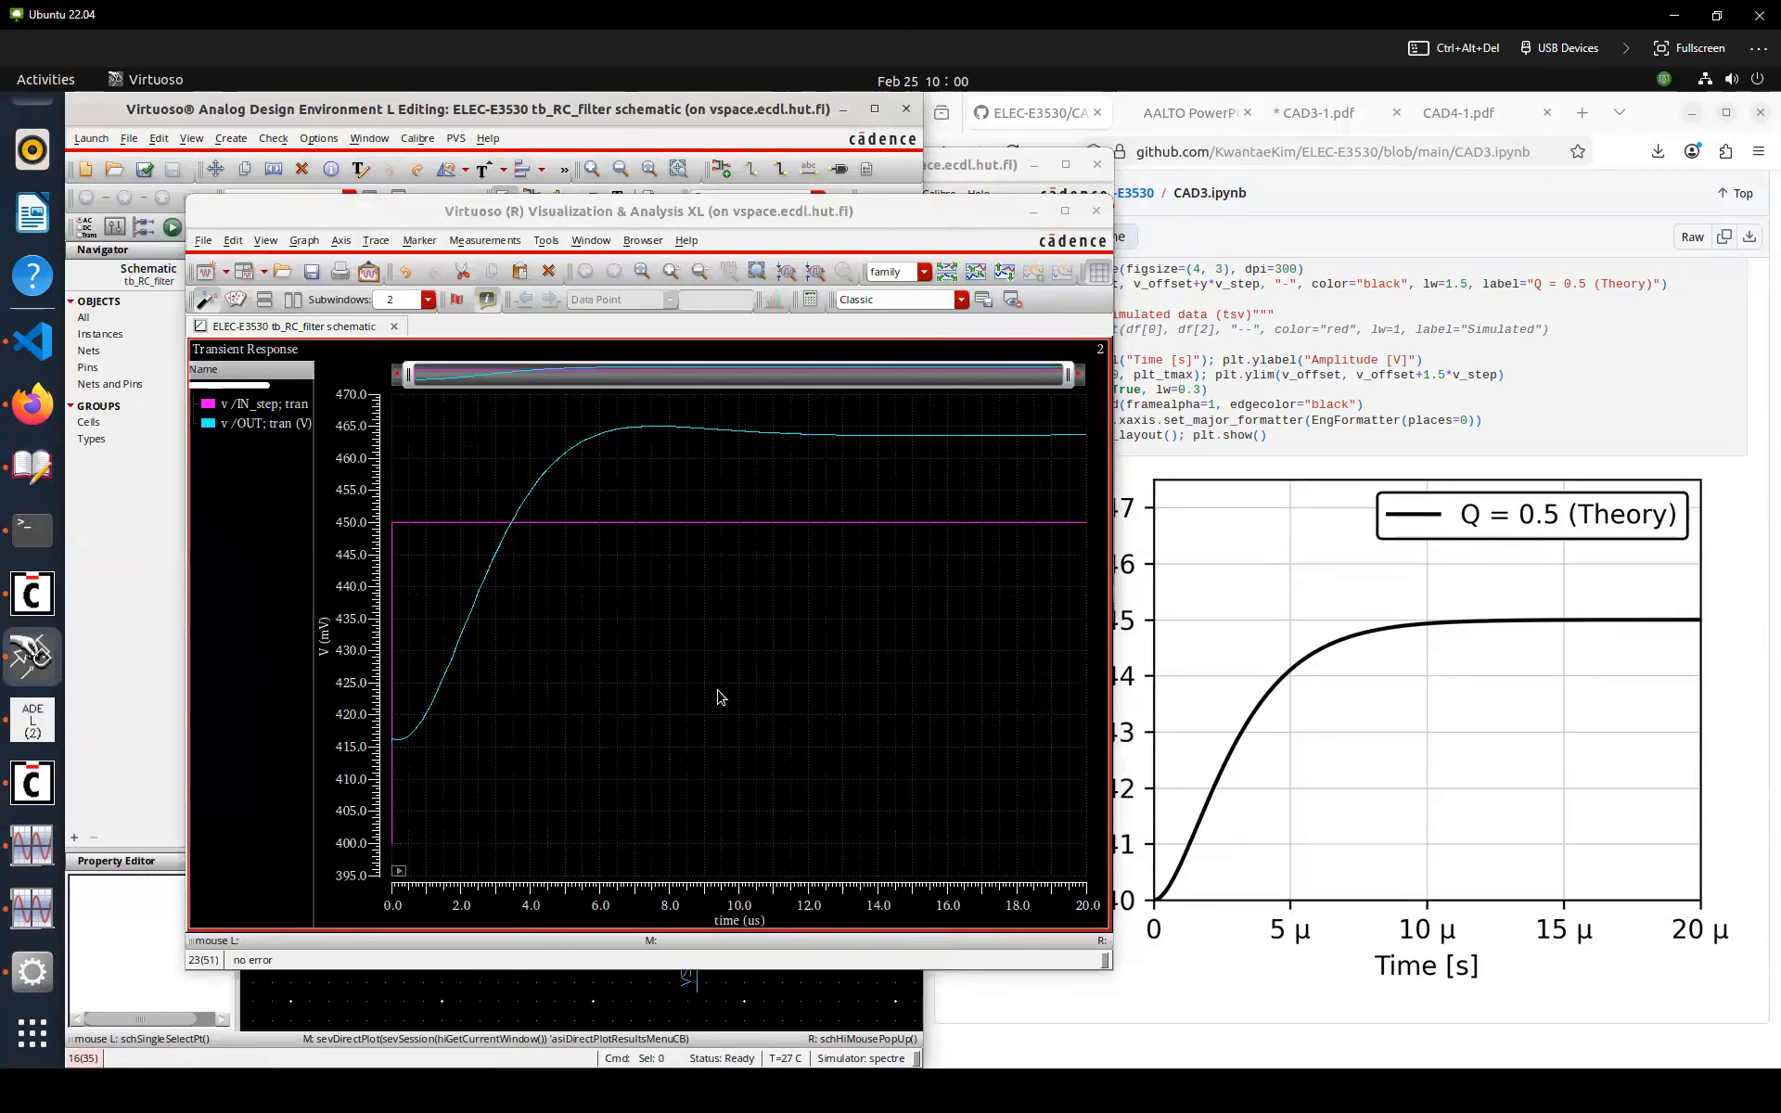
pyautogui.click(717, 691)
# Send the OUT transient trace to a table and copy all its data to the clipboard
pyautogui.rightClick(261, 428)
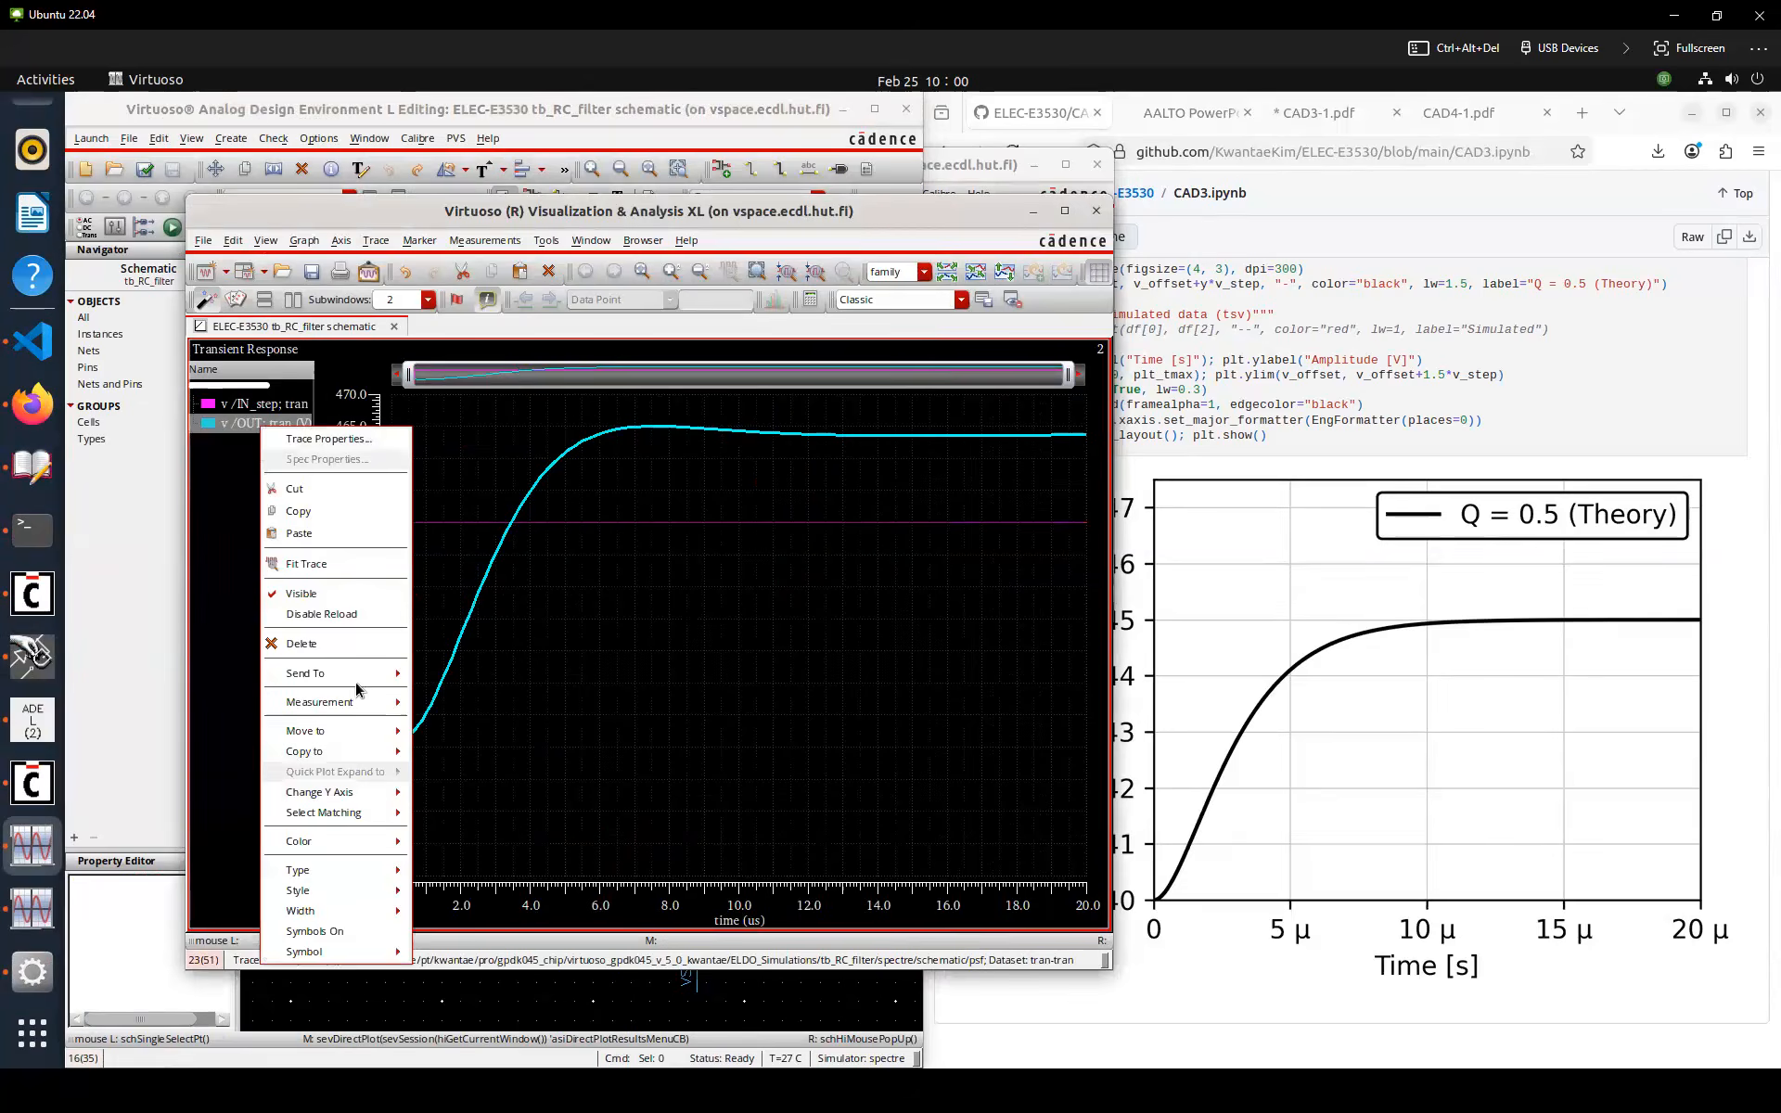
pyautogui.moveTo(358, 674)
pyautogui.moveTo(456, 700)
pyautogui.click(516, 700)
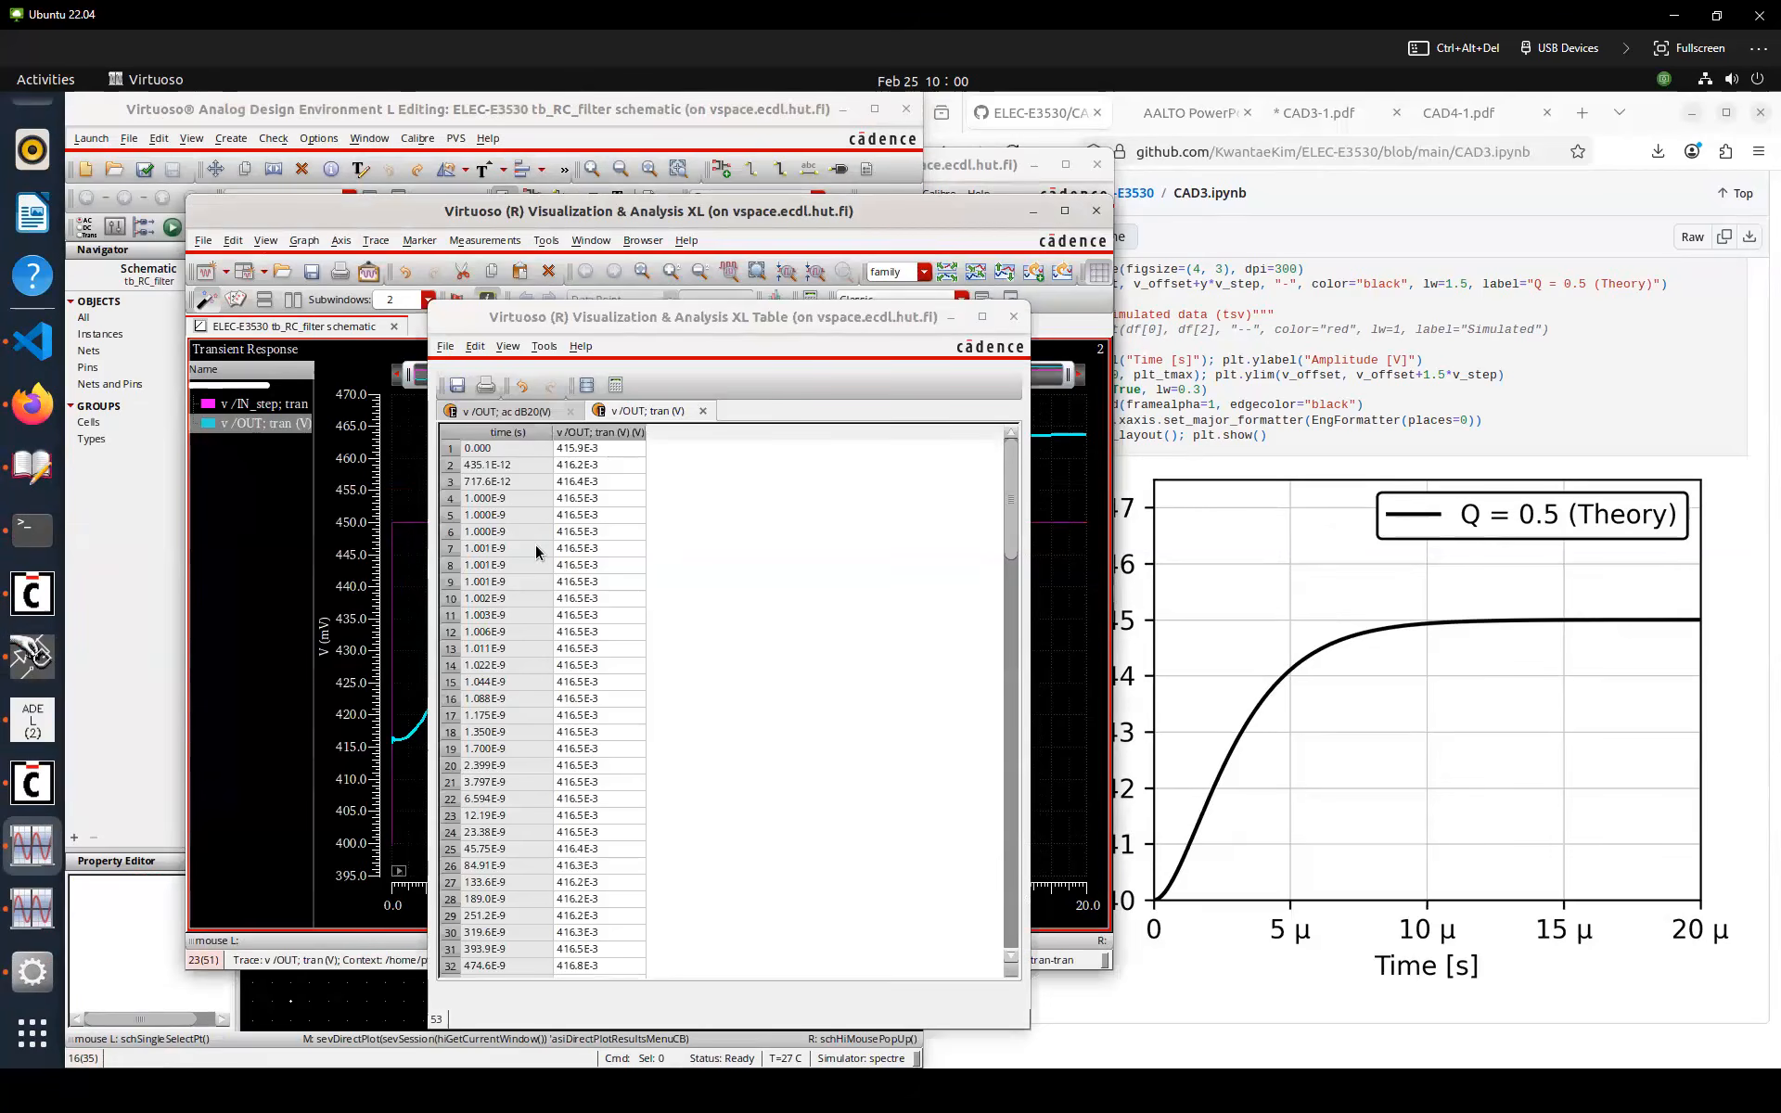
pyautogui.hotkey('ctrl', 'a')
pyautogui.rightClick(583, 546)
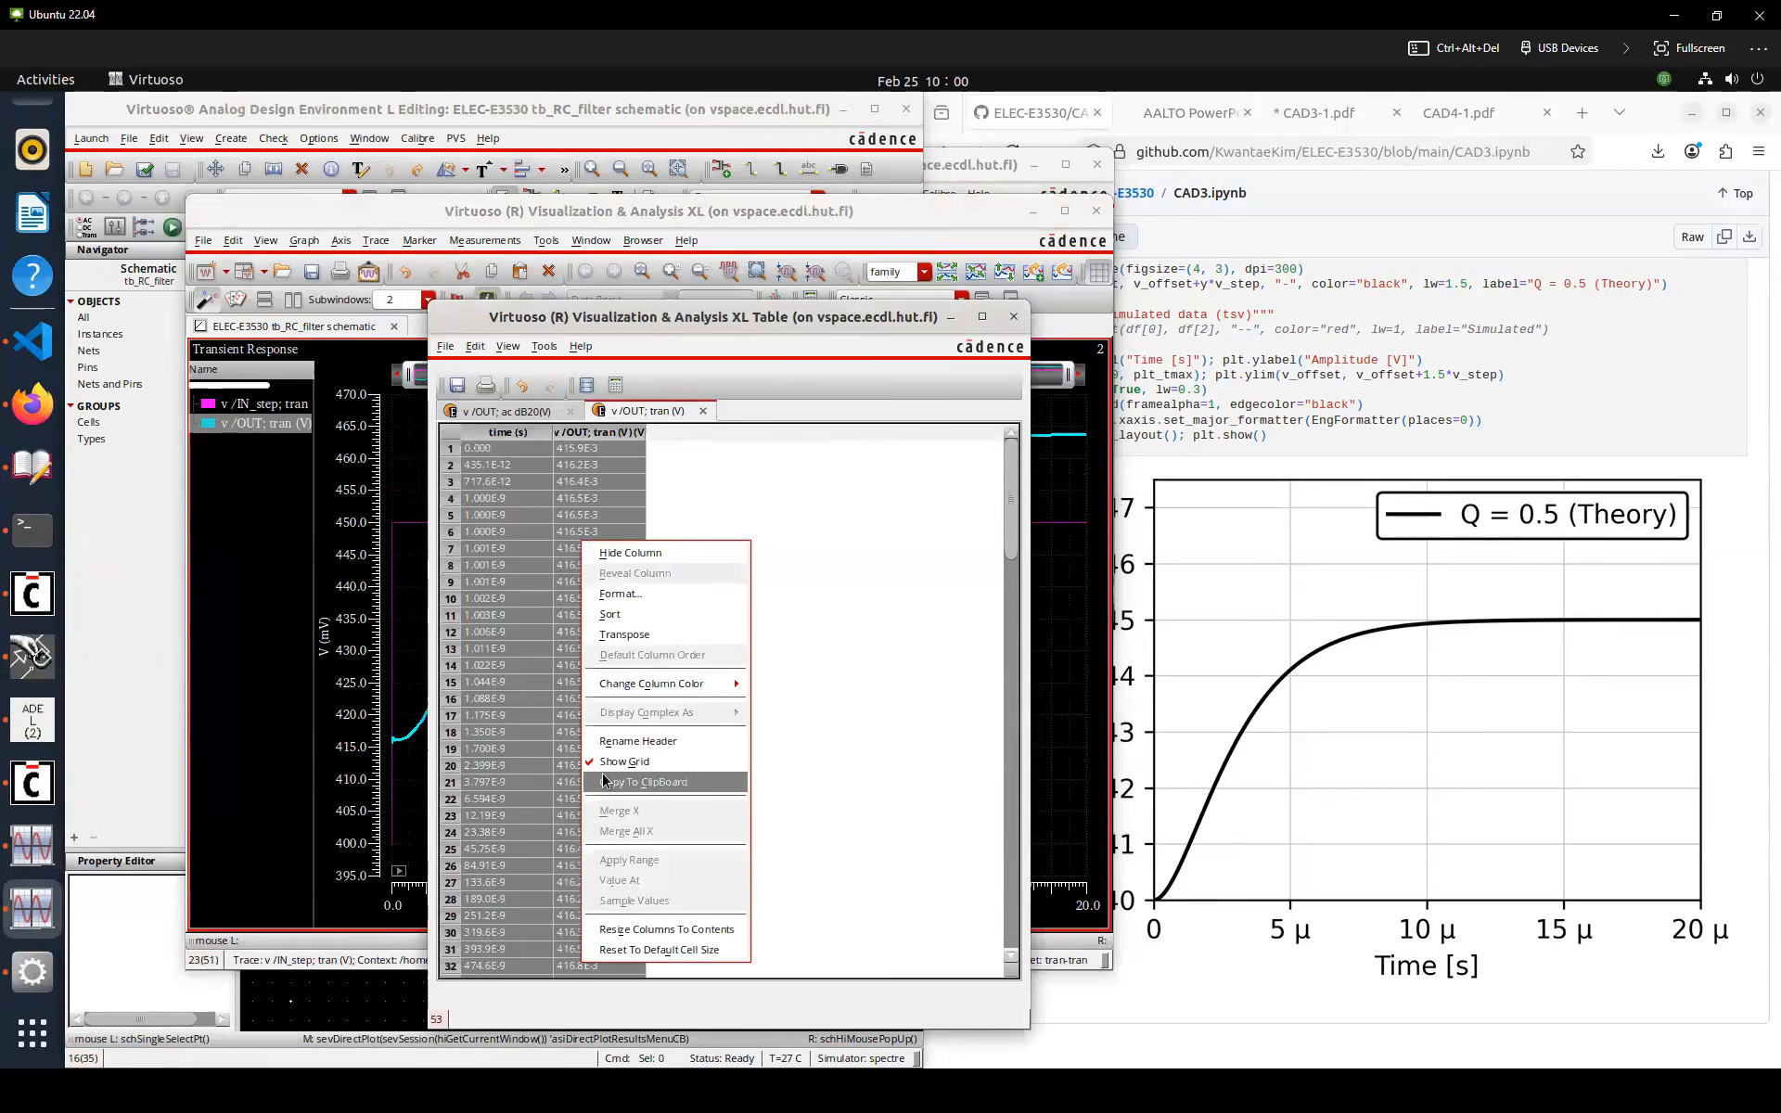
pyautogui.click(604, 781)
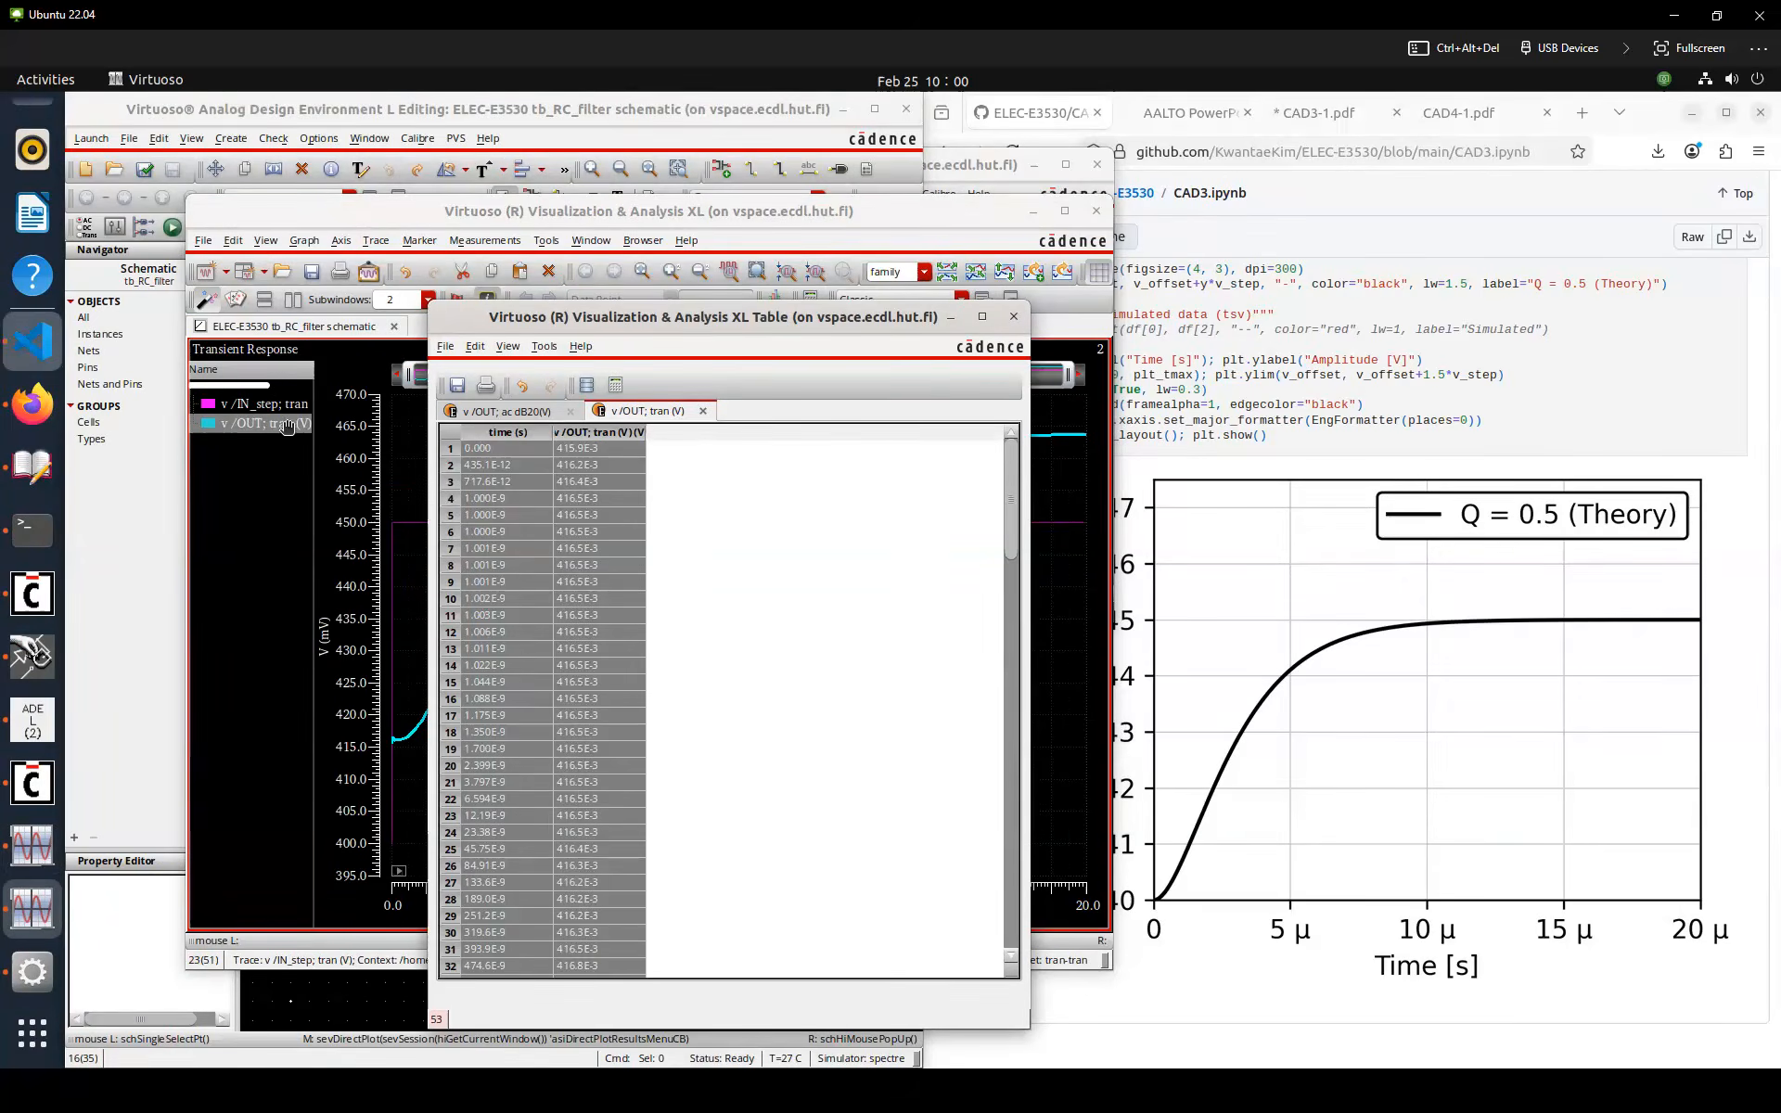
# Create a new file cad3_step.tsv in the workspace, paste the transient data, and save it
pyautogui.click(32, 342)
pyautogui.click(180, 168)
pyautogui.write('cad3_')
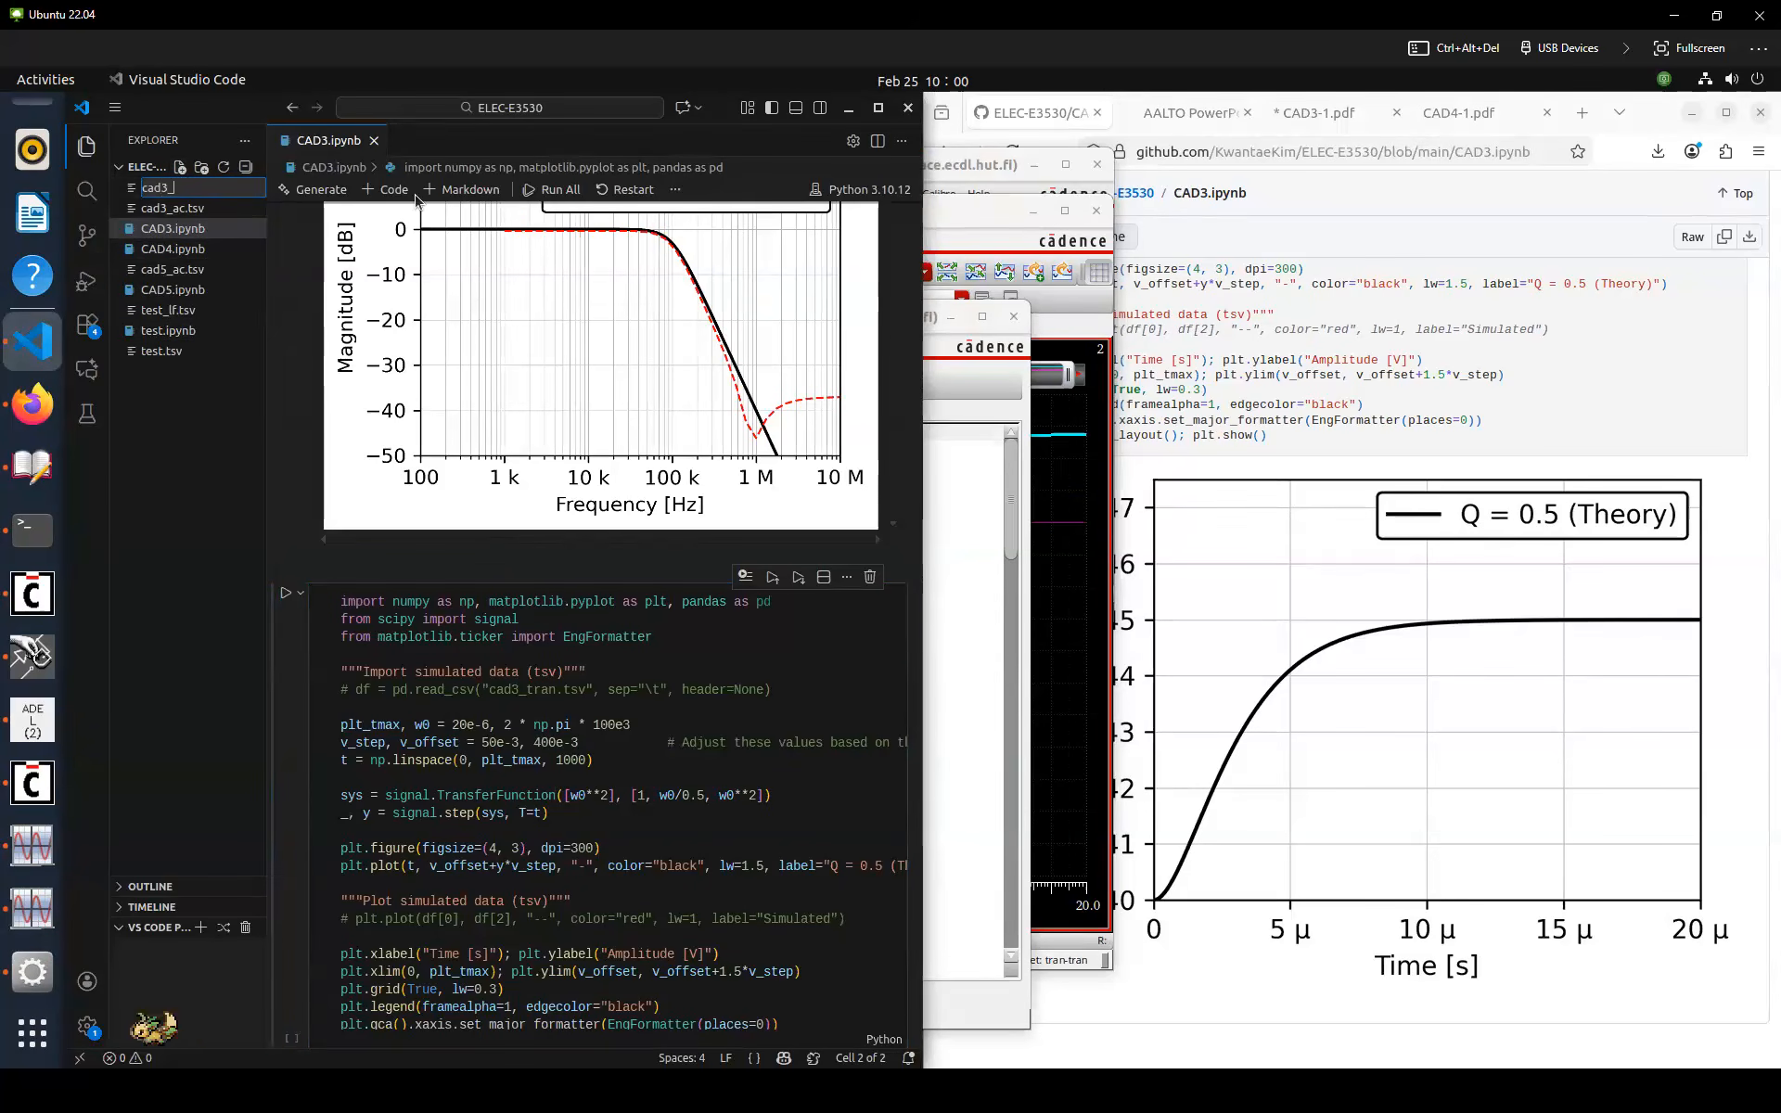
pyautogui.write('step.tsv')
pyautogui.press('Return')
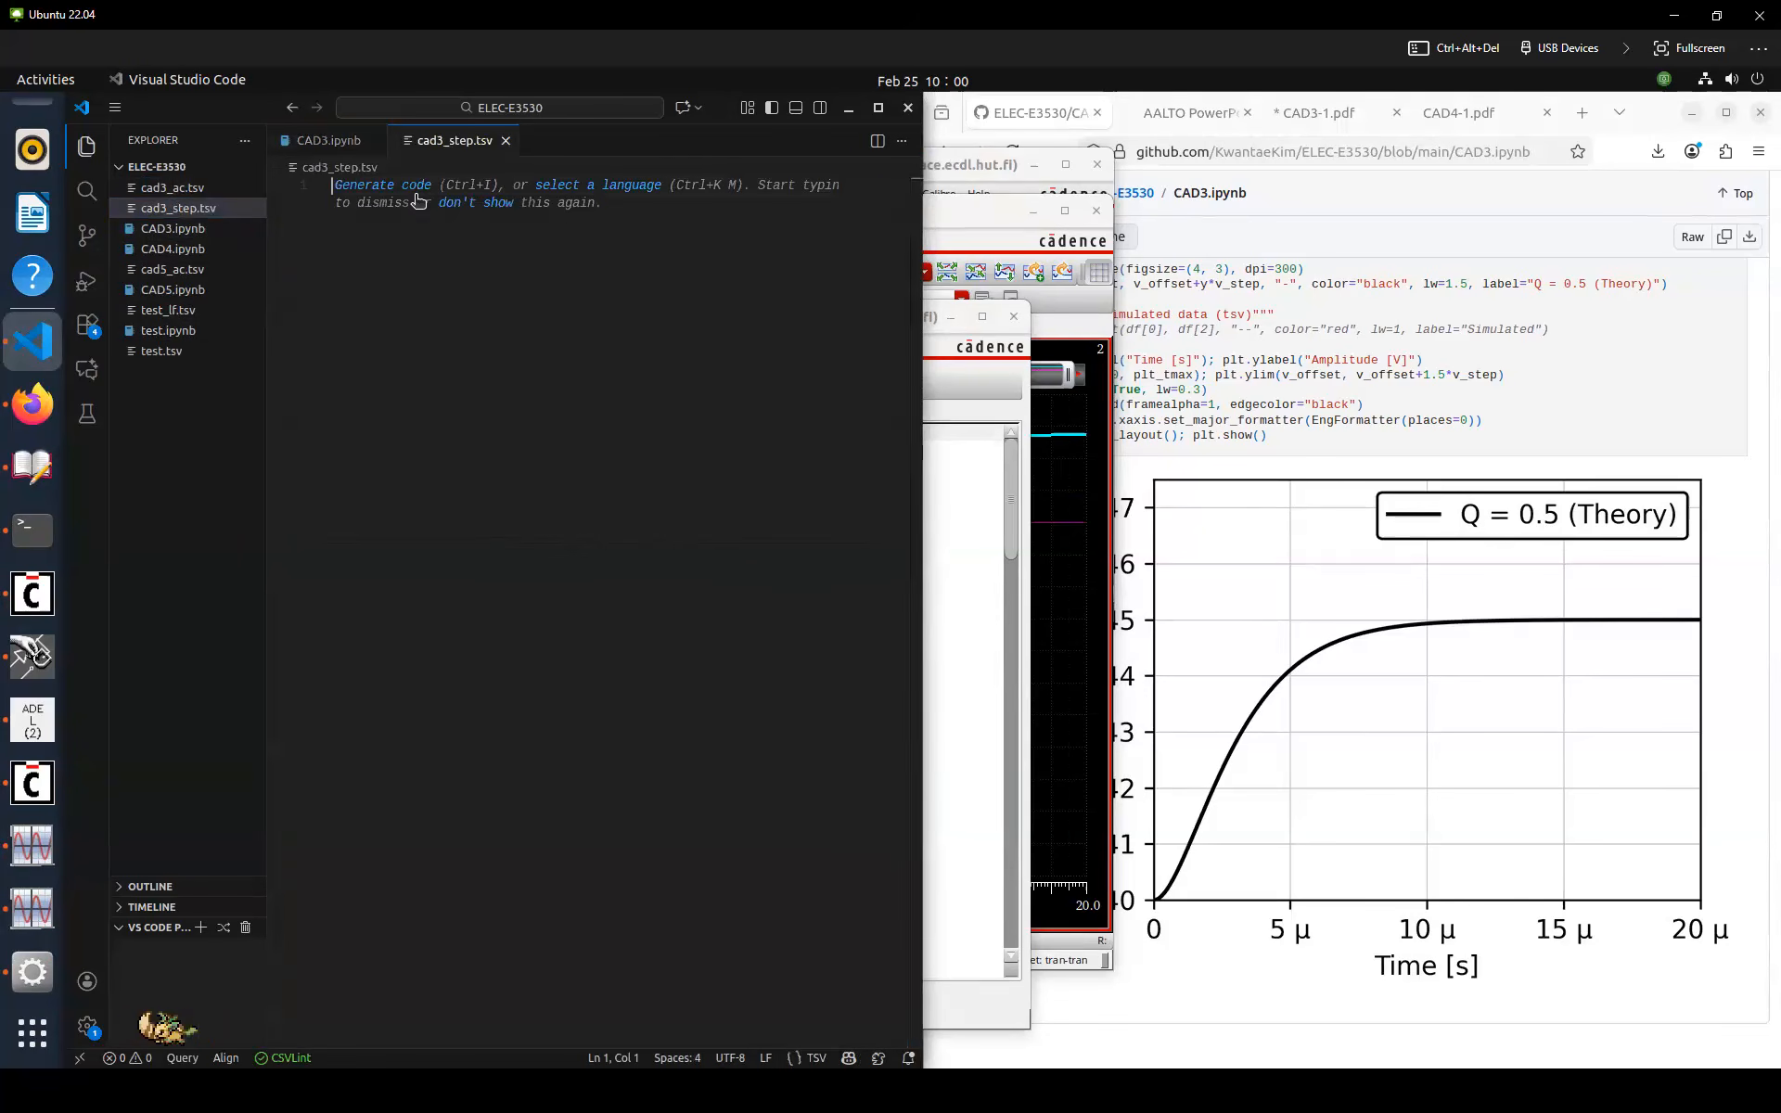
pyautogui.hotkey('ctrl', 'v')
pyautogui.hotkey('ctrl', 's')
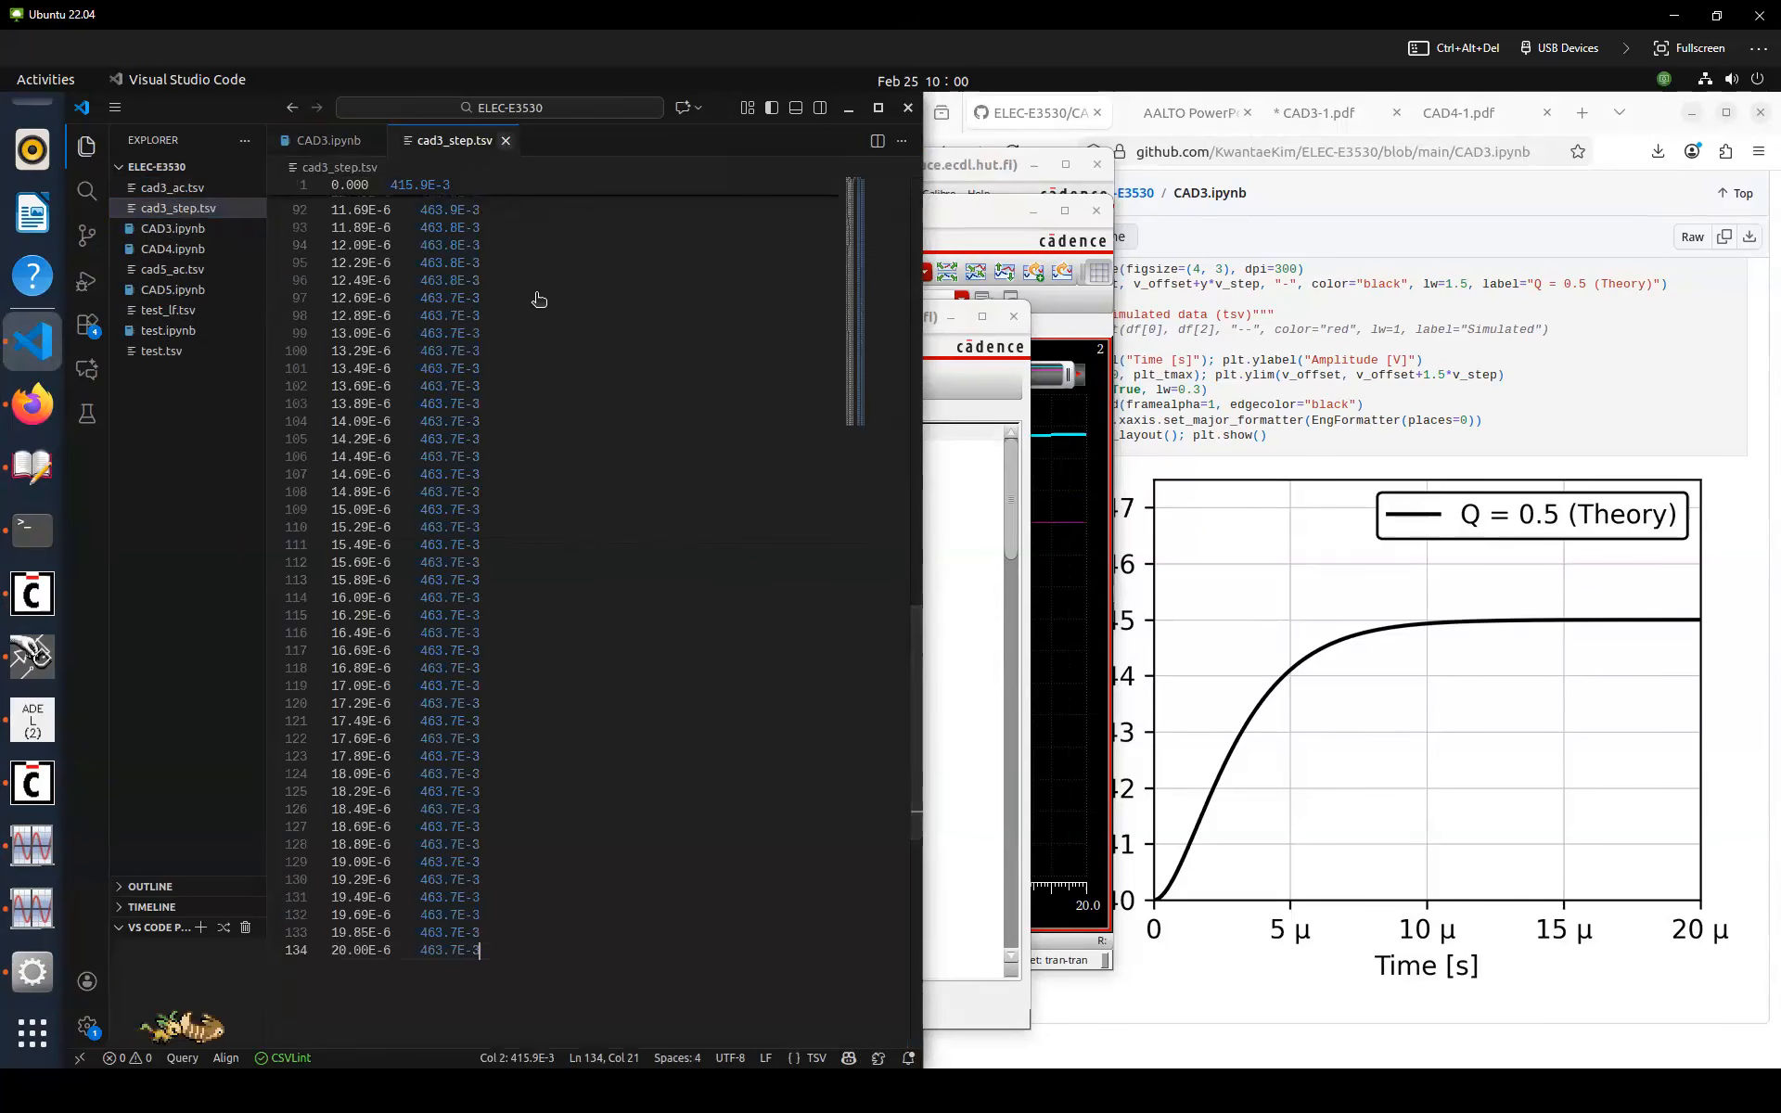
# Close the step data file, rerun the step-response cell in CAD3.ipynb and save the notebook
pyautogui.hotkey('ctrl', 'w')
pyautogui.scroll(-3, 609, 580)
pyautogui.click(642, 535)
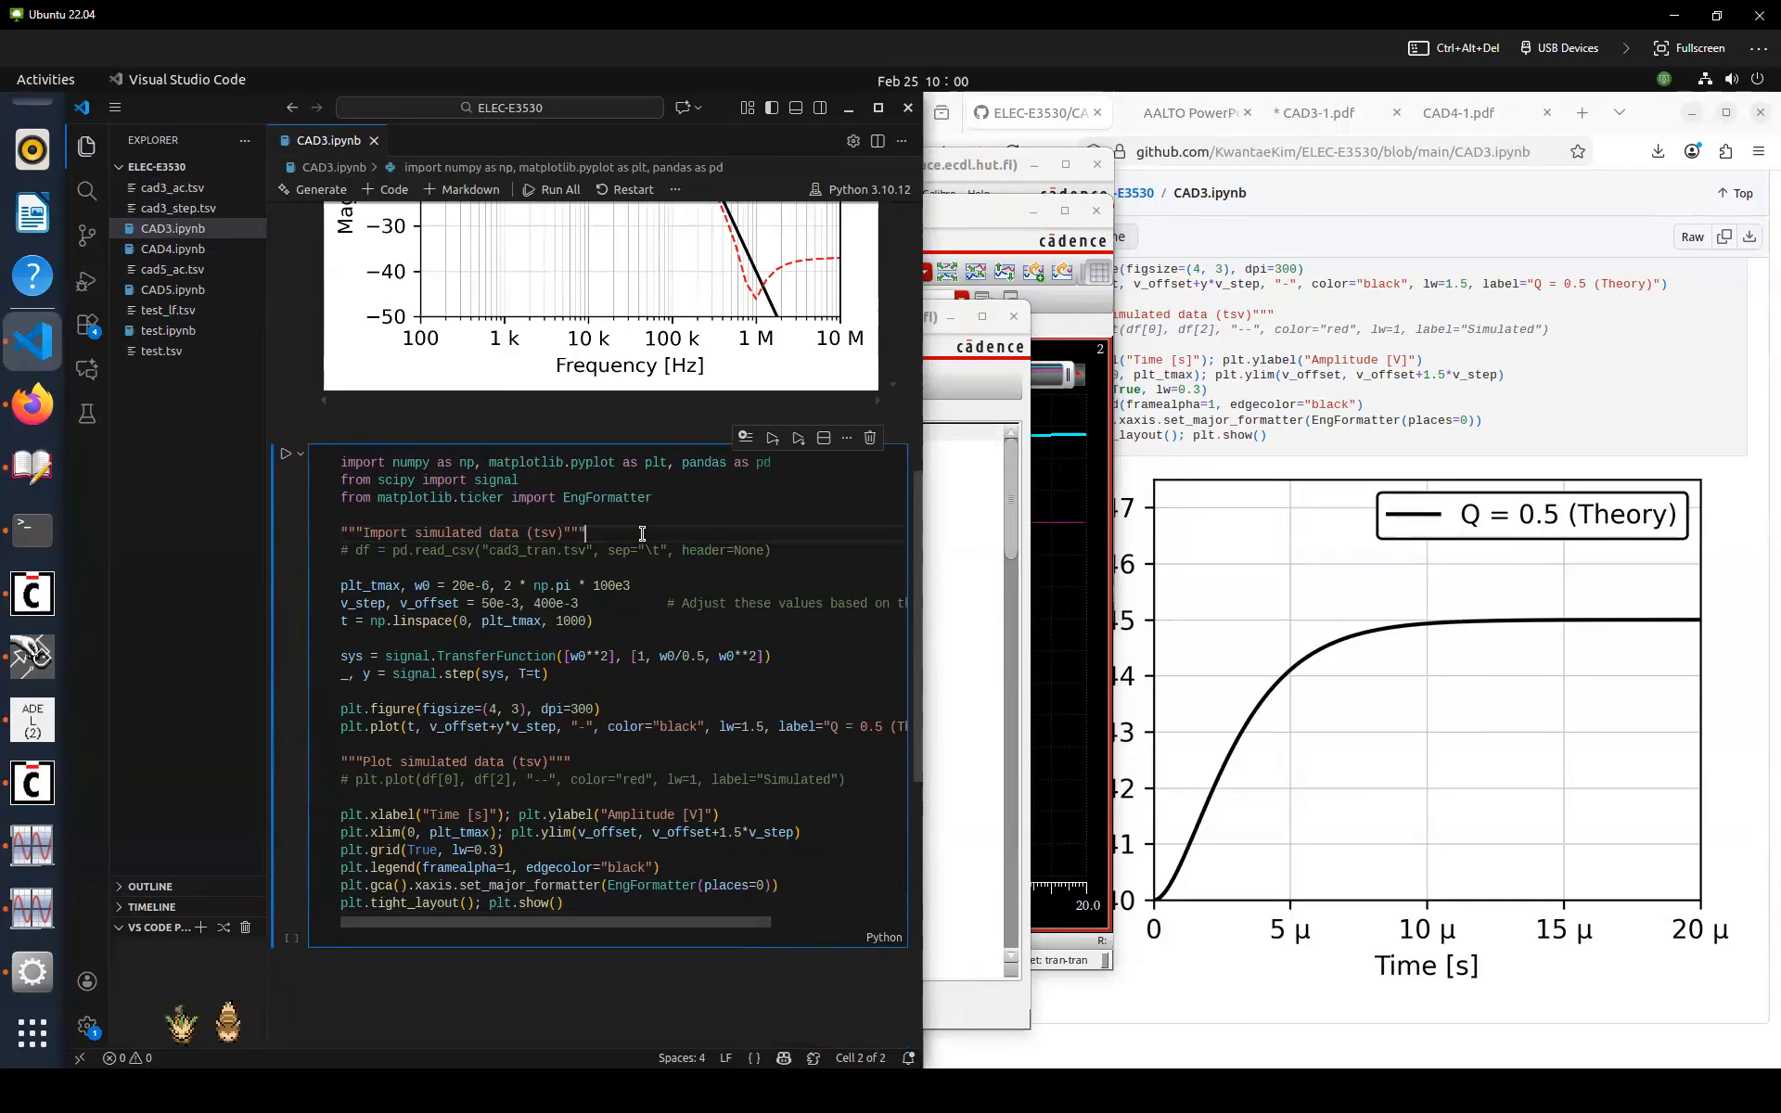
pyautogui.hotkey('ctrl', 'Return')
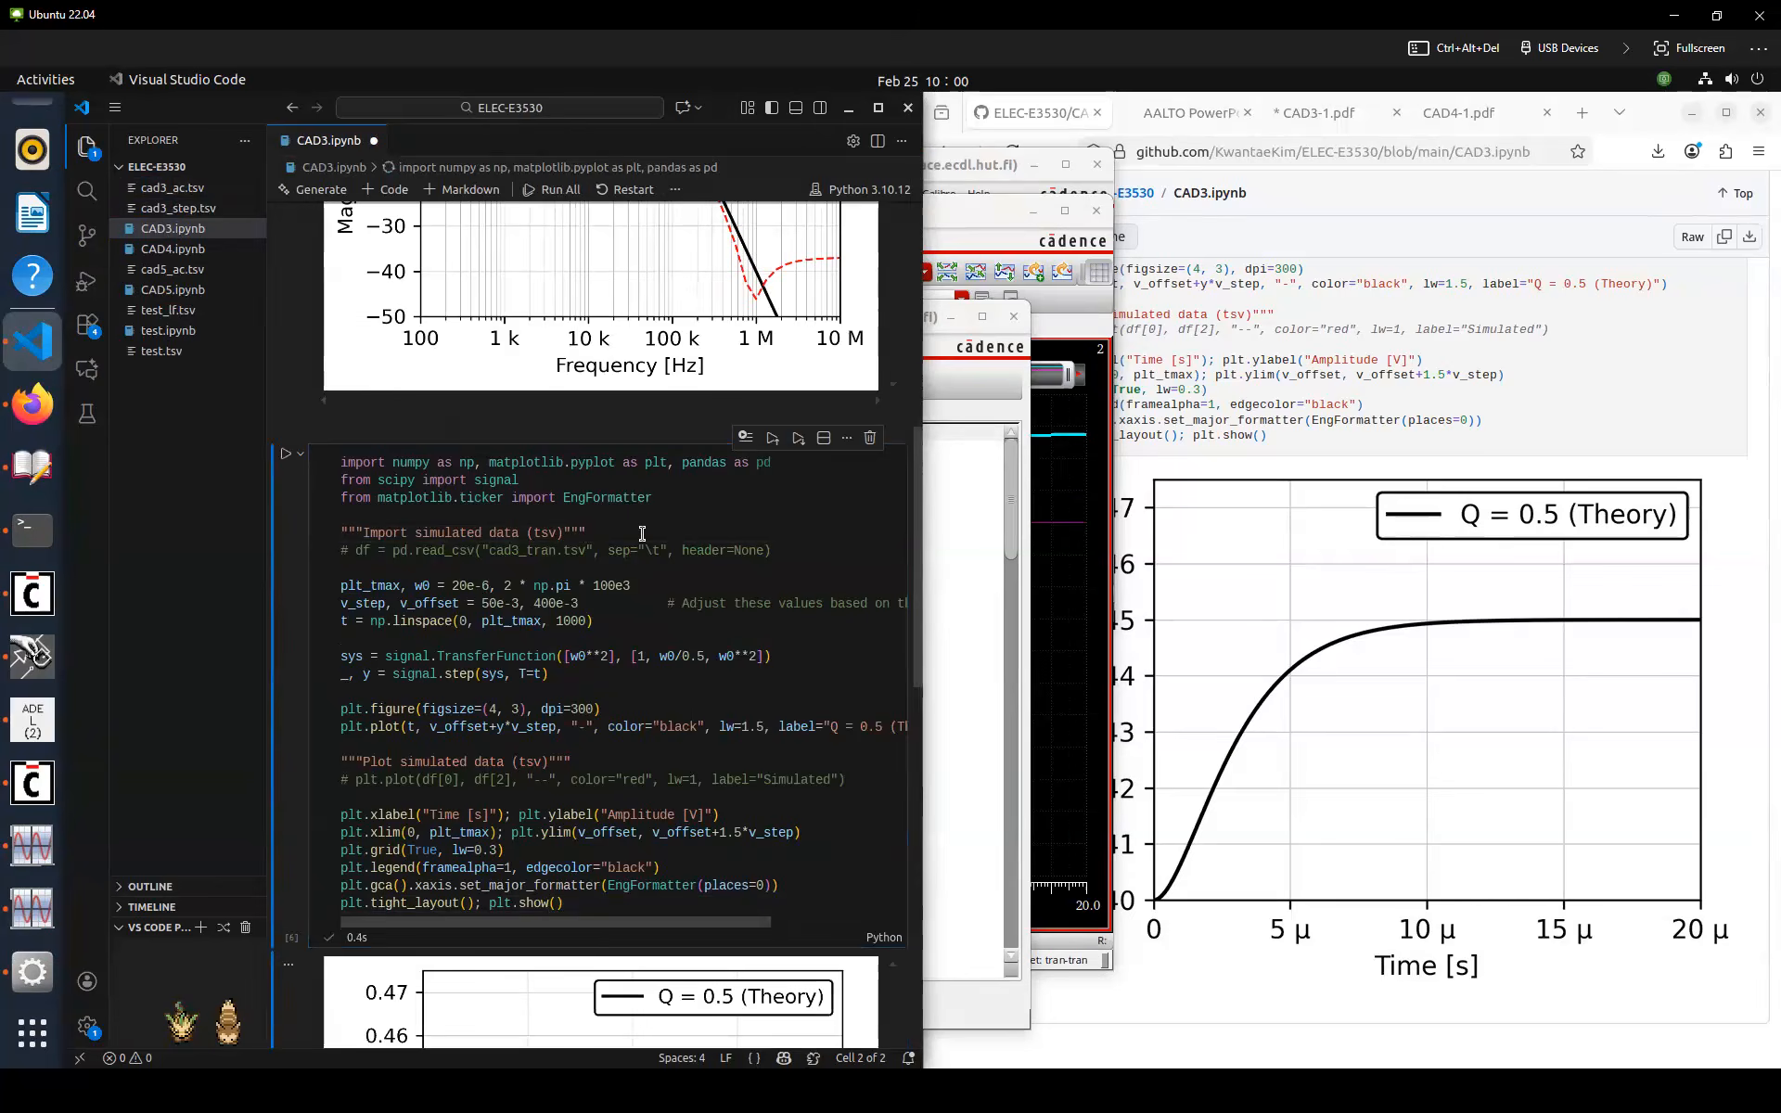
pyautogui.scroll(-3, 672, 480)
pyautogui.click(671, 481)
pyautogui.hotkey('ctrl', 's')
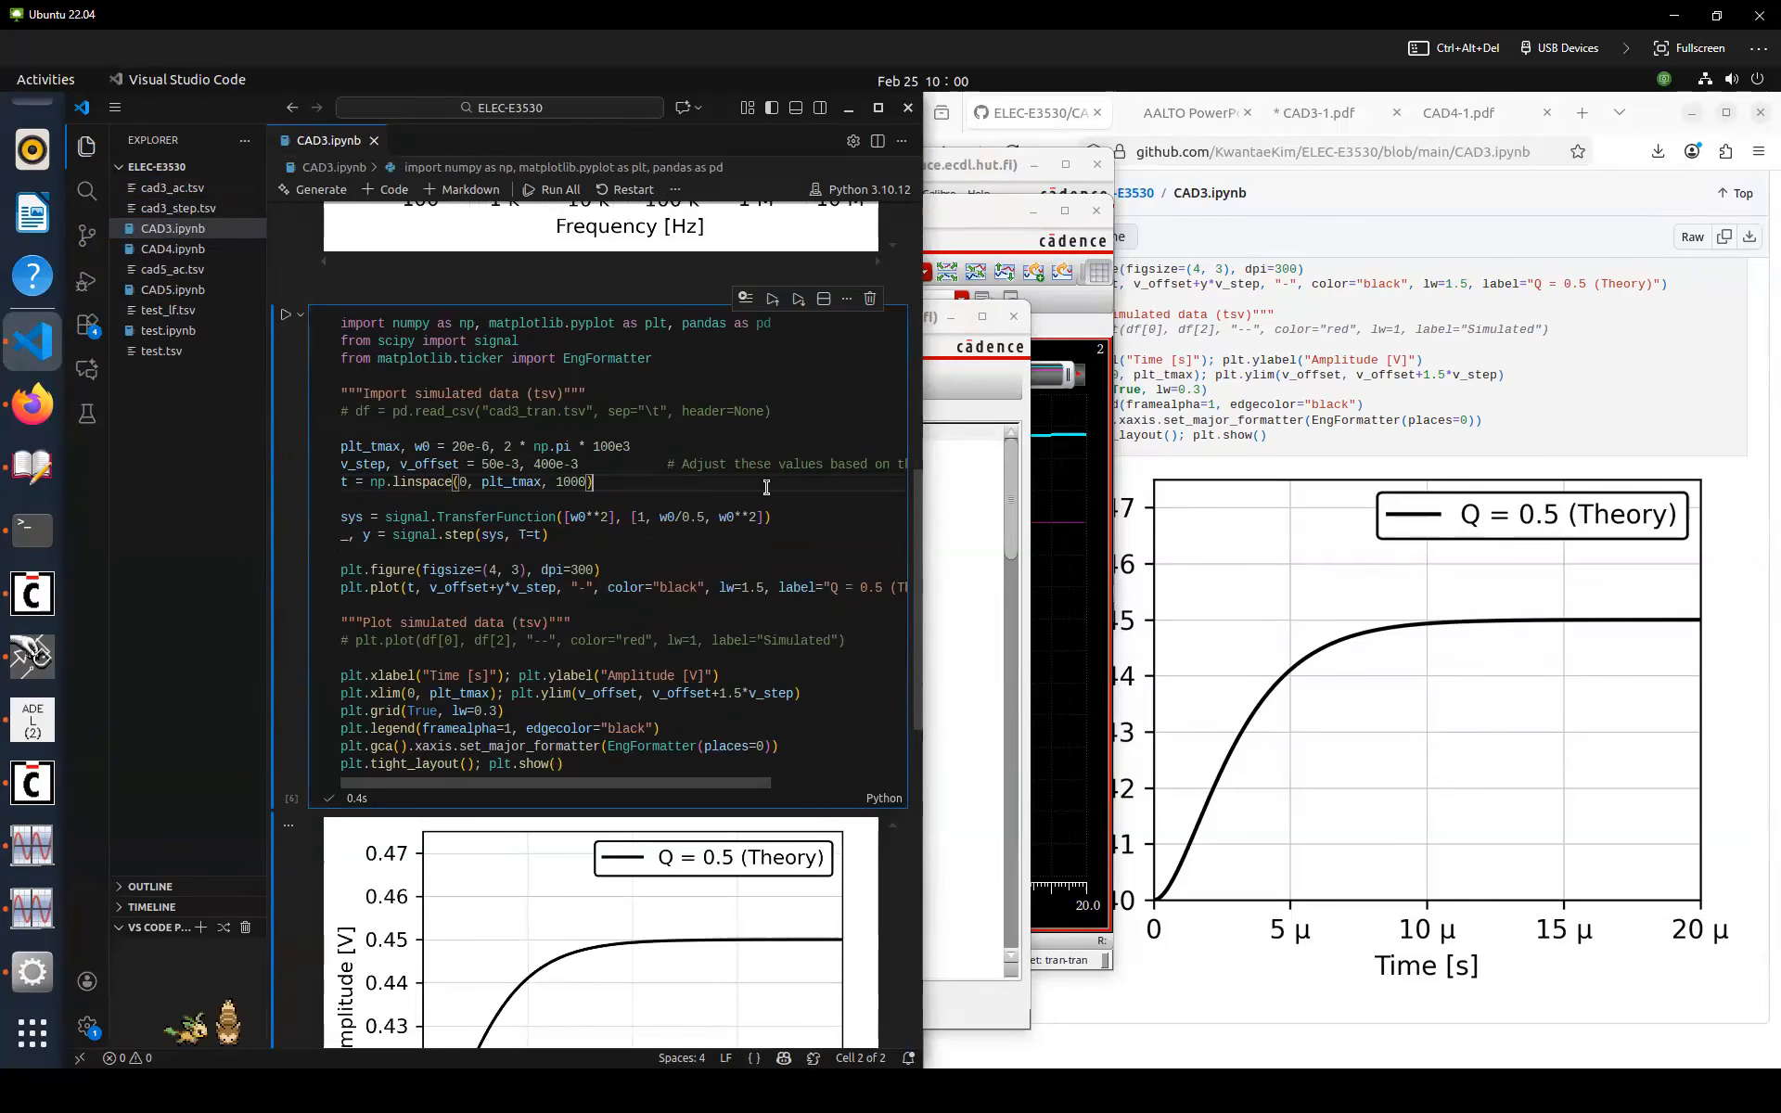
# Relabel the theory step curve as "Butterworth (Theory)"
pyautogui.scroll(-1, 749, 483)
pyautogui.click(833, 542)
pyautogui.hotkey('shift', 'Right')
pyautogui.hotkey('shift', 'Right')
pyautogui.hotkey('shift', 'Right')
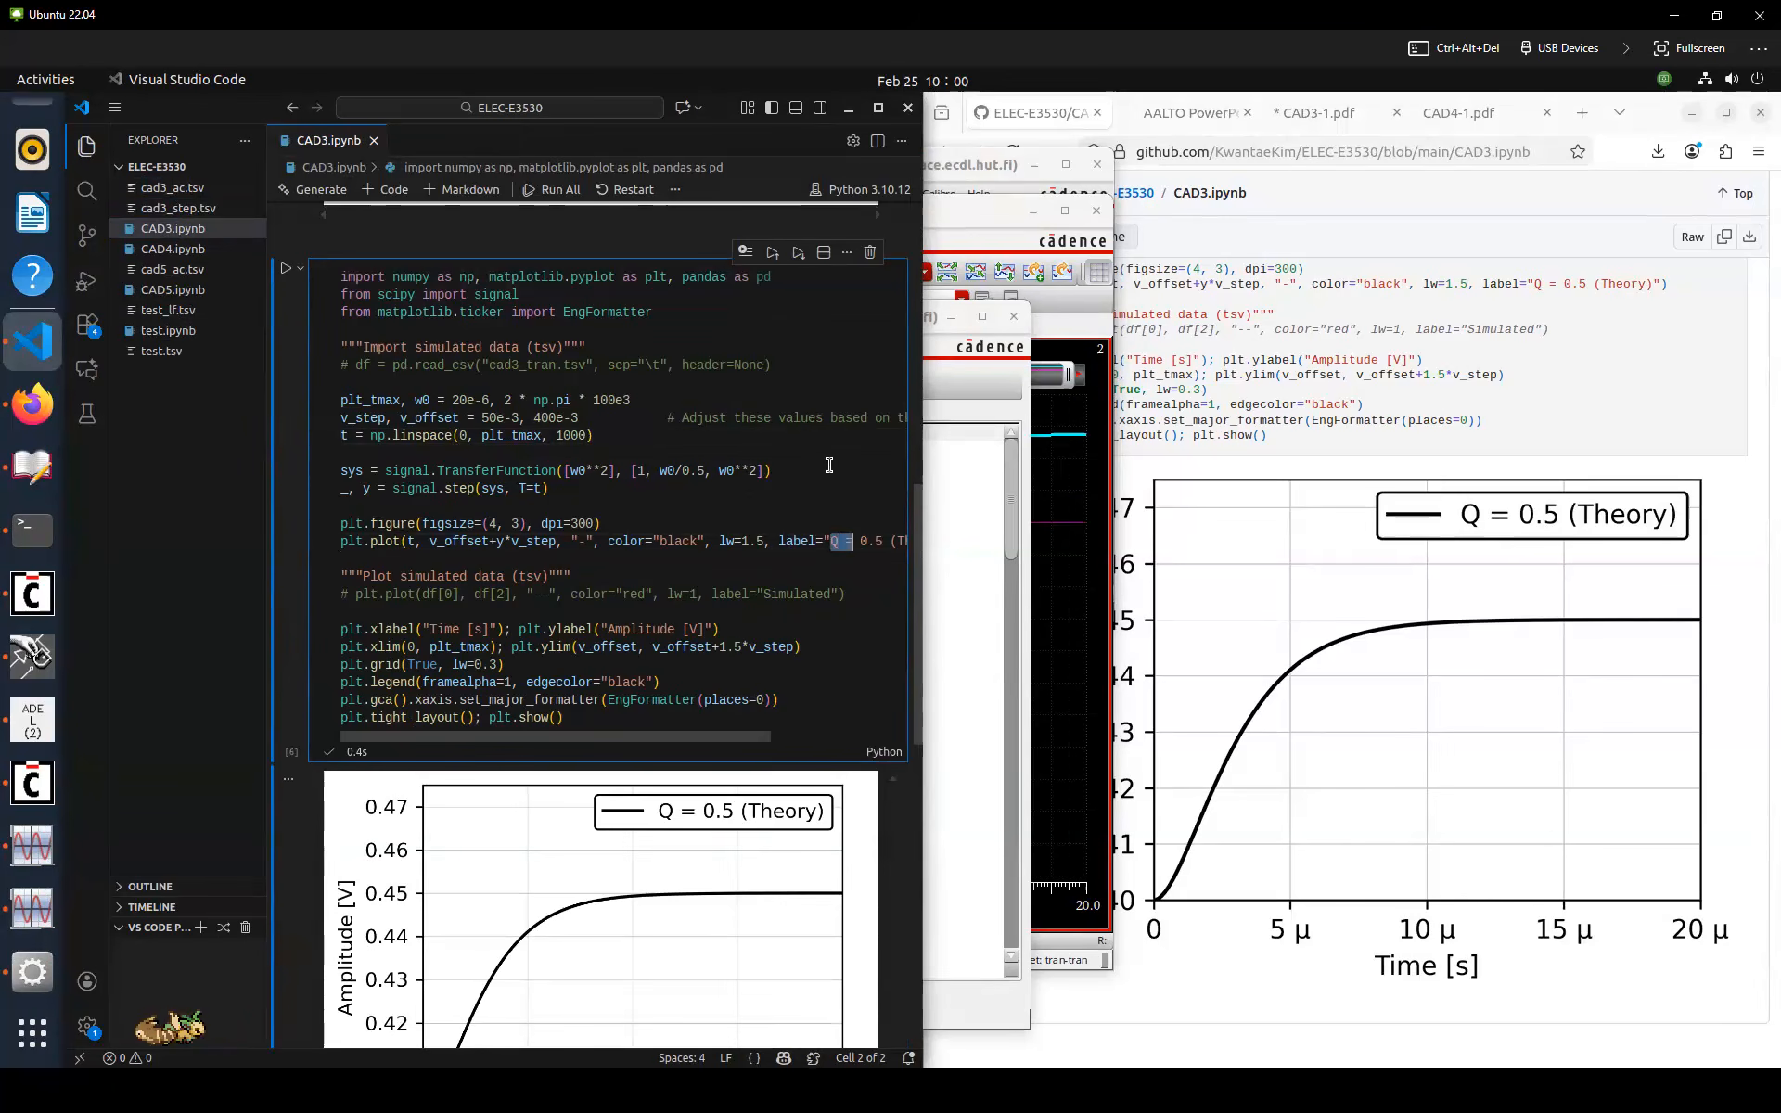
pyautogui.write('Butterwo')
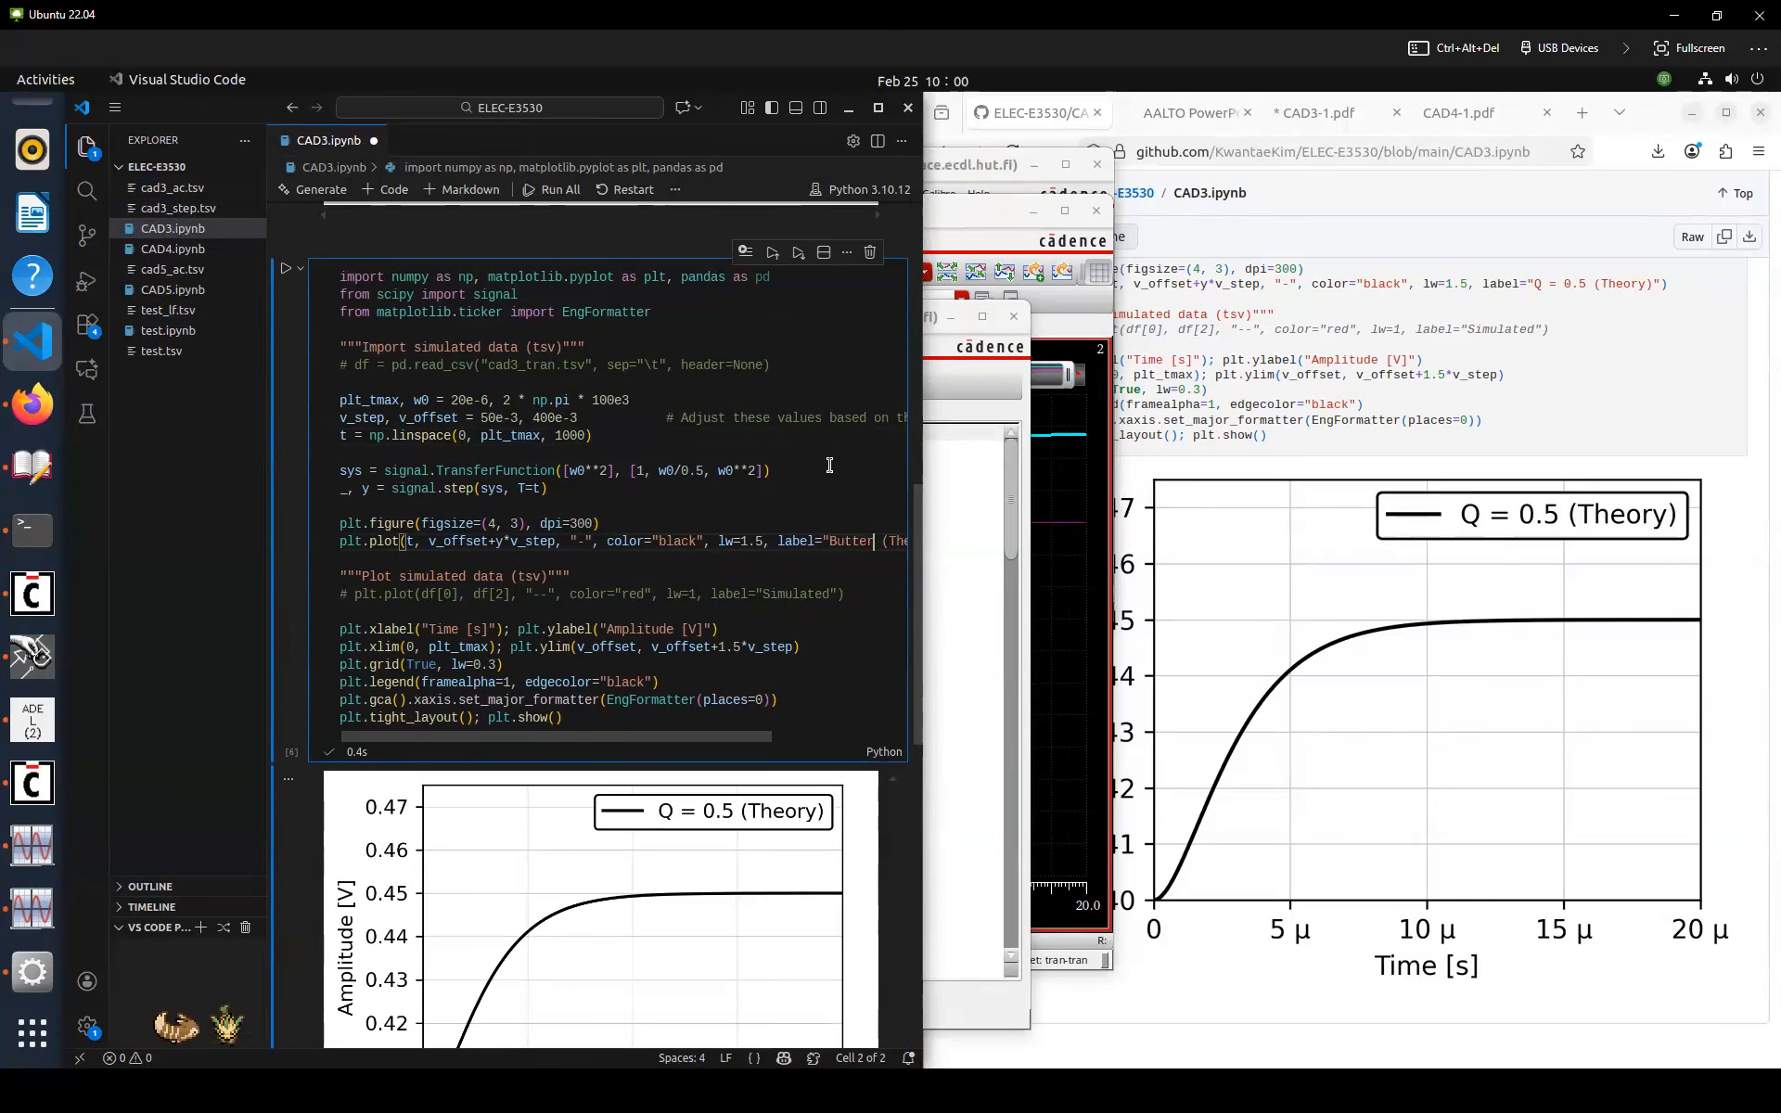
pyautogui.write('rth')
pyautogui.hscroll(-1, 756, 502)
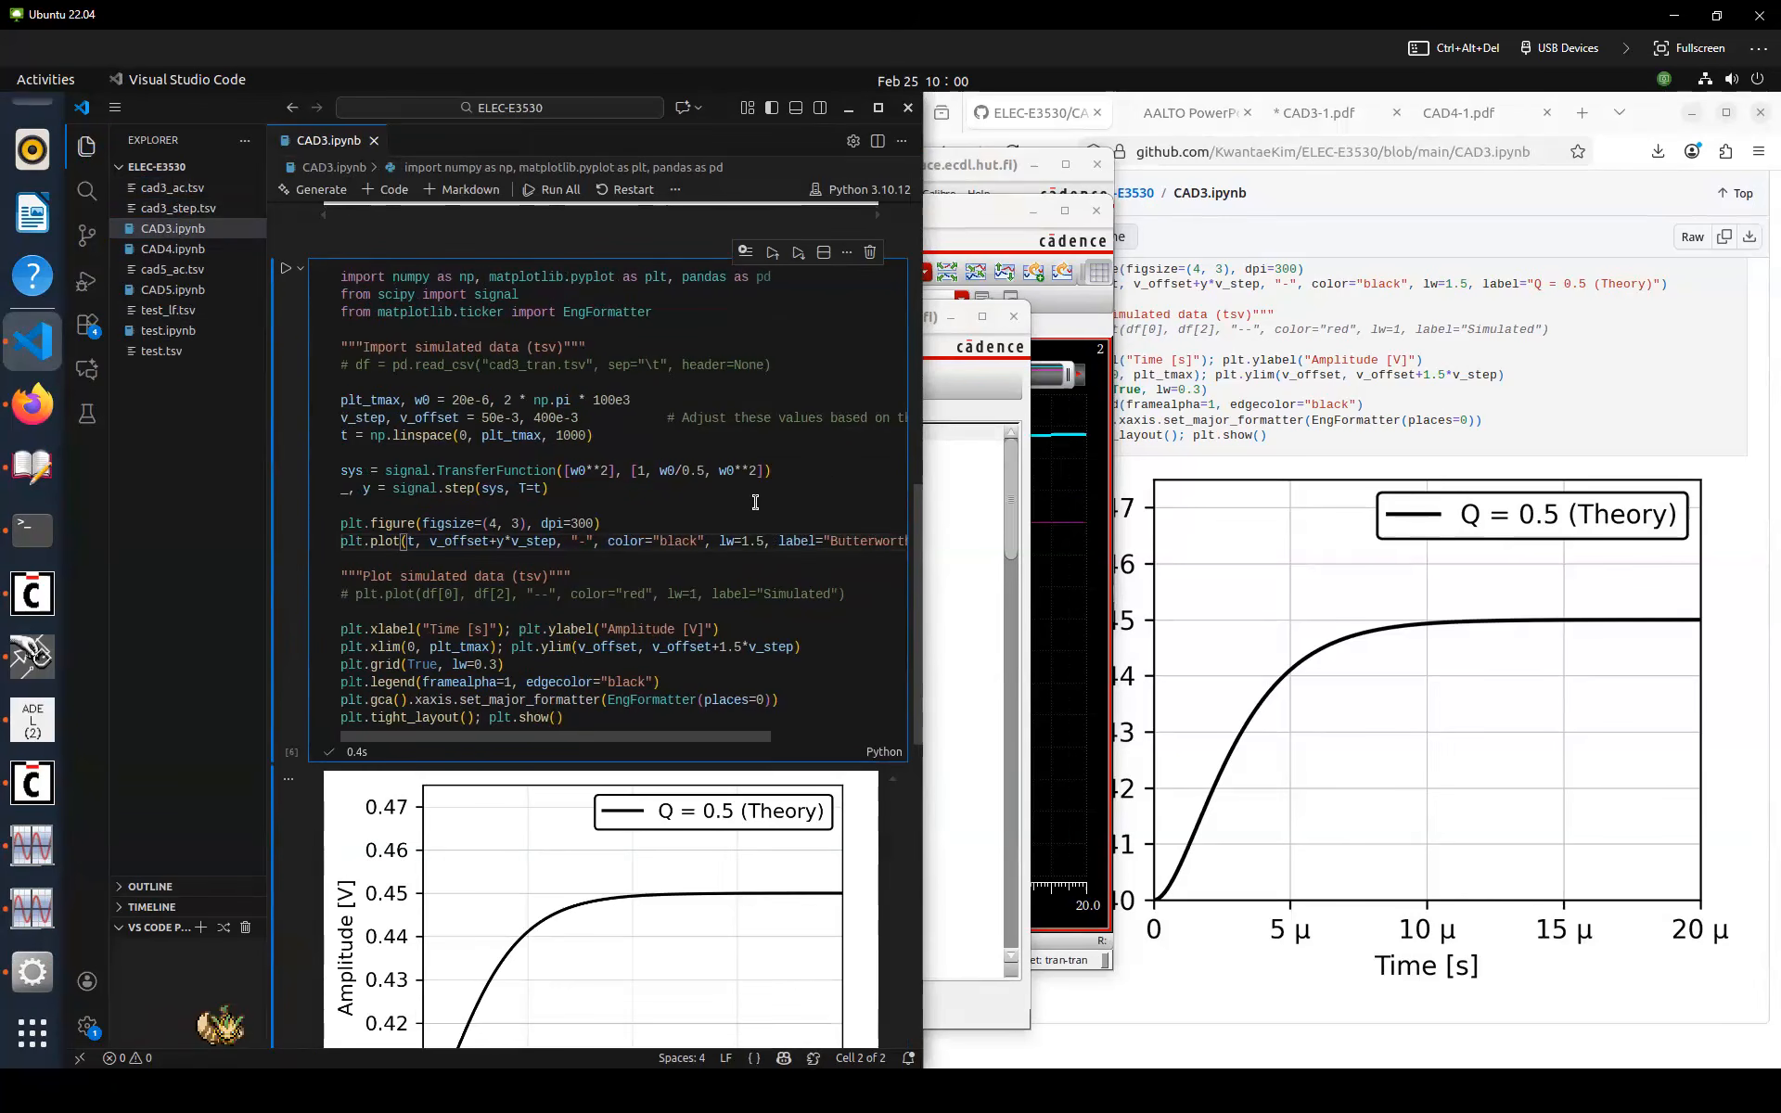
# Change the transfer function's quality factor divisor from 0.5 to 0.7 and rerun the cell
pyautogui.click(703, 474)
pyautogui.press('BackSpace')
pyautogui.write('7')
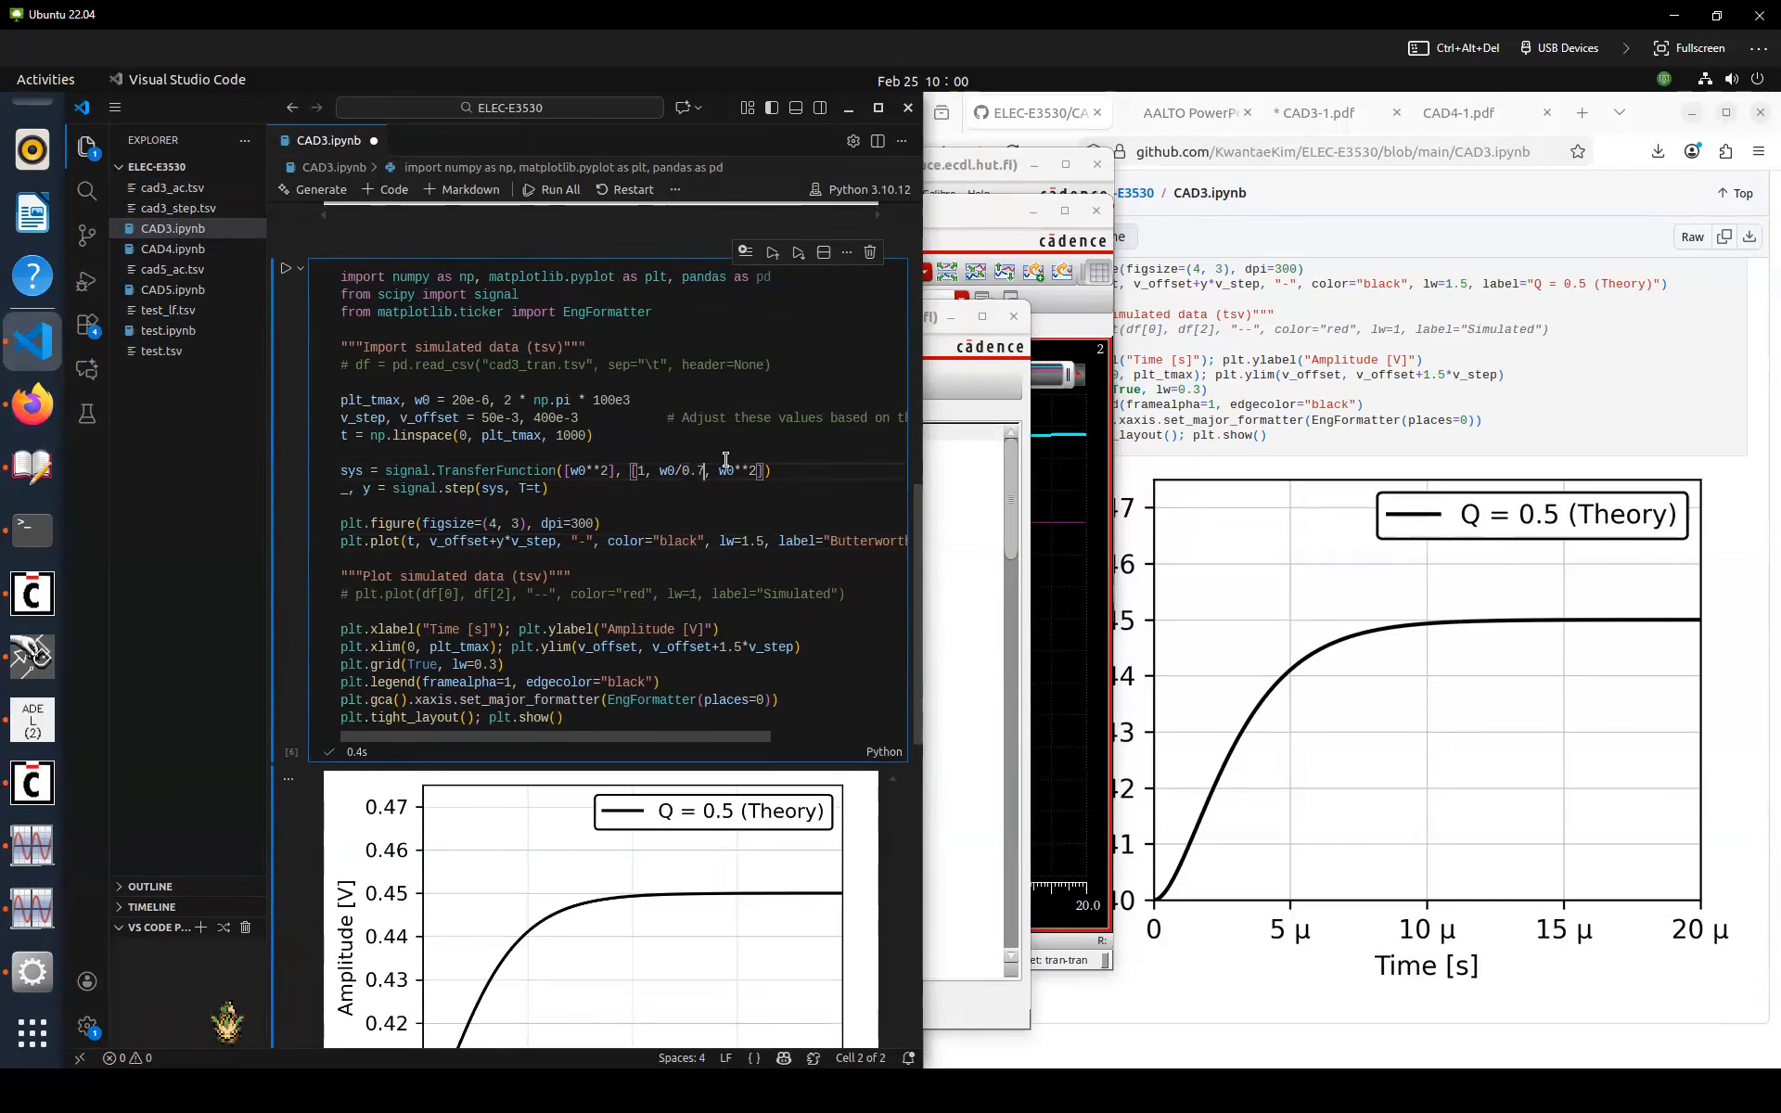
pyautogui.hotkey('ctrl', 'Return')
# Enable the simulated-data import line, point it to cad3_step.tsv, and rerun the cell
pyautogui.click(609, 345)
pyautogui.press('Down')
pyautogui.hotkey('ctrl', '/')
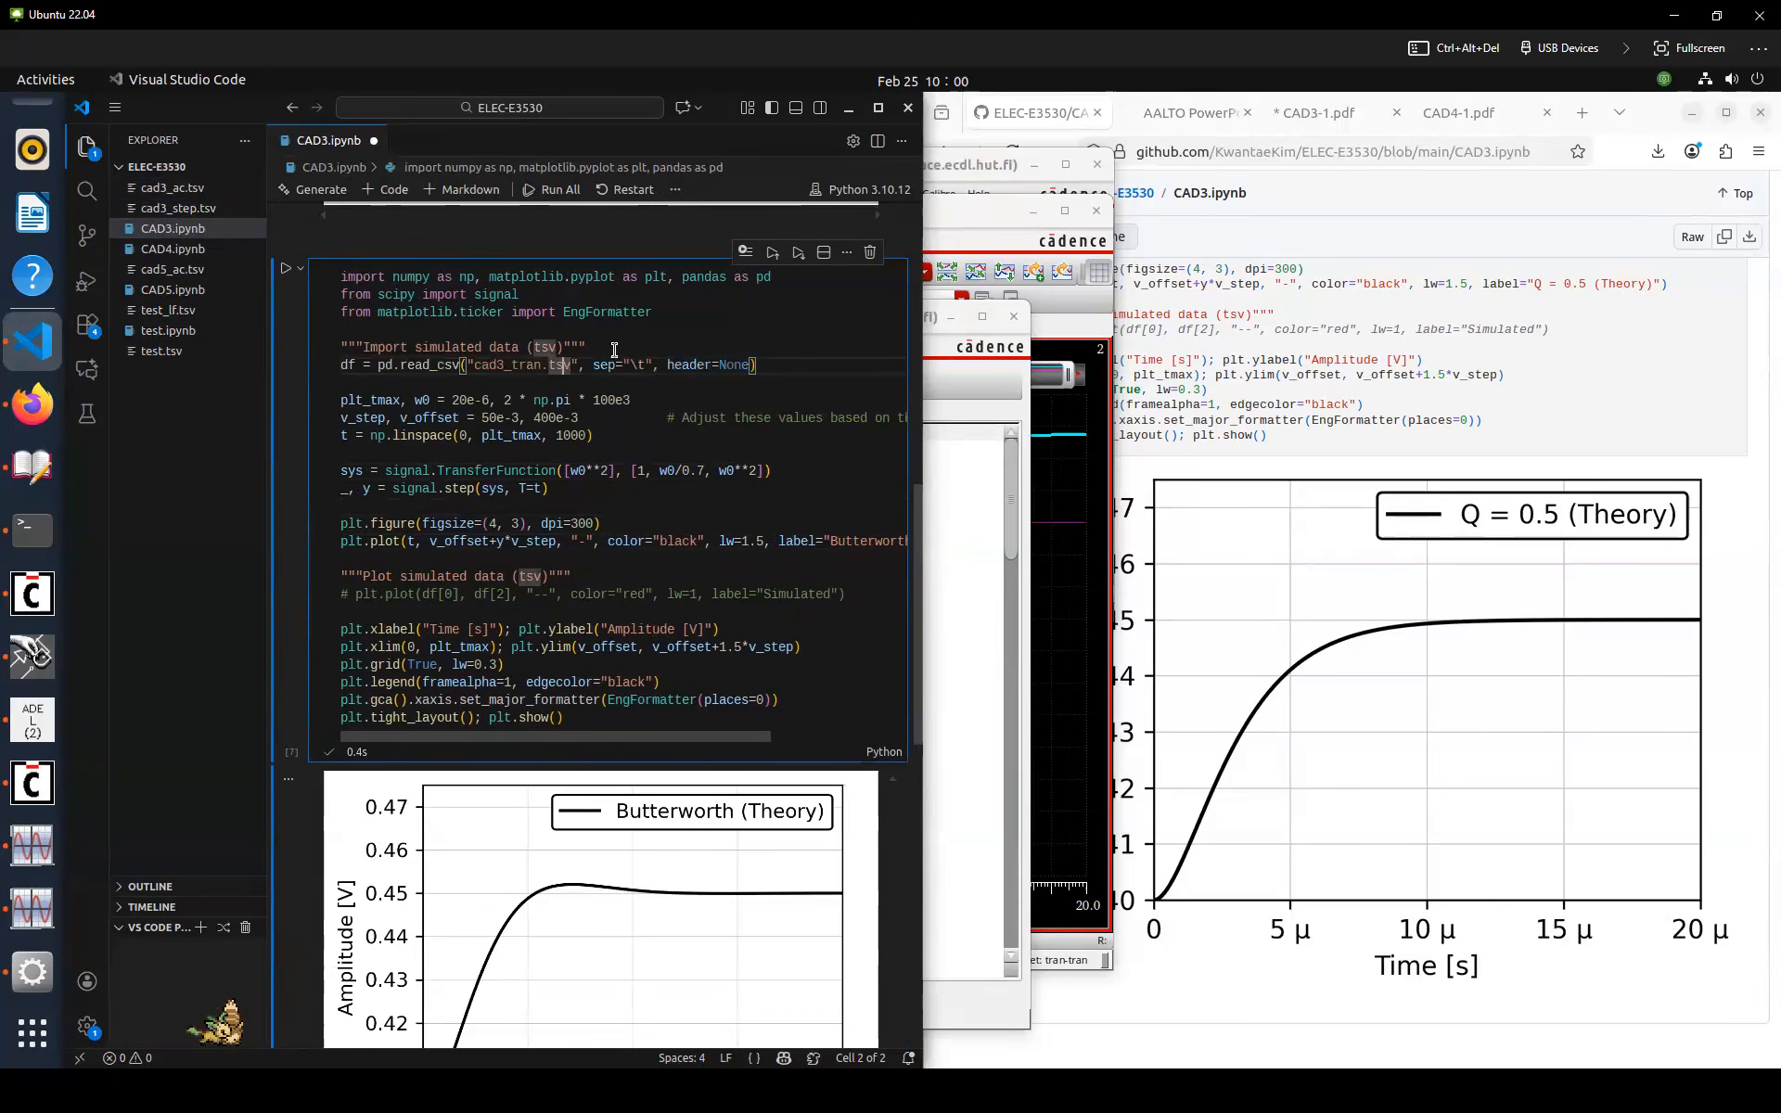
pyautogui.press('Left')
pyautogui.press('Left')
pyautogui.press('Left')
pyautogui.press('Left')
pyautogui.press('Left')
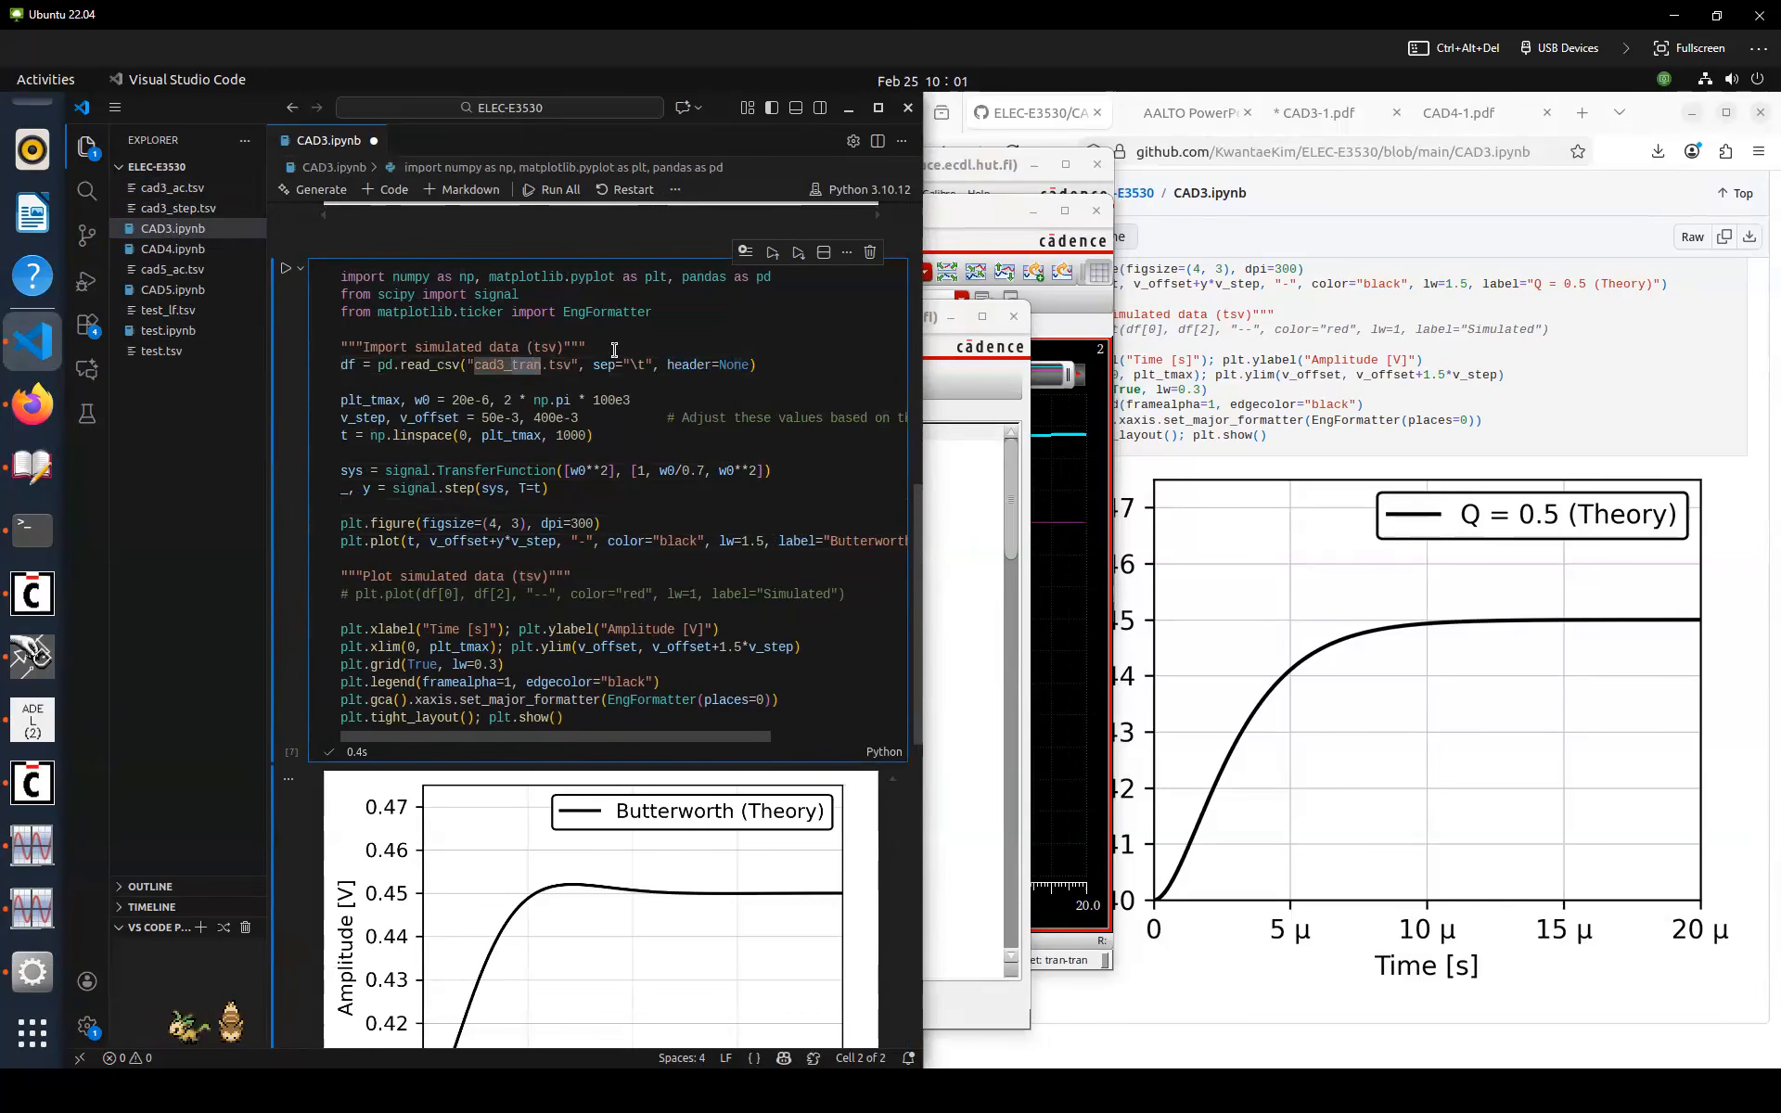
pyautogui.hotkey('ctrl', 'Delete')
pyautogui.write('step')
pyautogui.hotkey('ctrl', 'Return')
# Enable the simulated-data plot line using column df[1] and rerun the cell to overlay the curves
pyautogui.moveTo(535, 617); pyautogui.dragTo(558, 583)
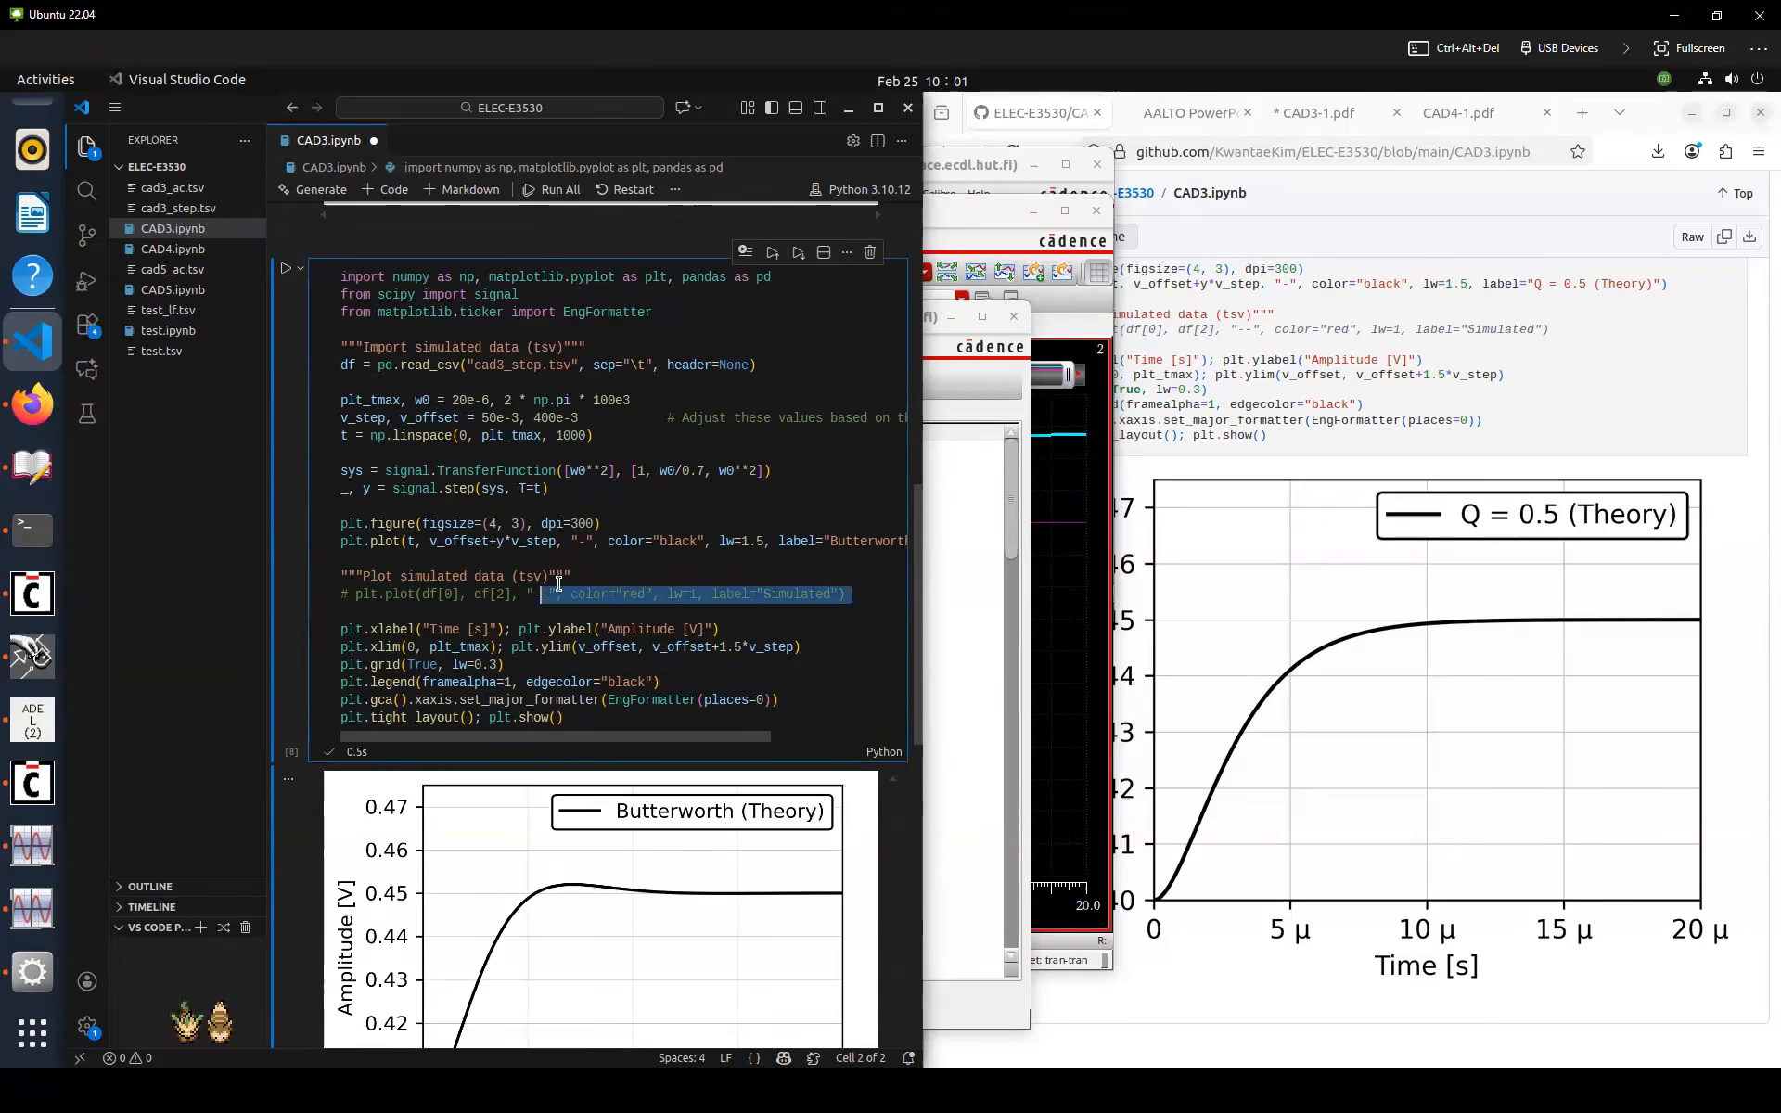
pyautogui.press('Up')
pyautogui.press('Down')
pyautogui.hotkey('ctrl', '/')
pyautogui.press('Left')
pyautogui.press('Left')
pyautogui.press('Left')
pyautogui.press('Left')
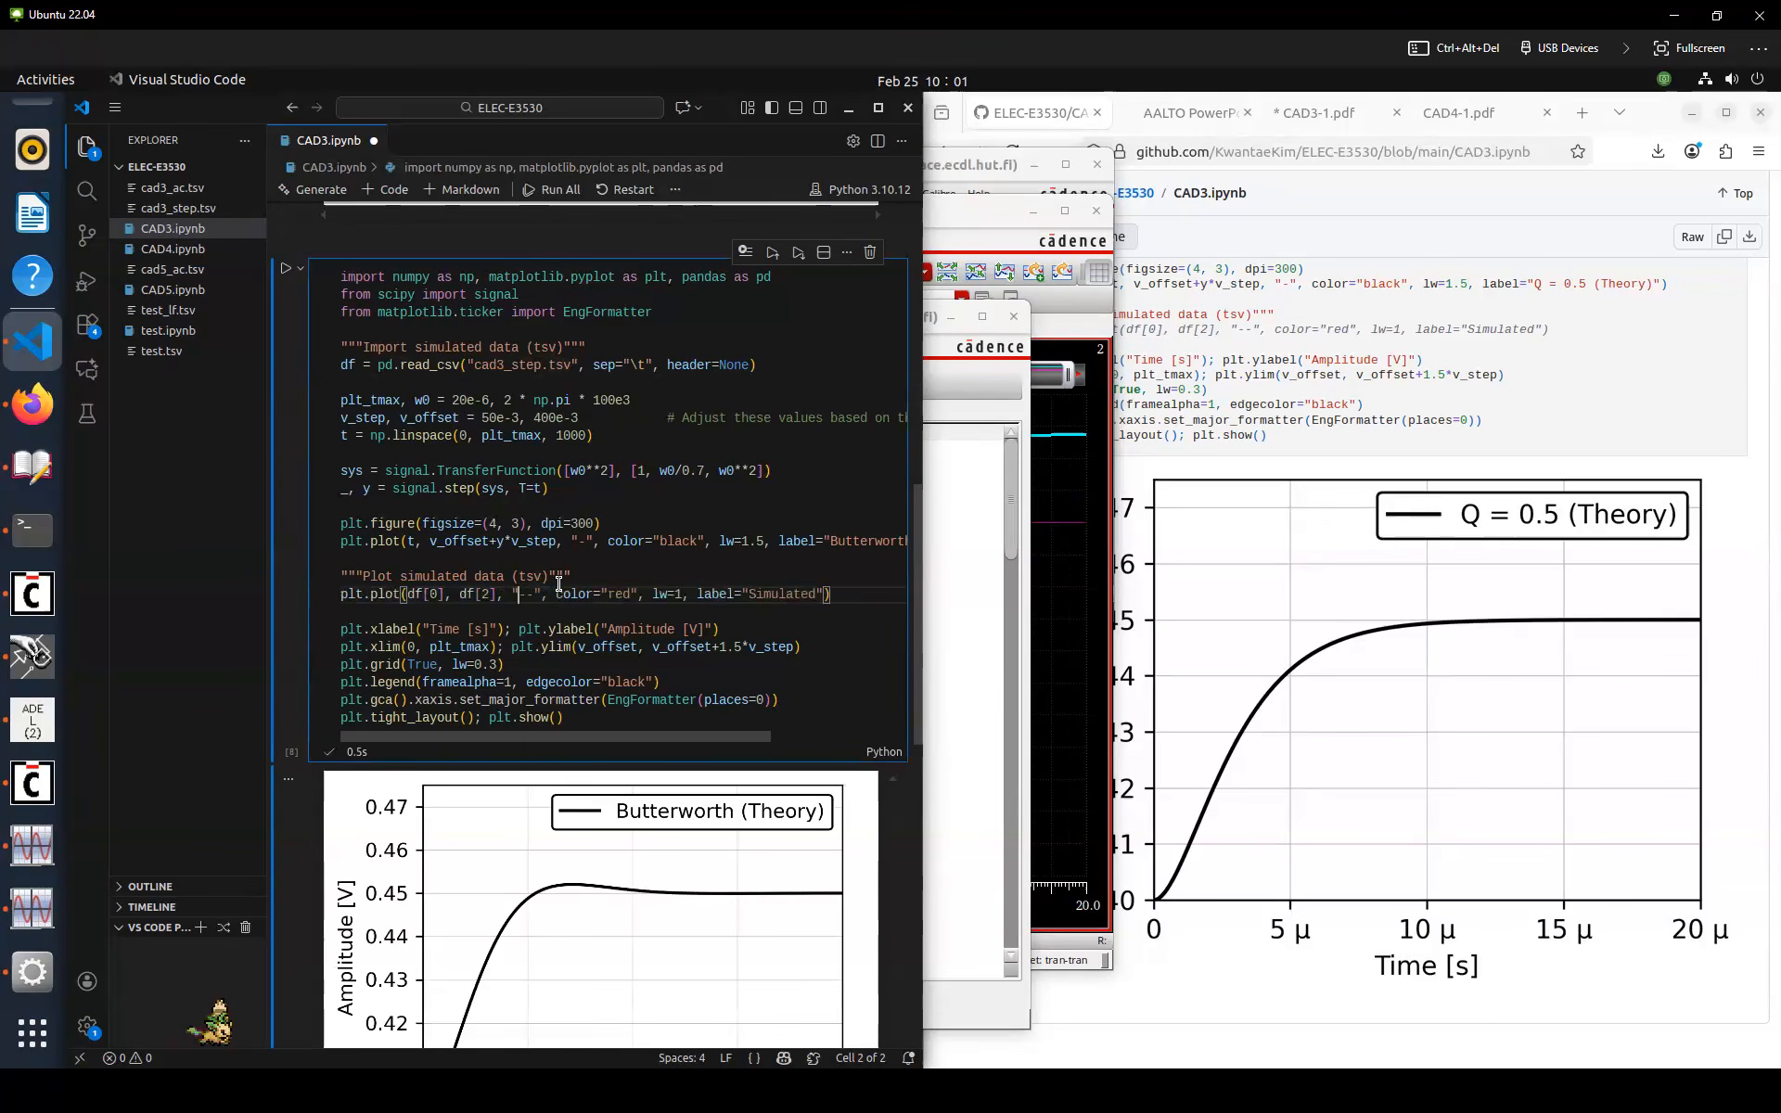
pyautogui.press('BackSpace')
pyautogui.write('1')
pyautogui.hotkey('ctrl', 'Return')
pyautogui.click(590, 594)
pyautogui.click(575, 606)
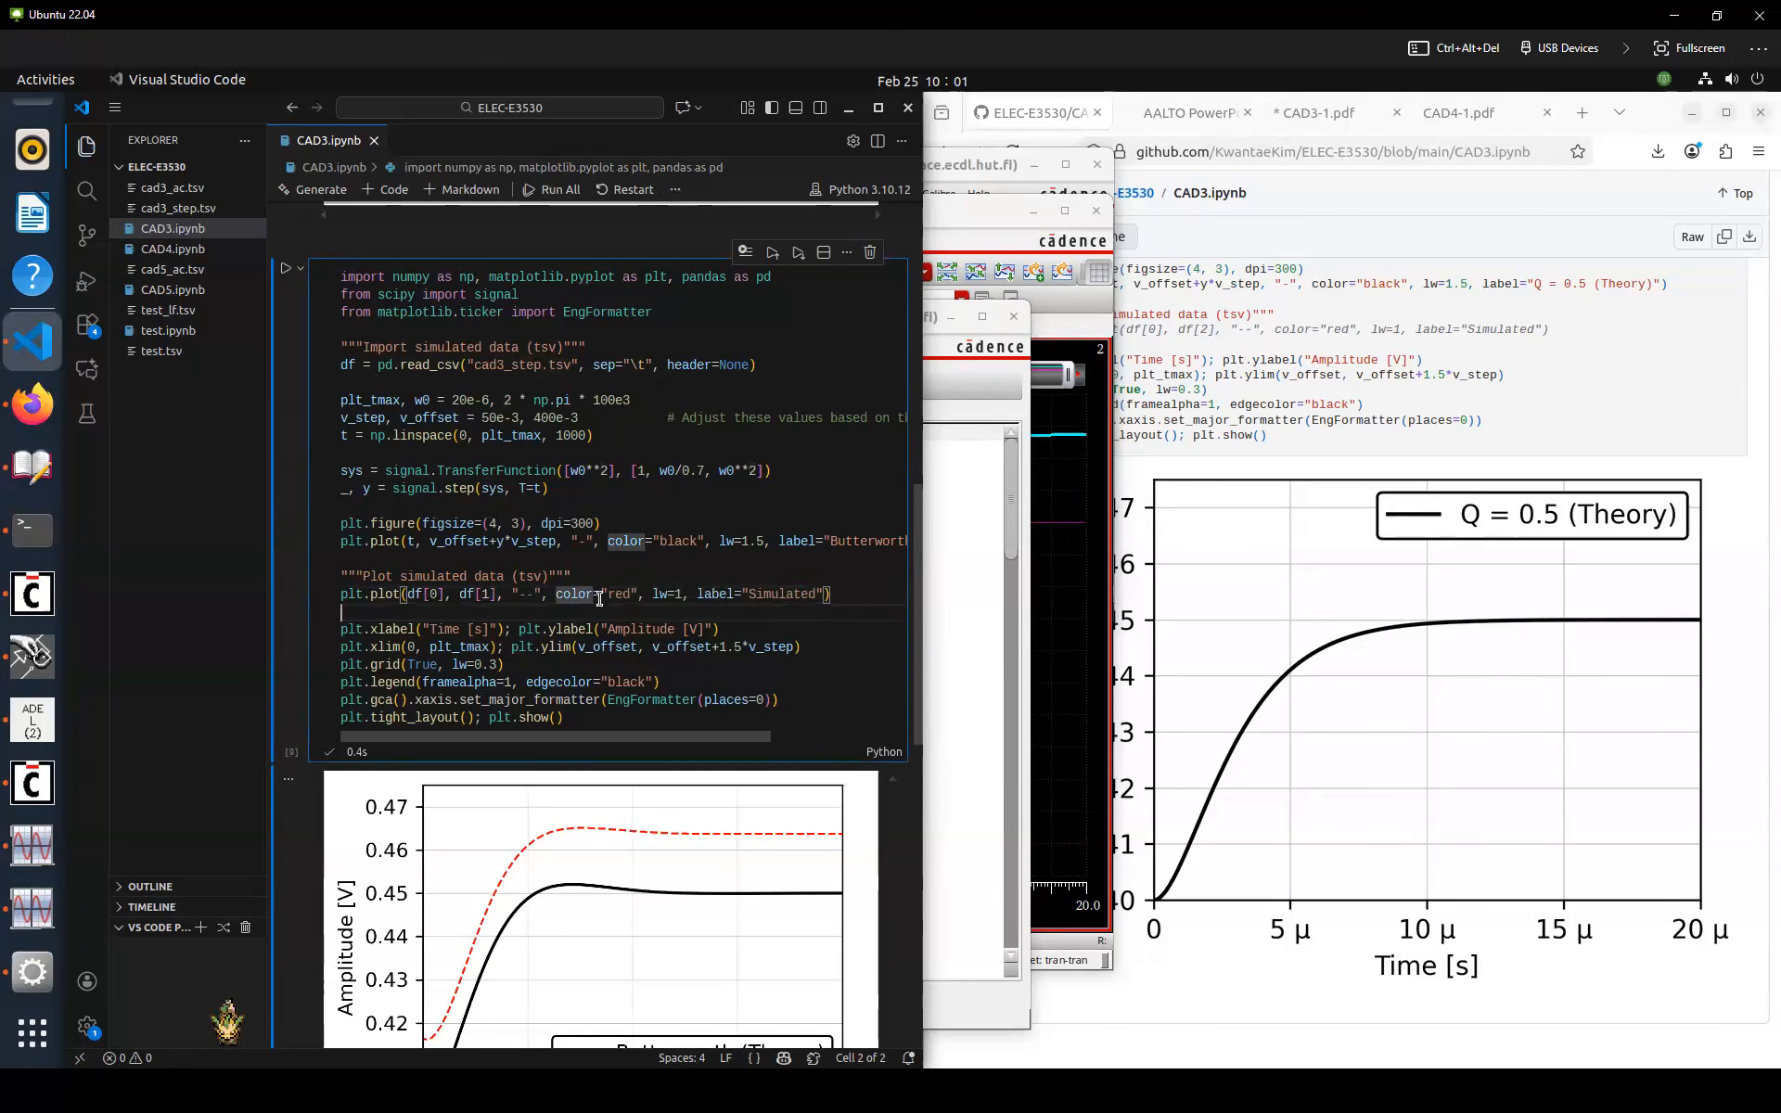
pyautogui.scroll(-2, 599, 599)
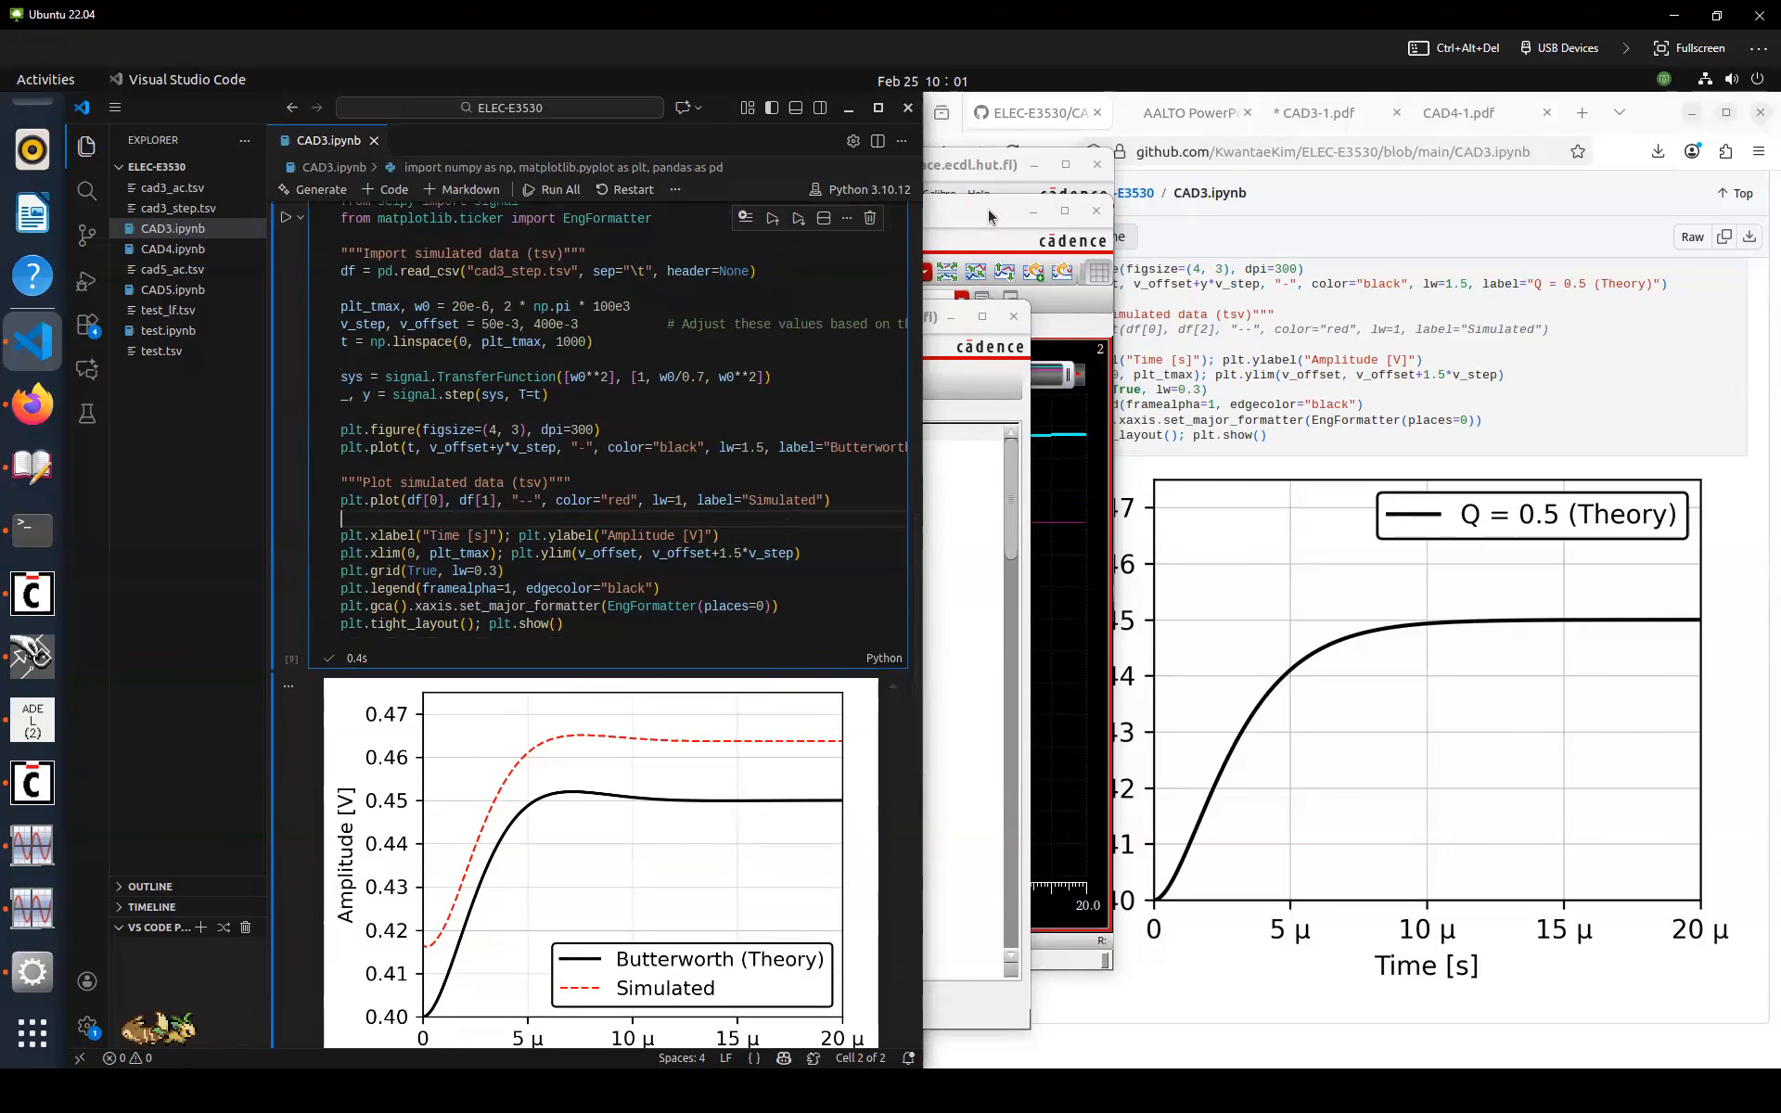
# In the waveform viewer, remove the IN_step trace and place markers at the start and end of the OUT trace
pyautogui.doubleClick(959, 219)
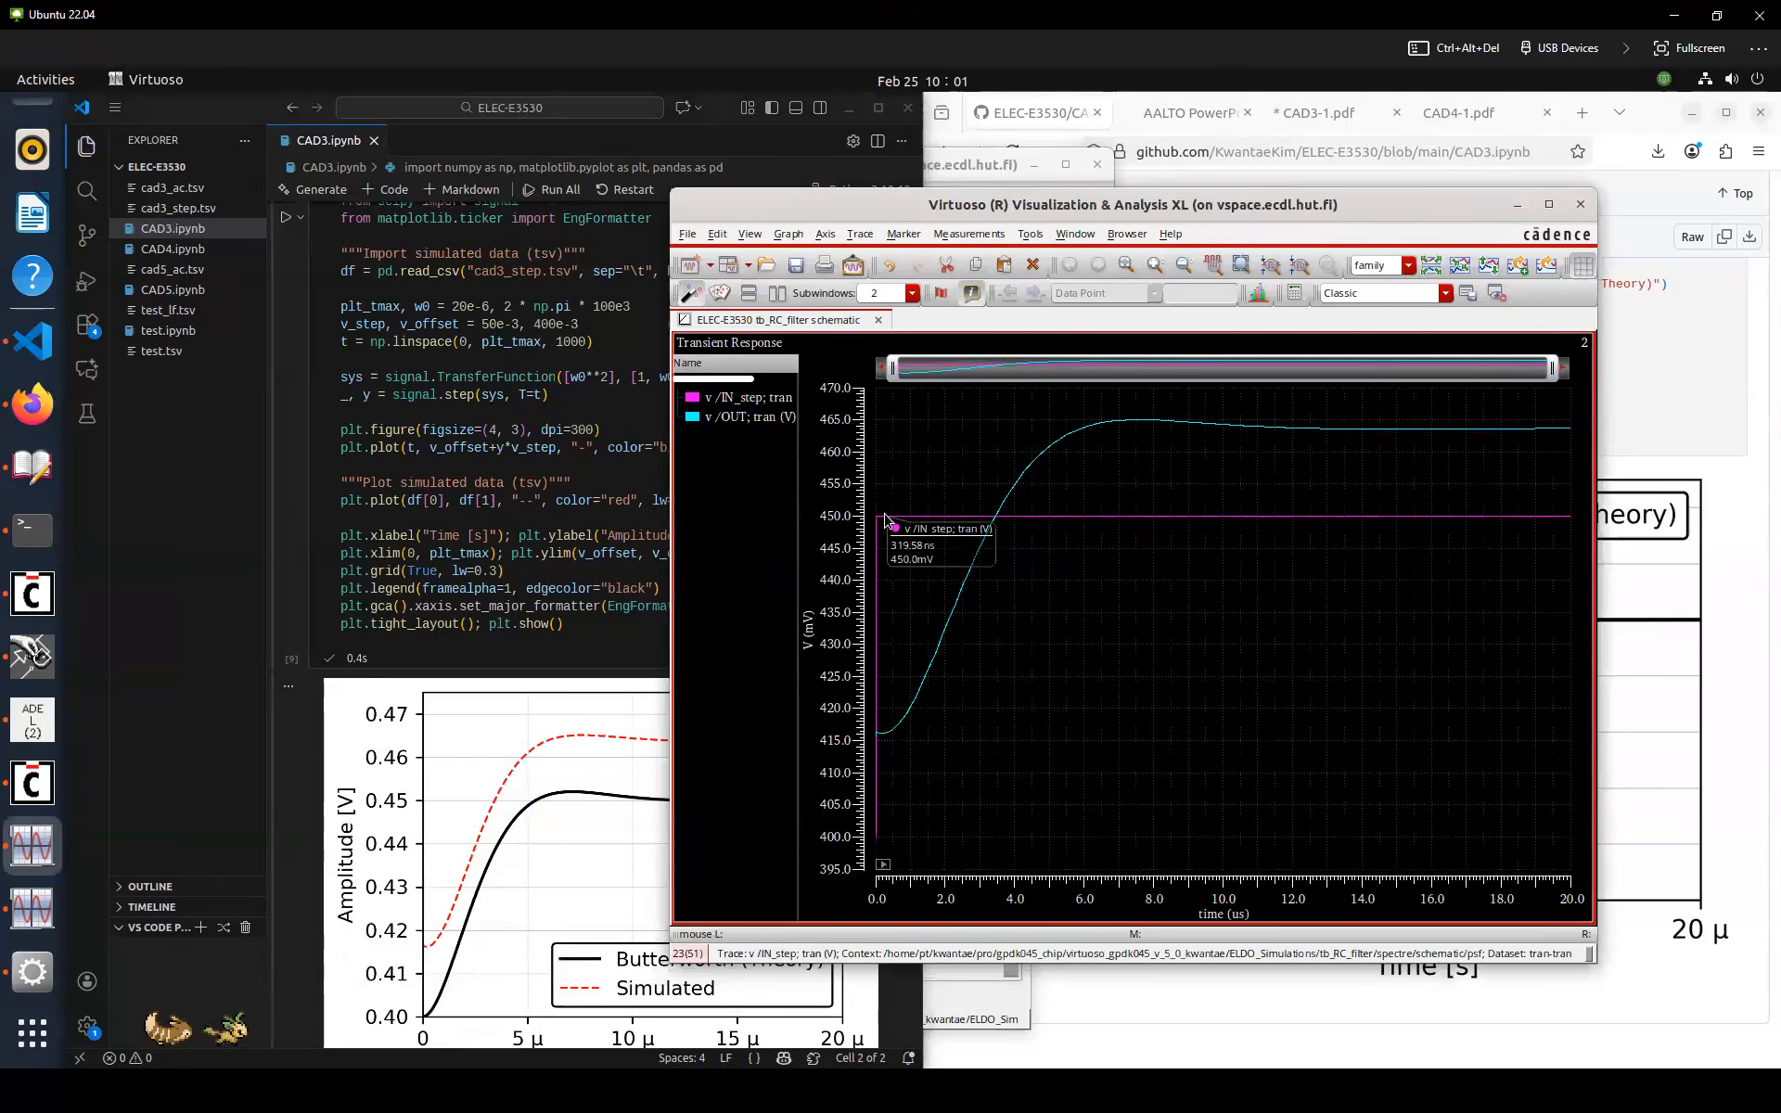
pyautogui.press('Delete')
pyautogui.moveTo(879, 862)
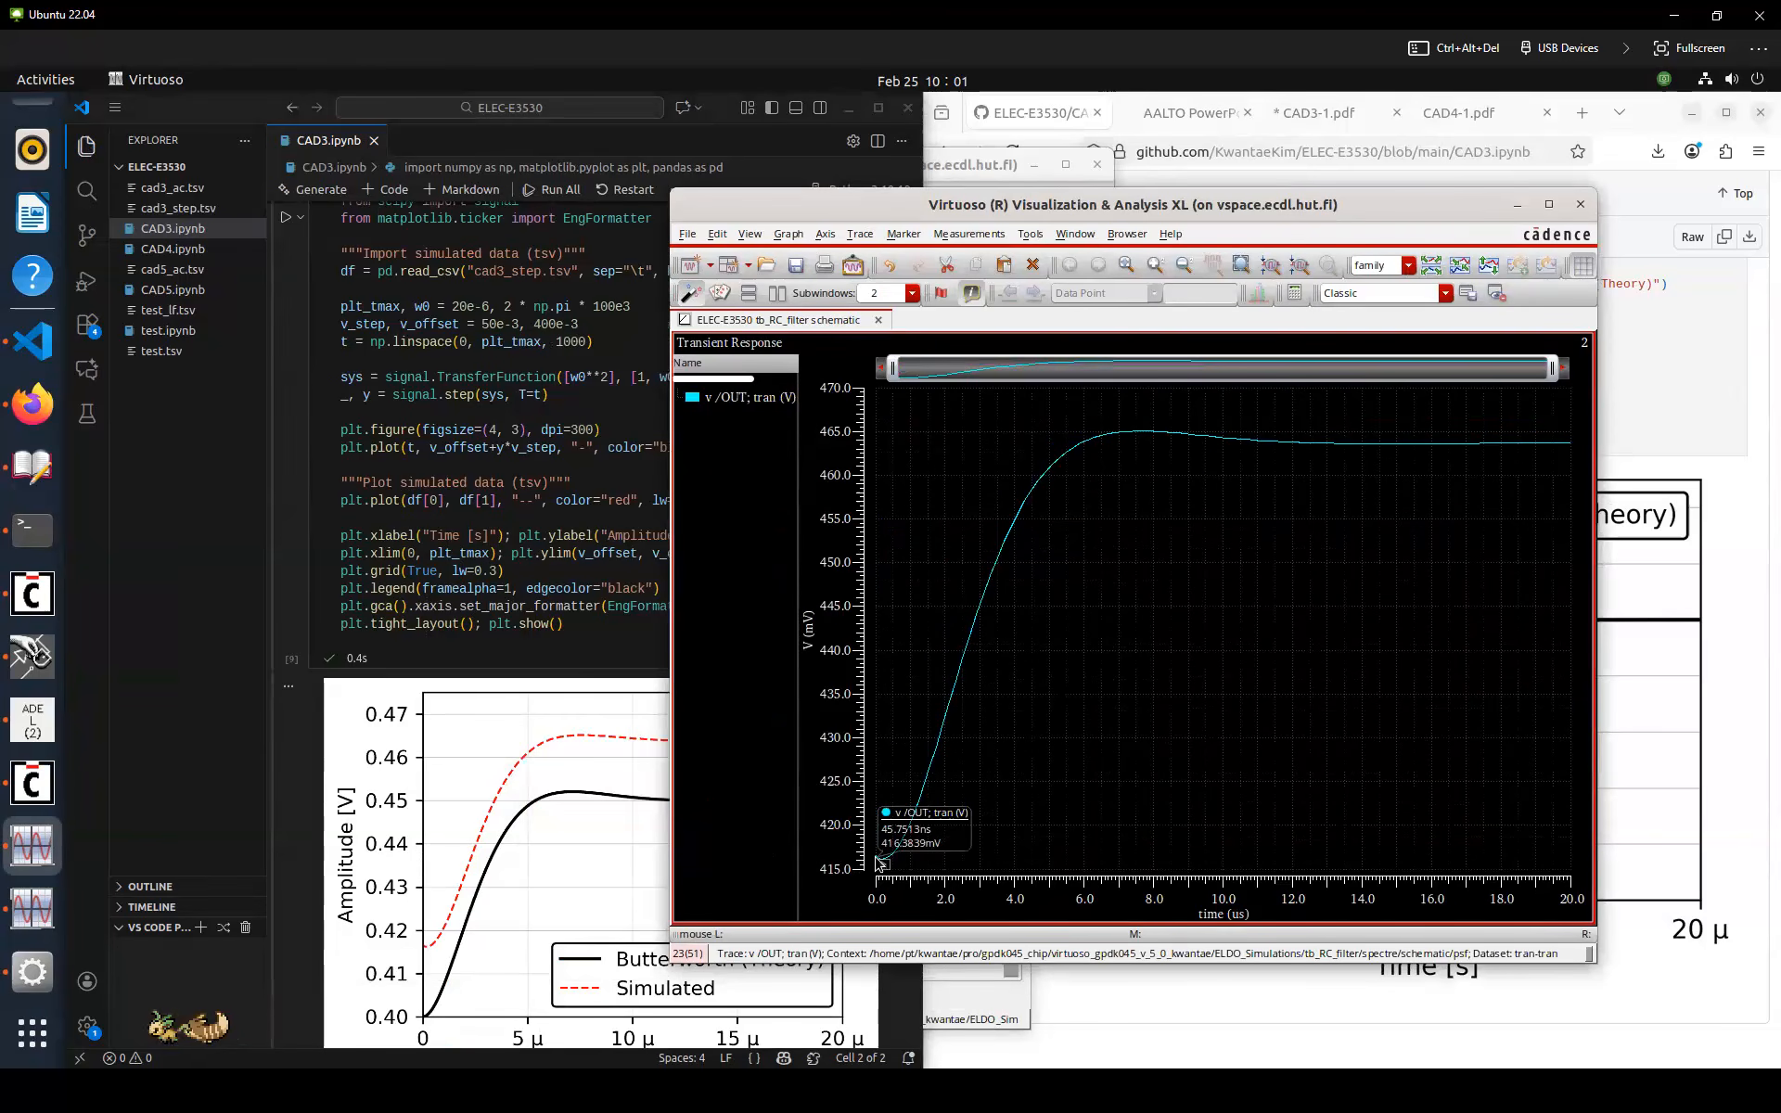
pyautogui.press('m')
pyautogui.moveTo(1544, 450)
pyautogui.press('m')
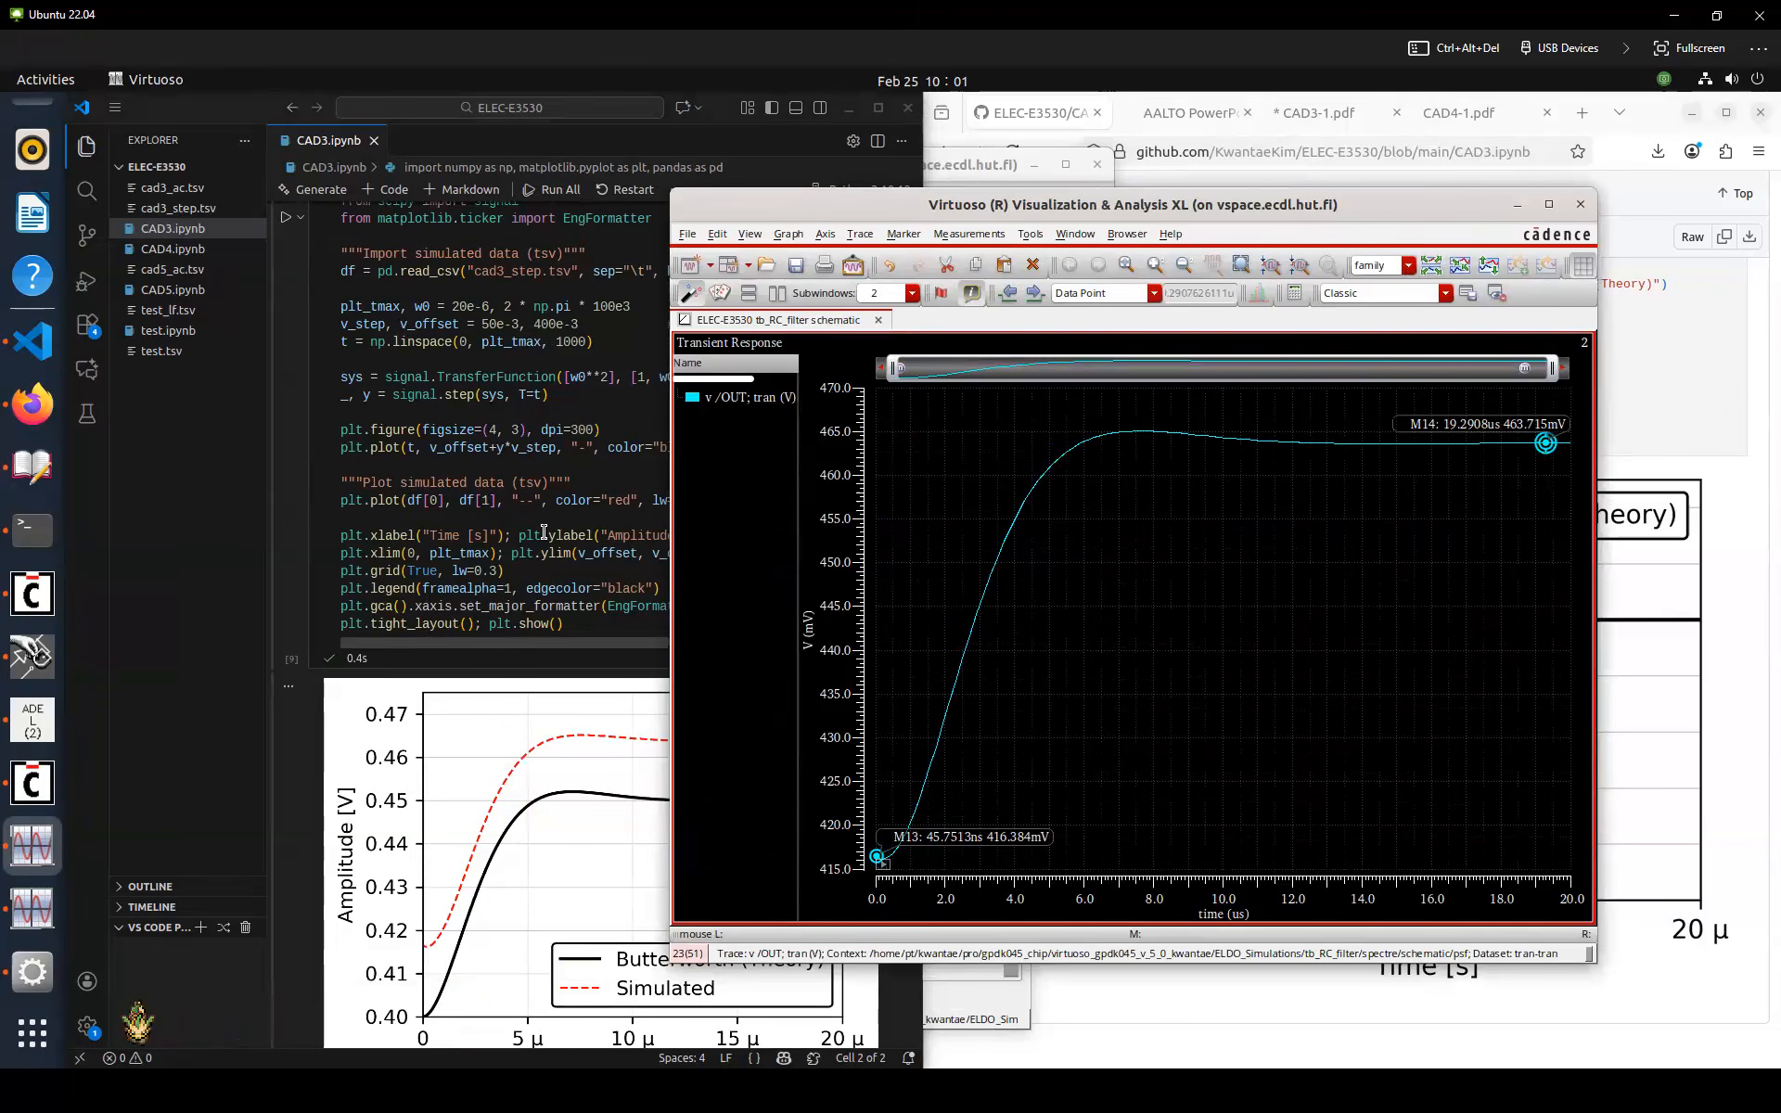
# Set v_offset to 416e-3 in the notebook and save it
pyautogui.click(517, 438)
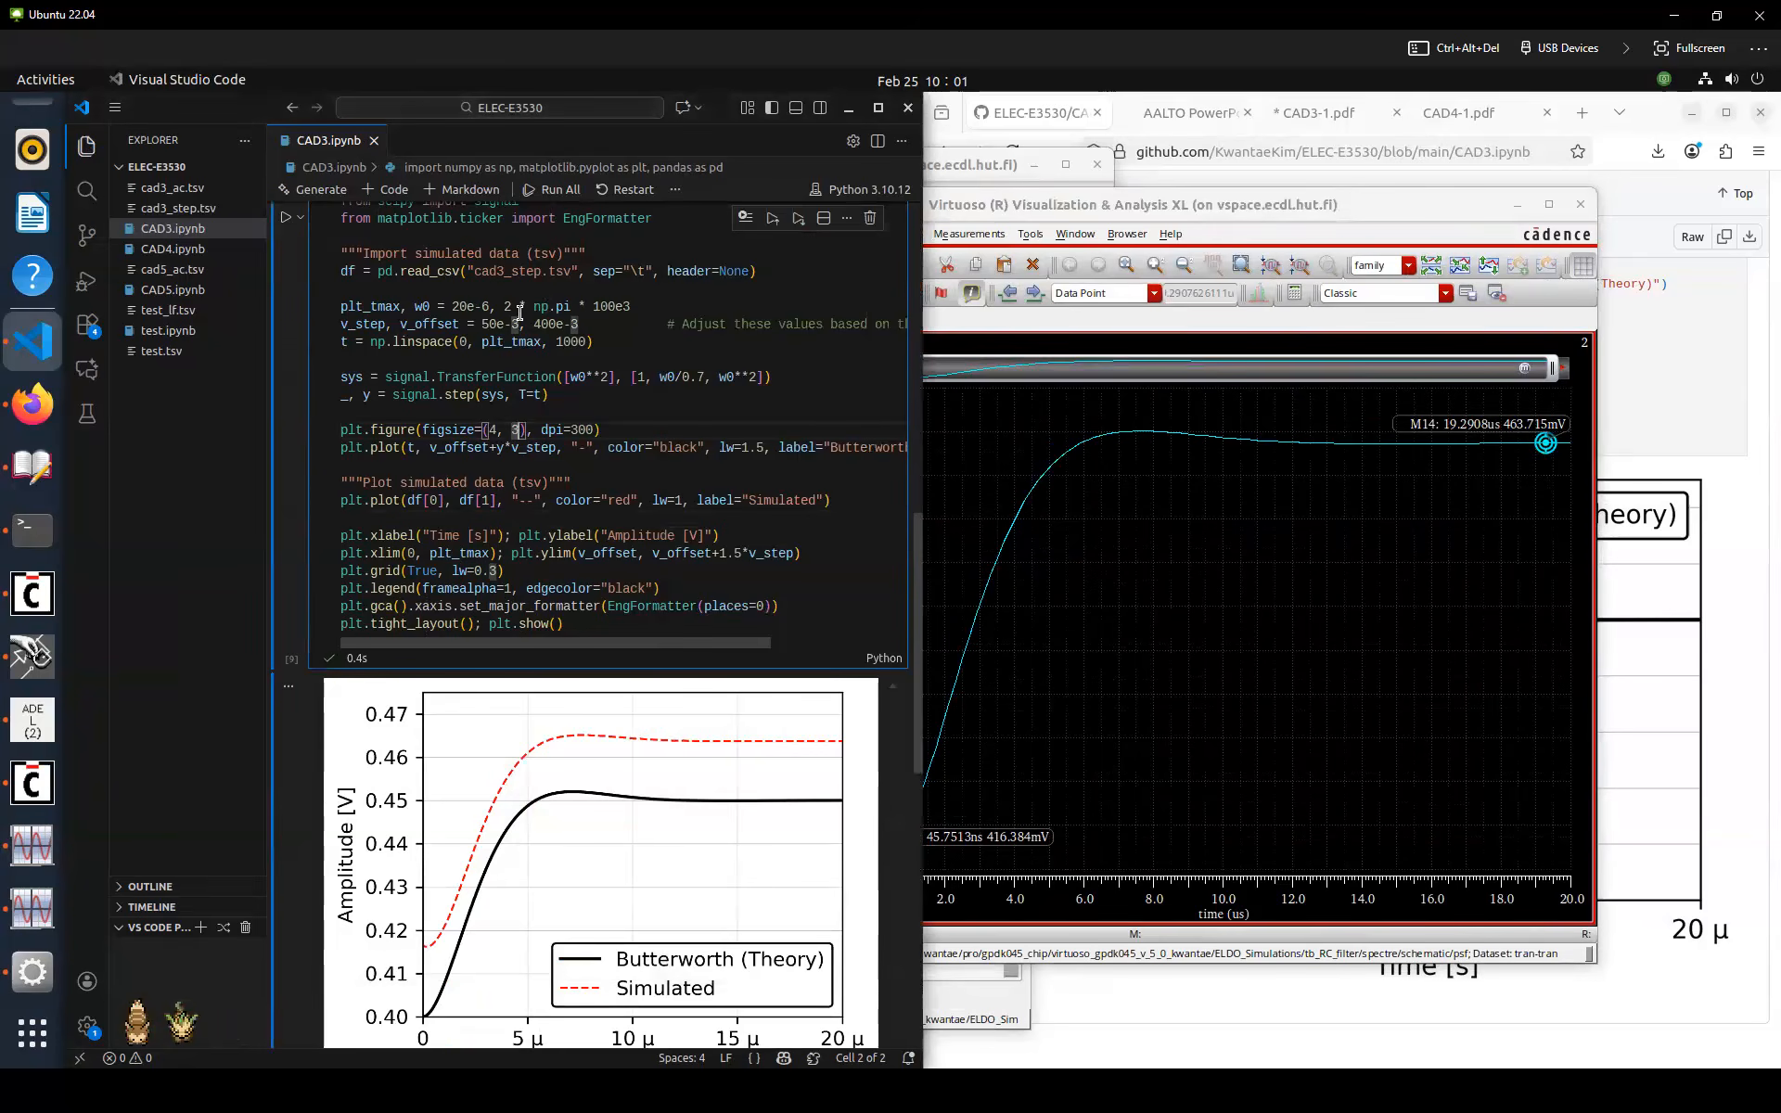
pyautogui.doubleClick(549, 322)
pyautogui.write('416e')
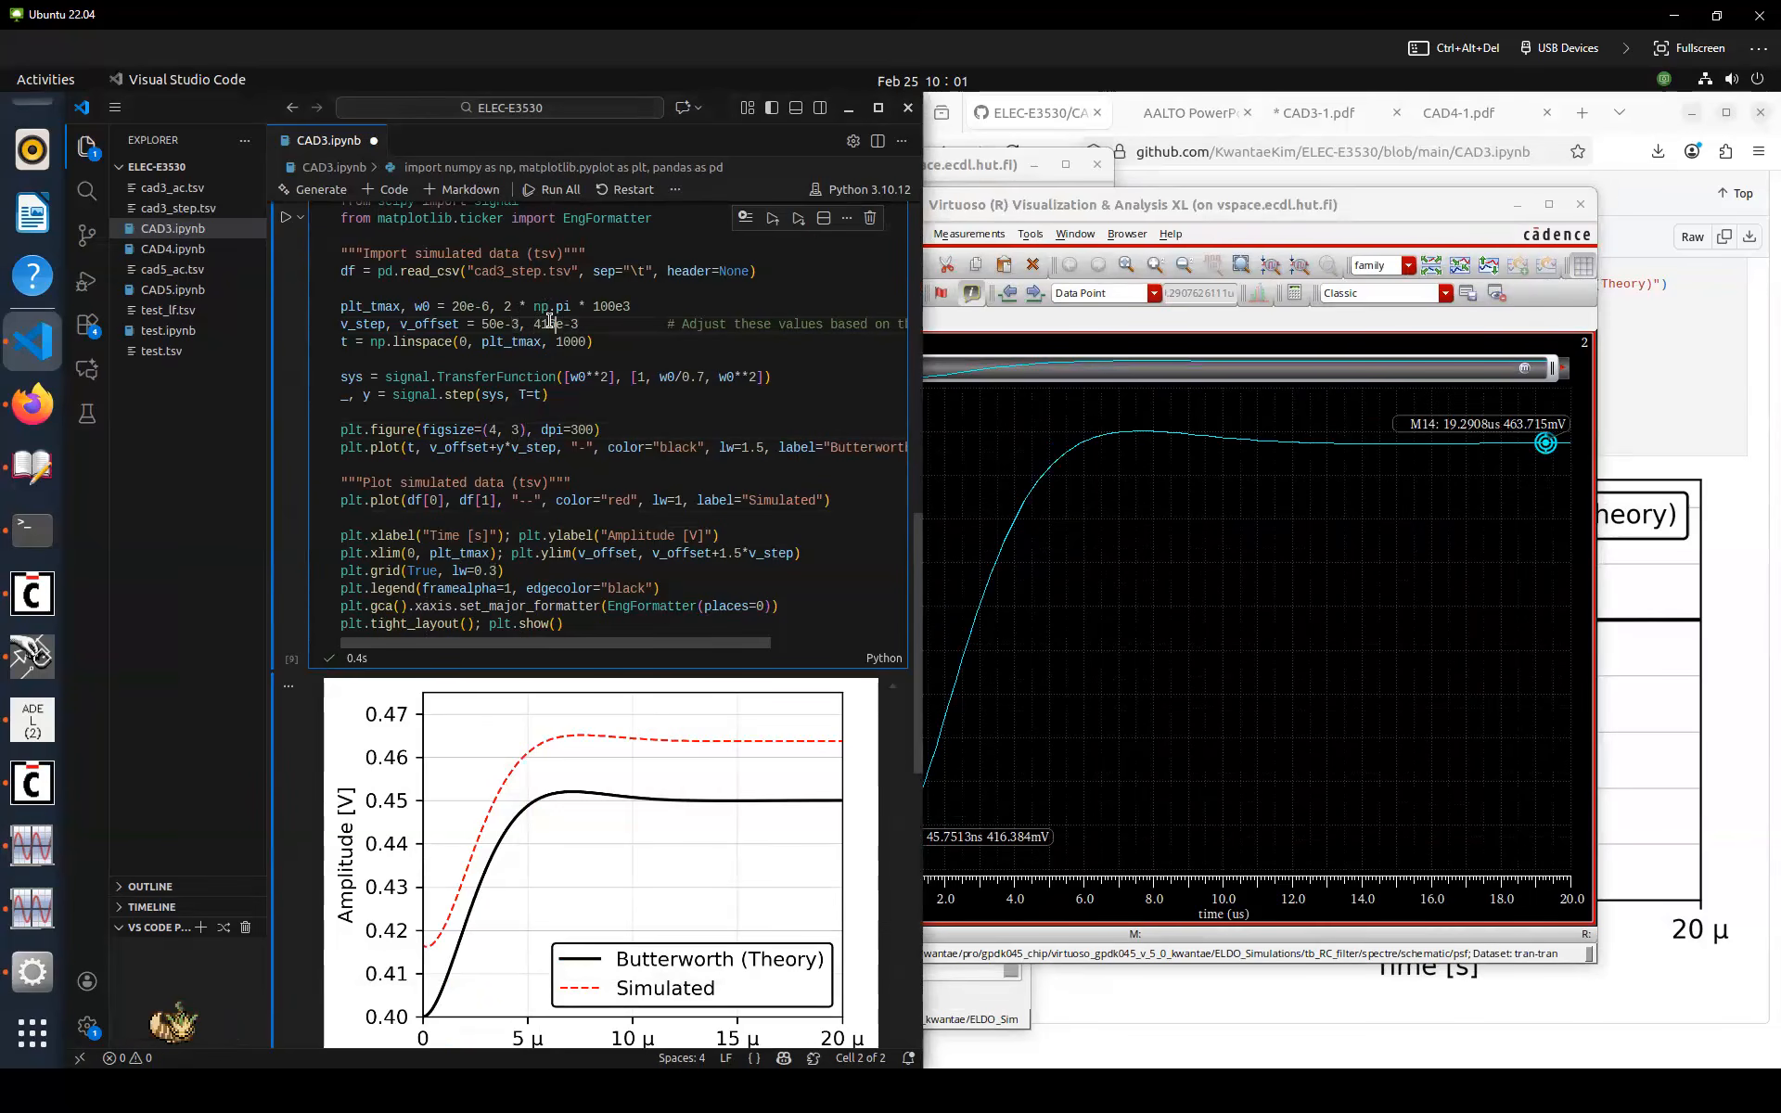
pyautogui.hotkey('ctrl', 's')
# Add a delta marker on the OUT trace between its start and settled value
pyautogui.click(1389, 580)
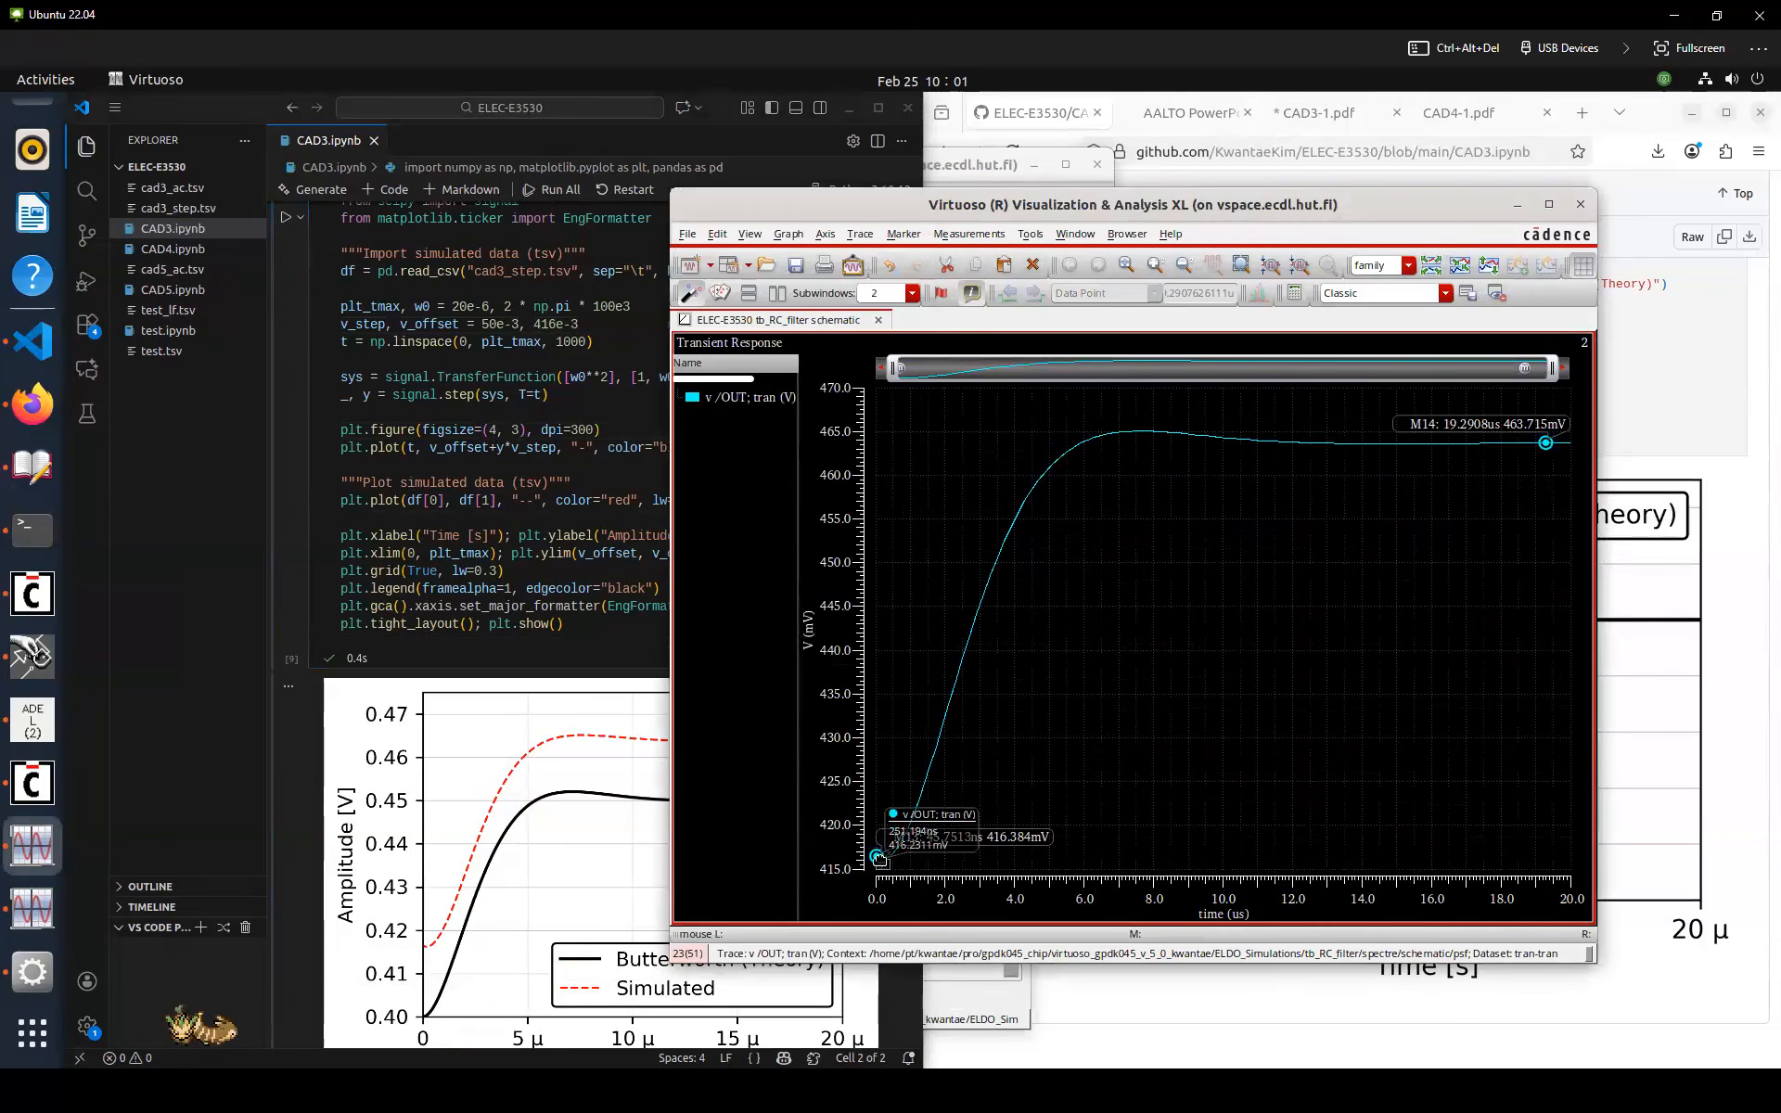
pyautogui.press('b')
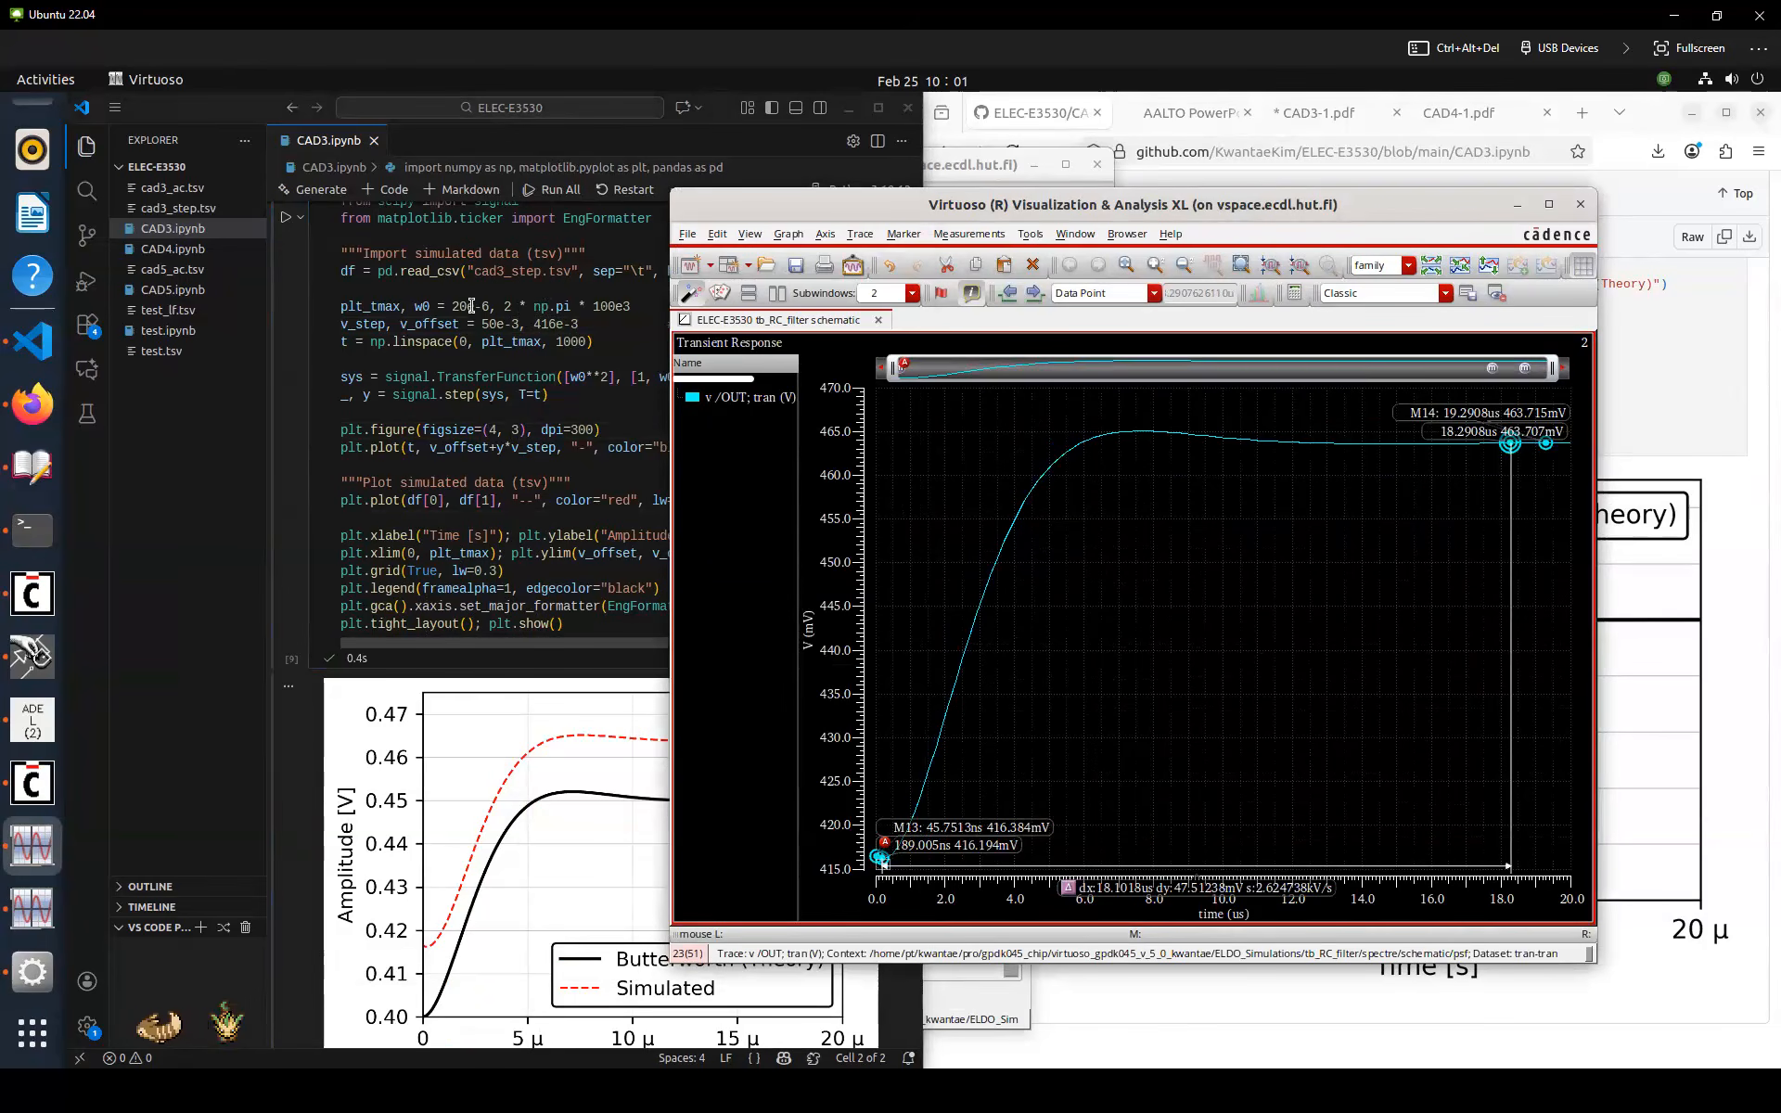
# Set v_step to 47e-3, rerun the step-response cell and save the notebook
pyautogui.click(494, 323)
pyautogui.press('BackSpace')
pyautogui.press('BackSpace')
pyautogui.write('47')
pyautogui.hotkey('ctrl', 'Return')
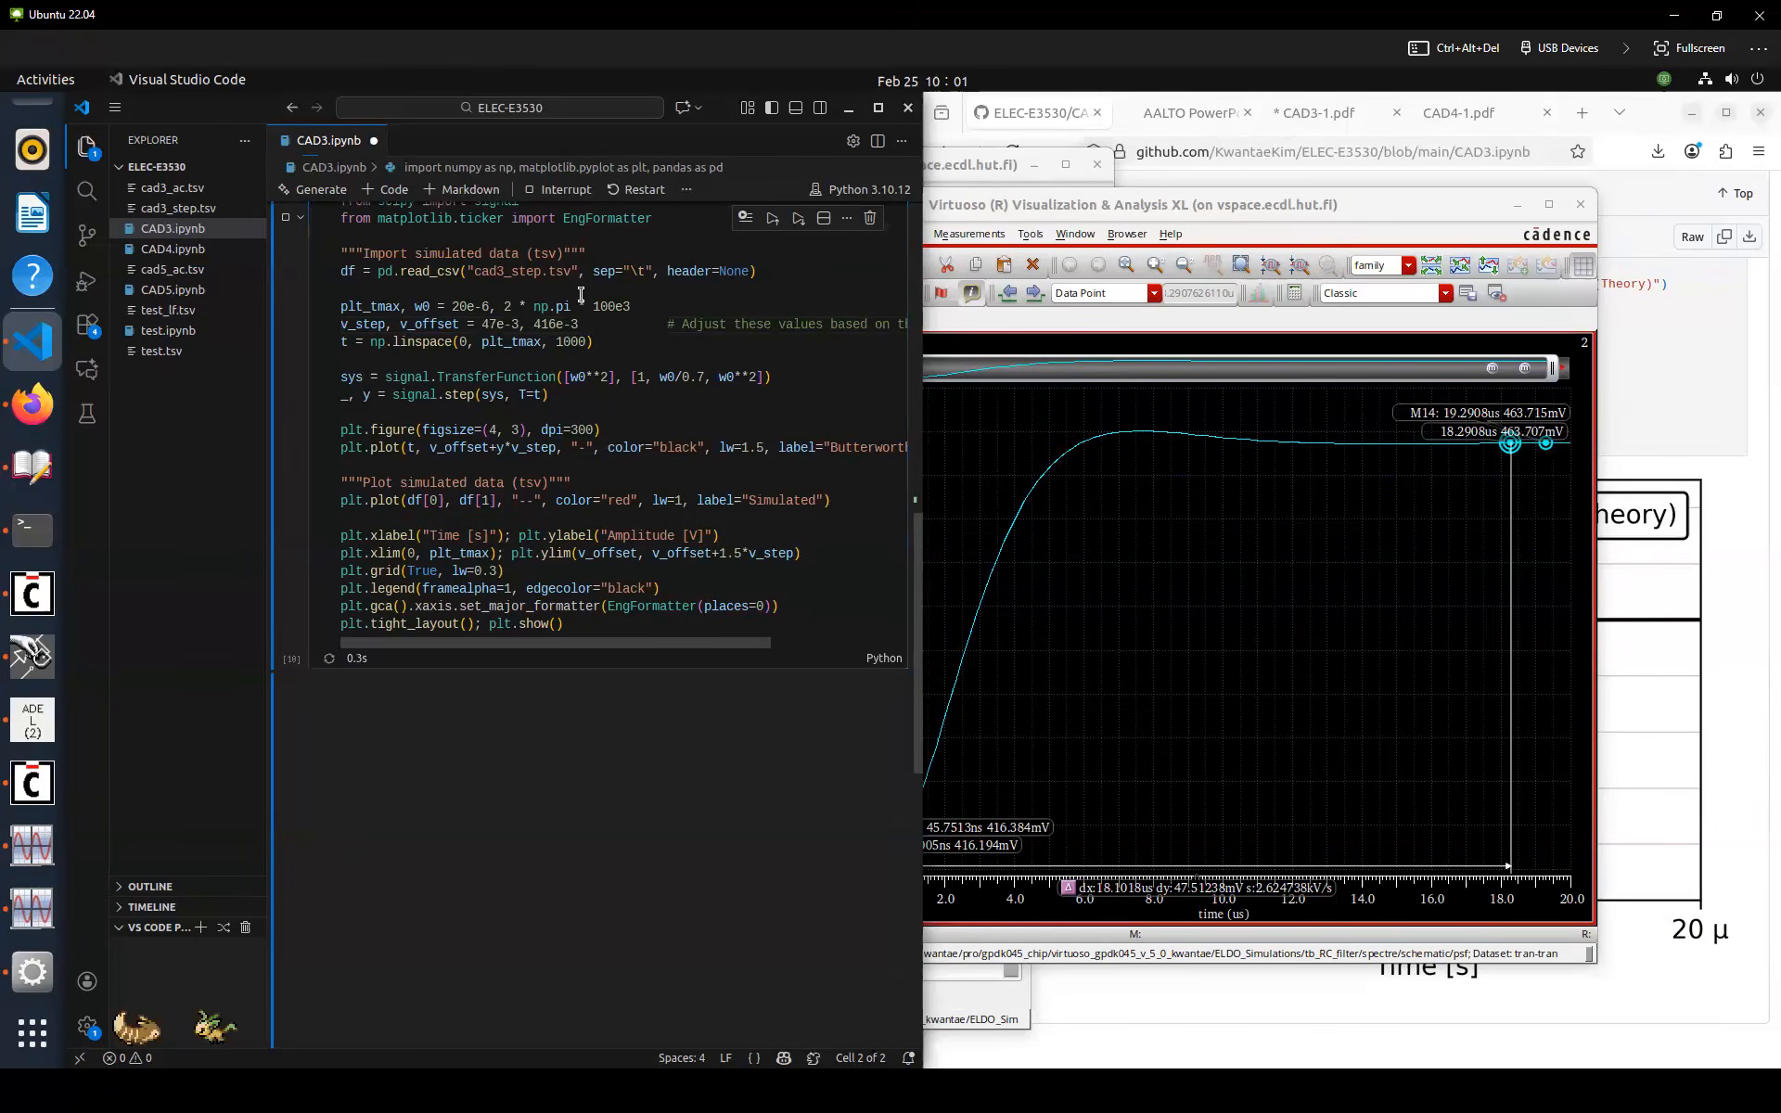
pyautogui.click(744, 428)
pyautogui.hotkey('ctrl', 's')
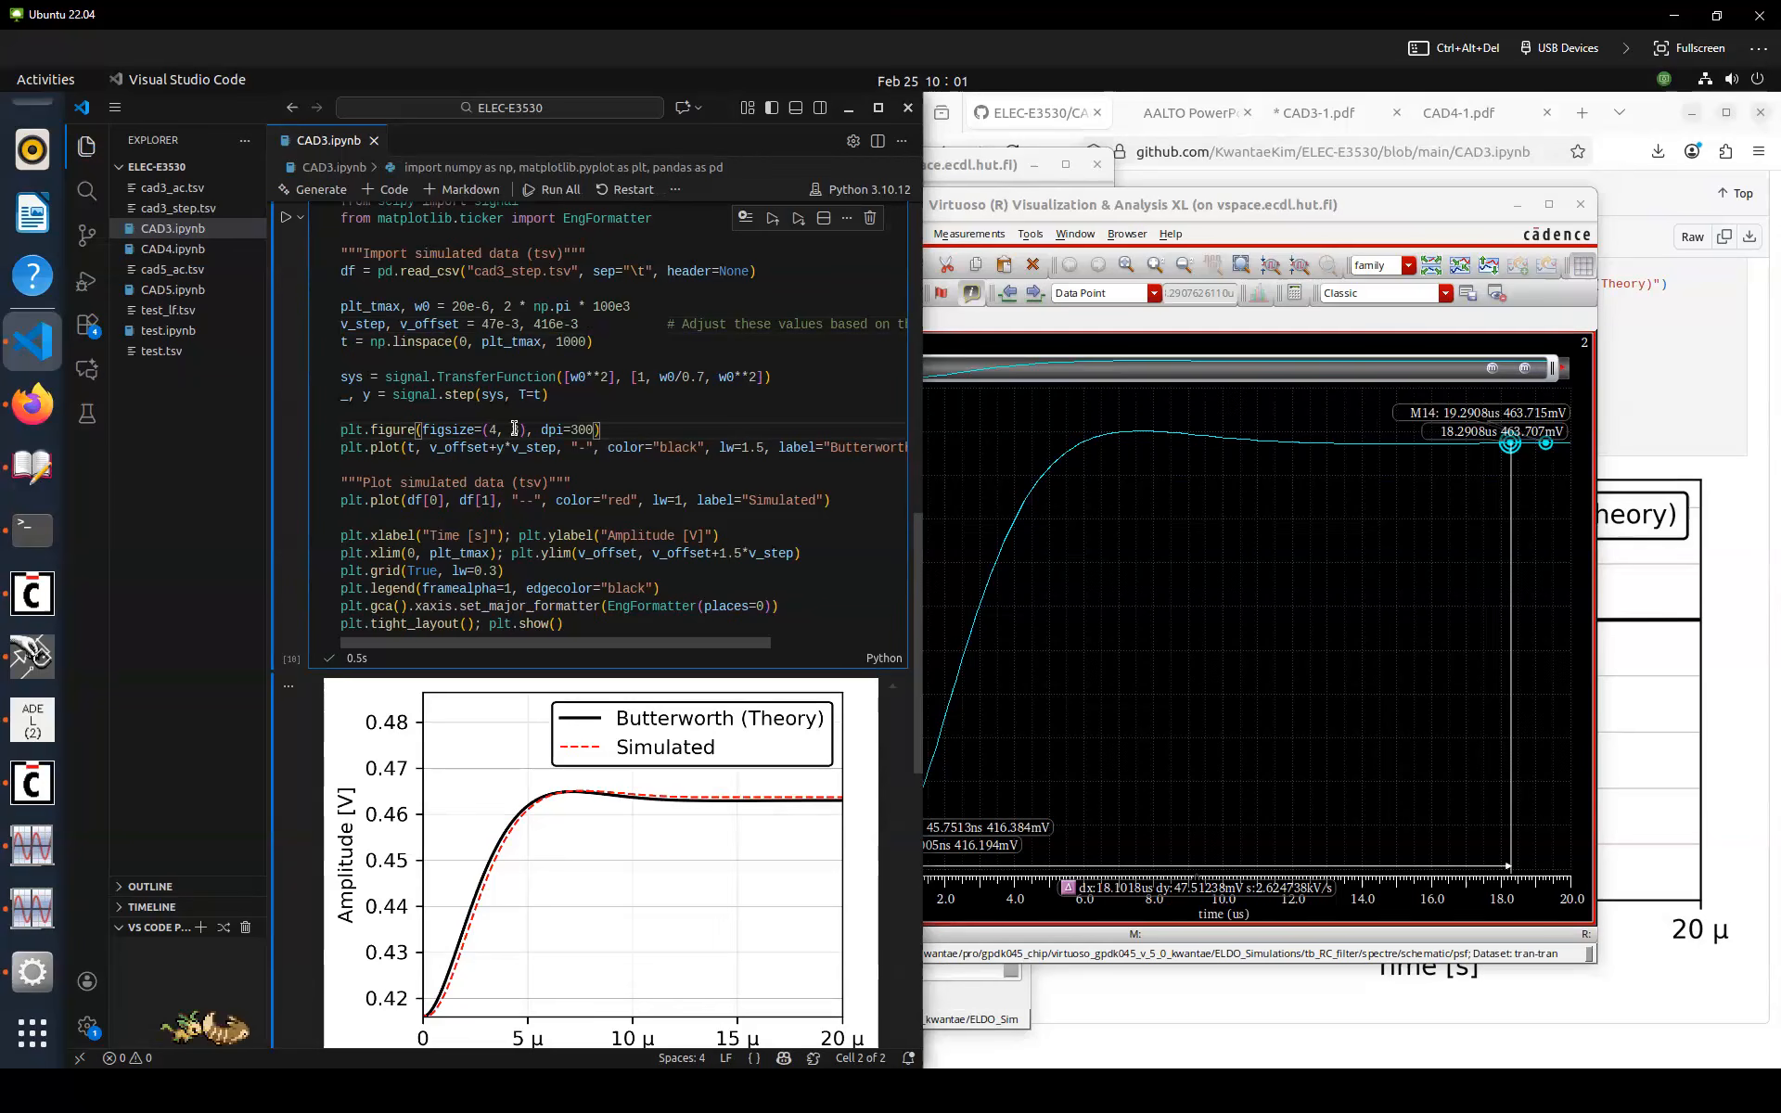
# Review the ADE L output values, the lecture and exercise documents, and the notebook's AC plot
pyautogui.click(37, 724)
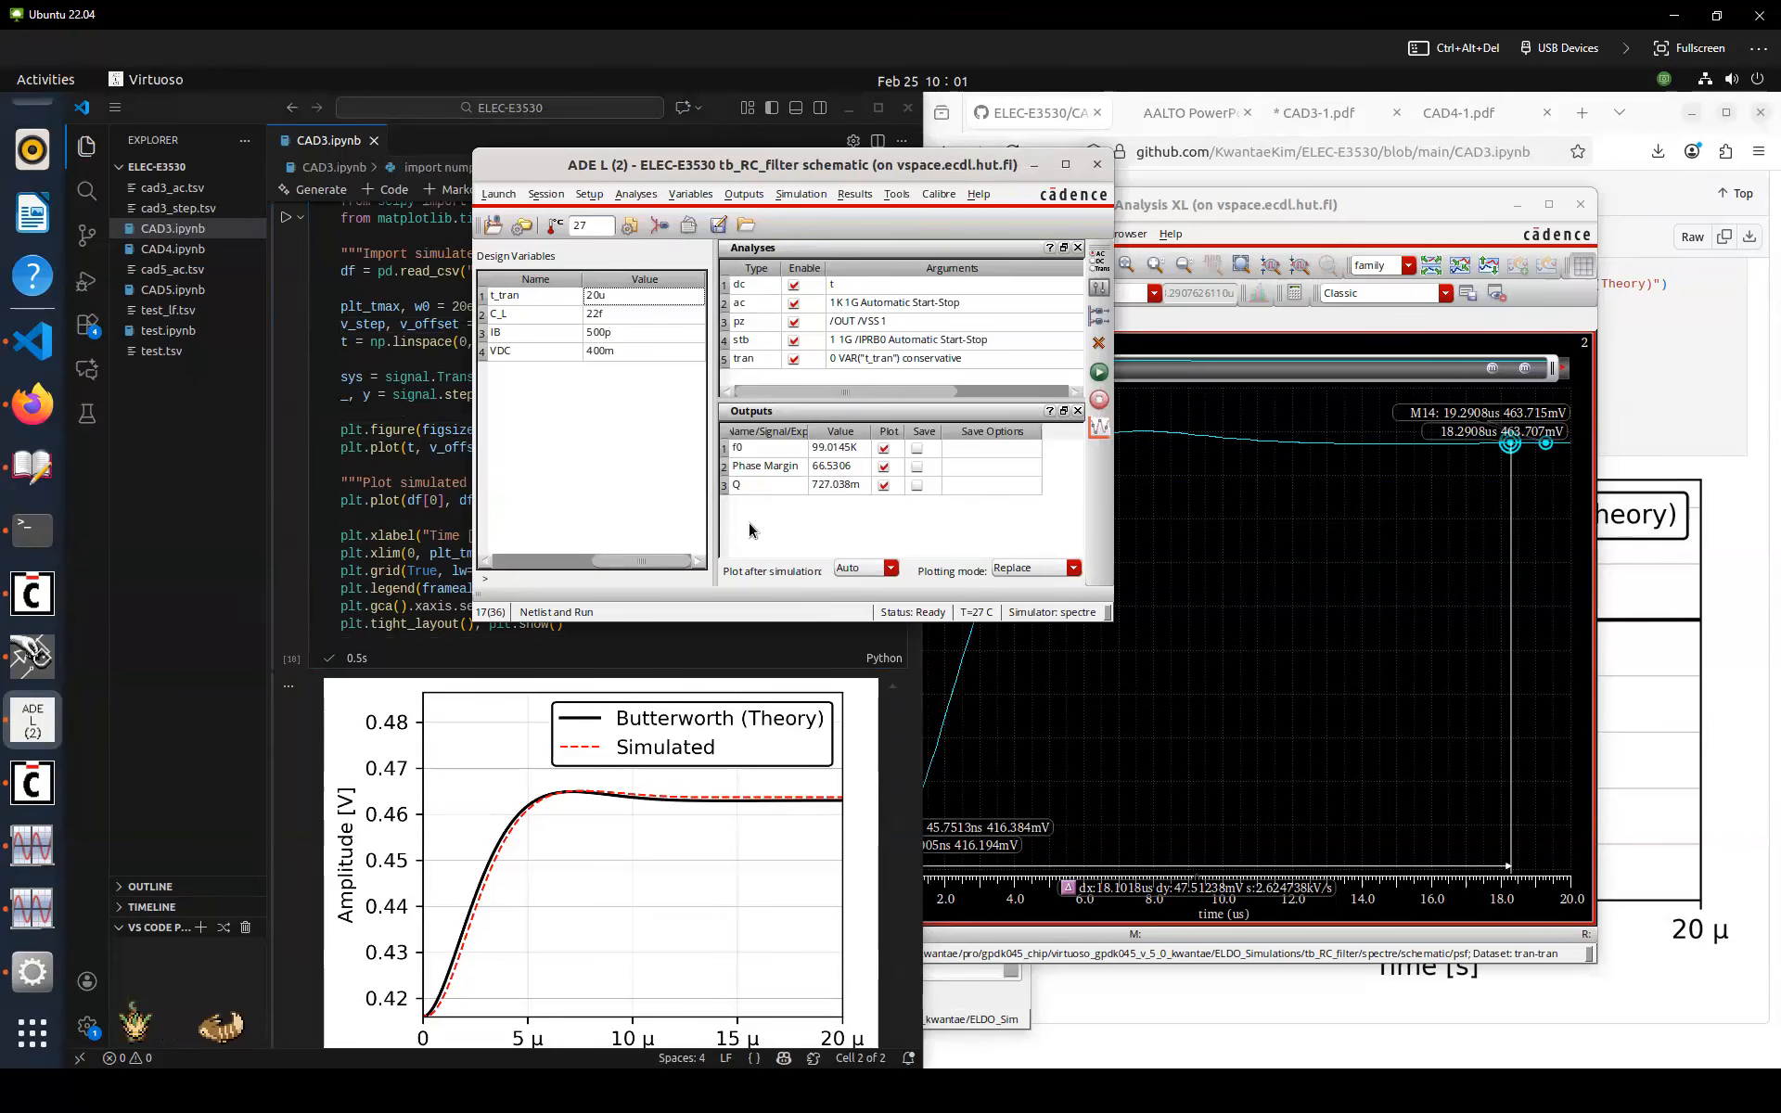
pyautogui.click(751, 492)
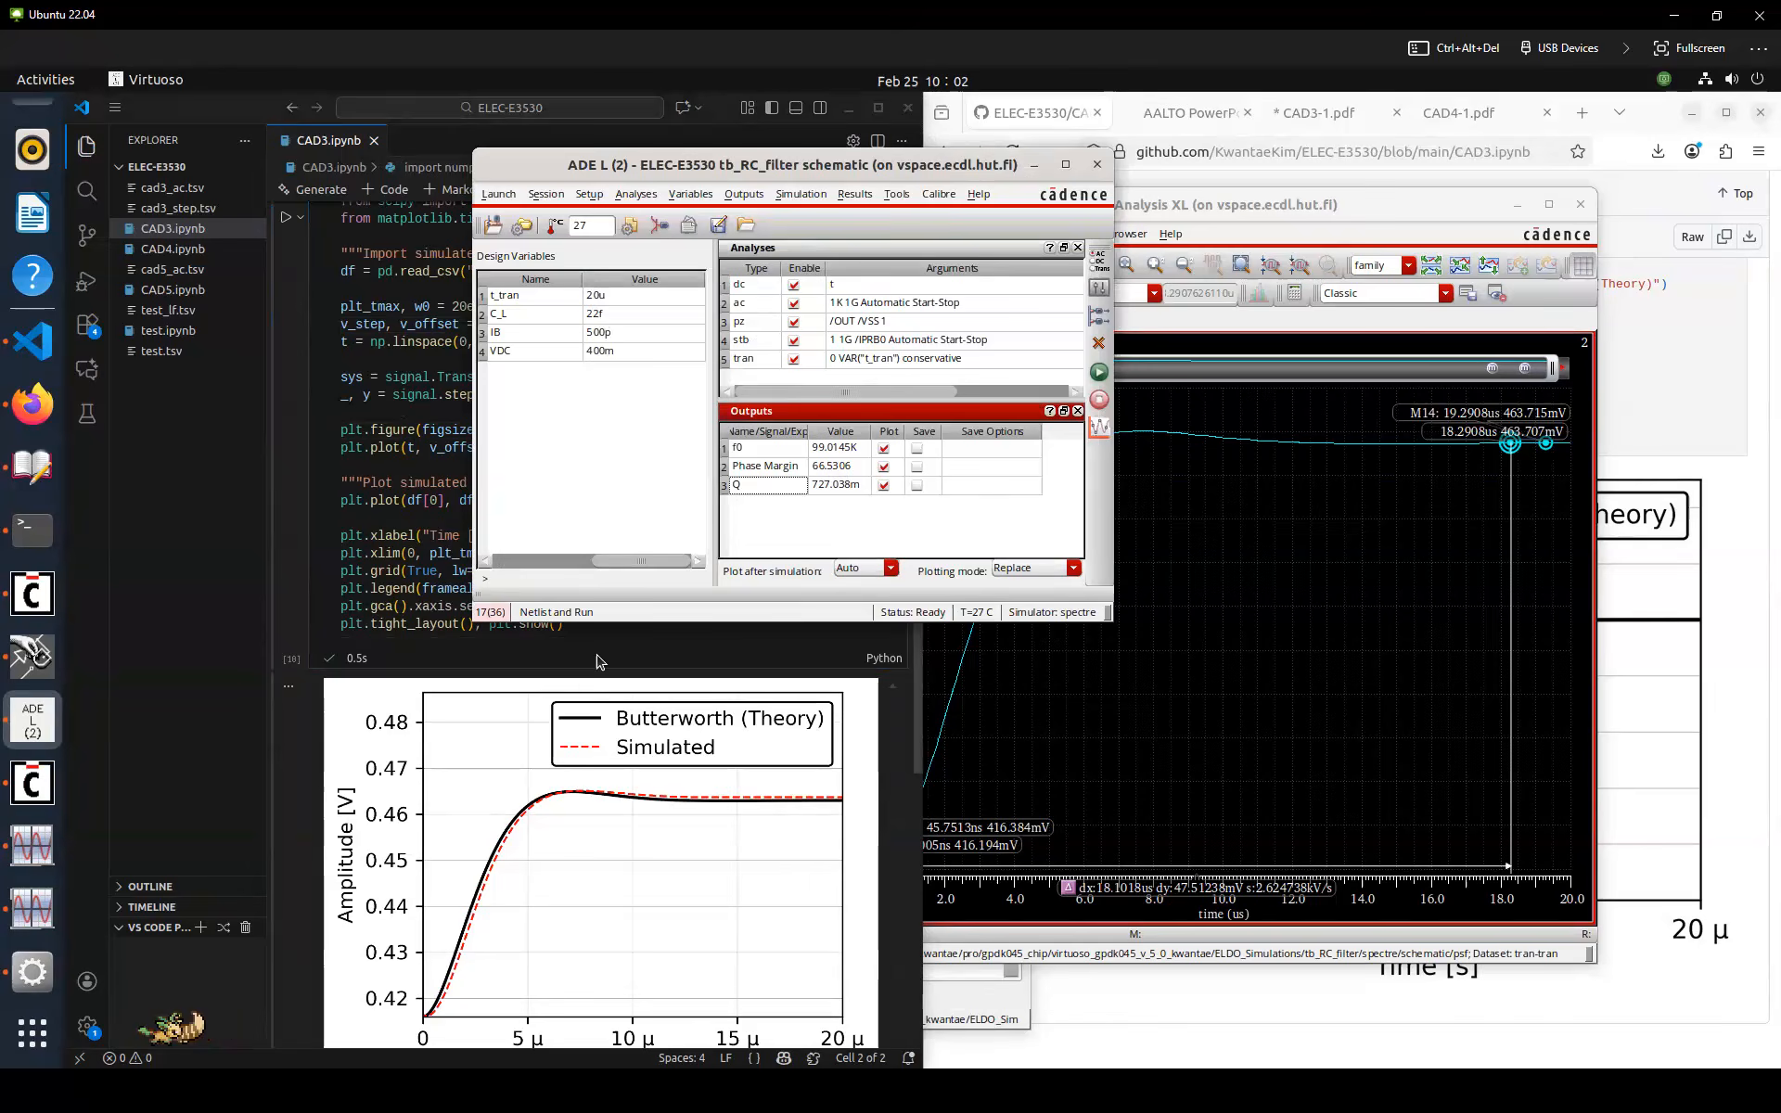
pyautogui.click(593, 624)
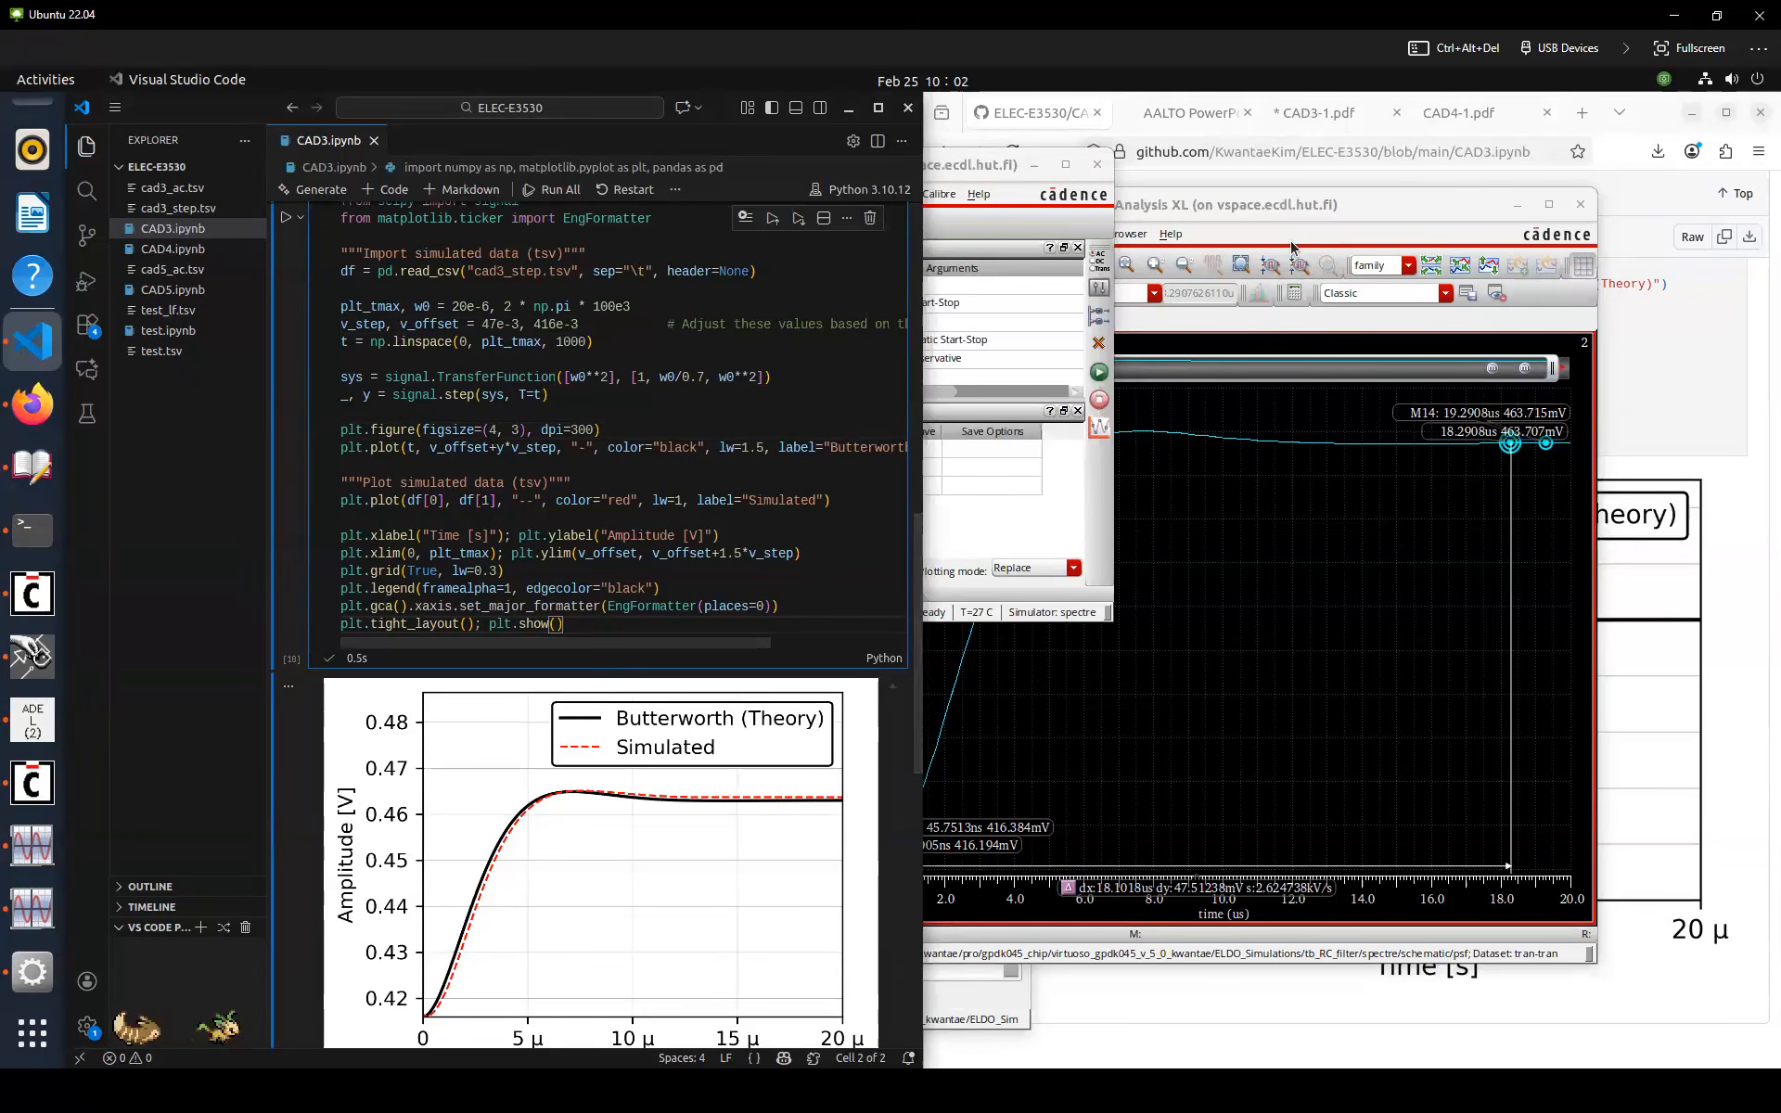
pyautogui.click(1180, 118)
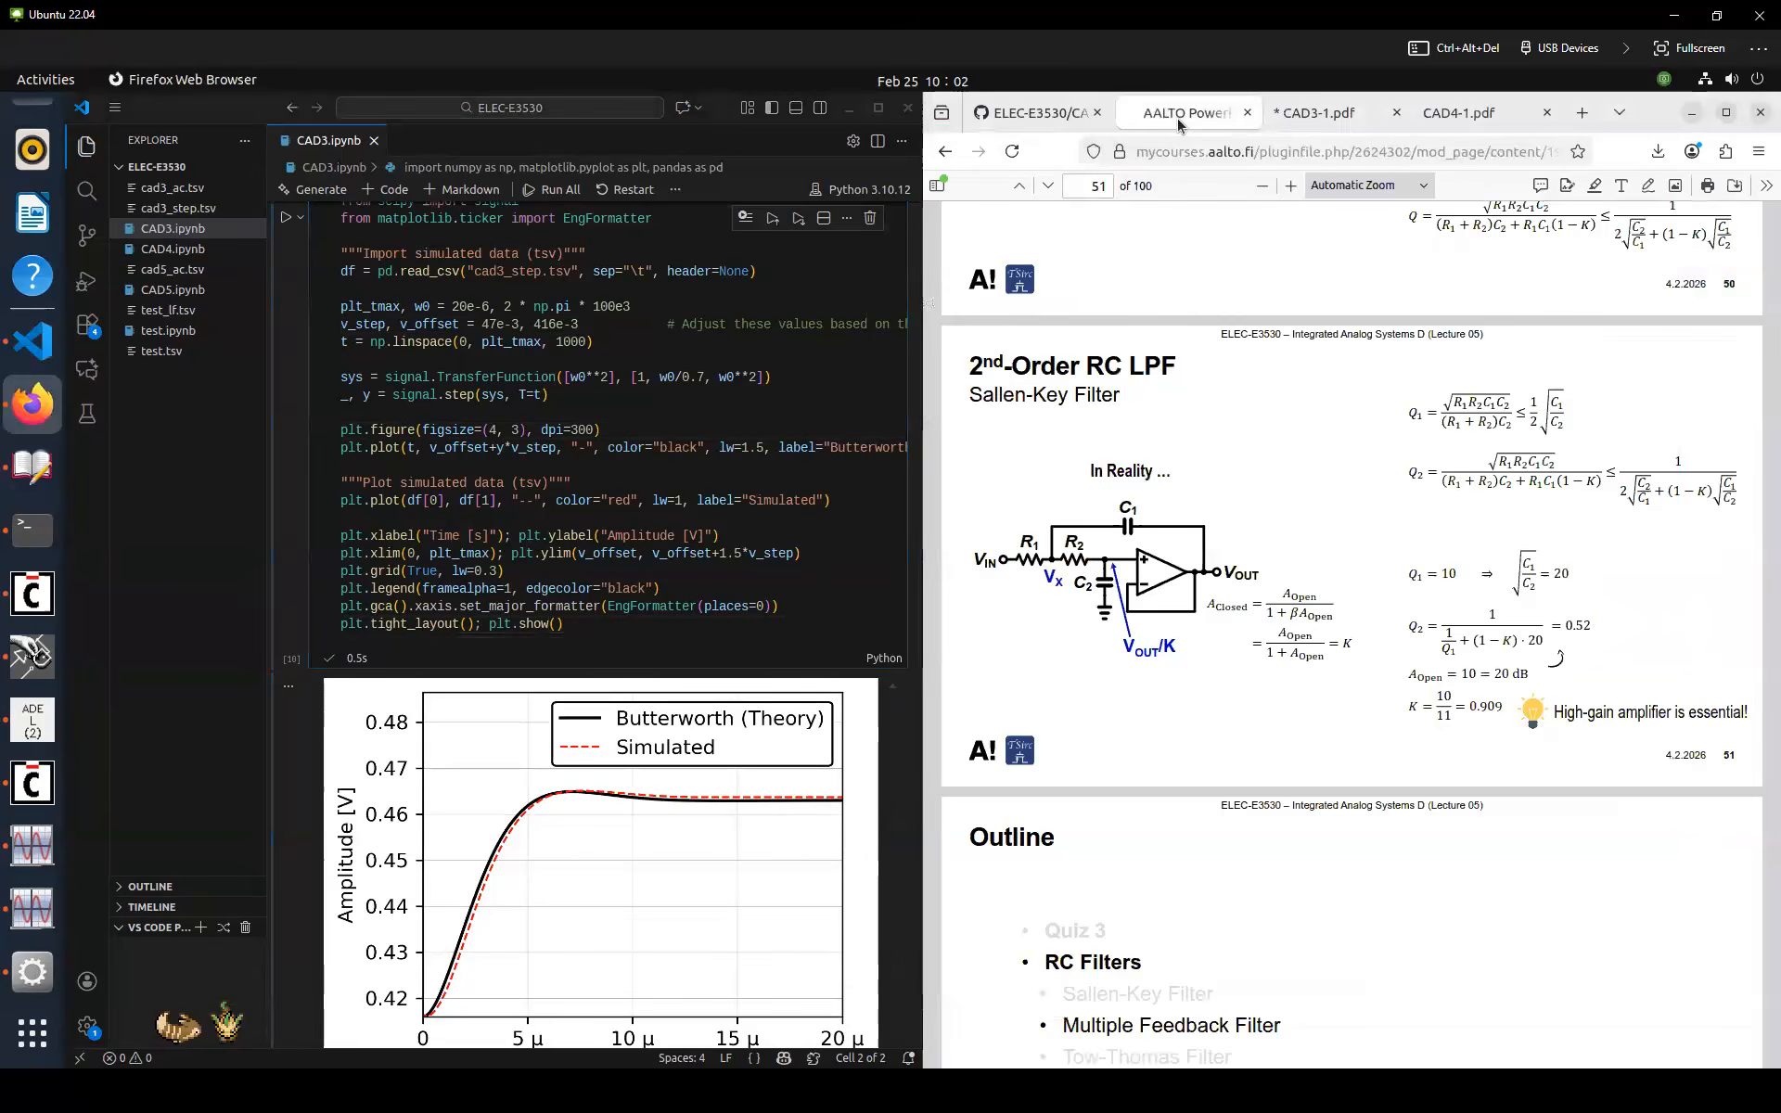
pyautogui.click(1048, 115)
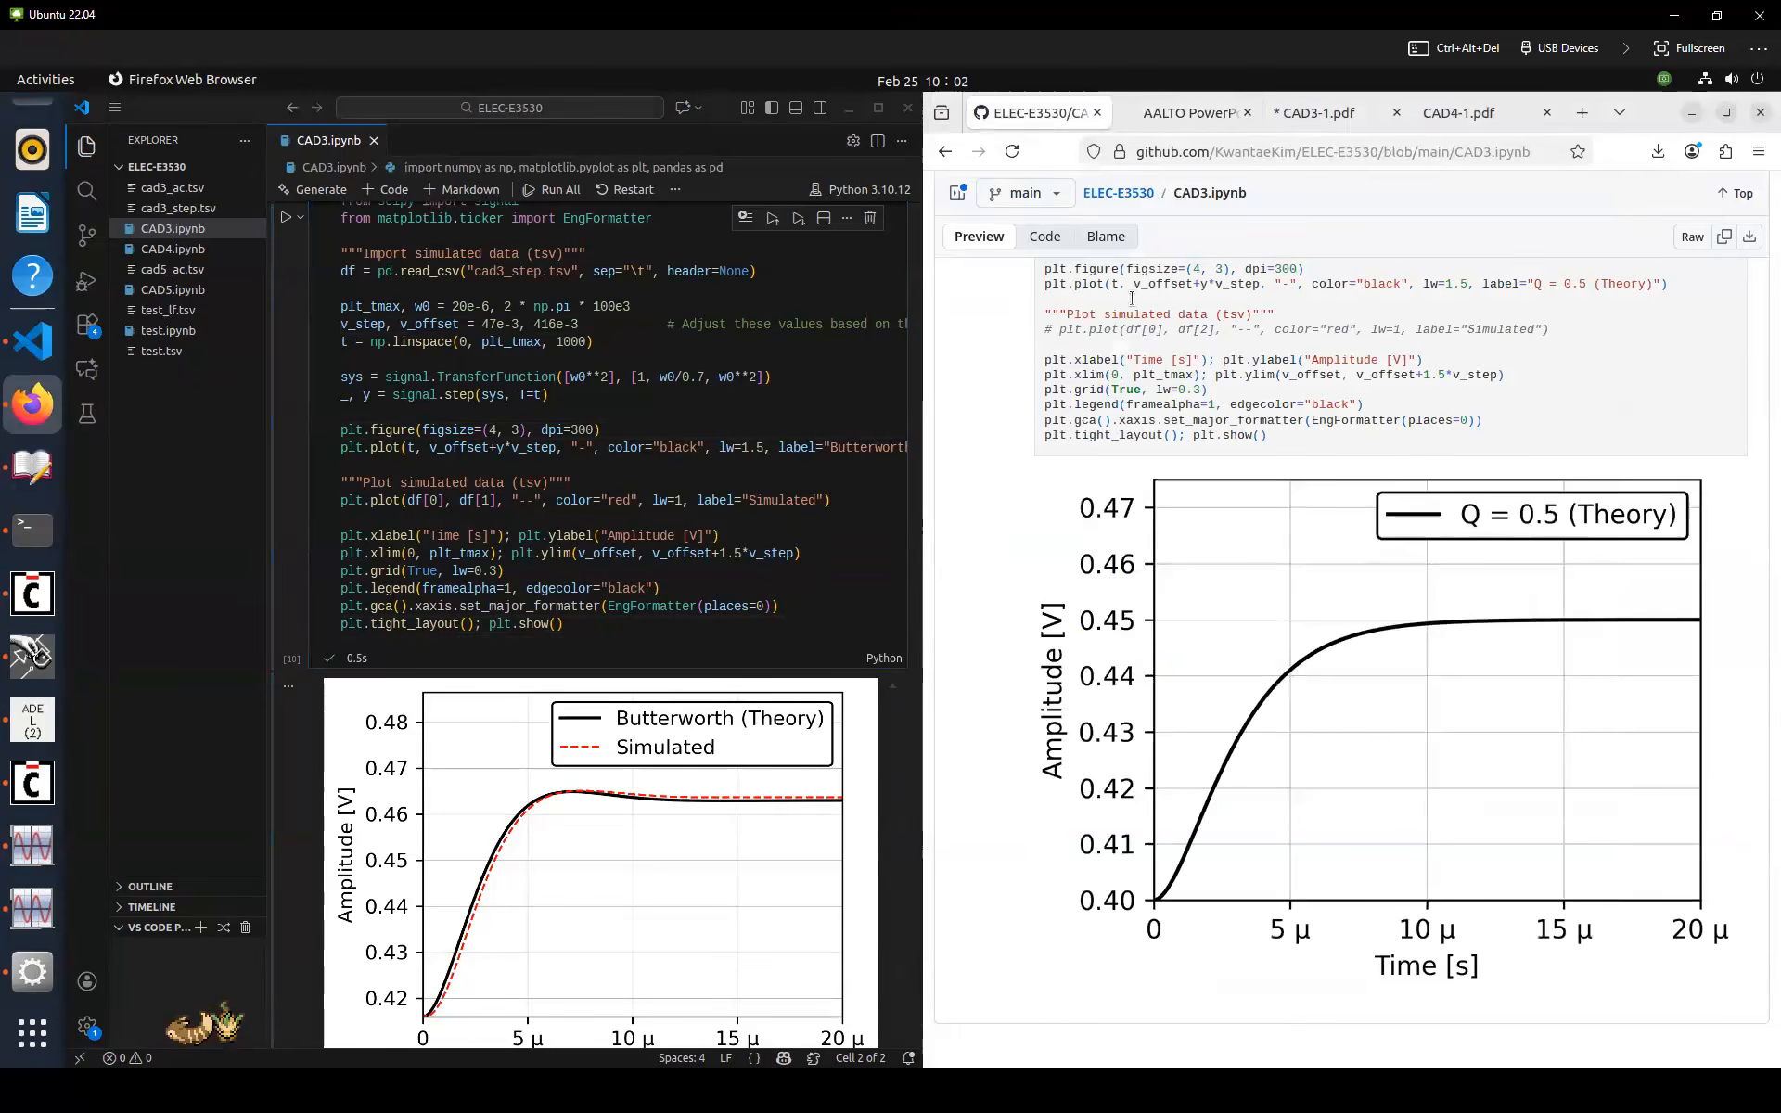
pyautogui.click(1317, 115)
pyautogui.scroll(-2, 1020, 501)
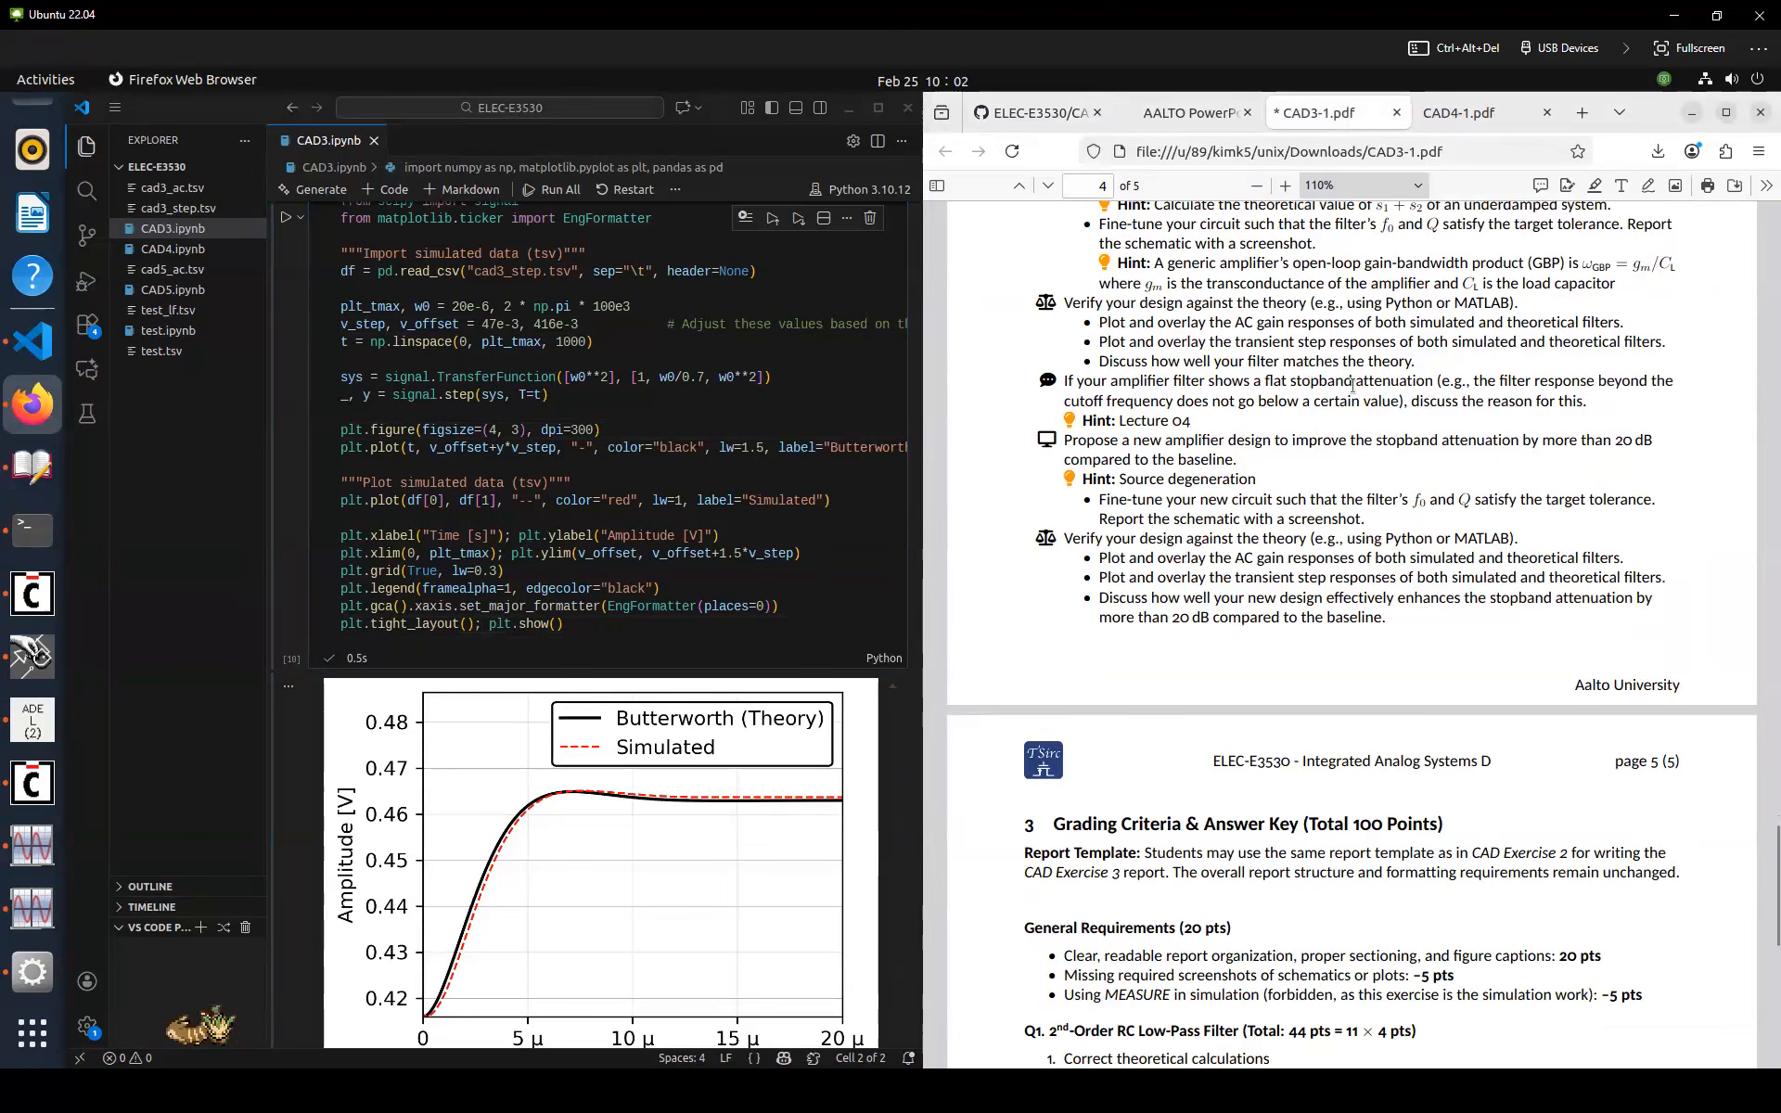
pyautogui.scroll(9, 770, 448)
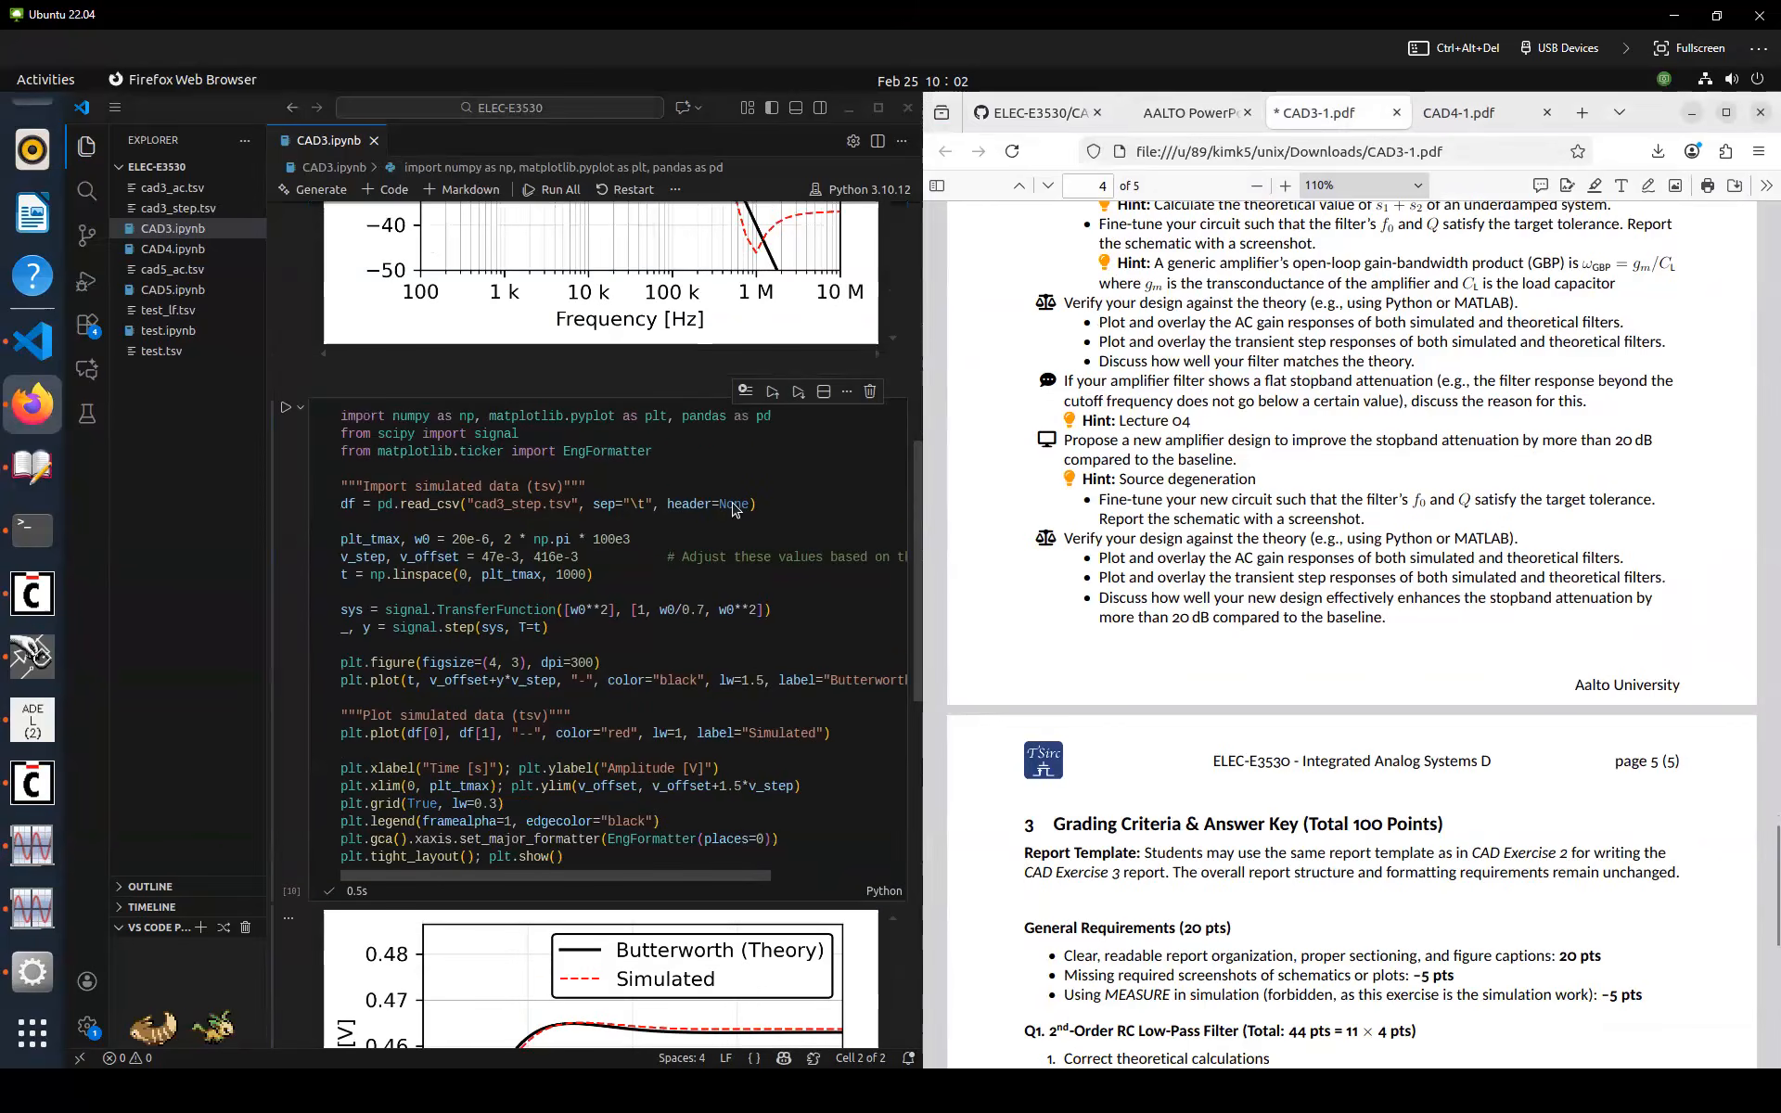
pyautogui.scroll(1, 770, 448)
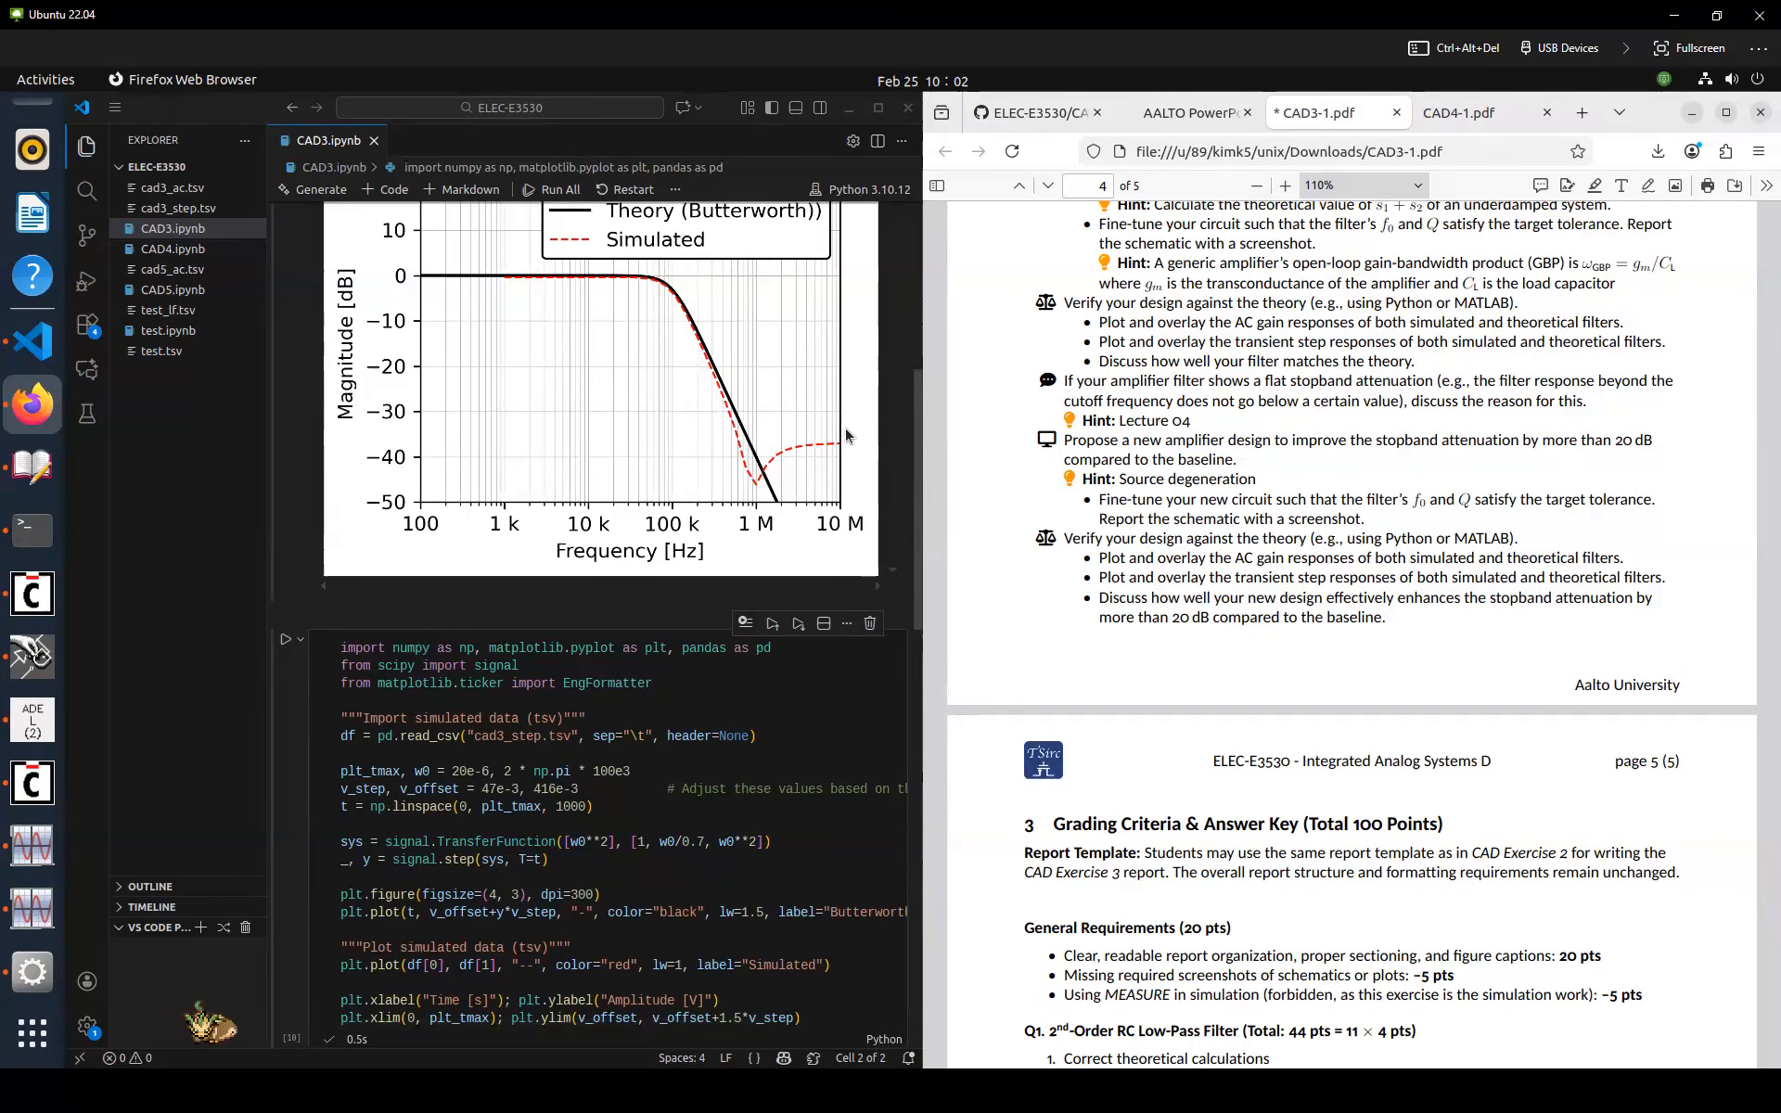
pyautogui.scroll(1, 839, 473)
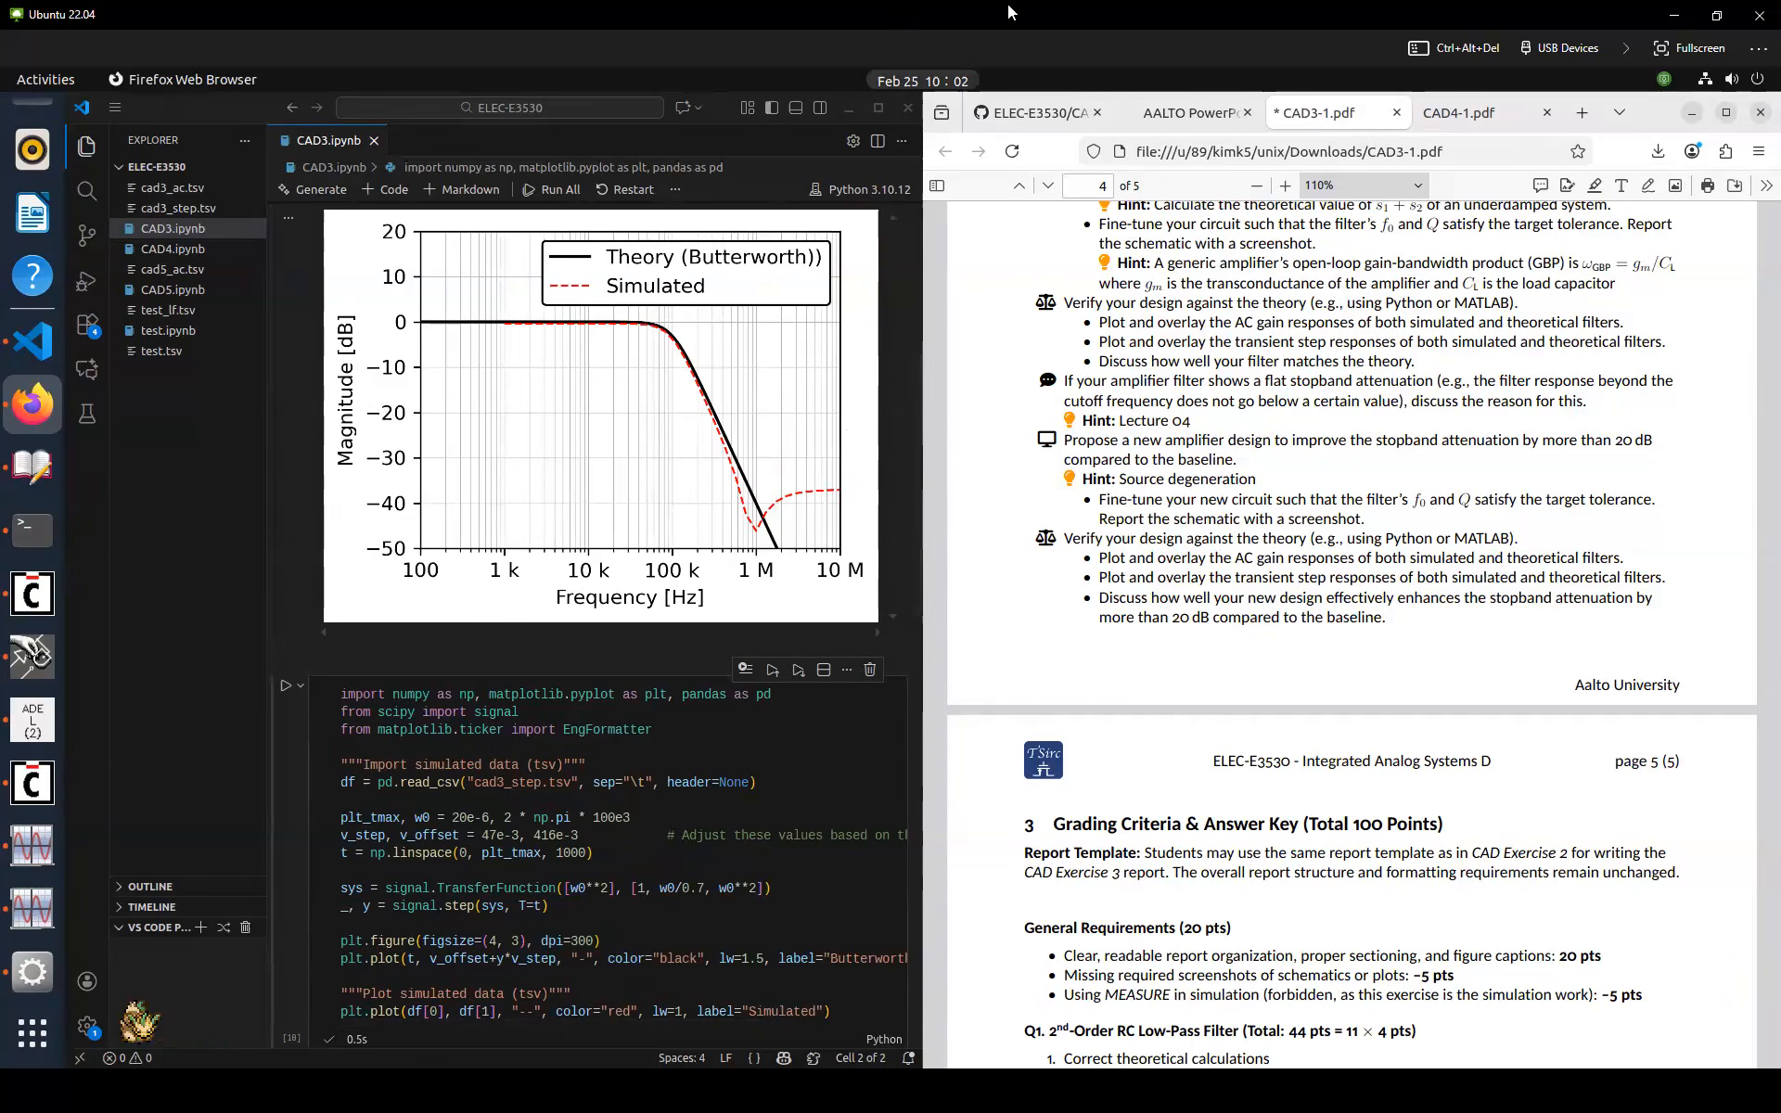
# Switch to the PowerPoint lecture and present from the gmC Filter slide, advancing to Source Degeneration
pyautogui.press('super+Tab')
pyautogui.click(525, 598)
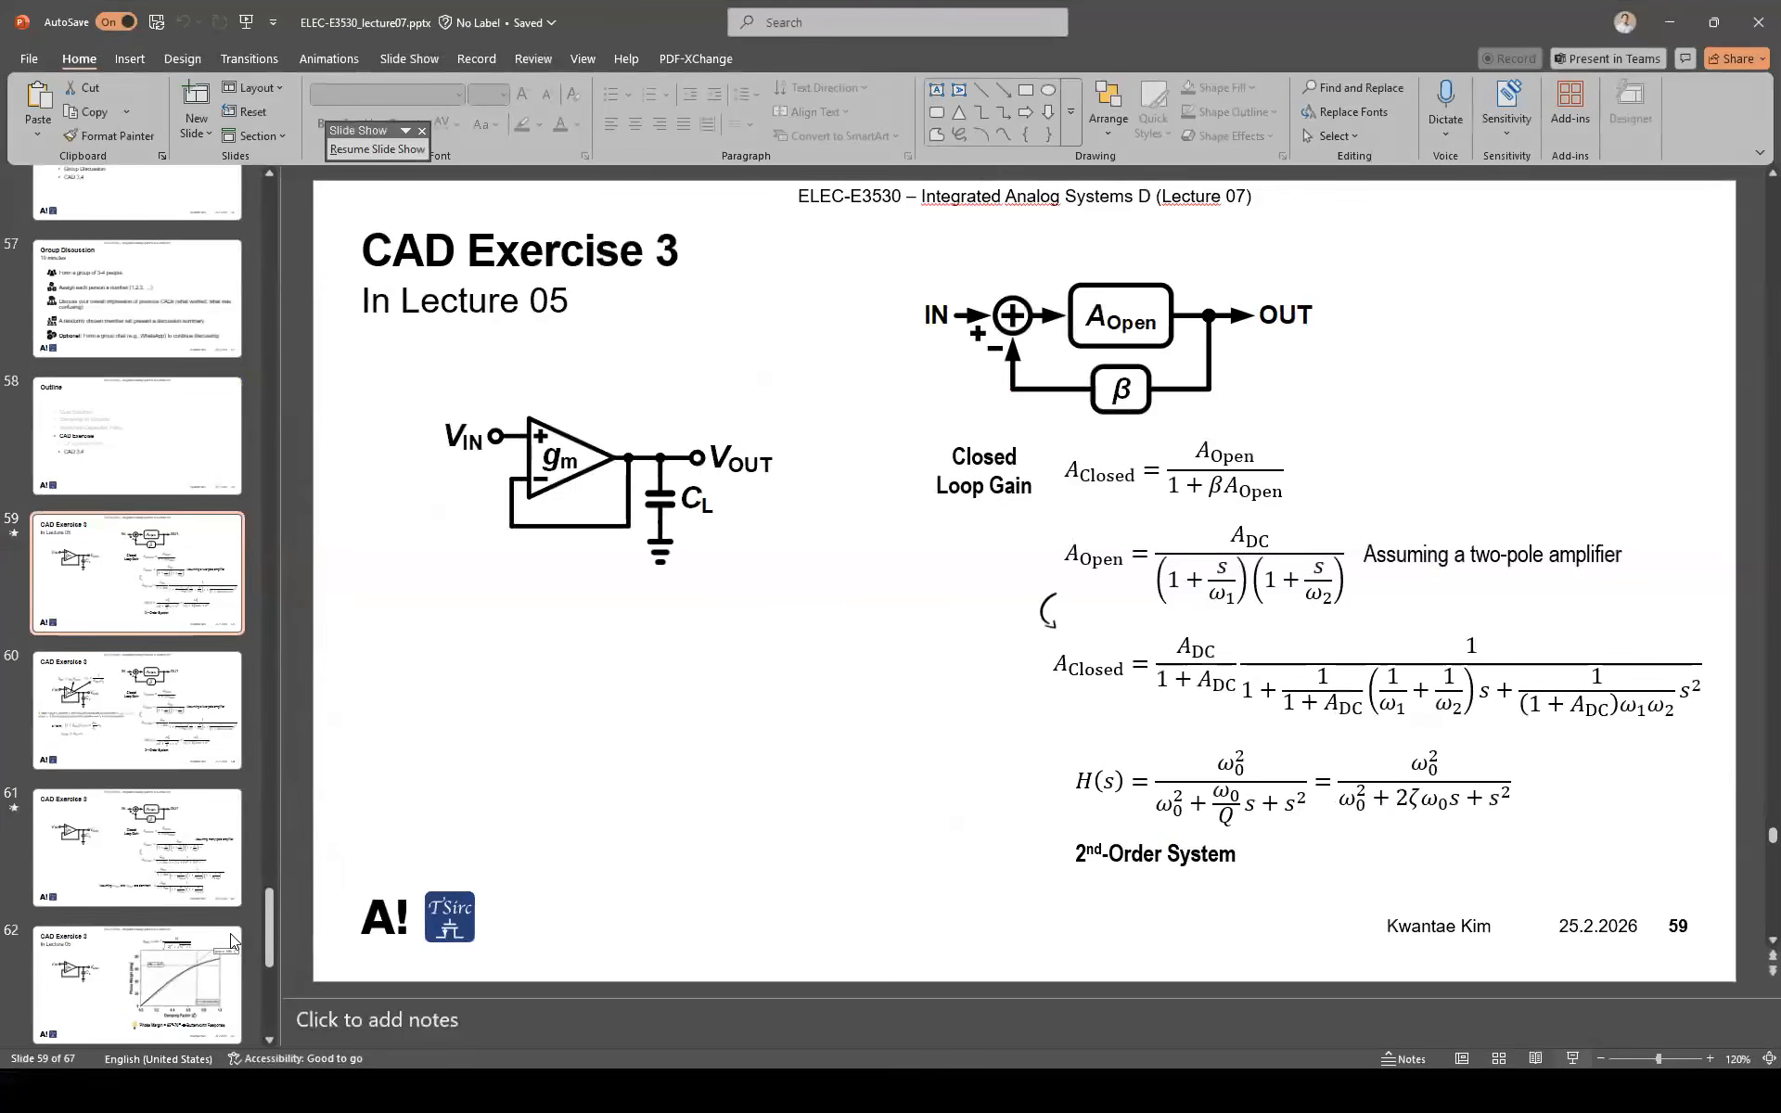
pyautogui.scroll(-3, 168, 884)
pyautogui.scroll(-2, 167, 884)
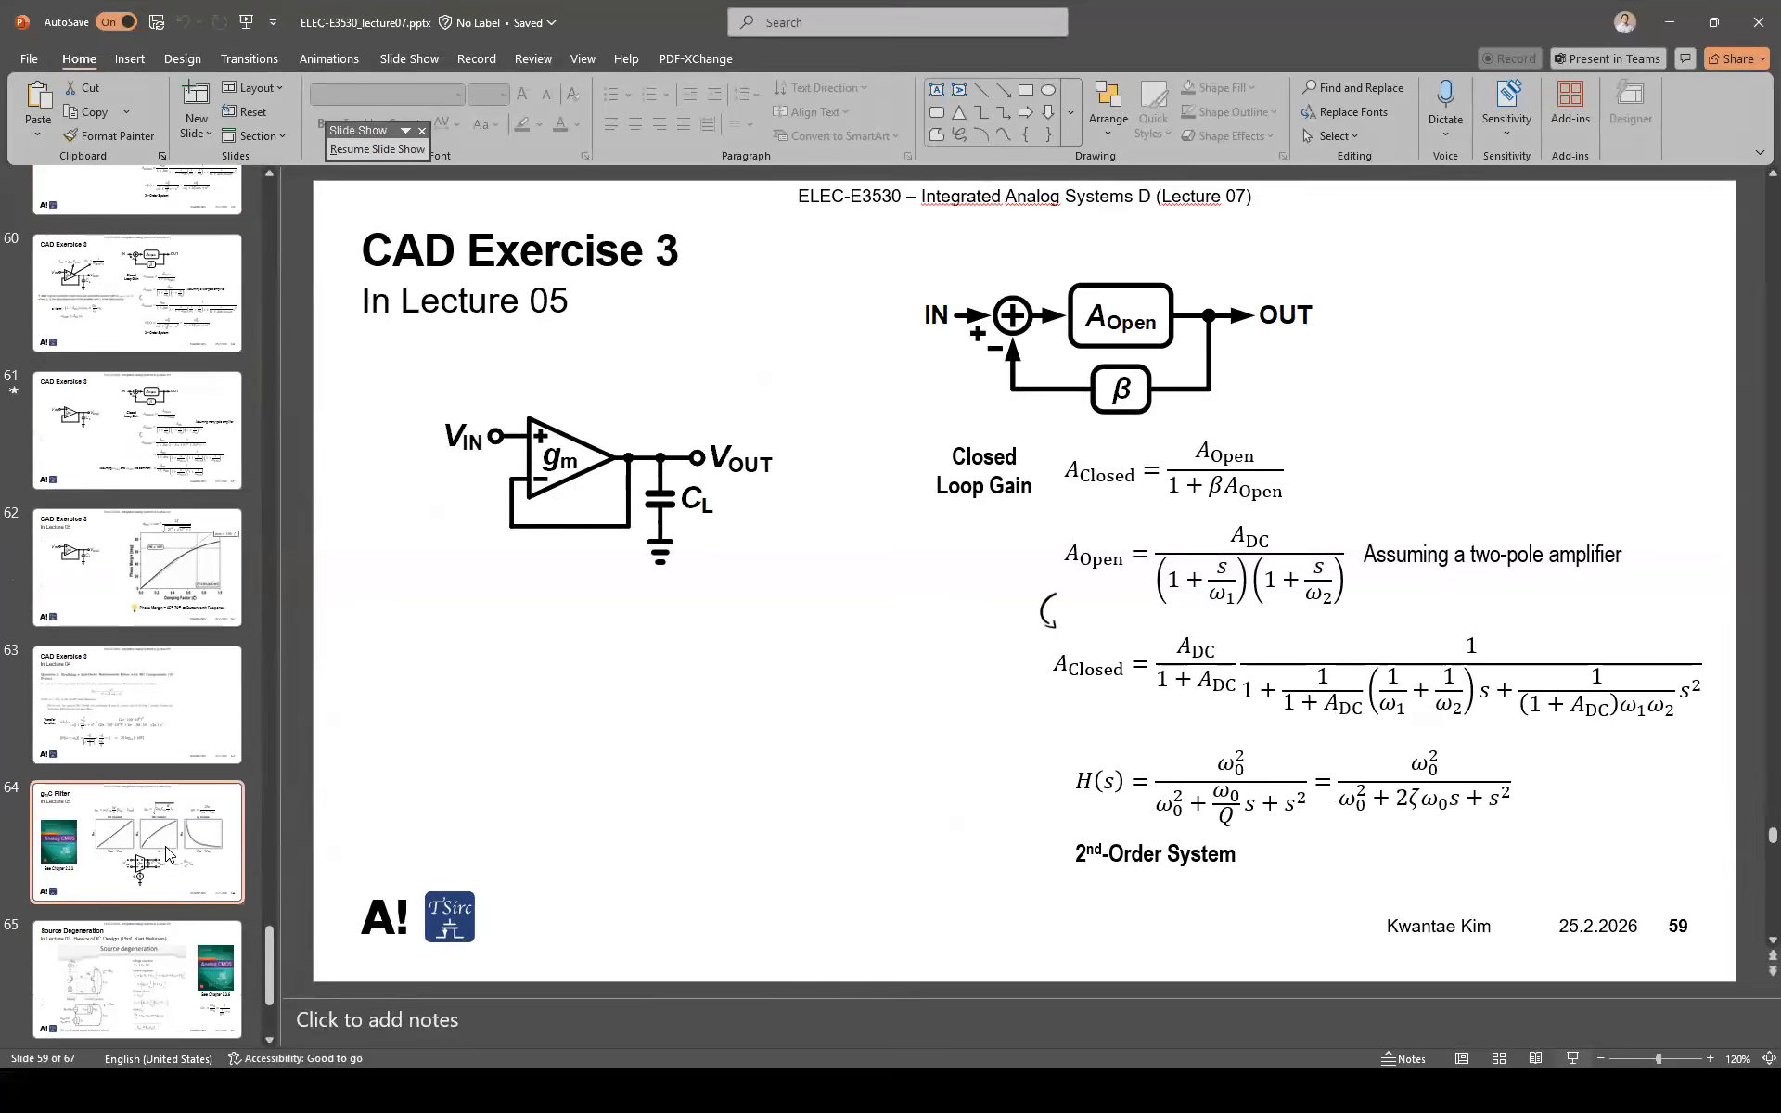
pyautogui.click(171, 850)
pyautogui.hotkey('shift', 'F5')
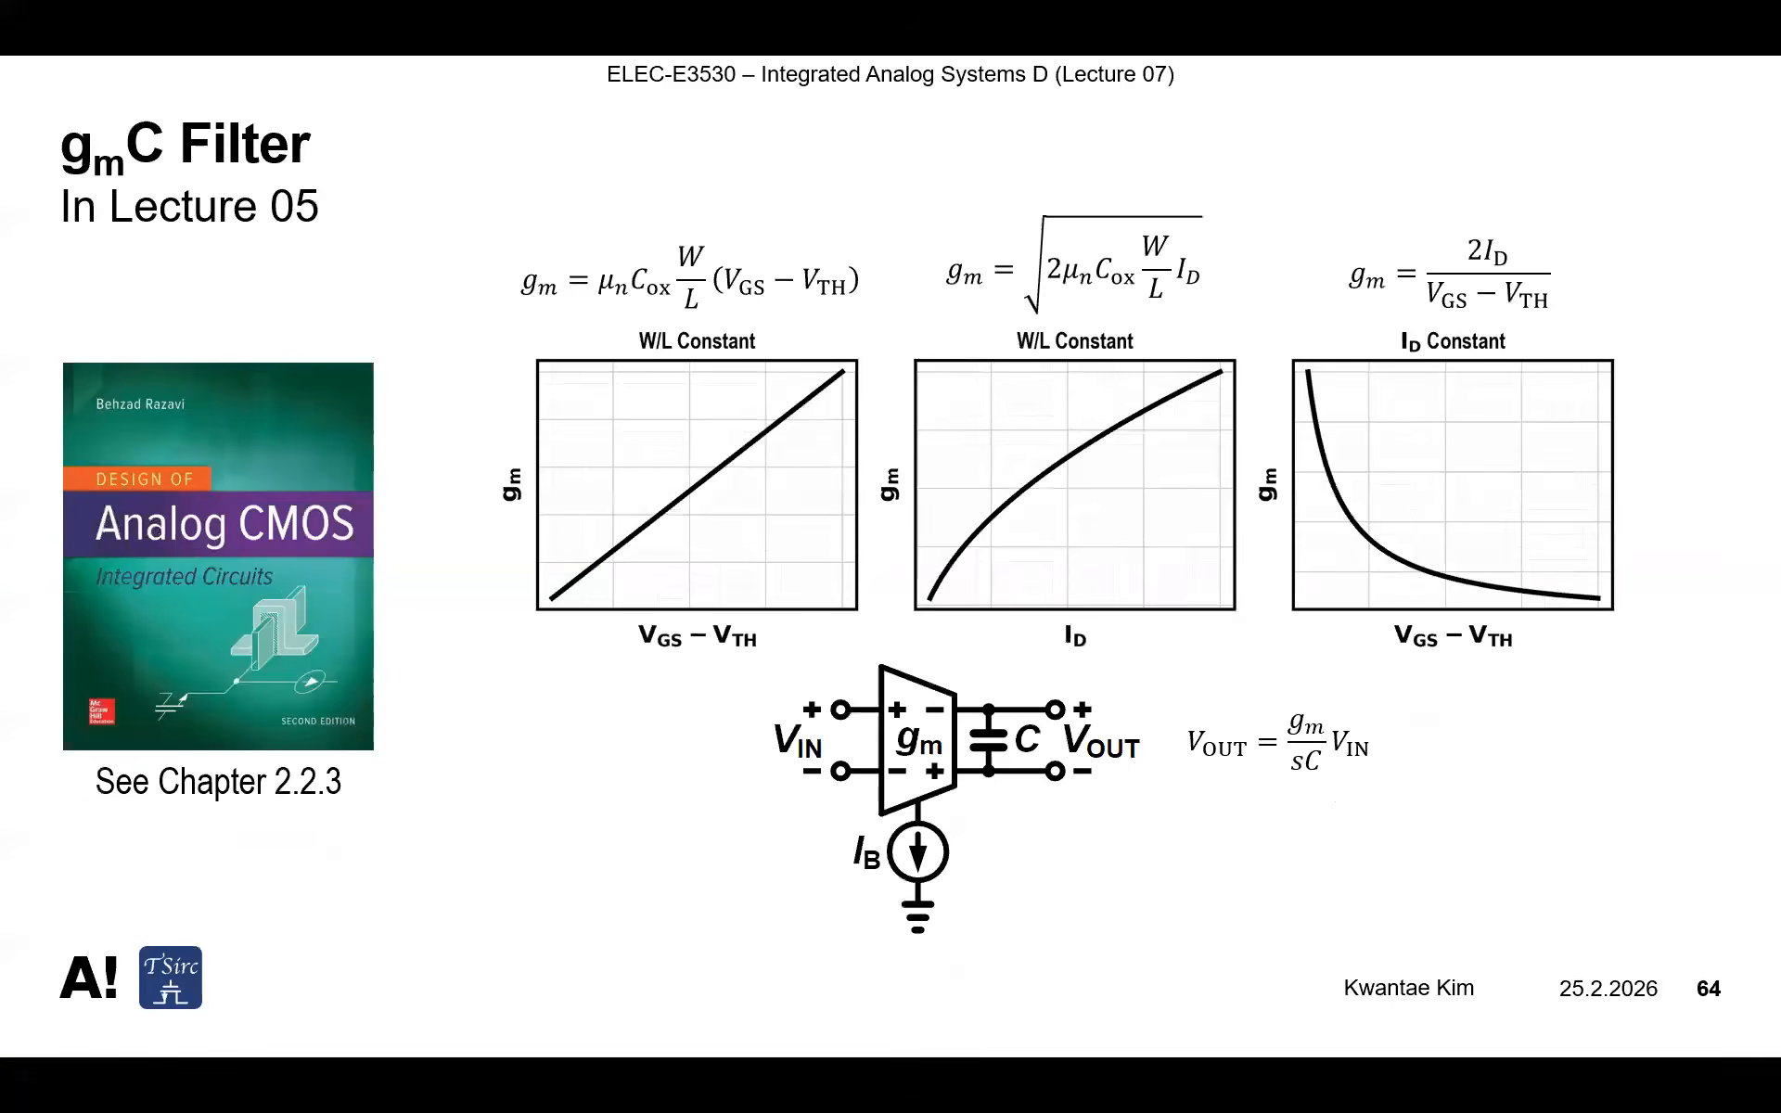
pyautogui.press('Right')
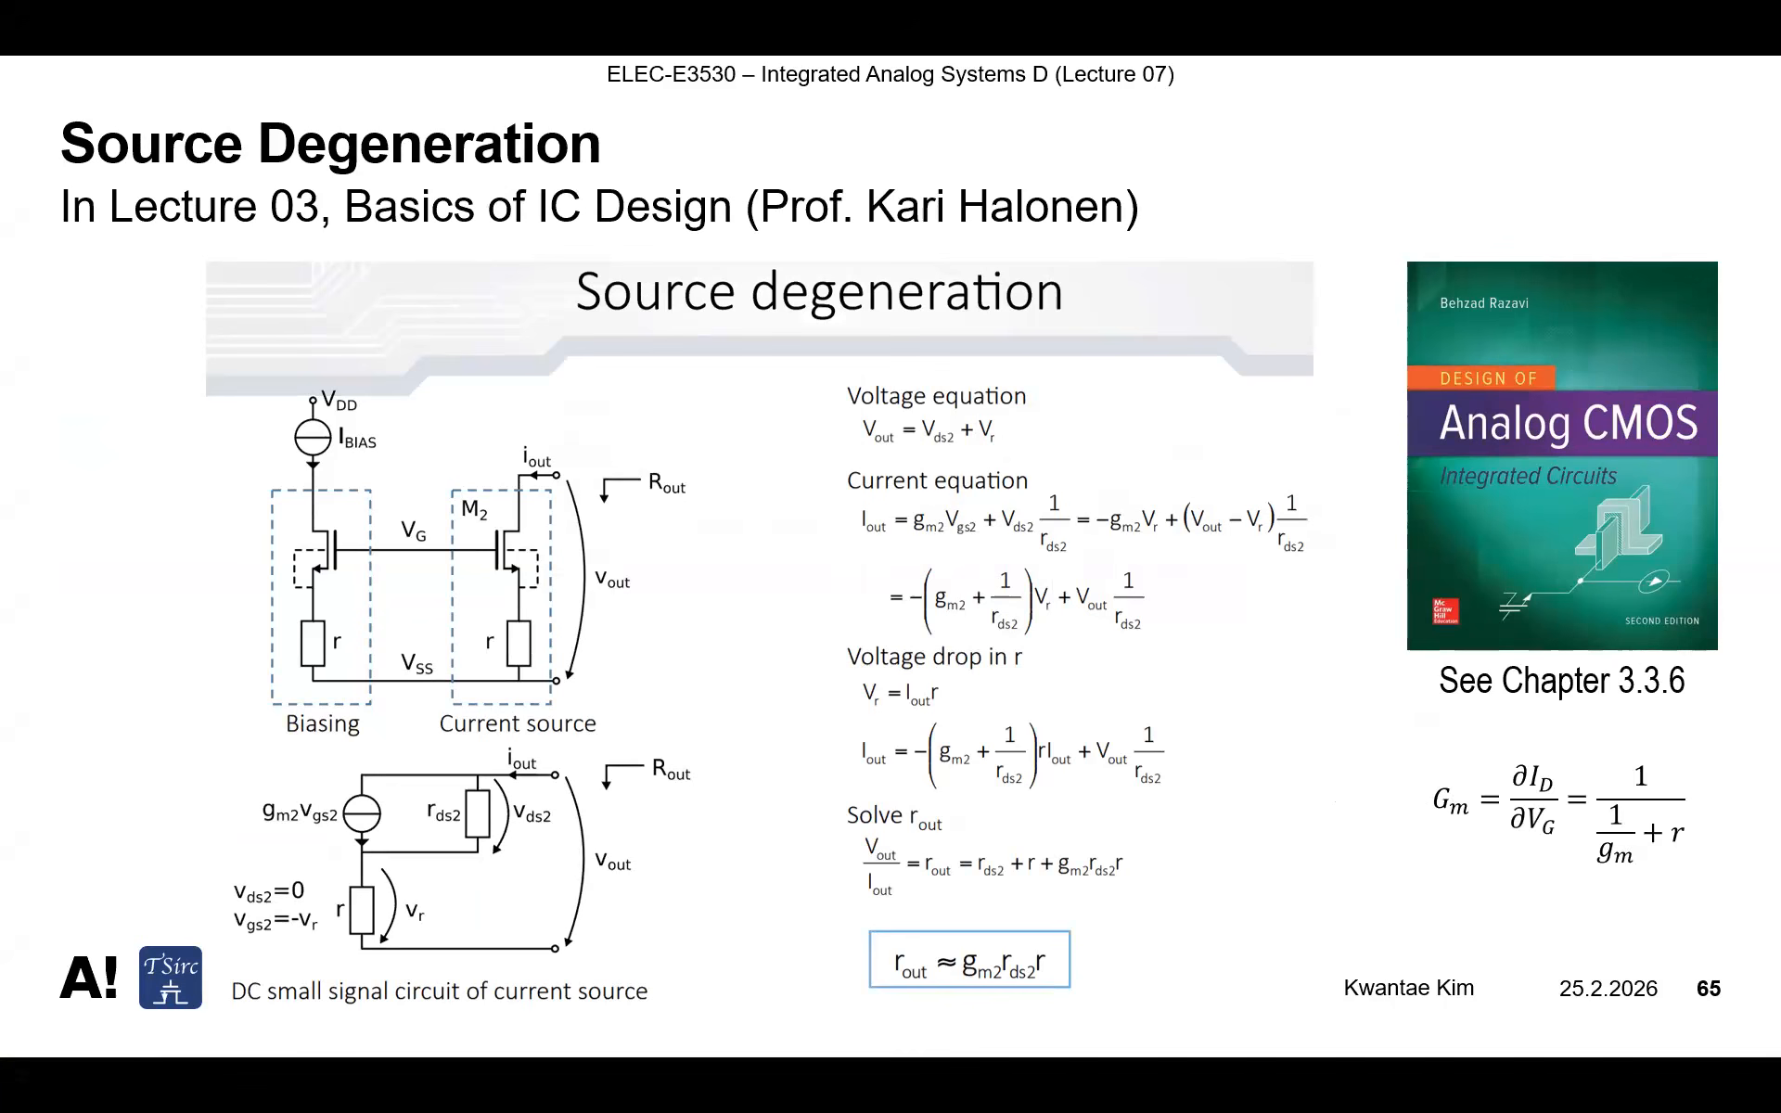
# Leave the slide show, return to the amp schematic and make the read-only cellview editable
pyautogui.press('Escape')
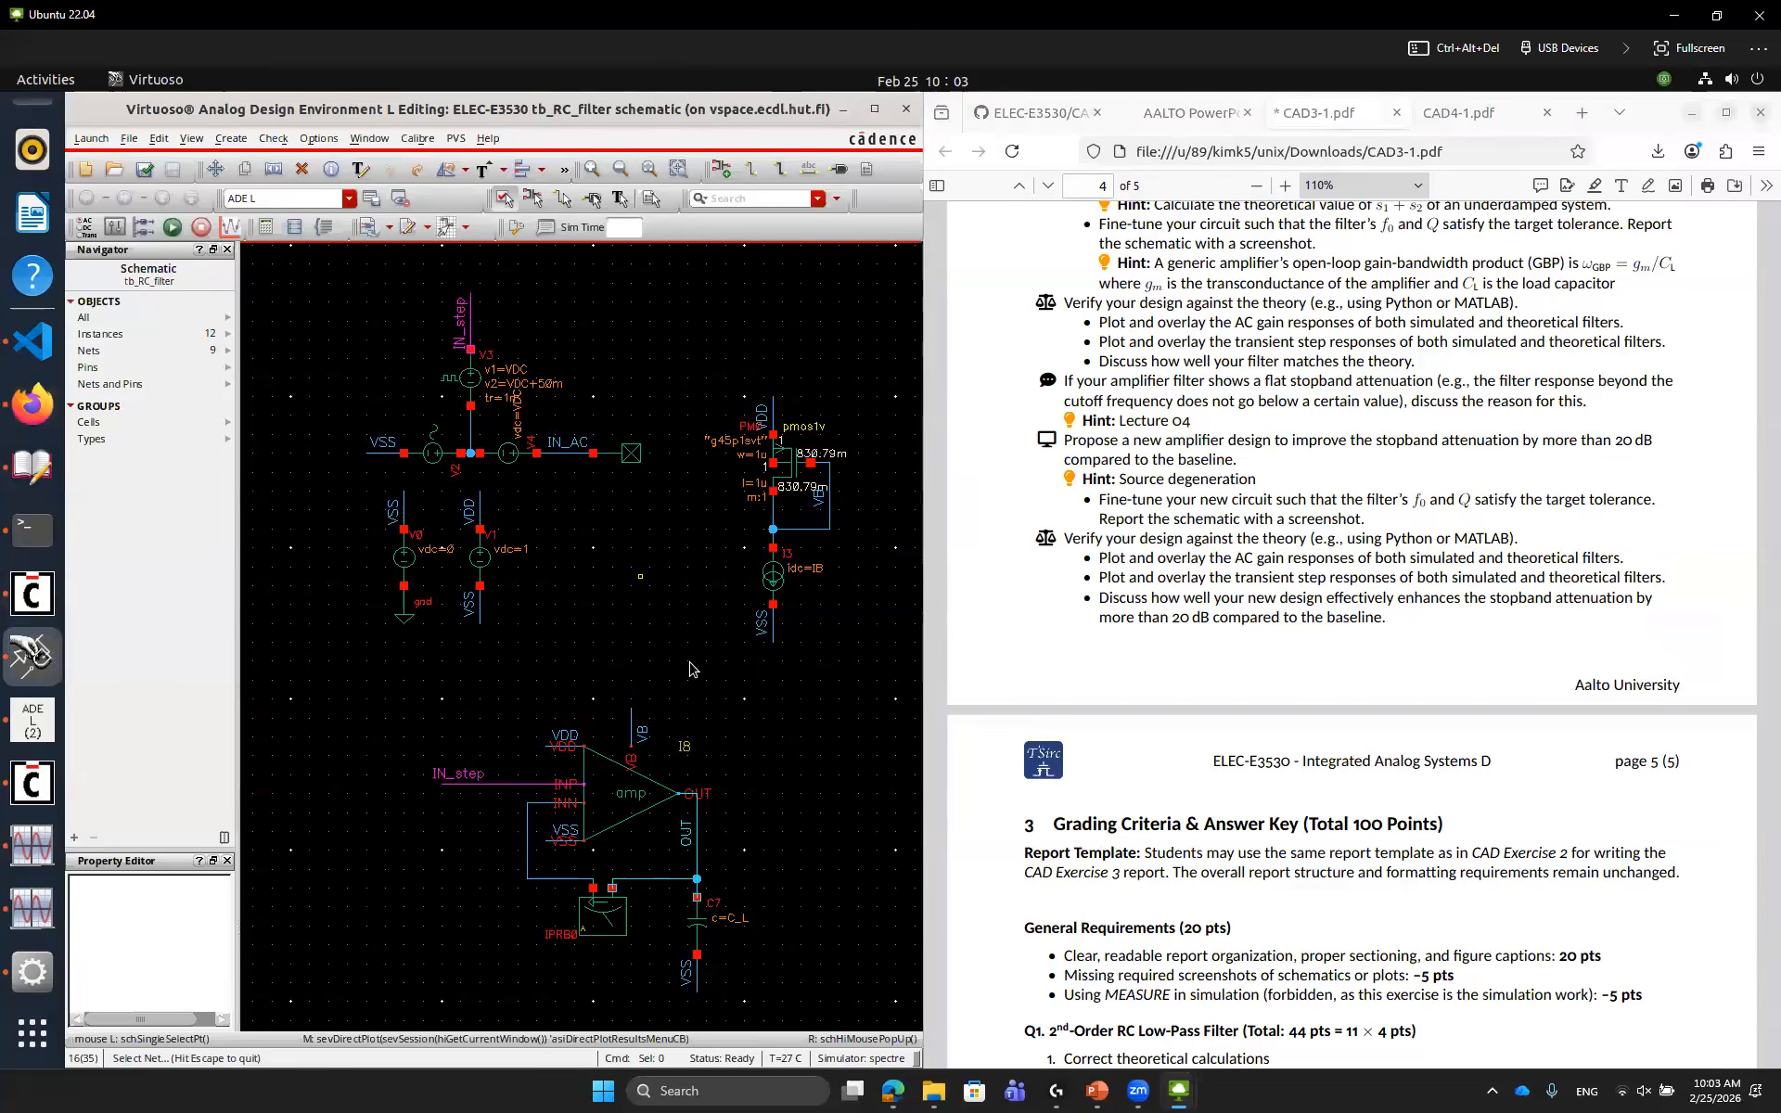
pyautogui.doubleClick(643, 800)
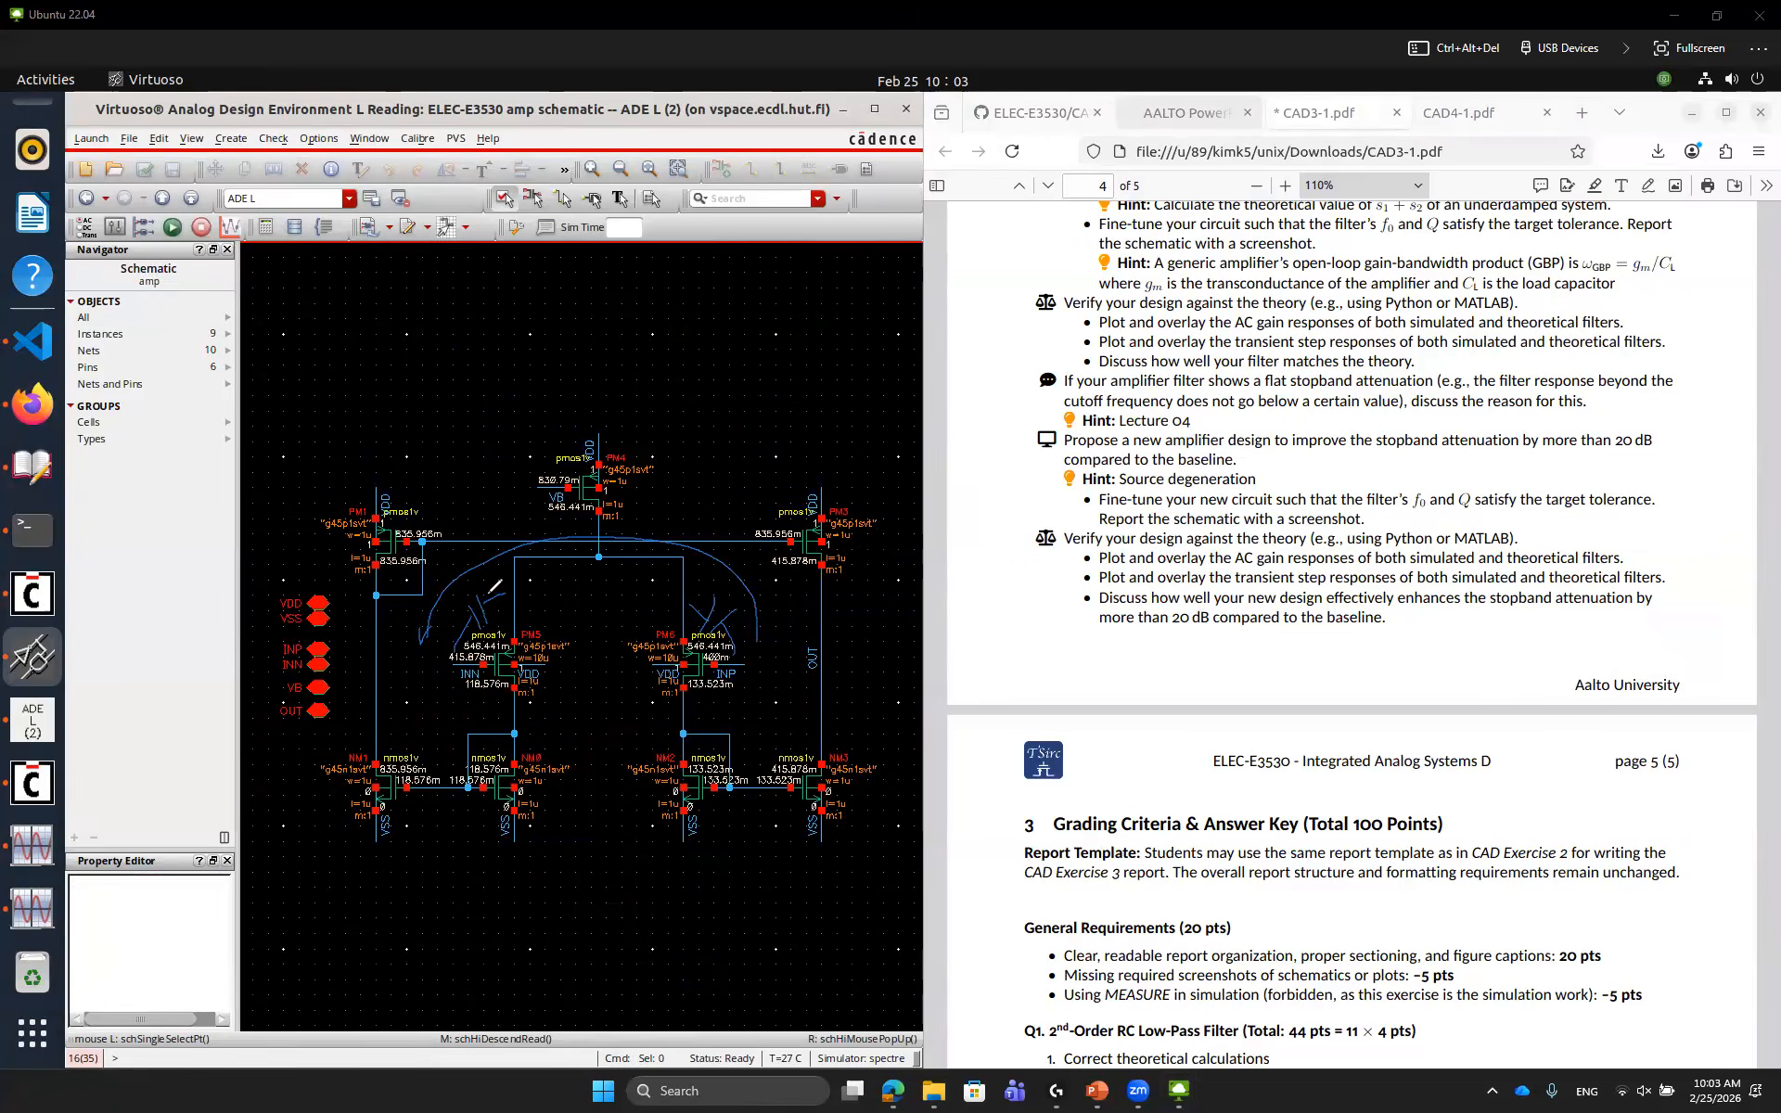
pyautogui.moveTo(507, 581); pyautogui.dragTo(511, 593)
pyautogui.moveTo(688, 570); pyautogui.dragTo(675, 618)
pyautogui.click(575, 622)
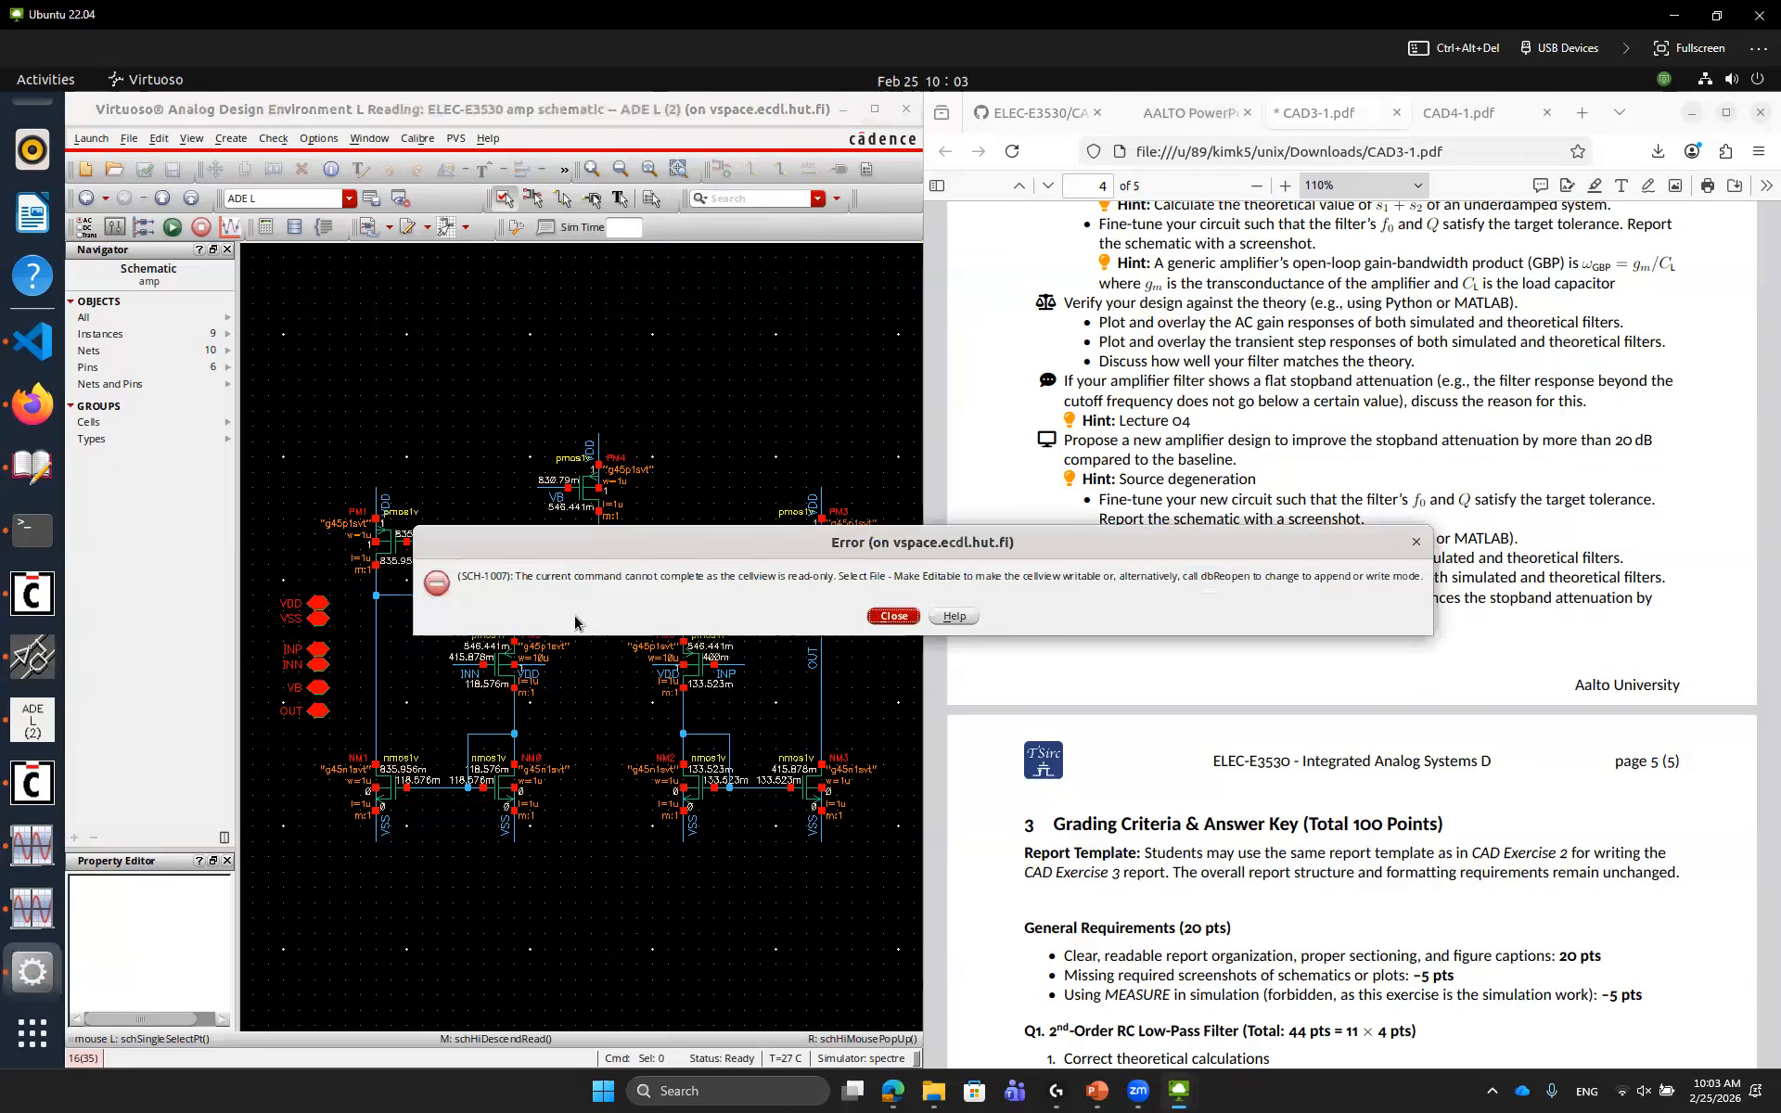
pyautogui.press('Return')
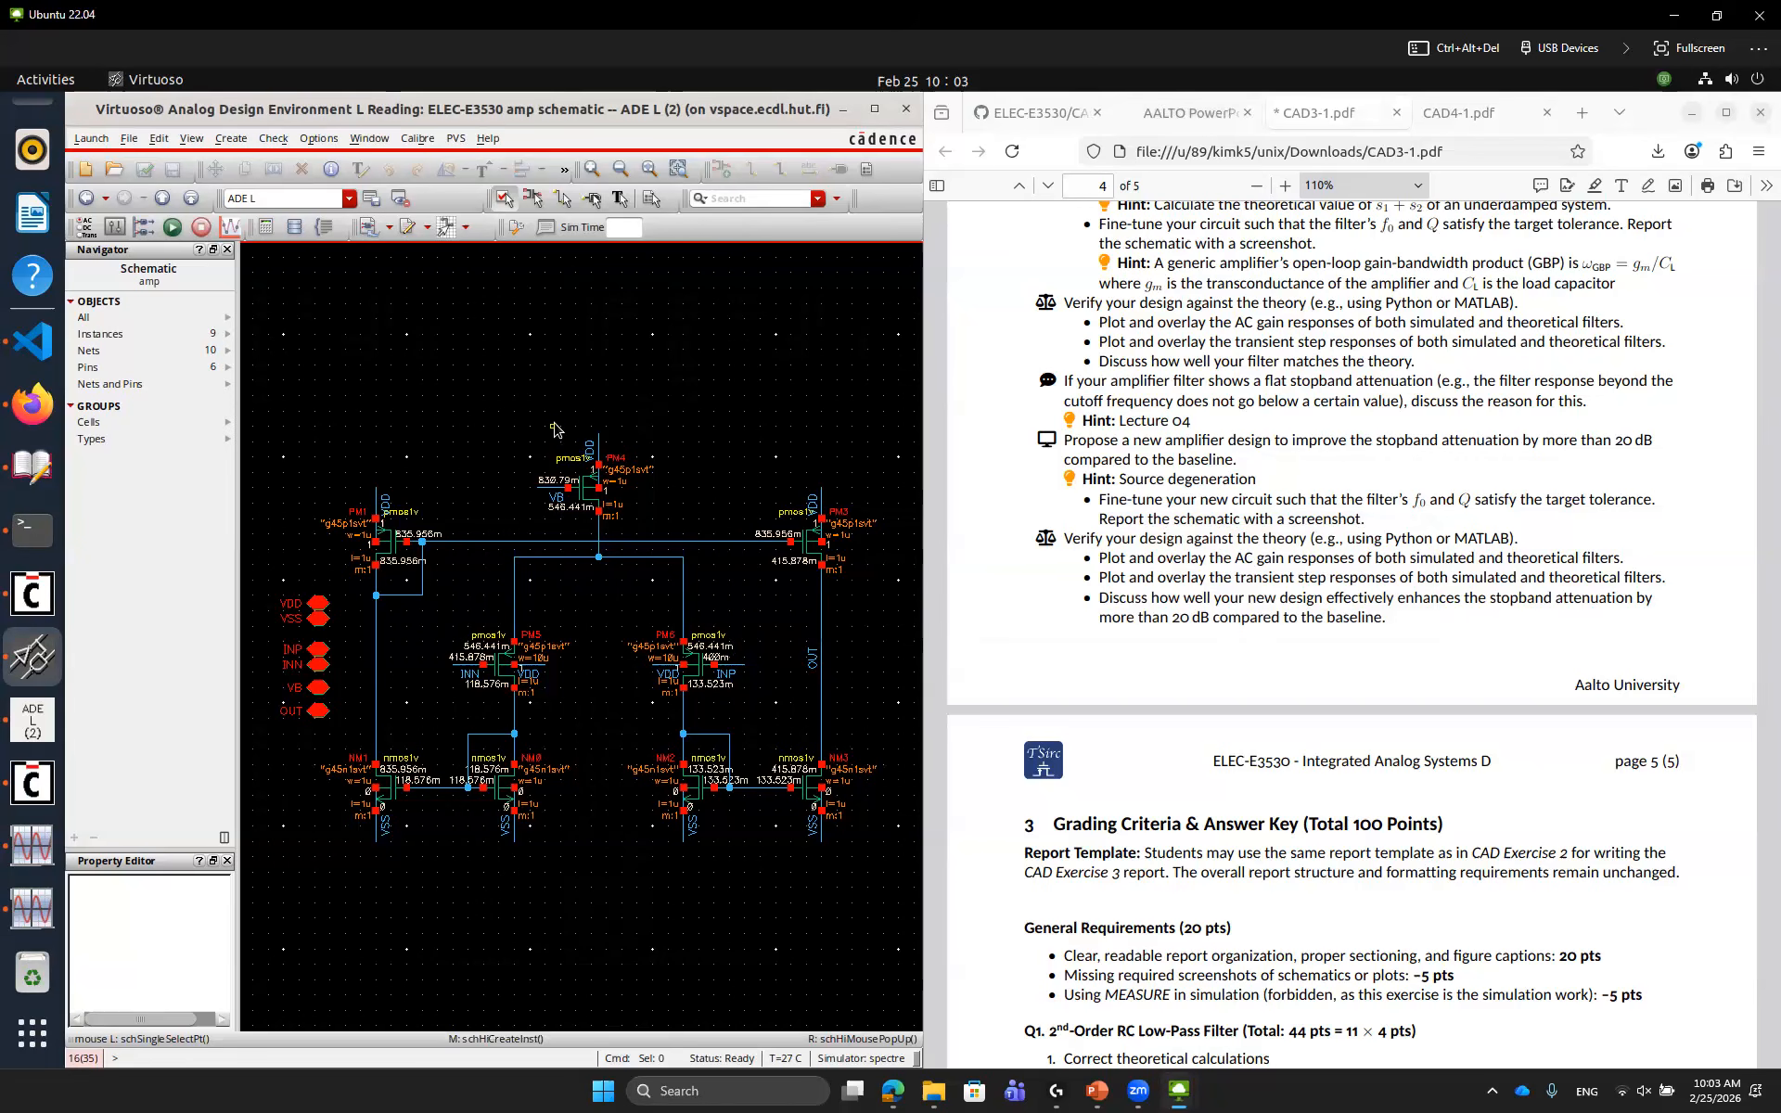
pyautogui.click(133, 138)
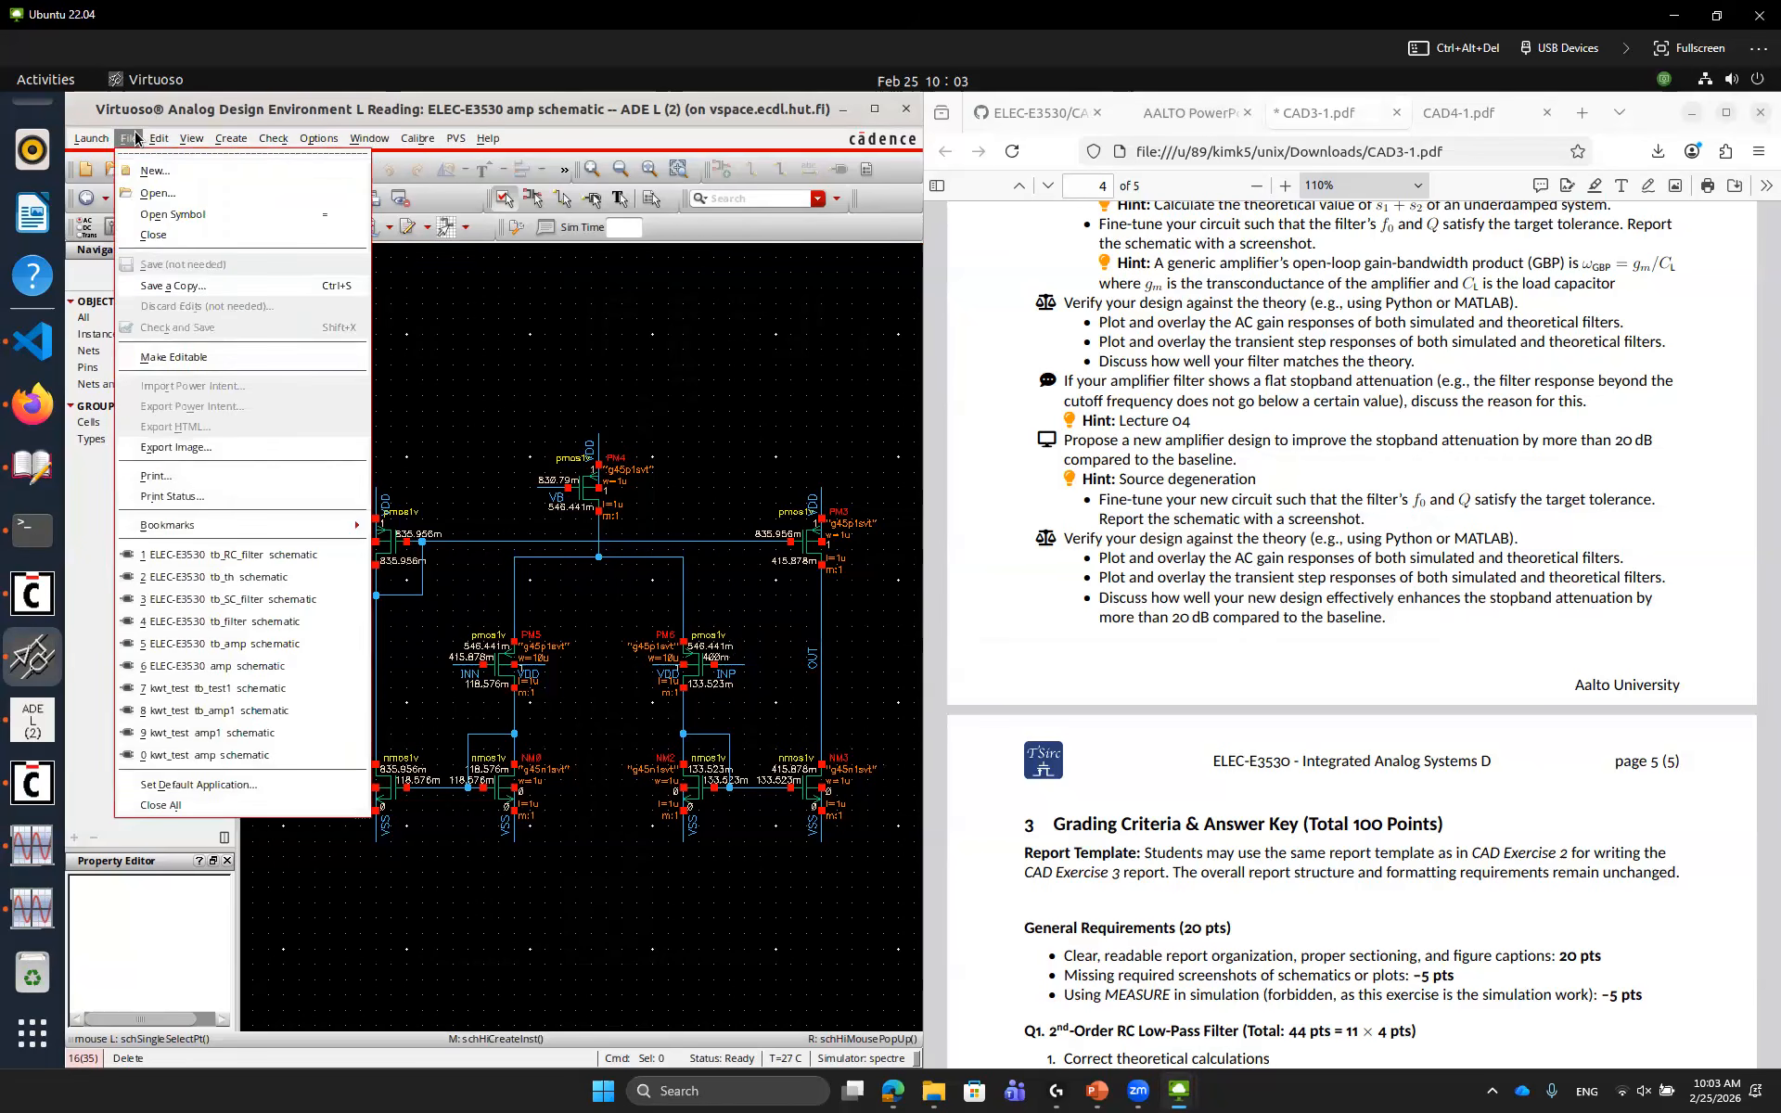
pyautogui.click(170, 367)
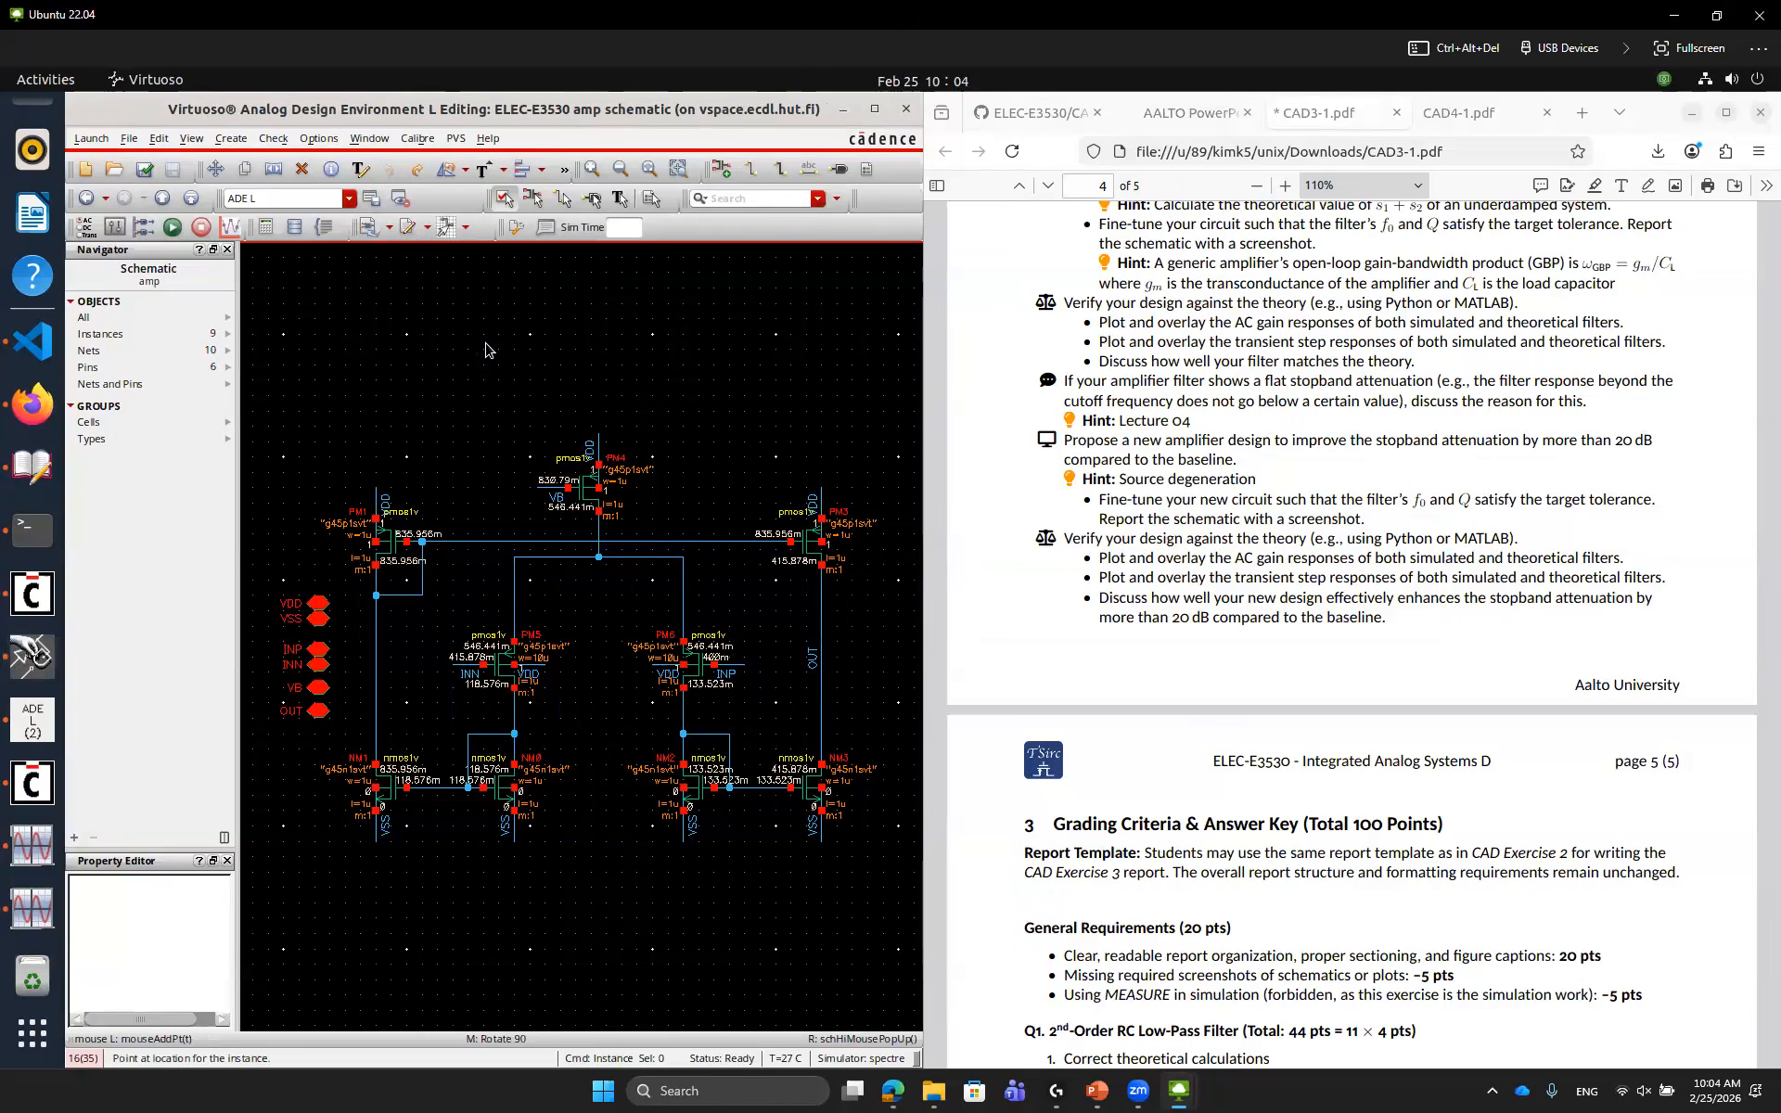
# Add an analogLib res resistor with 100K resistance to the amp schematic
pyautogui.press('i')
pyautogui.click(398, 170)
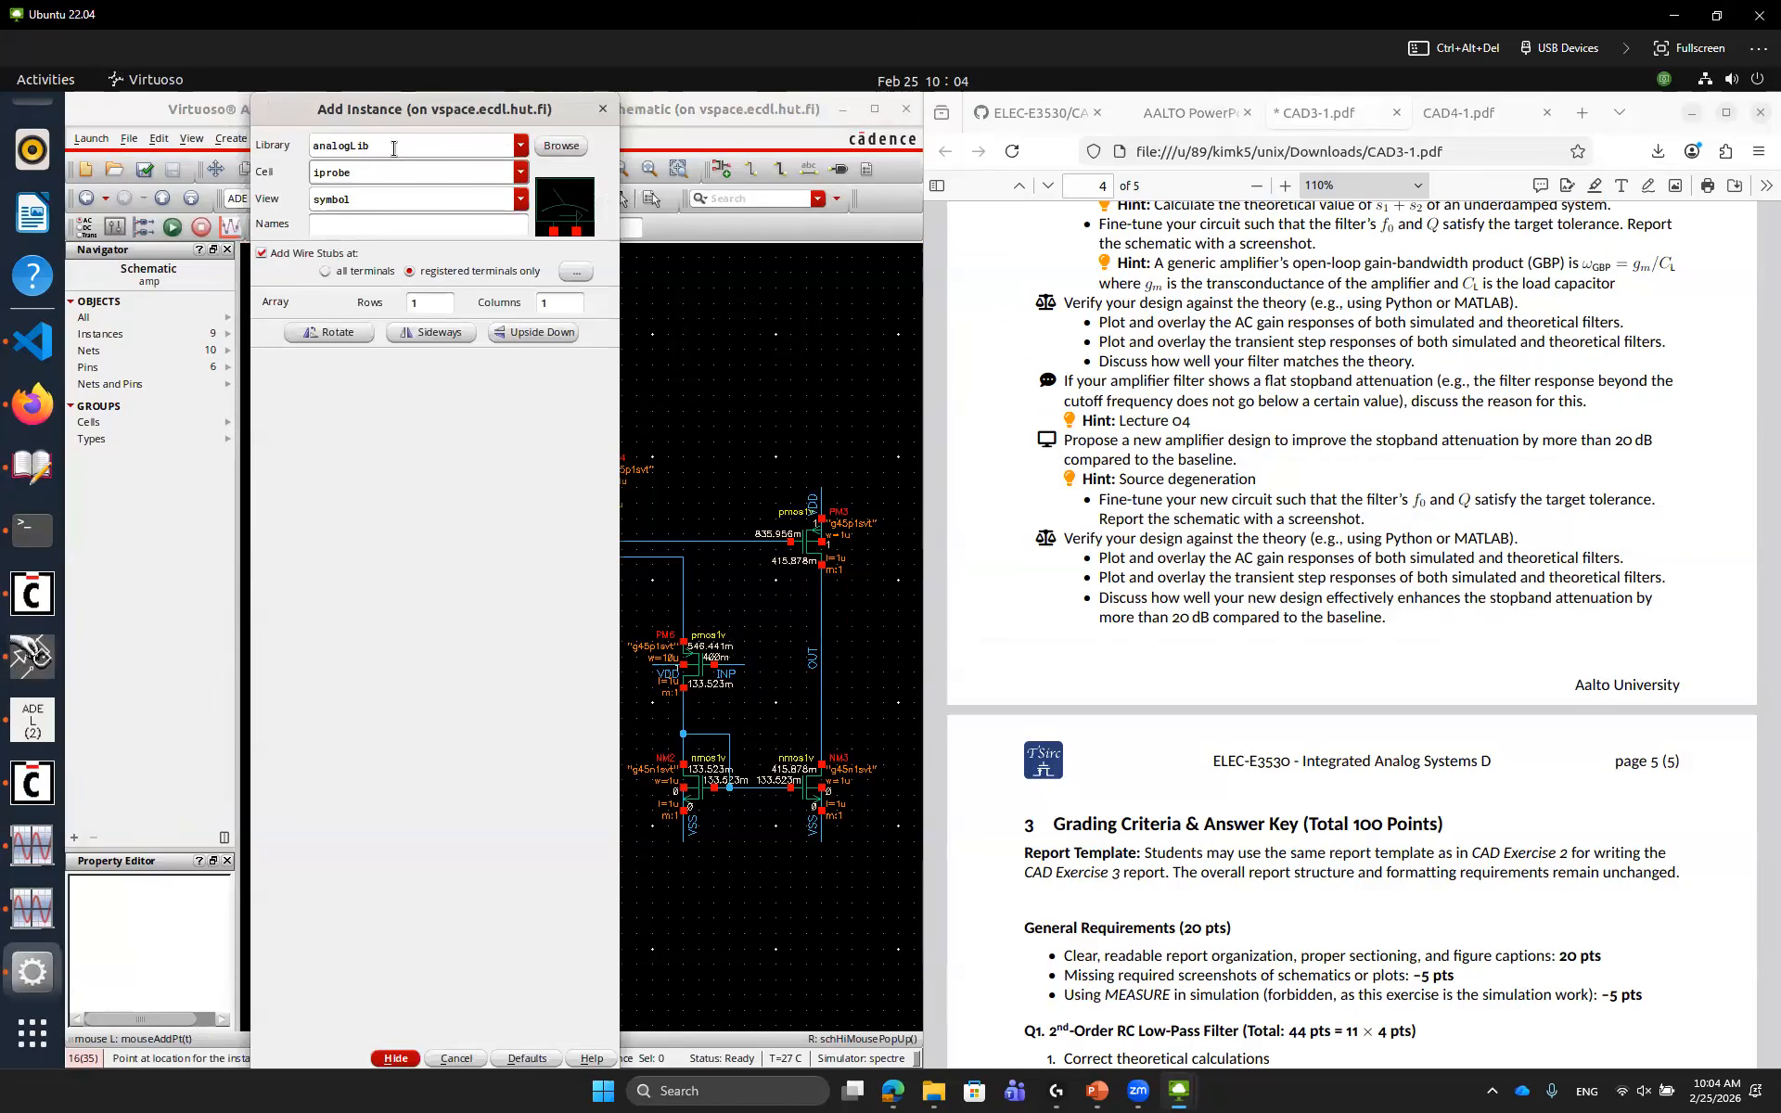
pyautogui.press('BackSpace')
pyautogui.press('BackSpace')
pyautogui.press('BackSpace')
pyautogui.press('BackSpace')
pyautogui.press('BackSpace')
pyautogui.press('BackSpace')
pyautogui.write('res')
pyautogui.press('Tab')
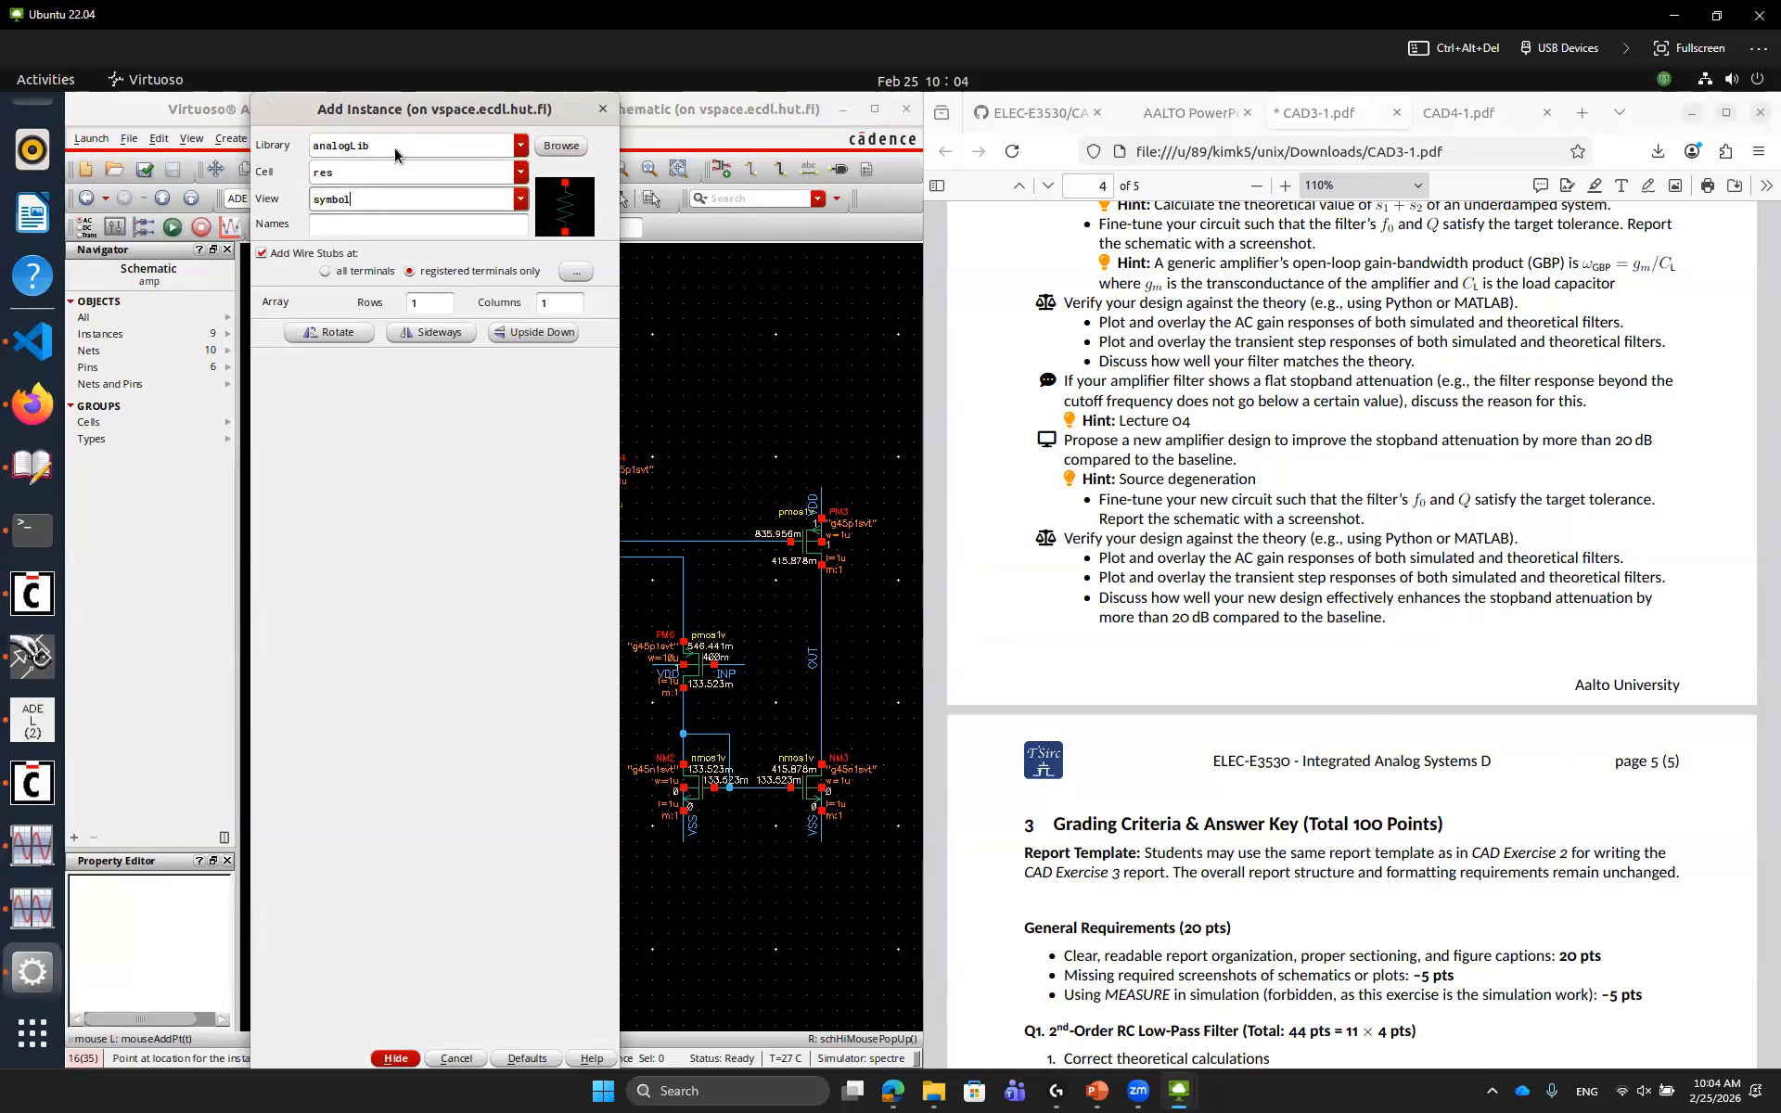
pyautogui.tripleClick(428, 395)
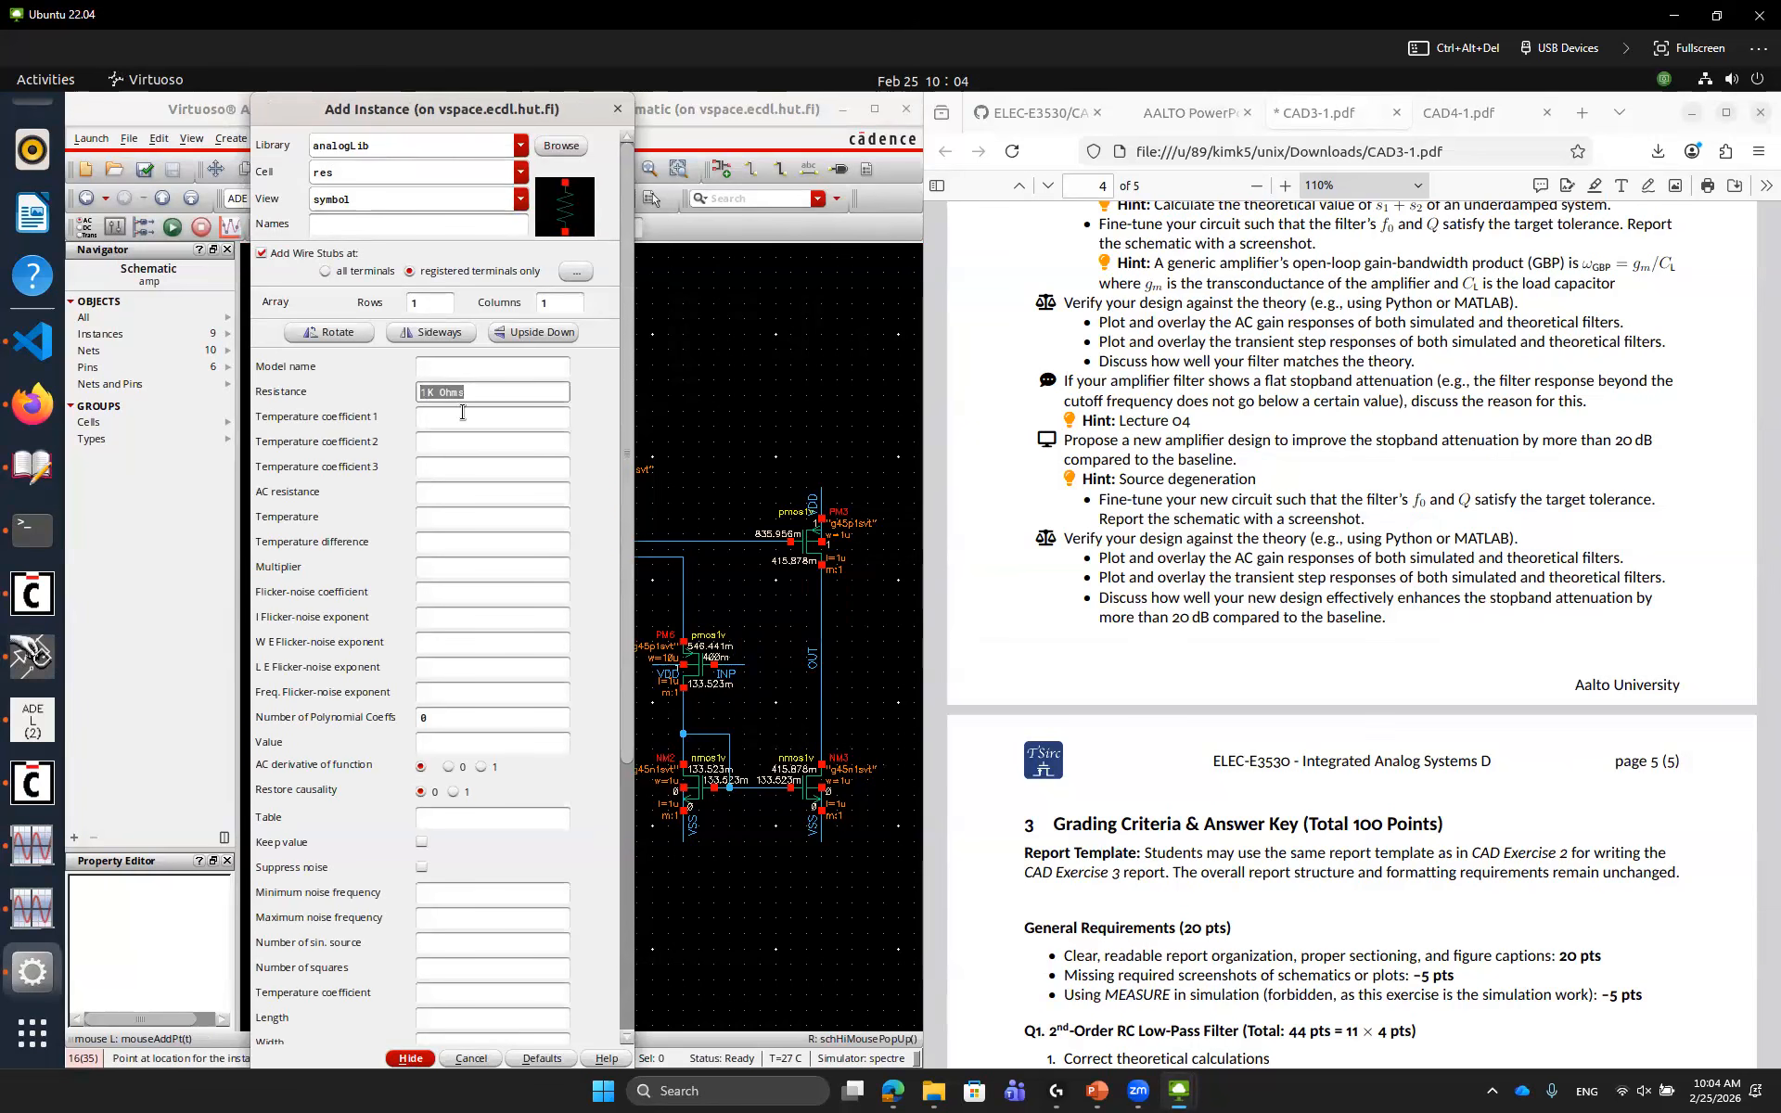
pyautogui.write('100')
pyautogui.click(761, 450)
pyautogui.press('Escape')
pyautogui.click(760, 449)
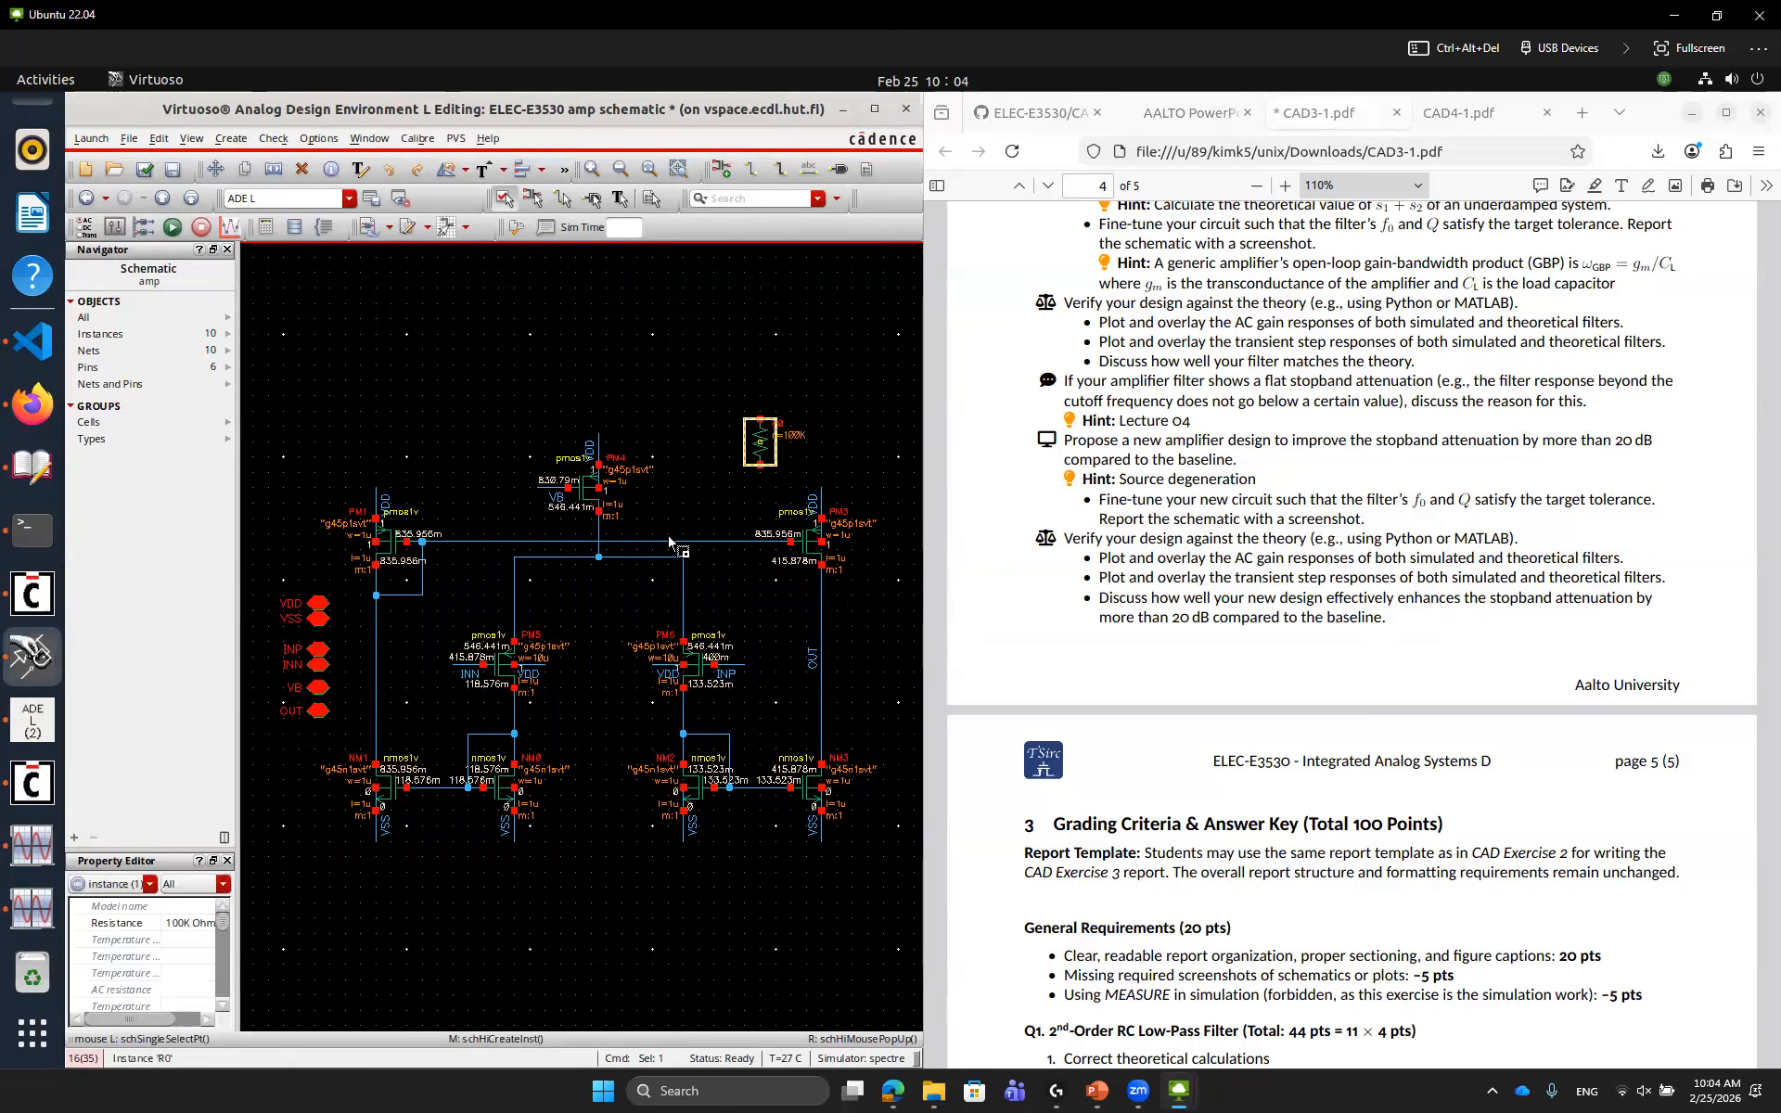
# Move the resistor between the tail node and PM5's source, deleting the wire segment it replaces
pyautogui.press('m')
pyautogui.scroll(1, 615, 581)
pyautogui.click(481, 610)
pyautogui.click(424, 601)
pyautogui.click(415, 597)
pyautogui.press('Delete')
pyautogui.press('m')
pyautogui.click(488, 604)
pyautogui.click(427, 603)
pyautogui.click(500, 601)
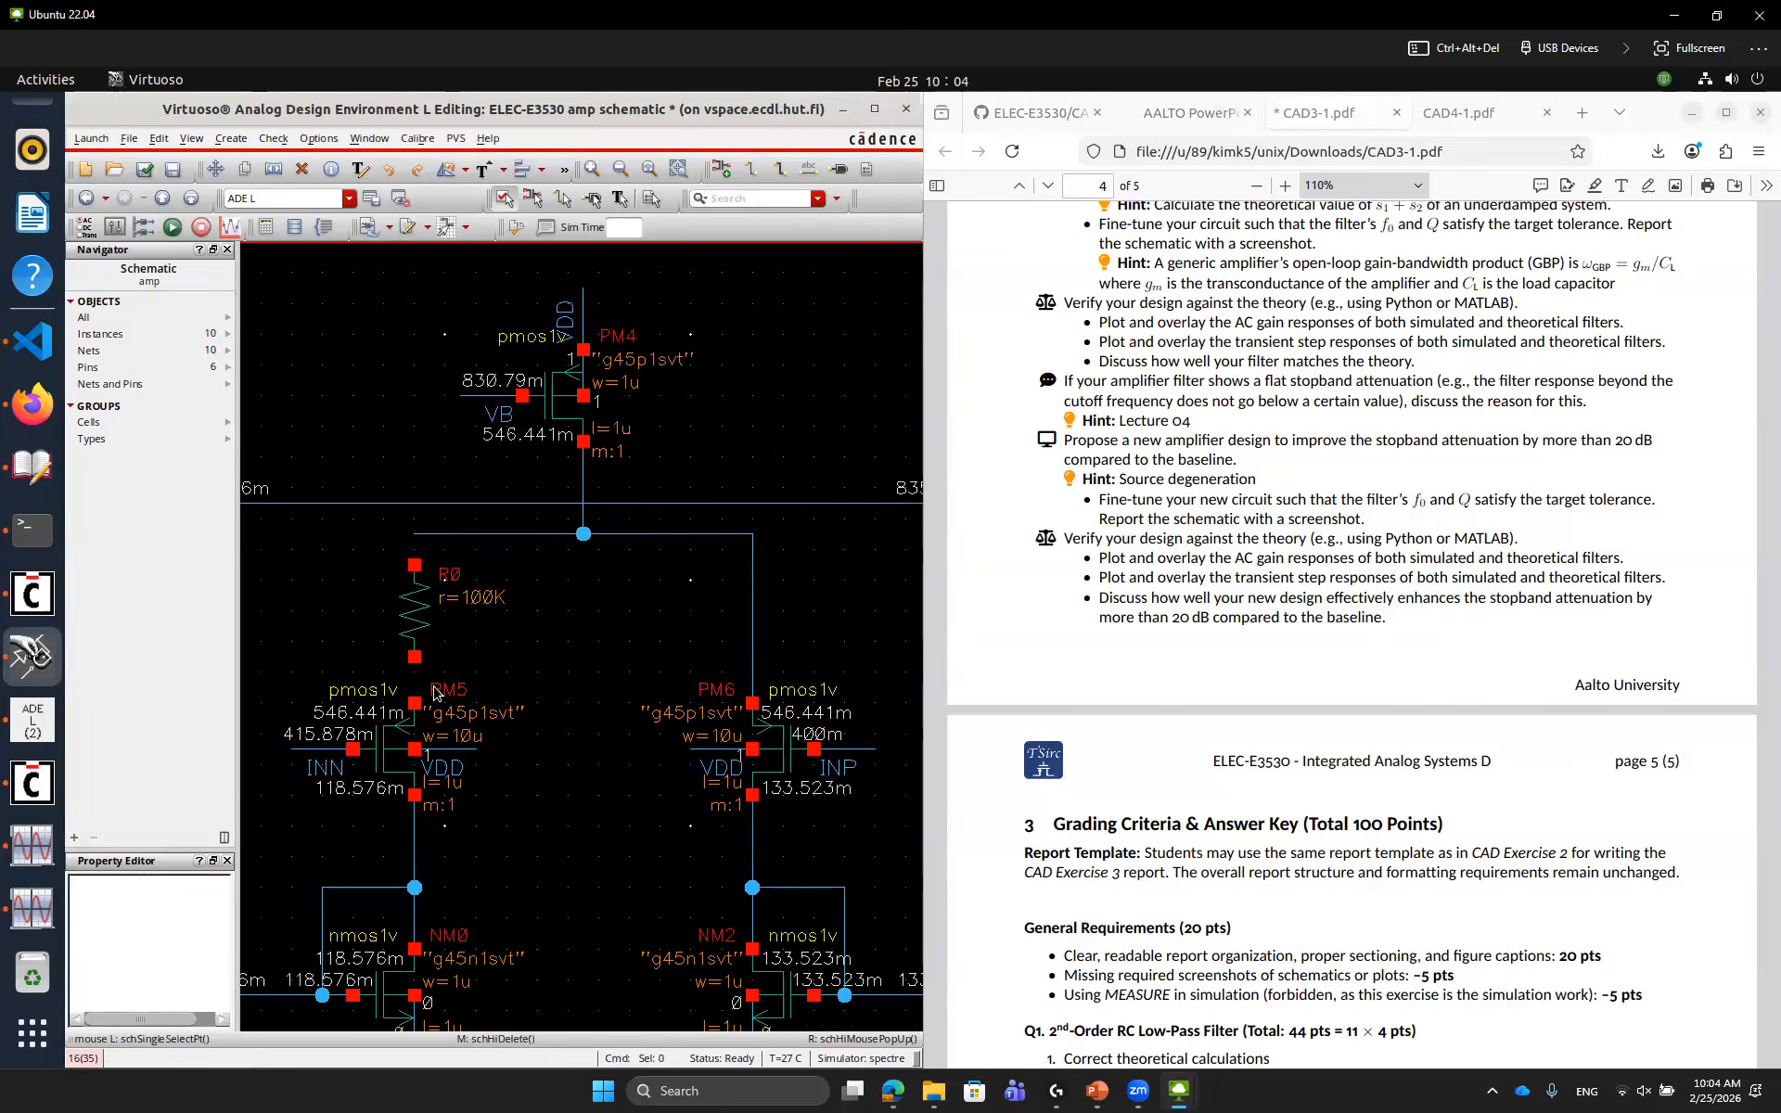
# Wire the resistor's top terminal to the tail node
pyautogui.press('w')
pyautogui.click(414, 536)
pyautogui.click(414, 538)
pyautogui.press('Escape')
# Replace the wire above PM6 with a copy of the resistor, then fit the view and check and save
pyautogui.click(752, 592)
pyautogui.press('Delete')
pyautogui.moveTo(369, 473); pyautogui.dragTo(762, 626)
pyautogui.click(655, 626)
pyautogui.press('f')
pyautogui.hotkey('shift', 'x')
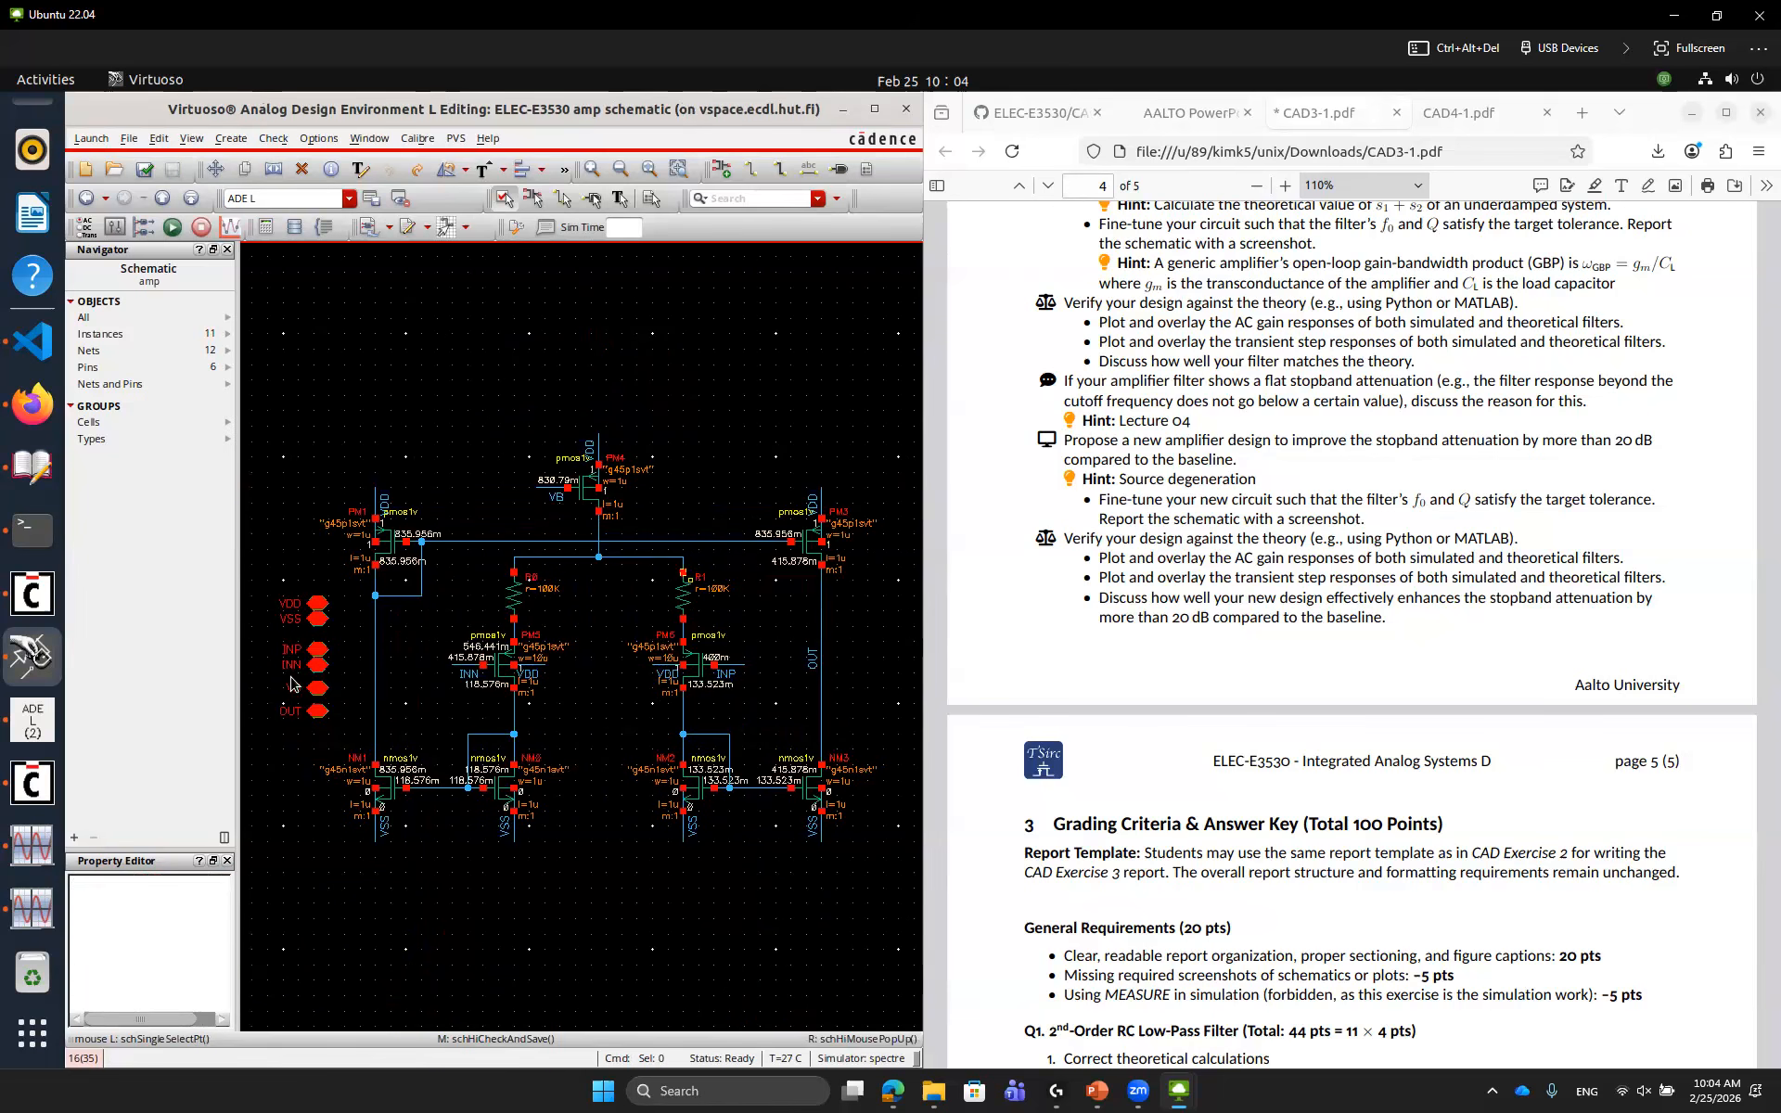
# Direct-plot the AC response of net OUT in dB20 from the testbench simulation
pyautogui.click(37, 723)
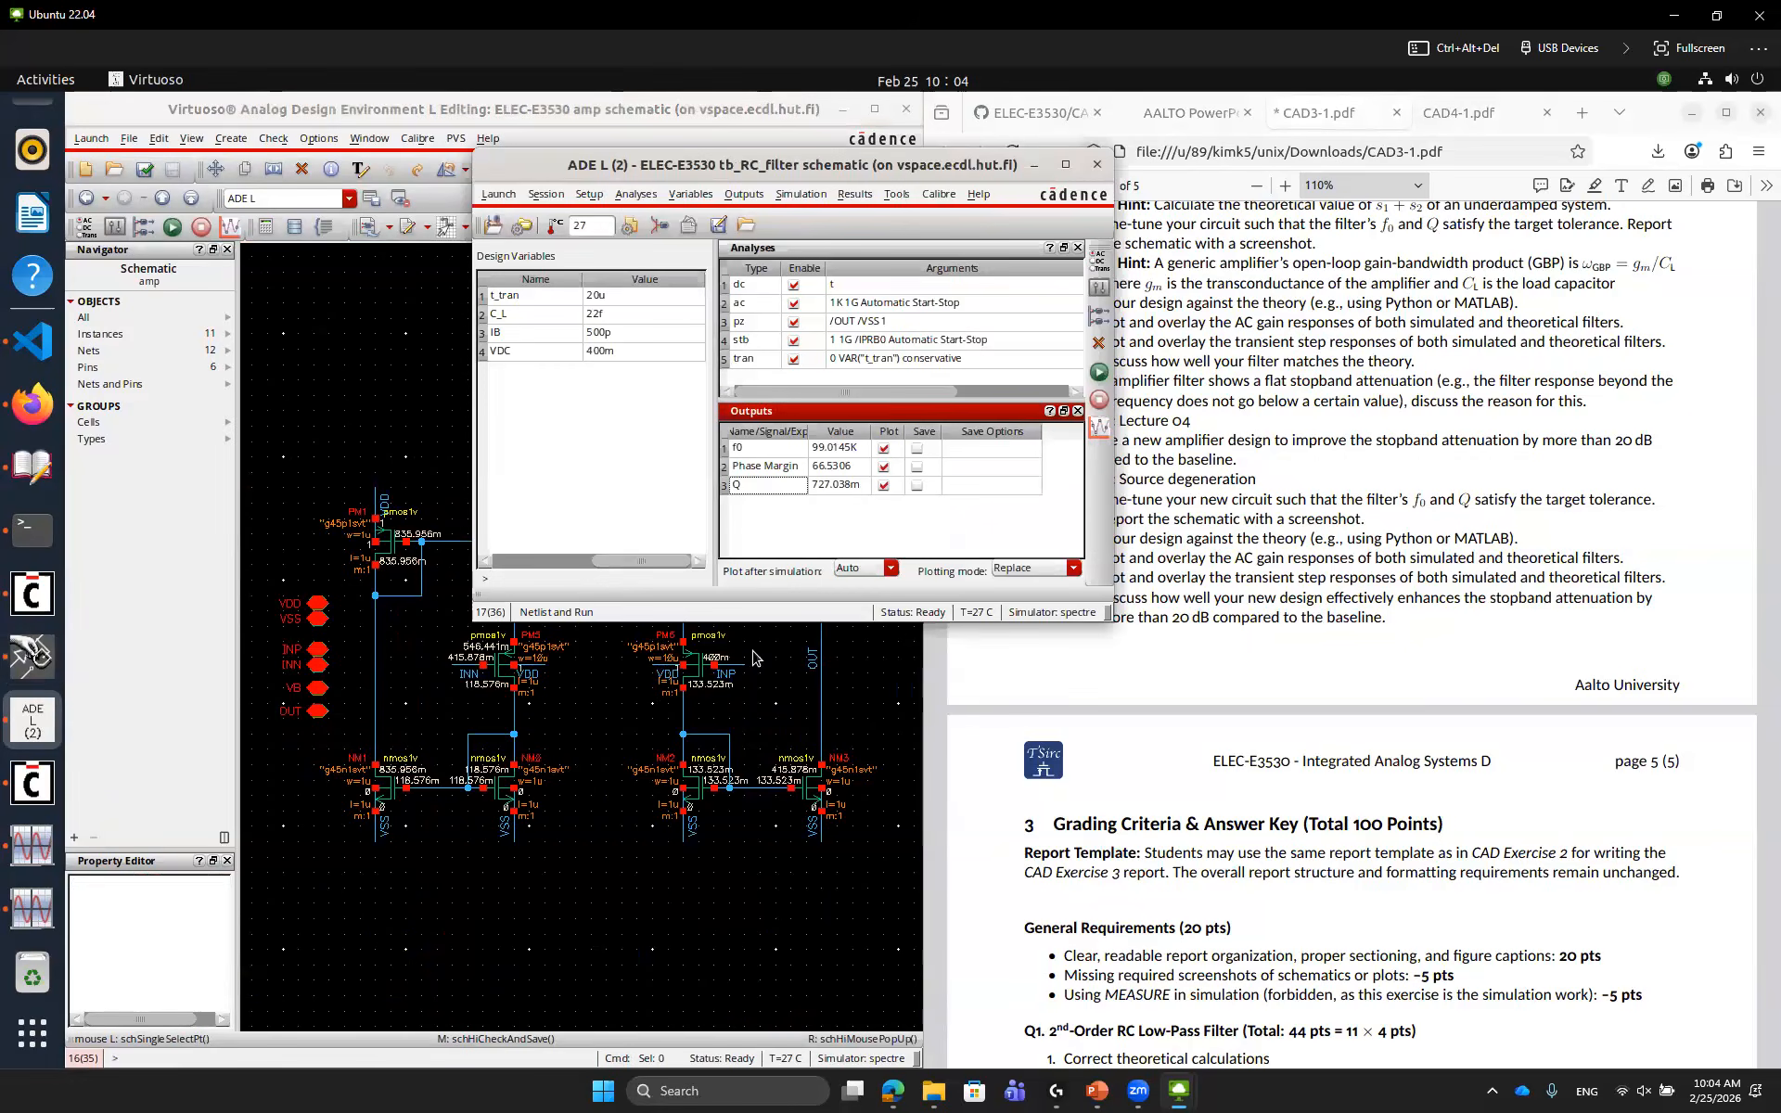
pyautogui.click(784, 695)
pyautogui.press('F5')
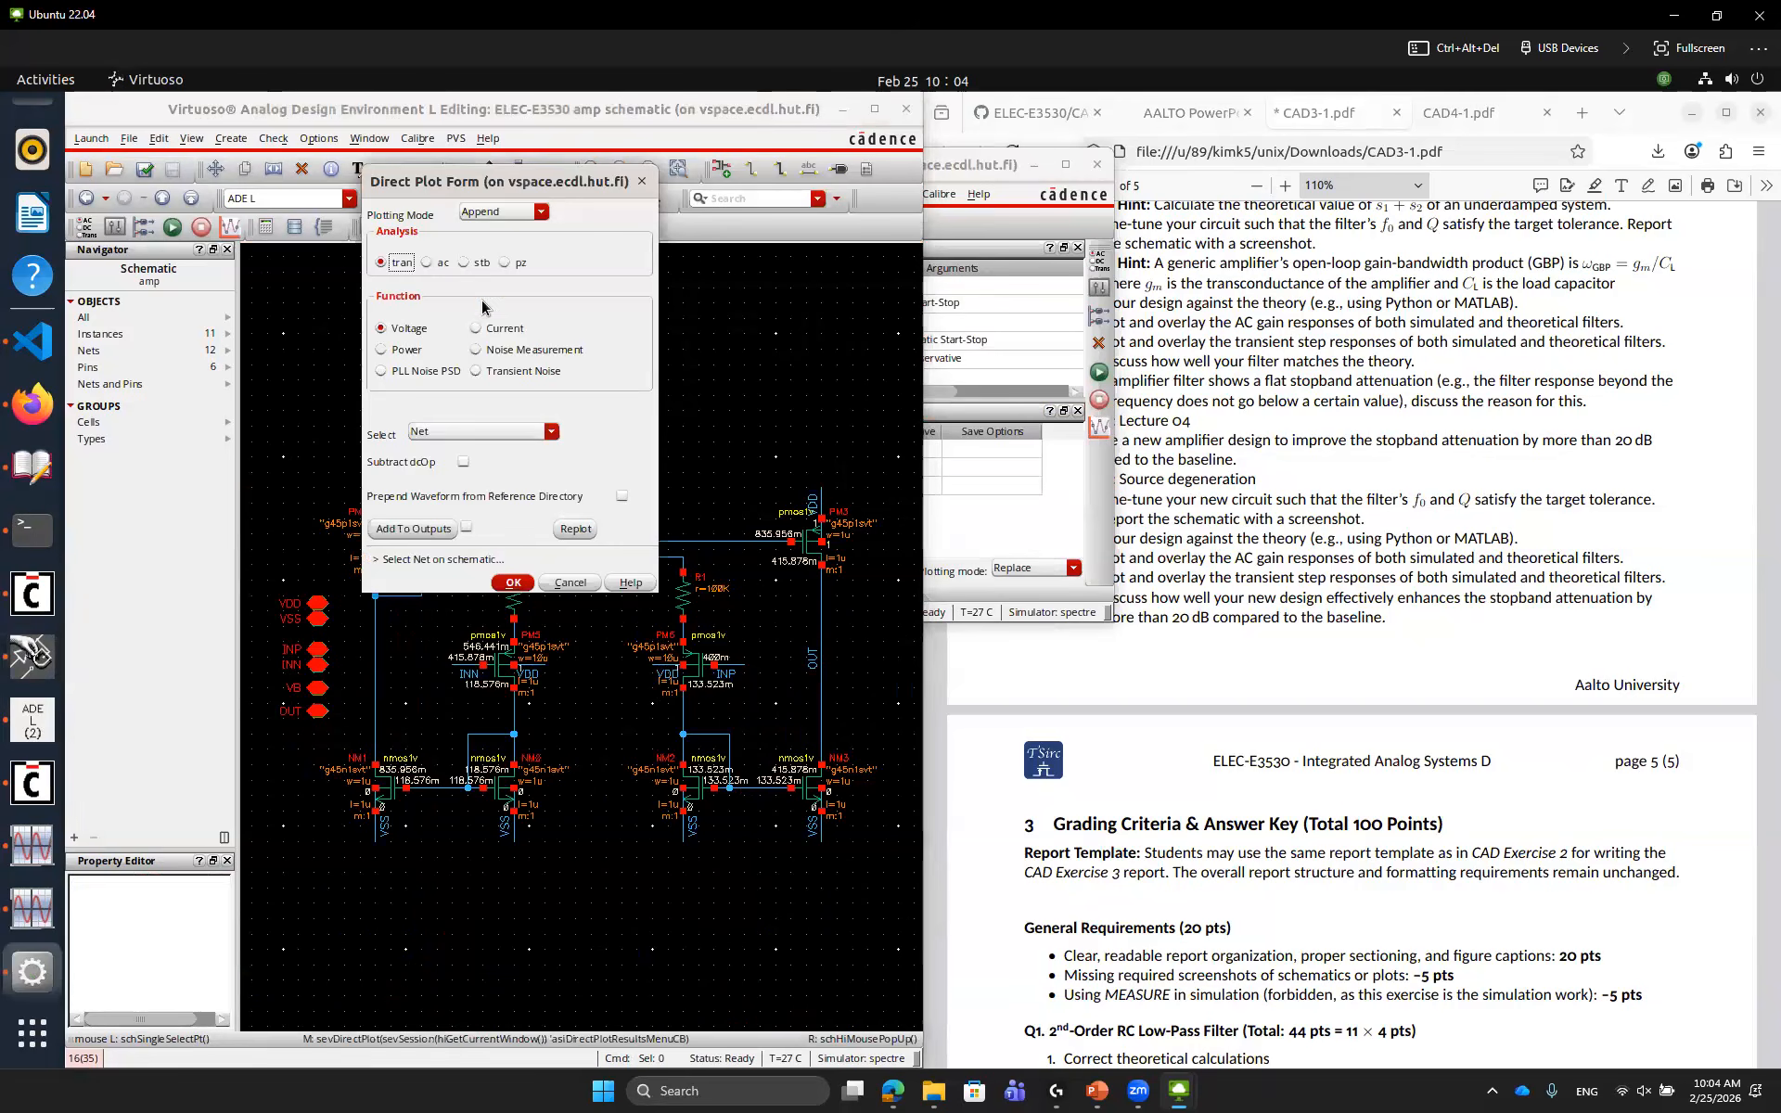
pyautogui.click(440, 264)
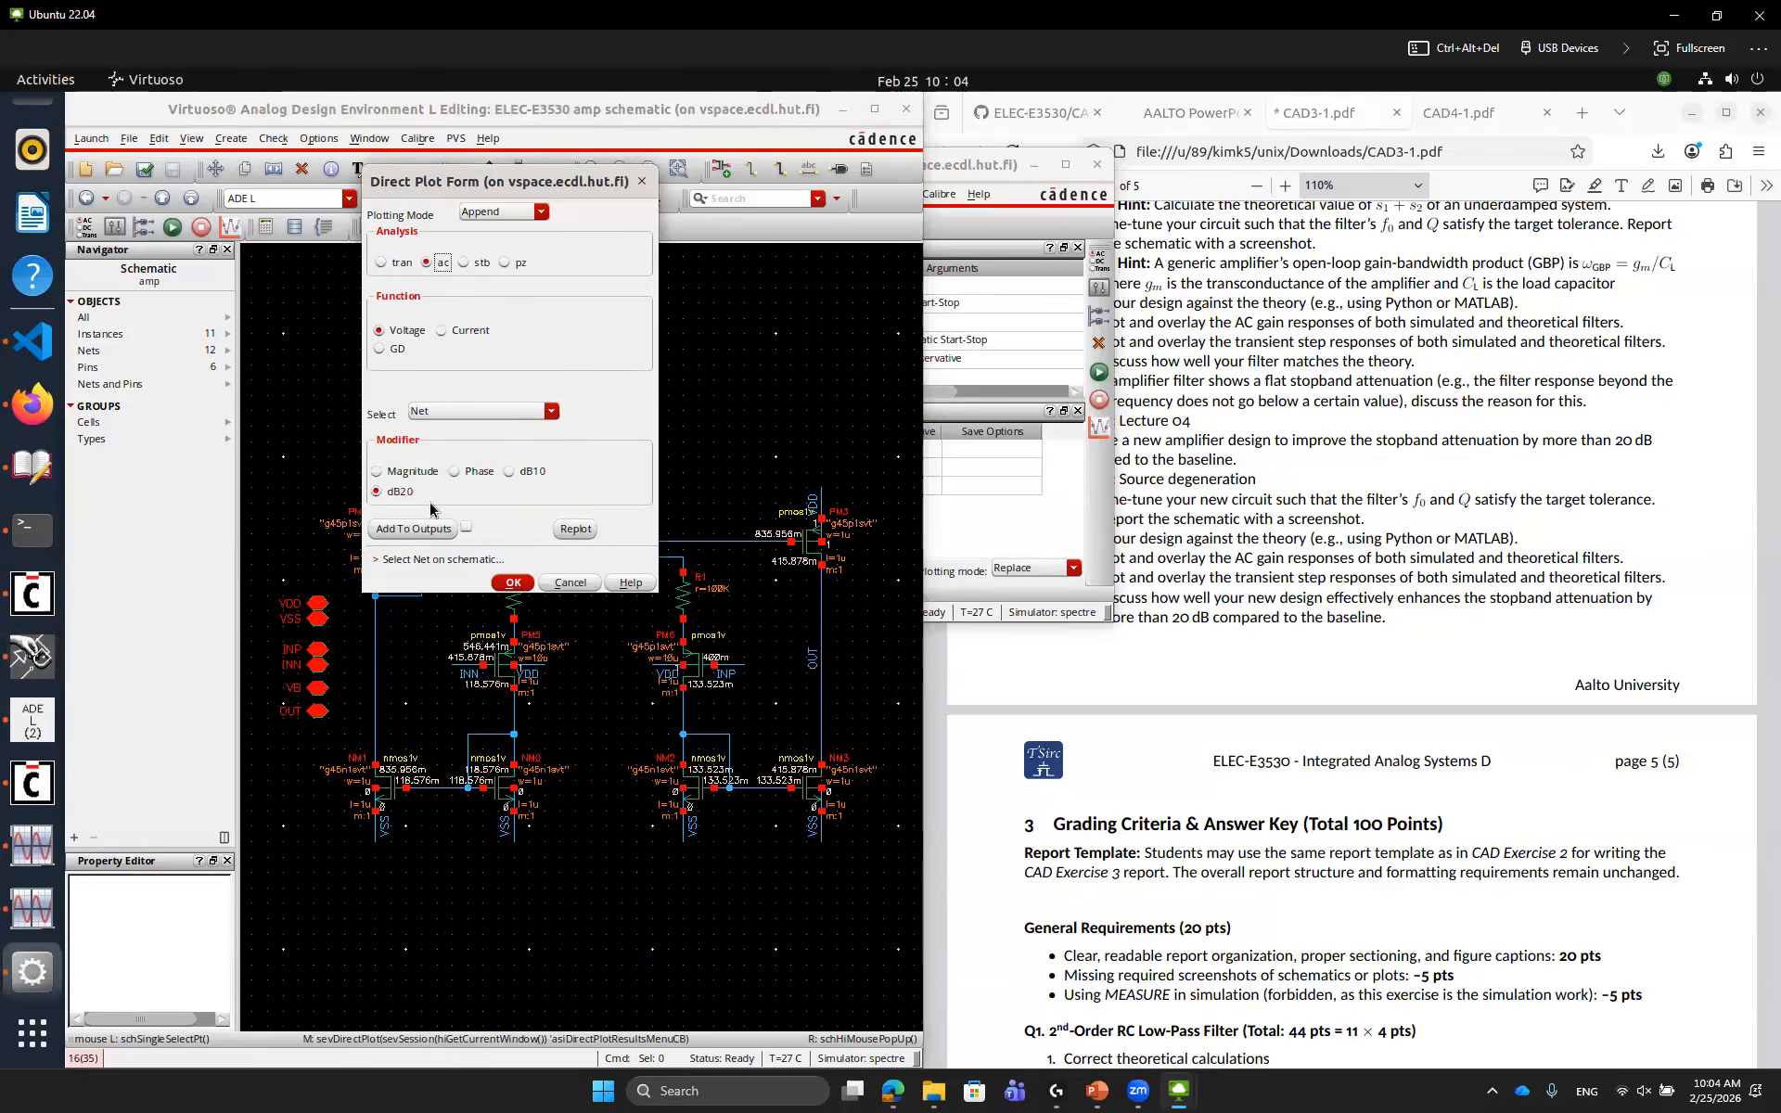
pyautogui.click(813, 658)
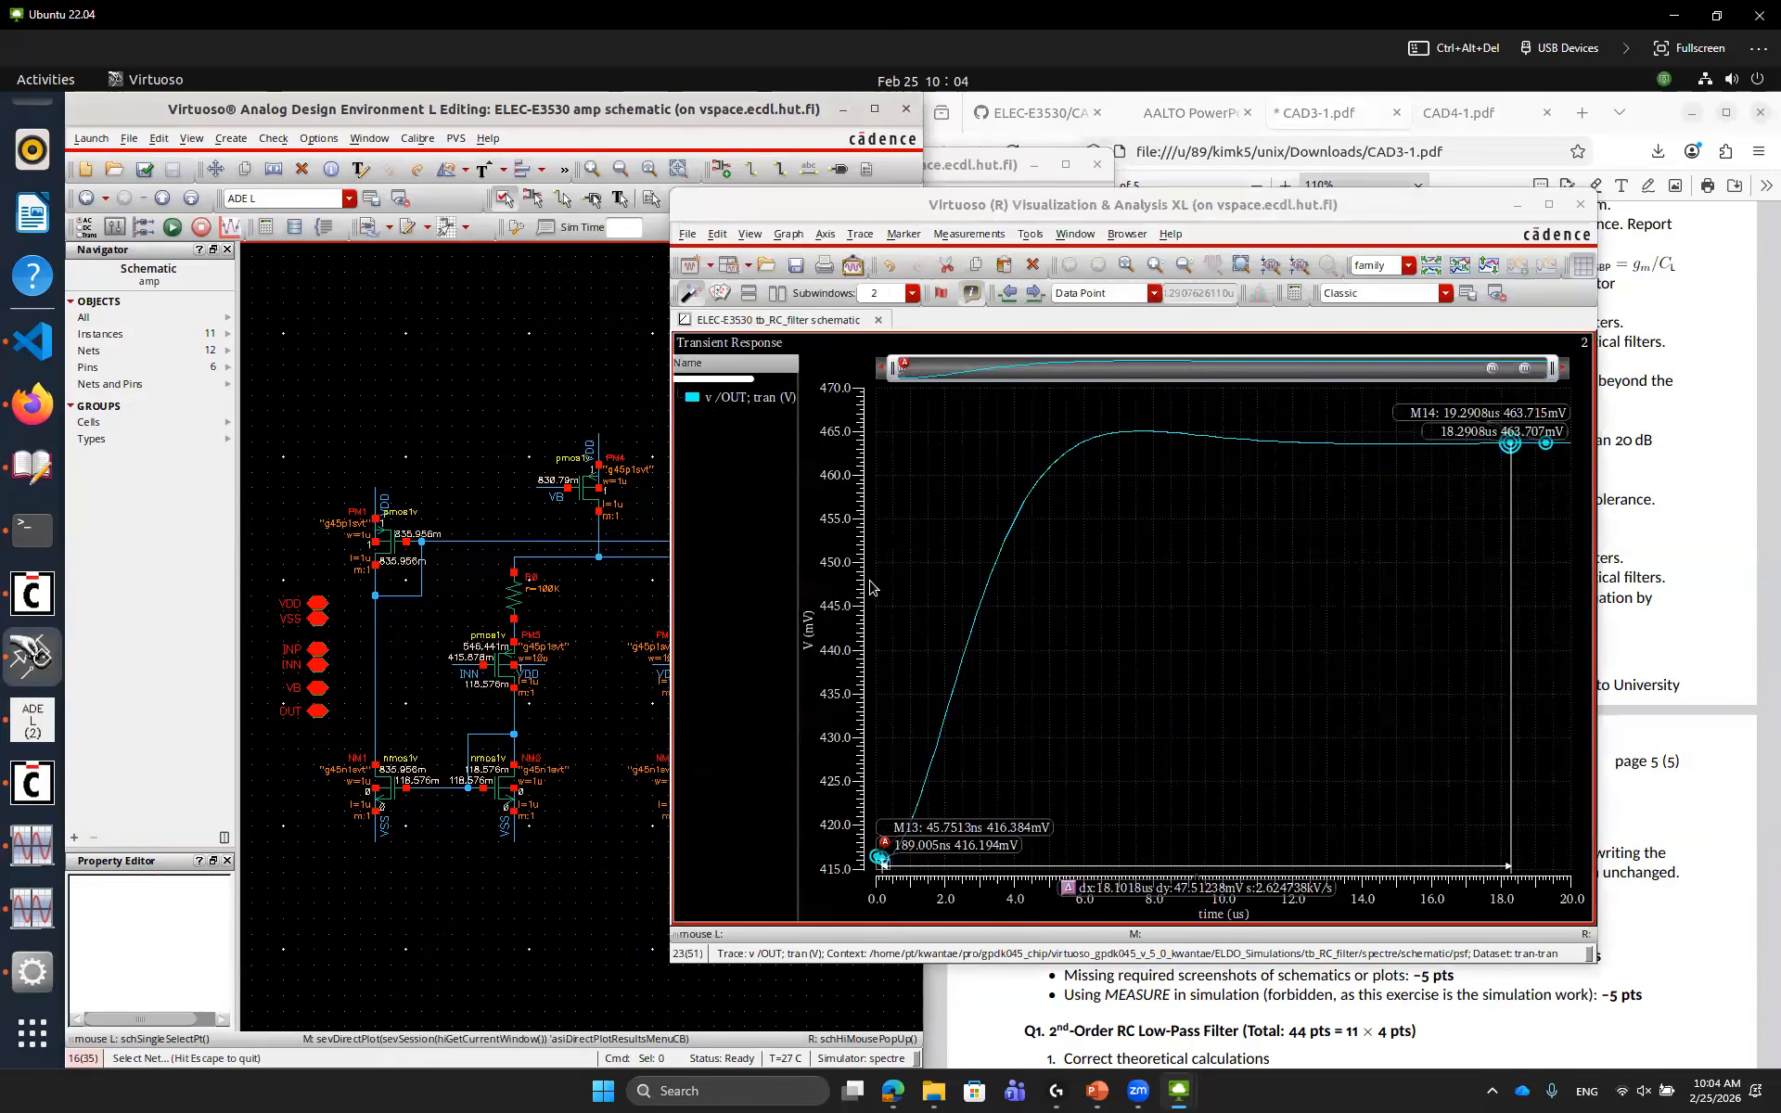
pyautogui.click(1013, 546)
pyautogui.press('Delete')
pyautogui.press('Return')
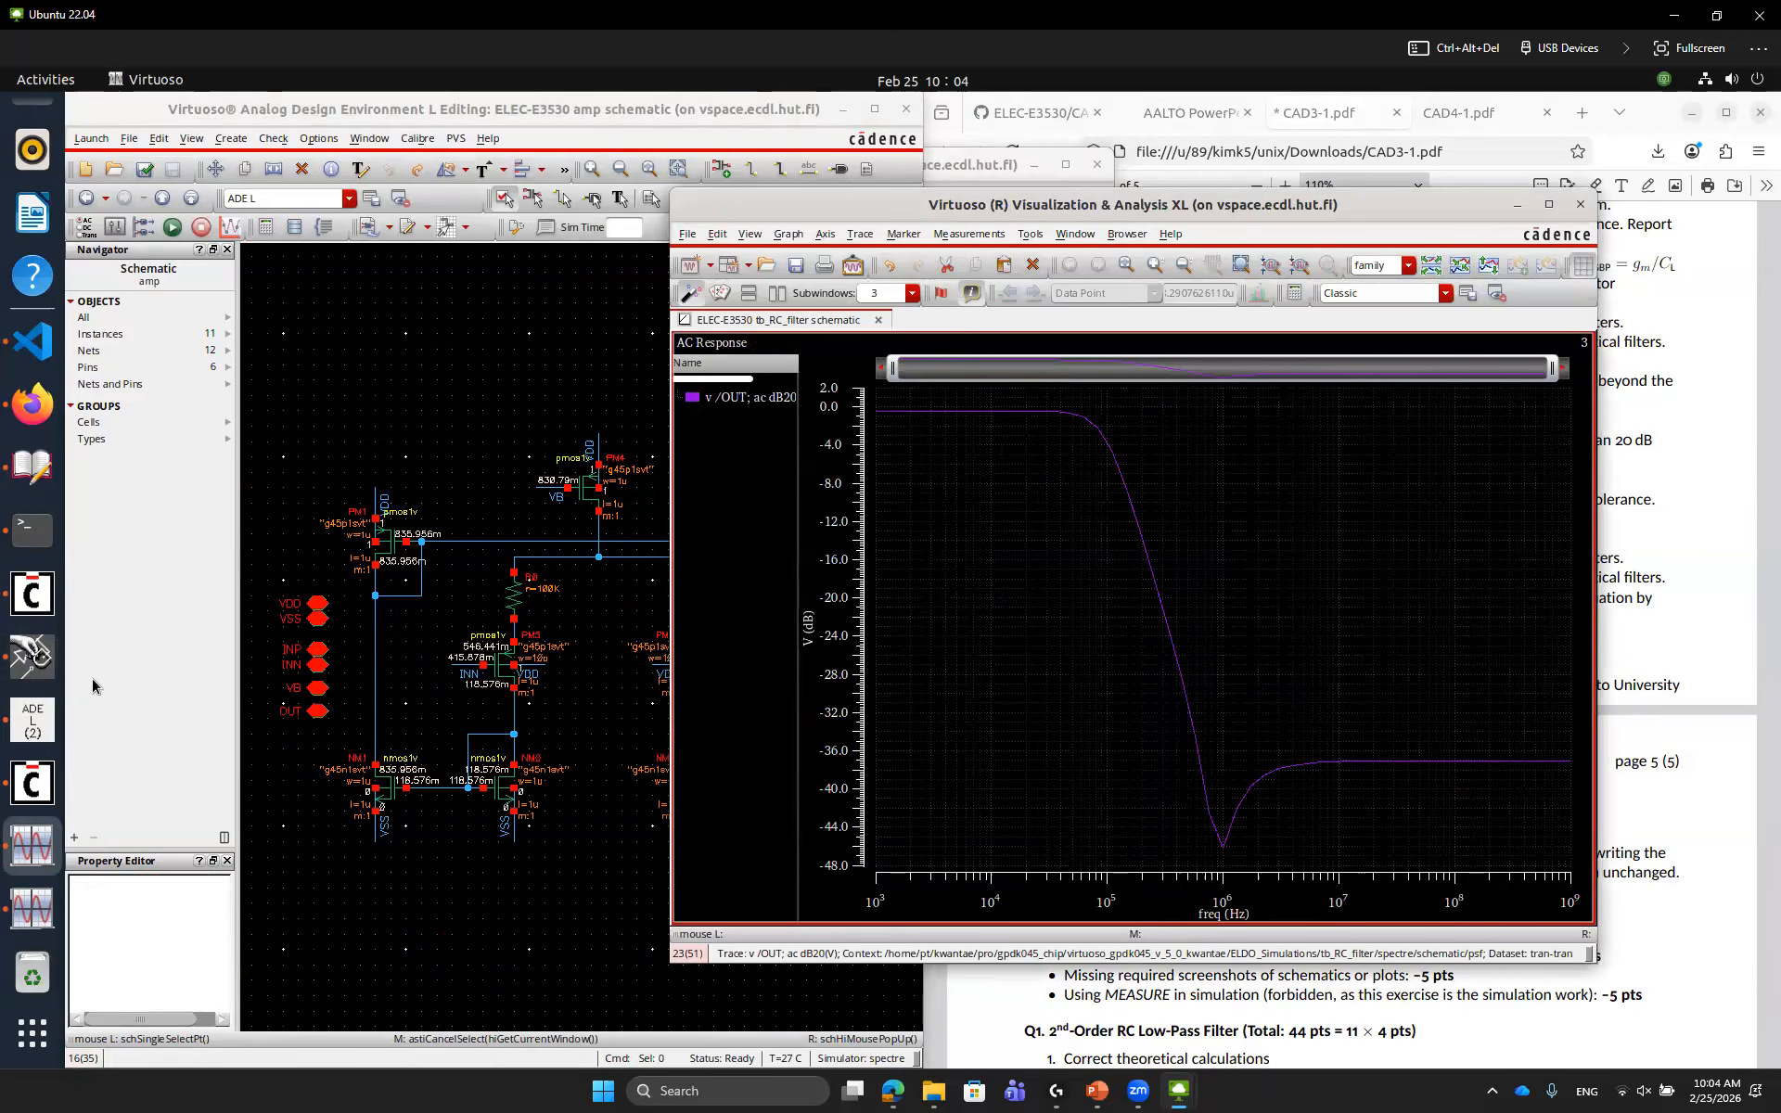
# Rerun the testbench simulation to overlay the AC response with the degeneration resistors
pyautogui.click(32, 720)
pyautogui.click(1029, 569)
pyautogui.click(1028, 587)
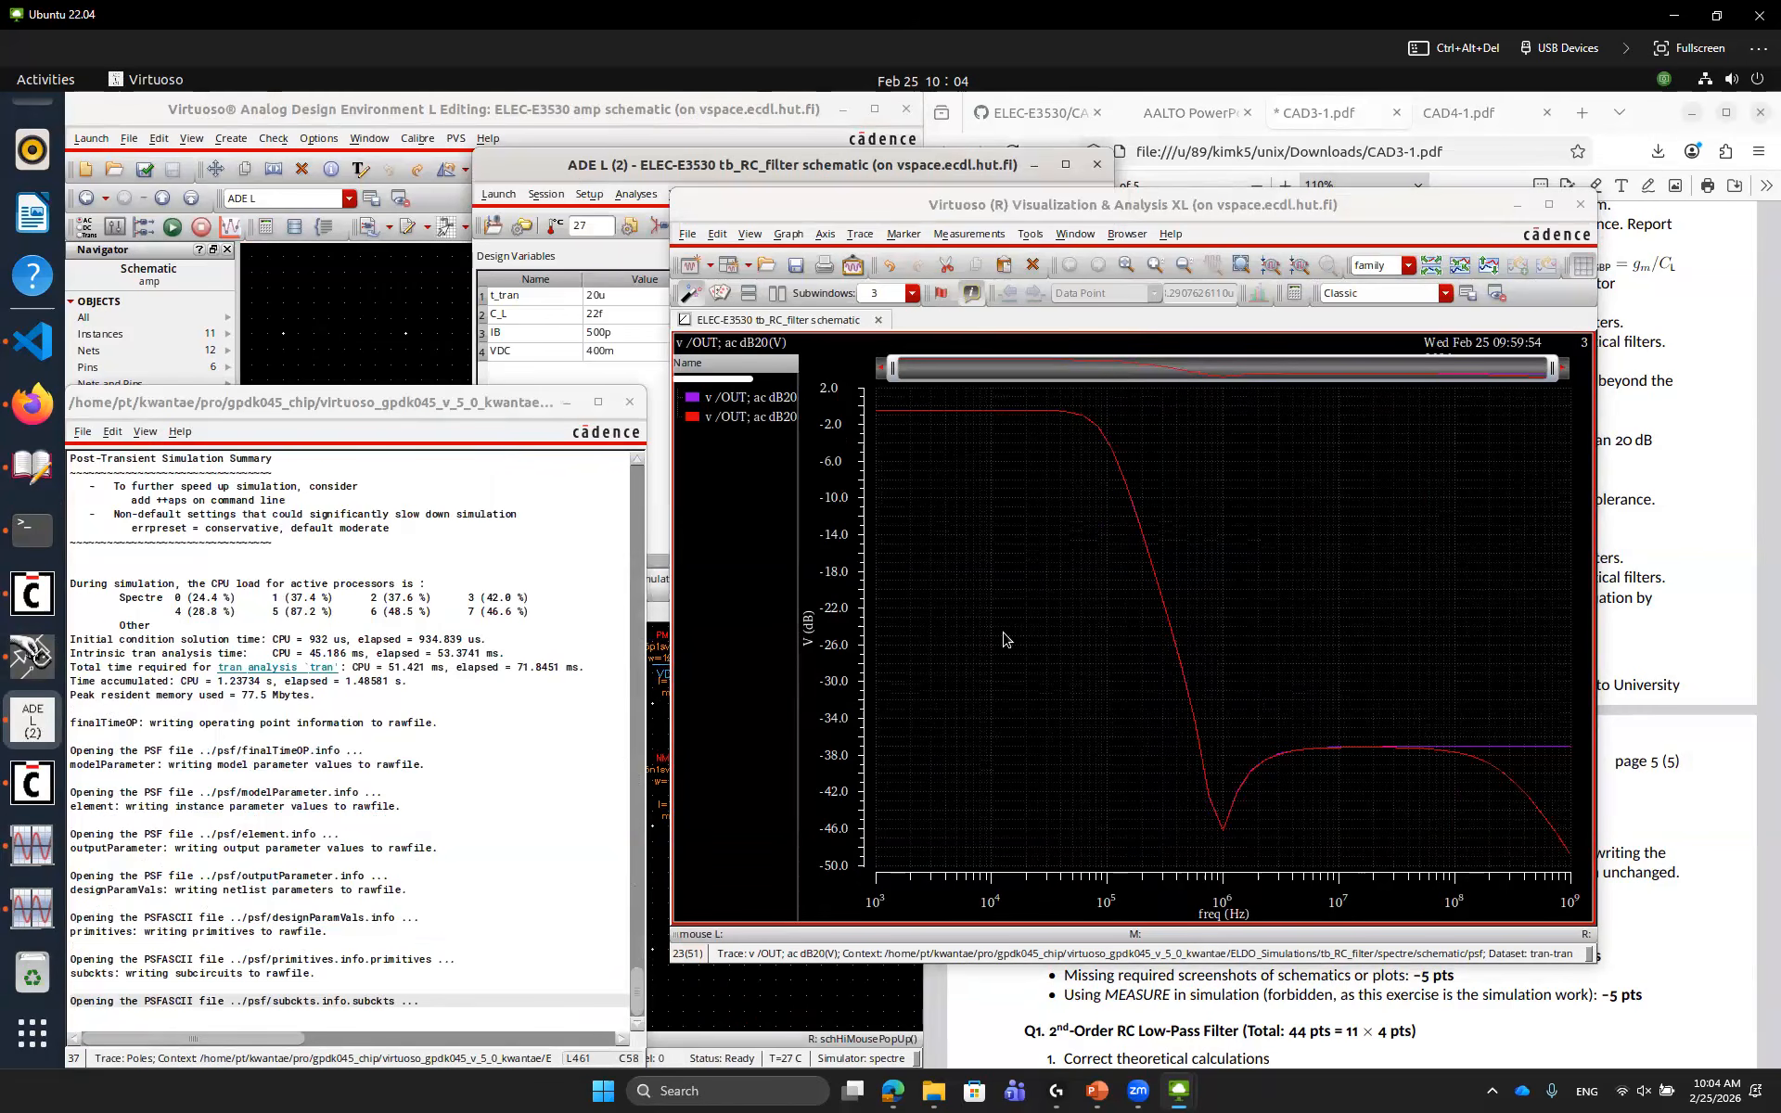
pyautogui.moveTo(1552, 832)
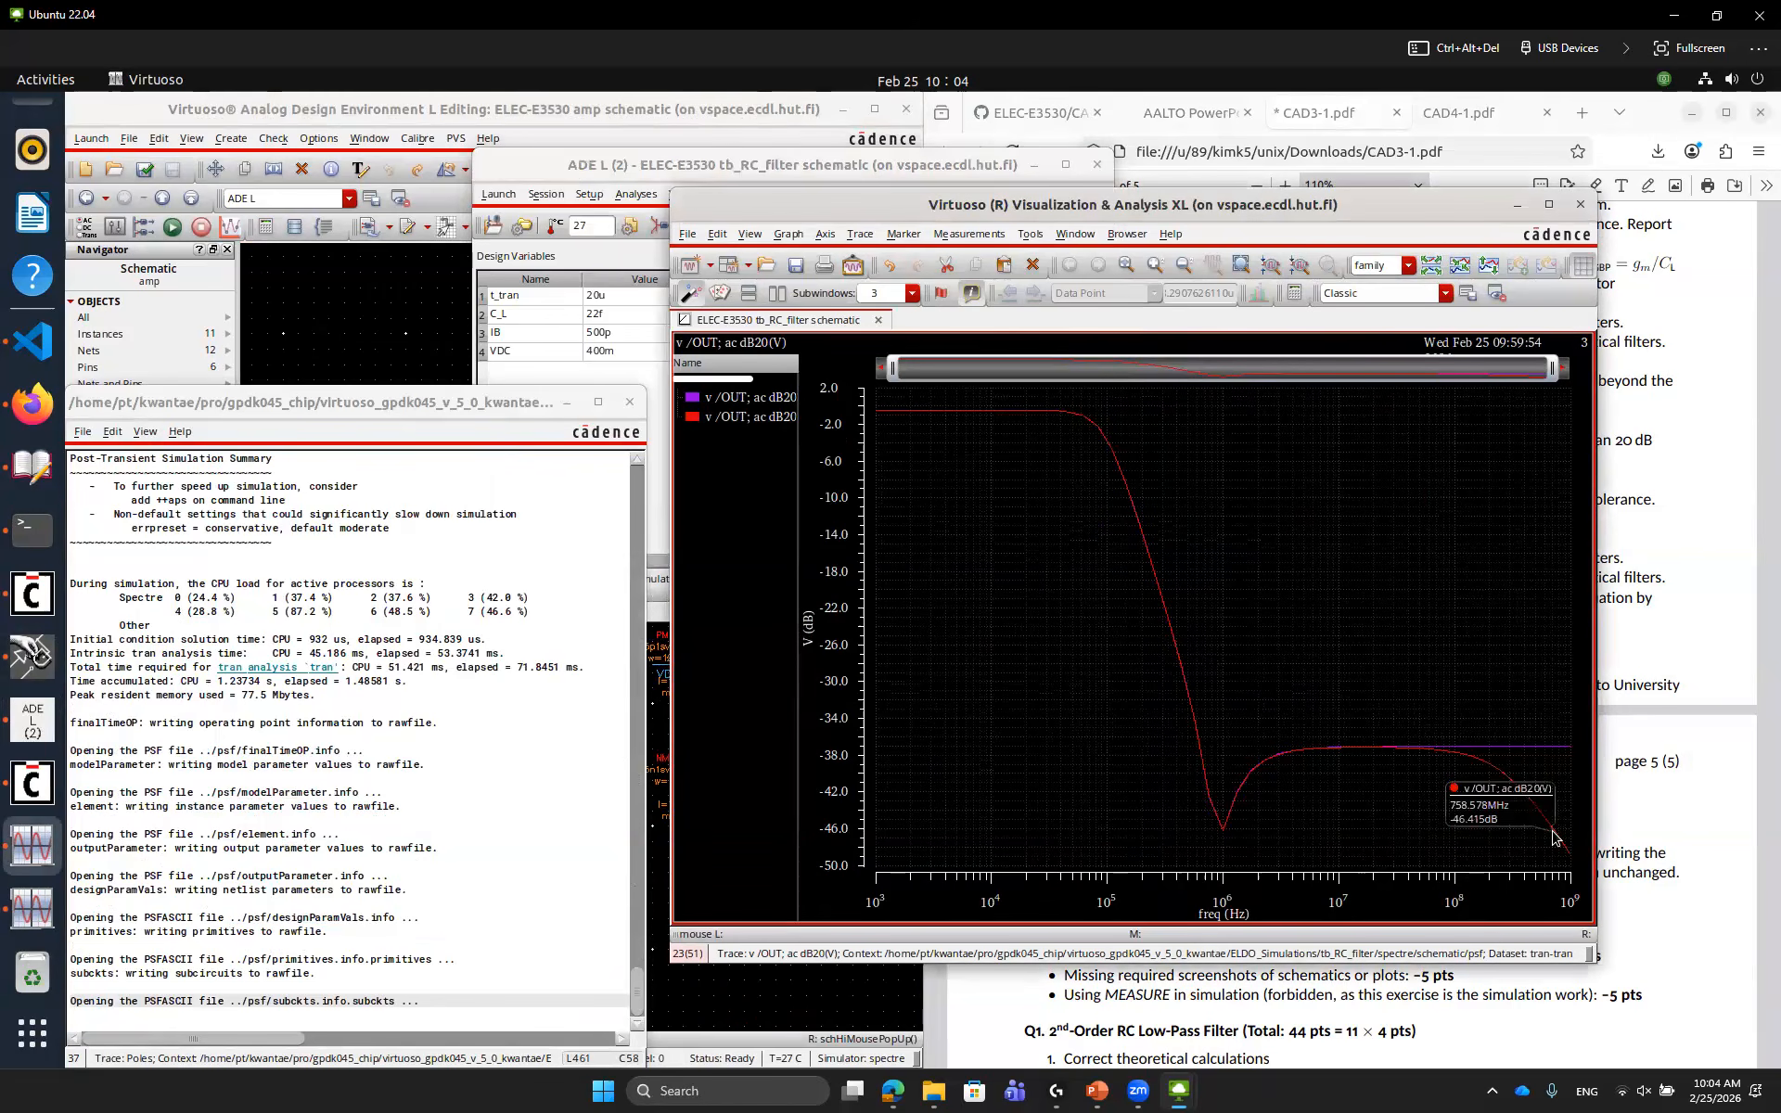
pyautogui.click(342, 325)
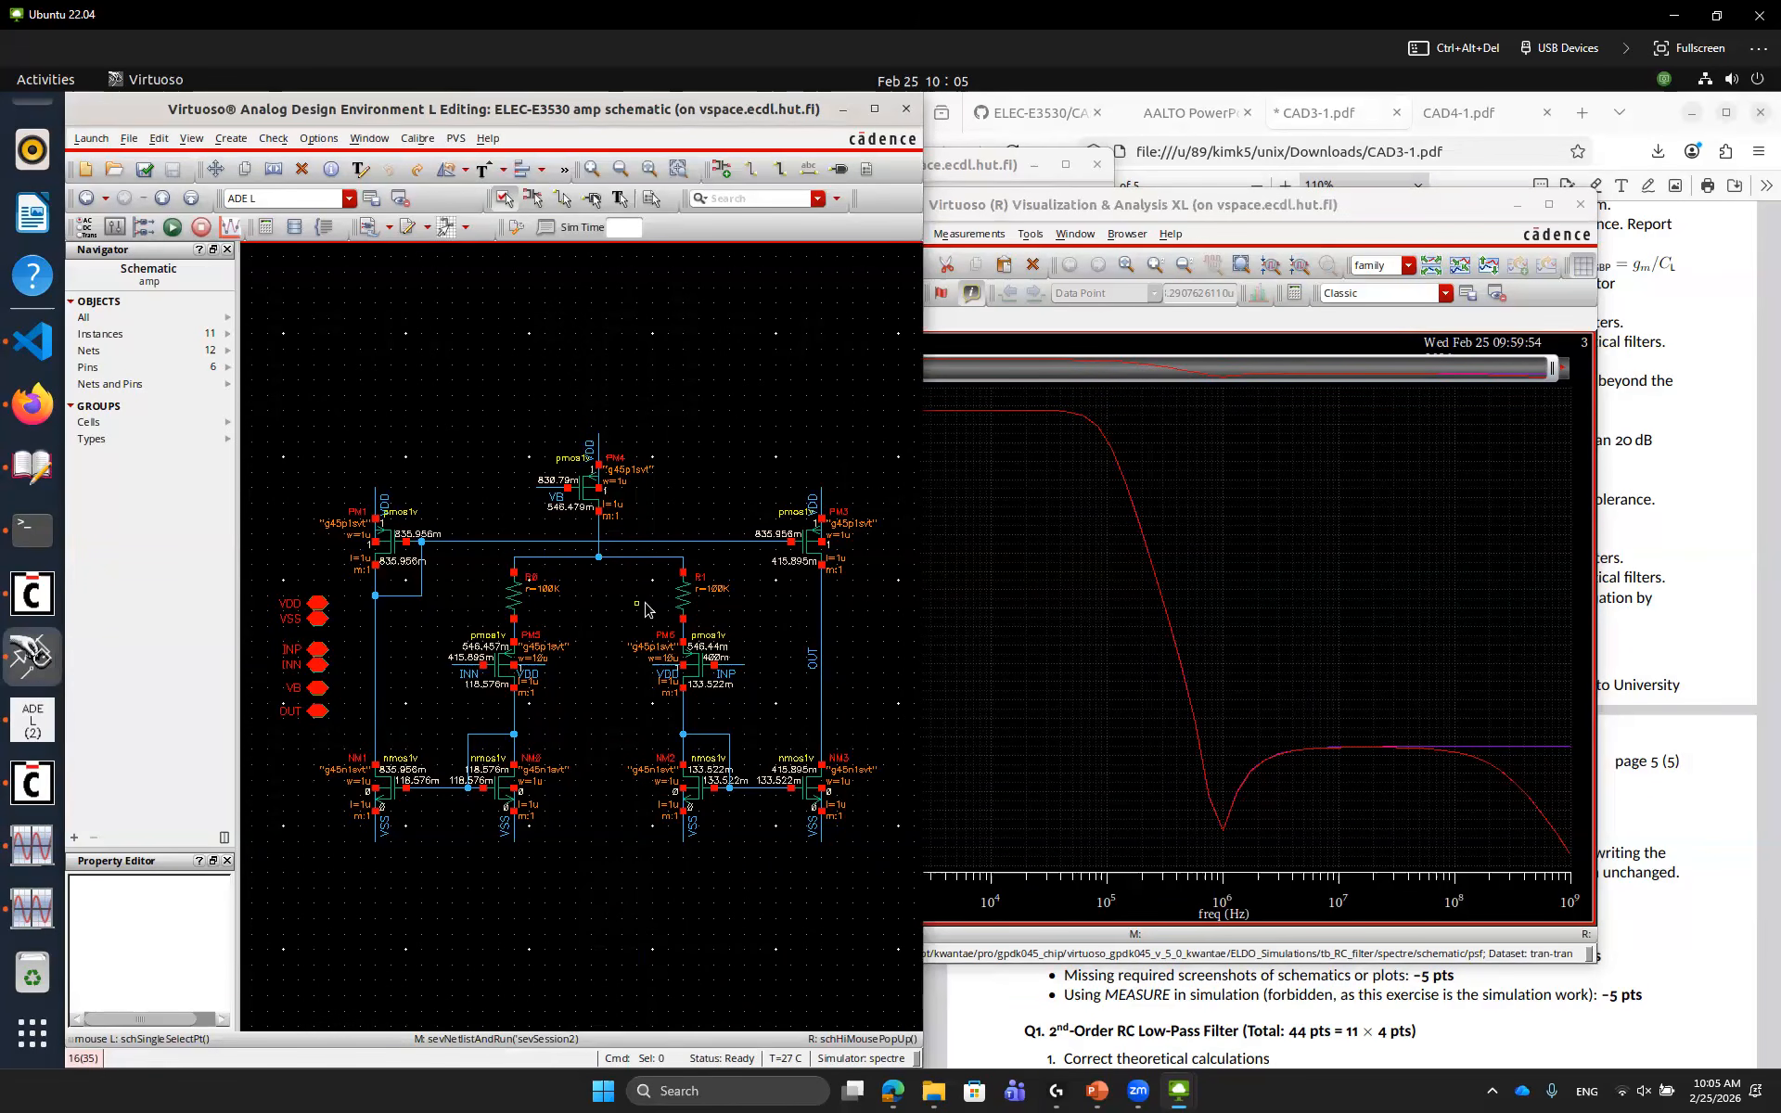
# Set both degeneration resistors to 1M and rerun the simulation
pyautogui.click(513, 598)
pyautogui.keyDown('shift'); pyautogui.click(683, 599); pyautogui.keyUp('shift')
pyautogui.press('q')
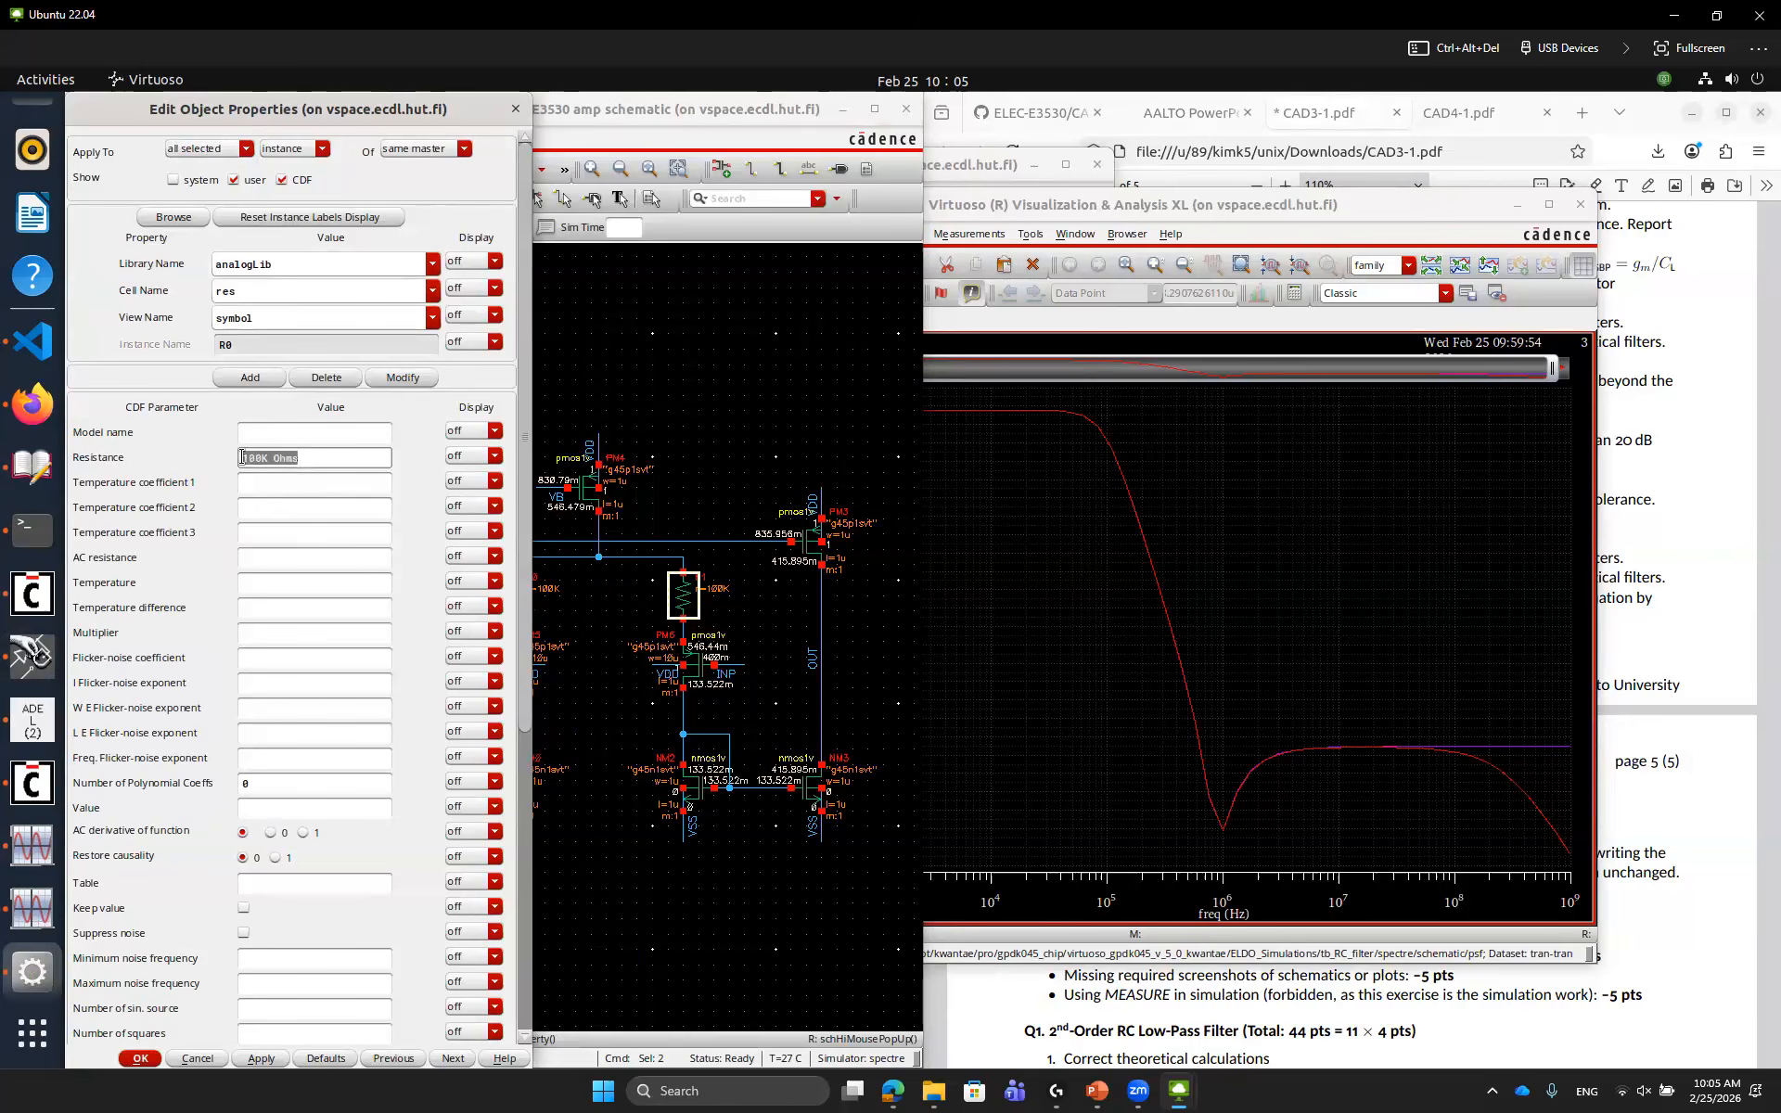
pyautogui.write('1M')
pyautogui.press('Return')
pyautogui.click(381, 415)
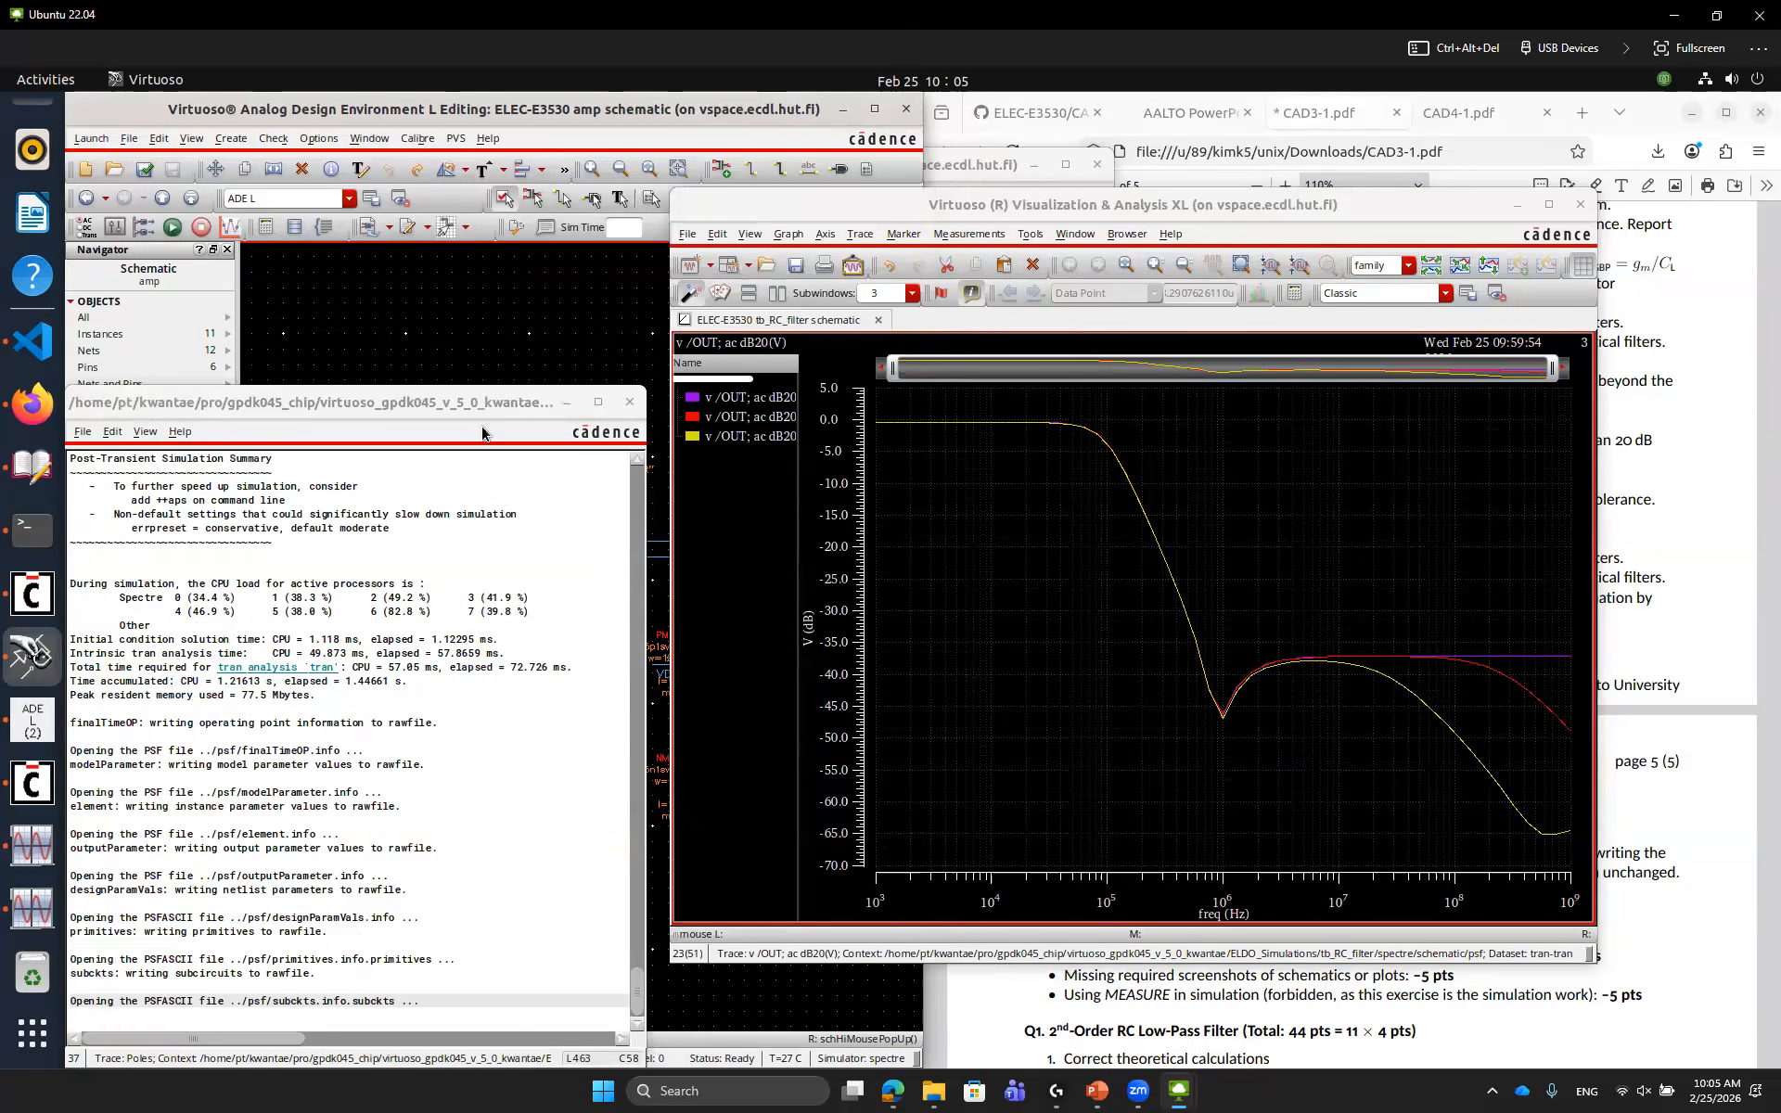
# Set both degeneration resistors to 5M and rerun the simulation
pyautogui.click(1104, 621)
pyautogui.click(588, 336)
pyautogui.click(521, 600)
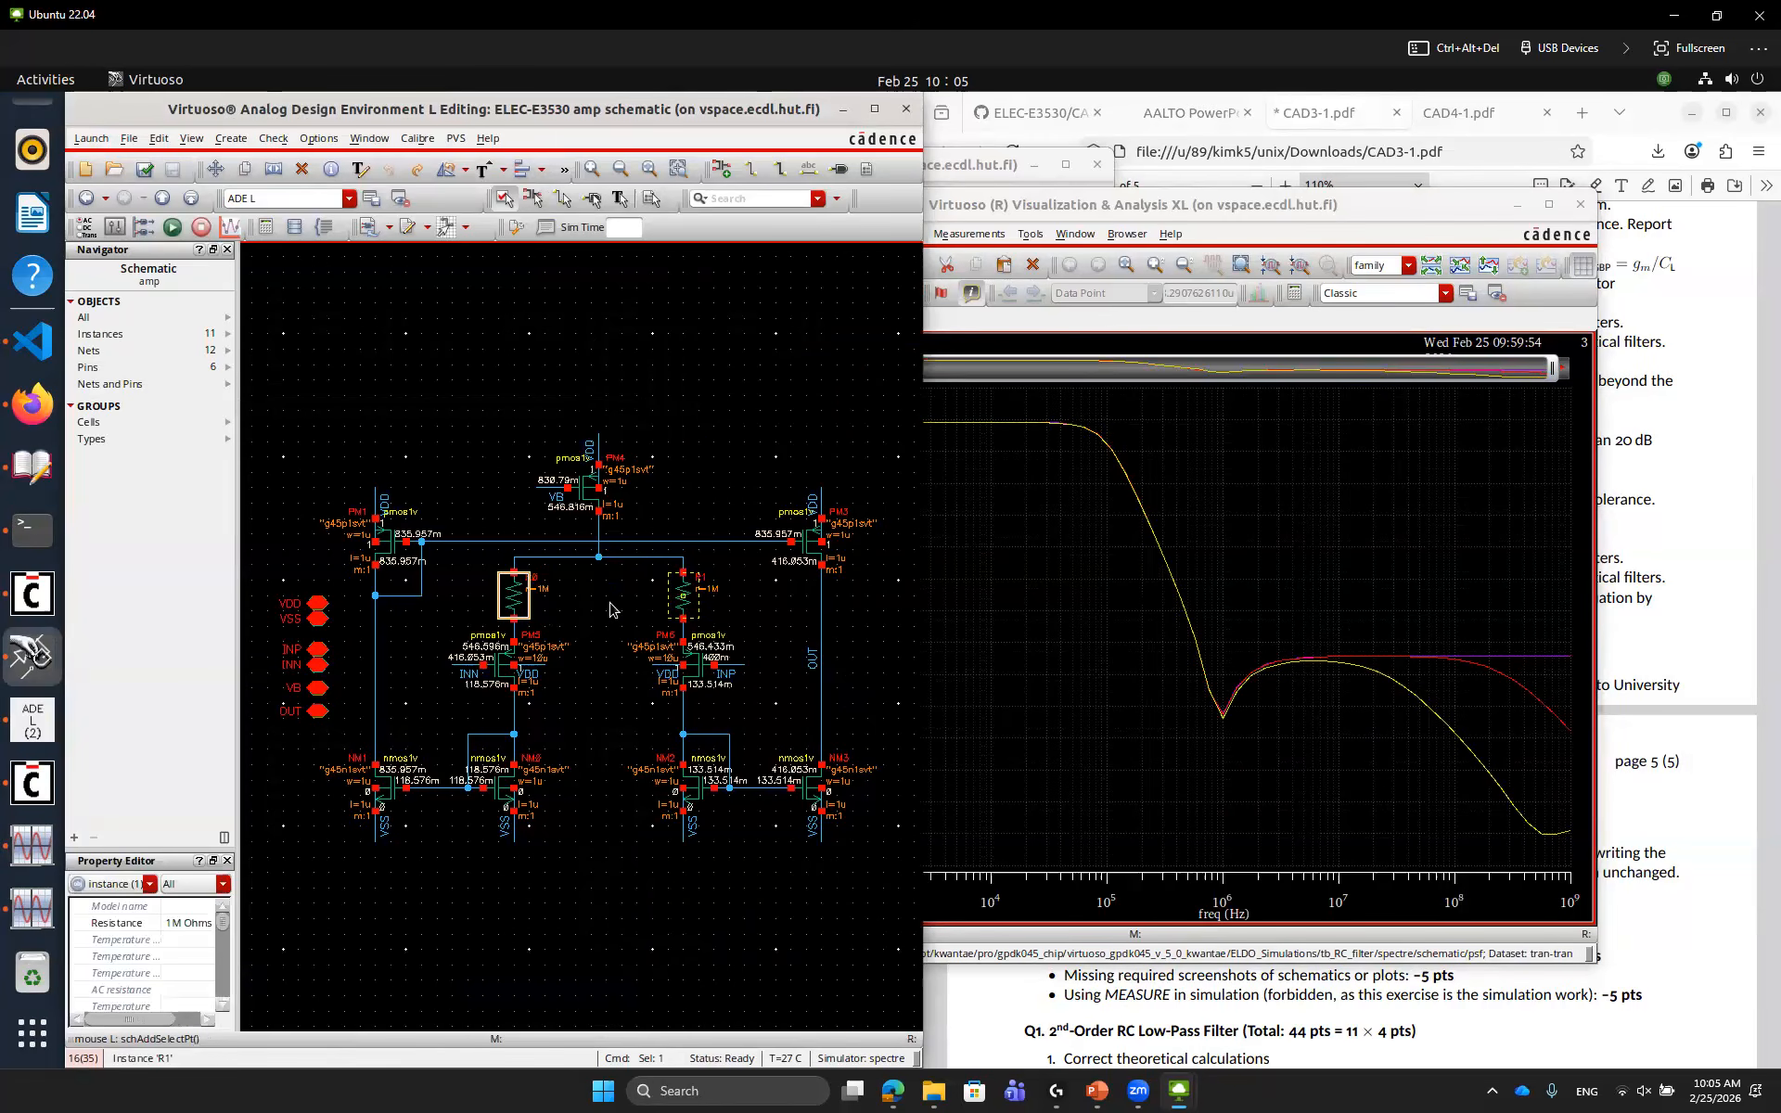
pyautogui.keyDown('shift'); pyautogui.click(684, 595); pyautogui.keyUp('shift')
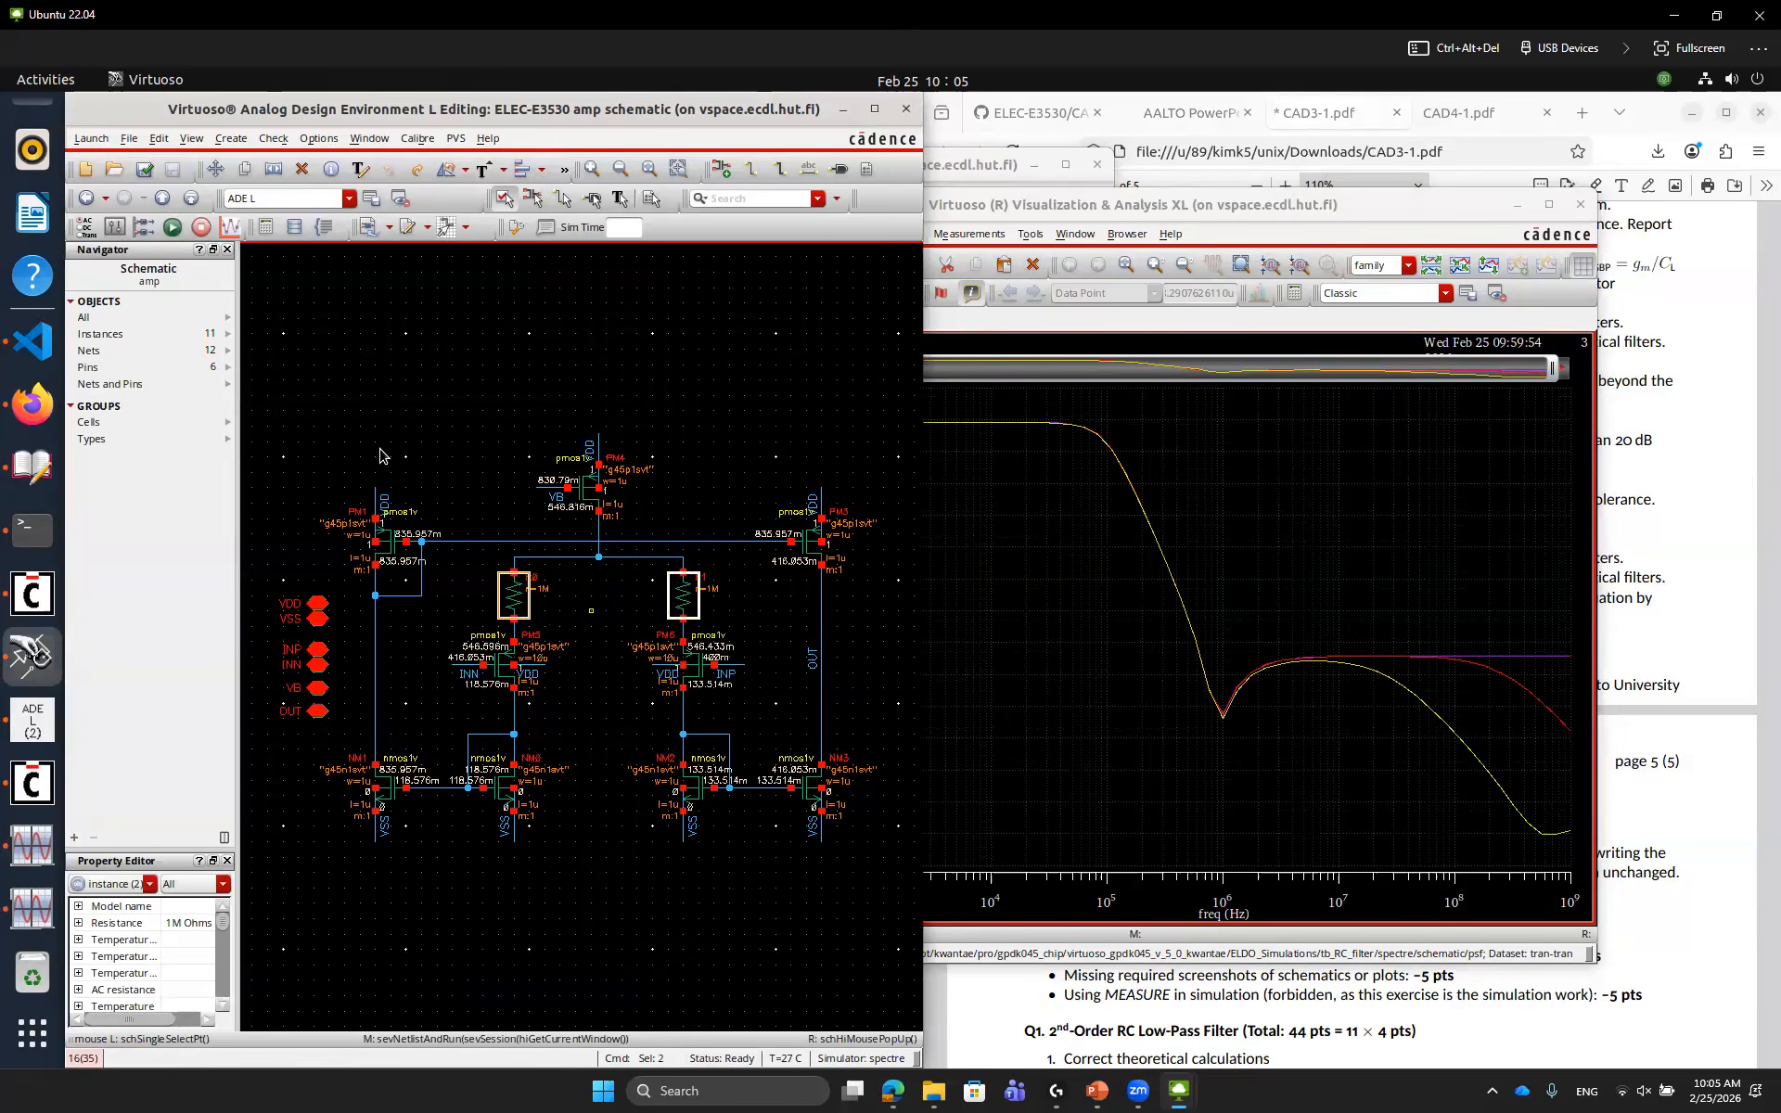
pyautogui.press('q')
pyautogui.press('Left')
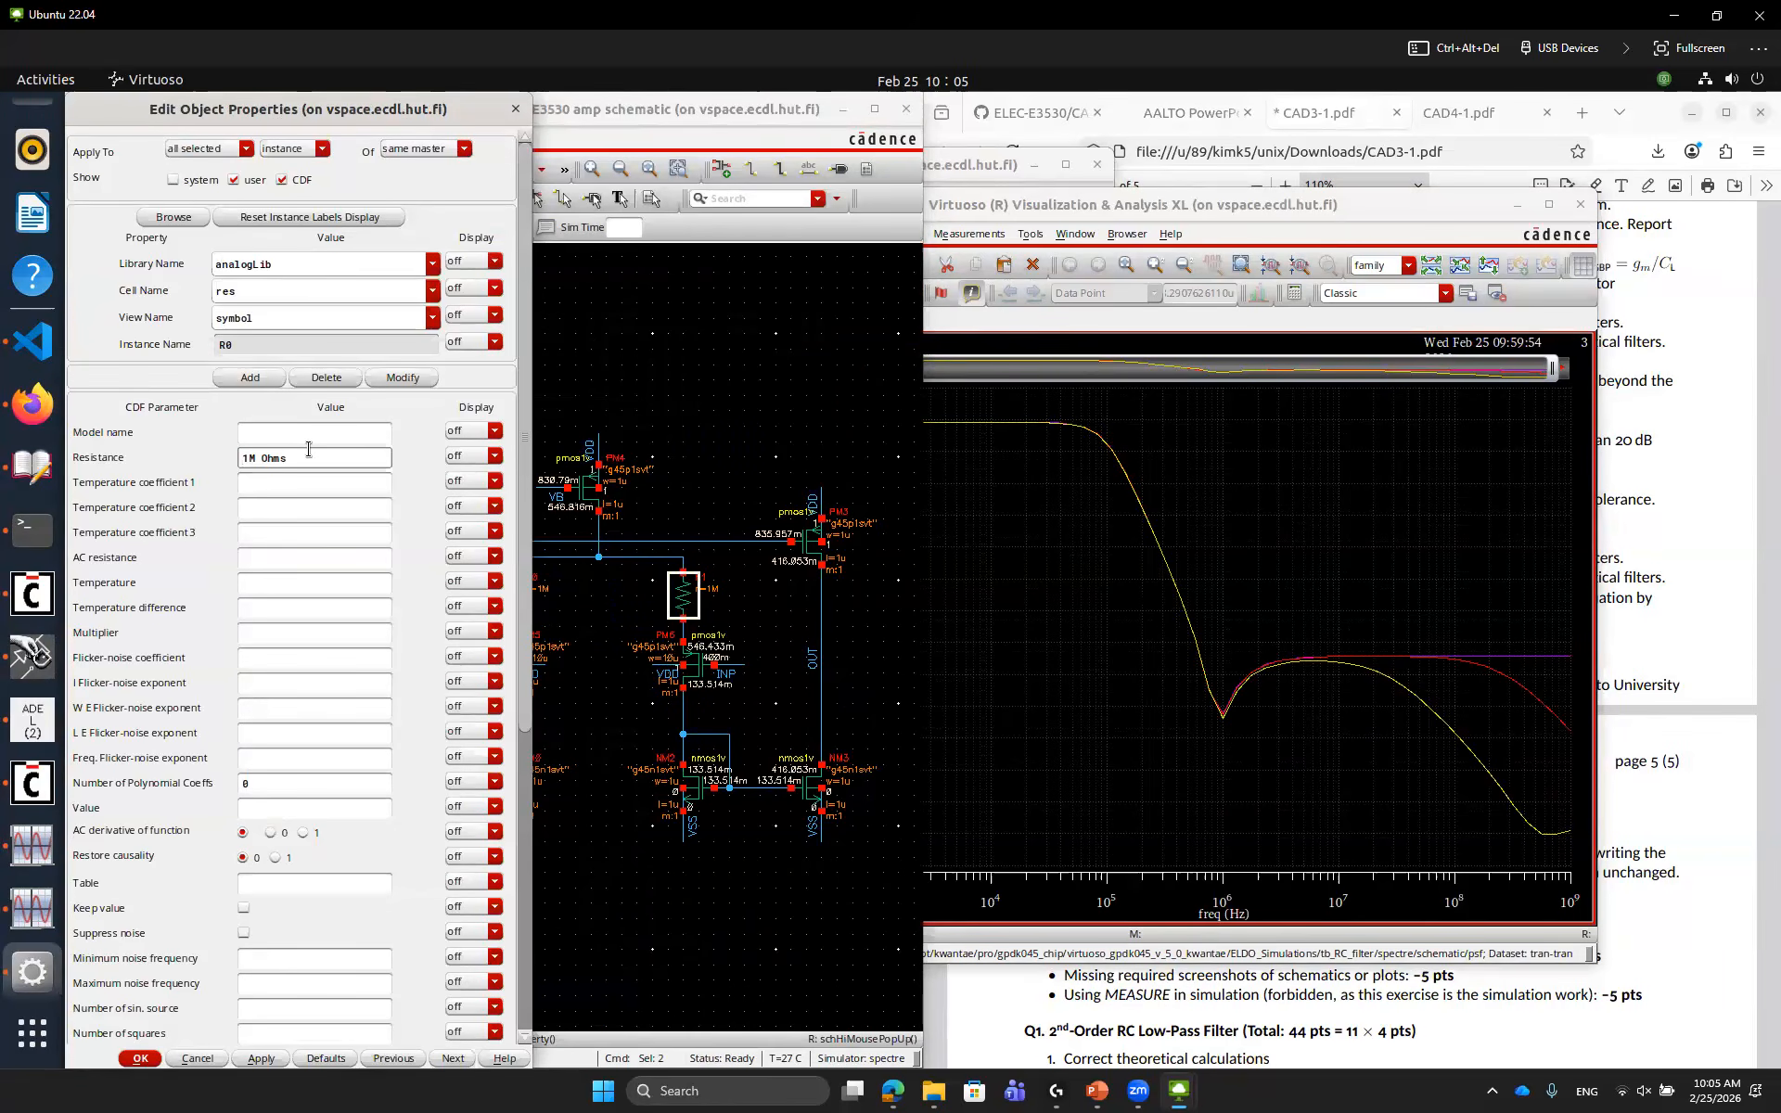
pyautogui.press('Return')
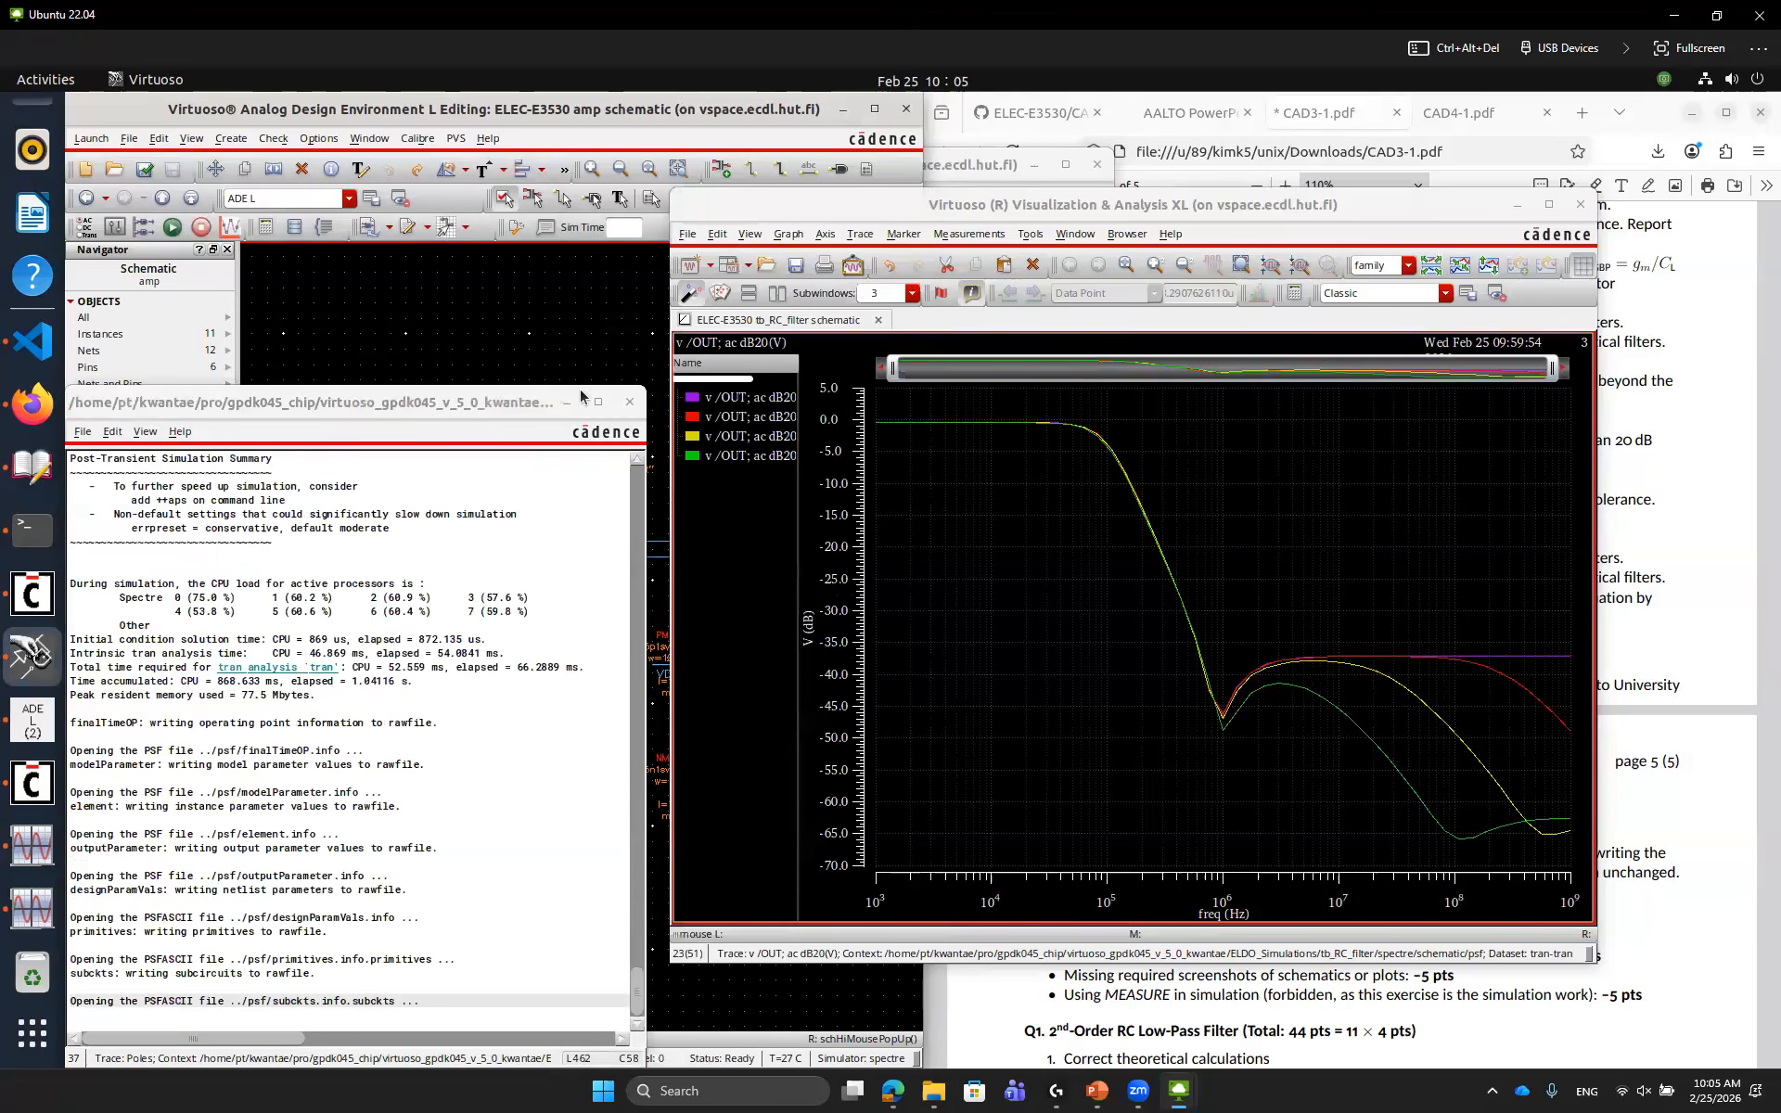
# Set both degeneration resistors to 10M and rerun the simulation
pyautogui.click(647, 362)
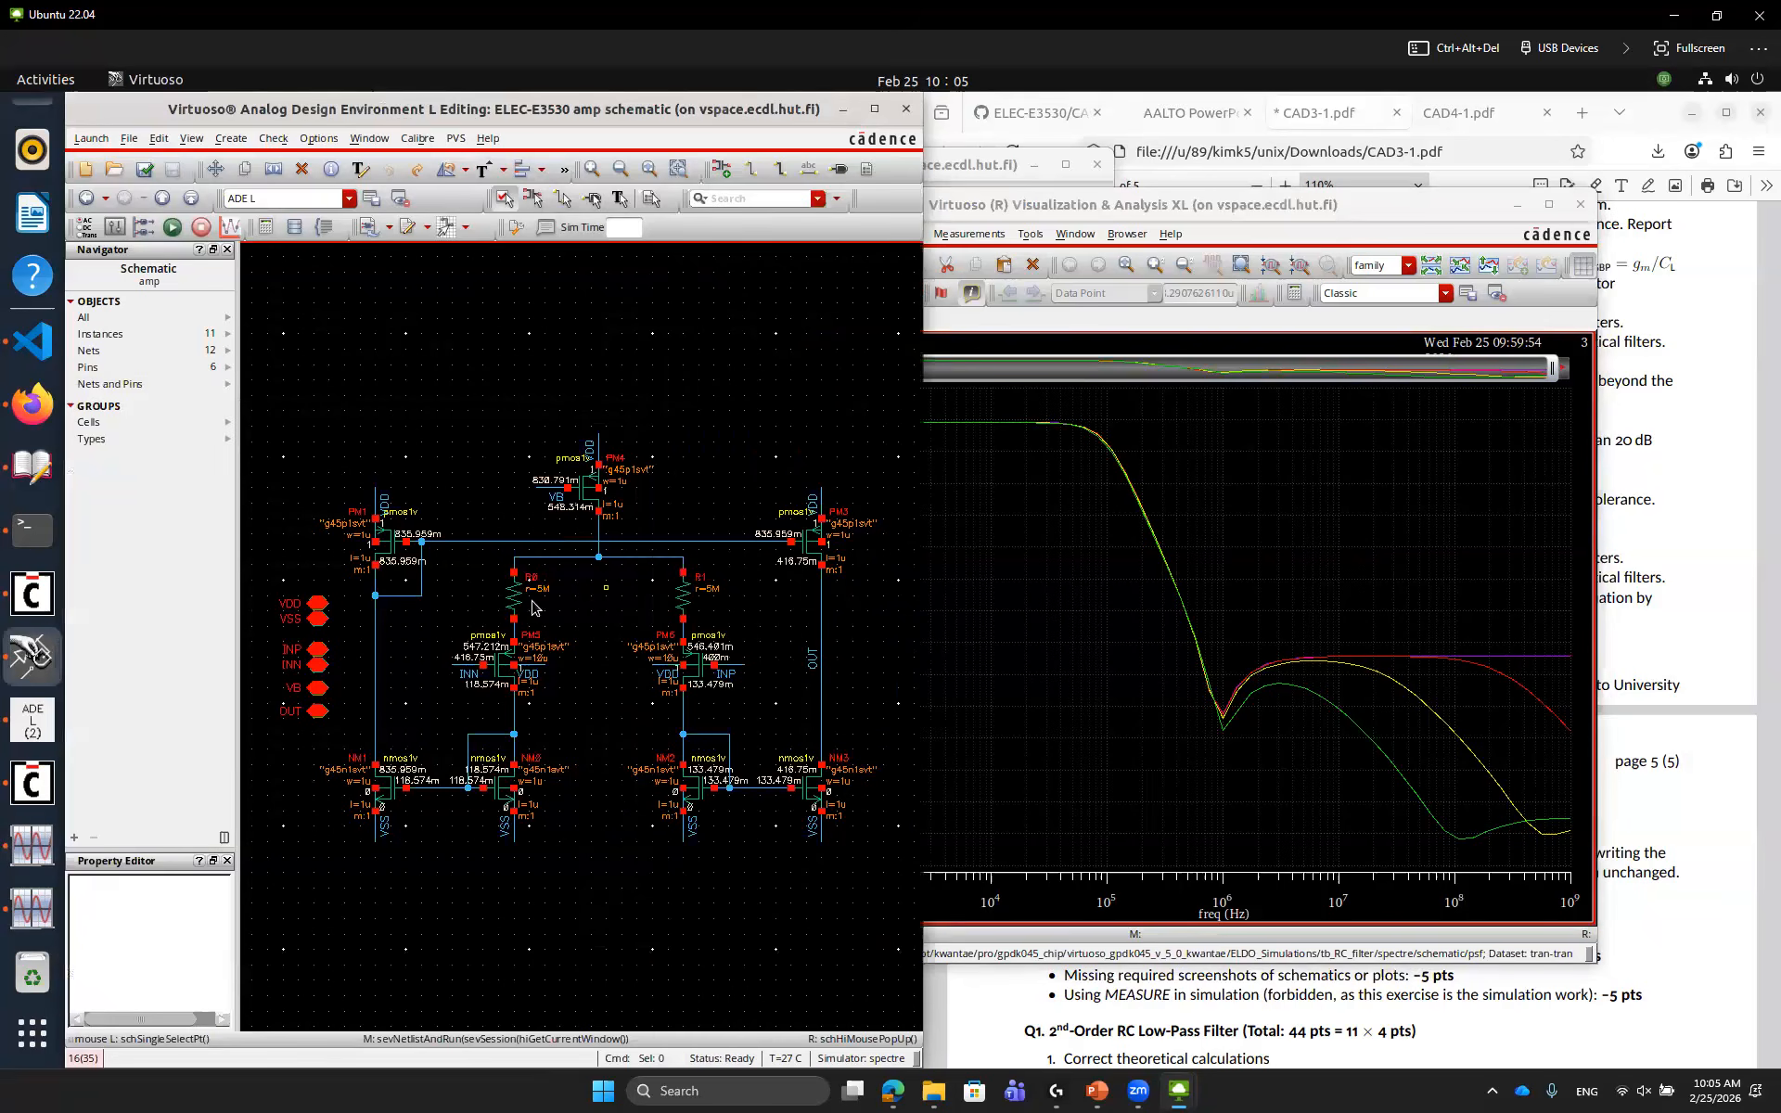
pyautogui.click(520, 598)
pyautogui.keyDown('shift'); pyautogui.click(680, 594); pyautogui.keyUp('shift')
pyautogui.write('q10M')
pyautogui.press('Return')
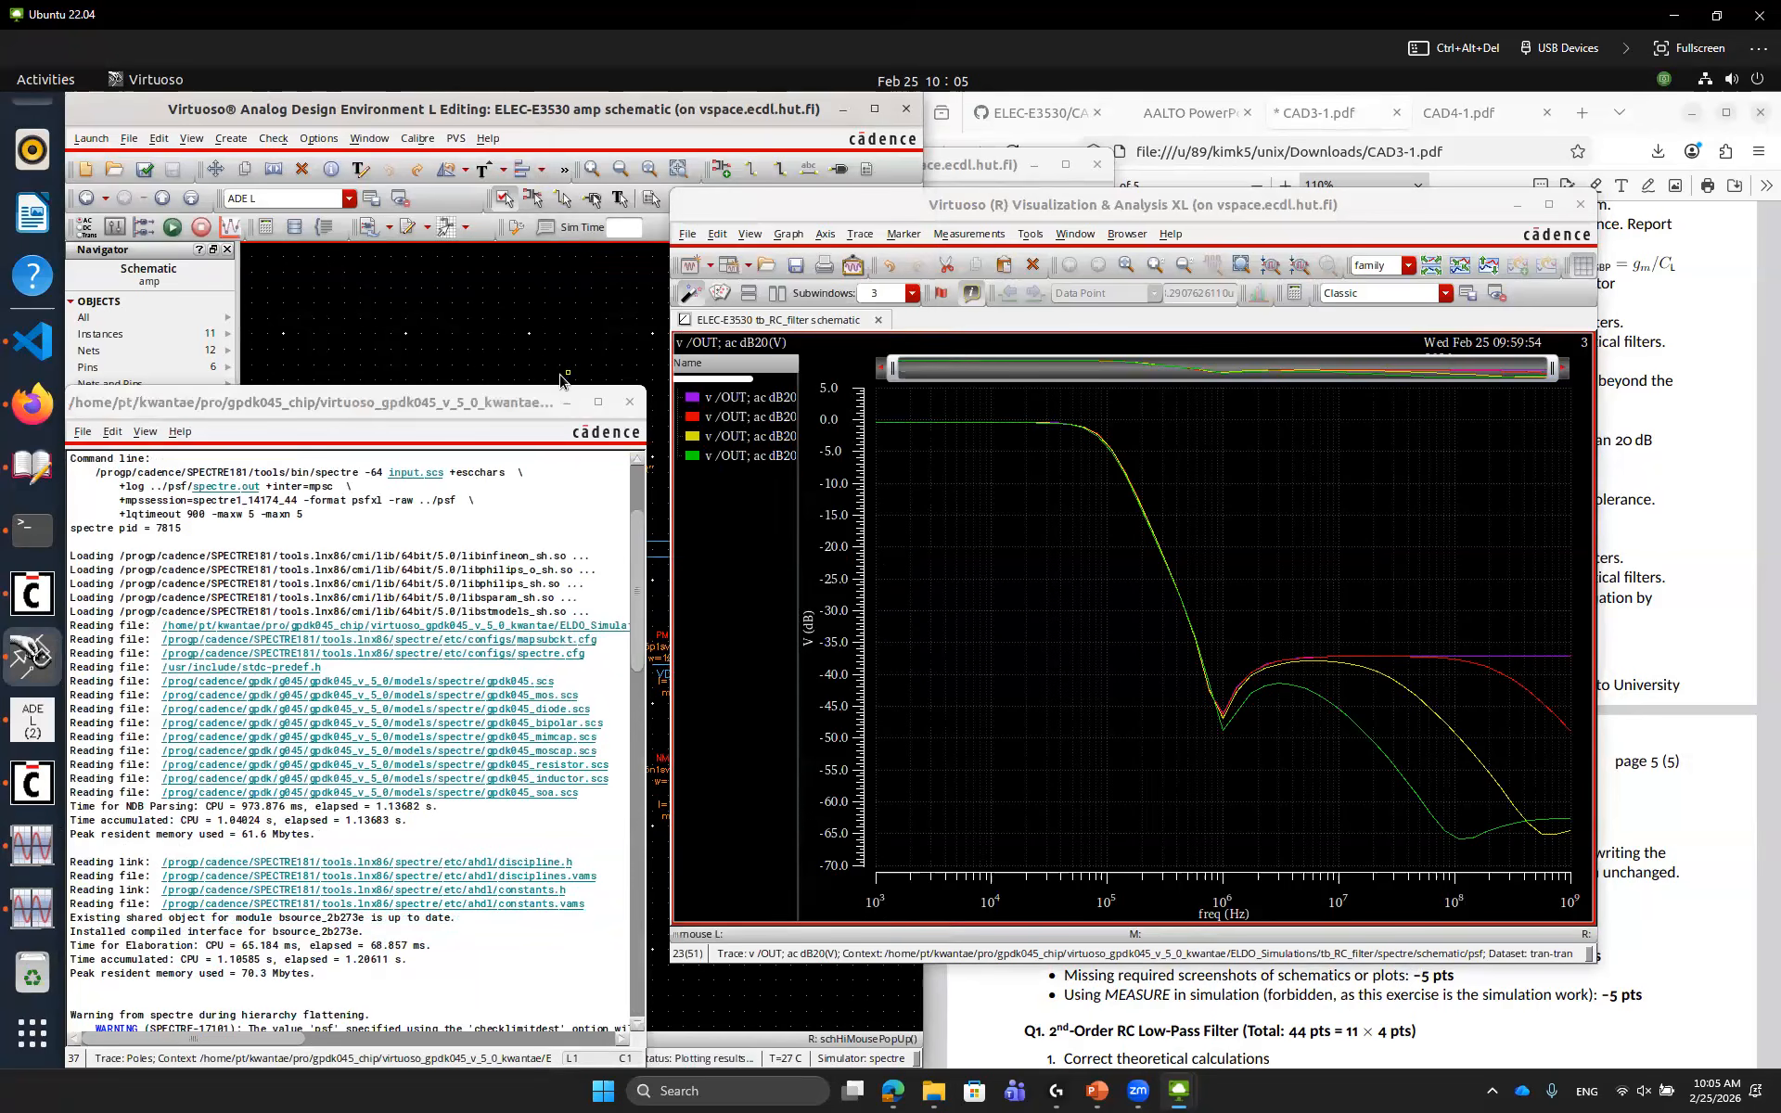
pyautogui.click(974, 570)
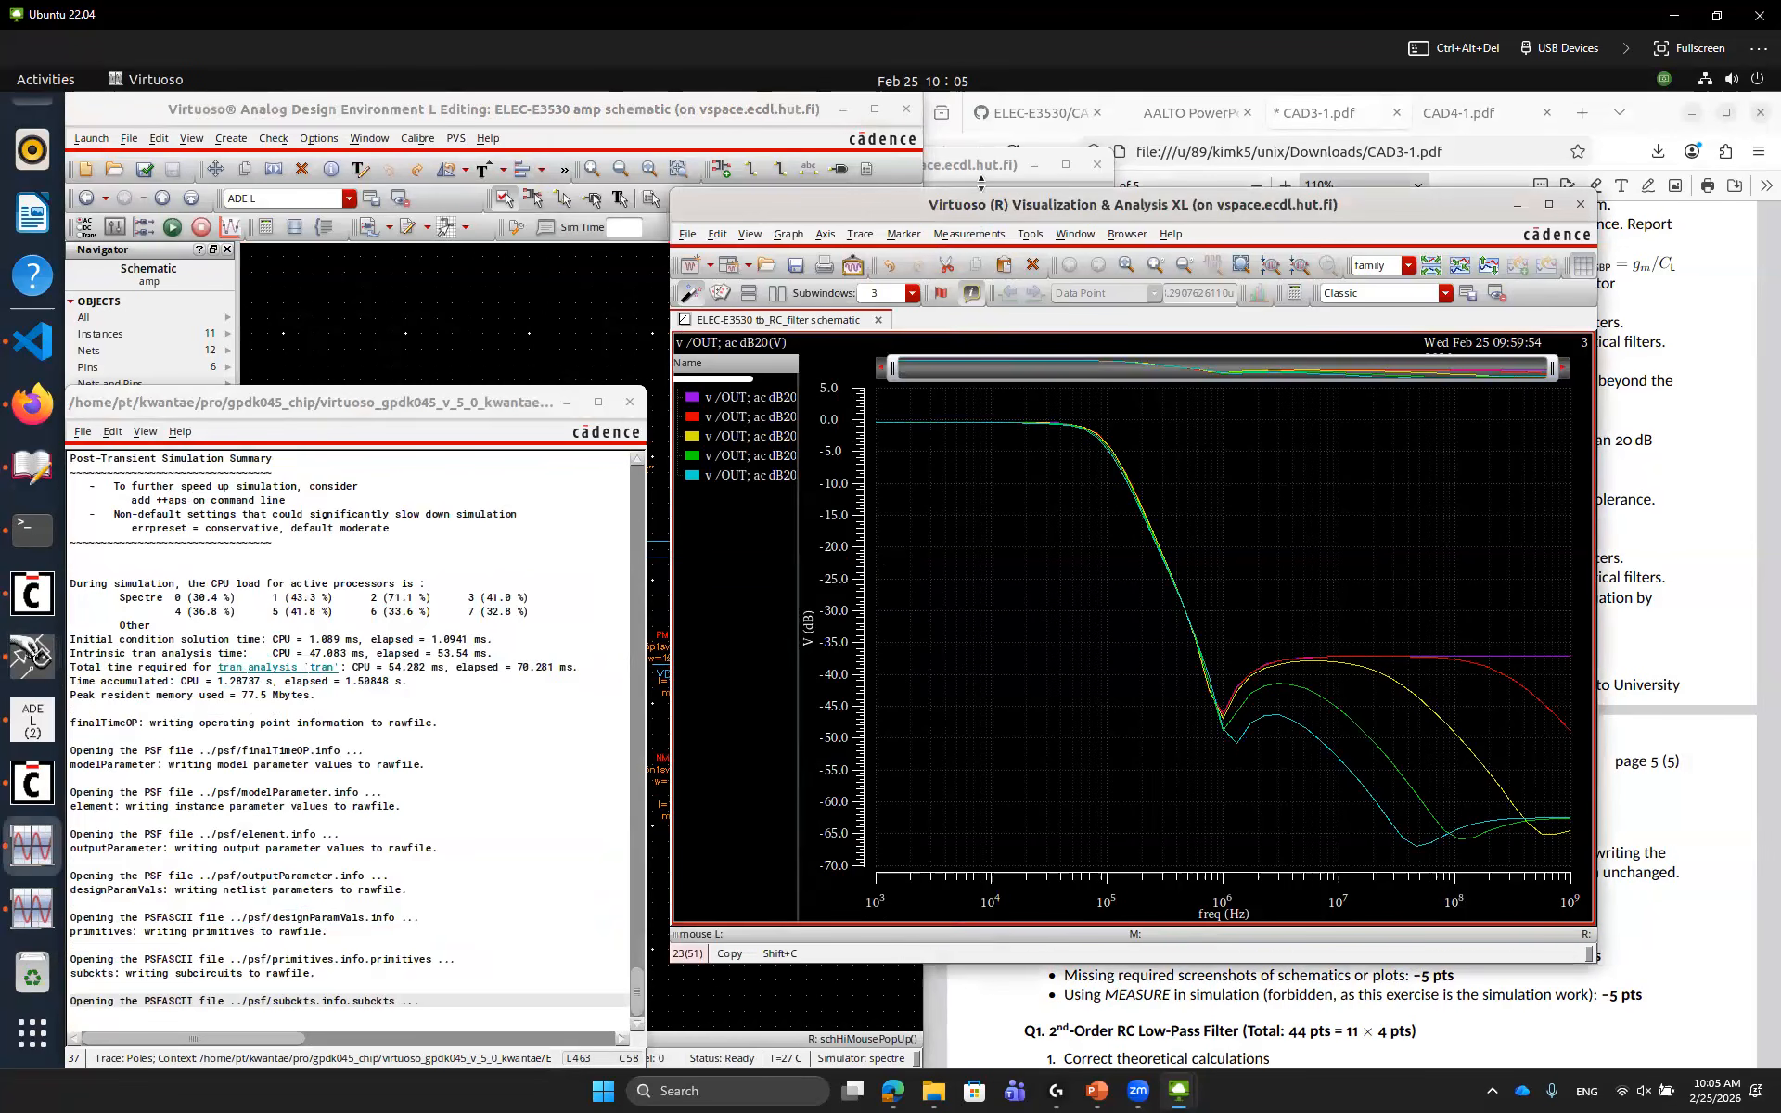
# Place a marker on the original stopband trace near 330 MHz and a delta marker to the 10M trace
pyautogui.moveTo(984, 209); pyautogui.dragTo(1003, 160)
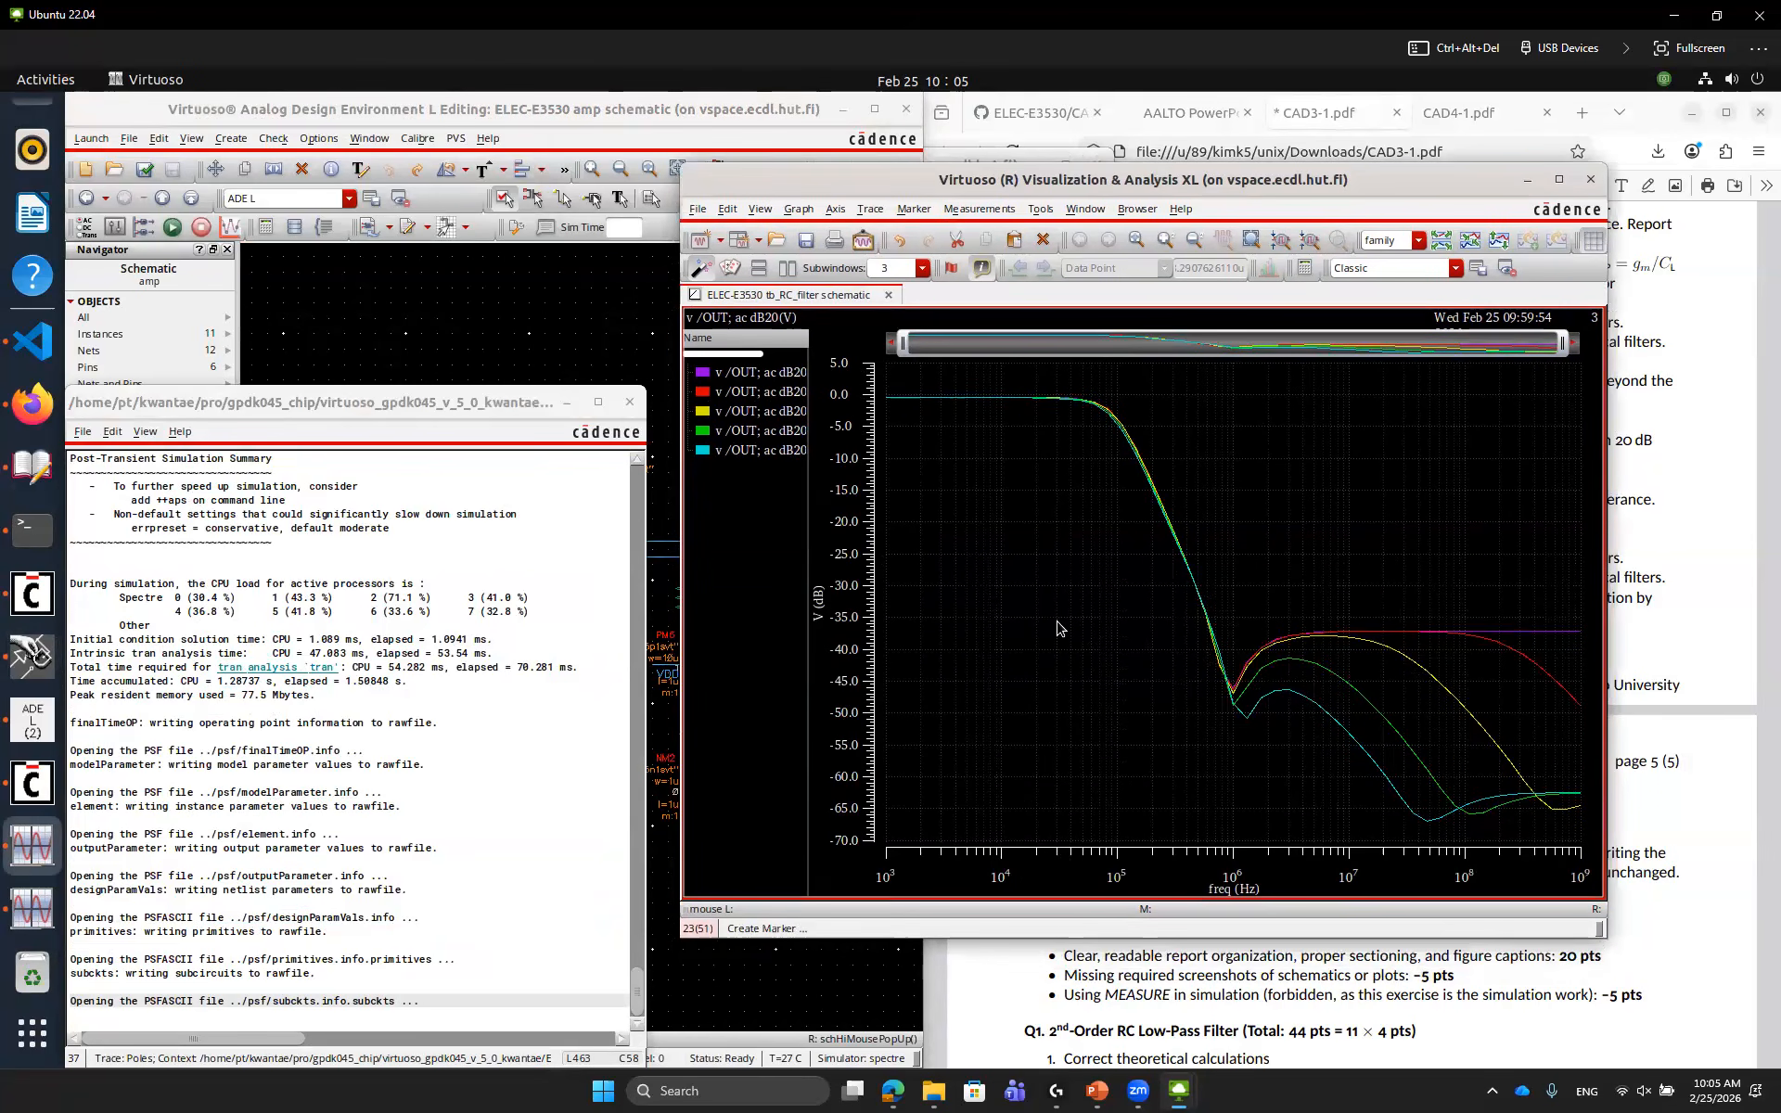
pyautogui.moveTo(1518, 638)
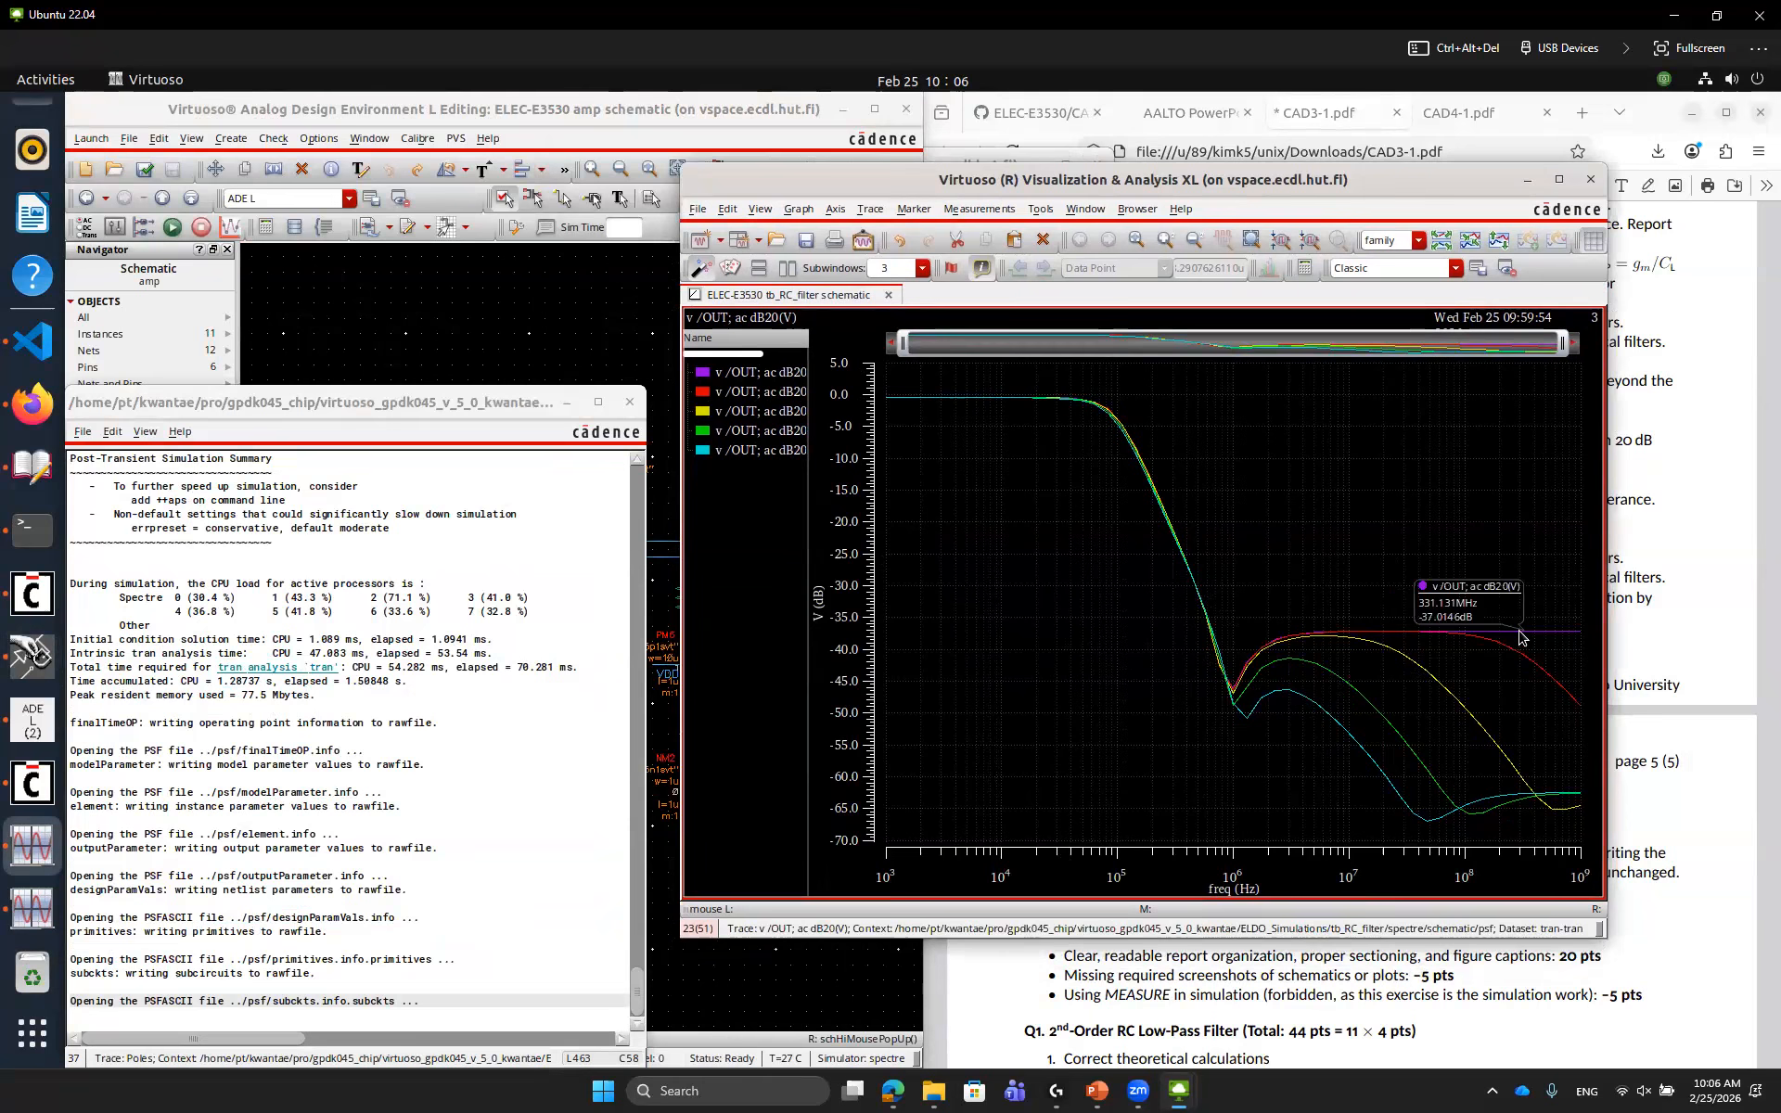
pyautogui.press('m')
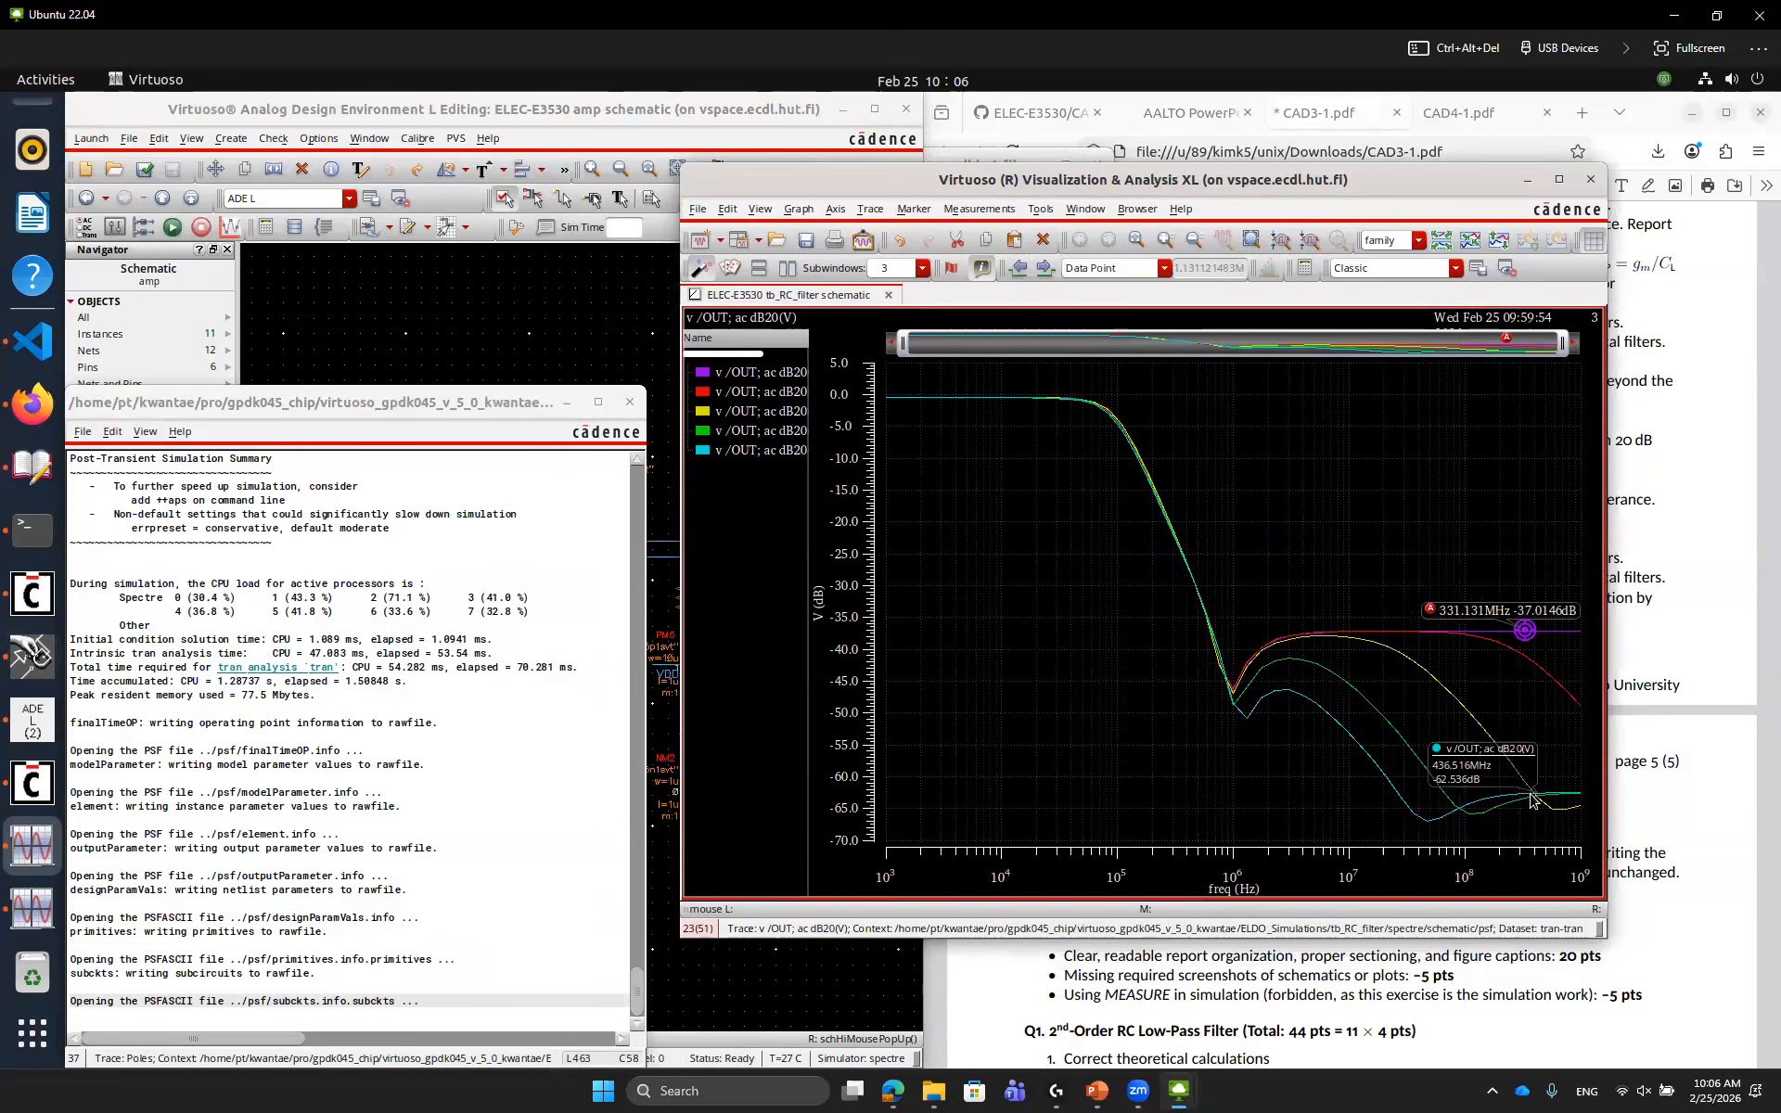
pyautogui.press('d')
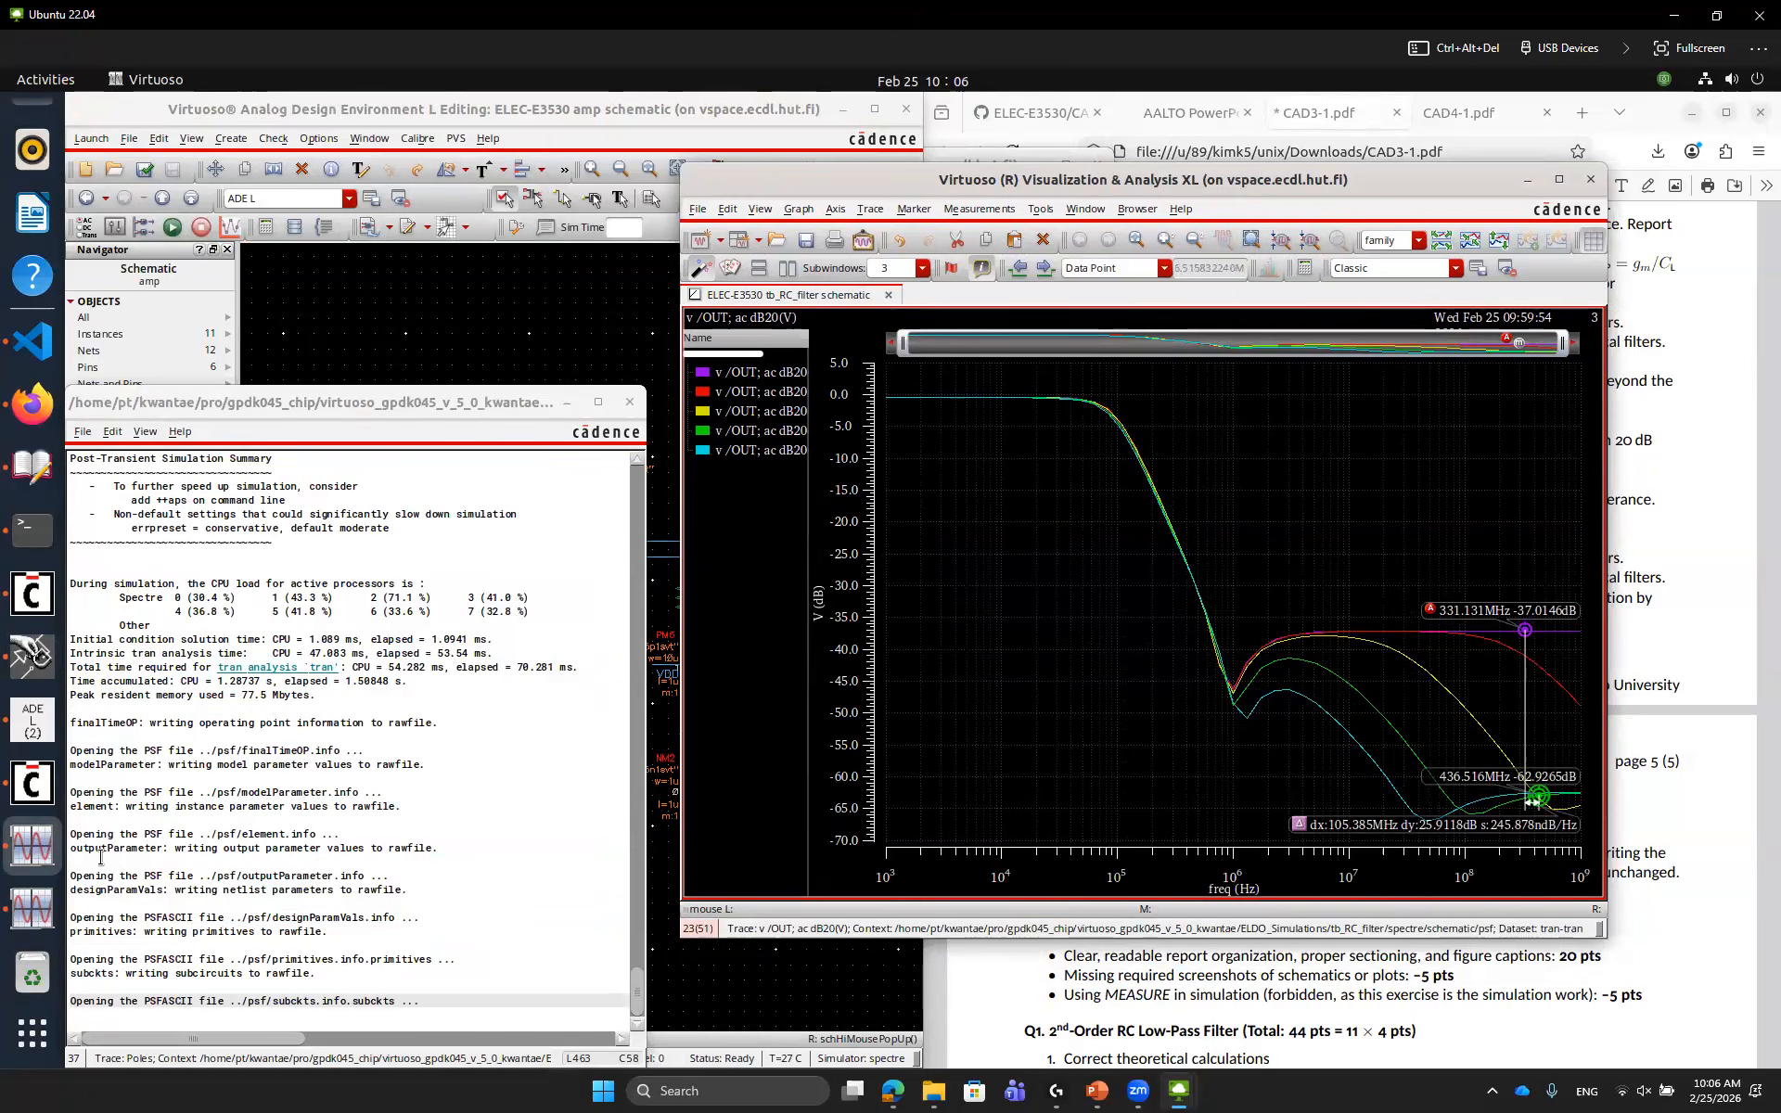
# Switch to the notebook and compare its AC plot with the new simulated responses
pyautogui.click(32, 340)
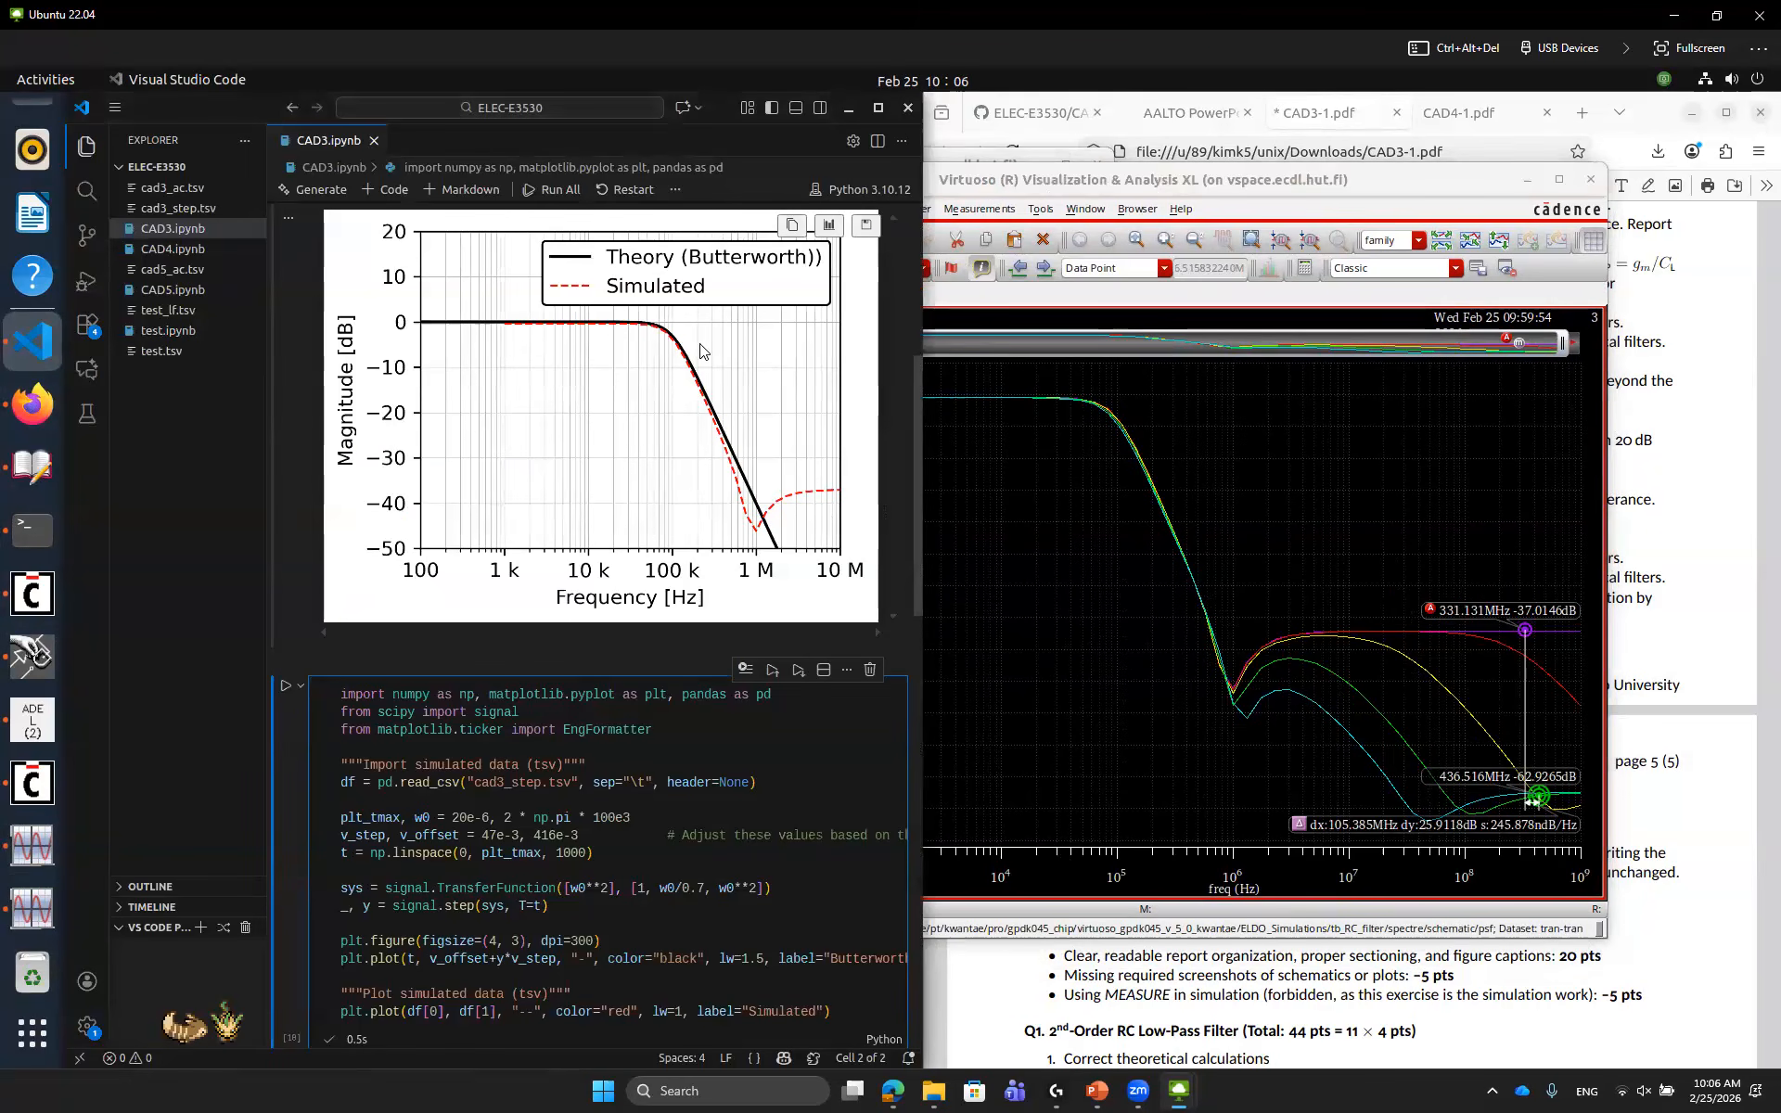
pyautogui.moveTo(685, 357)
pyautogui.mouseDown()
pyautogui.moveTo(613, 347)
pyautogui.moveTo(642, 306)
pyautogui.moveTo(692, 344)
pyautogui.mouseUp()
pyautogui.moveTo(1088, 381); pyautogui.dragTo(1131, 432)
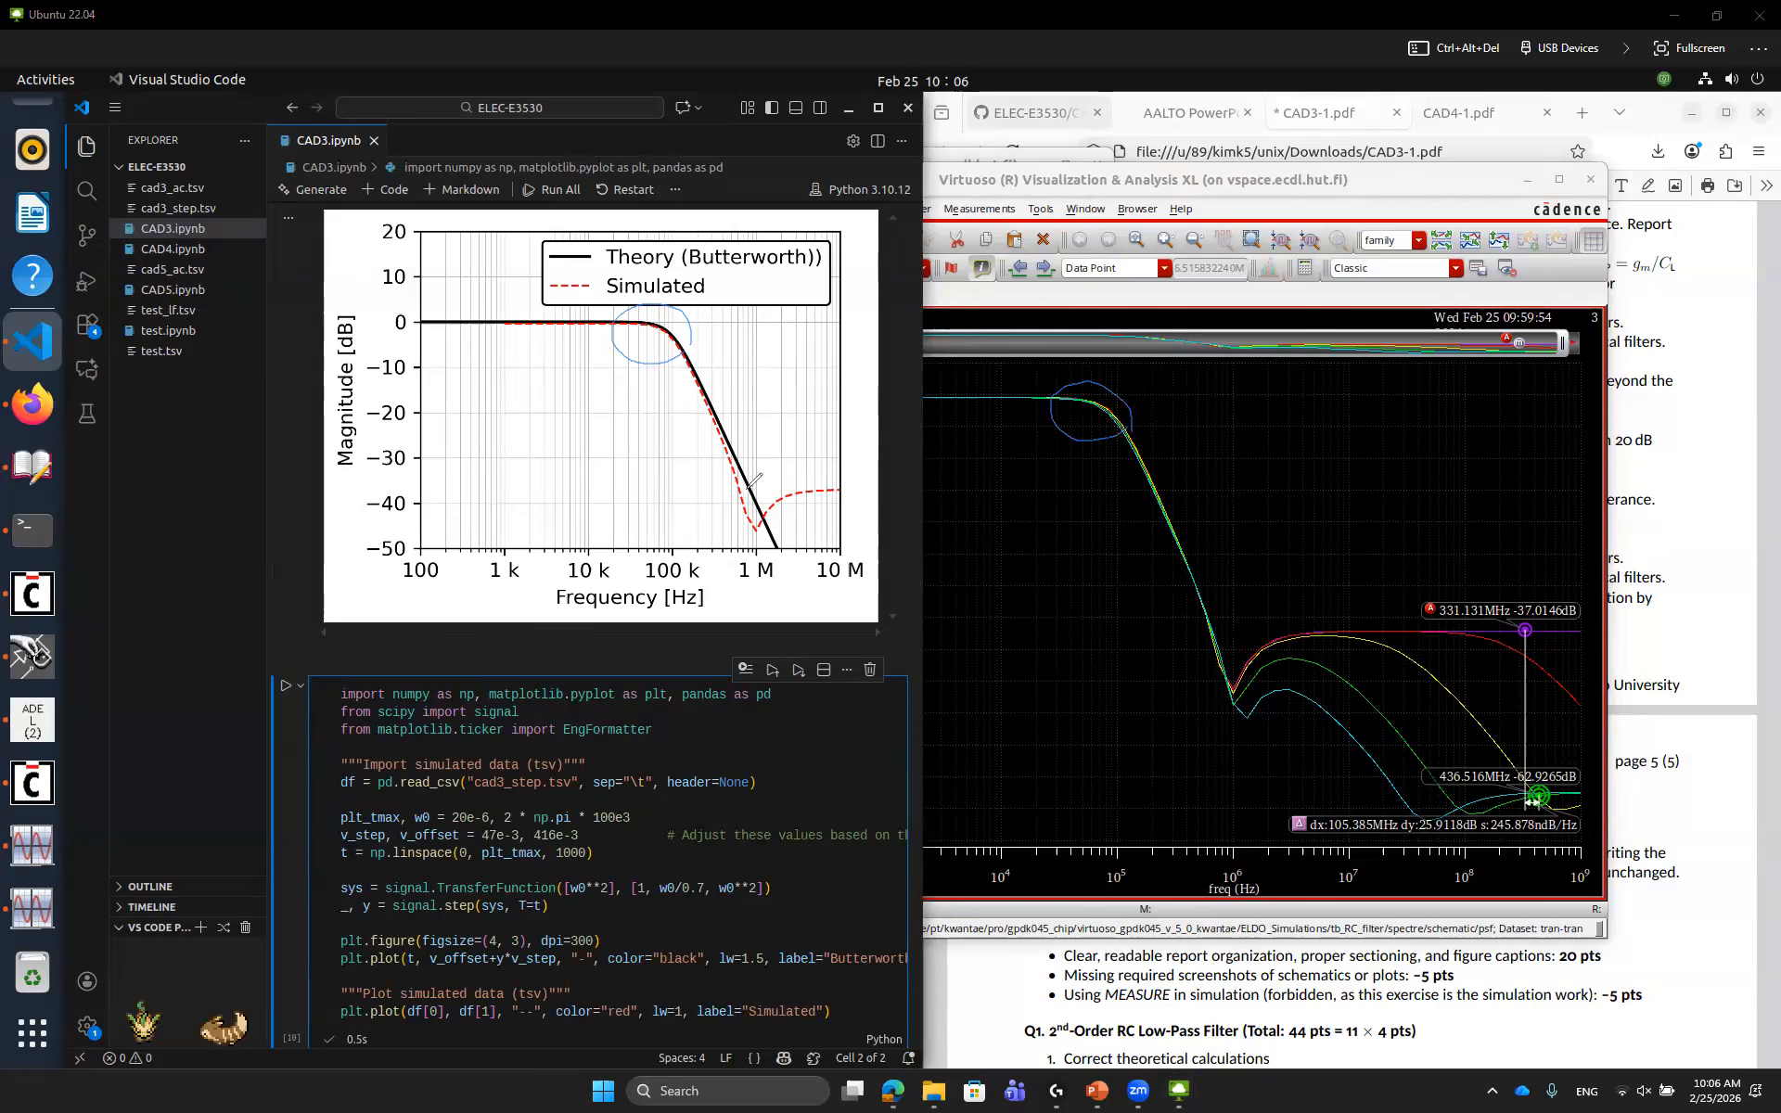
pyautogui.moveTo(829, 490)
pyautogui.mouseDown()
pyautogui.moveTo(816, 645)
pyautogui.moveTo(829, 617)
pyautogui.mouseUp()
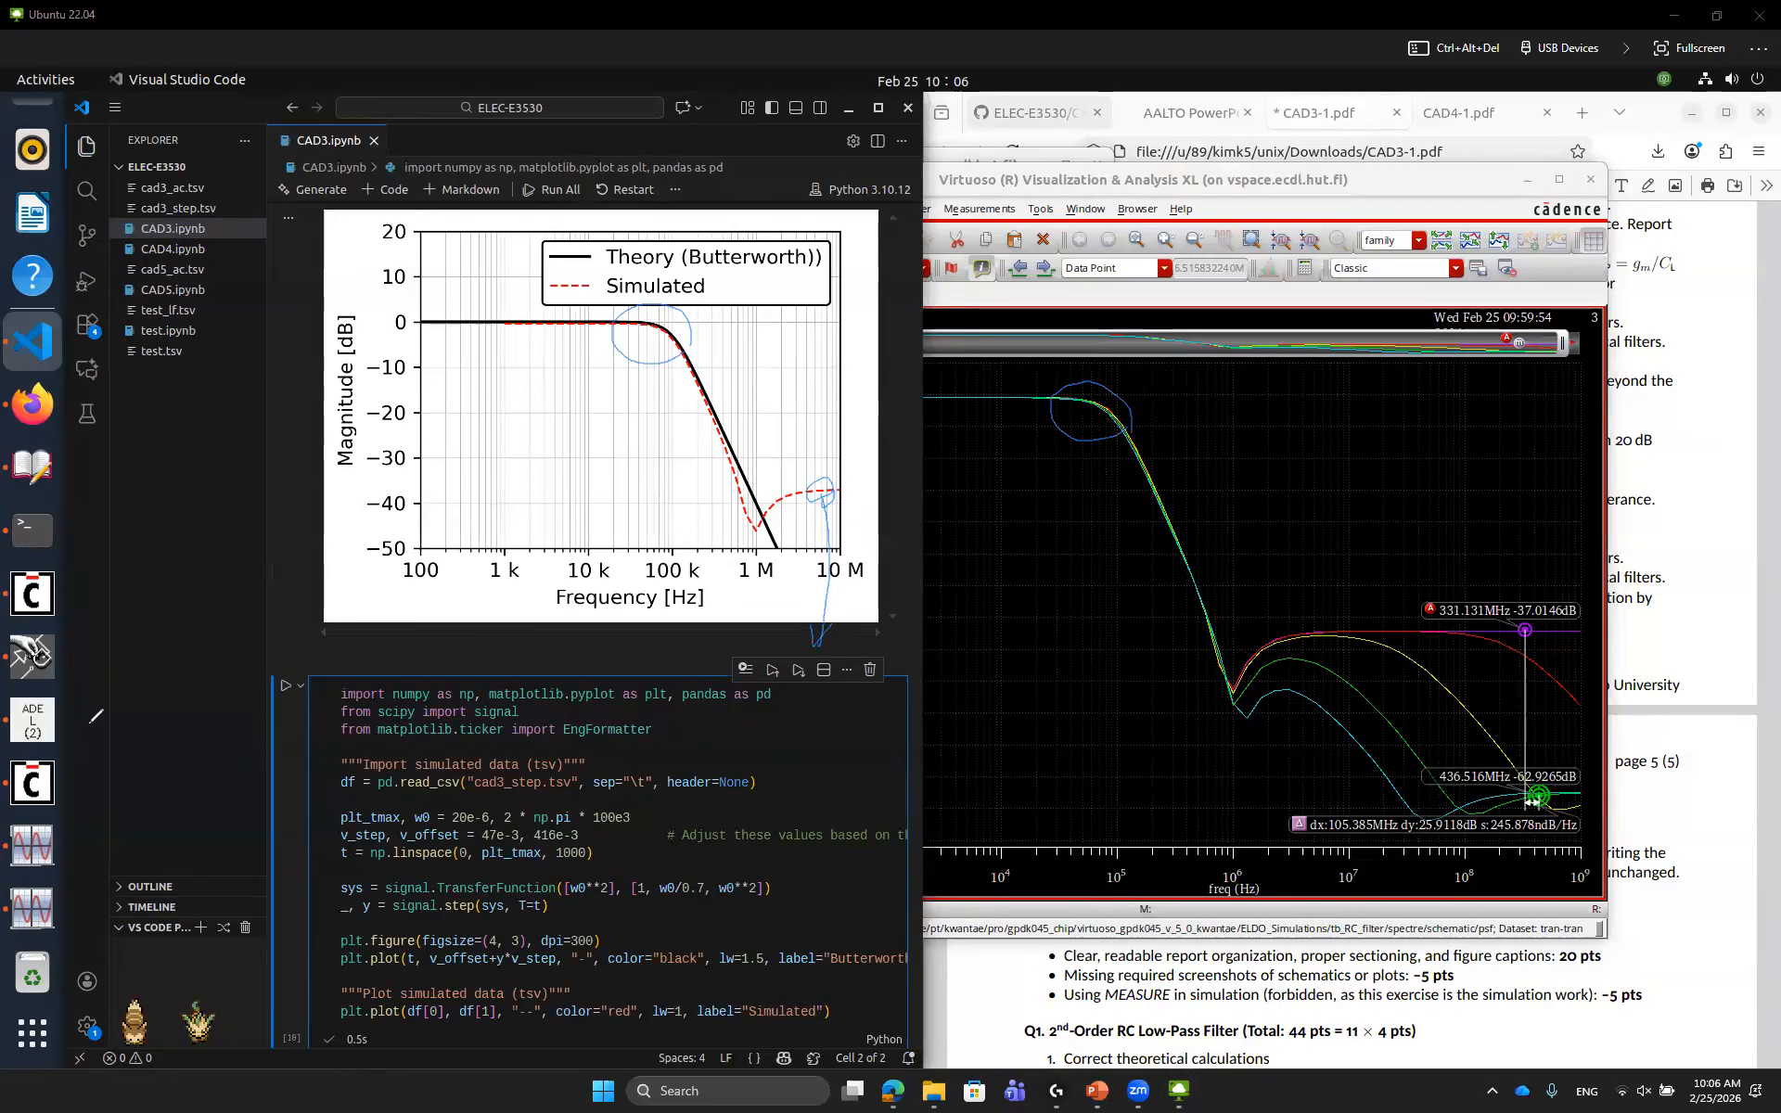
pyautogui.press('Escape')
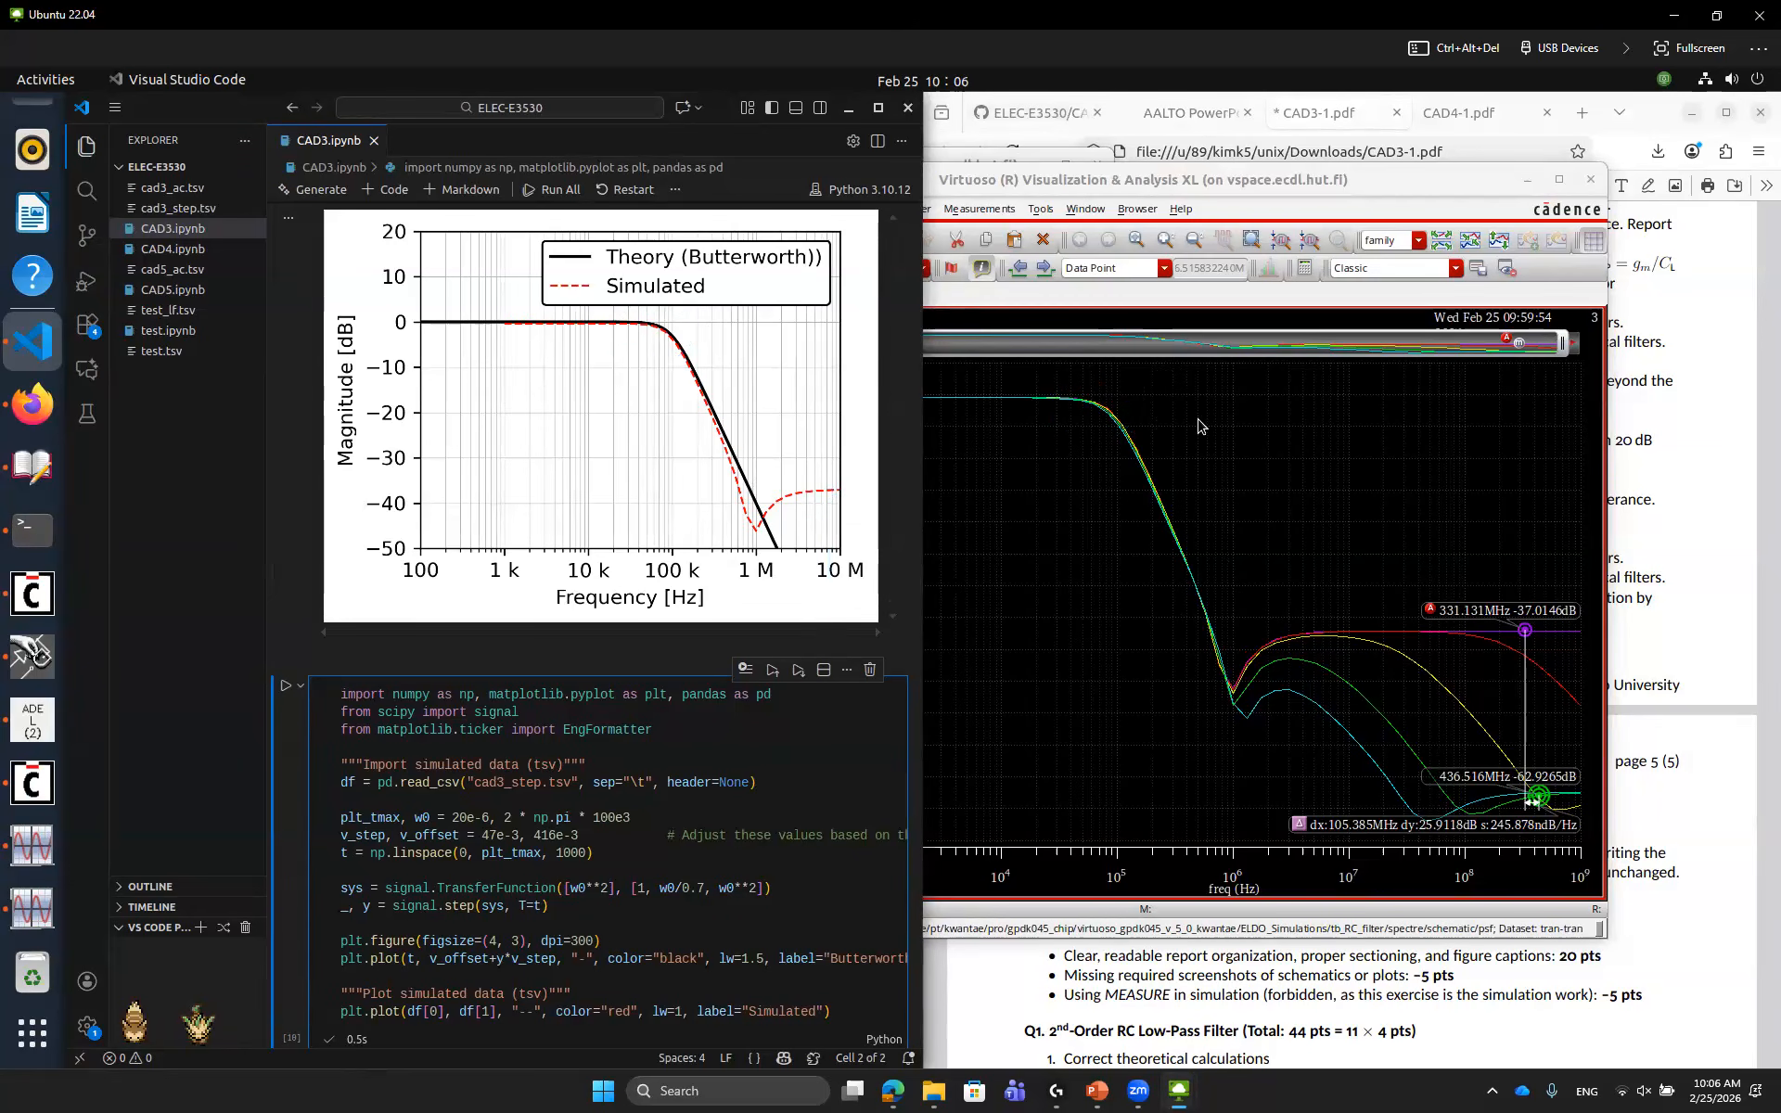